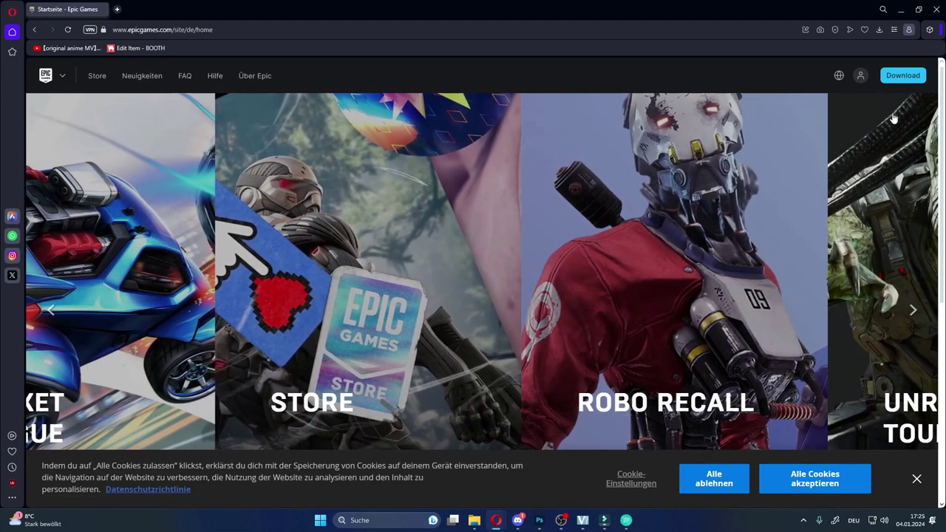
# Download the EpicInstaller file using the Download button on epicgames.com.
pyautogui.click(914, 82)
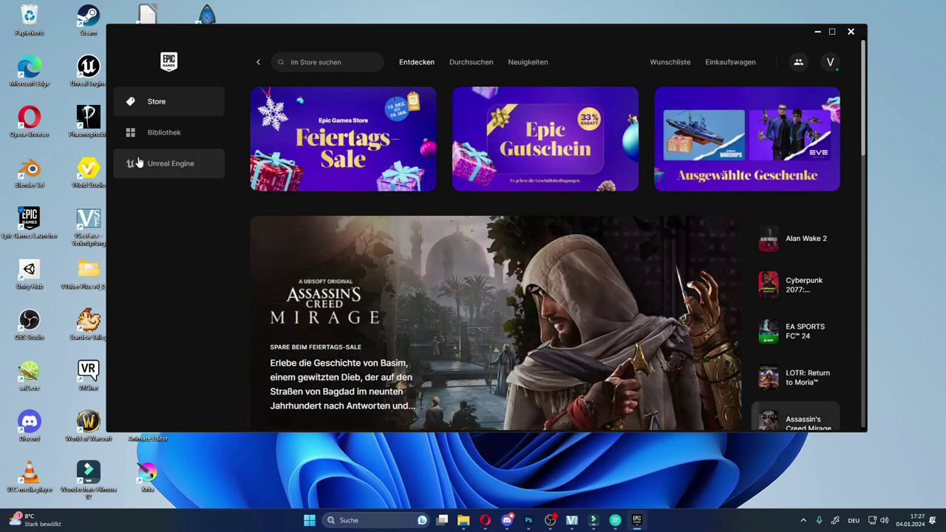
# Browse the Unreal Engine news, then show the Library with engines 5.1.1, 4.27.2 and 5.3.2.
pyautogui.click(138, 163)
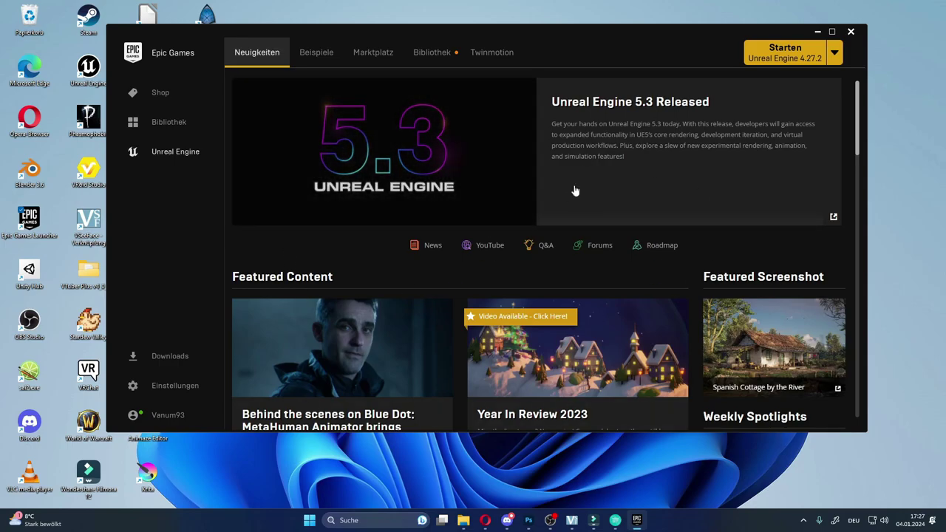
pyautogui.scroll(-3, 612, 202)
pyautogui.scroll(-4, 611, 203)
pyautogui.scroll(-2, 611, 202)
pyautogui.scroll(-5, 611, 202)
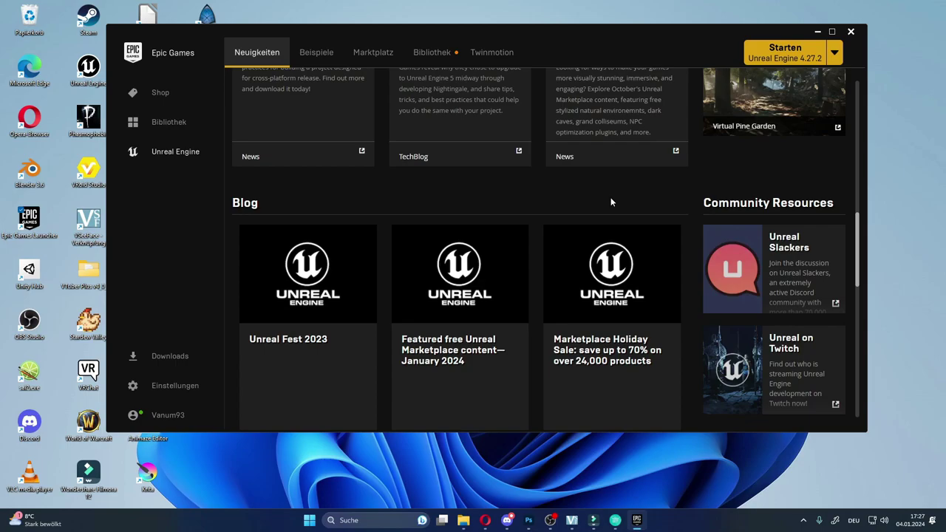
pyautogui.scroll(4, 612, 203)
pyautogui.scroll(4, 612, 203)
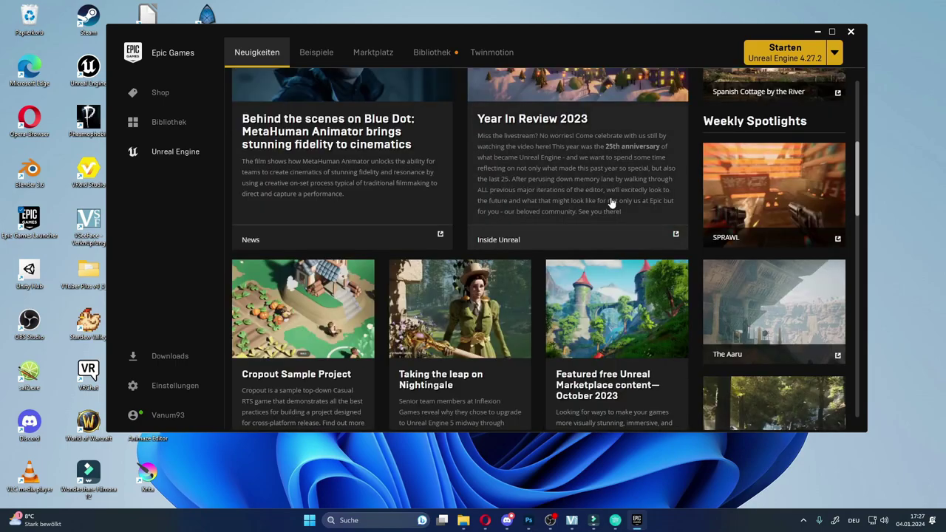
pyautogui.scroll(4, 611, 203)
pyautogui.scroll(2, 611, 203)
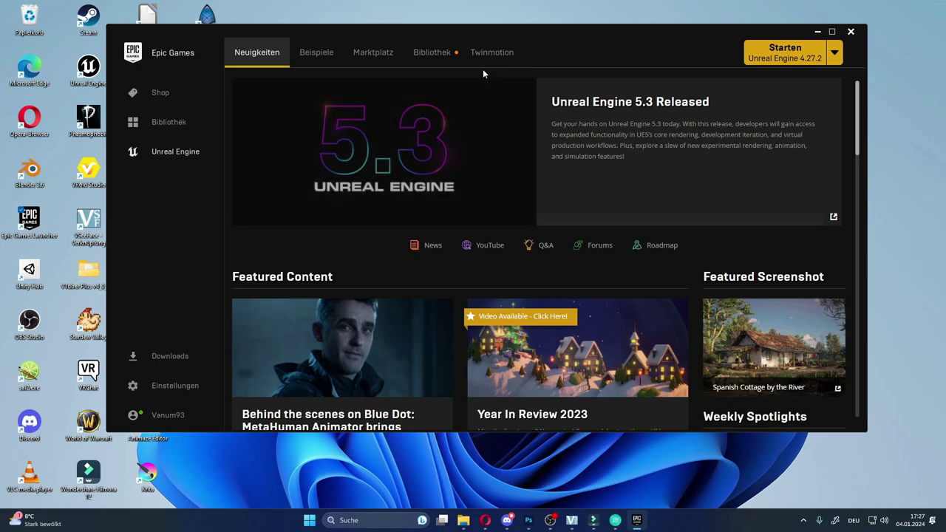
pyautogui.click(436, 56)
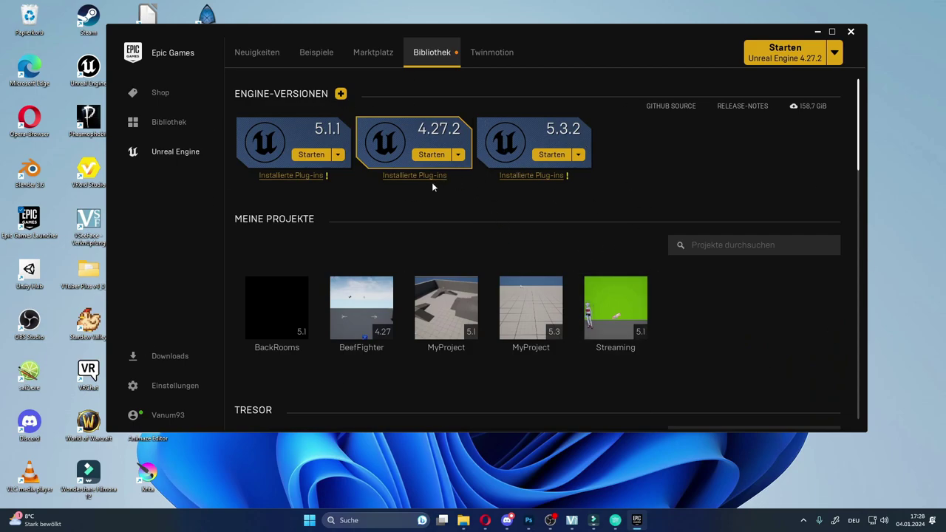
# Try adding an engine slot, remove the uninstalled 5.2.1 slot, and launch Unreal Engine 5.3.2.
pyautogui.click(340, 96)
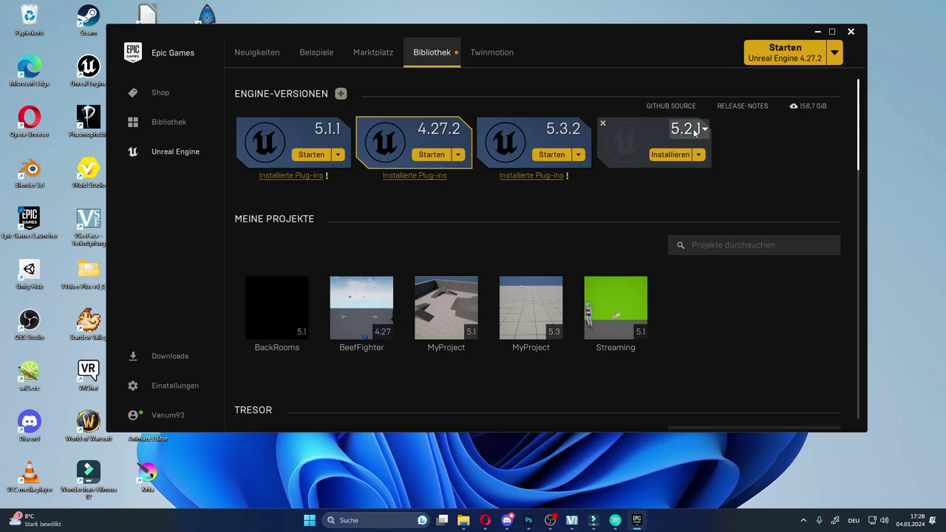
pyautogui.click(695, 131)
pyautogui.scroll(-2, 687, 188)
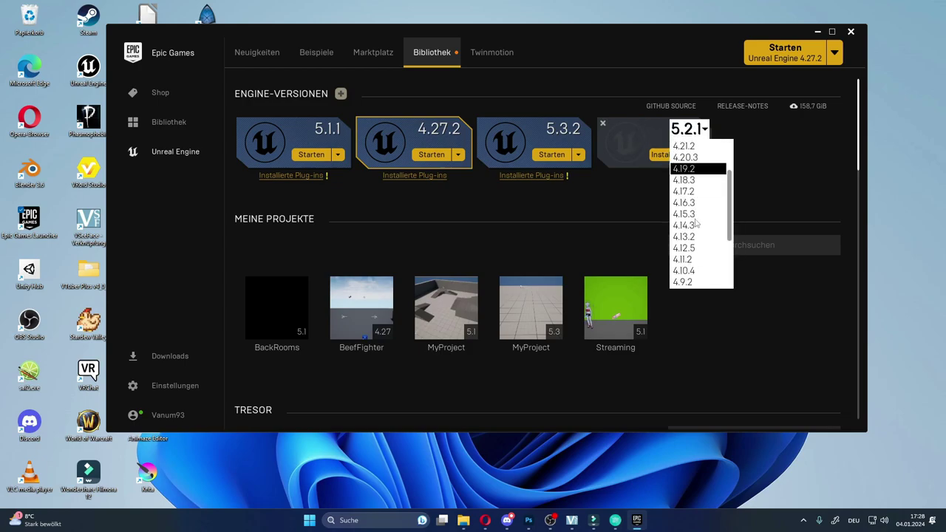
pyautogui.scroll(2, 691, 215)
pyautogui.scroll(-2, 692, 222)
pyautogui.scroll(-3, 693, 222)
pyautogui.scroll(3, 693, 222)
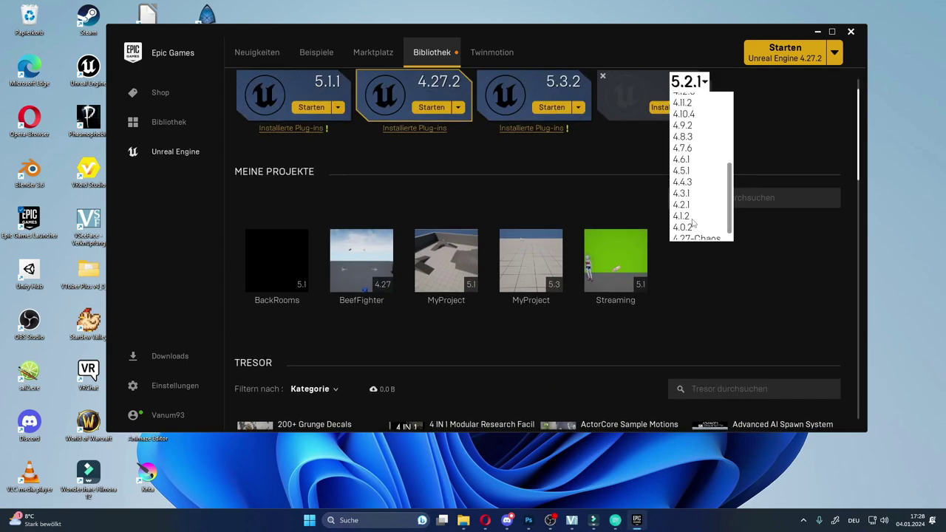
pyautogui.scroll(3, 693, 215)
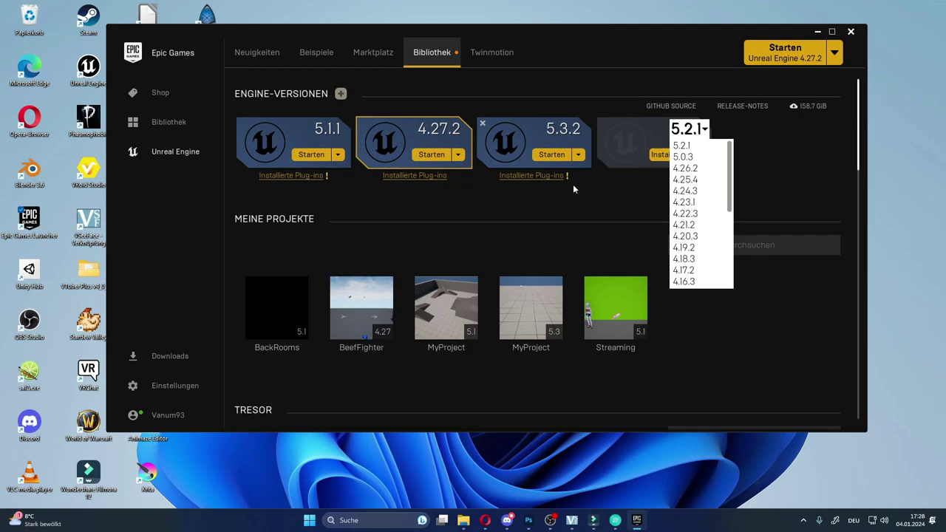
pyautogui.click(584, 210)
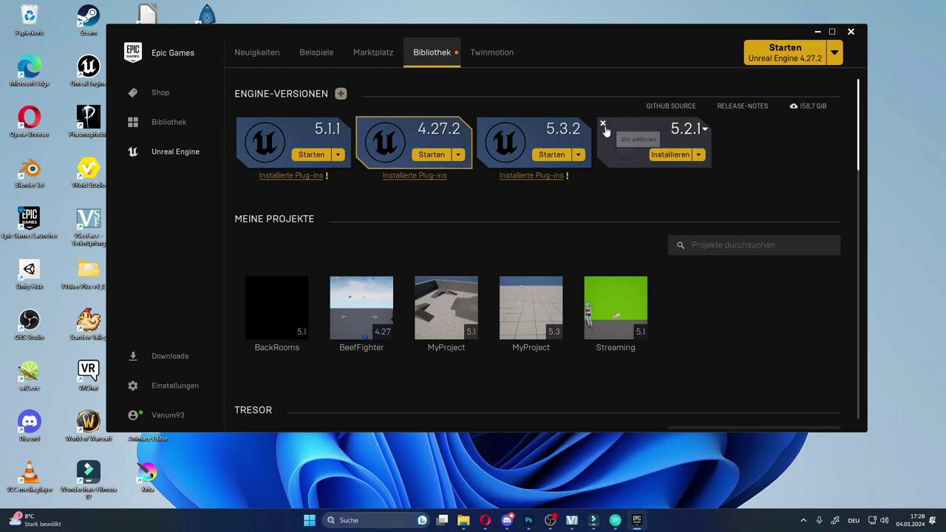
pyautogui.click(603, 125)
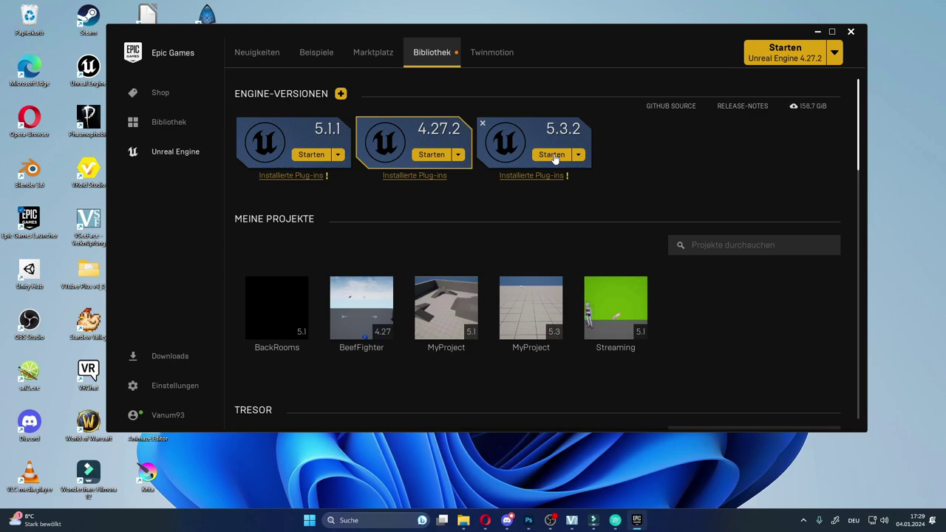
pyautogui.click(555, 156)
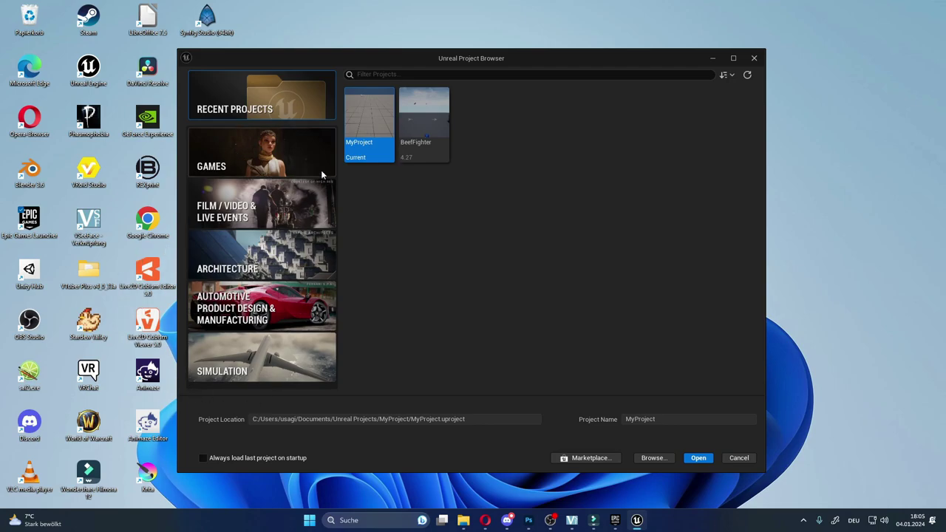
# Preview the Games templates and the Film templates: Virtual Production, DMX, InCameraVFX, nDisplay.
pyautogui.click(247, 161)
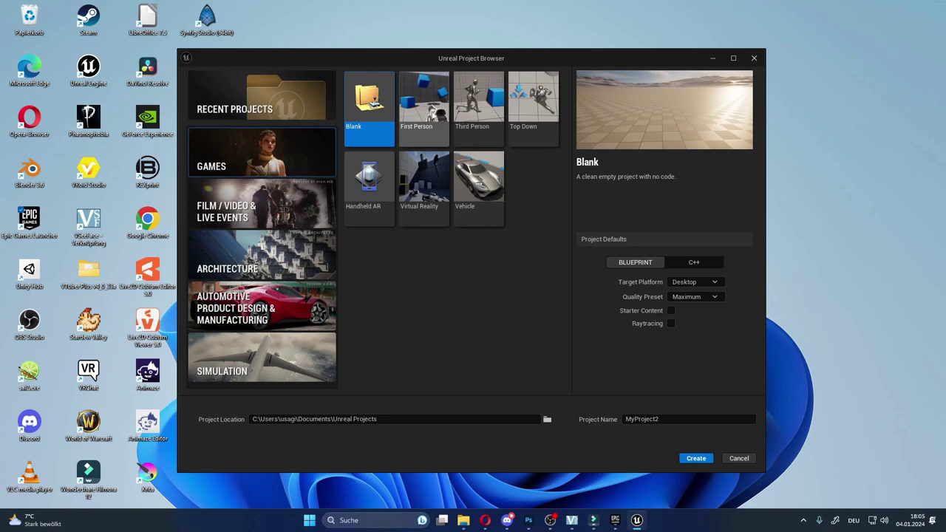
pyautogui.click(470, 107)
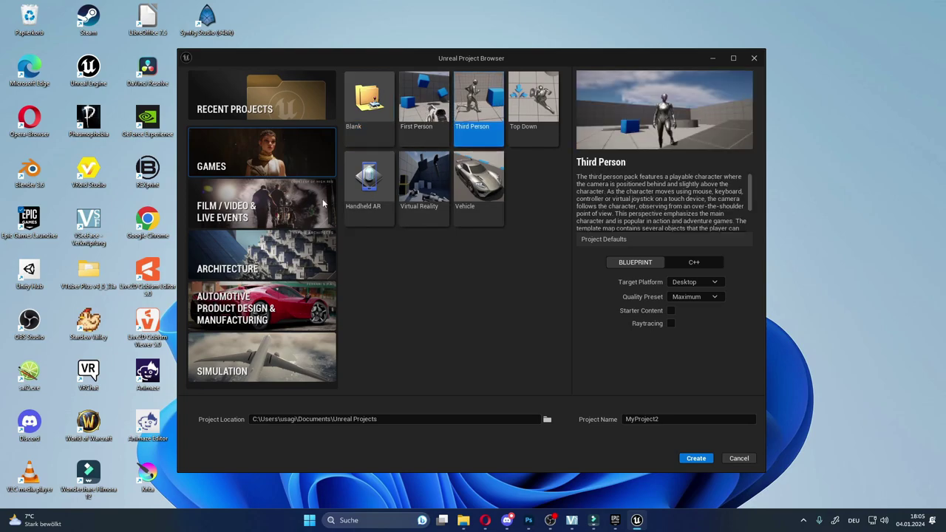
pyautogui.click(488, 182)
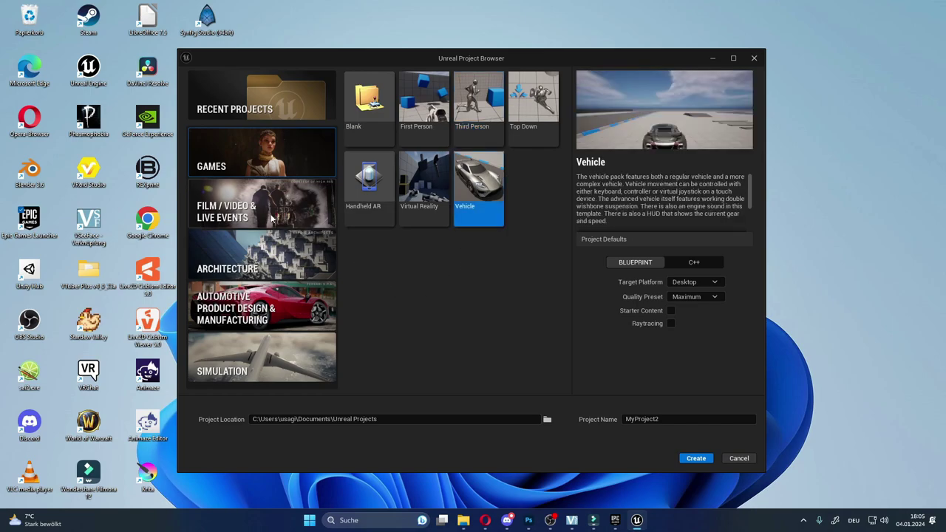
pyautogui.click(253, 216)
pyautogui.click(429, 104)
pyautogui.click(488, 106)
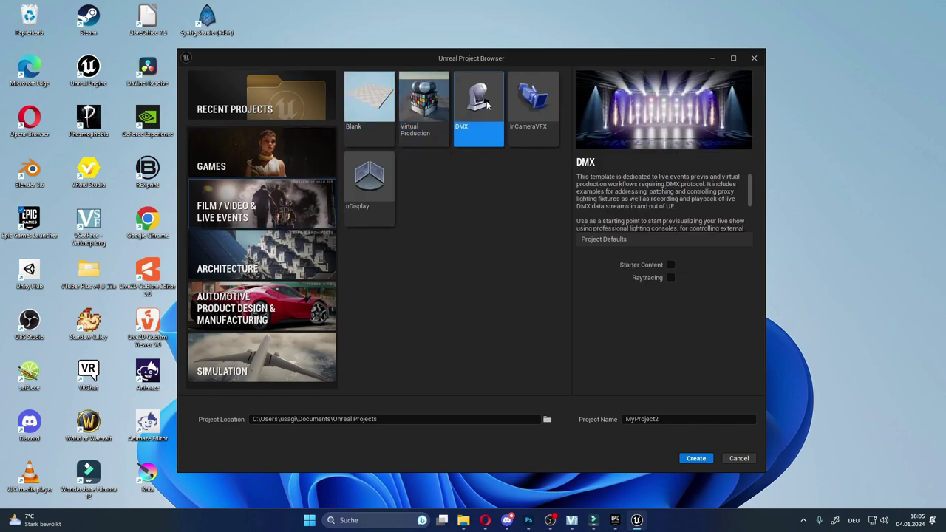
pyautogui.click(531, 104)
pyautogui.click(372, 182)
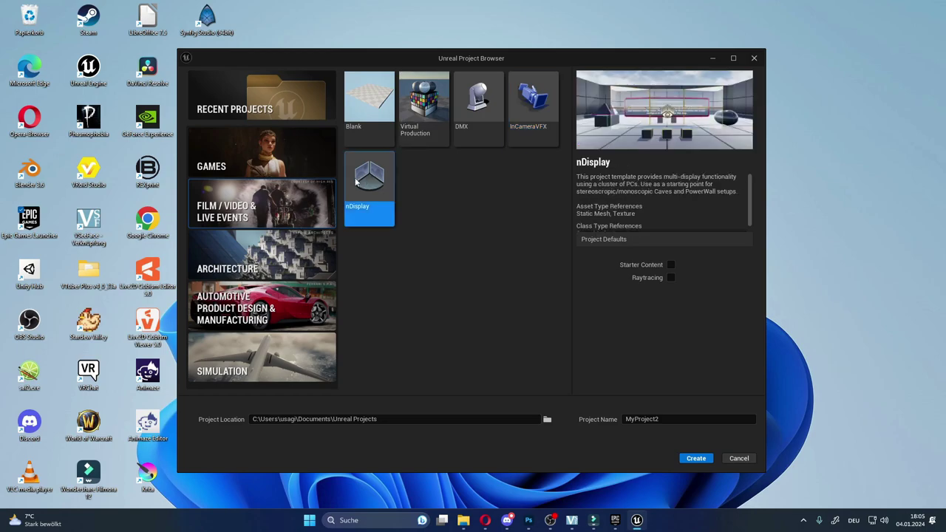
# Preview the Architecture templates and the Automotive templates such as Photo Studio and Product Configurator.
pyautogui.click(261, 260)
pyautogui.click(434, 111)
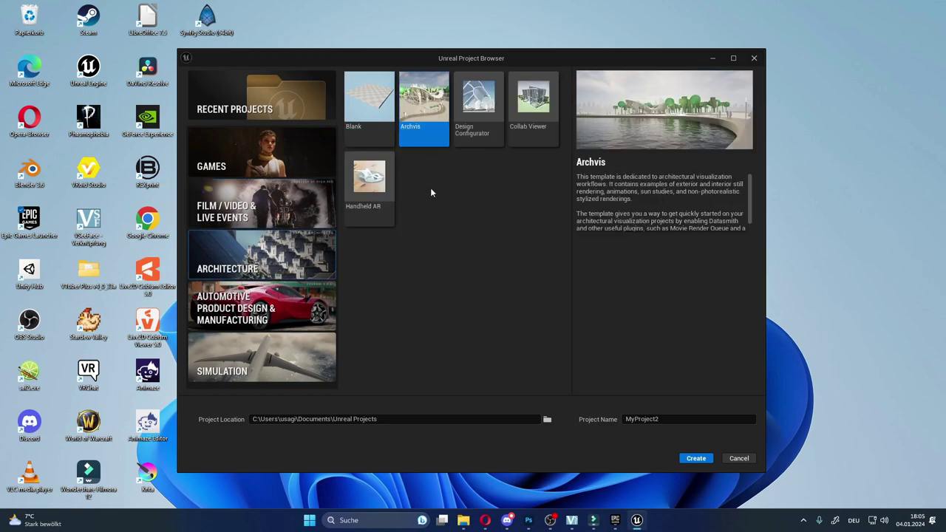
pyautogui.click(473, 137)
pyautogui.click(509, 124)
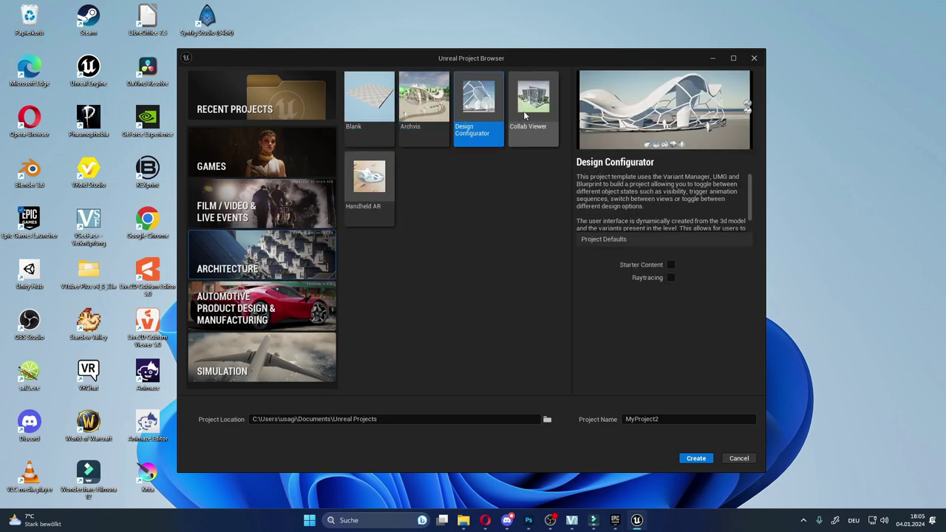
pyautogui.click(285, 309)
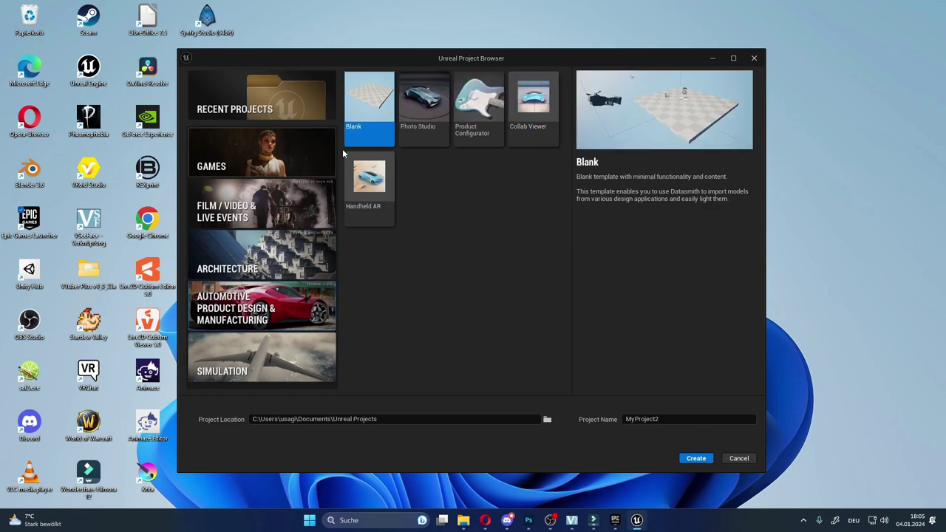
pyautogui.click(440, 107)
pyautogui.click(479, 104)
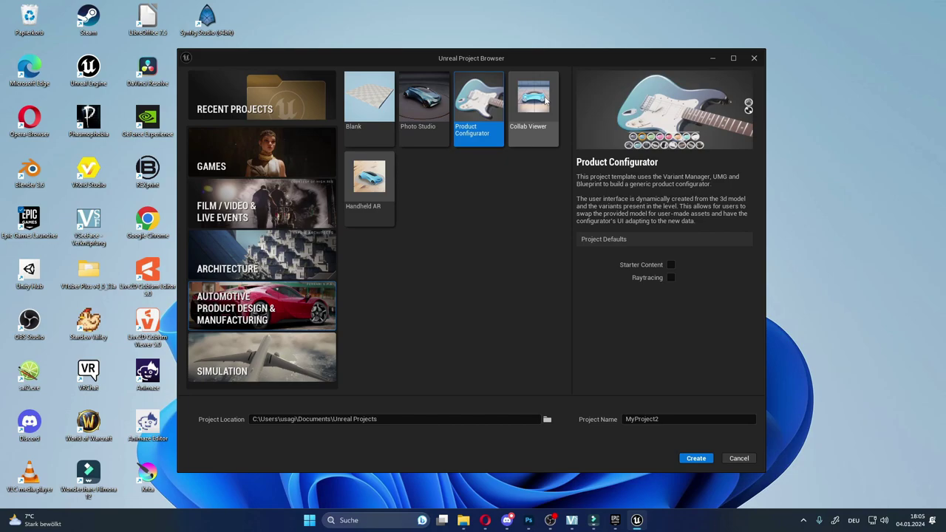
pyautogui.click(543, 102)
pyautogui.click(370, 181)
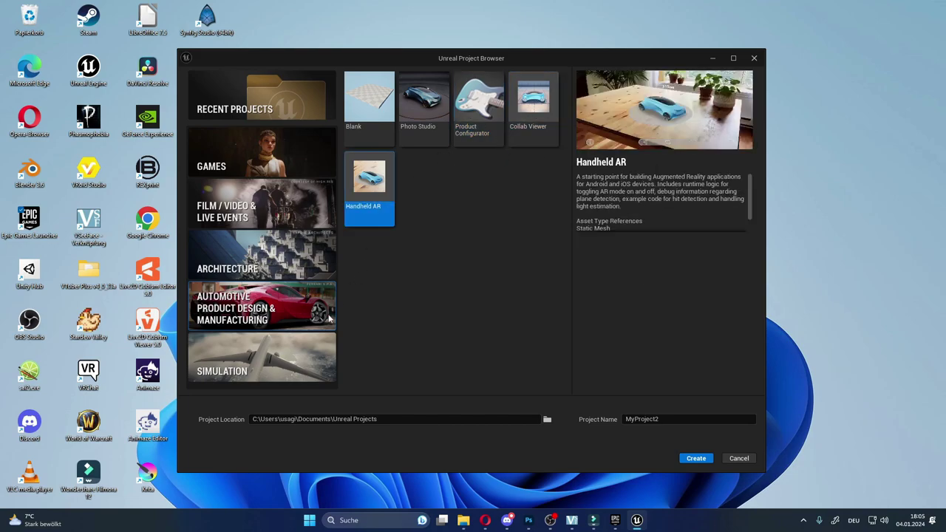
# Check the Simulation templates, then return to Architecture and select Collab Viewer.
pyautogui.click(272, 357)
pyautogui.click(429, 108)
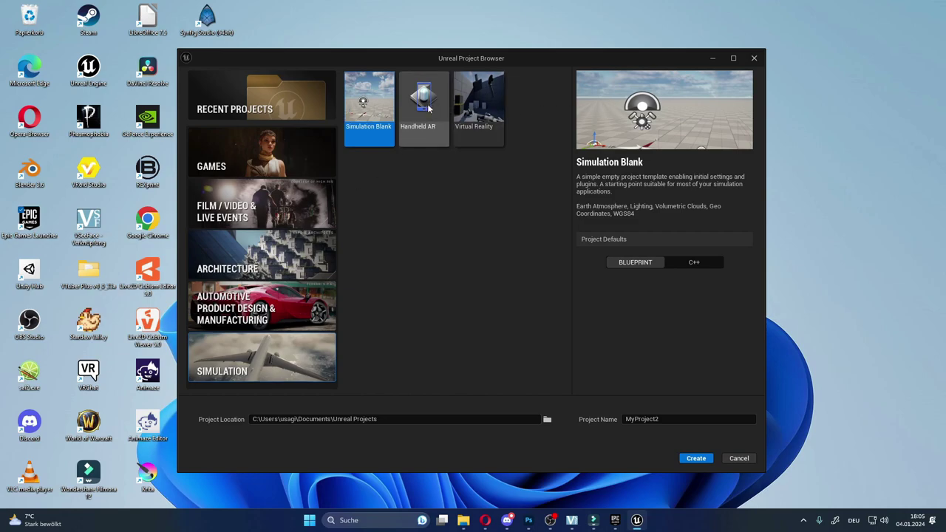
pyautogui.click(476, 105)
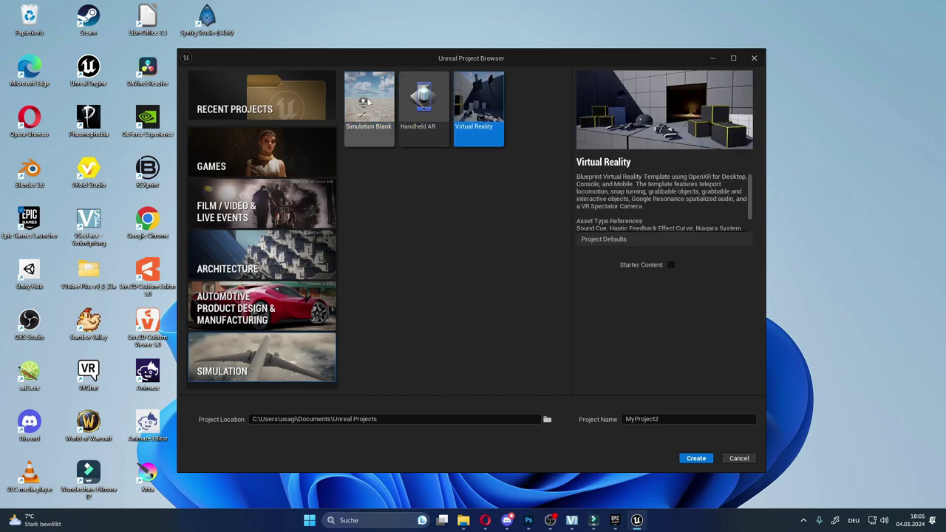
pyautogui.click(368, 103)
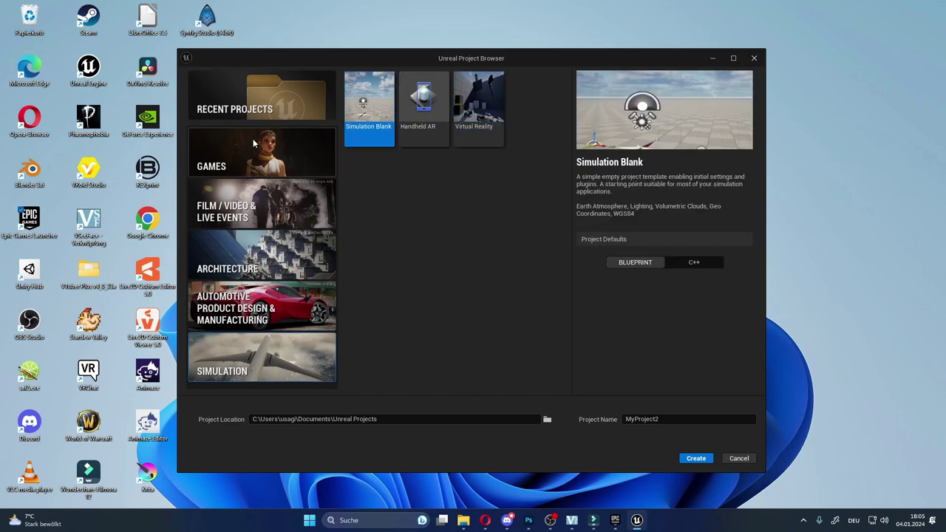
pyautogui.click(286, 212)
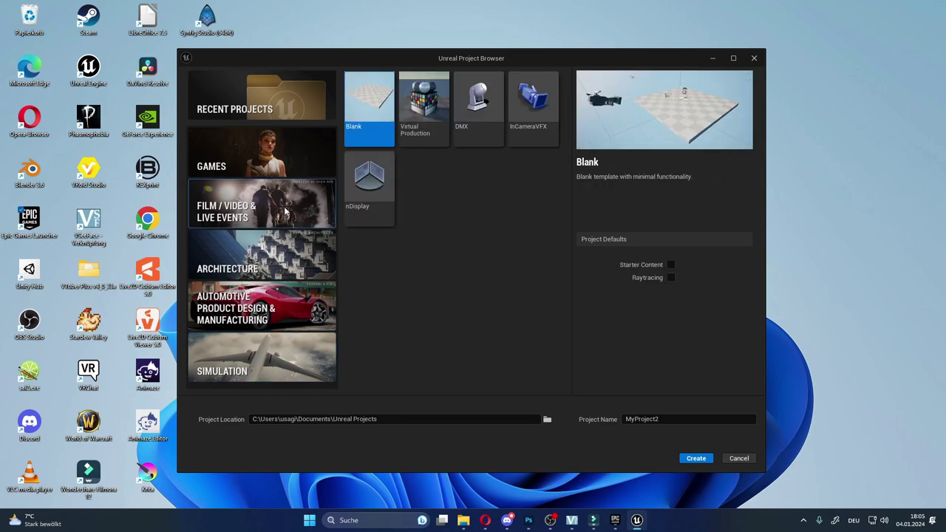
pyautogui.click(263, 253)
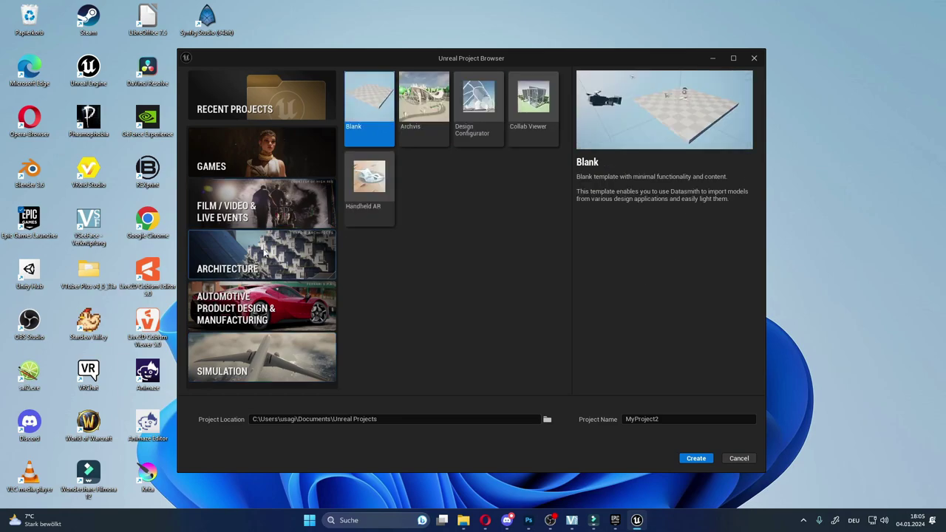
pyautogui.click(545, 109)
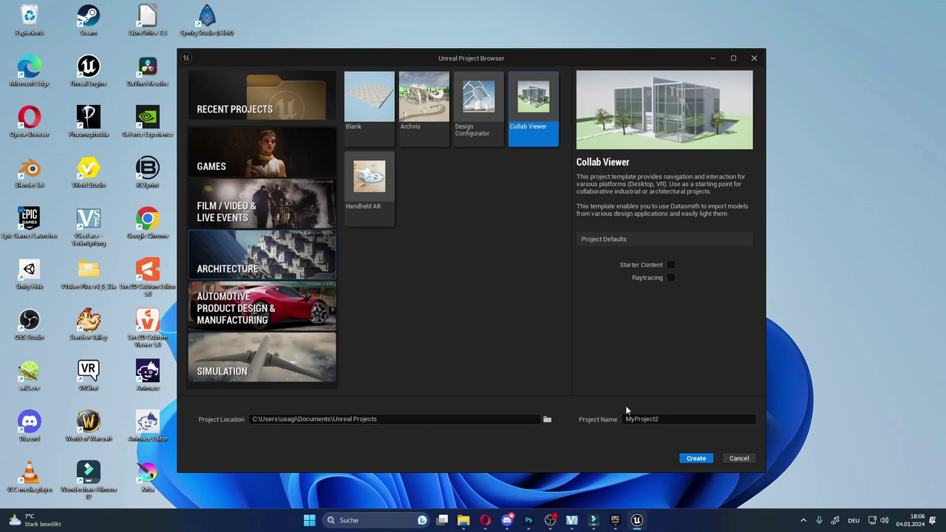
# Name the project Tutorial1 and enable the Starter Content option.
pyautogui.click(668, 419)
pyautogui.write('Tutor')
pyautogui.write('ial')
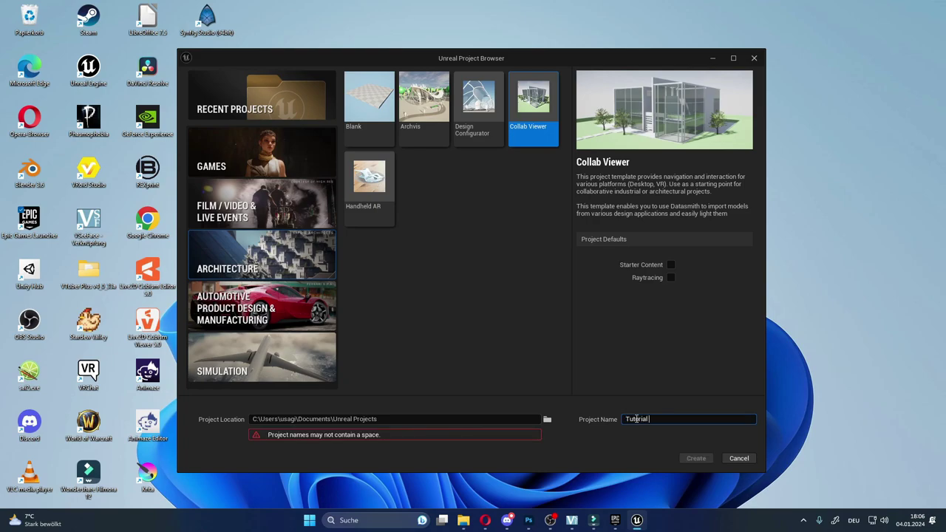
pyautogui.press('BackSpace')
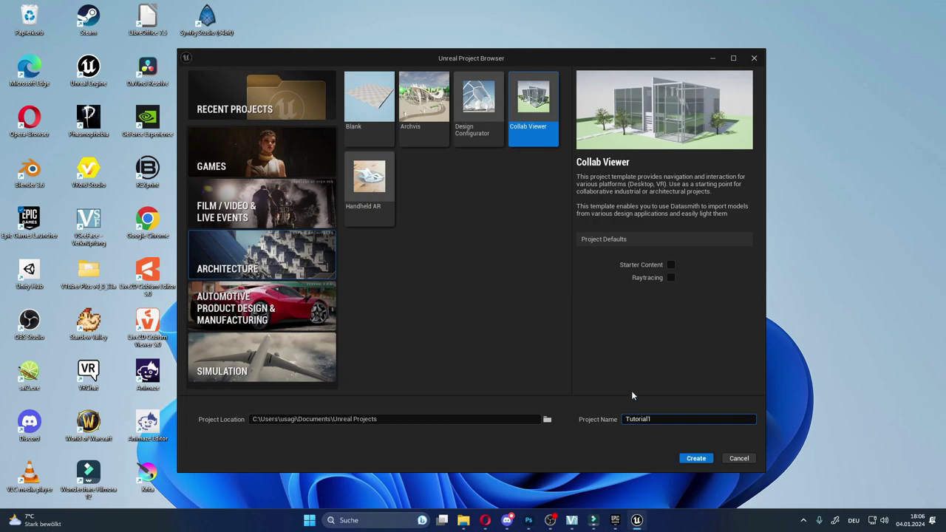
pyautogui.click(672, 265)
# Create the Tutorial1 project and let the editor load its SampleLevel.
pyautogui.click(687, 460)
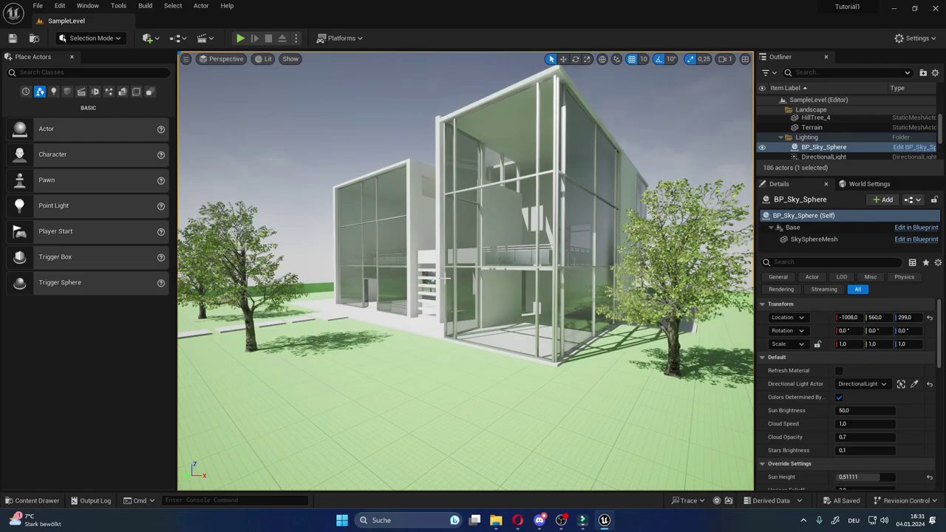
pyautogui.moveTo(445, 278)
pyautogui.mouseDown(button='right')
pyautogui.moveTo(369, 281)
pyautogui.moveTo(414, 281)
pyautogui.mouseUp(button='right')
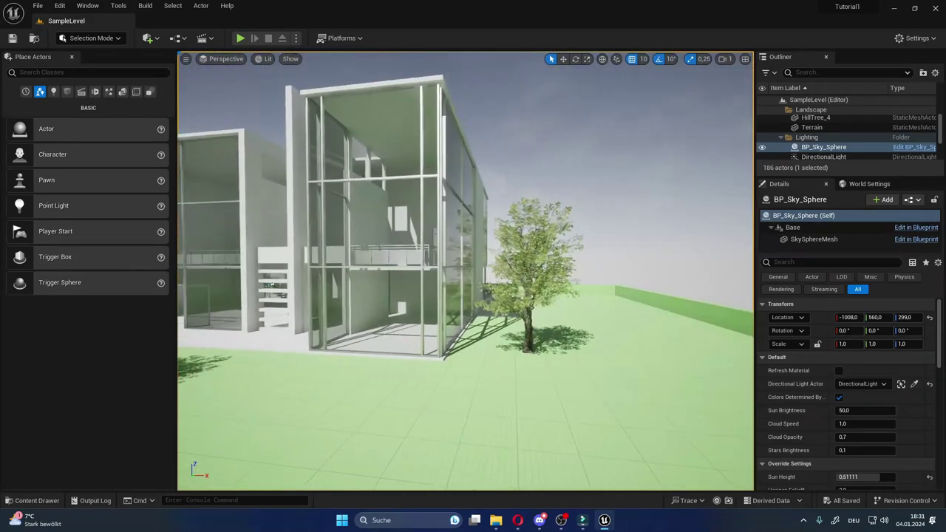
pyautogui.moveTo(272, 285)
pyautogui.mouseDown(button='right')
pyautogui.moveTo(454, 281)
pyautogui.moveTo(470, 418)
pyautogui.moveTo(340, 122)
pyautogui.mouseUp(button='right')
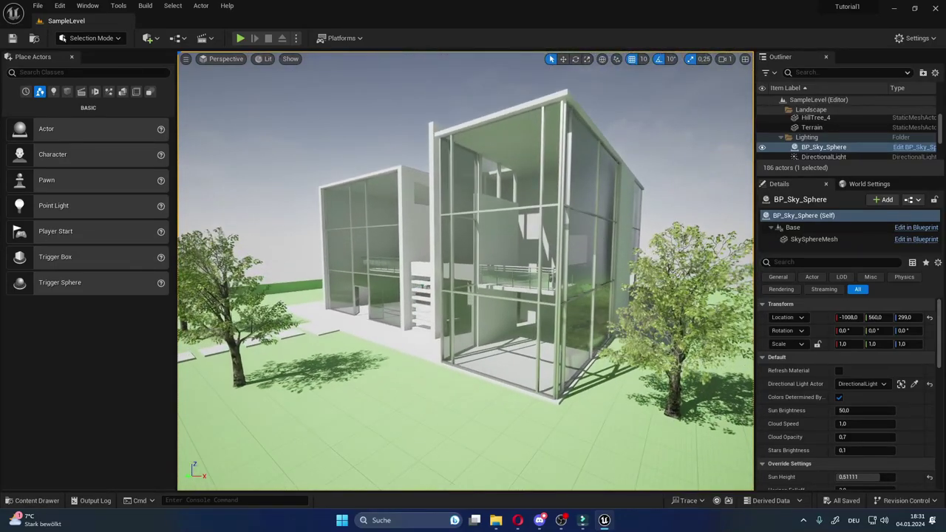
pyautogui.moveTo(443, 279); pyautogui.dragTo(442, 279, button='right')
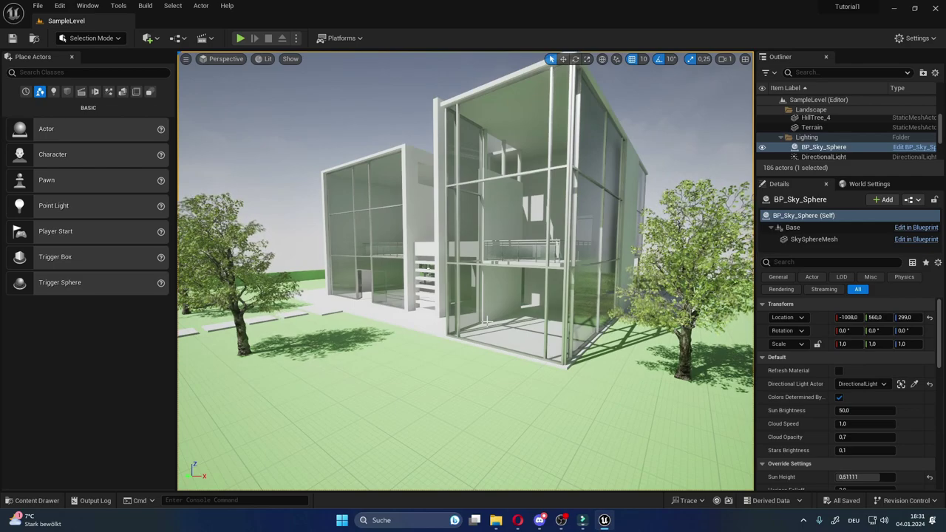
pyautogui.moveTo(487, 319); pyautogui.dragTo(486, 320, button='right')
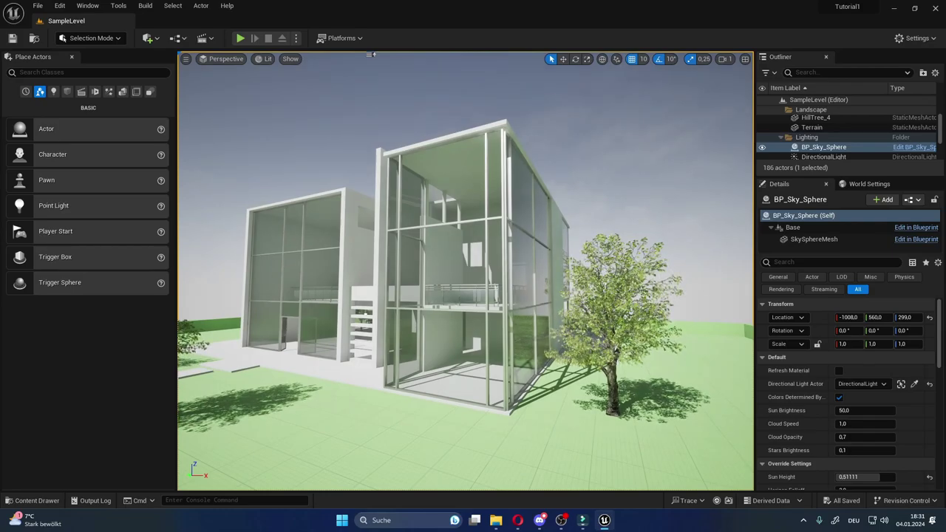
pyautogui.moveTo(436, 65); pyautogui.dragTo(436, 65, button='right')
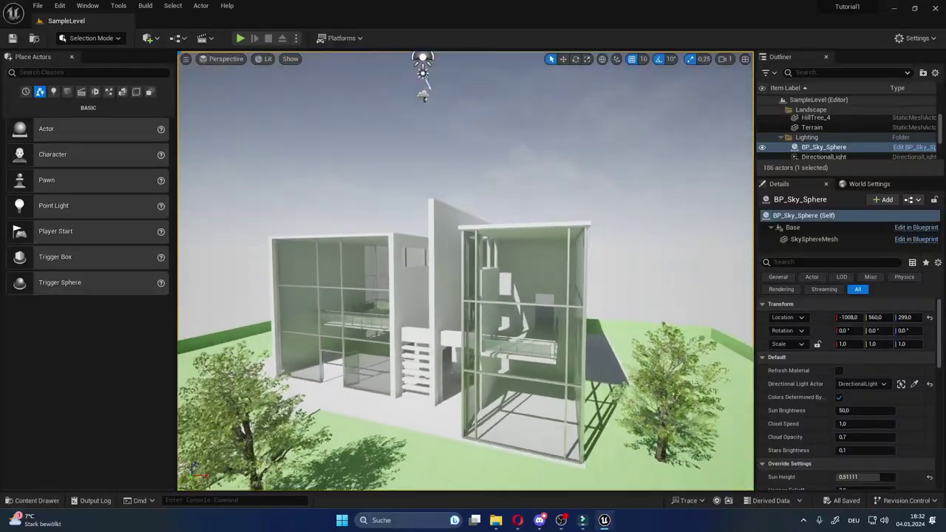
pyautogui.keyDown('alt'); pyautogui.moveTo(470, 122); pyautogui.dragTo(323, 59); pyautogui.keyUp('alt')
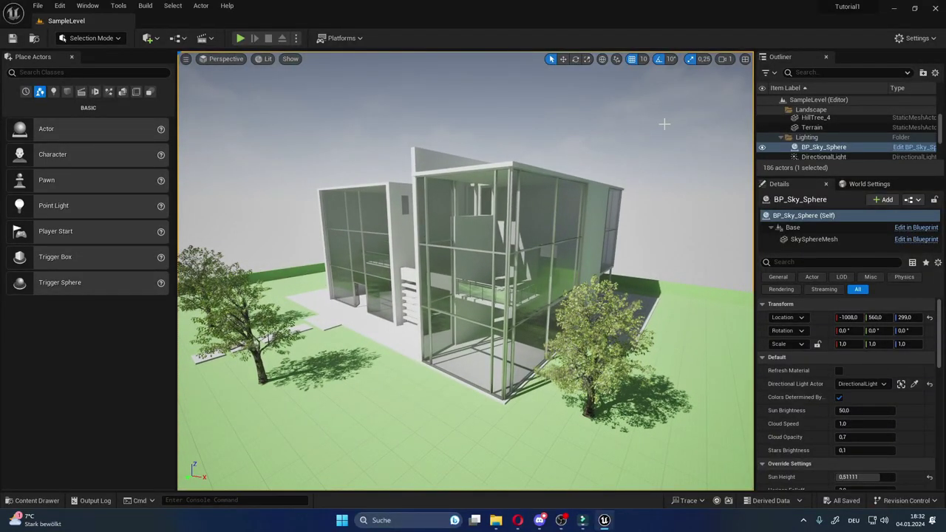
pyautogui.click(727, 61)
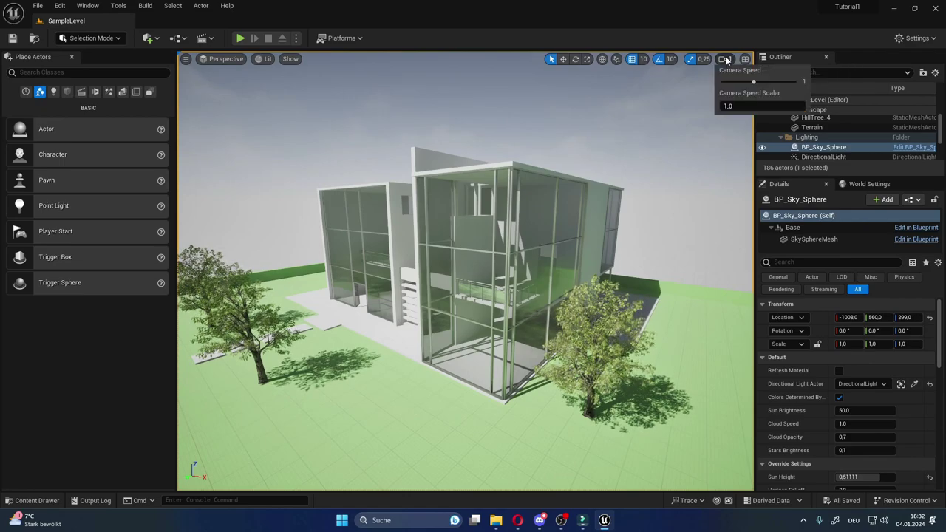
pyautogui.moveTo(755, 84)
pyautogui.mouseDown()
pyautogui.moveTo(801, 83)
pyautogui.moveTo(687, 92)
pyautogui.moveTo(738, 93)
pyautogui.moveTo(727, 91)
pyautogui.mouseUp()
pyautogui.moveTo(586, 236); pyautogui.dragTo(587, 237, button='right')
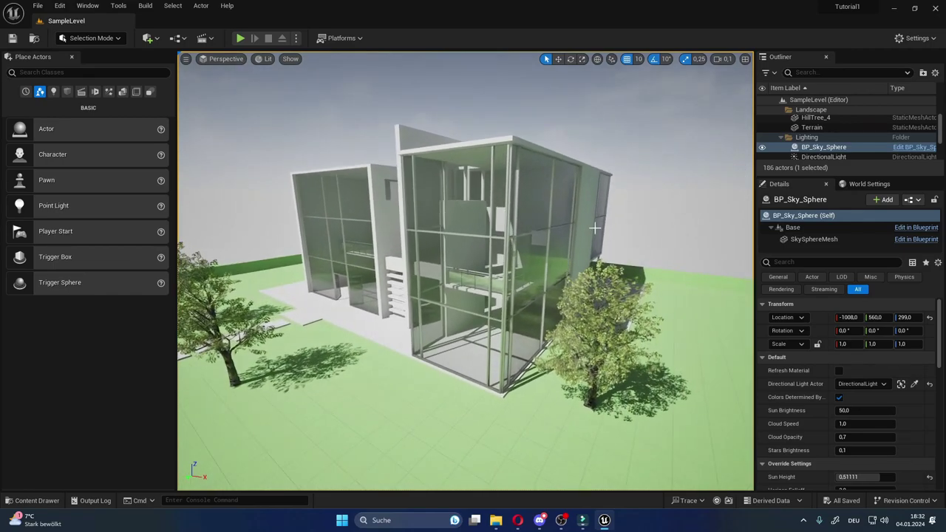
pyautogui.click(726, 59)
pyautogui.moveTo(732, 83); pyautogui.dragTo(734, 82)
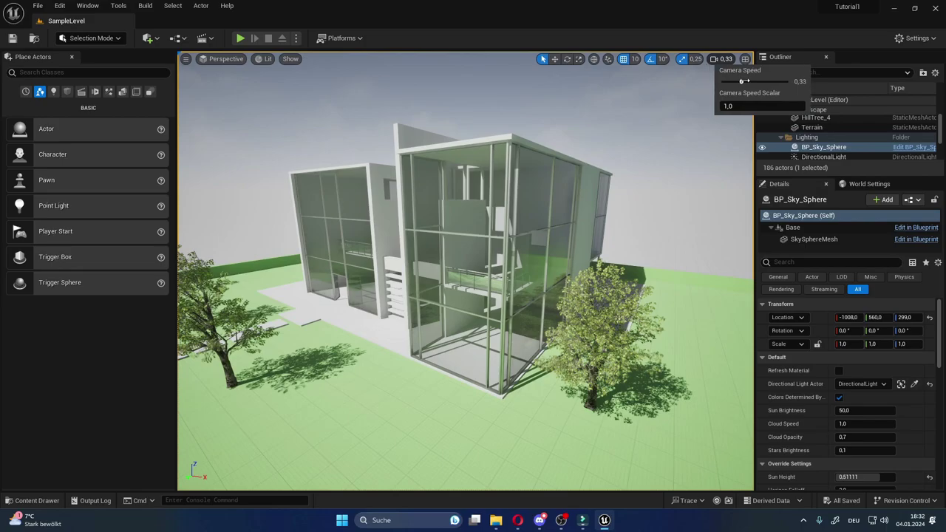
pyautogui.moveTo(734, 79); pyautogui.dragTo(754, 81)
pyautogui.moveTo(681, 139); pyautogui.dragTo(682, 139, button='right')
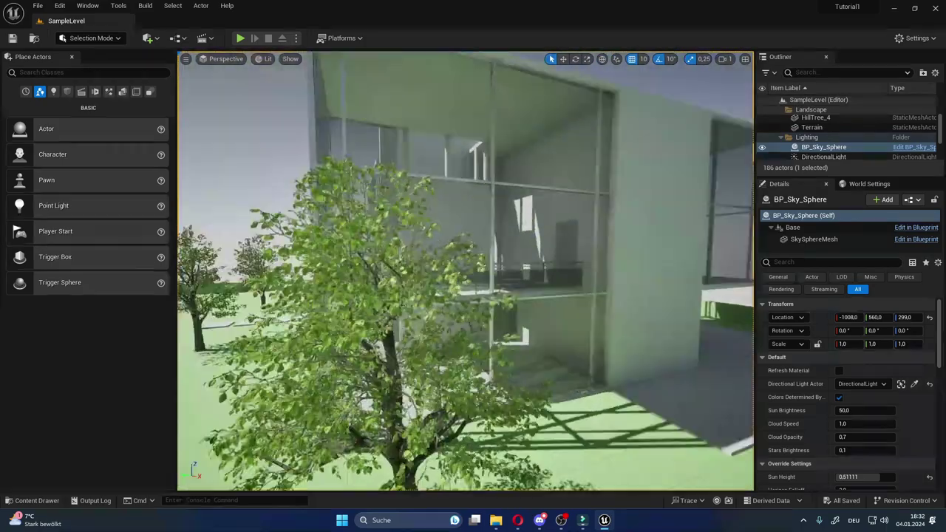
pyautogui.moveTo(429, 59); pyautogui.dragTo(429, 59, button='right')
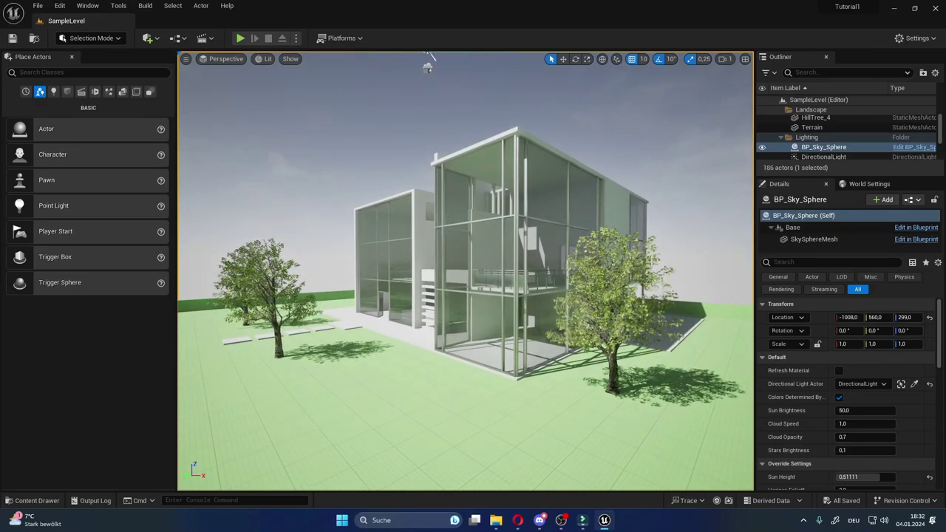
pyautogui.moveTo(428, 63); pyautogui.dragTo(435, 58, button='right')
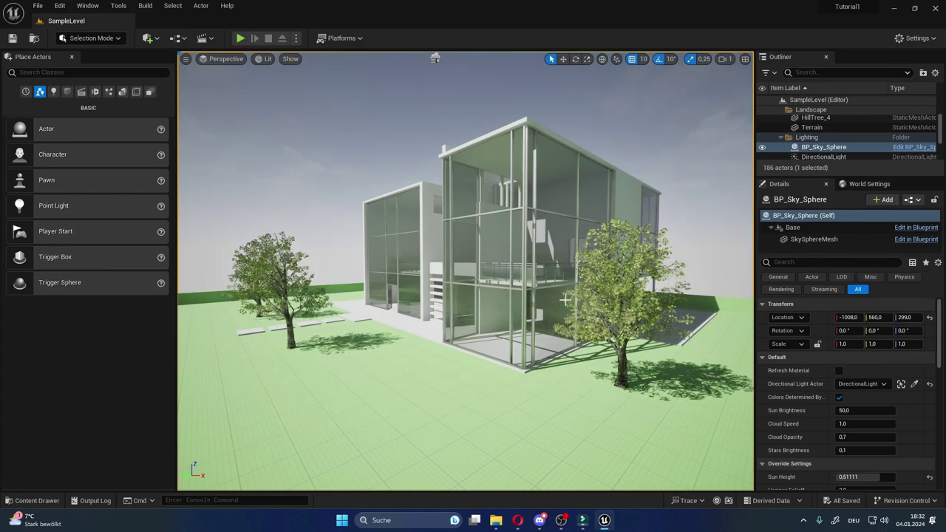
pyautogui.moveTo(465, 271); pyautogui.dragTo(466, 270, button='right')
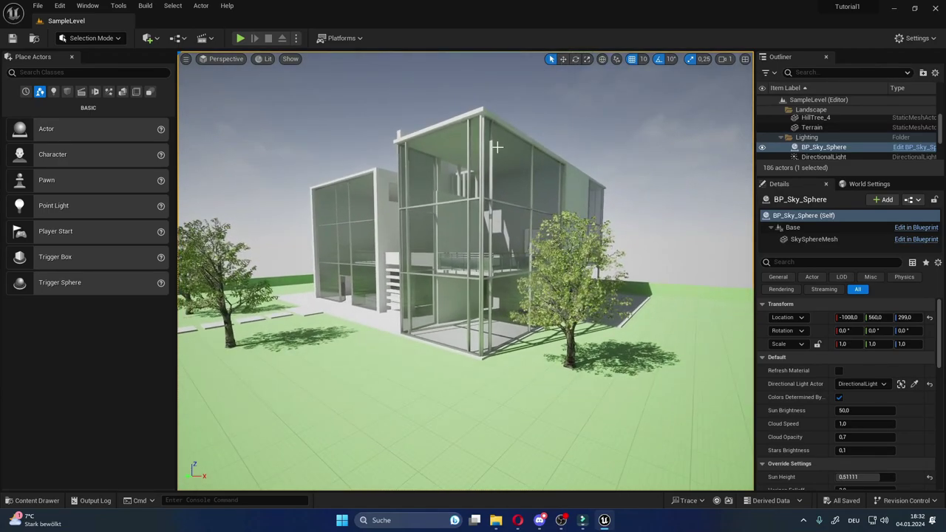
pyautogui.moveTo(492, 148); pyautogui.dragTo(492, 147, button='right')
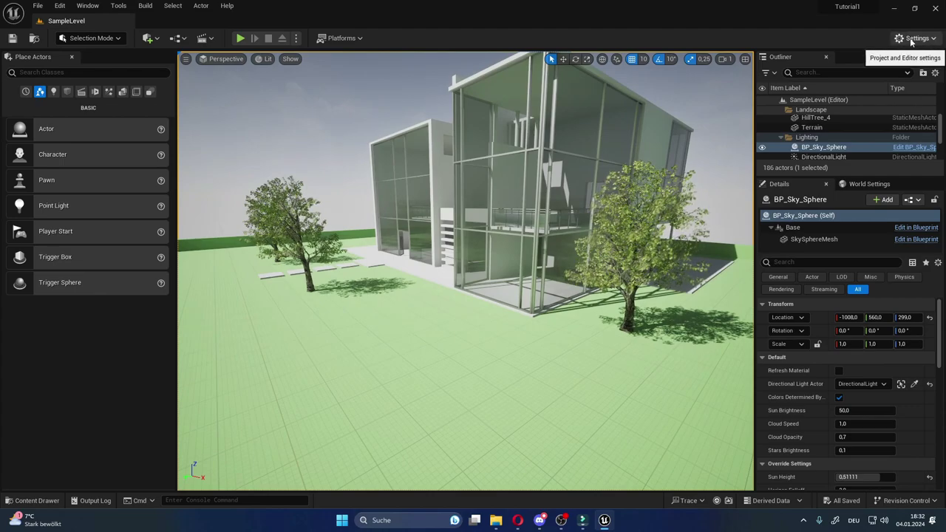
pyautogui.moveTo(508, 284); pyautogui.dragTo(509, 284, button='right')
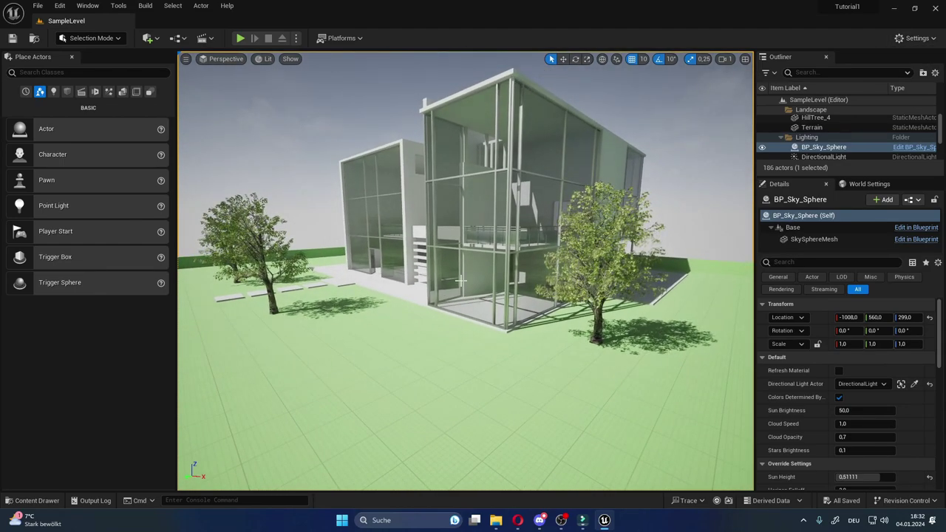
# Set Engine Scalability to Medium for all groups after briefly trying High and Epic.
pyautogui.click(910, 39)
pyautogui.moveTo(887, 225)
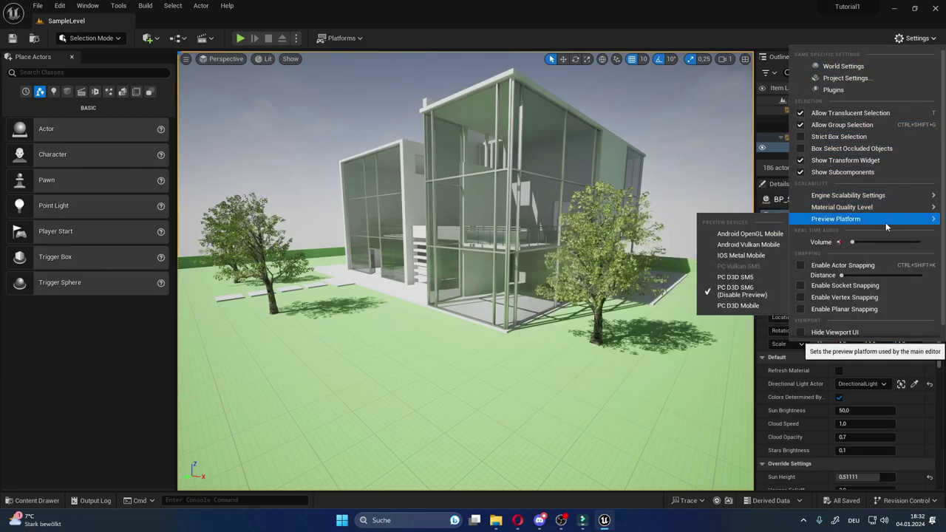
pyautogui.moveTo(885, 197)
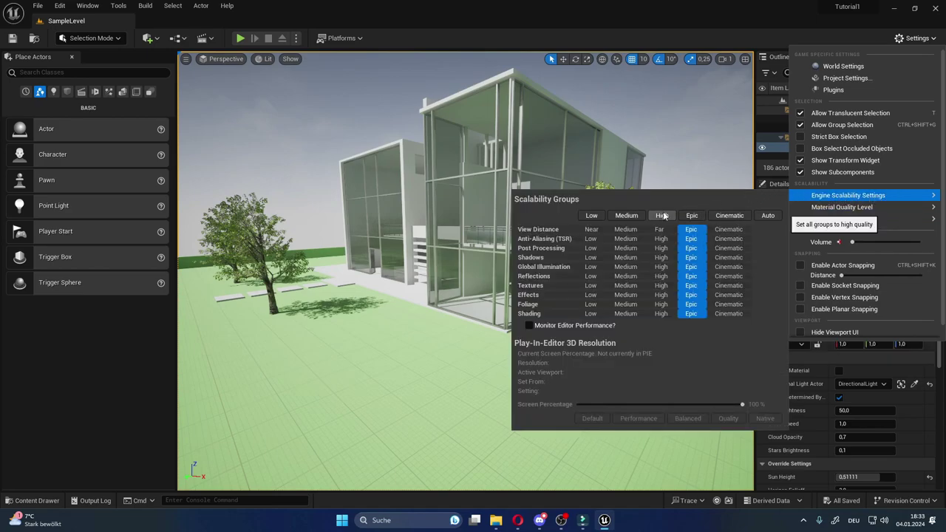
pyautogui.click(633, 216)
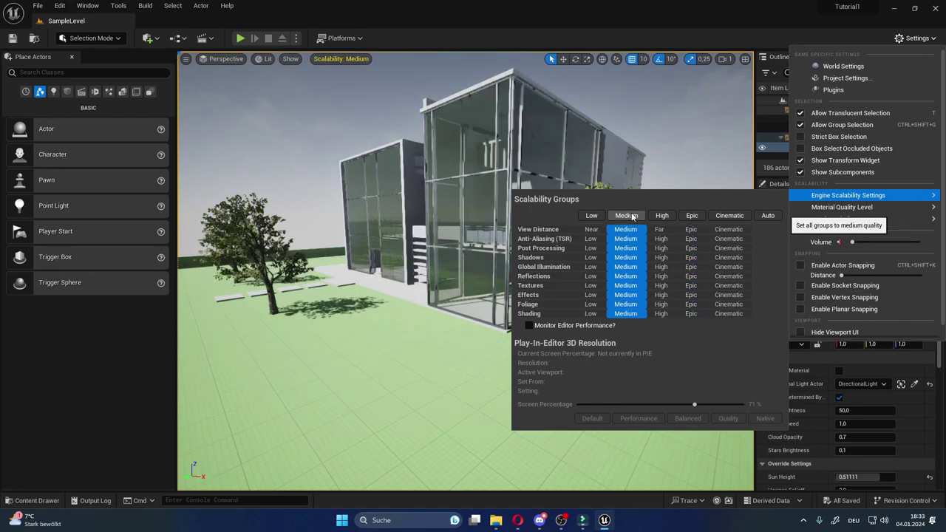
pyautogui.click(660, 215)
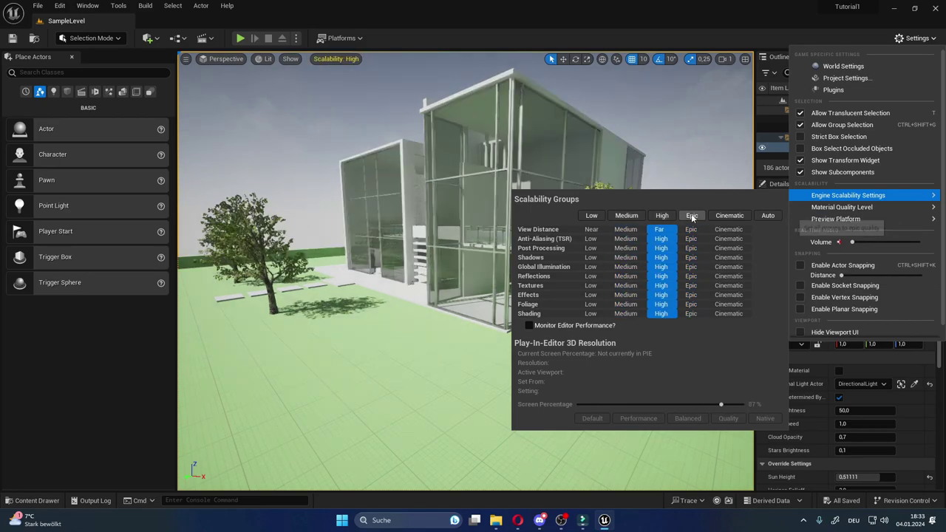
pyautogui.click(688, 216)
pyautogui.click(661, 216)
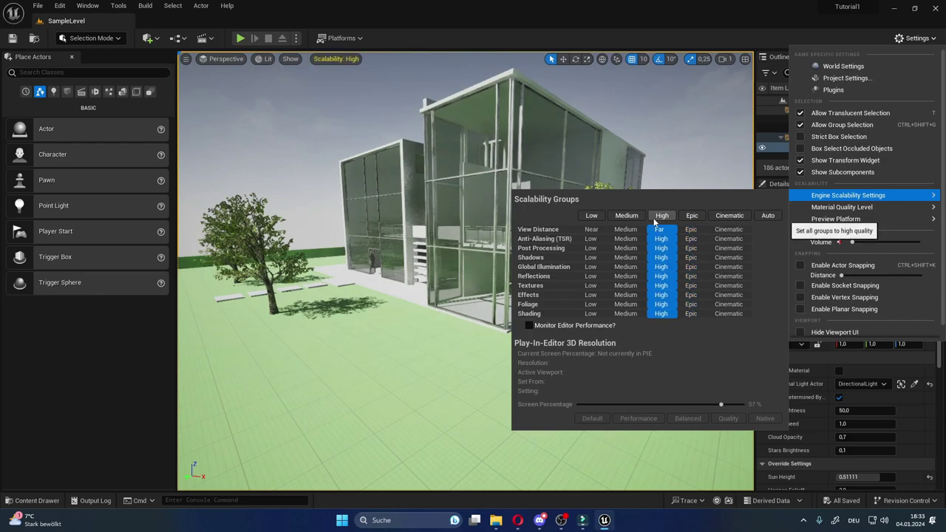
pyautogui.click(632, 215)
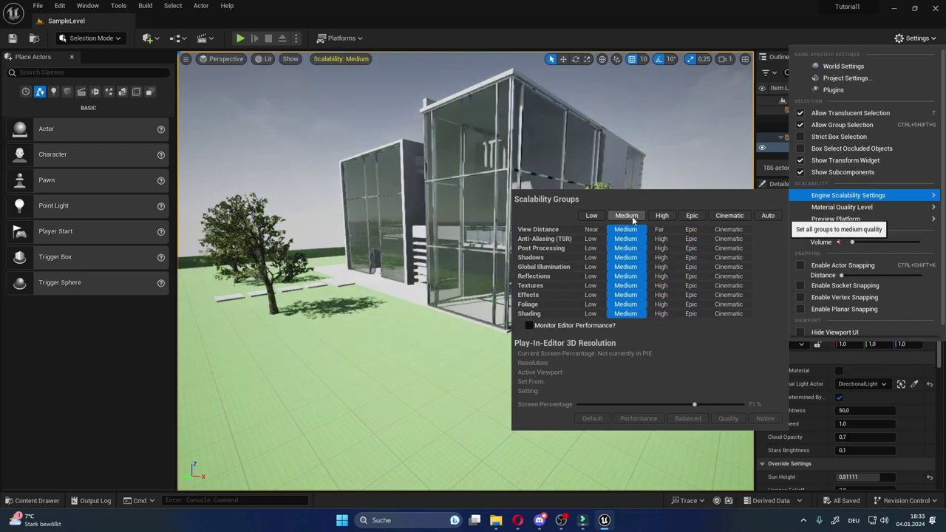
pyautogui.moveTo(444, 311)
pyautogui.mouseDown(button='right')
pyautogui.moveTo(348, 296)
pyautogui.moveTo(444, 296)
pyautogui.moveTo(553, 164)
pyautogui.mouseUp(button='right')
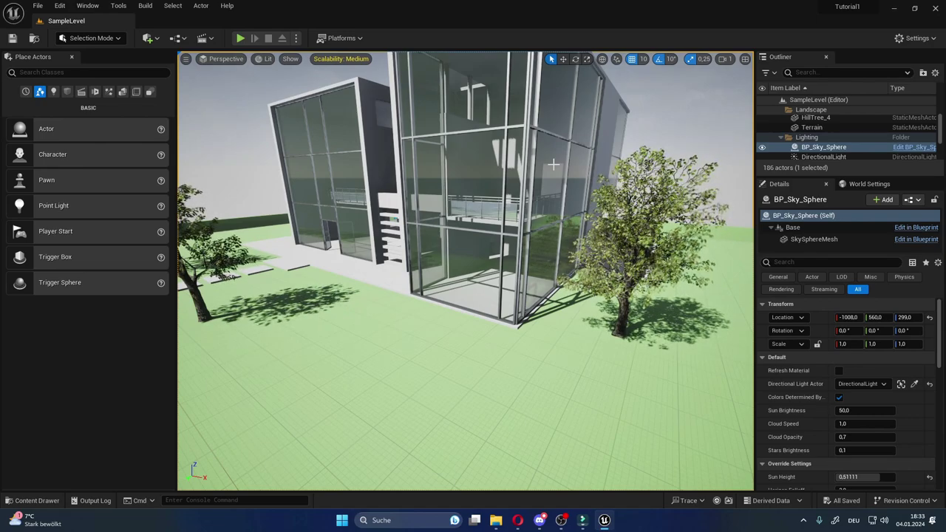
# Move the camera closer to the glass house and open the Lit view mode dropdown.
pyautogui.scroll(3, 553, 164)
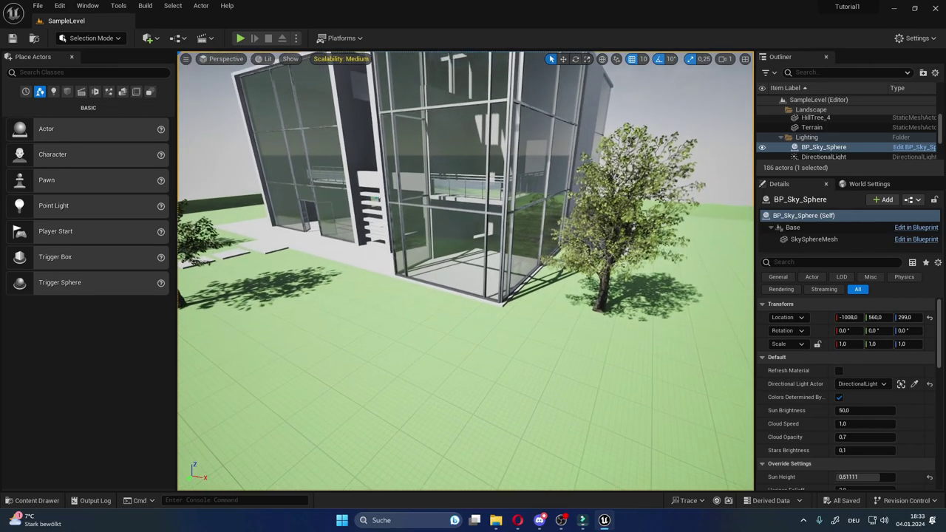
pyautogui.scroll(-3, 466, 270)
pyautogui.moveTo(466, 270); pyautogui.dragTo(414, 311)
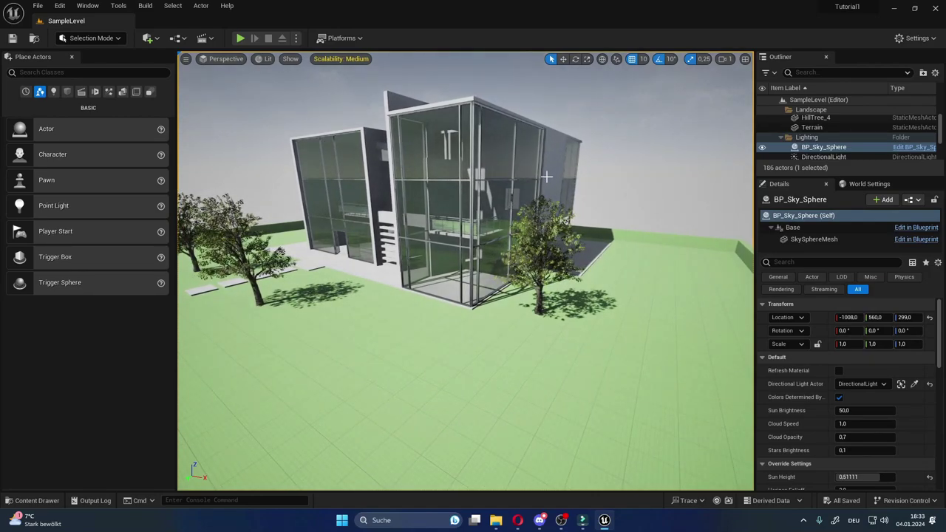
pyautogui.moveTo(547, 177)
pyautogui.mouseDown()
pyautogui.moveTo(529, 185)
pyautogui.moveTo(550, 185)
pyautogui.mouseUp()
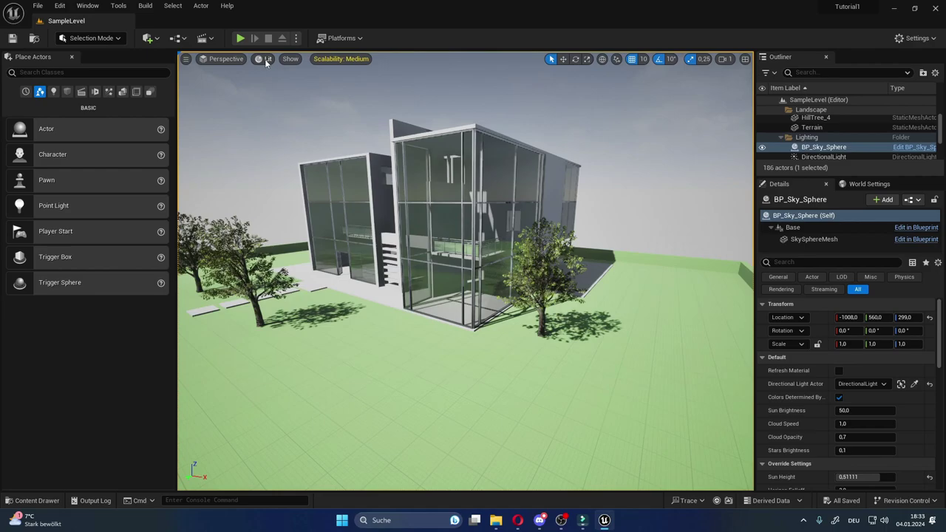
pyautogui.click(267, 59)
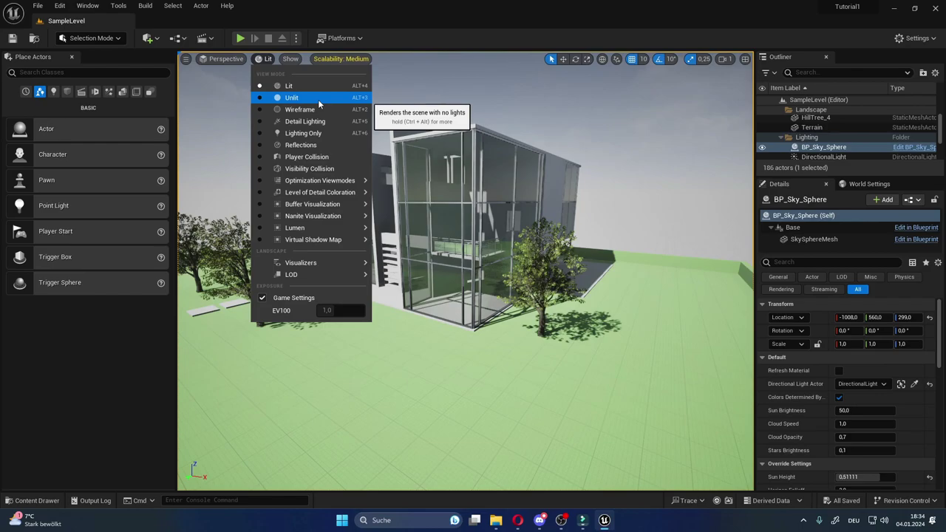
# Switch the viewport to Unlit, back to Lit, then open the Show flags list.
pyautogui.click(318, 99)
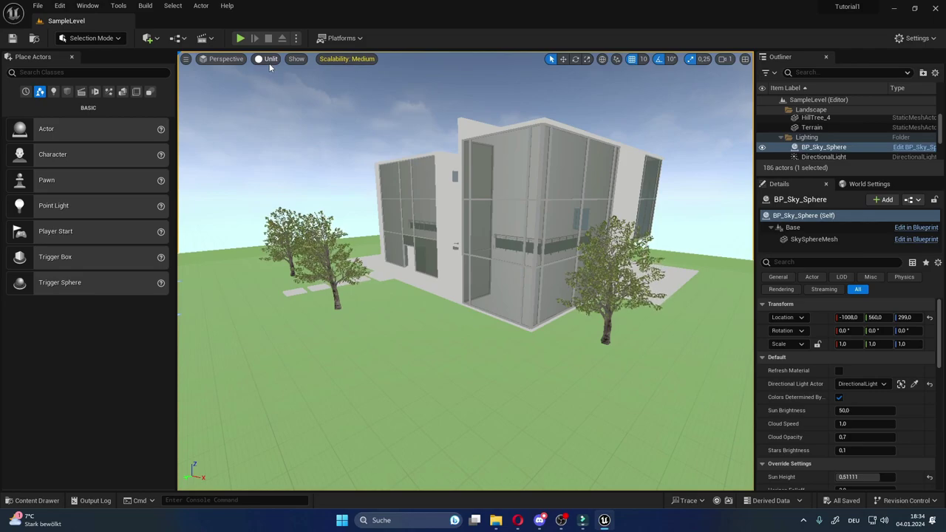
pyautogui.click(269, 63)
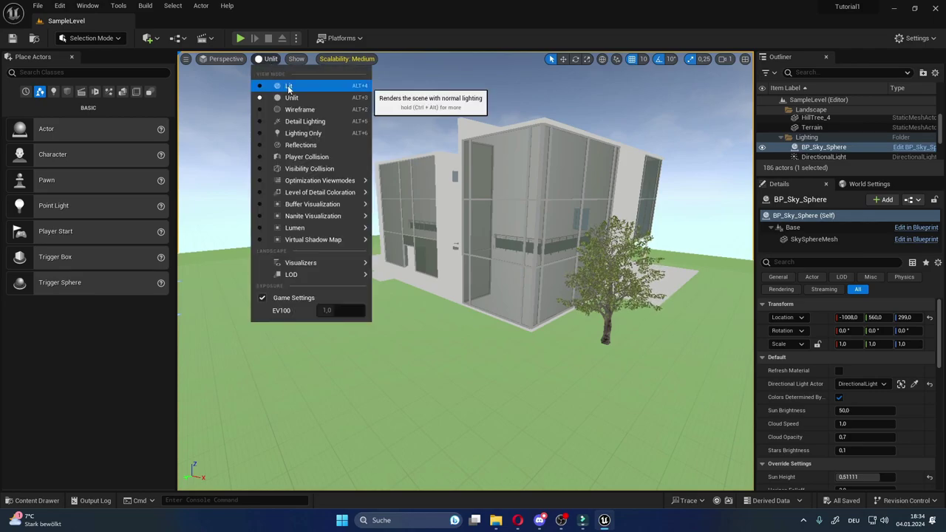
pyautogui.click(289, 86)
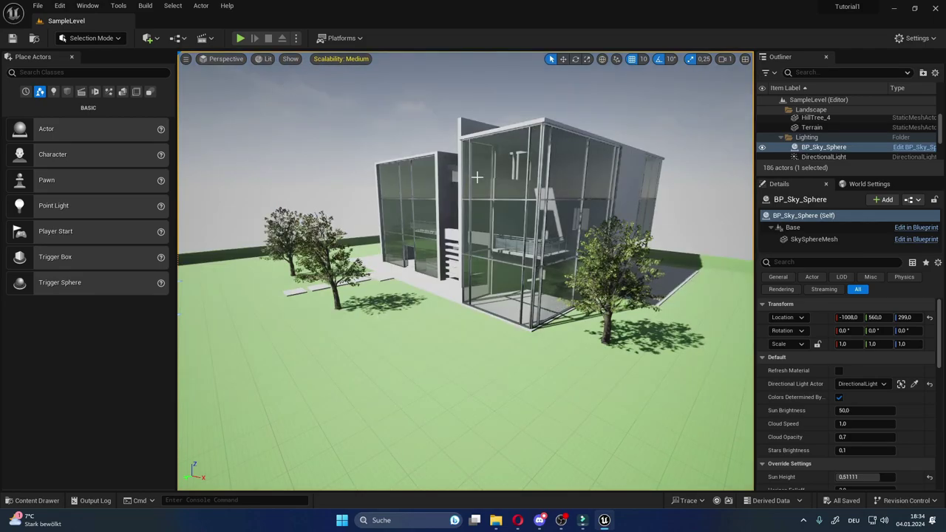
pyautogui.click(265, 59)
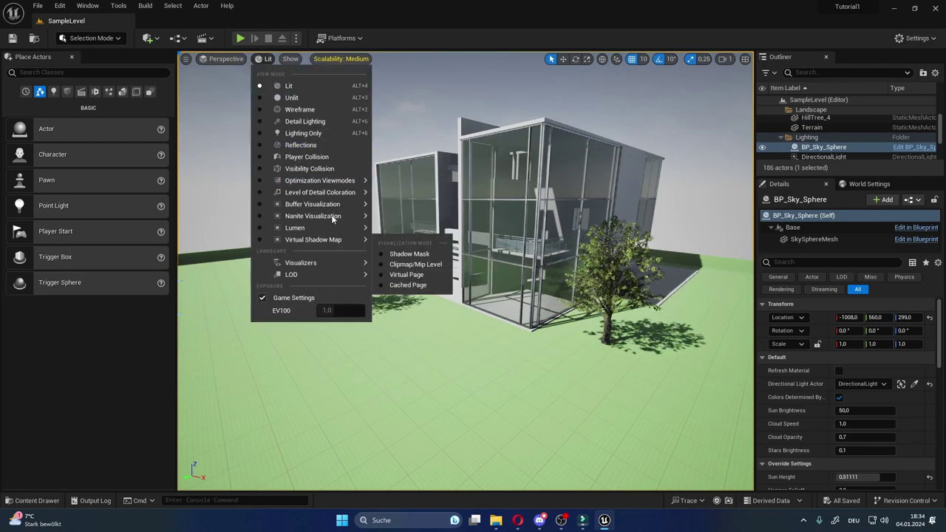
pyautogui.click(402, 133)
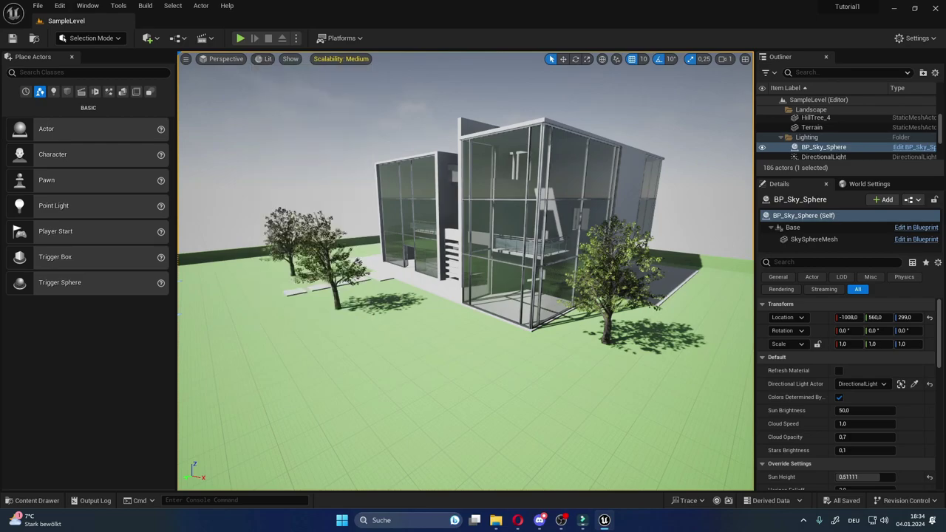
pyautogui.click(294, 57)
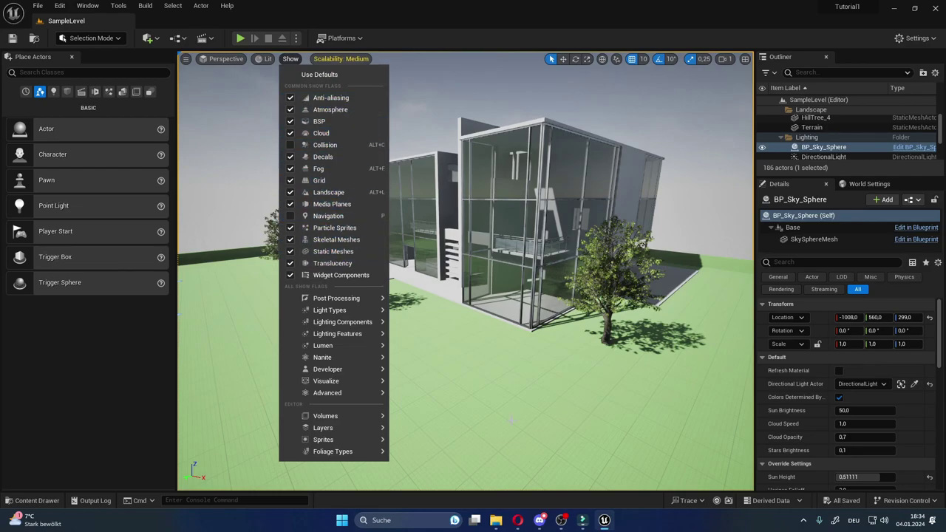
# Turn the Grid show flag off and back on, then open the Perspective viewport type menu.
pyautogui.click(291, 181)
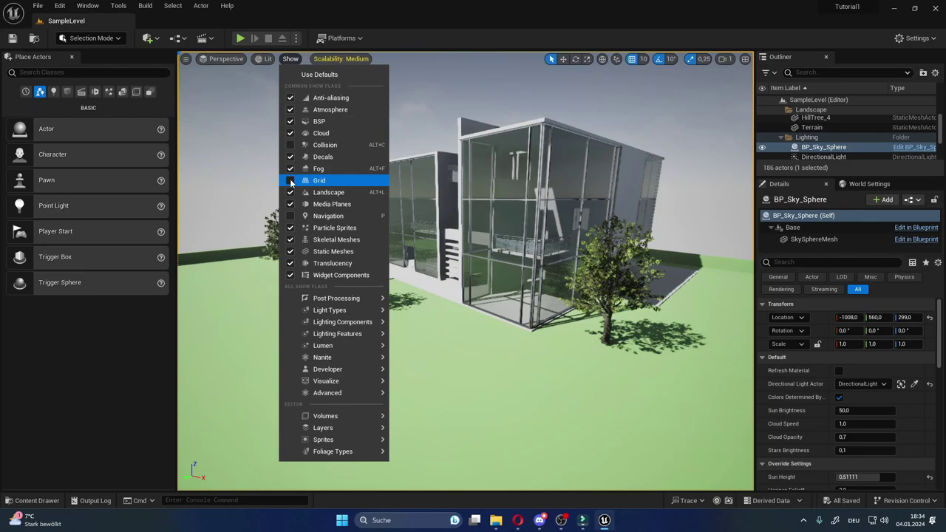
pyautogui.click(290, 181)
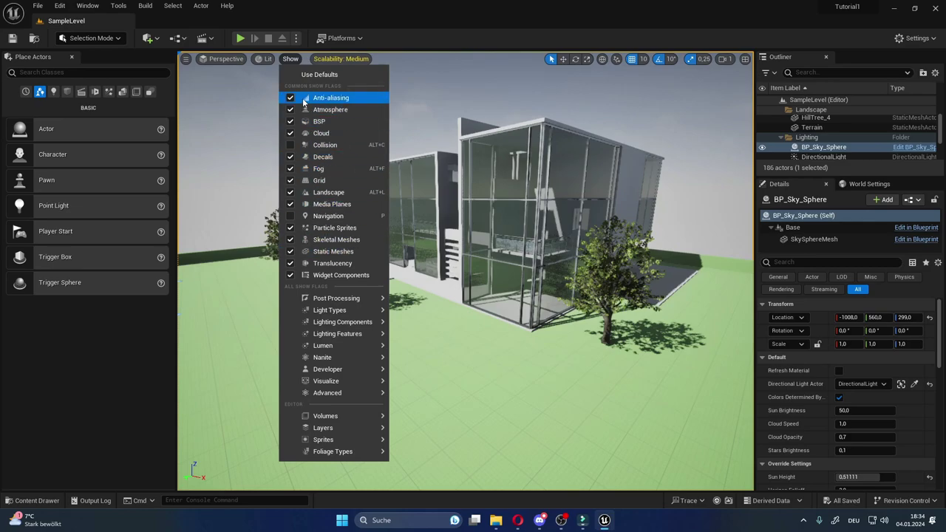
pyautogui.click(266, 78)
pyautogui.click(228, 60)
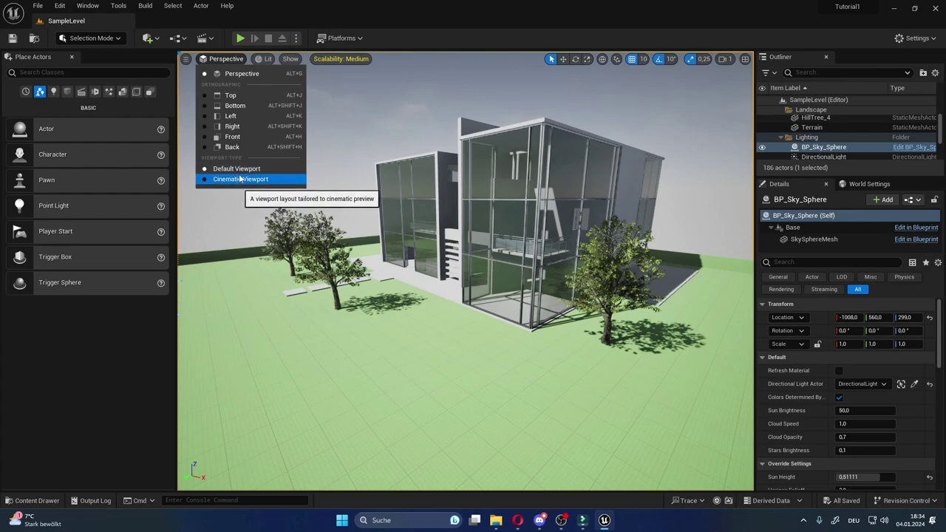
# Switch to the Left view, frame the building, and render it Unlit.
pyautogui.click(227, 120)
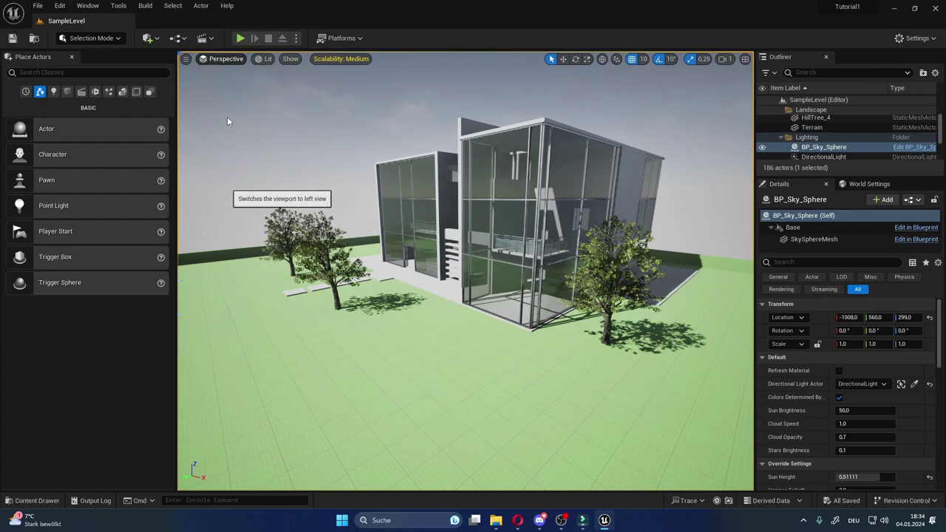
pyautogui.scroll(3, 372, 157)
pyautogui.scroll(2, 373, 158)
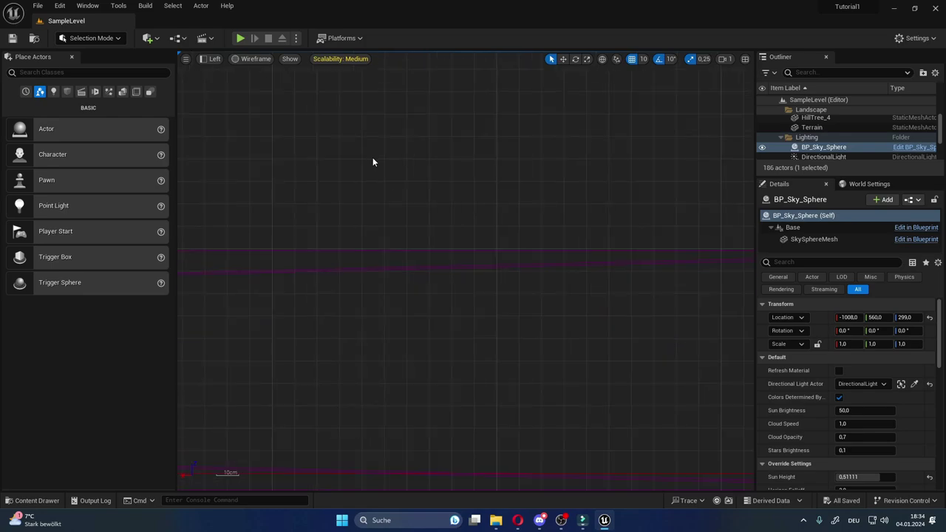
pyautogui.scroll(2, 372, 157)
pyautogui.moveTo(410, 143); pyautogui.dragTo(549, 211, button='right')
pyautogui.scroll(-2, 517, 205)
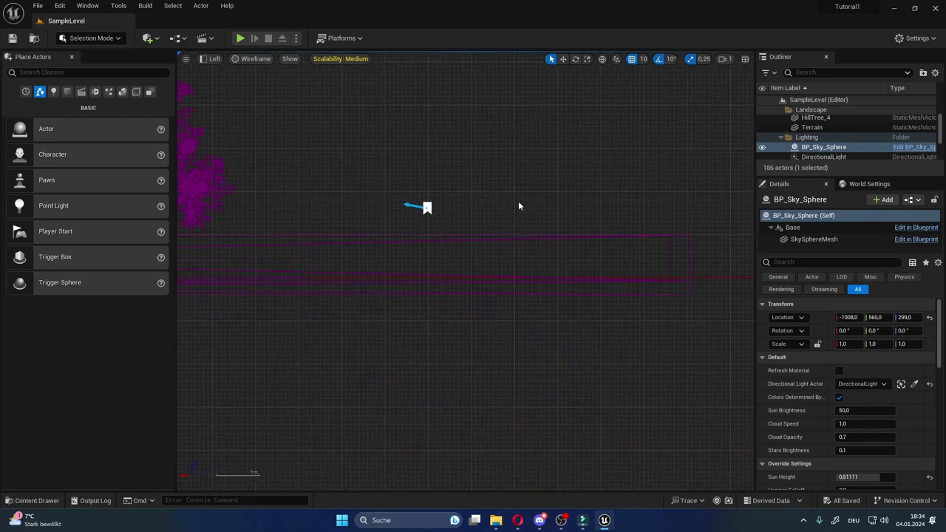
pyautogui.click(288, 59)
pyautogui.click(248, 59)
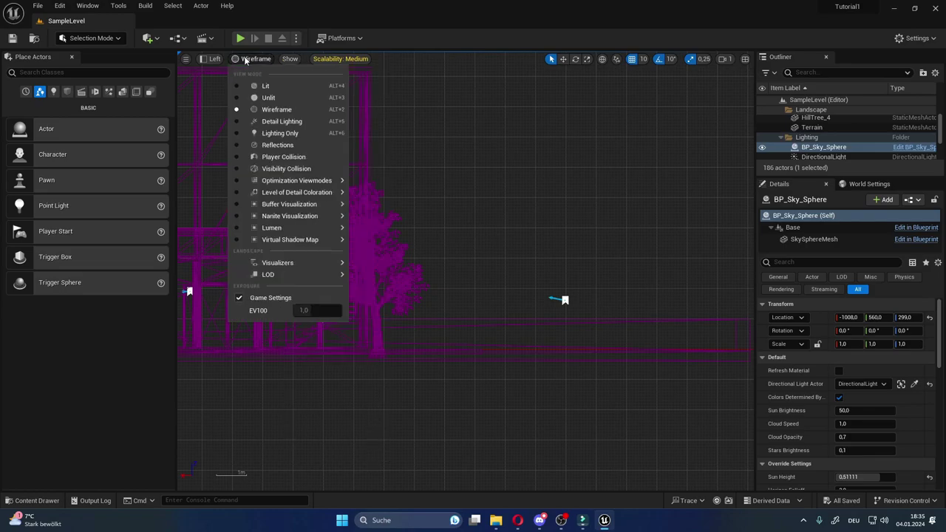
pyautogui.click(264, 98)
pyautogui.moveTo(389, 184)
pyautogui.mouseDown(button='right')
pyautogui.moveTo(734, 252)
pyautogui.moveTo(547, 244)
pyautogui.mouseUp(button='right')
# Return the viewport to Perspective and orbit closer to the building.
pyautogui.click(211, 59)
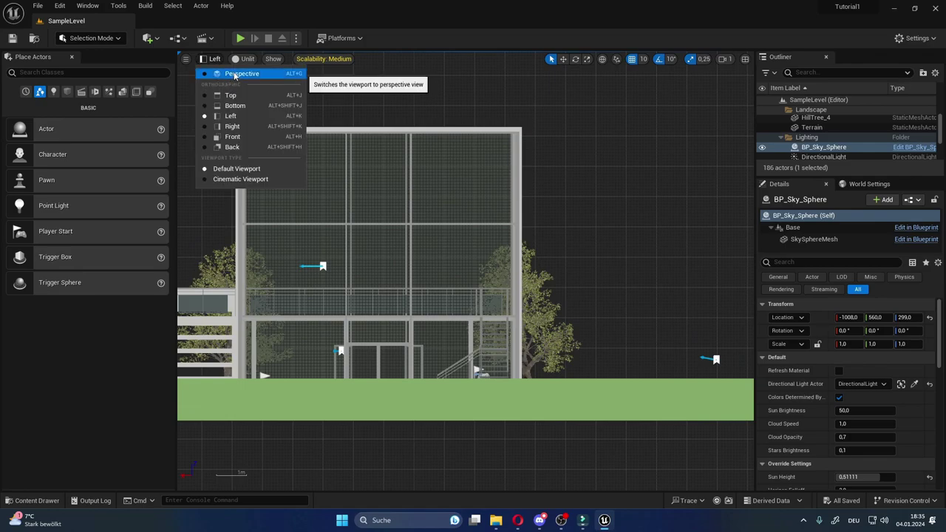
pyautogui.click(234, 75)
pyautogui.moveTo(414, 221); pyautogui.dragTo(405, 212, button='right')
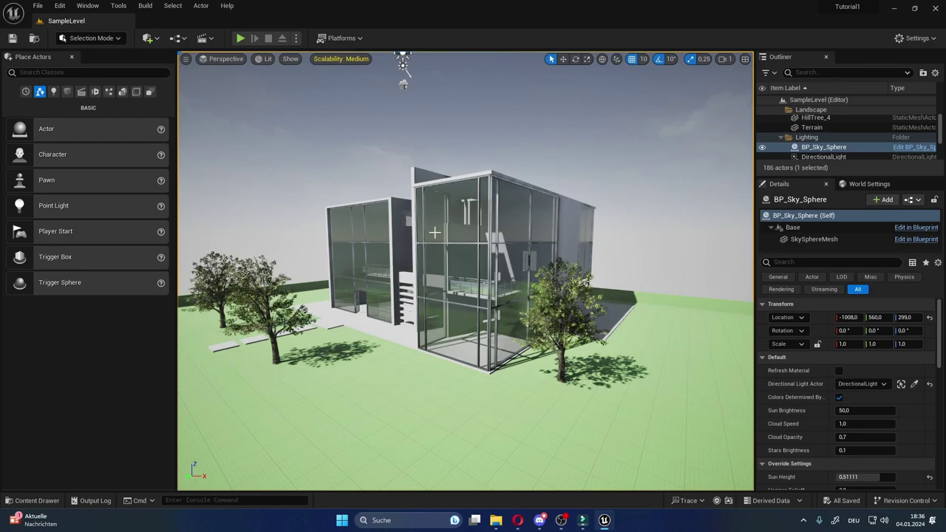
pyautogui.moveTo(435, 233); pyautogui.dragTo(414, 207)
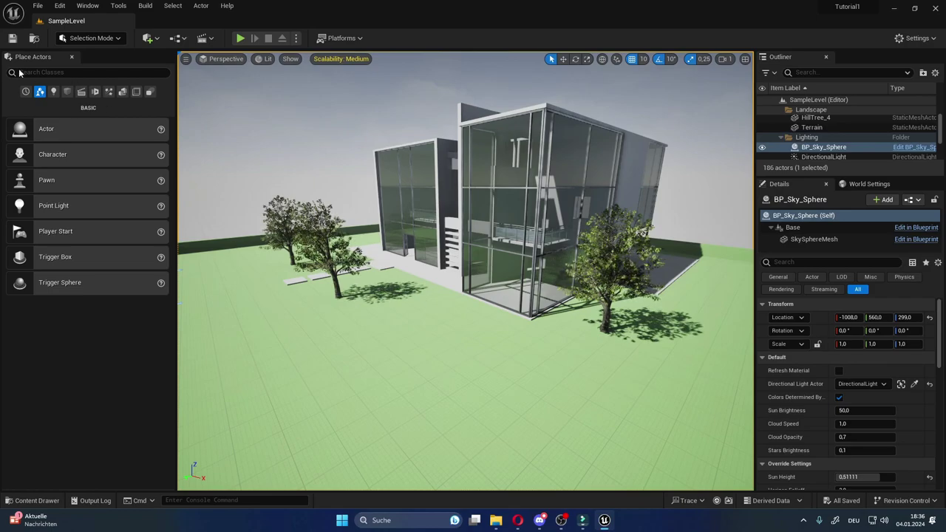
# Drag a Cube from the Shapes category onto the ground in front of the building.
pyautogui.click(67, 94)
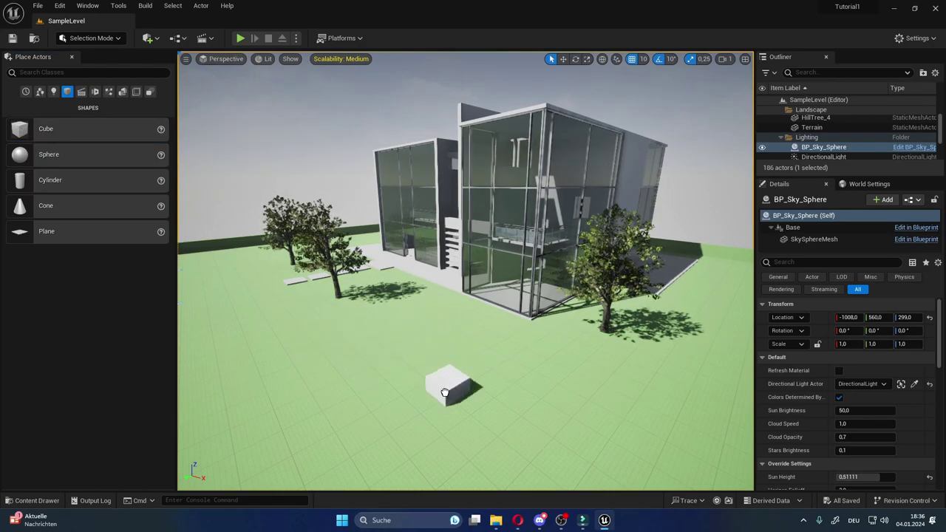
pyautogui.moveTo(375, 342); pyautogui.dragTo(407, 353)
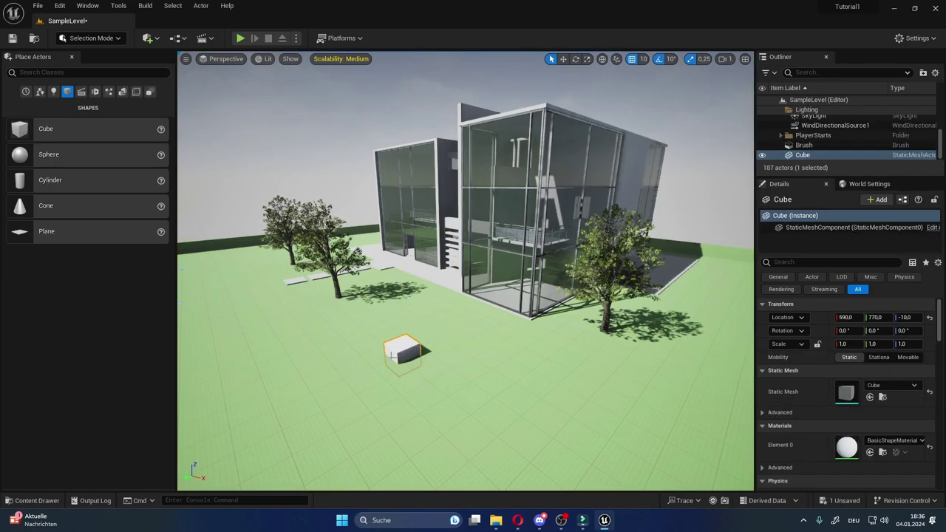
pyautogui.moveTo(215, 360); pyautogui.dragTo(133, 362, button='right')
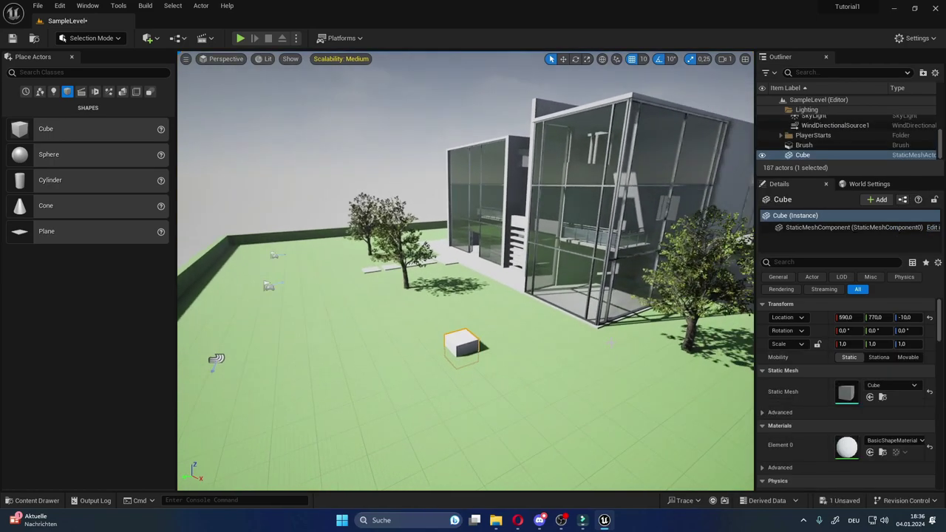
pyautogui.moveTo(494, 345); pyautogui.dragTo(457, 344)
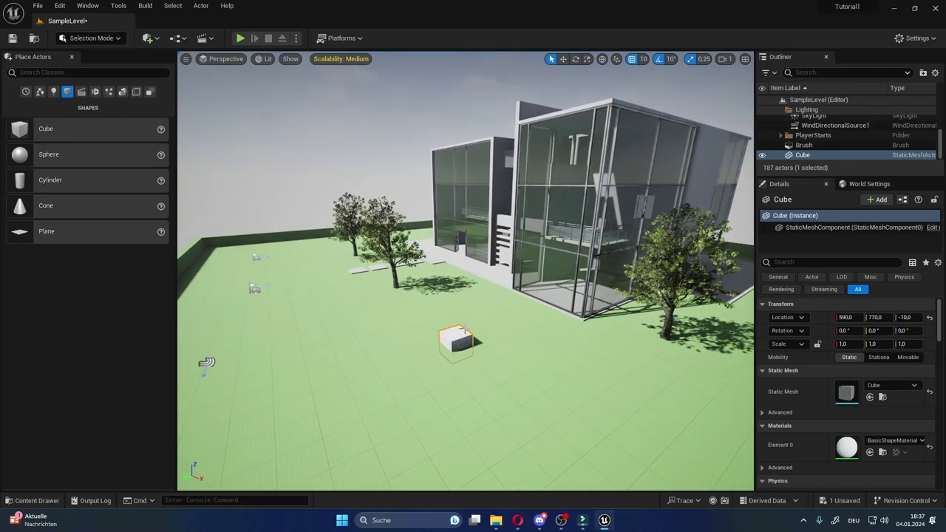
# Raise the cube and slide it across the lawn with the move gizmo.
pyautogui.press('w')
pyautogui.moveTo(456, 318); pyautogui.dragTo(456, 299)
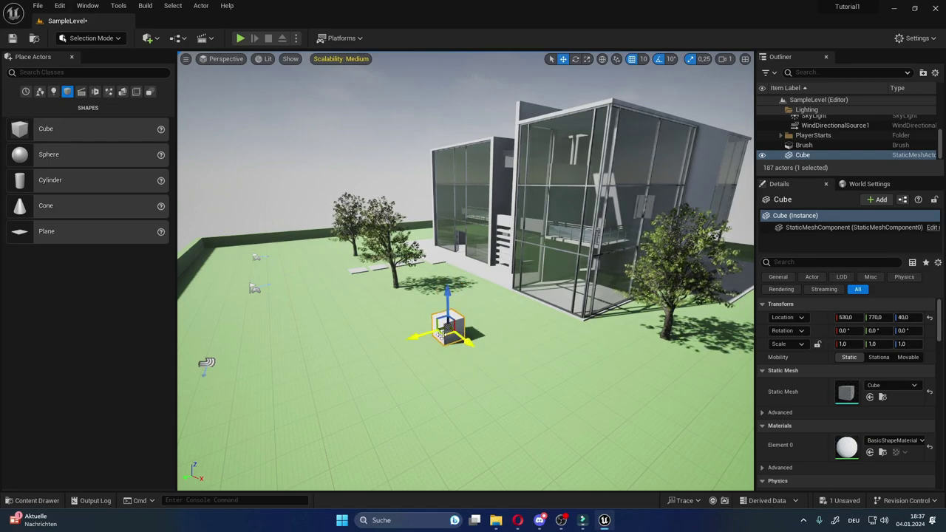
pyautogui.moveTo(454, 333)
pyautogui.mouseDown()
pyautogui.moveTo(390, 335)
pyautogui.moveTo(440, 357)
pyautogui.moveTo(462, 322)
pyautogui.moveTo(500, 362)
pyautogui.moveTo(508, 391)
pyautogui.mouseUp()
pyautogui.press('e')
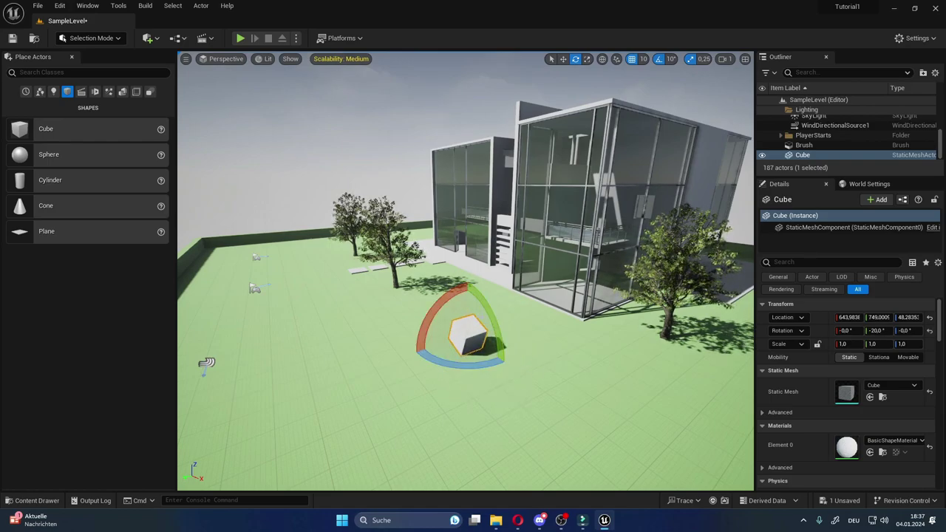
# Rotate the cube back upright and scale it to roughly 3.75 × 4.0 × 2.75.
pyautogui.moveTo(498, 346); pyautogui.dragTo(482, 347)
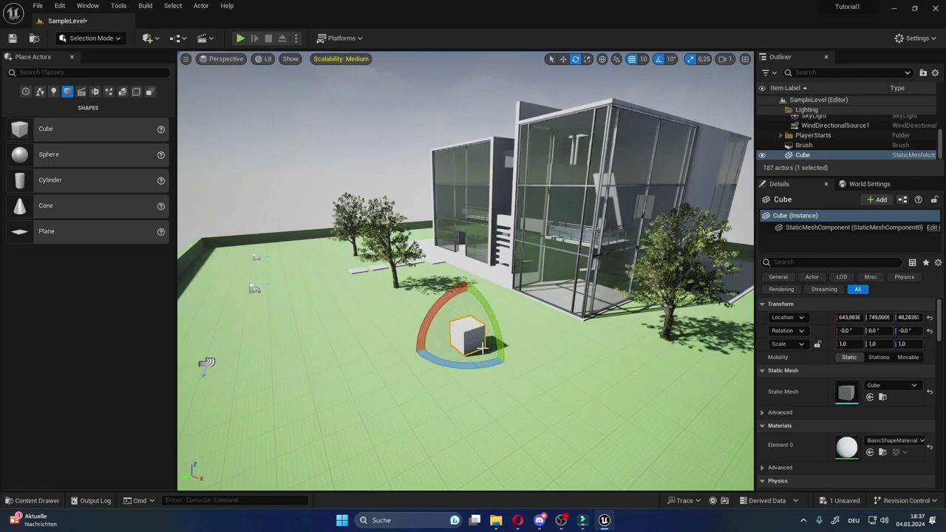
pyautogui.press('r')
pyautogui.moveTo(488, 350); pyautogui.dragTo(521, 370)
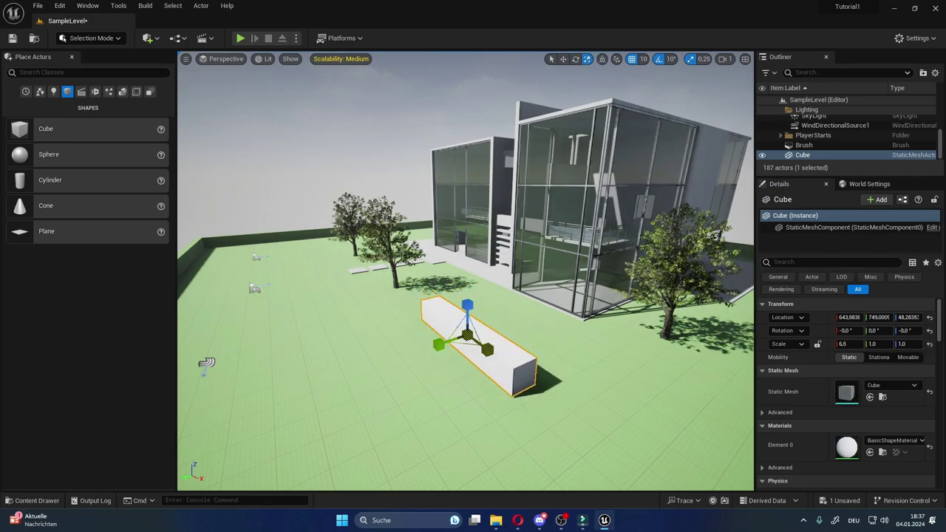
pyautogui.moveTo(439, 345)
pyautogui.mouseDown()
pyautogui.moveTo(403, 355)
pyautogui.moveTo(421, 350)
pyautogui.mouseUp()
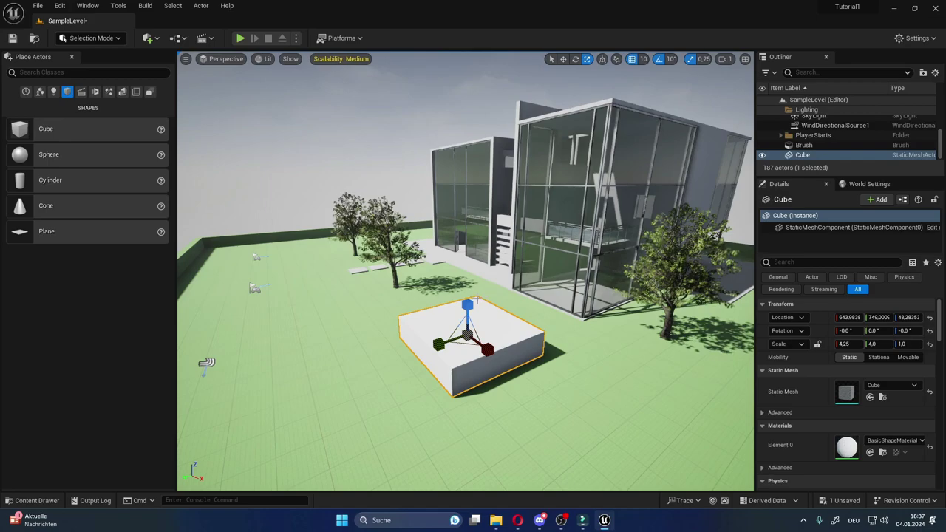
pyautogui.moveTo(467, 306)
pyautogui.mouseDown()
pyautogui.moveTo(476, 322)
pyautogui.moveTo(453, 337)
pyautogui.moveTo(467, 327)
pyautogui.mouseUp()
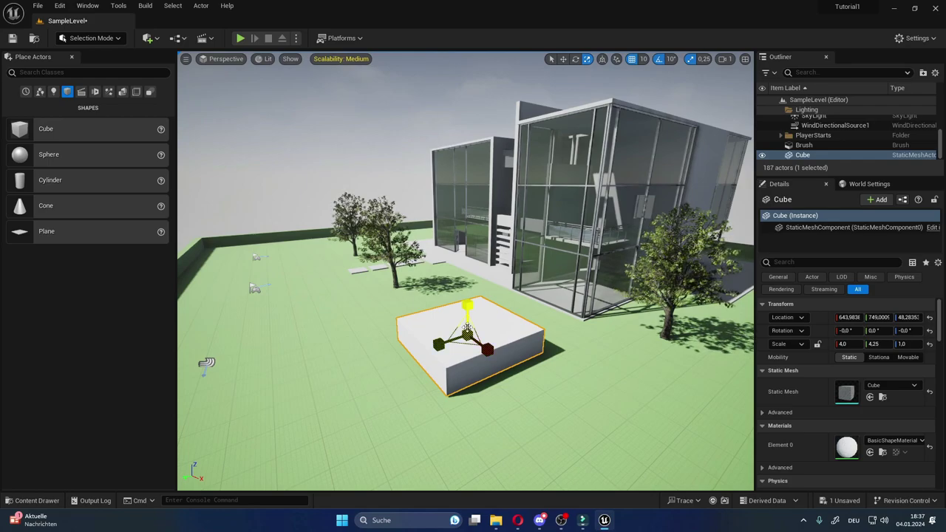
pyautogui.hotkey('ctrl', 'z')
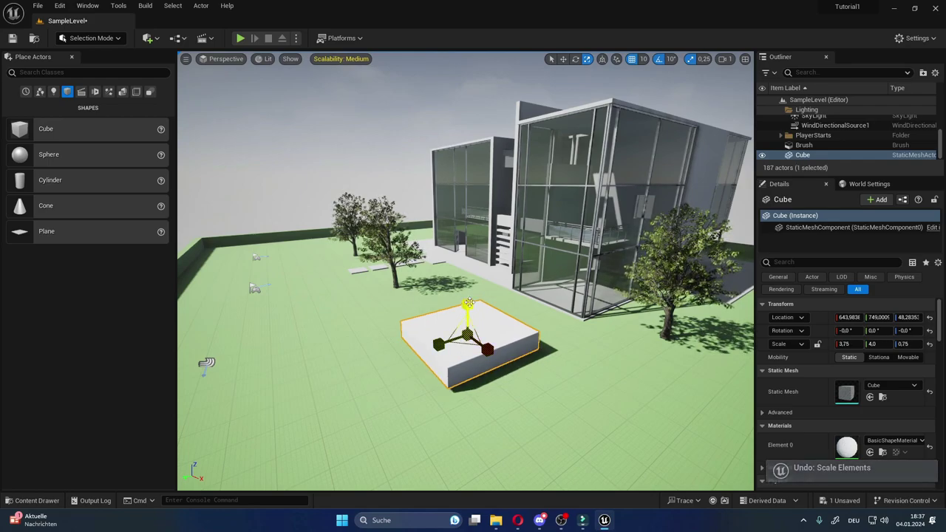
pyautogui.moveTo(468, 303); pyautogui.dragTo(467, 303)
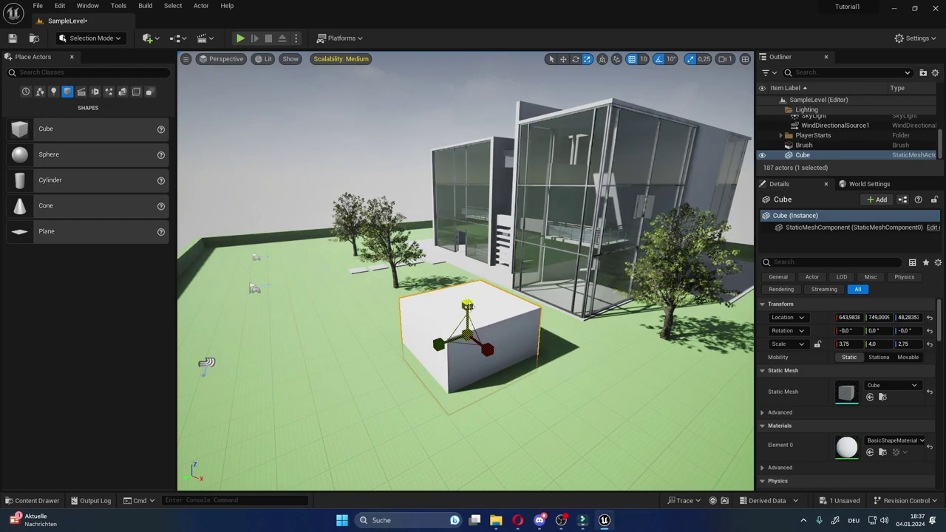
# Lift the cube and slide it along X to about 794.
pyautogui.press('w')
pyautogui.moveTo(467, 304); pyautogui.dragTo(464, 289)
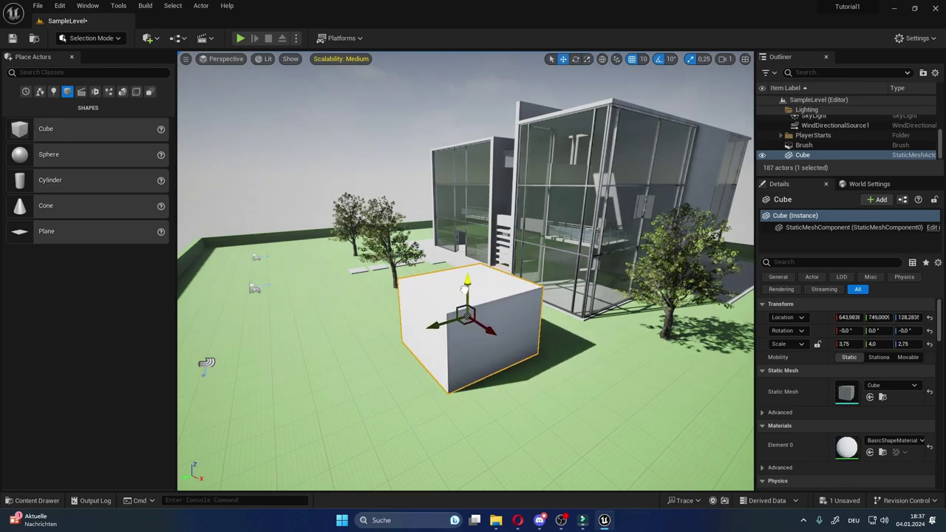
pyautogui.moveTo(484, 328); pyautogui.dragTo(495, 336)
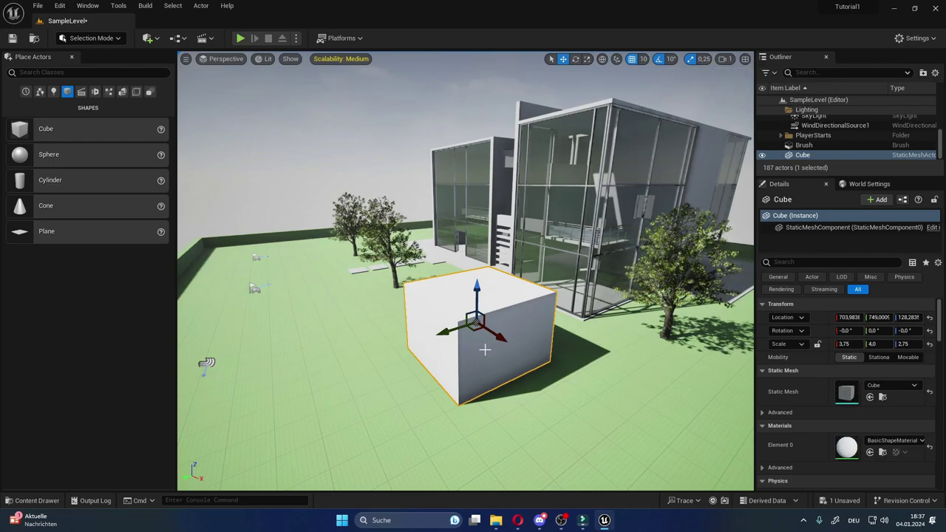
pyautogui.moveTo(501, 337); pyautogui.dragTo(525, 350)
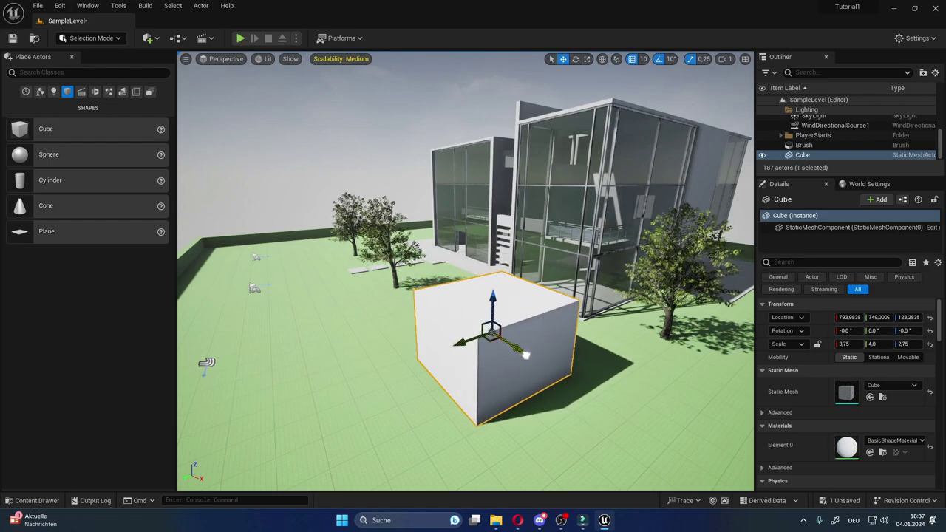
pyautogui.click(644, 60)
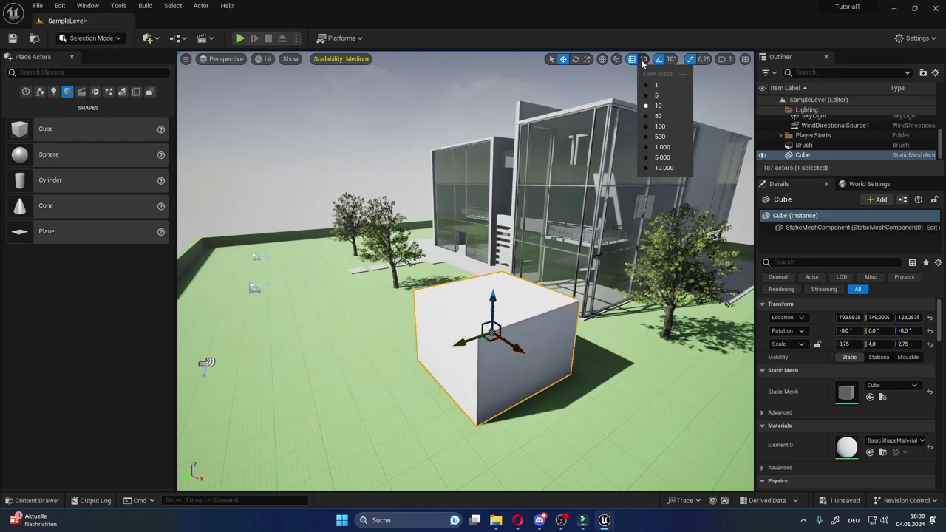
pyautogui.click(670, 137)
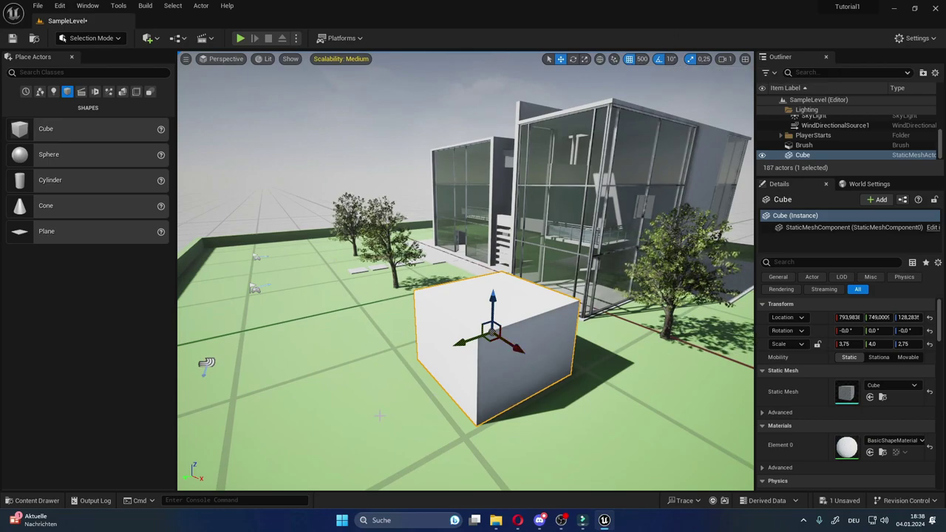
pyautogui.moveTo(516, 348)
pyautogui.mouseDown()
pyautogui.moveTo(444, 289)
pyautogui.moveTo(442, 323)
pyautogui.moveTo(417, 301)
pyautogui.mouseUp()
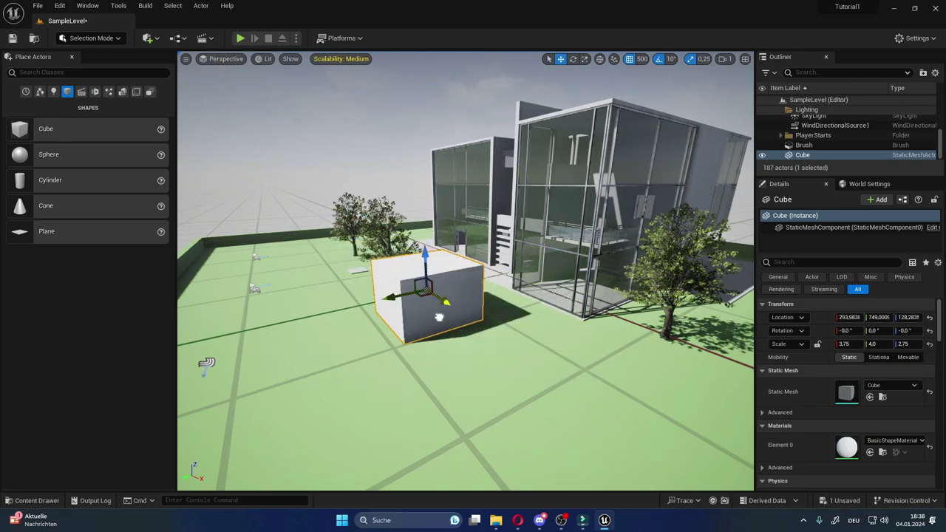
pyautogui.hotkey('ctrl', 'z')
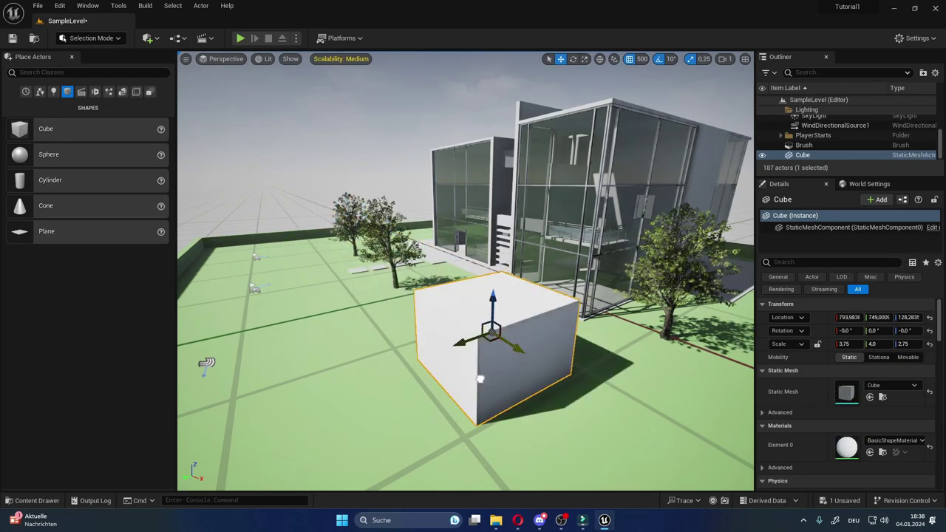
pyautogui.click(640, 59)
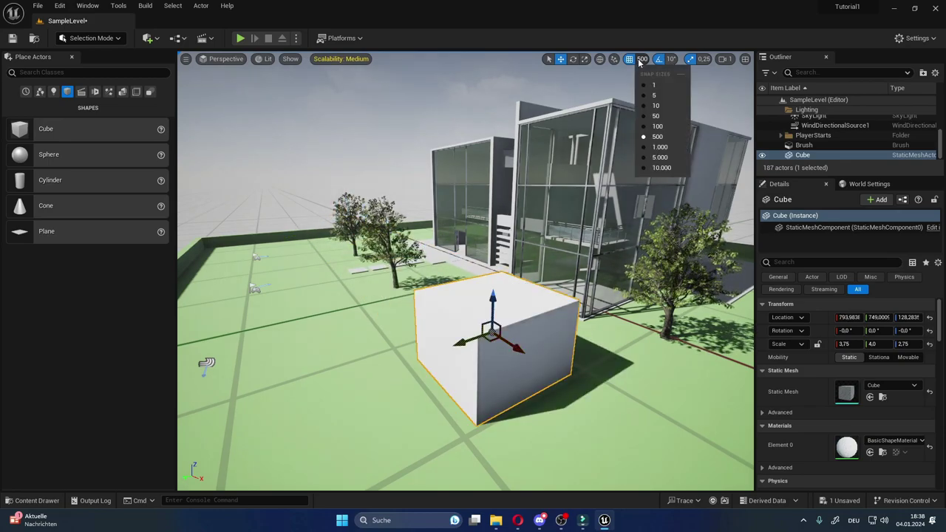
pyautogui.click(657, 104)
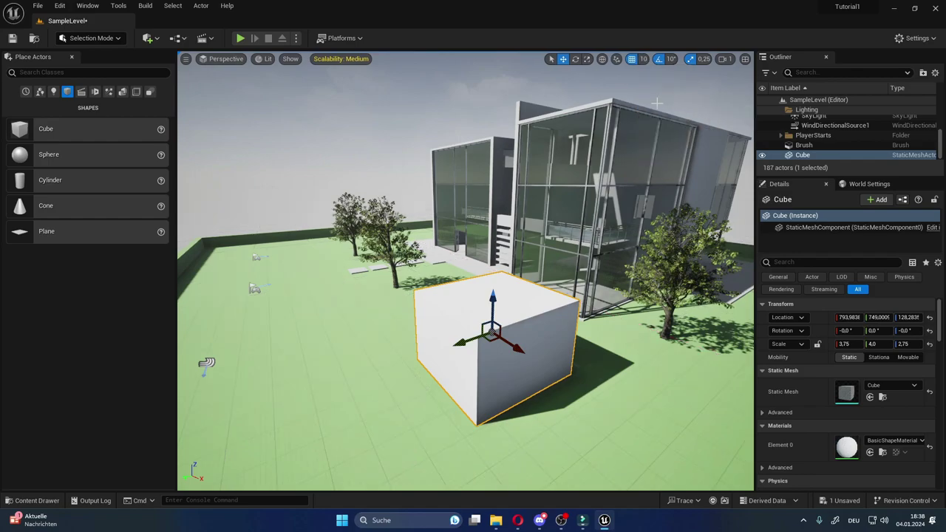
pyautogui.click(672, 60)
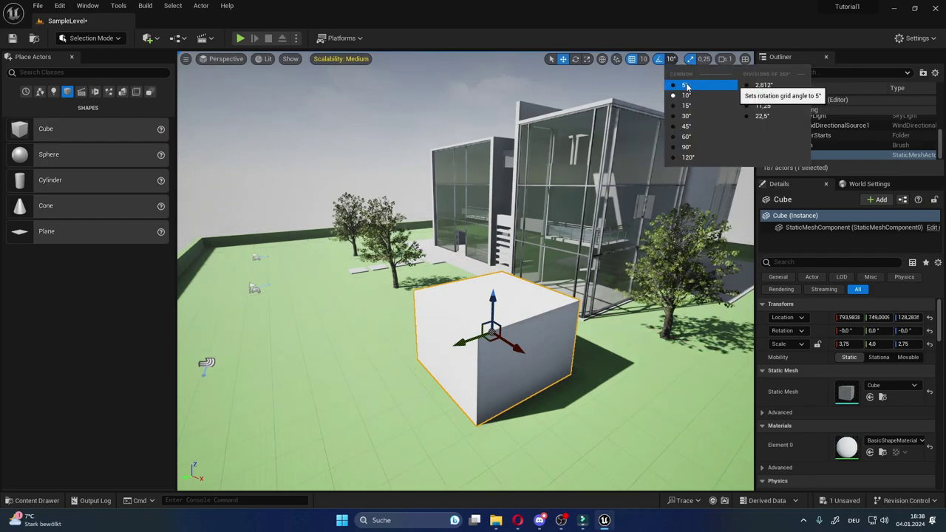
pyautogui.click(686, 146)
pyautogui.press('e')
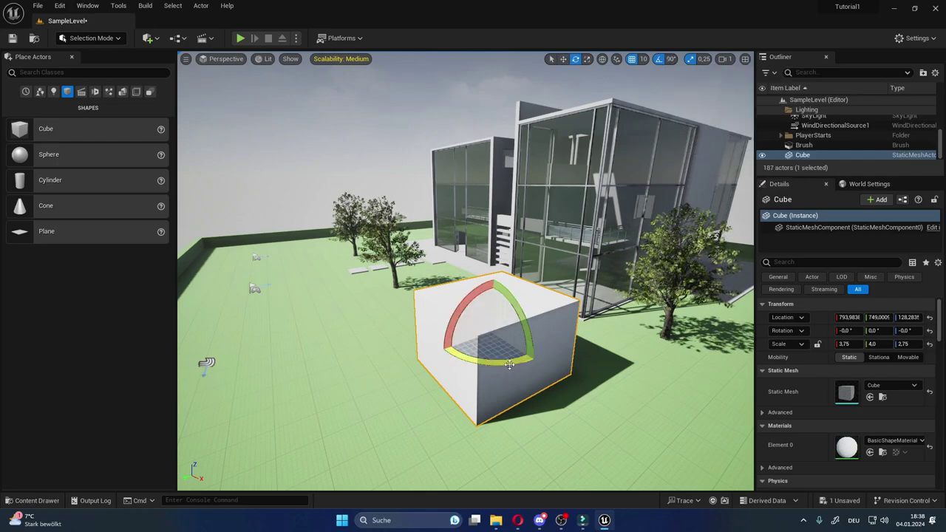
pyautogui.moveTo(511, 365); pyautogui.dragTo(425, 363)
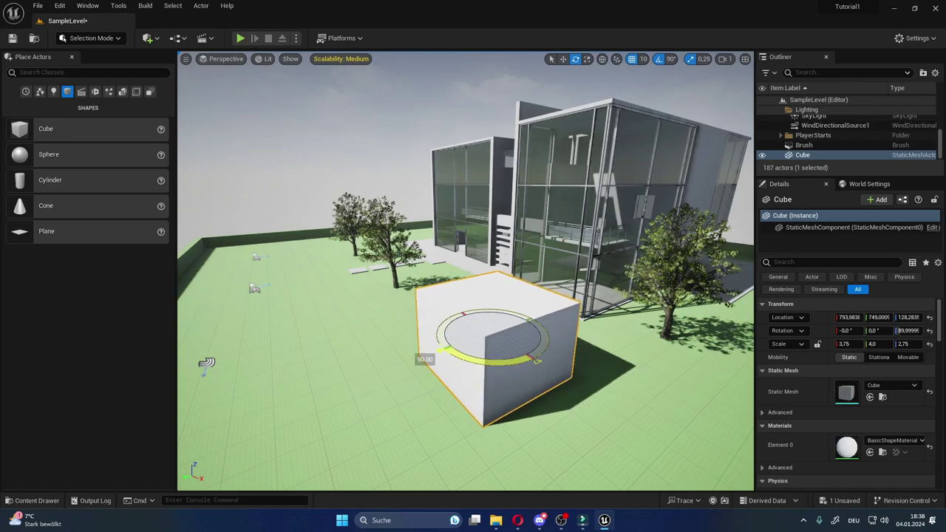
pyautogui.moveTo(425, 362); pyautogui.dragTo(550, 374)
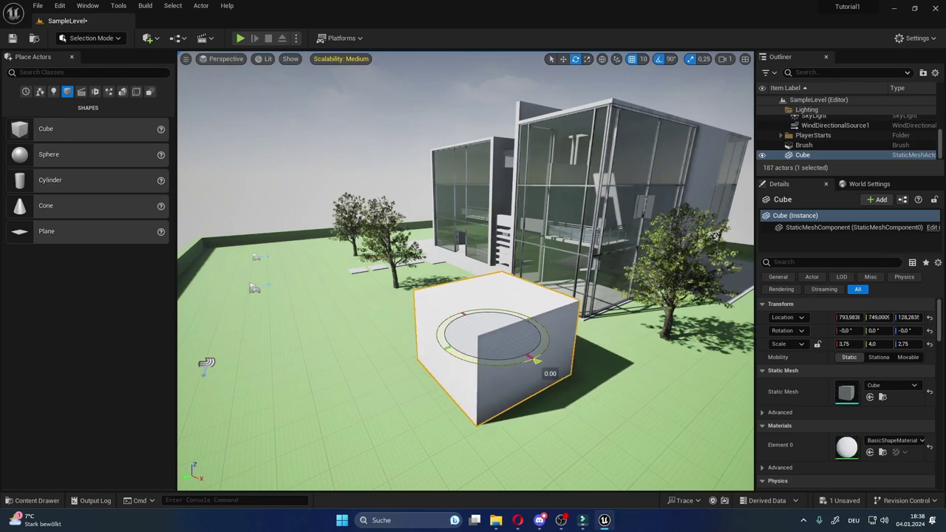
pyautogui.click(670, 58)
pyautogui.click(683, 96)
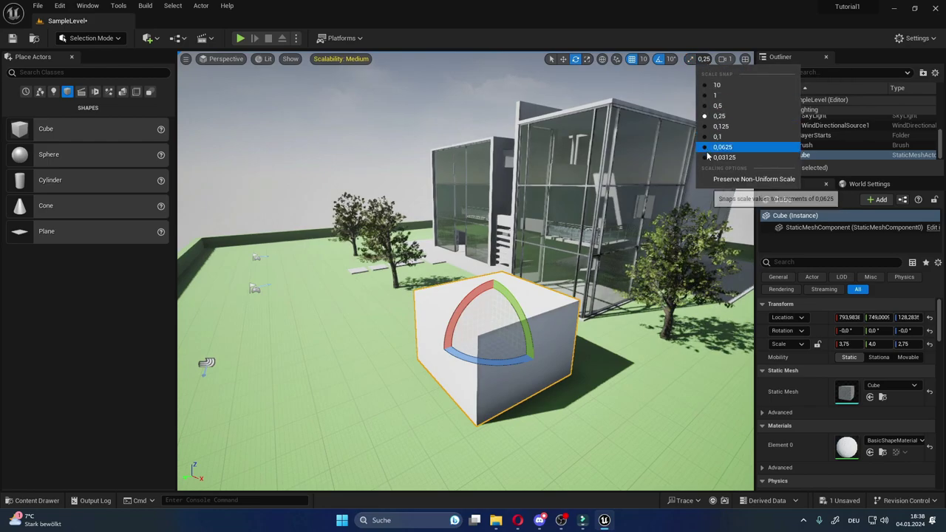
# With scale snapping at 10, stretch the cube to a Y scale of 10.
pyautogui.click(717, 85)
pyautogui.press('r')
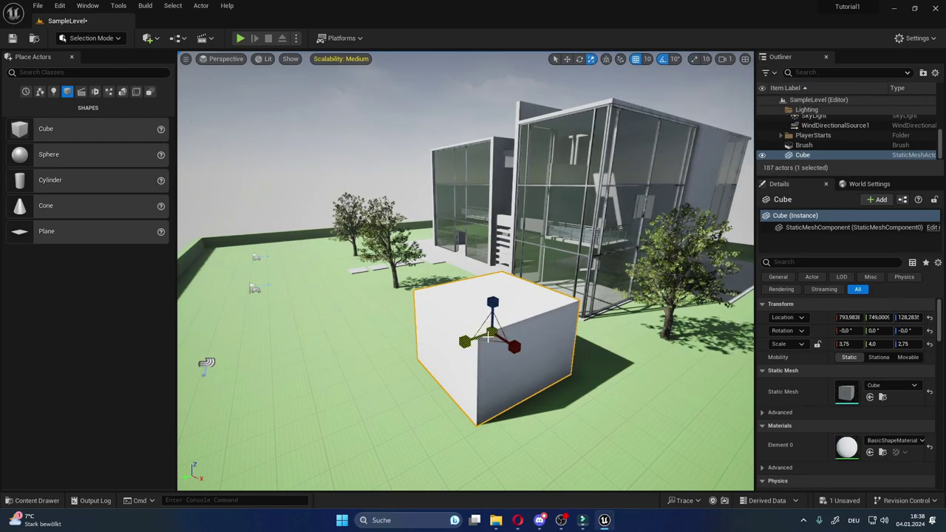
pyautogui.moveTo(481, 342); pyautogui.dragTo(688, 113)
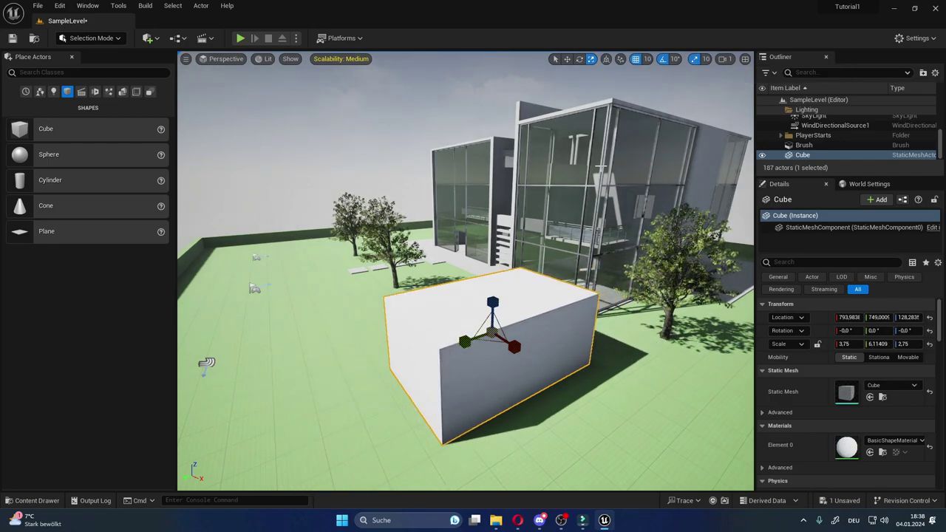
pyautogui.click(697, 61)
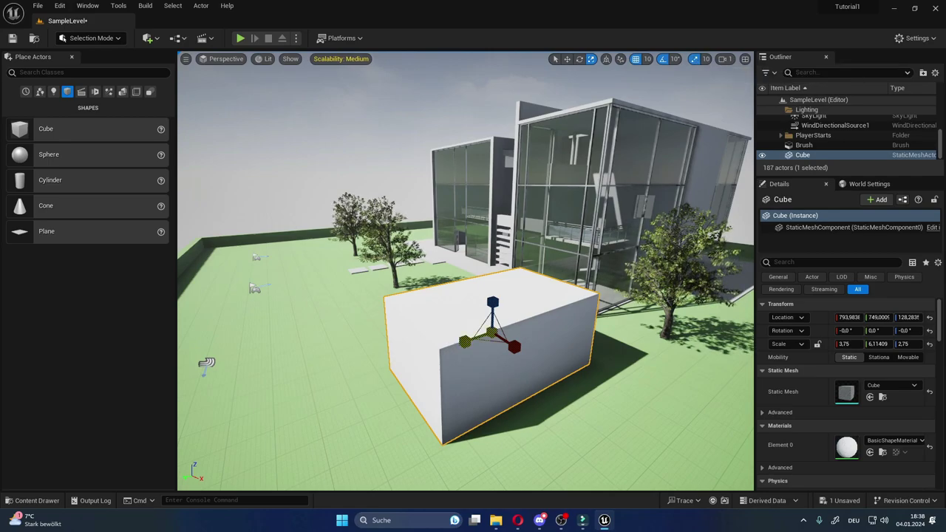
pyautogui.moveTo(464, 341); pyautogui.dragTo(414, 370)
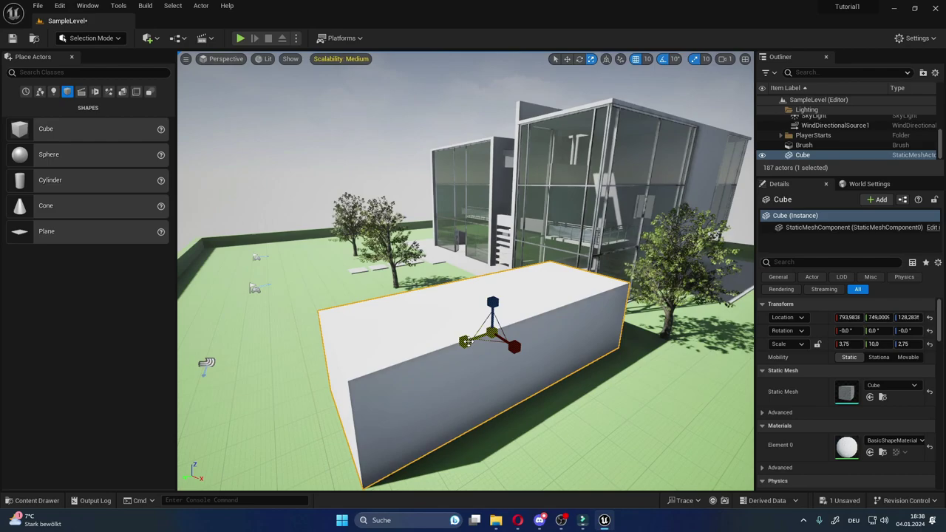
# Set scale snapping to 0.1, then delete the cube from the level.
pyautogui.scroll(2, 696, 83)
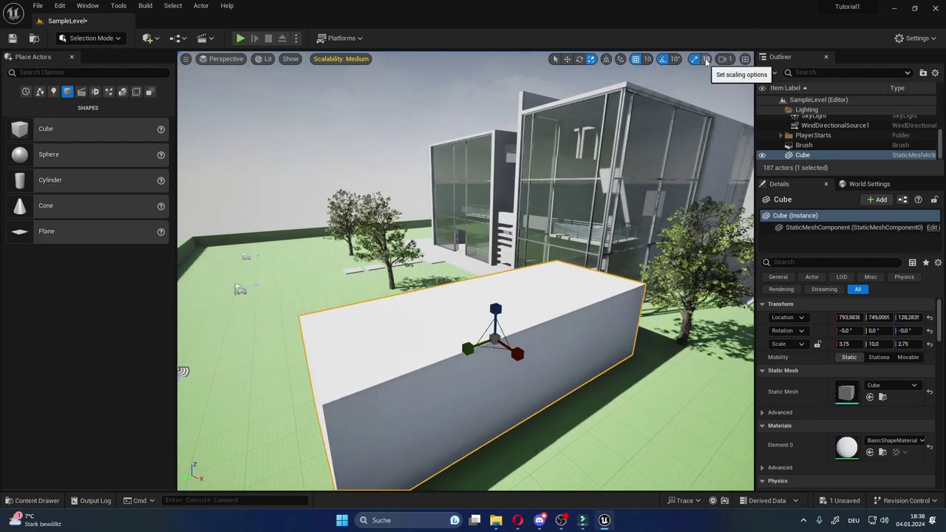
pyautogui.click(706, 59)
pyautogui.click(713, 87)
pyautogui.click(706, 60)
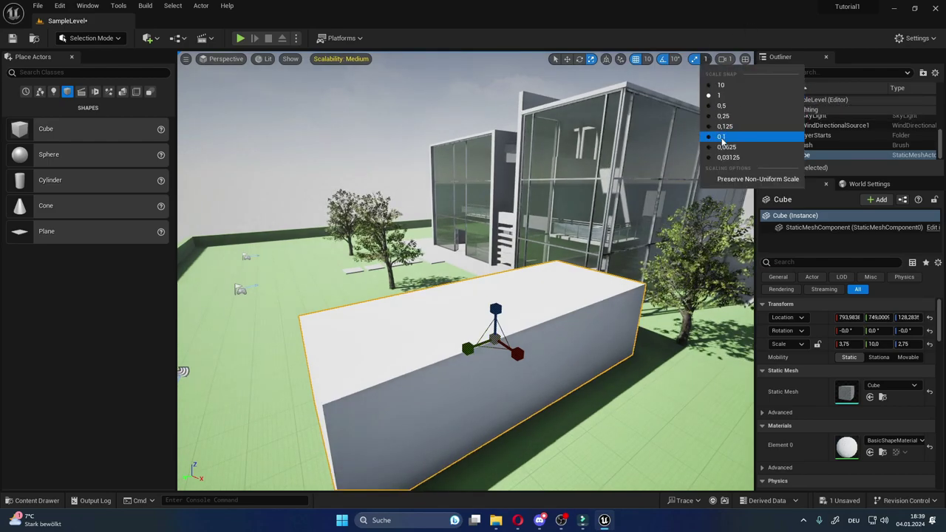
pyautogui.click(728, 140)
pyautogui.moveTo(445, 282); pyautogui.dragTo(454, 281, button='right')
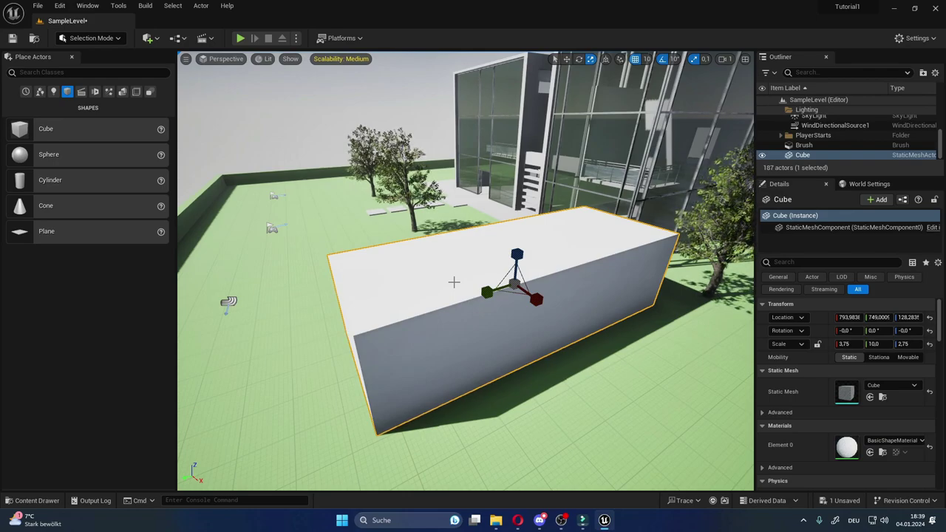
pyautogui.press('Delete')
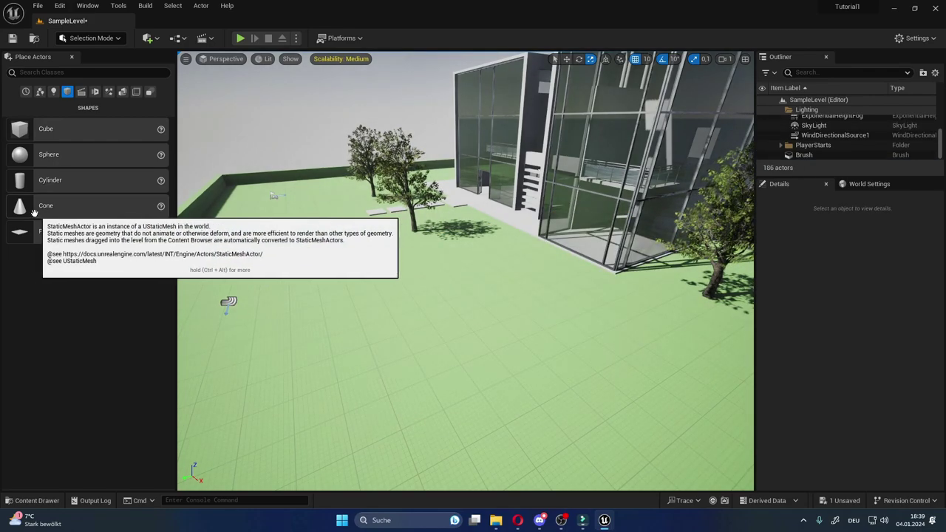
pyautogui.moveTo(107, 213); pyautogui.dragTo(561, 325)
pyautogui.press('w')
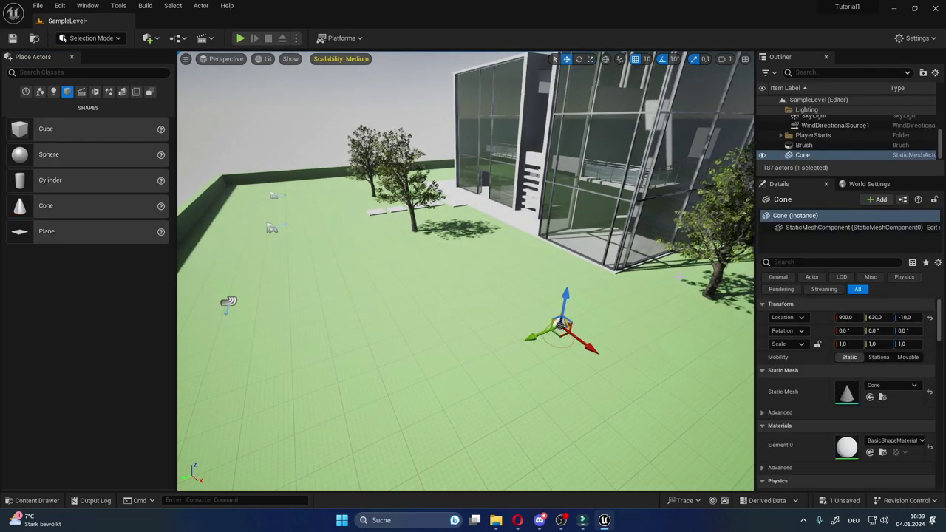
pyautogui.moveTo(563, 295); pyautogui.dragTo(571, 206)
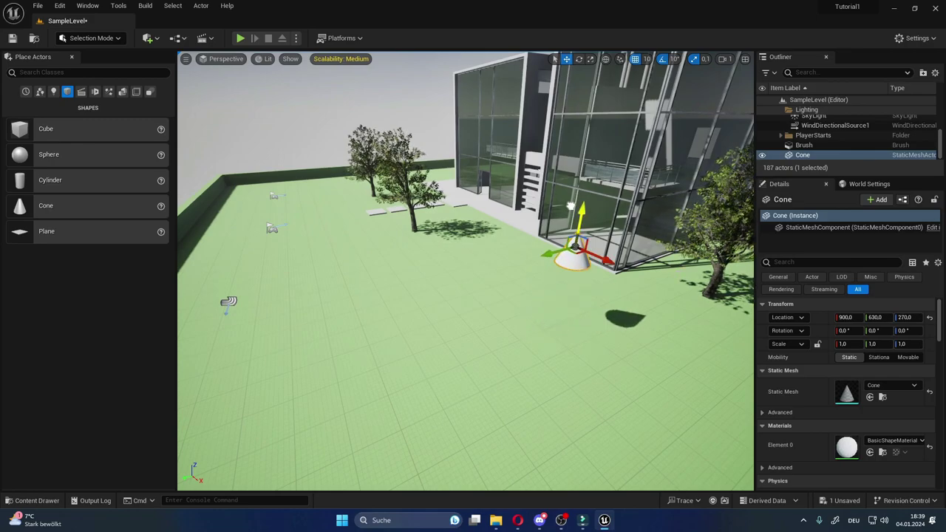
pyautogui.moveTo(30, 178)
pyautogui.mouseDown()
pyautogui.moveTo(551, 334)
pyautogui.moveTo(555, 275)
pyautogui.mouseUp()
pyautogui.press('r')
pyautogui.press('w')
pyautogui.click(566, 249)
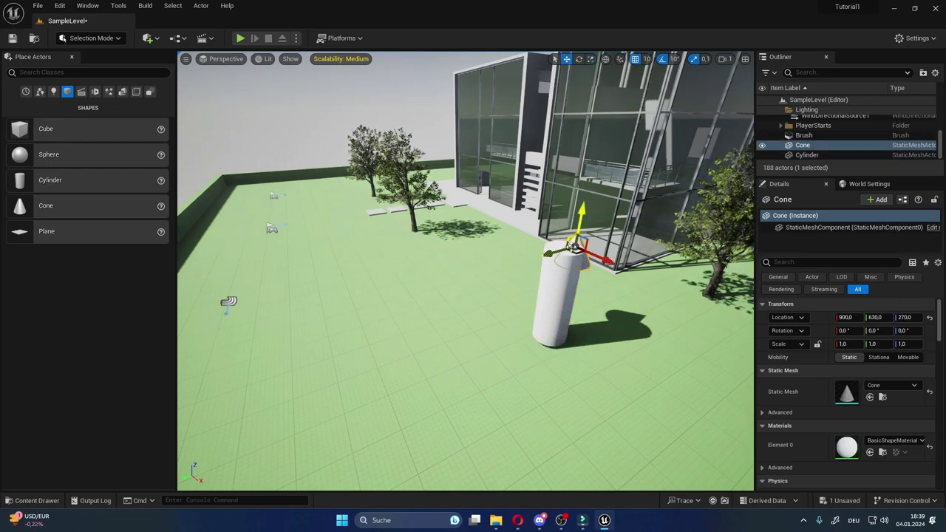
pyautogui.moveTo(567, 229); pyautogui.dragTo(570, 192)
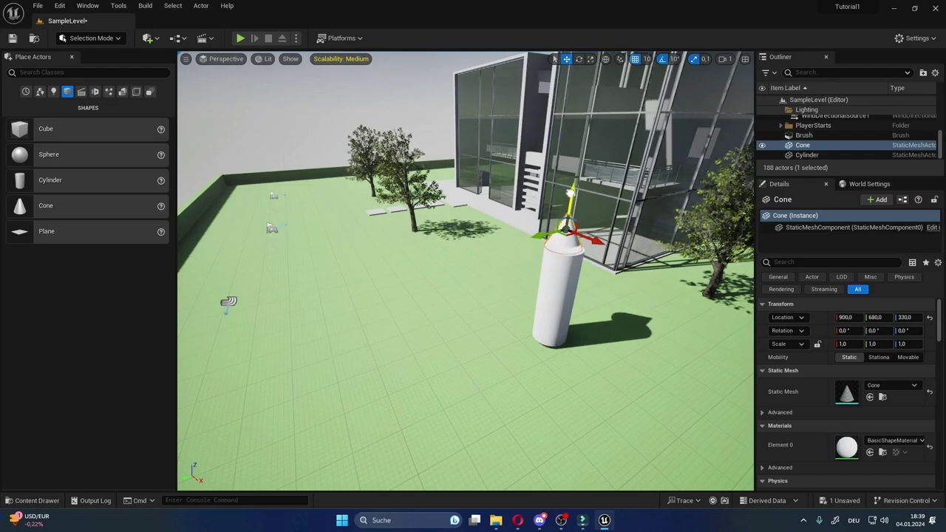
pyautogui.moveTo(594, 237); pyautogui.dragTo(605, 243)
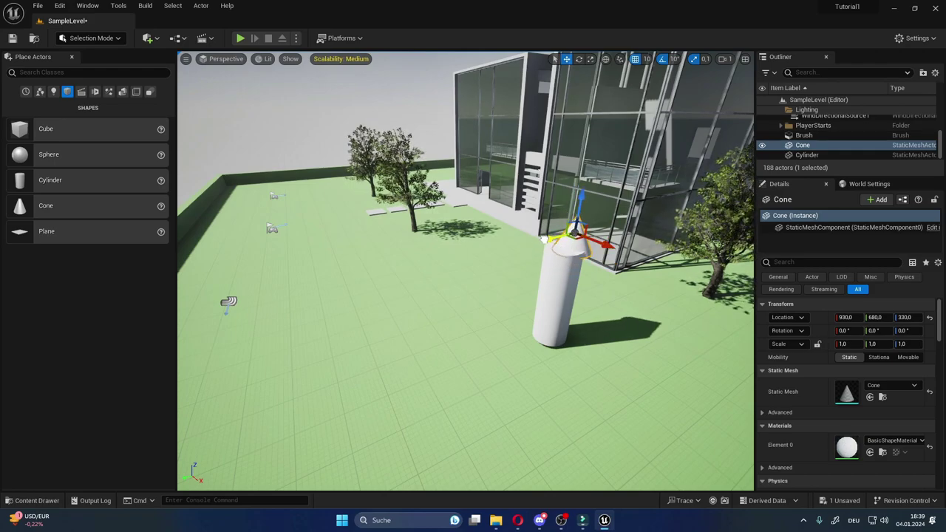
pyautogui.moveTo(544, 238); pyautogui.dragTo(534, 240)
pyautogui.moveTo(571, 201); pyautogui.dragTo(573, 192)
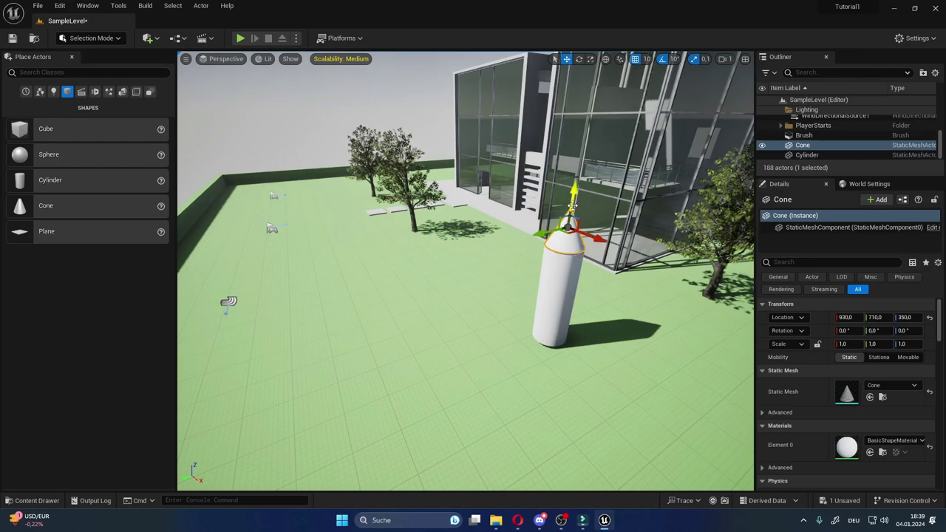
pyautogui.moveTo(465, 266); pyautogui.dragTo(414, 266, button='right')
pyautogui.click(477, 215)
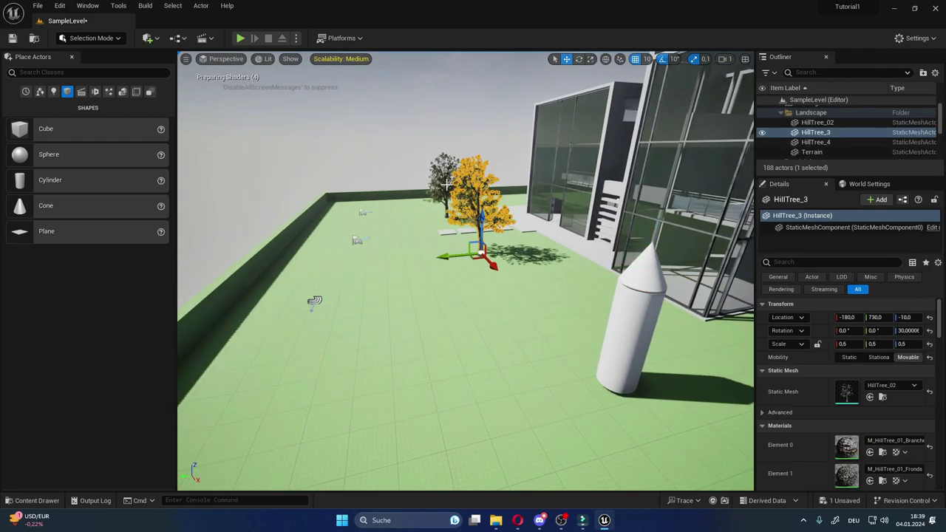
pyautogui.moveTo(316, 298); pyautogui.dragTo(385, 251, button='right')
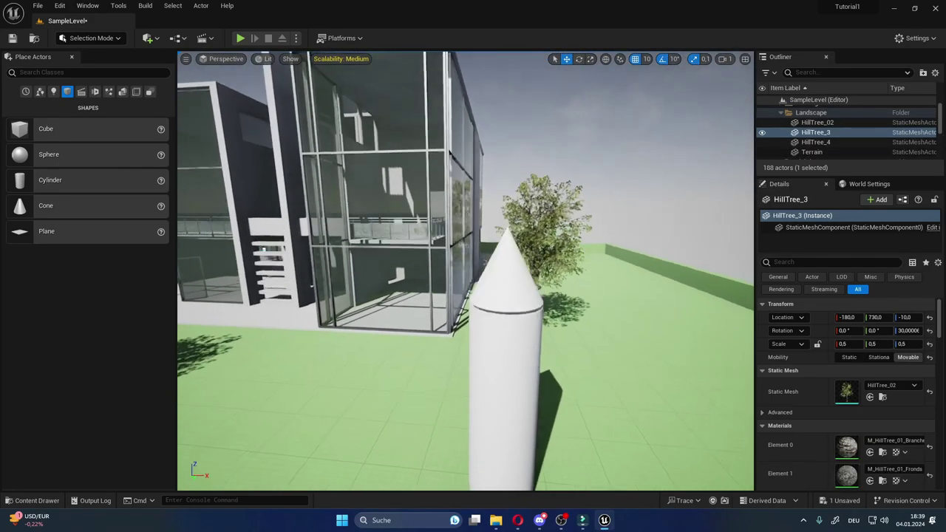
pyautogui.press('f')
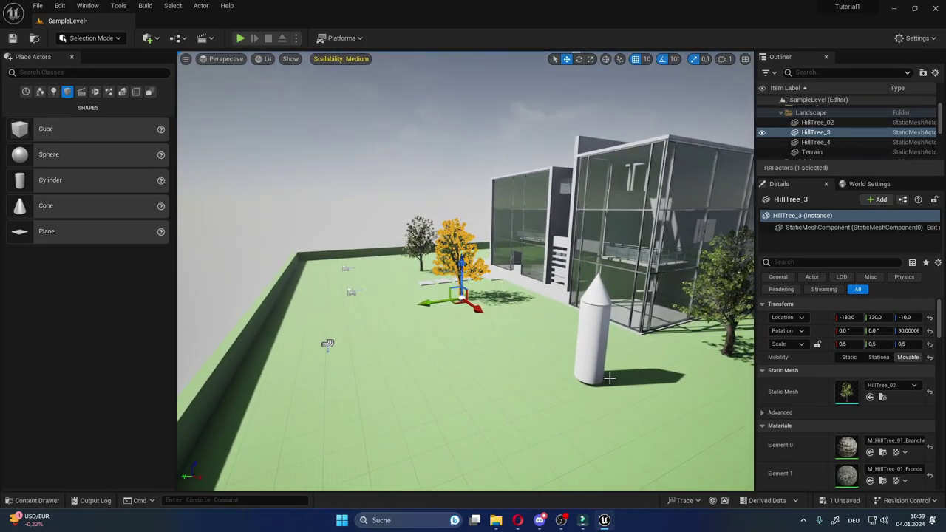
pyautogui.keyDown('alt'); pyautogui.moveTo(328, 344); pyautogui.dragTo(255, 326); pyautogui.keyUp('alt')
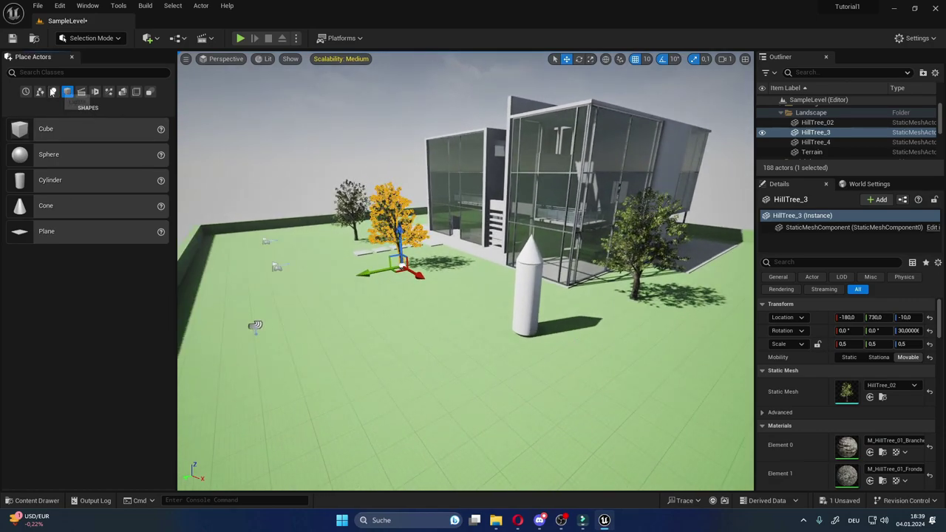
# Browse the Place Actors categories and settle on Lights (Directional, Point, Spot, Rect, Sky Light).
pyautogui.click(52, 92)
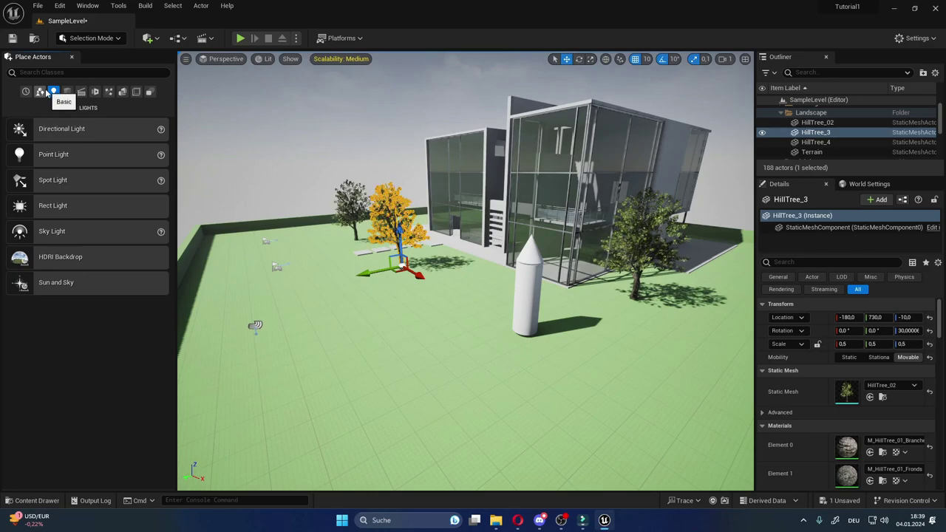
pyautogui.click(45, 92)
pyautogui.click(79, 93)
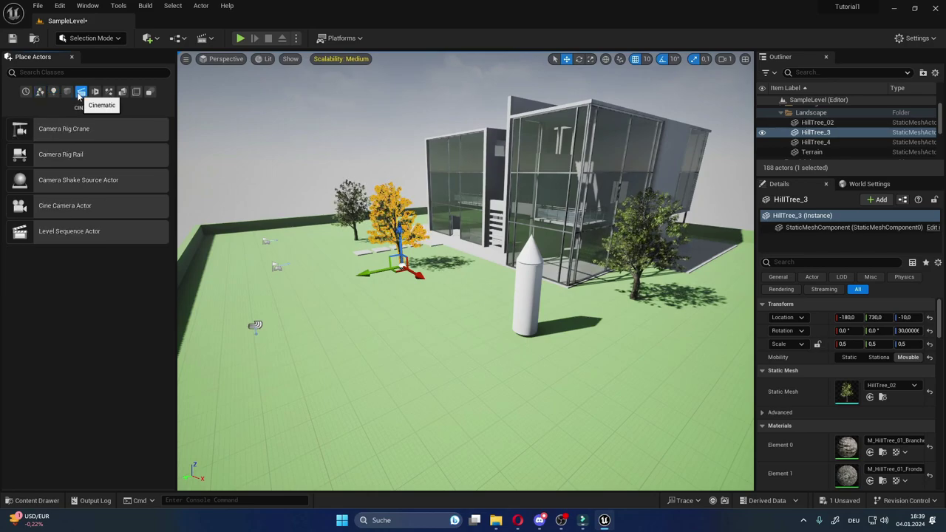
pyautogui.click(95, 91)
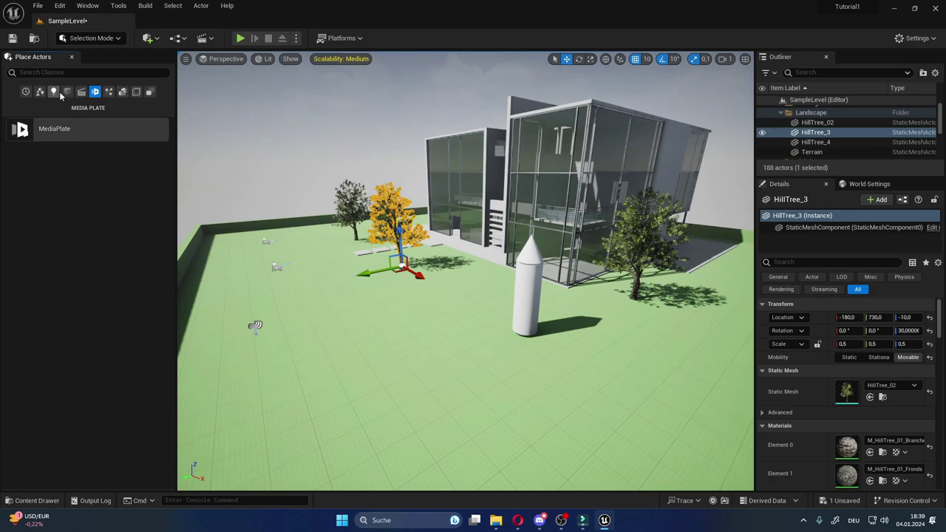
pyautogui.click(66, 93)
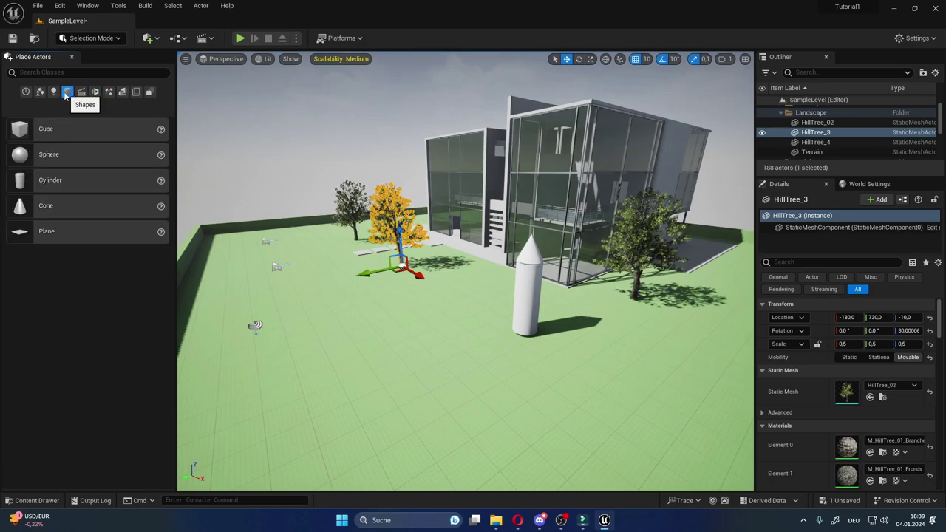
pyautogui.click(54, 93)
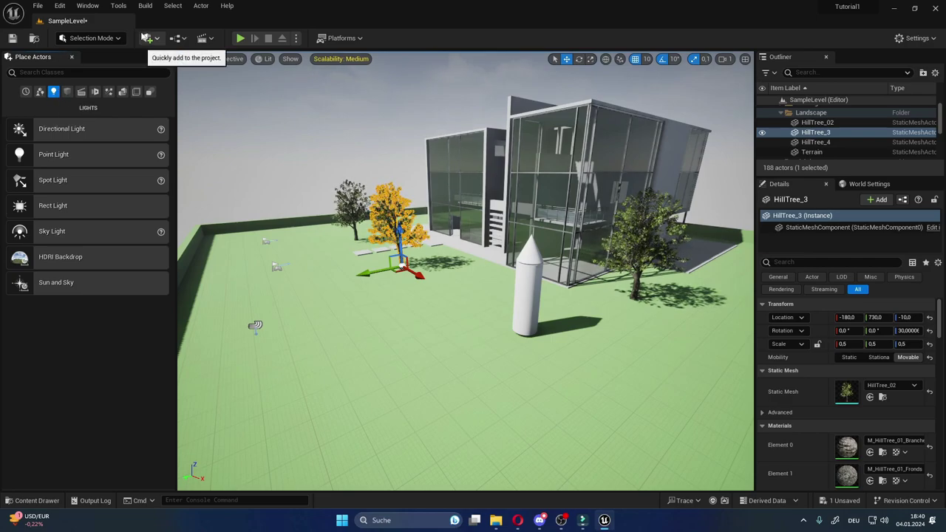
# Open and close the Content Drawer twice.
pyautogui.click(28, 502)
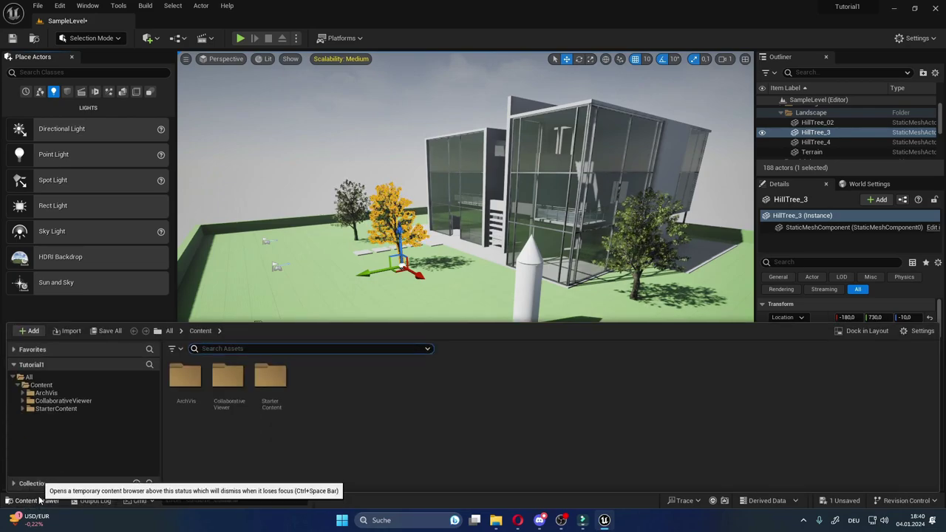
pyautogui.click(30, 502)
pyautogui.click(37, 503)
pyautogui.click(39, 503)
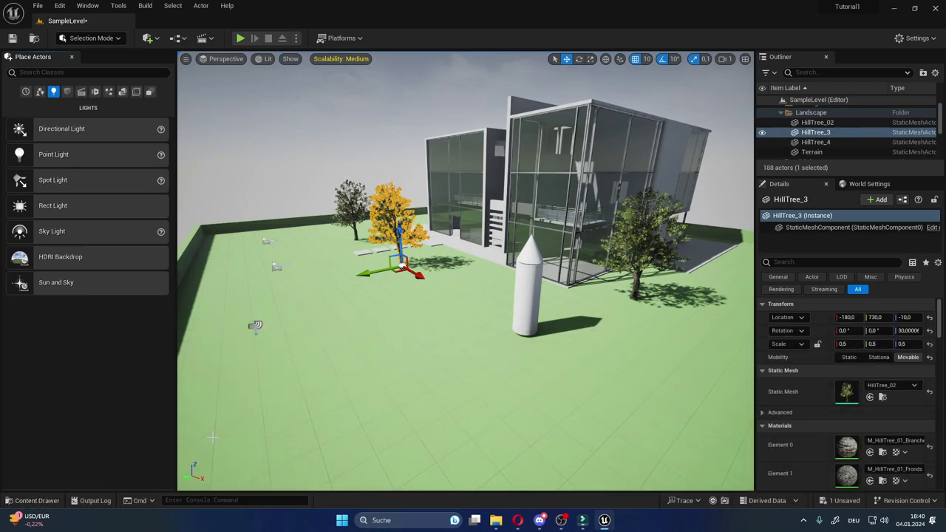
# Open Content Browser 1 from Quick Add as a narrow floating window moved aside.
pyautogui.click(154, 39)
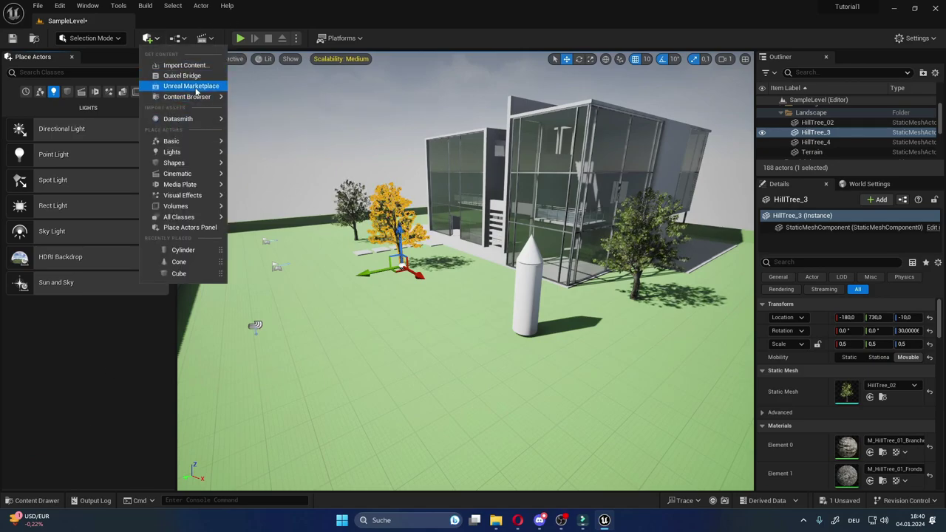
pyautogui.moveTo(194, 97)
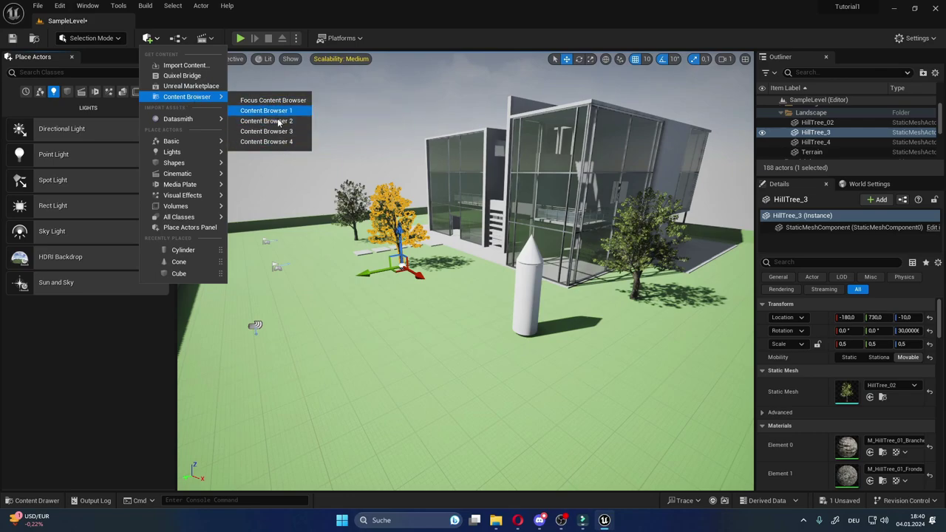
pyautogui.click(256, 111)
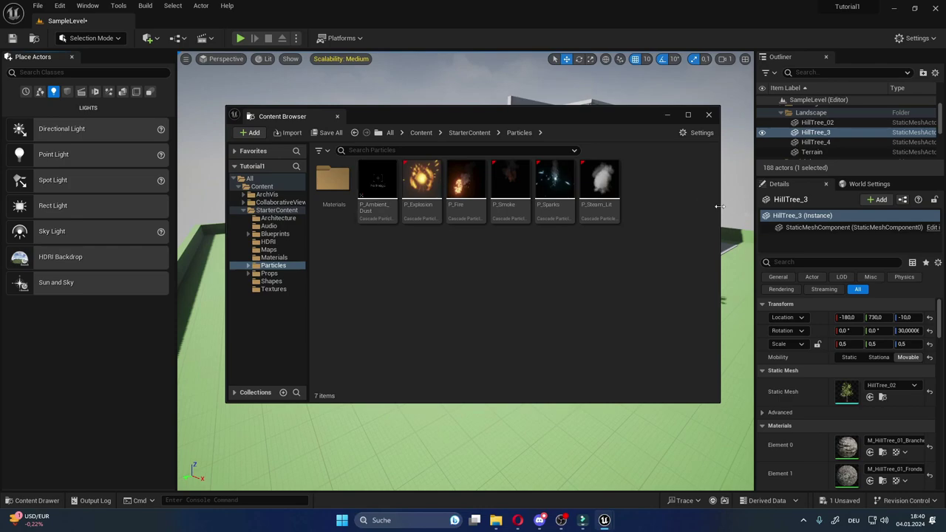
pyautogui.moveTo(718, 207); pyautogui.dragTo(502, 210)
pyautogui.moveTo(396, 117); pyautogui.dragTo(229, 183)
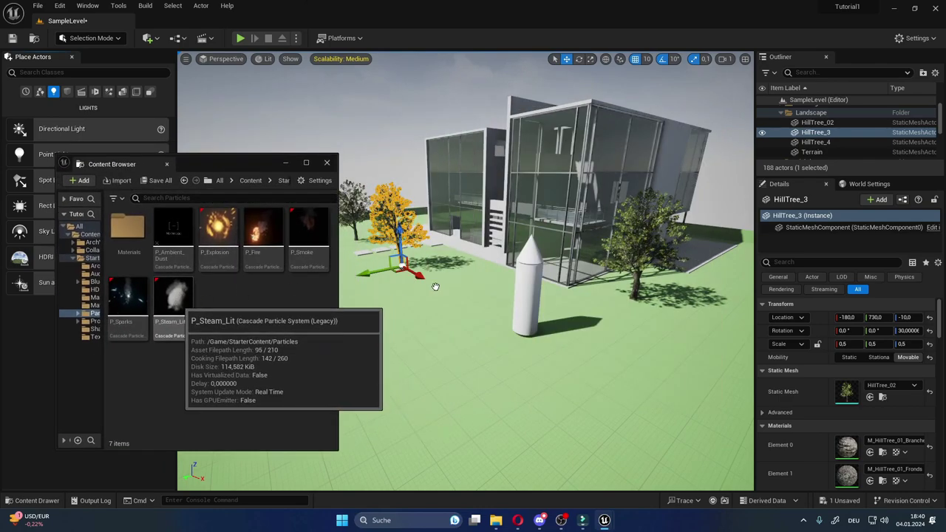
# Place a P_Steam_Lit emitter on the lawn, undoing a stray P_Explosion.
pyautogui.moveTo(435, 287); pyautogui.dragTo(448, 334)
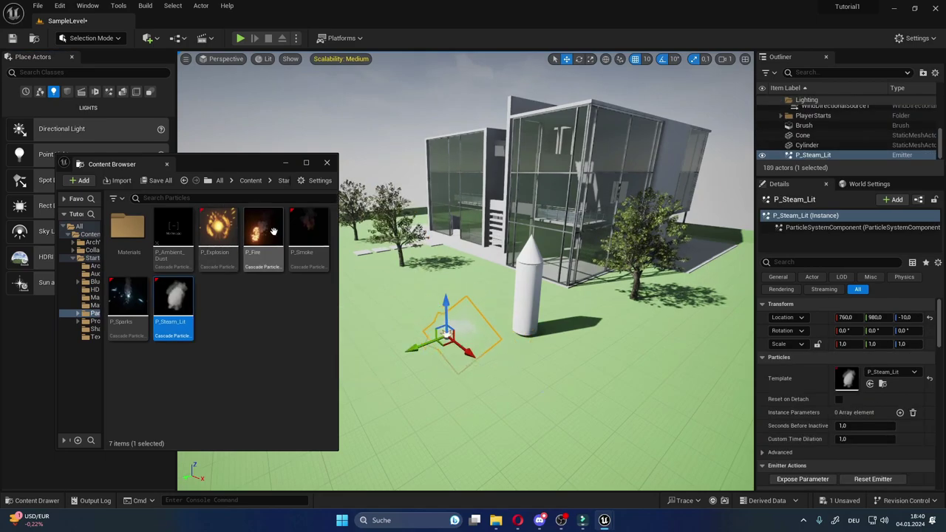
pyautogui.click(228, 234)
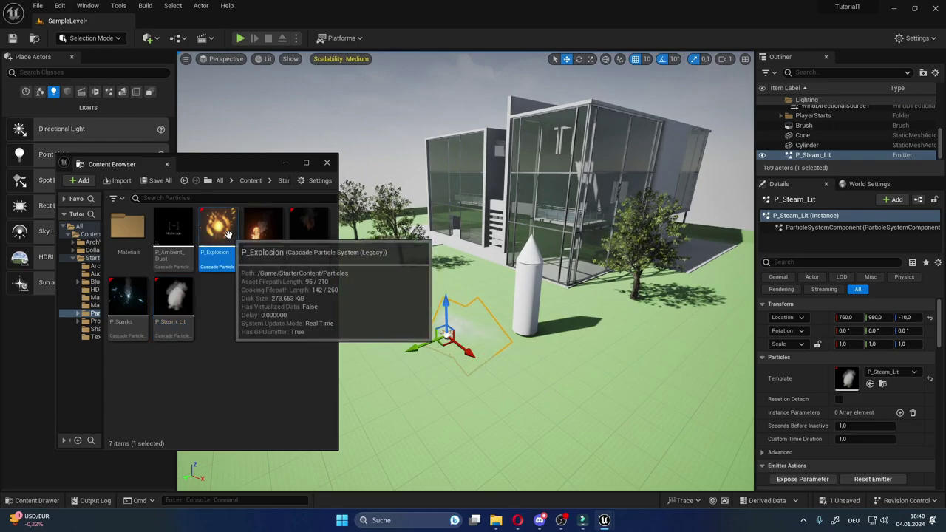
pyautogui.moveTo(228, 235); pyautogui.dragTo(576, 336)
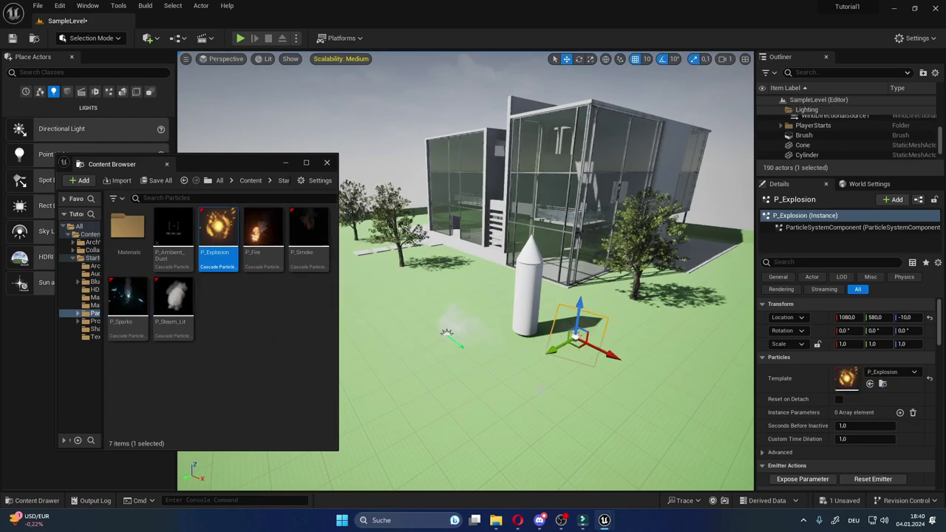
pyautogui.hotkey('ctrl', 'z')
# Place a P_Fire emitter and raise it atop the white pillar at 1010, 810, 400.
pyautogui.click(257, 235)
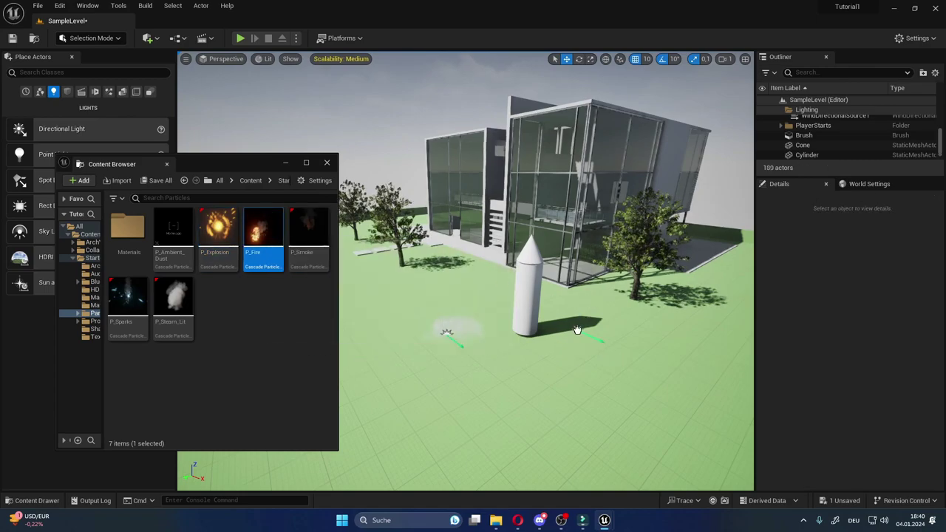
pyautogui.moveTo(577, 330); pyautogui.dragTo(584, 328)
pyautogui.click(650, 329)
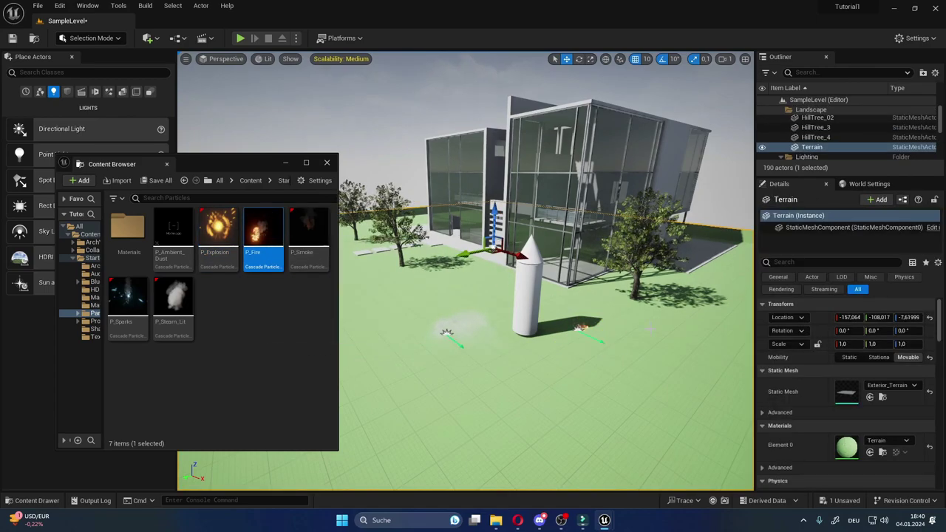
pyautogui.click(580, 326)
pyautogui.moveTo(556, 330); pyautogui.dragTo(532, 258)
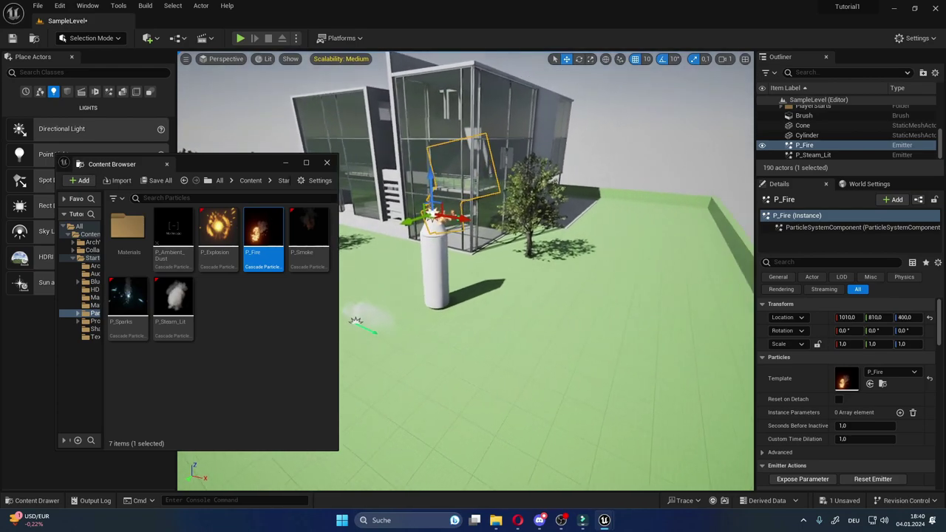
pyautogui.click(549, 303)
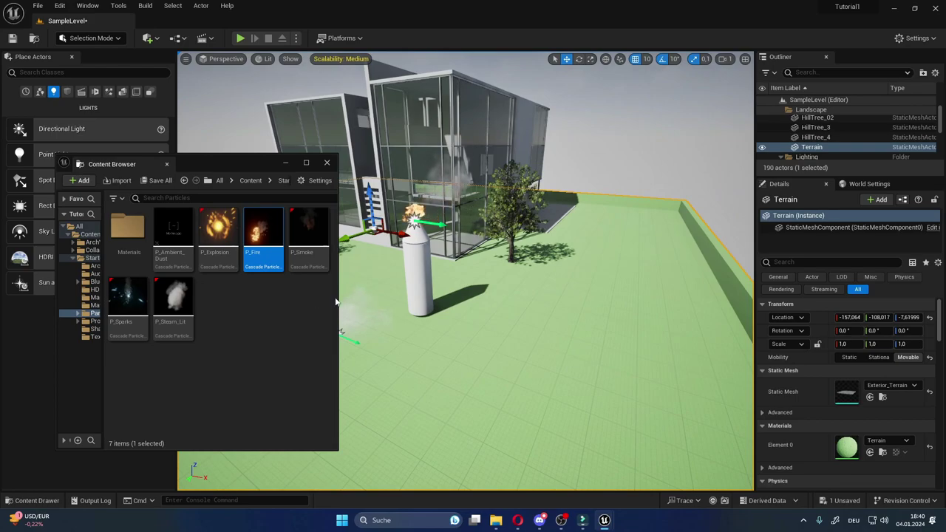
# Widen the asset browser and browse the StarterContent folders down to Shapes.
pyautogui.moveTo(338, 302); pyautogui.dragTo(541, 303)
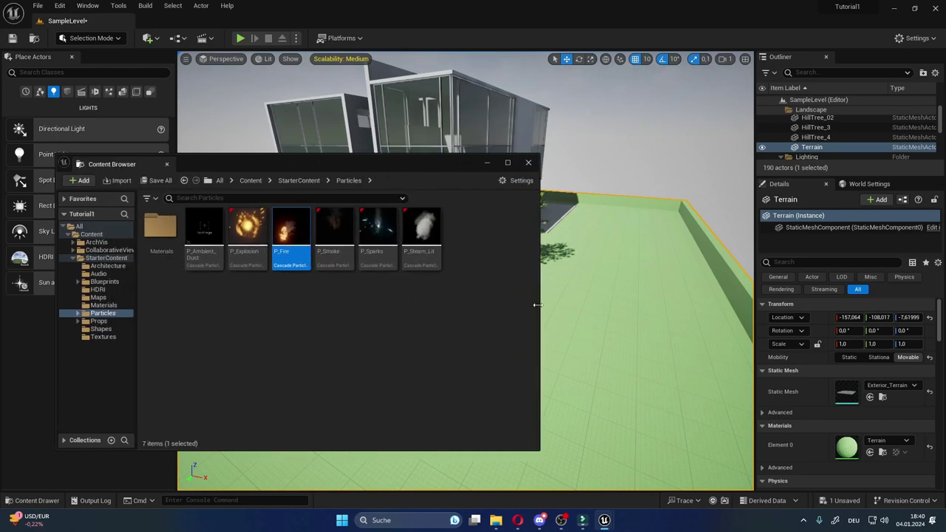
pyautogui.click(105, 267)
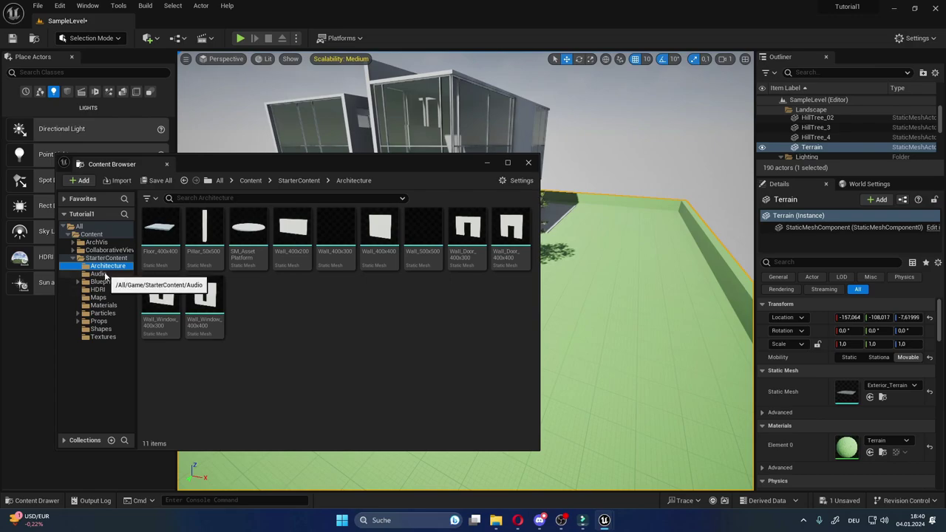
pyautogui.click(102, 274)
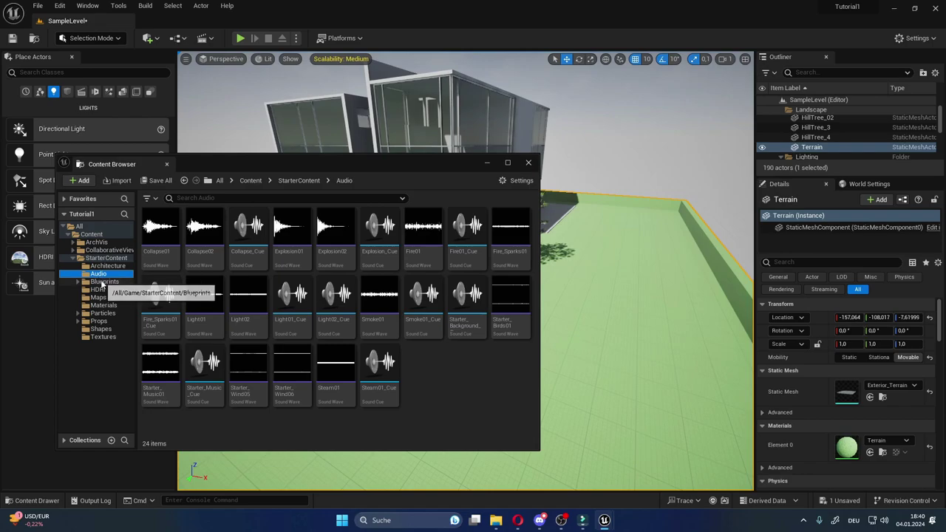
pyautogui.click(103, 283)
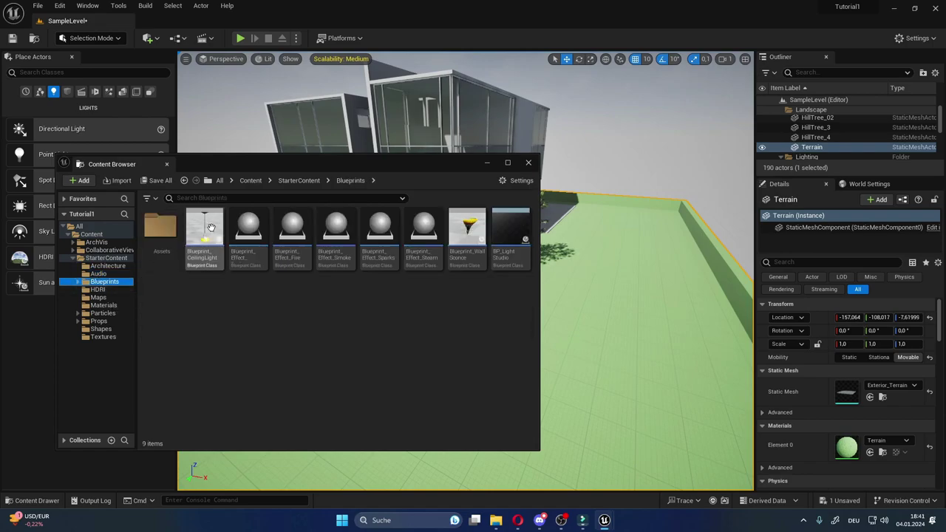
pyautogui.click(101, 292)
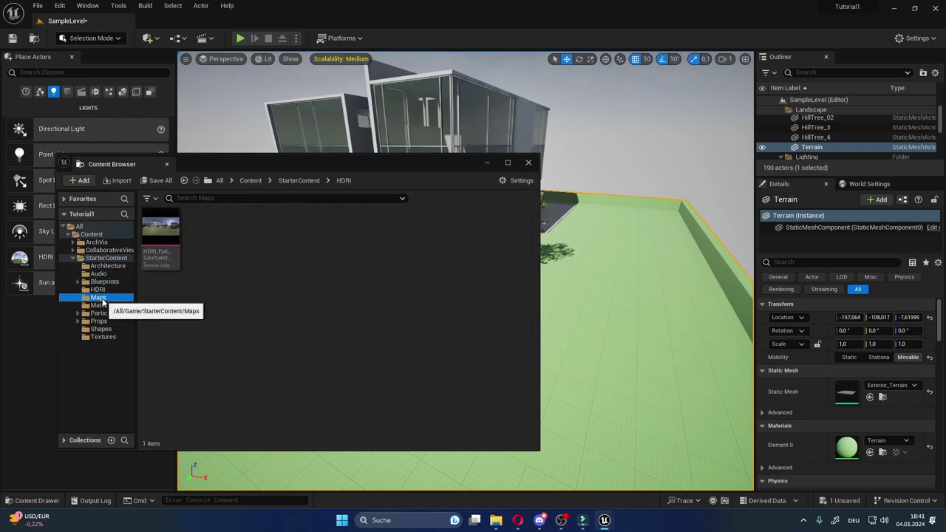
pyautogui.click(98, 297)
pyautogui.click(103, 313)
pyautogui.click(102, 329)
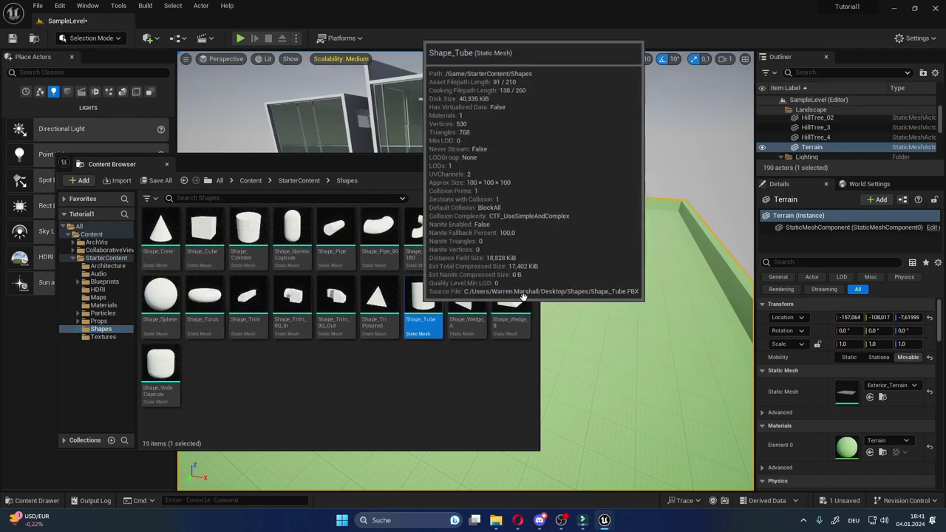
# Drag Shape_Tube, Shape_Wedge_B and Shape_QuadPyramid into the level, then close the browser.
pyautogui.moveTo(423, 296); pyautogui.dragTo(697, 327)
pyautogui.moveTo(510, 295); pyautogui.dragTo(662, 189)
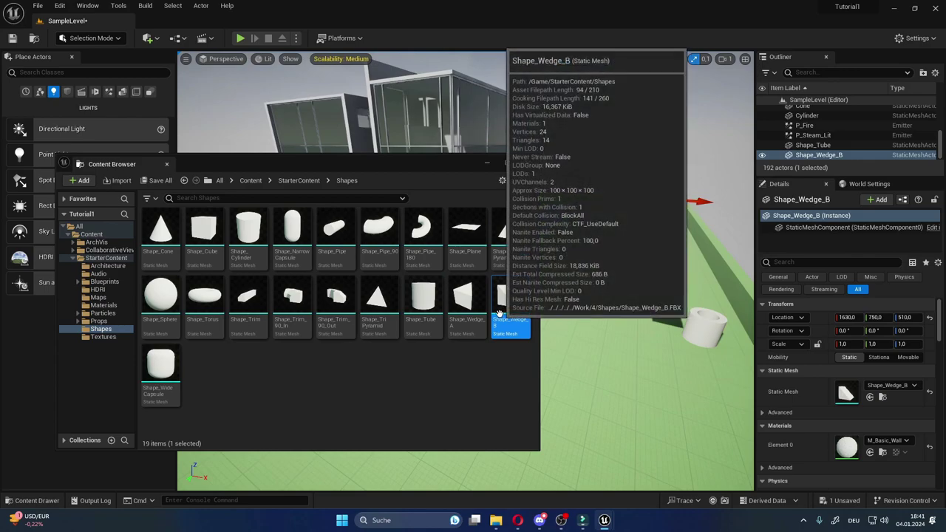
pyautogui.moveTo(510, 229); pyautogui.dragTo(613, 297)
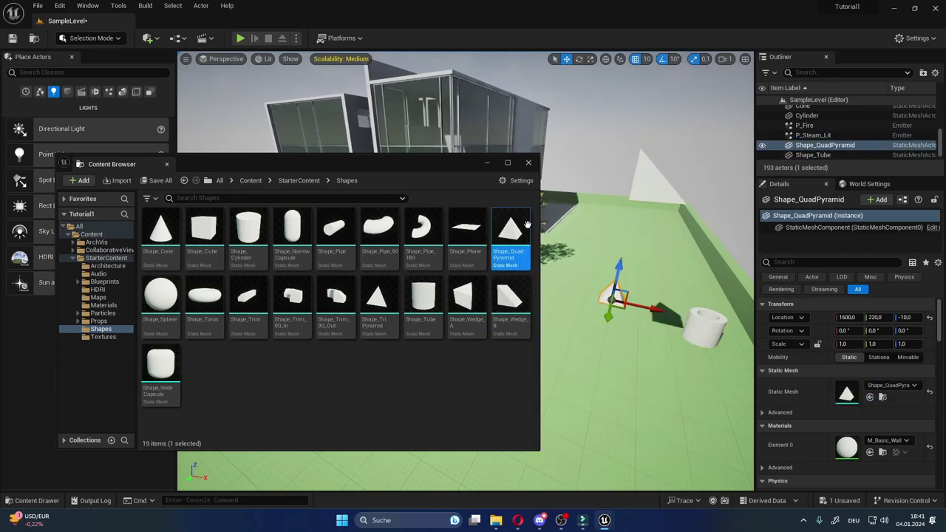
pyautogui.click(529, 164)
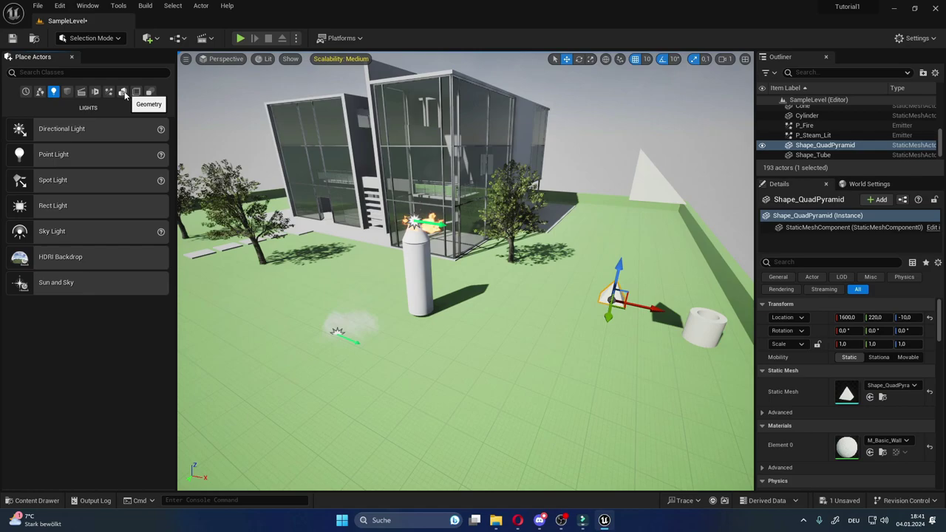
# Drag a Box brush from Geometry onto the ground near the pillar.
pyautogui.click(123, 92)
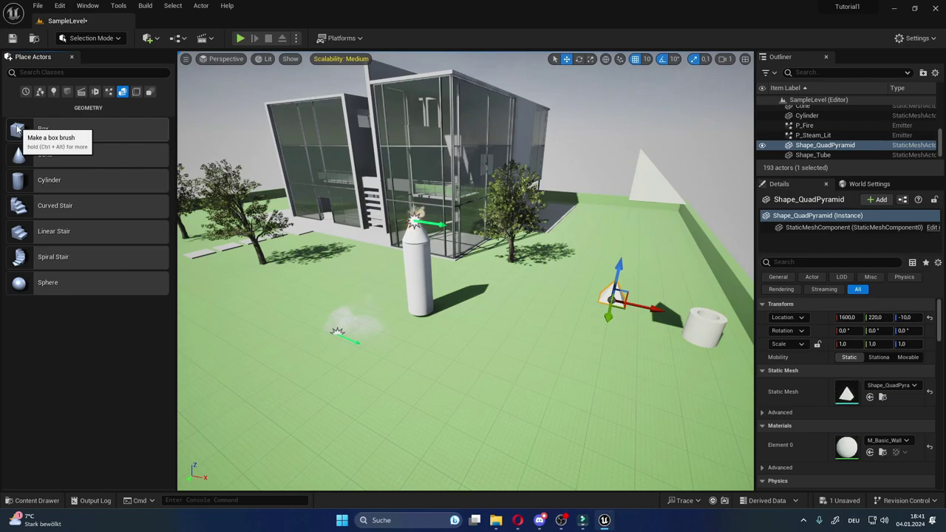
pyautogui.moveTo(17, 129); pyautogui.dragTo(454, 360)
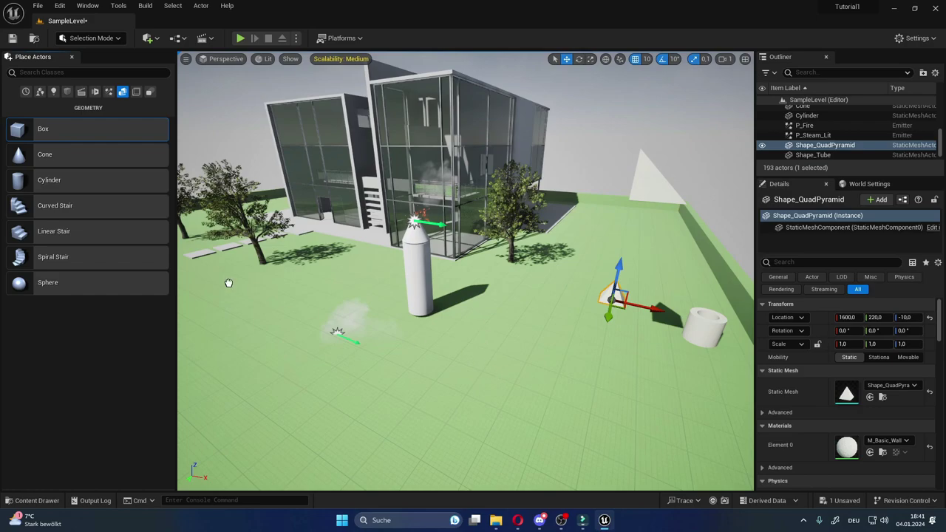
pyautogui.moveTo(229, 283); pyautogui.dragTo(467, 351)
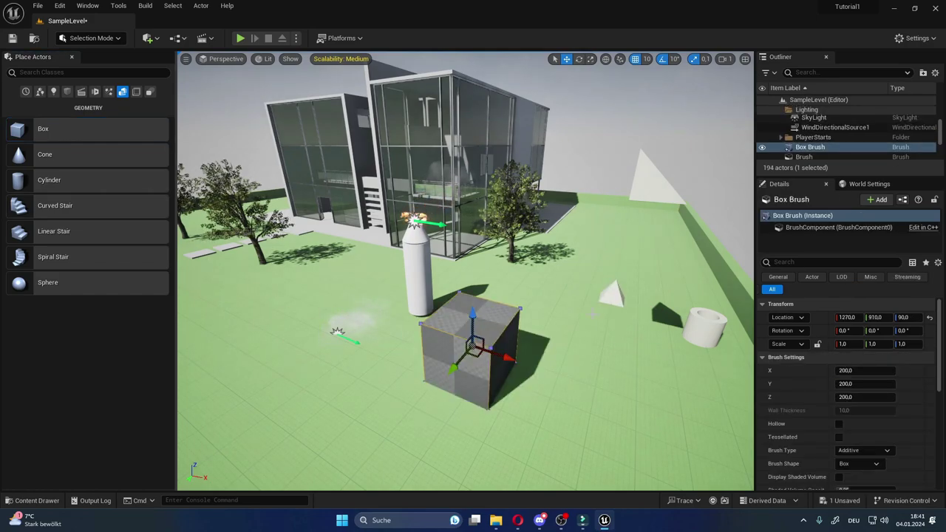
pyautogui.scroll(-2, 750, 379)
pyautogui.scroll(-2, 802, 376)
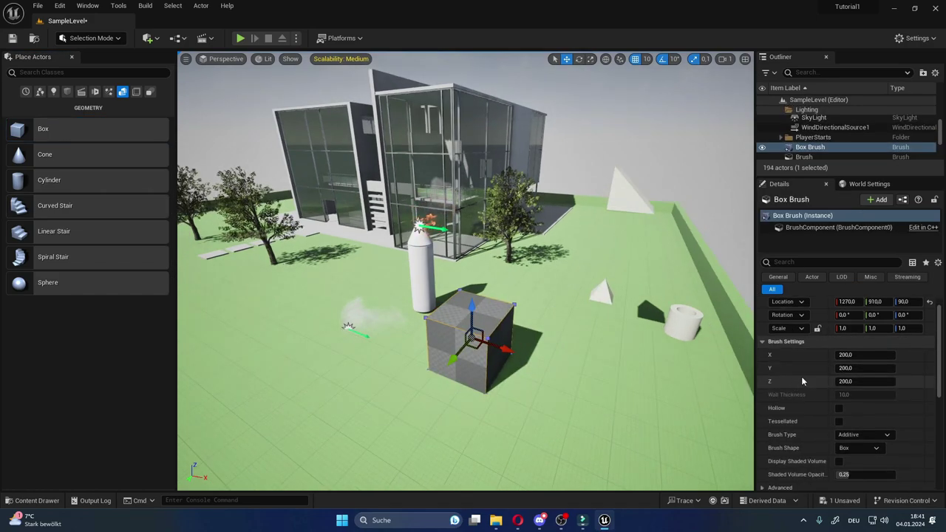
# Size the box brush to X 300 and Y 30, then duplicate the wall to the right.
pyautogui.moveTo(765, 344); pyautogui.dragTo(739, 344)
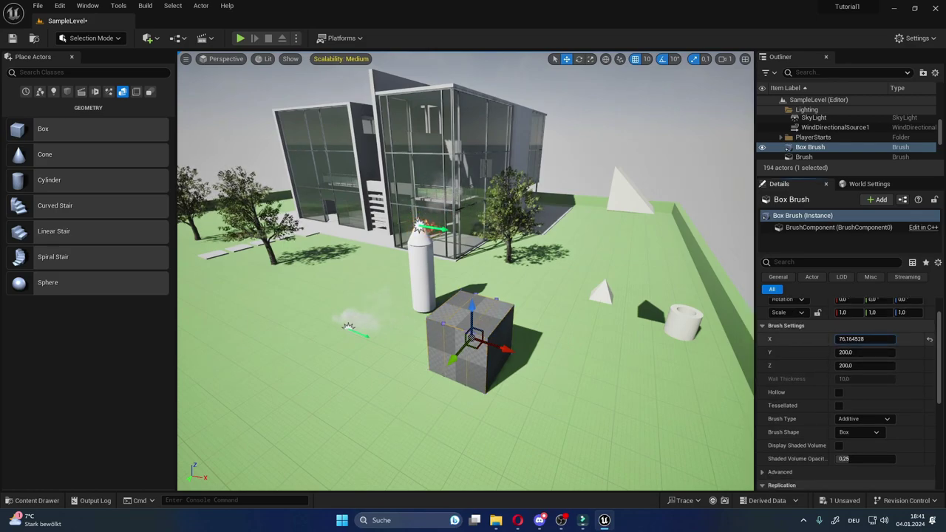
pyautogui.moveTo(853, 338); pyautogui.dragTo(828, 339)
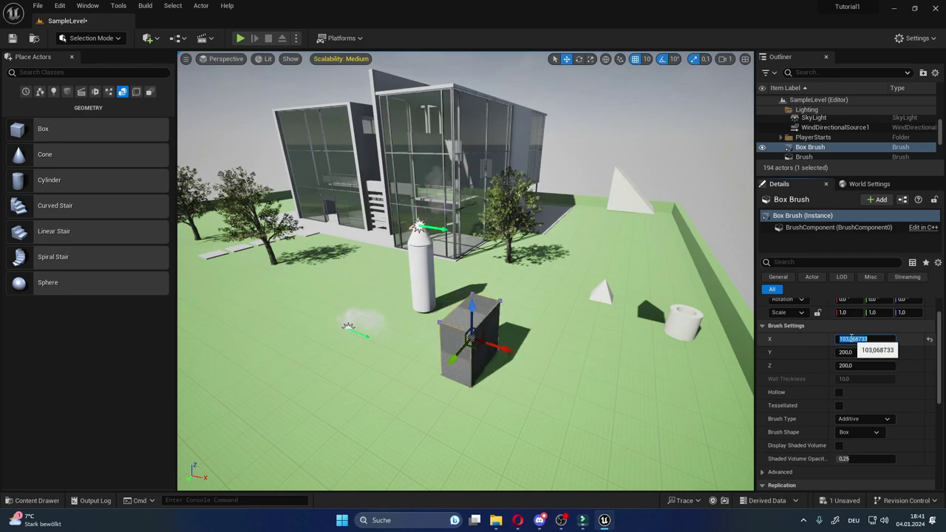
pyautogui.press('Return')
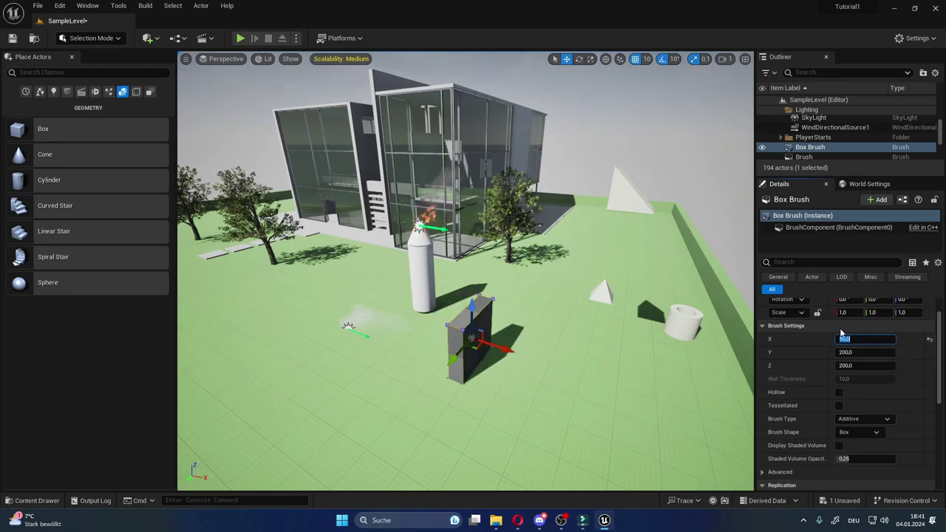
pyautogui.write('00')
pyautogui.press('Return')
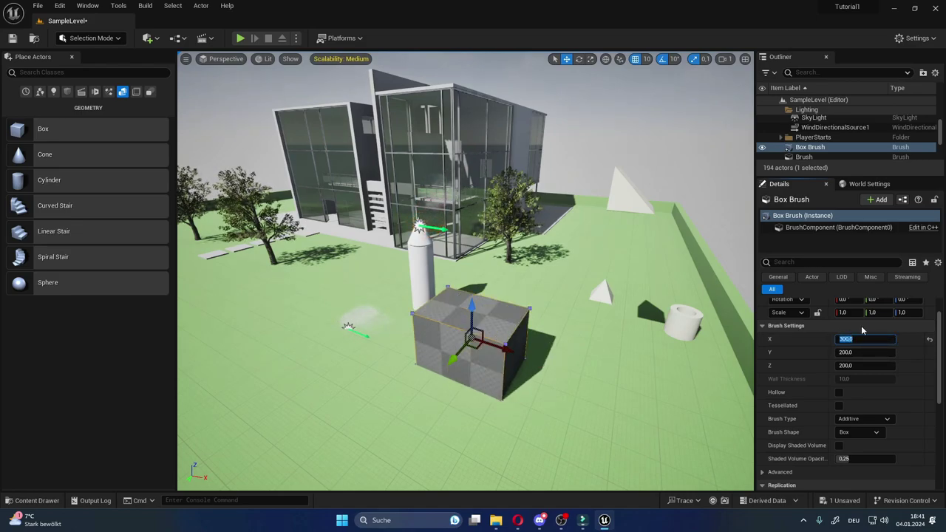
pyautogui.moveTo(864, 352); pyautogui.dragTo(842, 353)
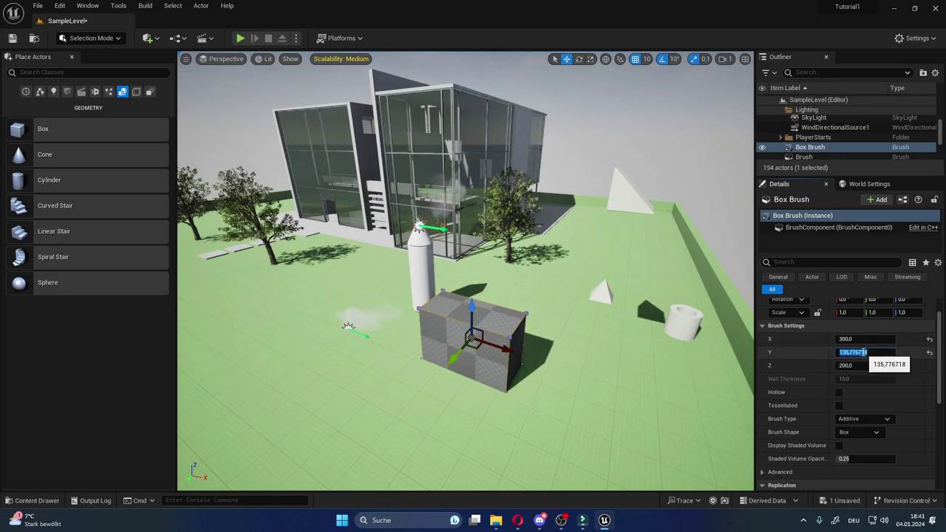
pyautogui.write('0')
pyautogui.press('Return')
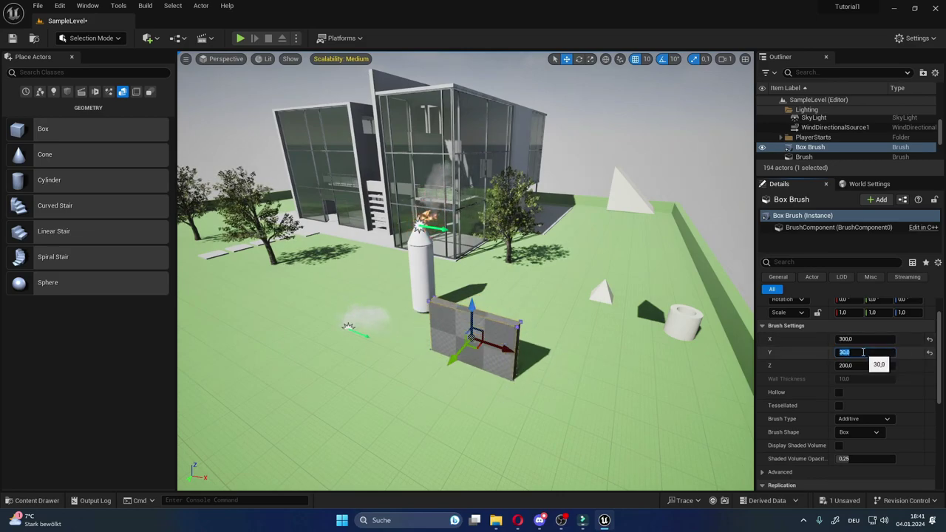
pyautogui.moveTo(440, 438); pyautogui.dragTo(518, 356, button='right')
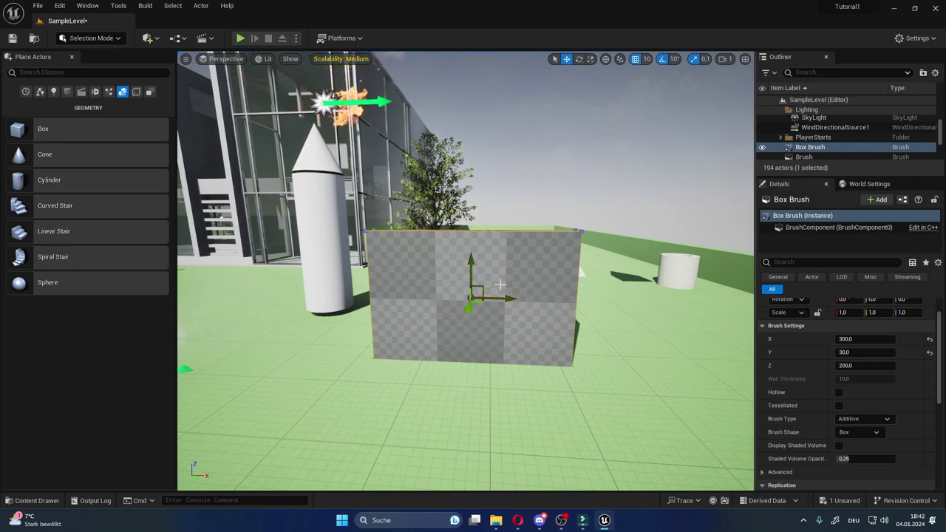
pyautogui.moveTo(505, 299)
pyautogui.keyDown('alt'); pyautogui.mouseDown()
pyautogui.moveTo(644, 303)
pyautogui.moveTo(592, 297)
pyautogui.mouseUp(); pyautogui.keyUp('alt')
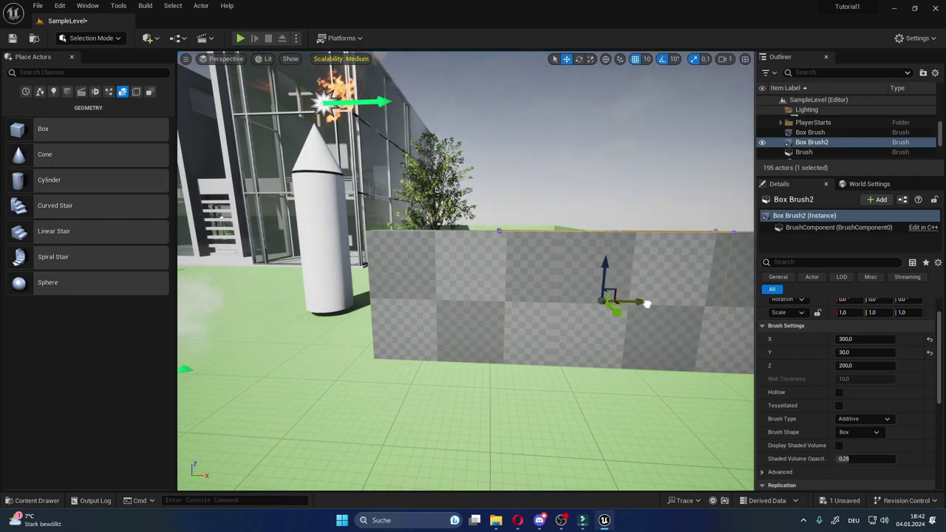
# Shrink the duplicated brush to door size, sink it into the wall, and make it Subtractive.
pyautogui.click(866, 339)
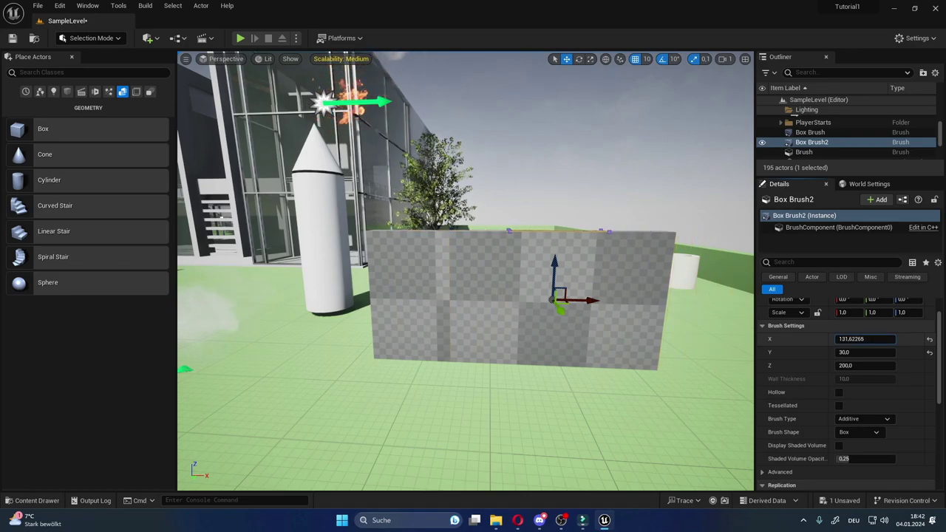
pyautogui.moveTo(865, 339)
pyautogui.mouseDown()
pyautogui.moveTo(850, 338)
pyautogui.moveTo(873, 365)
pyautogui.moveTo(858, 365)
pyautogui.moveTo(877, 352)
pyautogui.mouseUp()
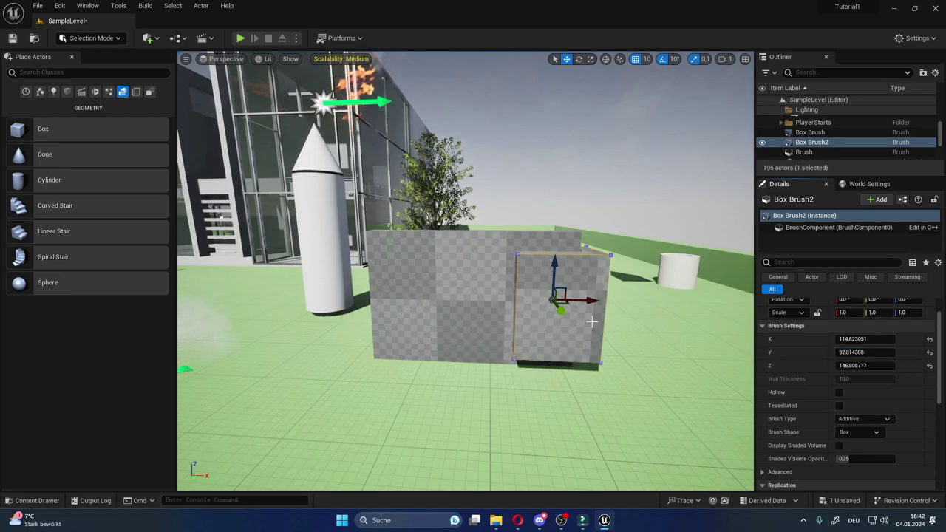
pyautogui.moveTo(588, 301); pyautogui.dragTo(551, 293)
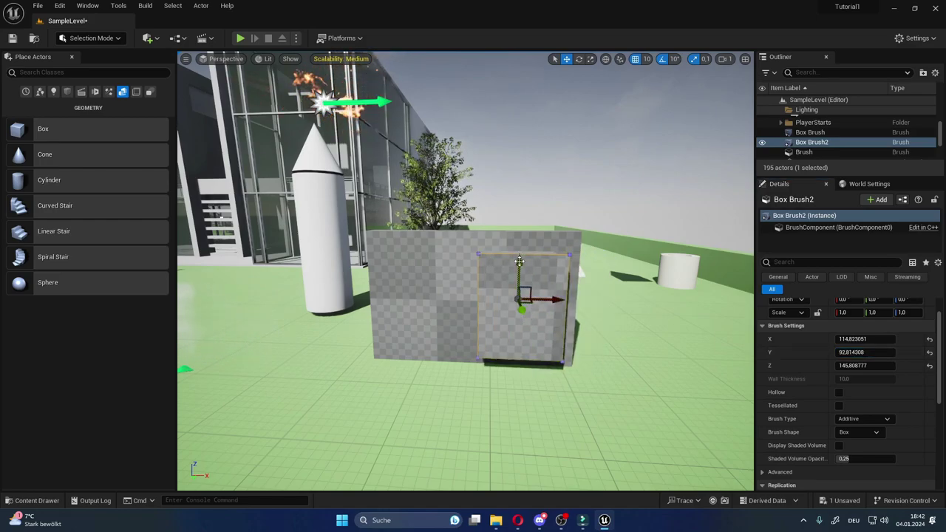
pyautogui.moveTo(520, 261)
pyautogui.mouseDown()
pyautogui.moveTo(517, 305)
pyautogui.moveTo(501, 295)
pyautogui.mouseUp()
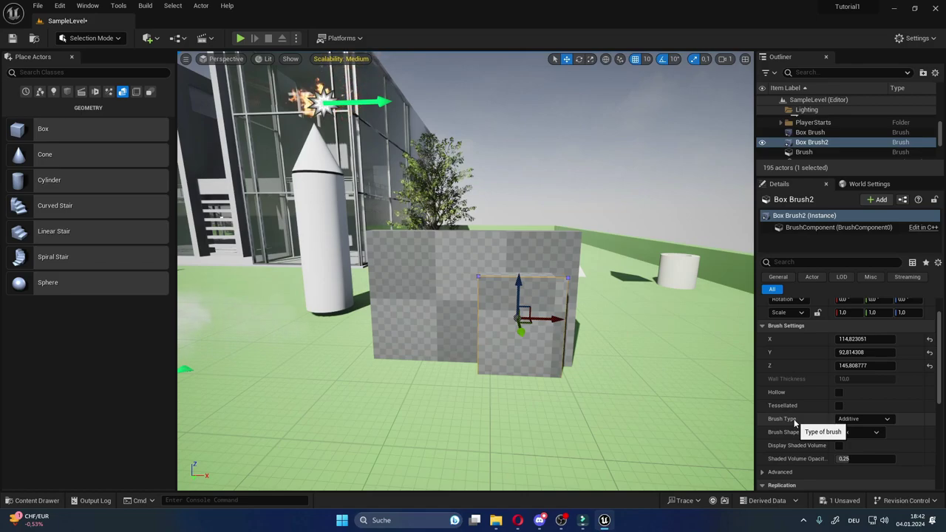
pyautogui.click(868, 423)
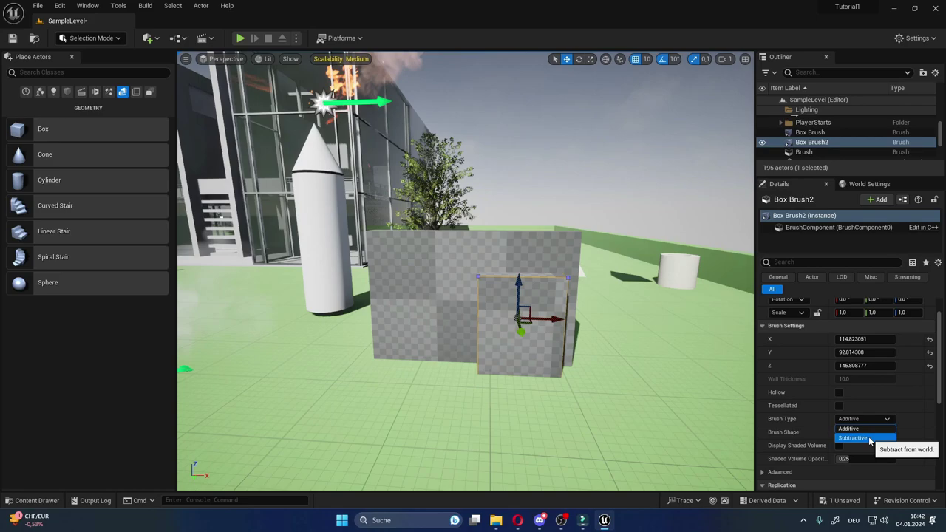
pyautogui.click(865, 438)
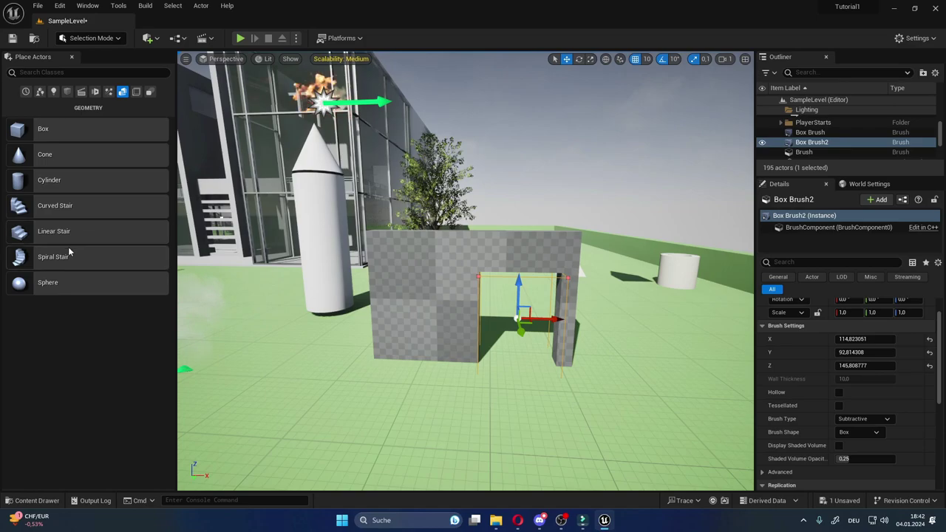
pyautogui.press('Left')
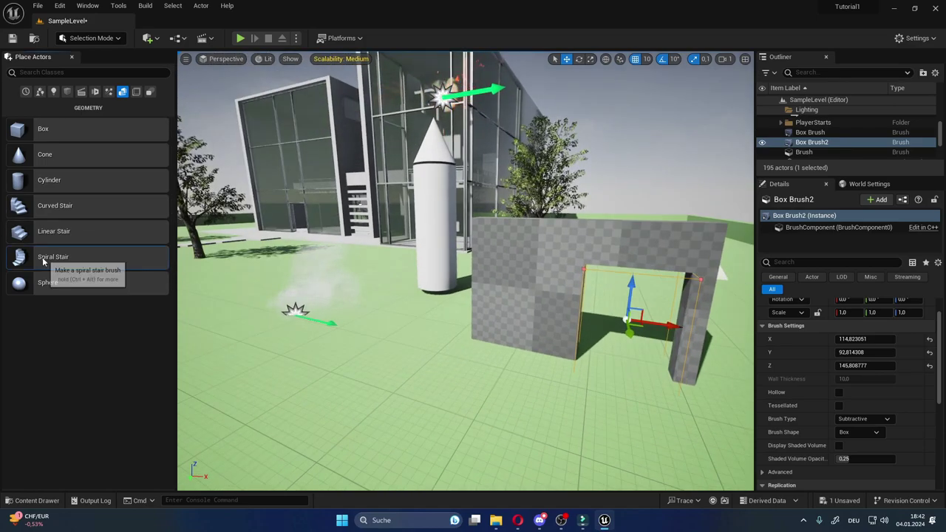
# Place a Spiral Stair brush from Geometry into the level and frame it in view.
pyautogui.moveTo(43, 261); pyautogui.dragTo(214, 318)
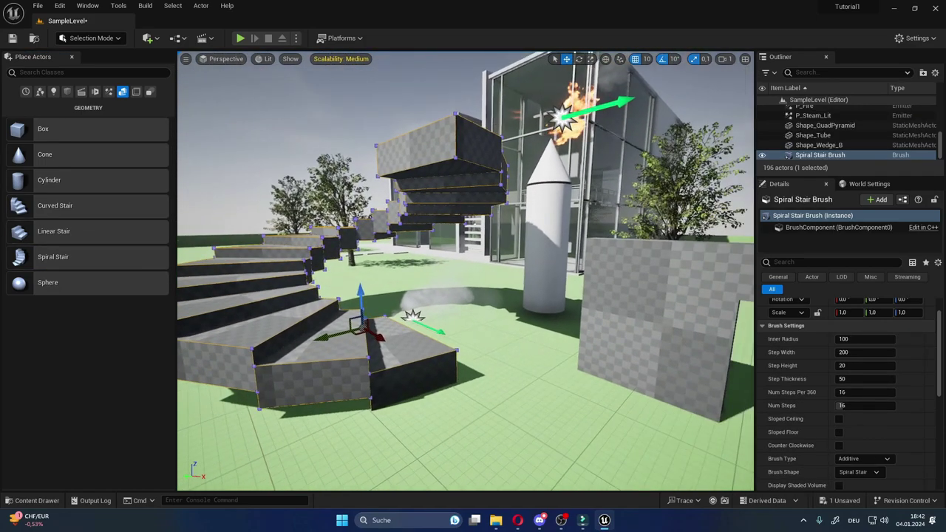
pyautogui.press('Right')
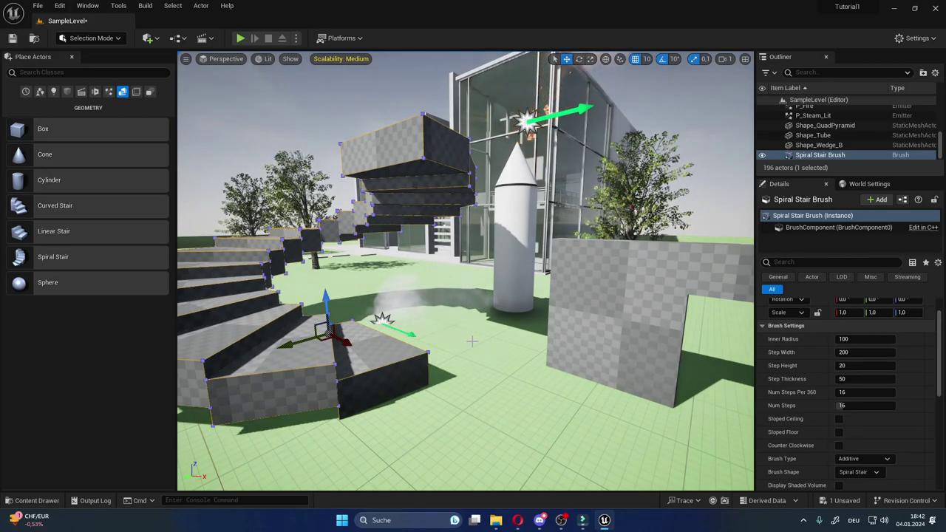
pyautogui.moveTo(472, 341); pyautogui.dragTo(472, 341, button='right')
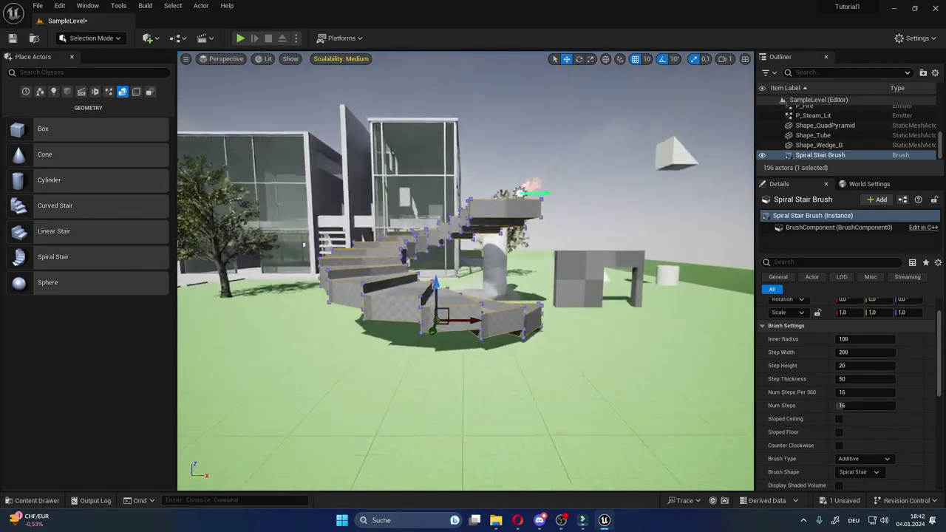
pyautogui.moveTo(391, 172); pyautogui.dragTo(391, 173, button='right')
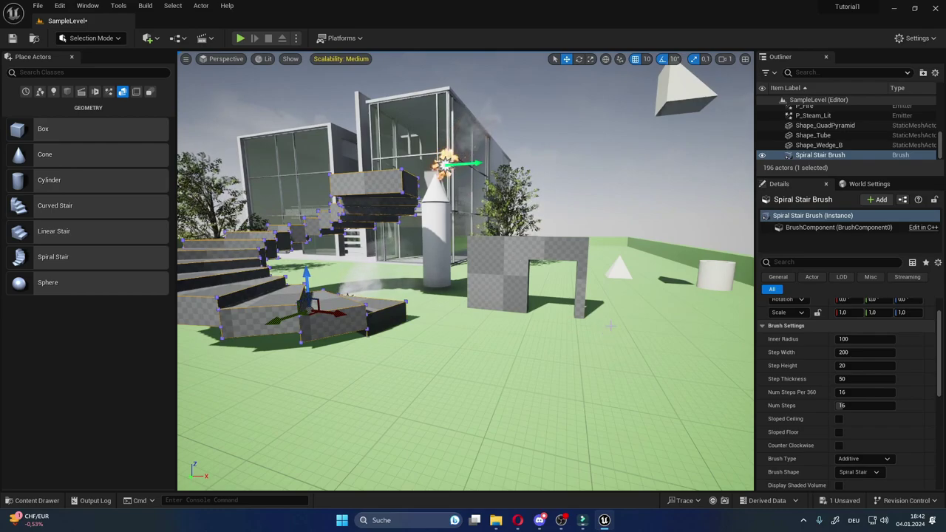
pyautogui.scroll(-2, 843, 347)
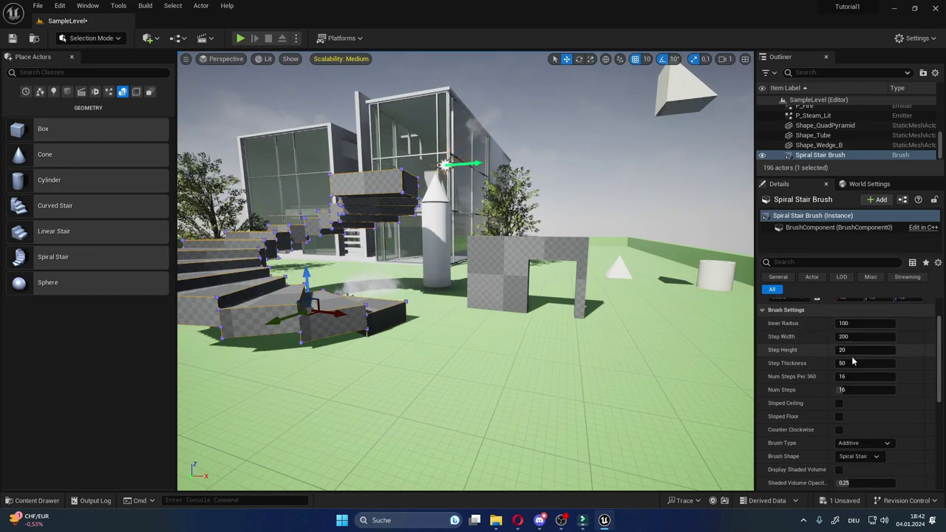
pyautogui.scroll(2, 850, 365)
# Set the stair's Step Width to 435, Step Height 58, Steps Per 360 to 25, and 64 steps.
pyautogui.moveTo(850, 339); pyautogui.dragTo(918, 353)
pyautogui.moveTo(852, 352)
pyautogui.mouseDown()
pyautogui.moveTo(851, 365)
pyautogui.moveTo(879, 366)
pyautogui.moveTo(836, 392)
pyautogui.moveTo(850, 405)
pyautogui.mouseUp()
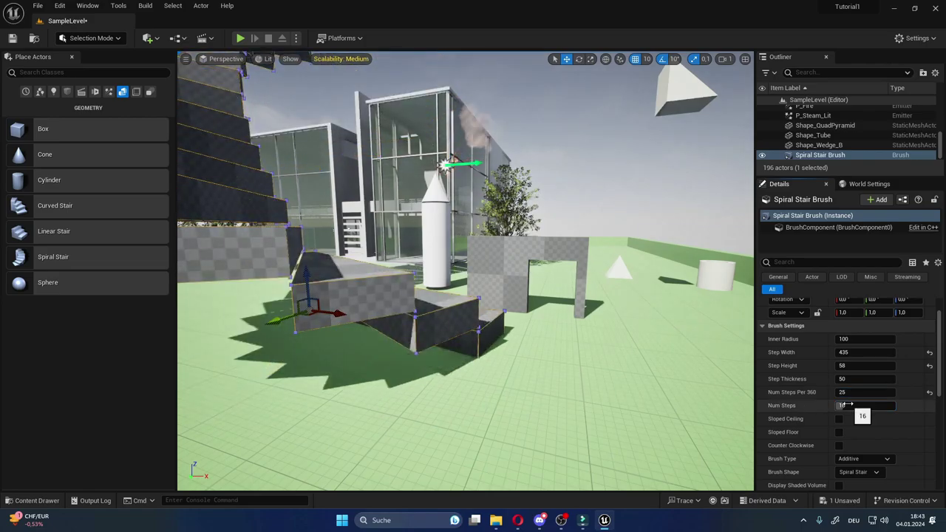
pyautogui.write('64')
pyautogui.press('Return')
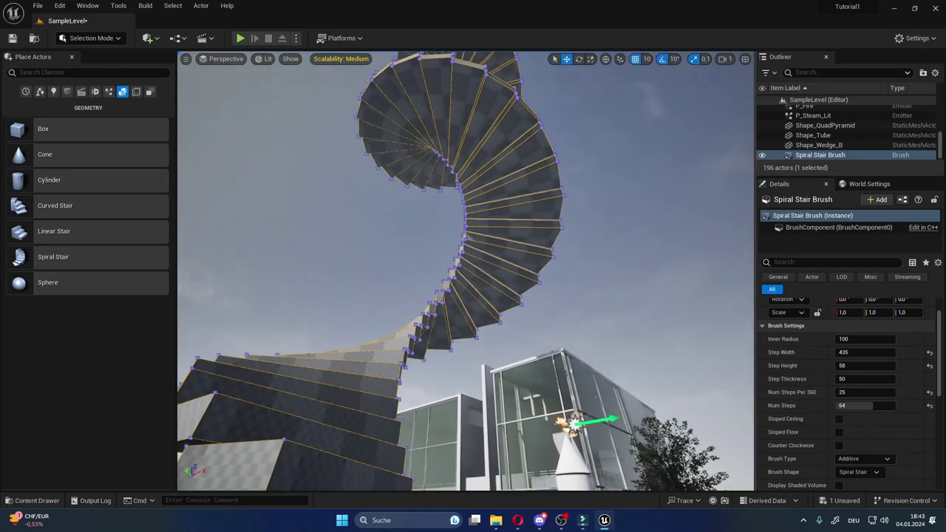
pyautogui.moveTo(466, 270); pyautogui.dragTo(481, 266, button='right')
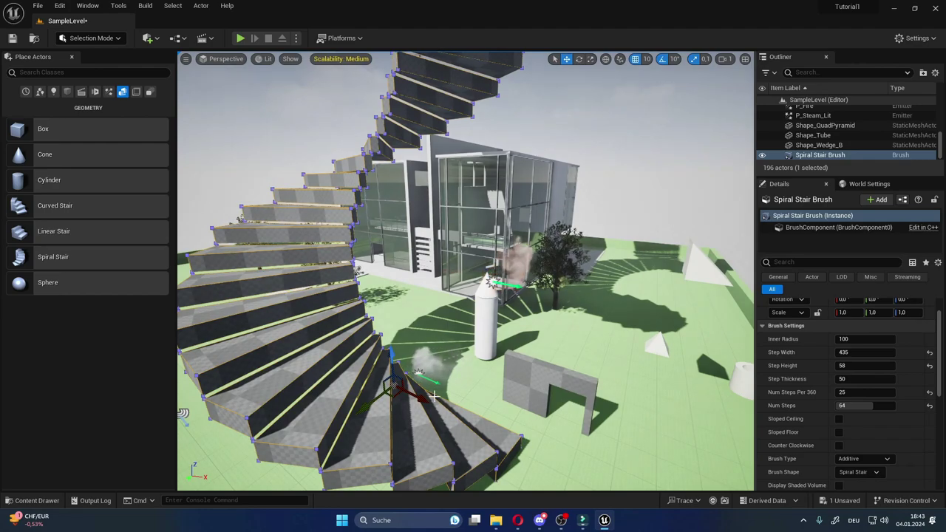
pyautogui.moveTo(447, 400)
pyautogui.mouseDown(button='right')
pyautogui.moveTo(638, 397)
pyautogui.moveTo(601, 381)
pyautogui.mouseUp(button='right')
pyautogui.click(643, 414)
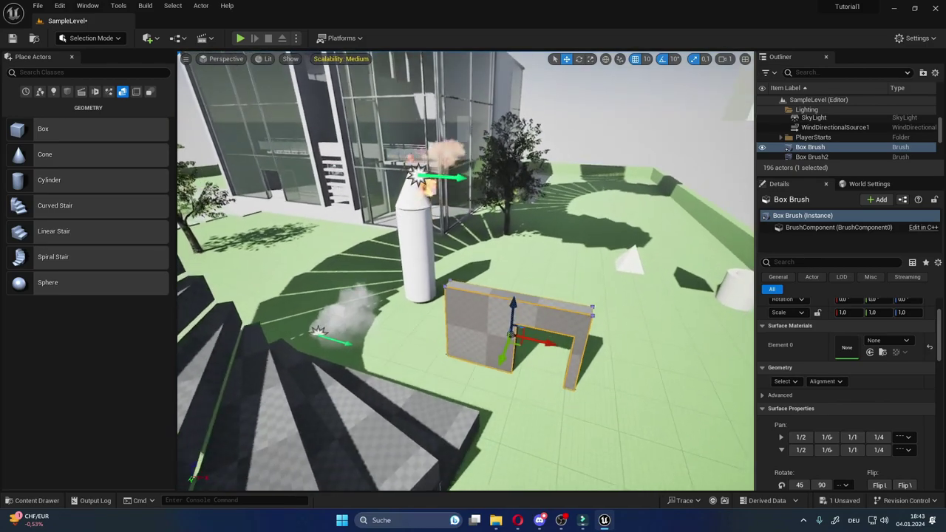
# Select the wall brush Box Brush and the doorway cutter Box Brush2 together.
pyautogui.moveTo(534, 376)
pyautogui.mouseDown(button='right')
pyautogui.moveTo(493, 348)
pyautogui.moveTo(511, 367)
pyautogui.mouseUp(button='right')
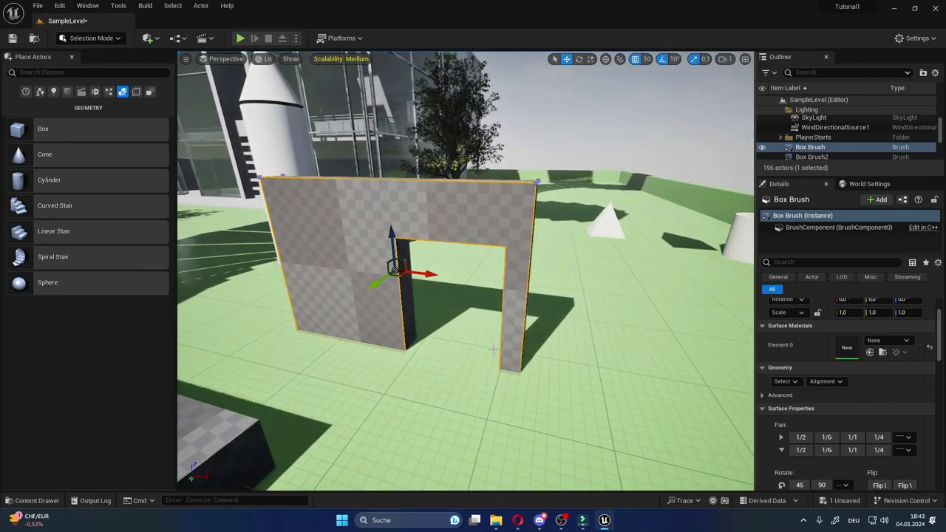
pyautogui.click(607, 218)
pyautogui.moveTo(613, 198); pyautogui.dragTo(625, 180)
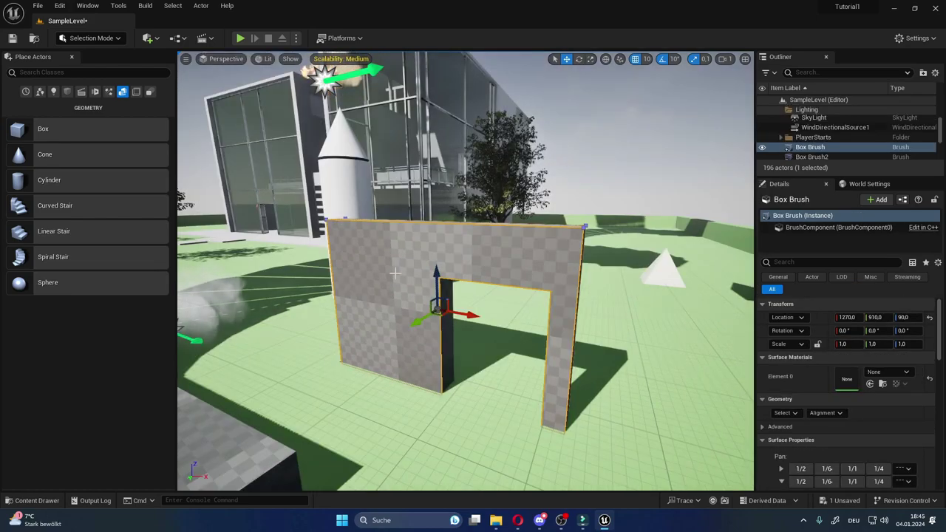
pyautogui.keyDown('ctrl'); pyautogui.click(478, 348); pyautogui.keyUp('ctrl')
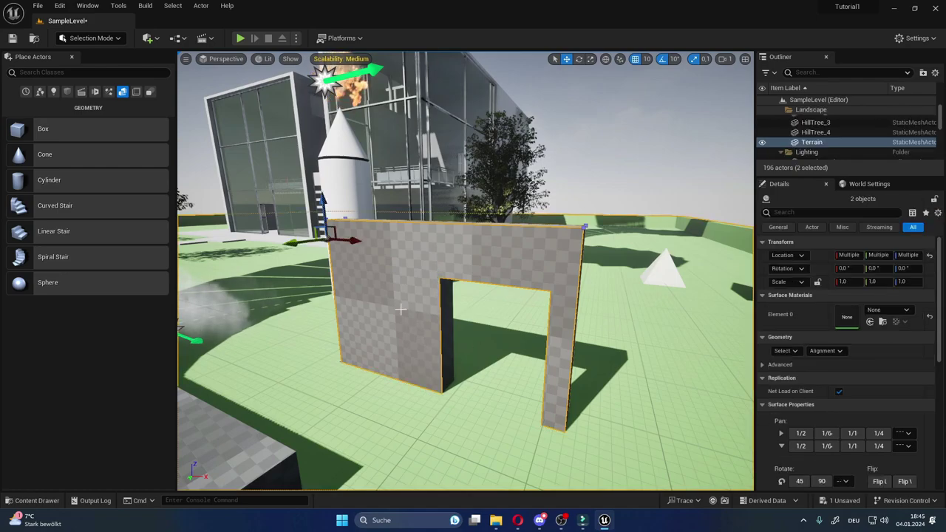
pyautogui.click(389, 288)
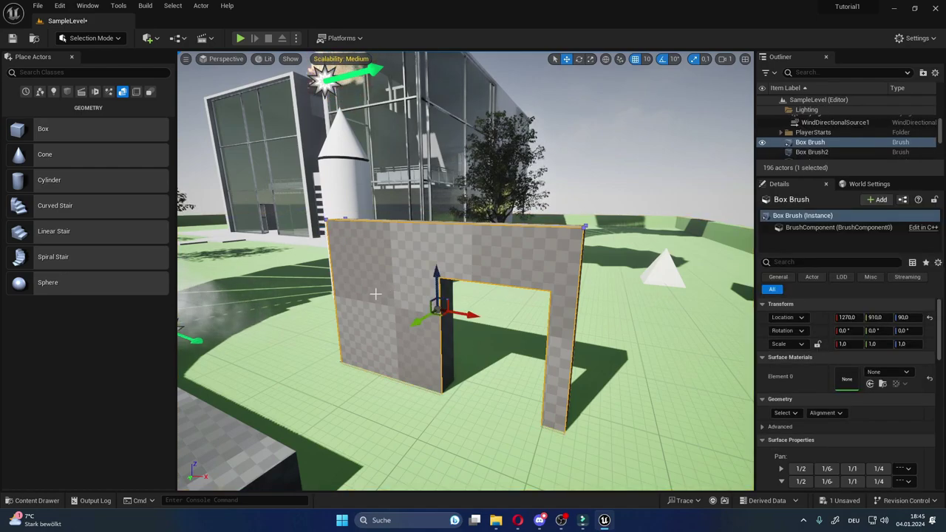
pyautogui.click(812, 151)
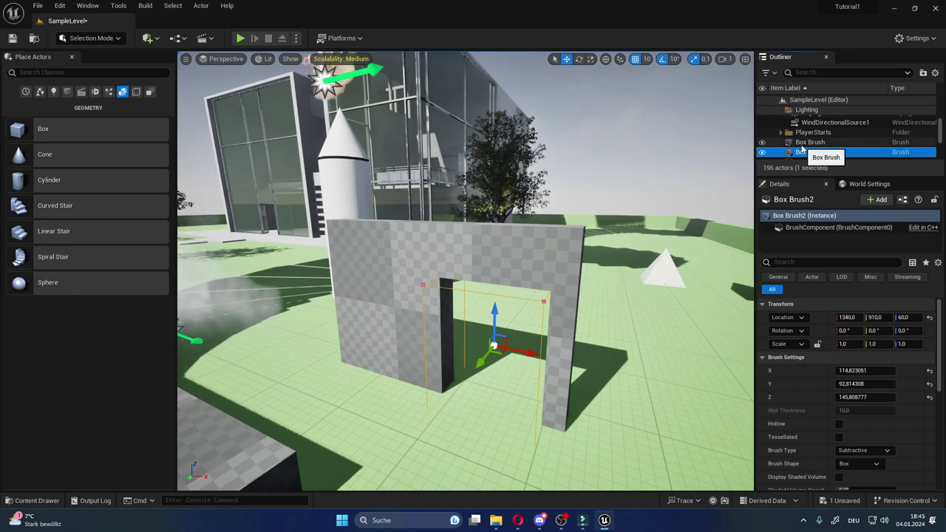
pyautogui.click(801, 144)
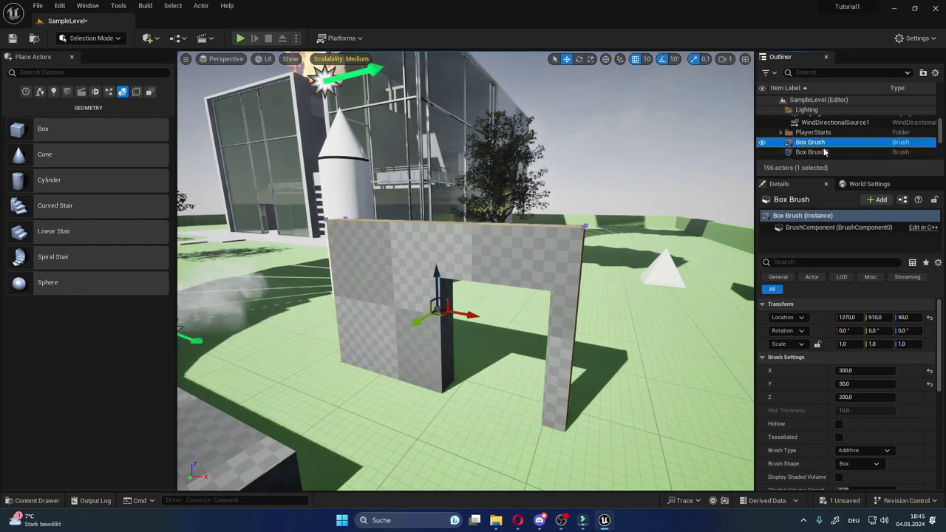
pyautogui.keyDown('ctrl'); pyautogui.click(825, 151); pyautogui.keyUp('ctrl')
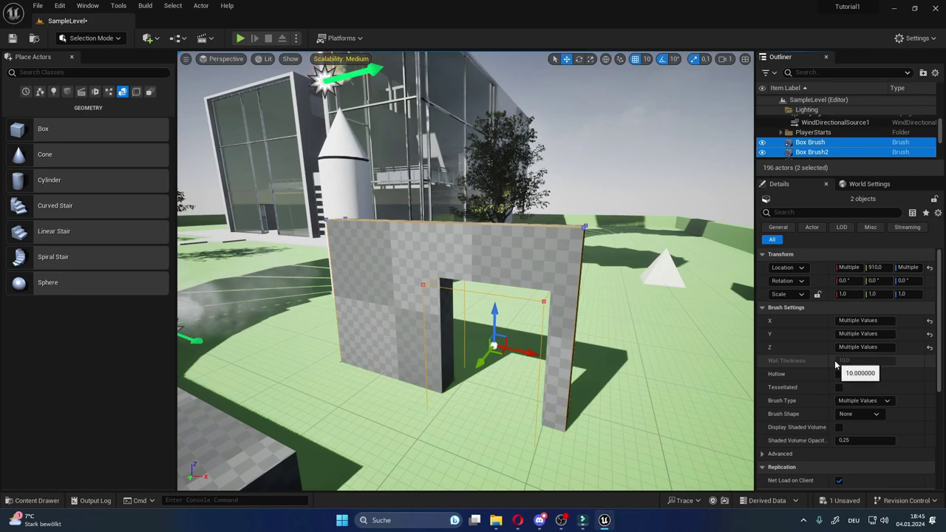
# Create a static mesh named wand_tür from both brushes using Brush Settings > Advanced.
pyautogui.scroll(-2, 837, 362)
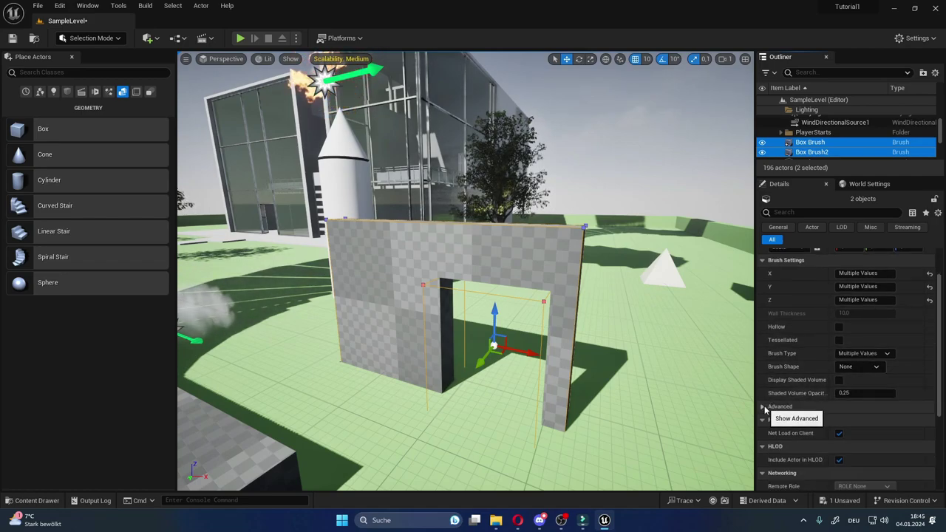
pyautogui.click(764, 406)
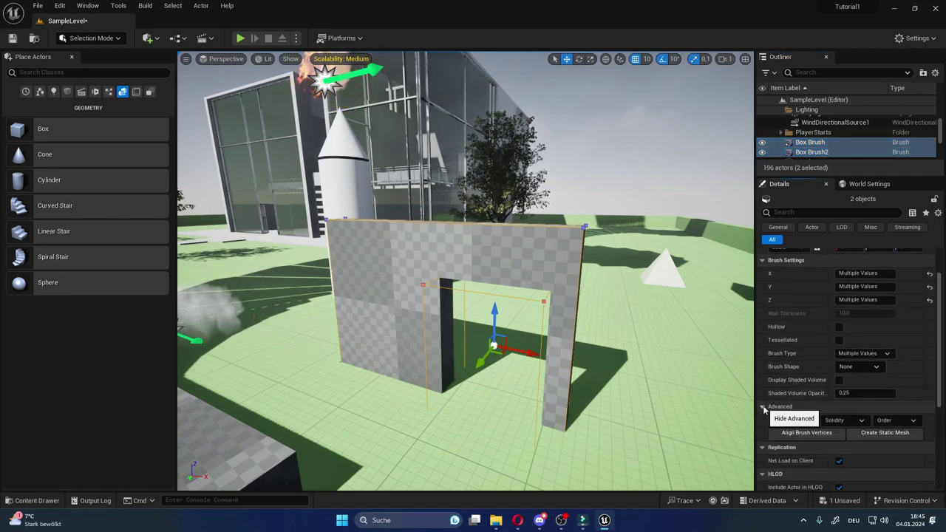
pyautogui.click(884, 433)
pyautogui.write('wand')
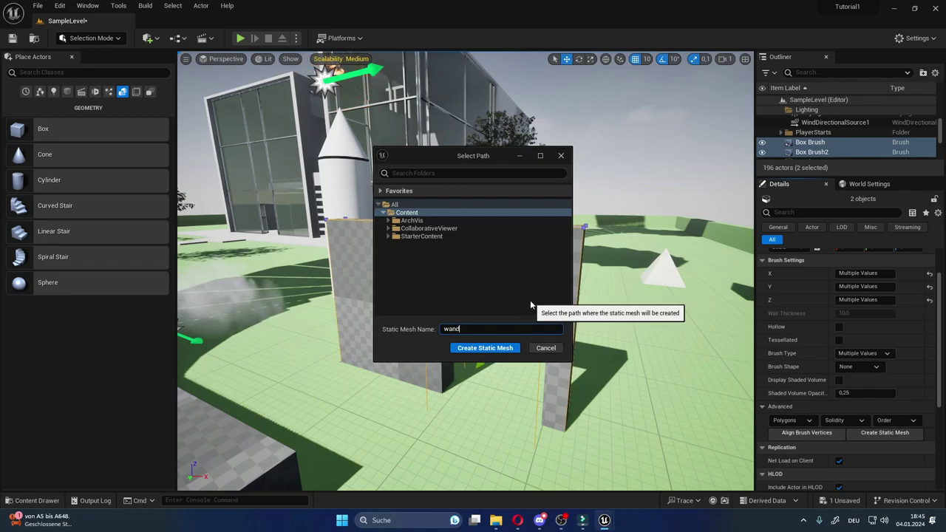
pyautogui.write('_')
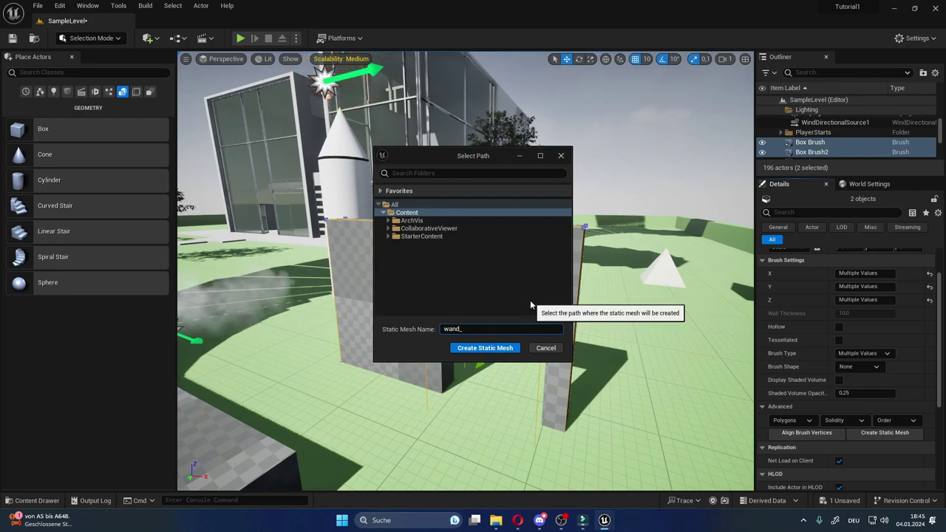
pyautogui.write('tür')
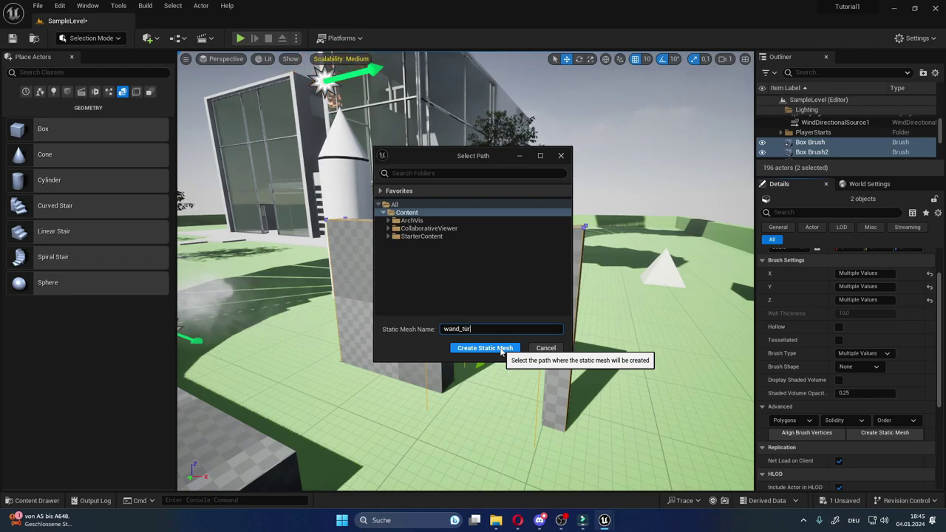
pyautogui.click(502, 349)
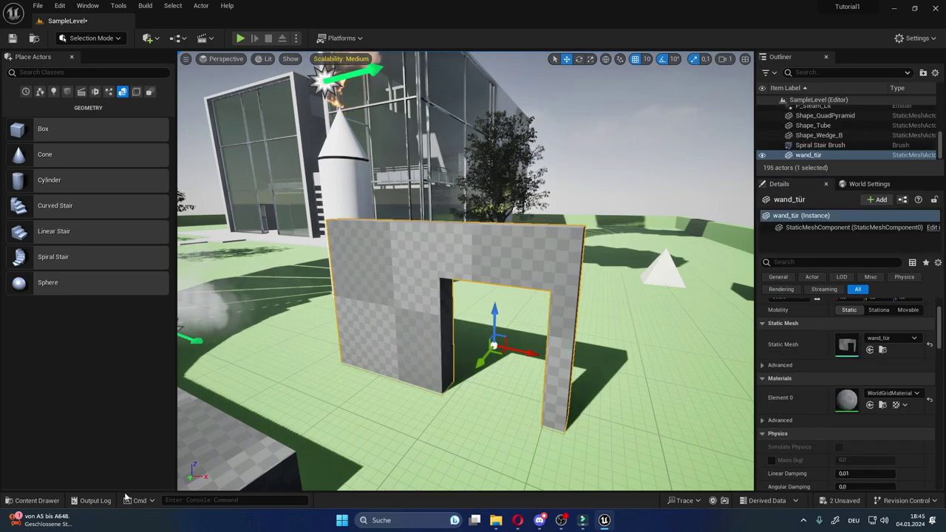
# Check the wand_tür asset in Content, then nudge the doorway wall along X and frame it.
pyautogui.hotkey('ctrl', 'space')
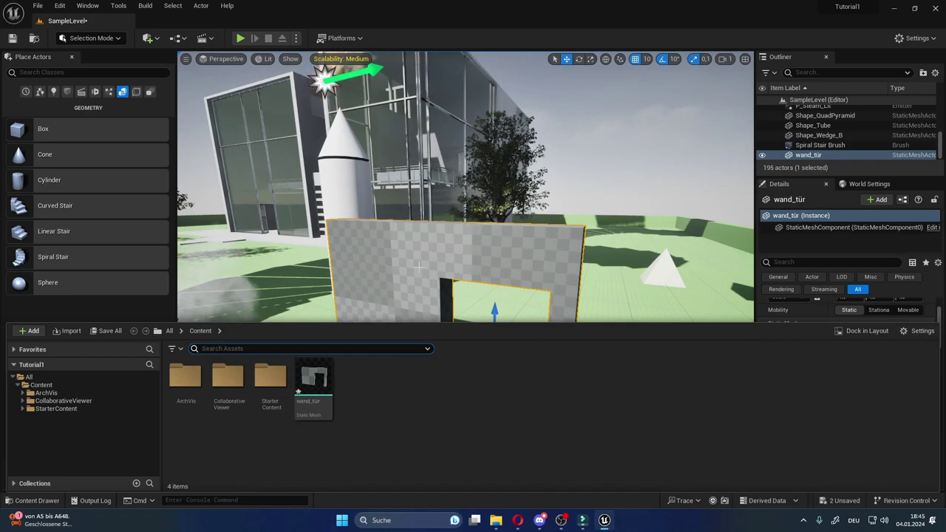
pyautogui.hotkey('ctrl', 'space')
pyautogui.moveTo(343, 391); pyautogui.dragTo(400, 443, button='right')
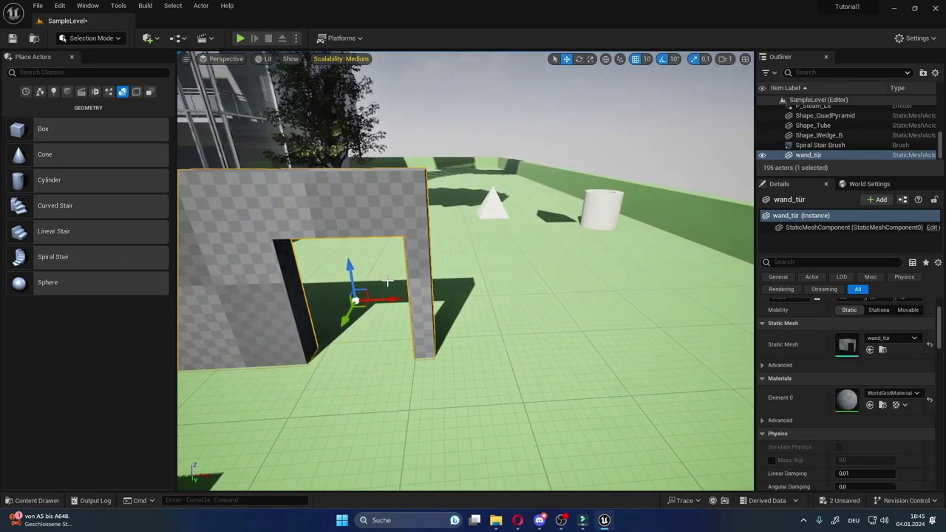
pyautogui.moveTo(389, 300); pyautogui.dragTo(407, 289)
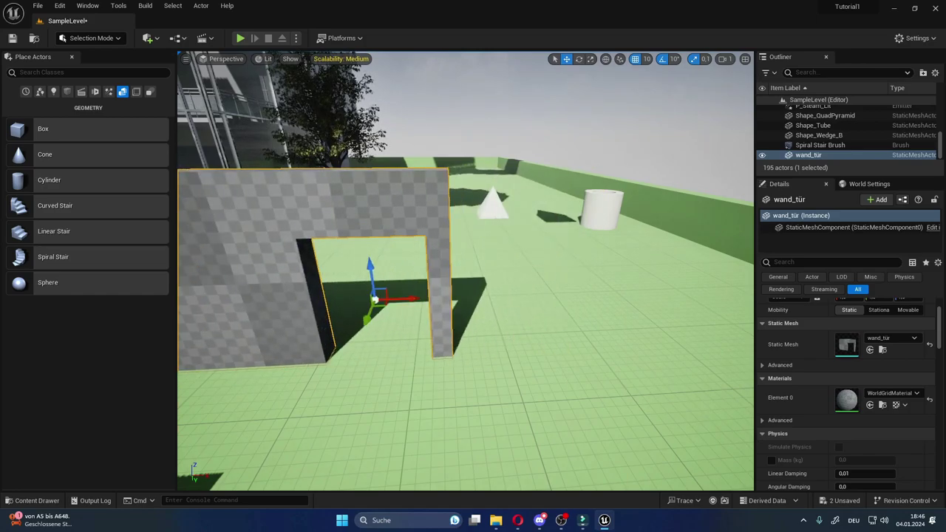
pyautogui.click(353, 255)
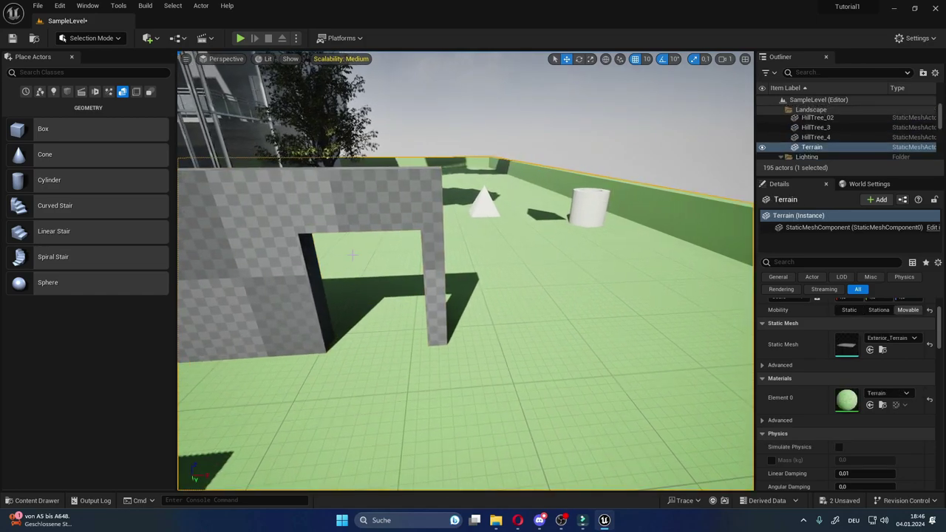
pyautogui.click(353, 222)
pyautogui.press('f')
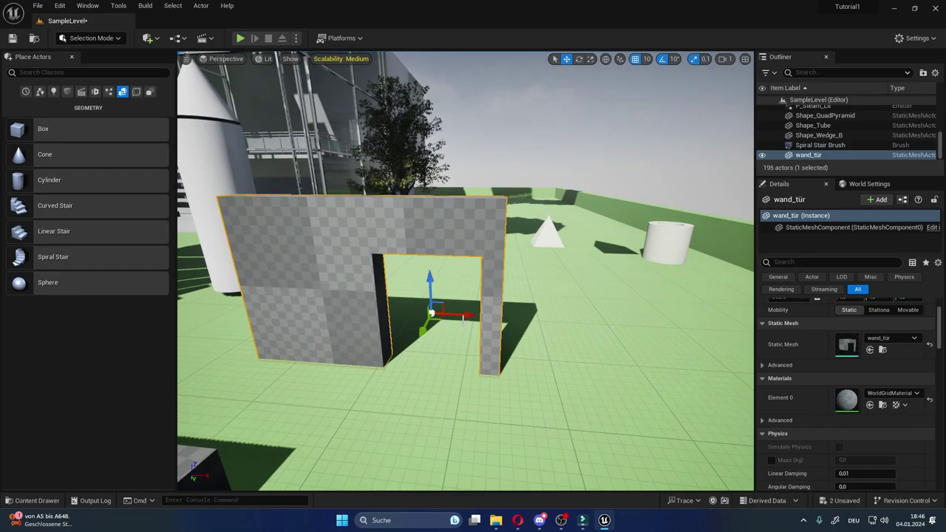
pyautogui.moveTo(463, 317); pyautogui.dragTo(459, 312, button='right')
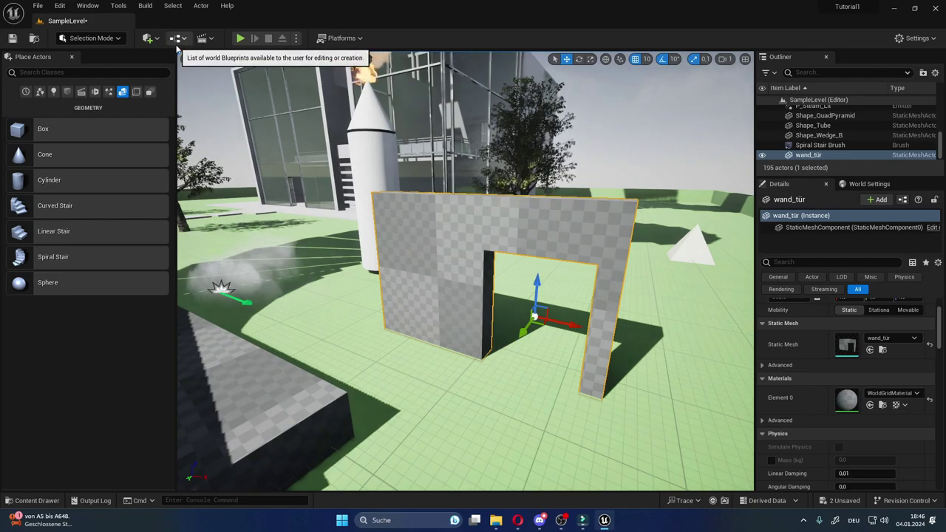
# Open a floating Content Browser 1 window, narrow it and widen its folder tree.
pyautogui.click(148, 38)
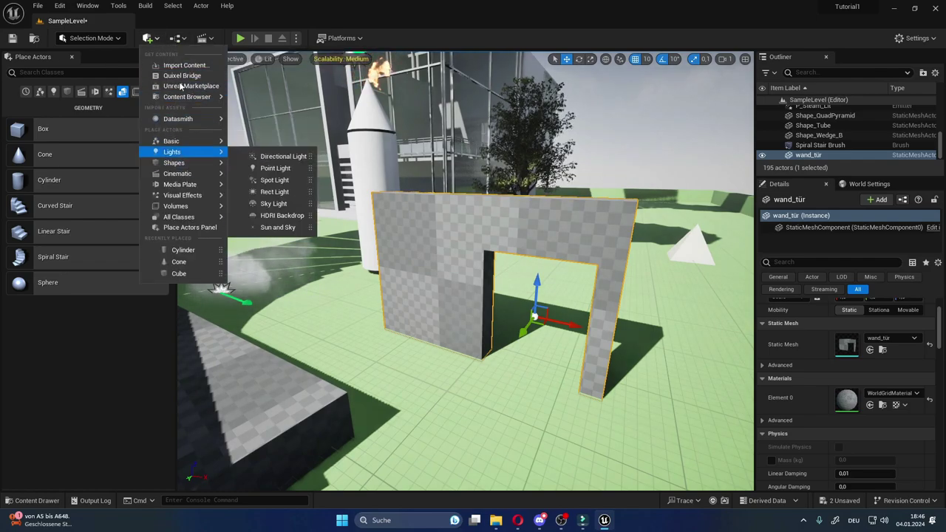
pyautogui.moveTo(185, 96)
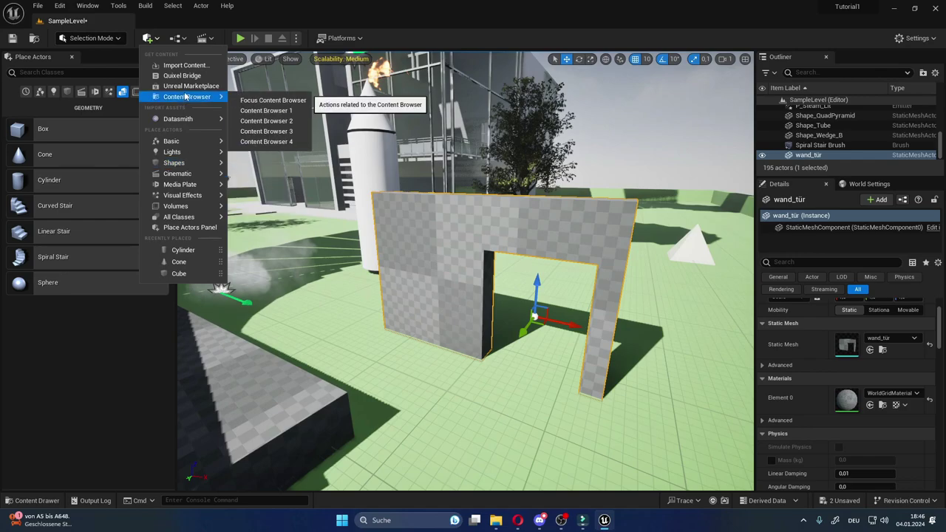
pyautogui.click(266, 110)
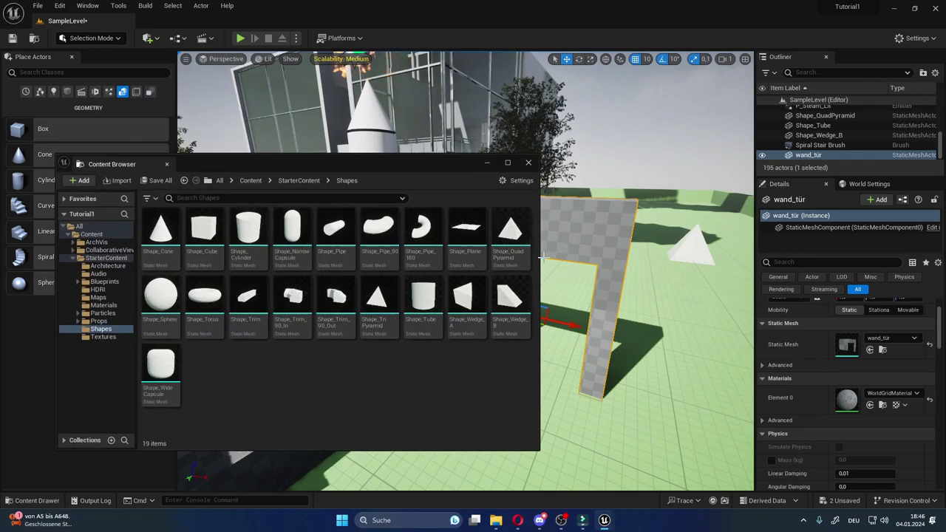
pyautogui.moveTo(540, 258); pyautogui.dragTo(376, 254)
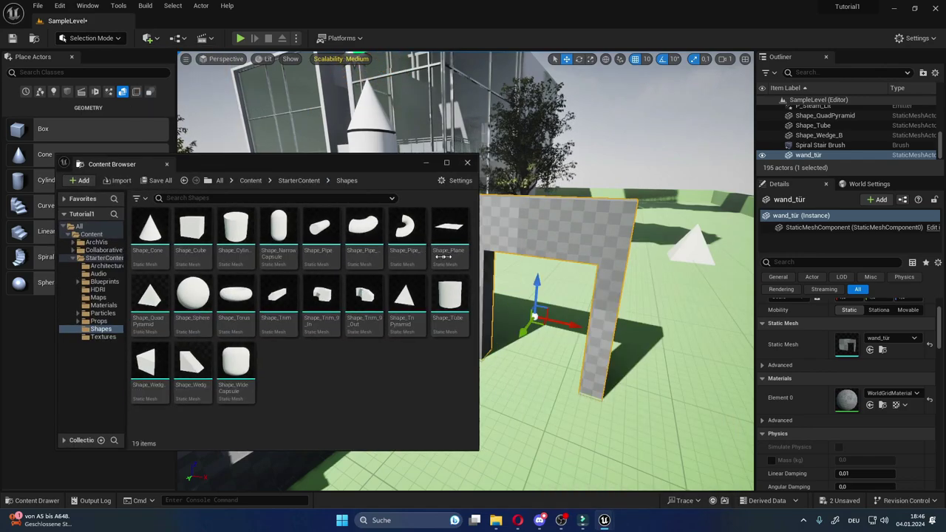
pyautogui.moveTo(109, 305); pyautogui.dragTo(136, 307)
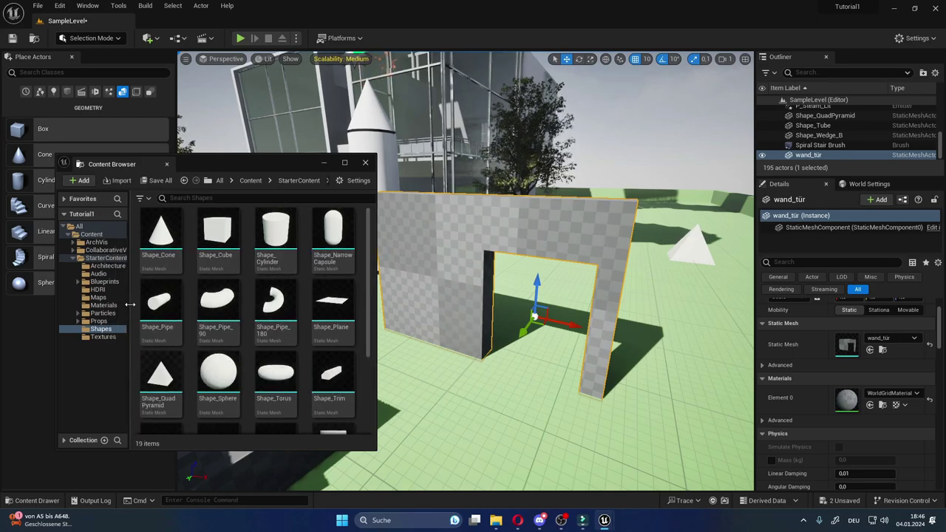
# Show the StarterContent Materials folder and browse through its 43 materials.
pyautogui.click(104, 305)
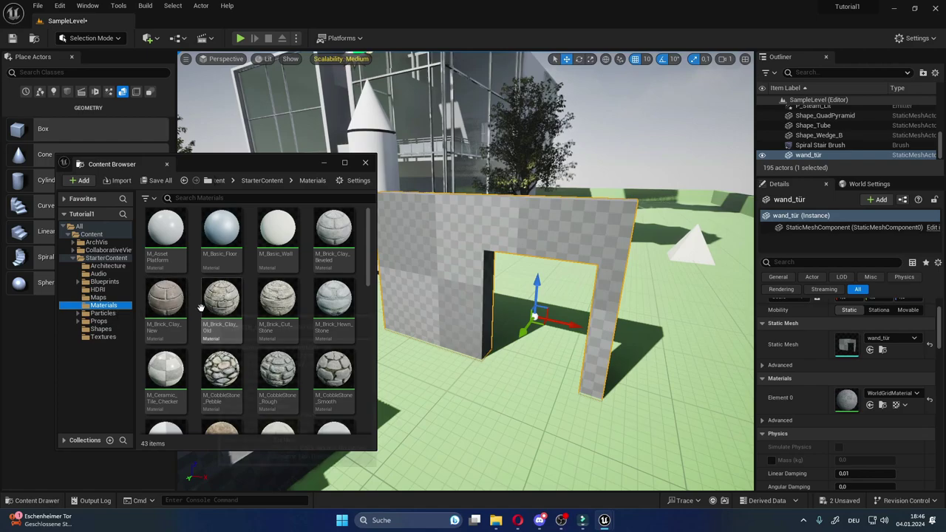
pyautogui.scroll(-1, 232, 277)
pyautogui.scroll(-2, 233, 276)
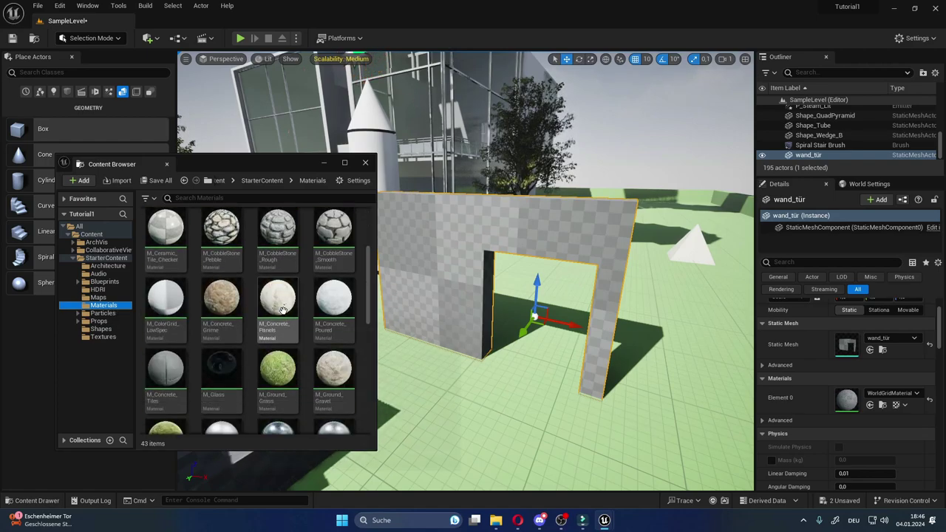
pyautogui.scroll(-2, 251, 289)
pyautogui.scroll(-1, 274, 303)
pyautogui.scroll(-1, 281, 311)
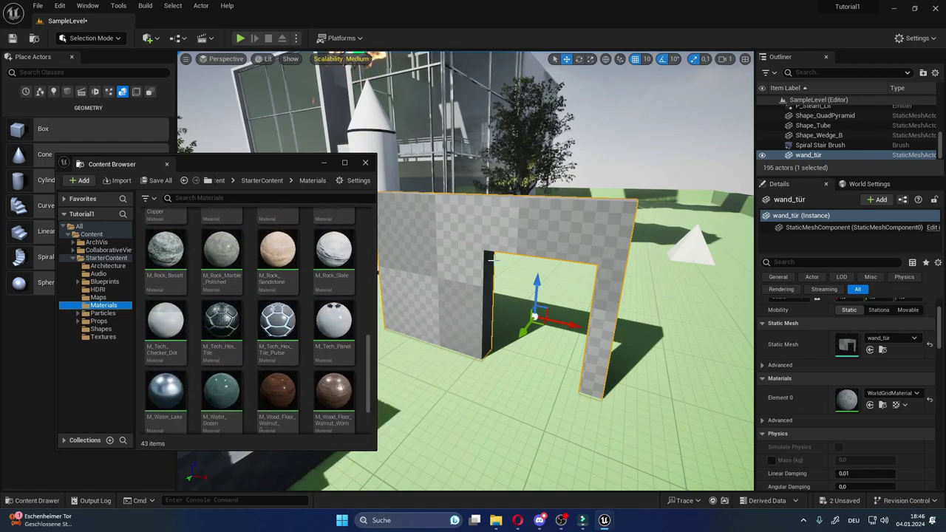
pyautogui.scroll(-1, 281, 355)
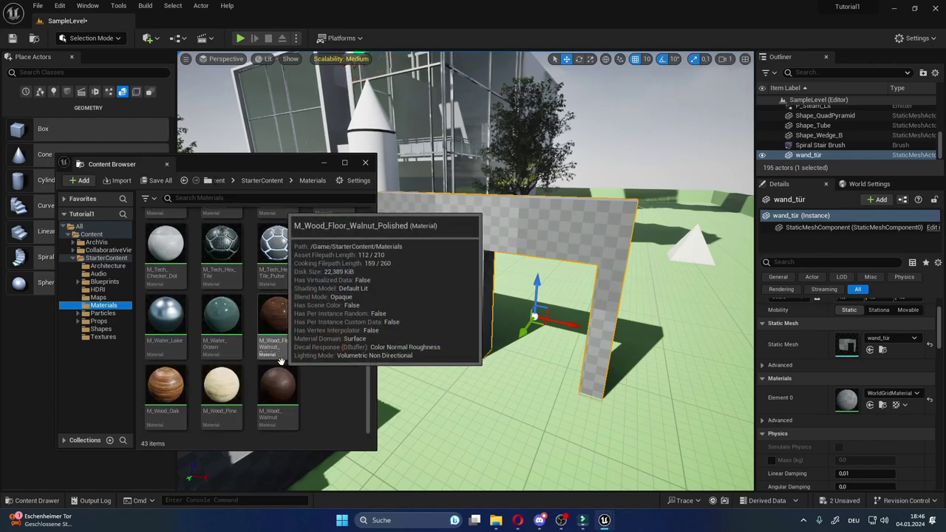
pyautogui.scroll(1, 281, 360)
pyautogui.scroll(1, 288, 354)
pyautogui.scroll(1, 296, 349)
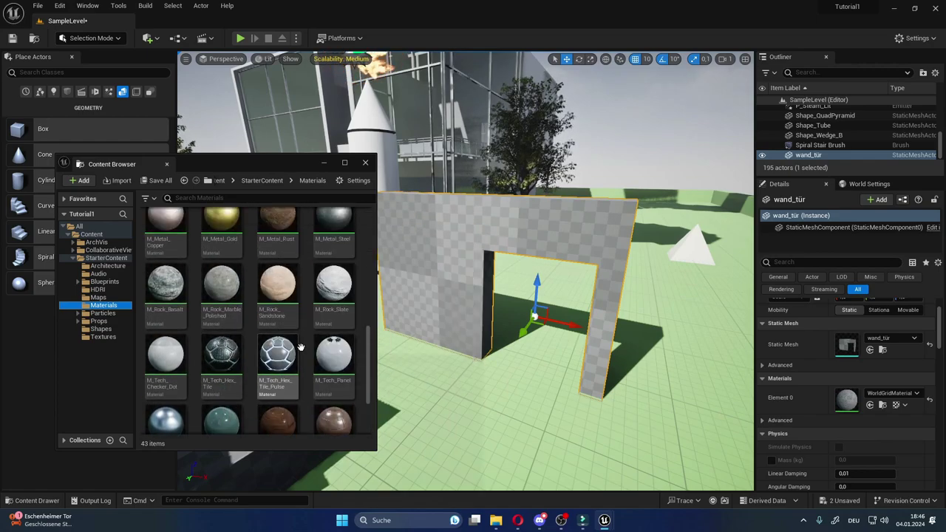
# Apply M_Tech_Hex_Tile_Pulse to the wand_tür wall, then fly the view to the spiral staircase.
pyautogui.moveTo(285, 354); pyautogui.dragTo(517, 221)
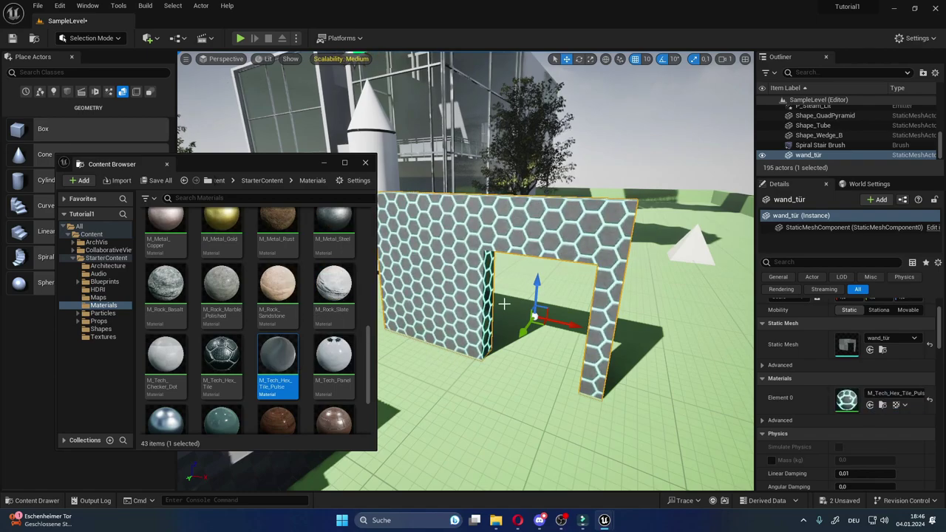
pyautogui.moveTo(504, 303); pyautogui.dragTo(504, 303, button='right')
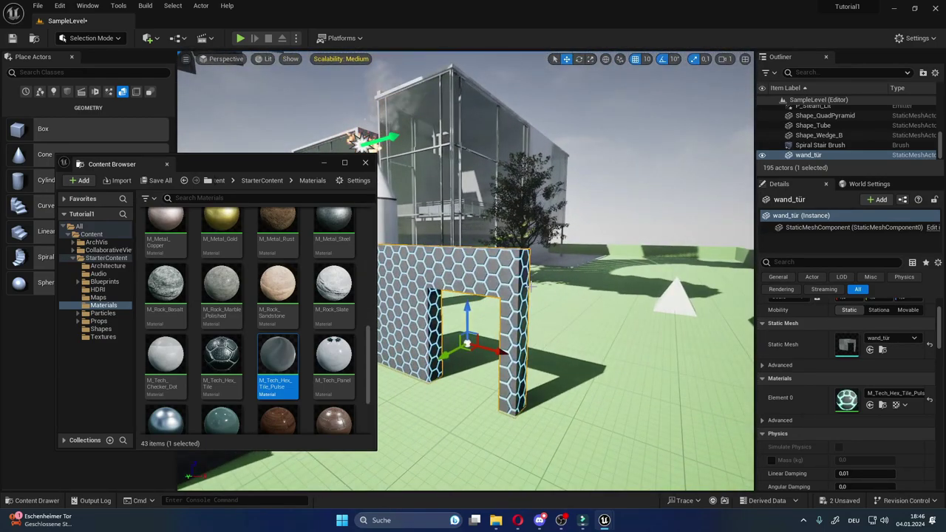
pyautogui.moveTo(503, 303); pyautogui.dragTo(503, 303, button='right')
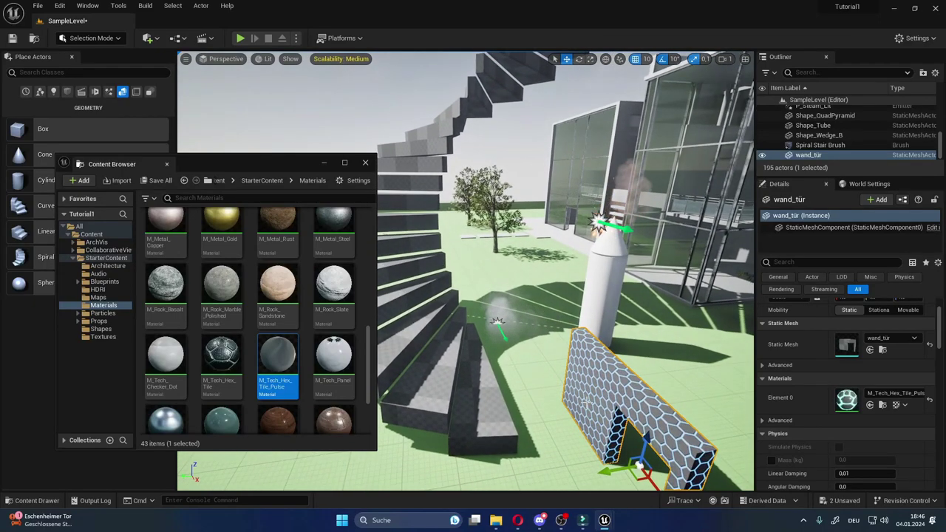
# Select the spiral stair brush and drop M_Tech_Hex_Tile_Pulse on two bottom faces.
pyautogui.click(475, 394)
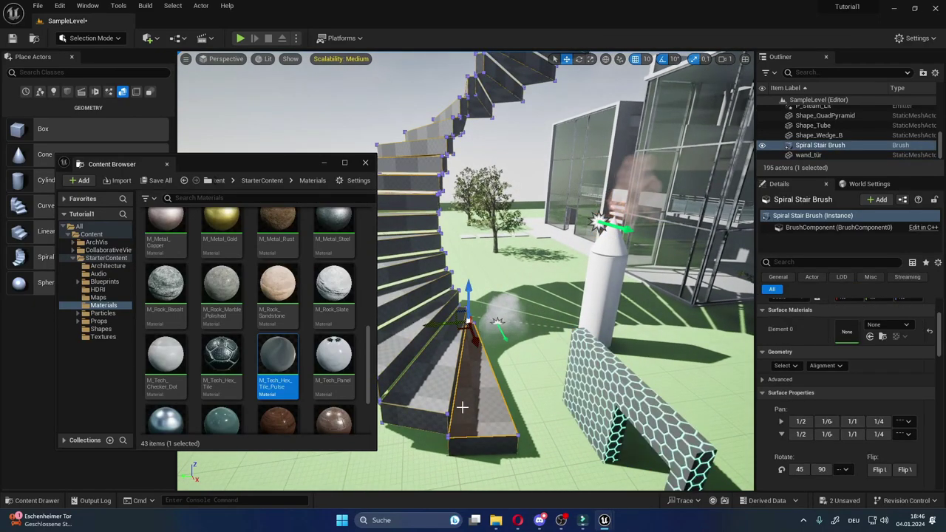
pyautogui.moveTo(278, 354); pyautogui.dragTo(473, 369)
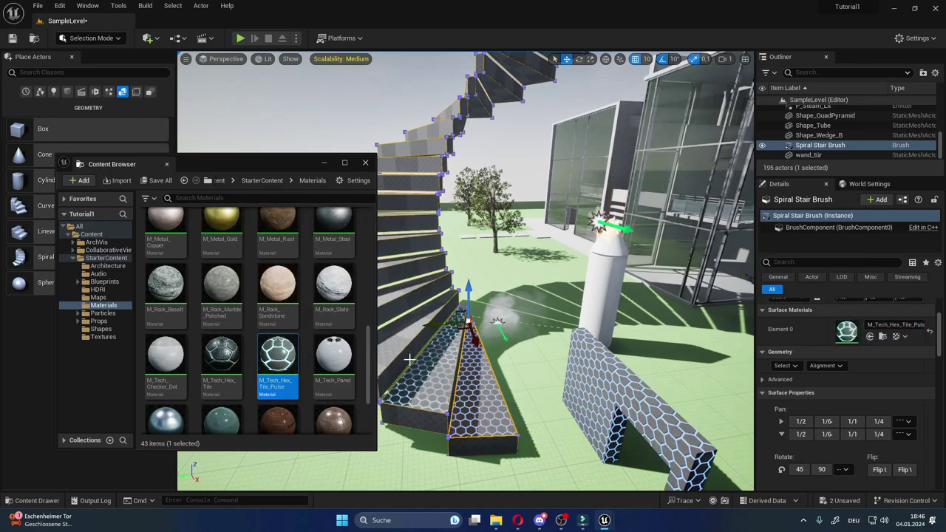
pyautogui.moveTo(277, 355); pyautogui.dragTo(414, 355)
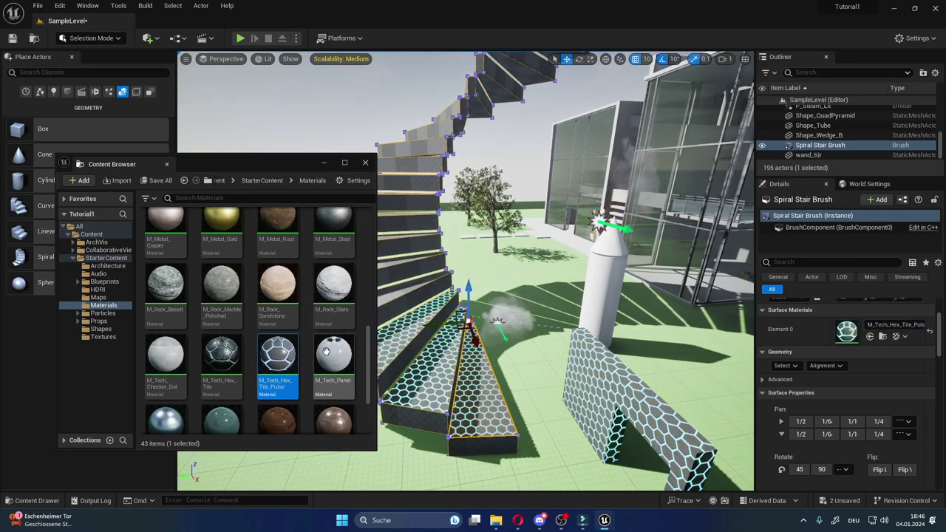
# Apply M_Tech_Hex_Tile to the lowest stair faces and run Clean Geometry Materials.
pyautogui.click(222, 355)
pyautogui.moveTo(518, 332); pyautogui.dragTo(444, 385, button='right')
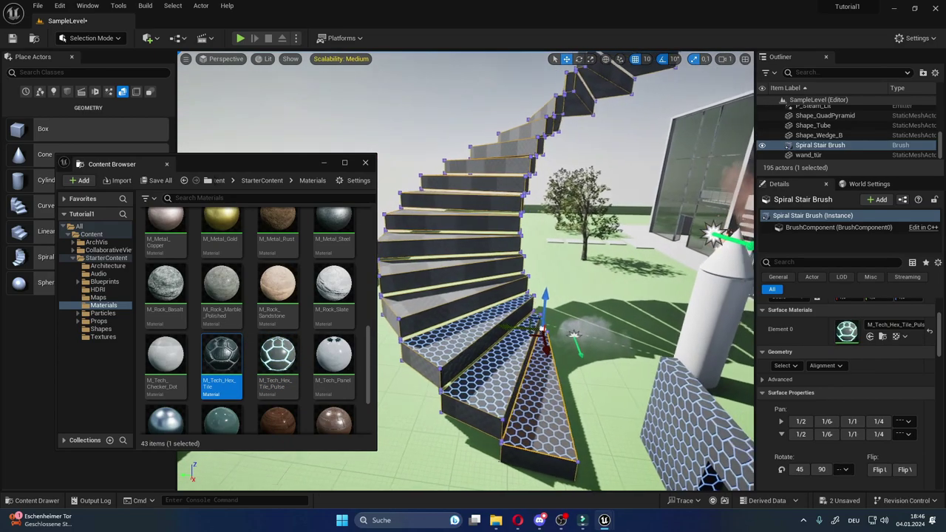
pyautogui.moveTo(222, 354); pyautogui.dragTo(479, 394)
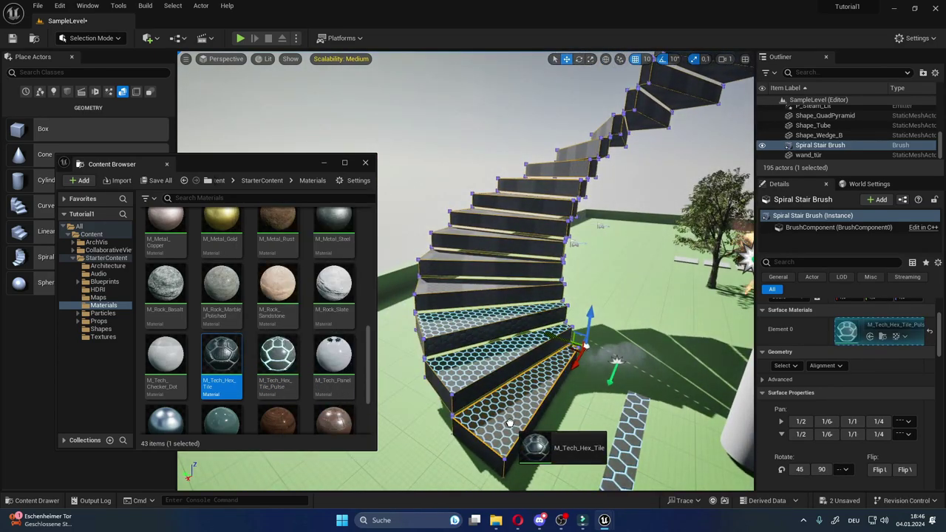
pyautogui.moveTo(222, 355); pyautogui.dragTo(514, 455)
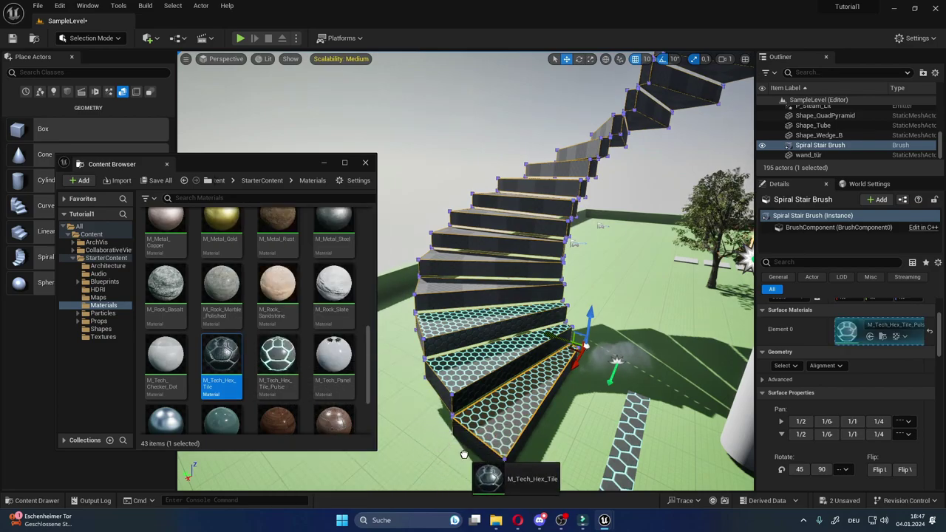
pyautogui.moveTo(514, 455)
pyautogui.mouseDown(button='right')
pyautogui.moveTo(474, 414)
pyautogui.moveTo(390, 379)
pyautogui.mouseUp(button='right')
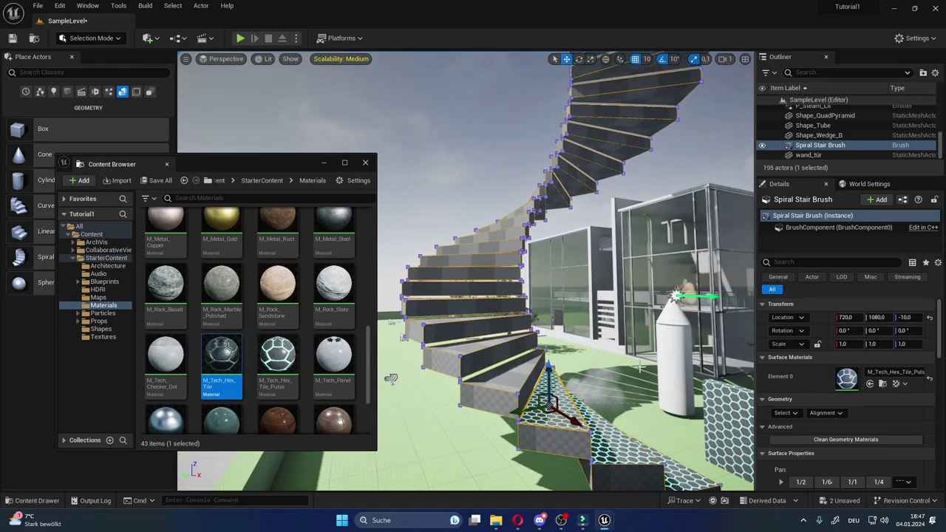
pyautogui.moveTo(391, 378); pyautogui.dragTo(414, 373, button='right')
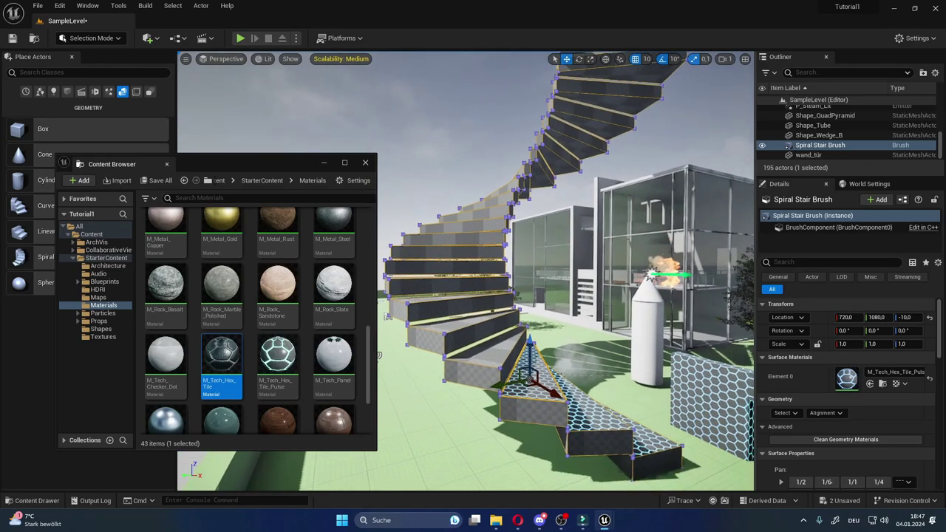
pyautogui.click(791, 437)
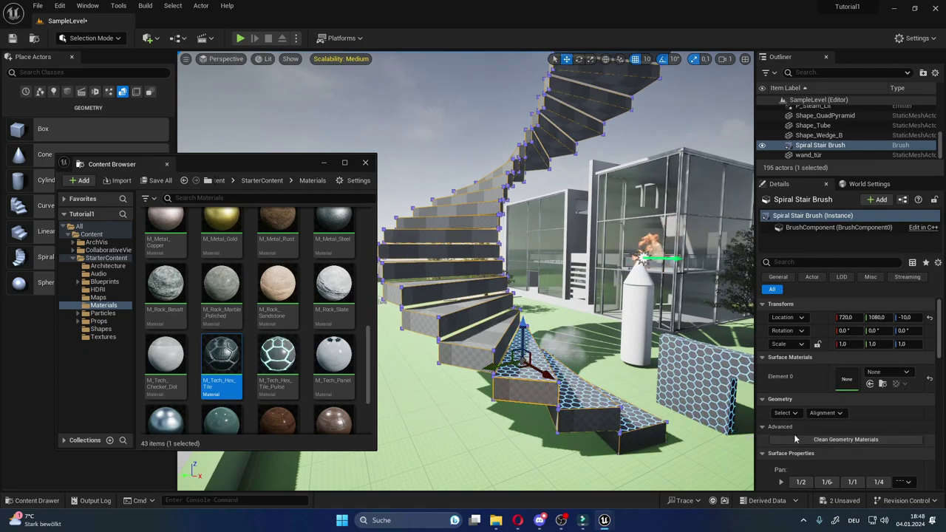
pyautogui.click(843, 439)
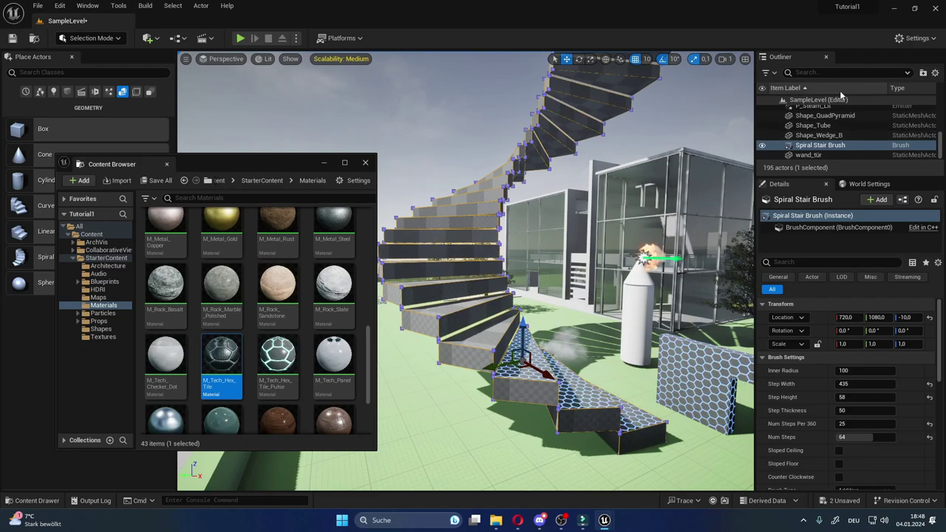
# Reselect the Spiral Stair Brush and create a static mesh from it named Spiral_Stair.
pyautogui.click(820, 135)
pyautogui.click(814, 146)
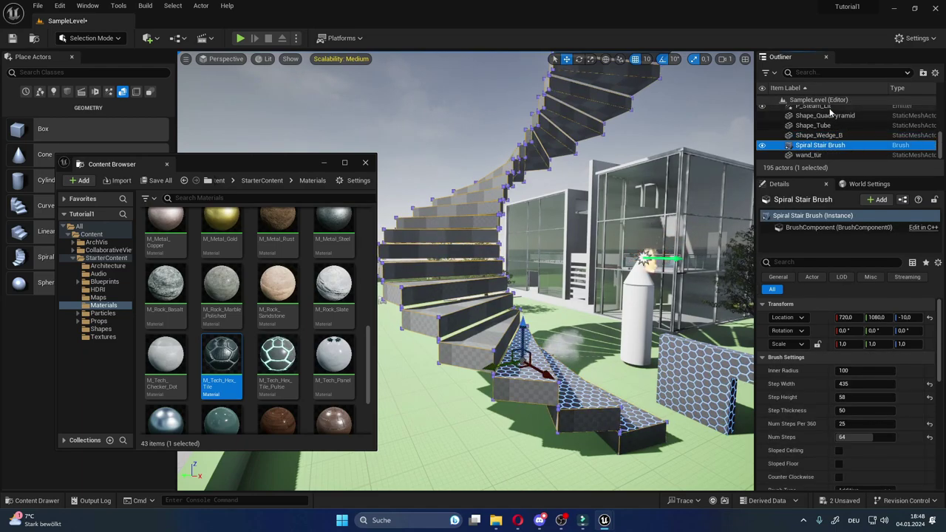
pyautogui.scroll(-2, 896, 418)
pyautogui.scroll(-3, 896, 418)
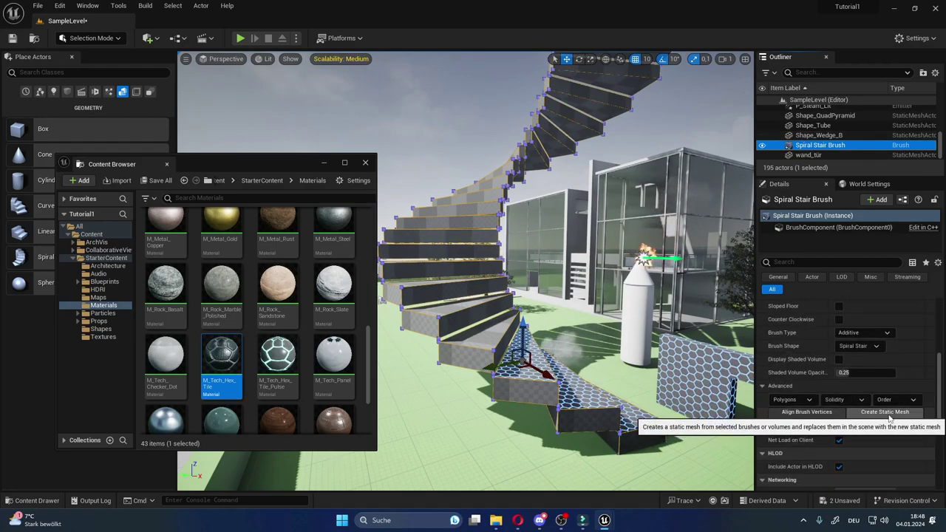
pyautogui.click(890, 413)
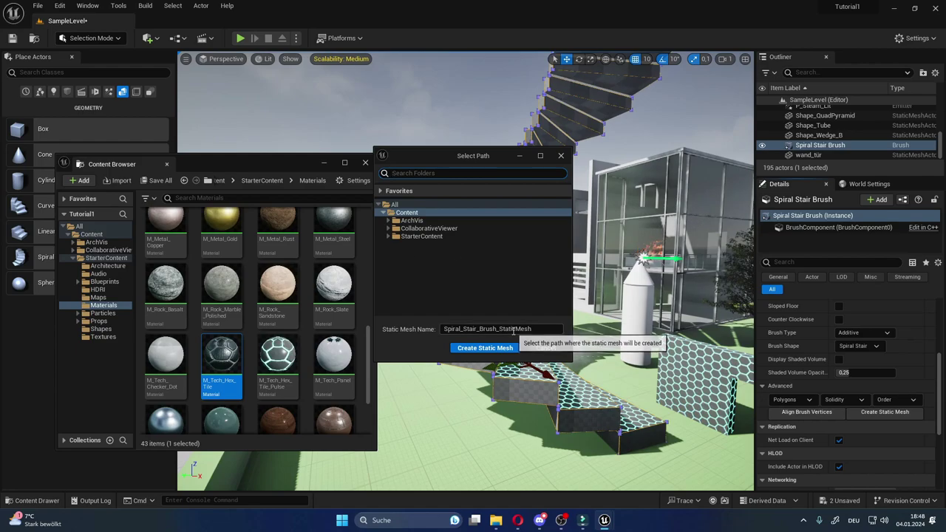
pyautogui.click(470, 329)
pyautogui.press('BackSpace')
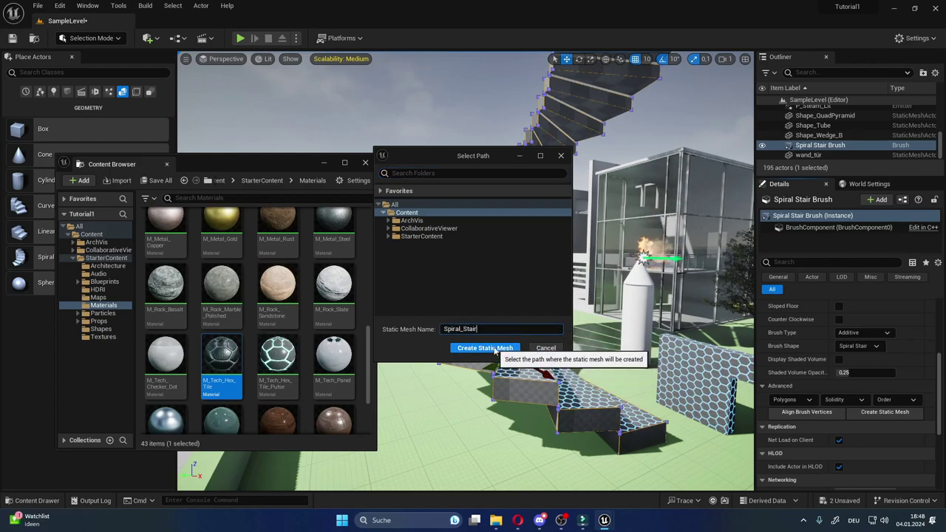
pyautogui.click(493, 350)
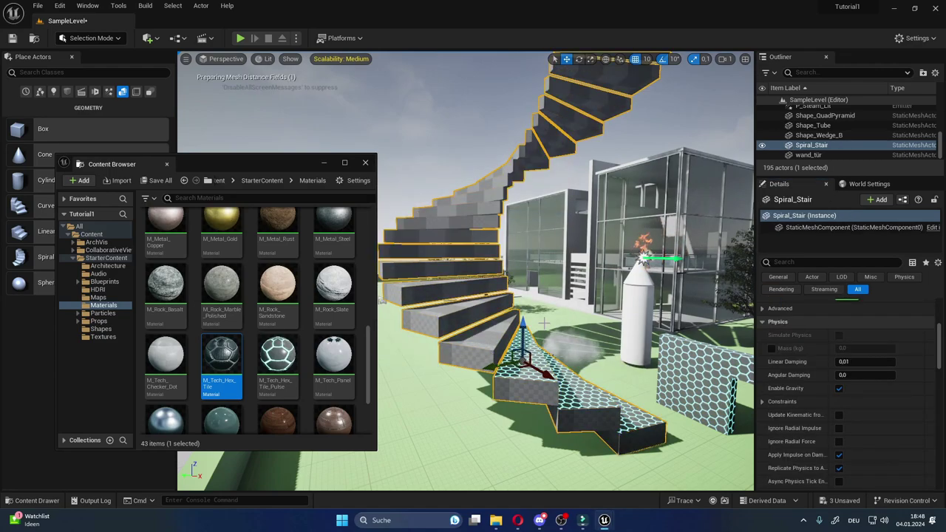
# Drop M_Rock_Sandstone onto the Spiral_Stair mesh and view it from another angle.
pyautogui.moveTo(393, 355); pyautogui.dragTo(392, 335)
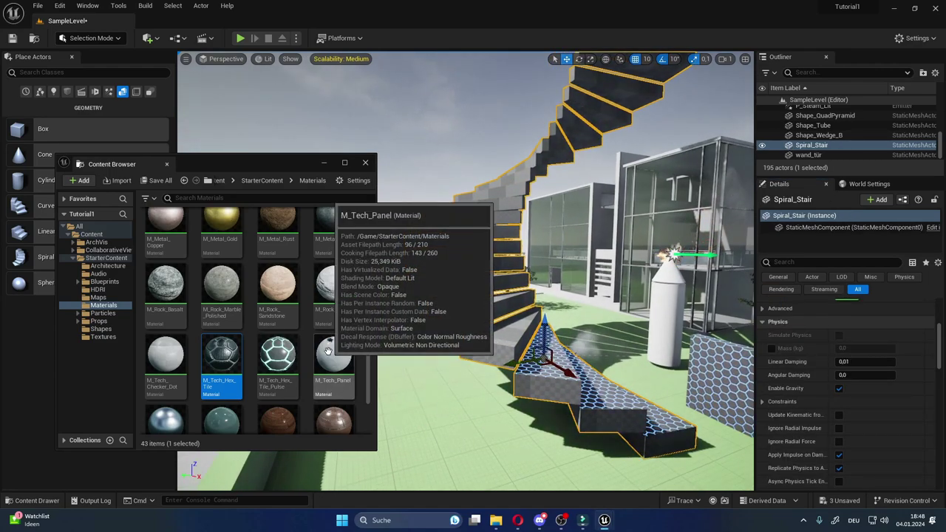
pyautogui.moveTo(472, 347)
pyautogui.mouseDown()
pyautogui.moveTo(471, 326)
pyautogui.moveTo(599, 354)
pyautogui.mouseUp()
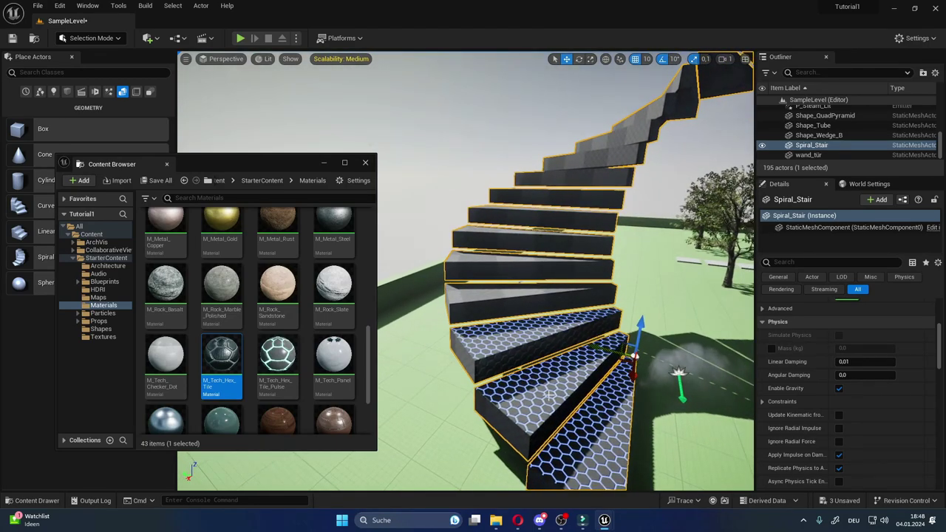
pyautogui.moveTo(277, 285)
pyautogui.mouseDown()
pyautogui.moveTo(614, 255)
pyautogui.moveTo(460, 262)
pyautogui.mouseUp()
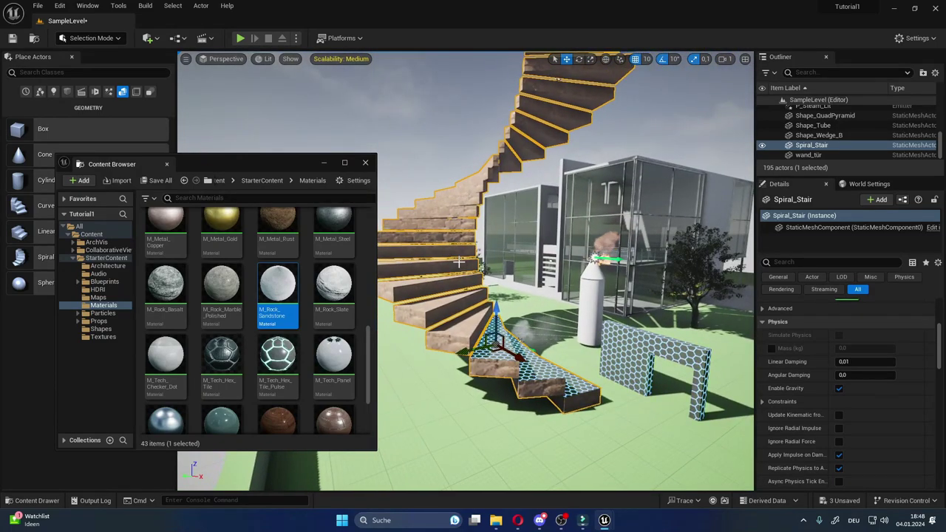
pyautogui.moveTo(473, 255); pyautogui.dragTo(517, 248)
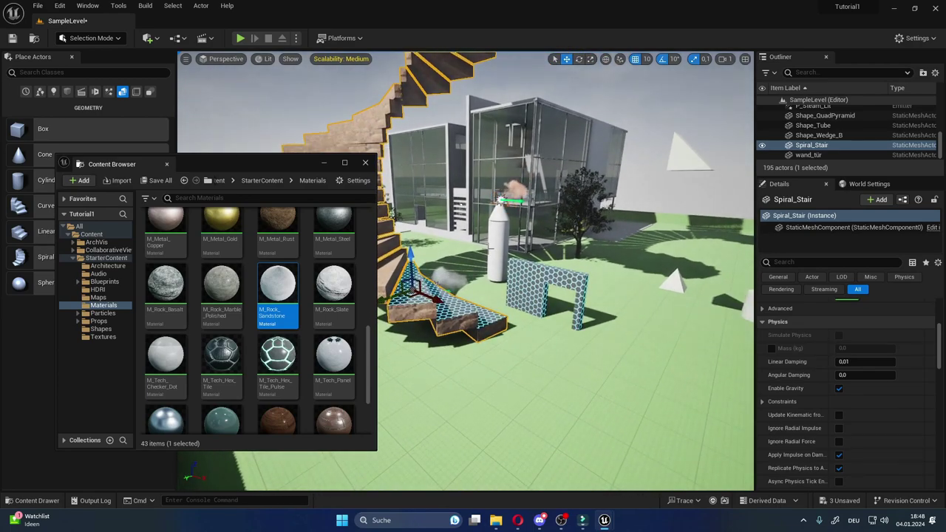
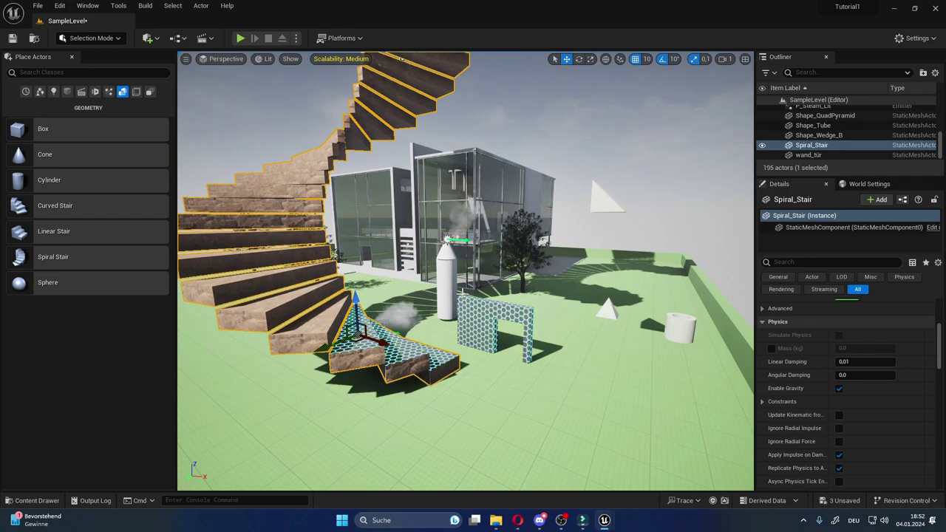
# Open the Unreal Marketplace from the Quick Add menu and bring the Epic Games launcher forward.
pyautogui.click(584, 453)
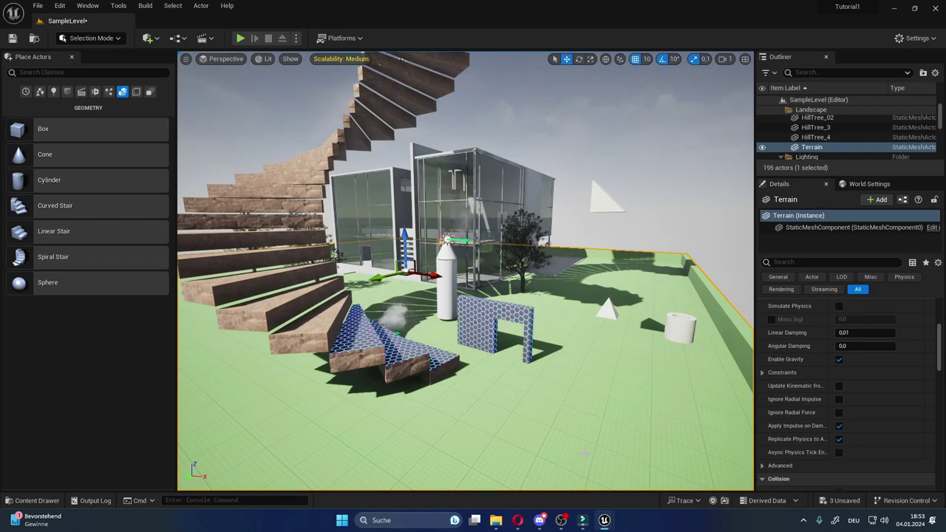
pyautogui.click(147, 38)
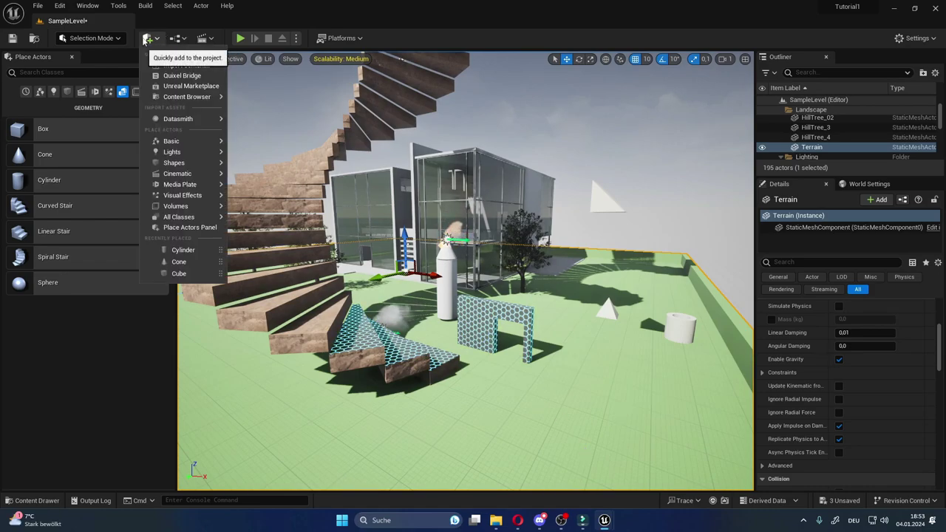
pyautogui.click(182, 87)
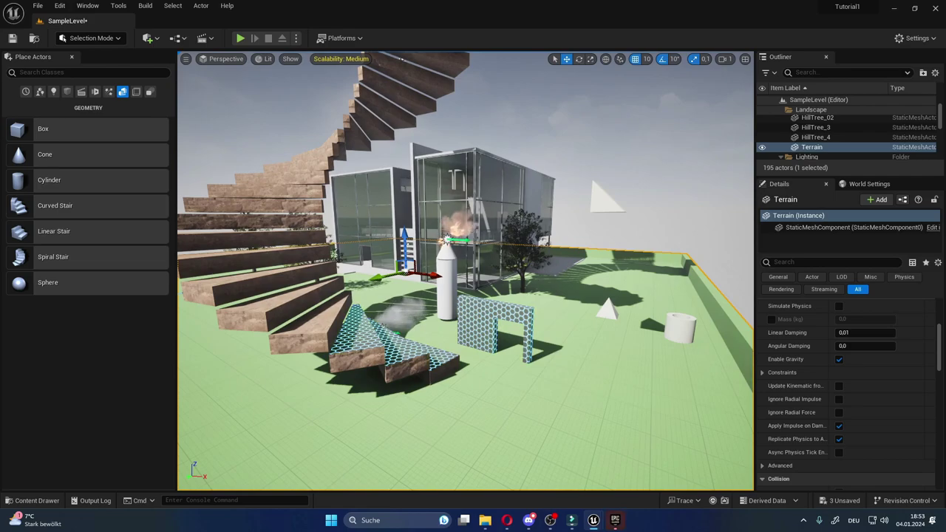
pyautogui.click(614, 520)
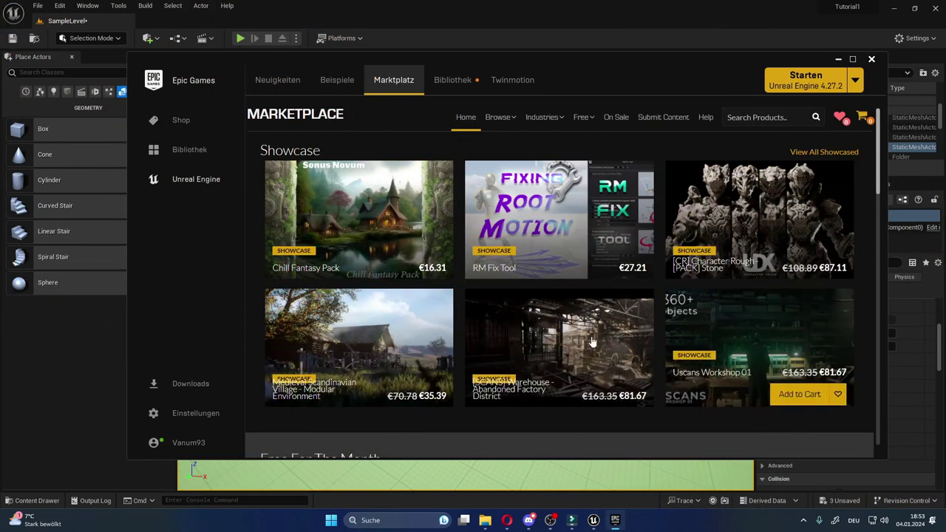
# Add Clouds & Skies, Gathering Resources, Line Of Sight, Ithris Cemetery and Fantasy Bundle to the cart.
pyautogui.scroll(-1, 641, 341)
pyautogui.scroll(-3, 642, 340)
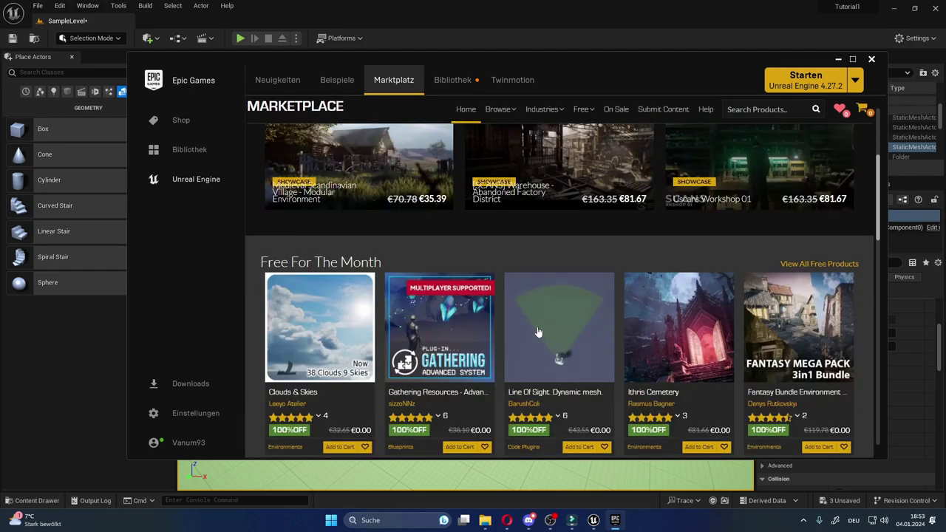
pyautogui.scroll(2, 661, 337)
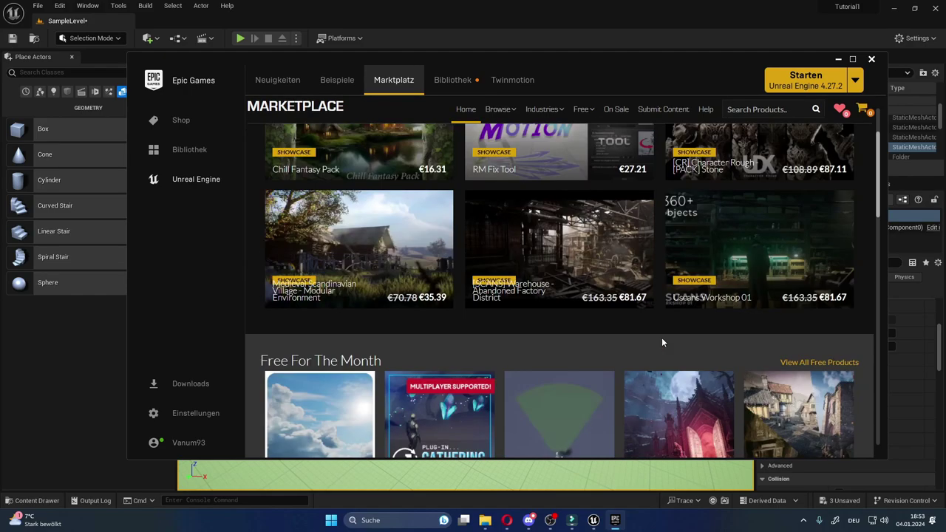
pyautogui.scroll(-2, 662, 337)
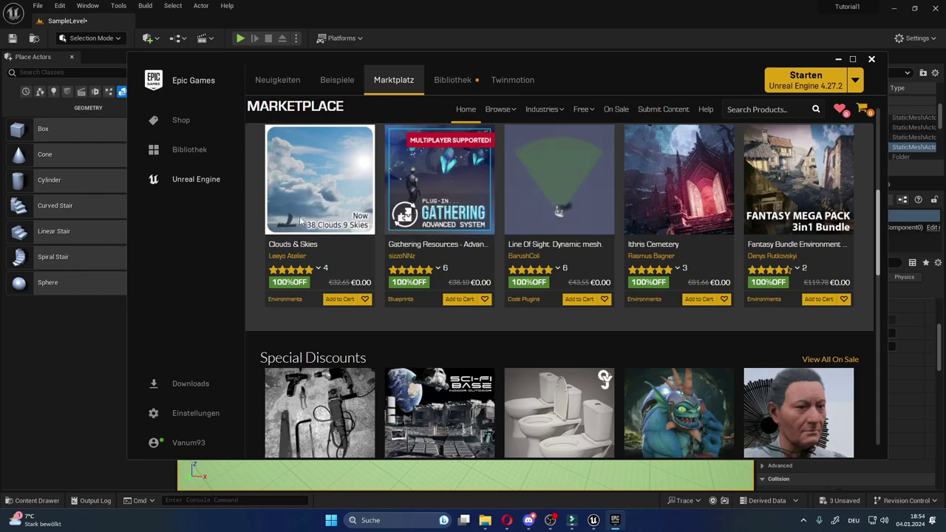
pyautogui.moveTo(325, 267)
pyautogui.click(346, 299)
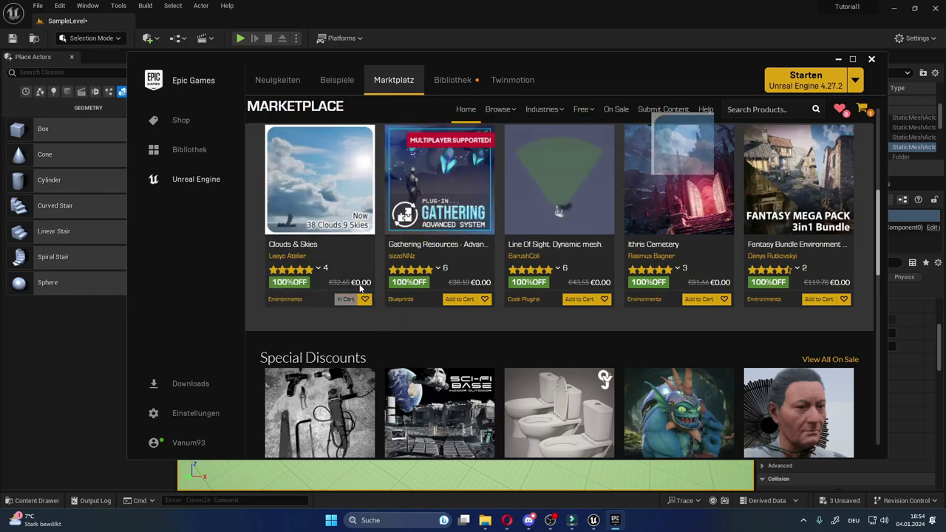
pyautogui.click(462, 304)
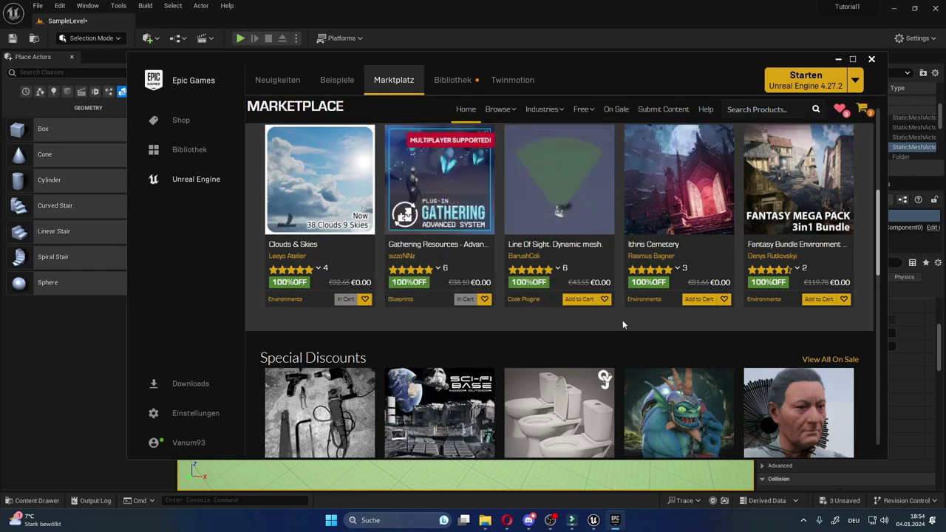
pyautogui.click(580, 299)
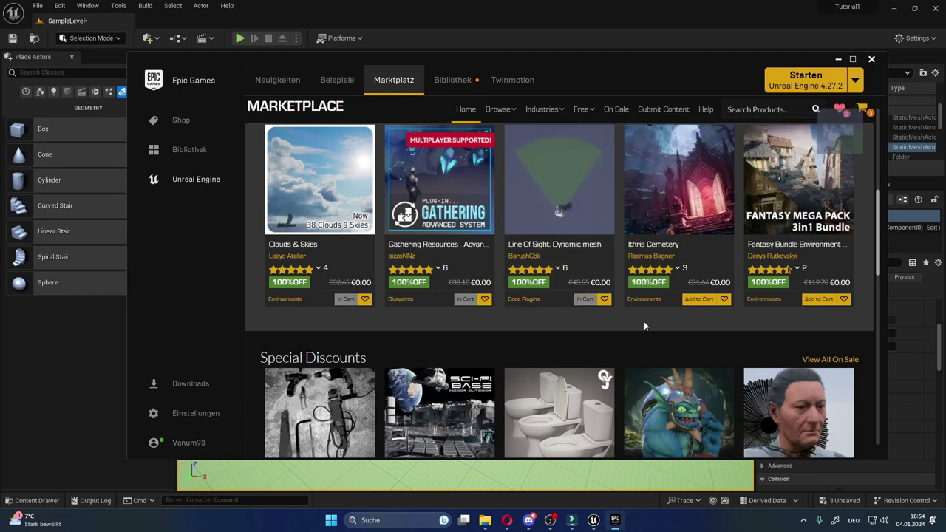
pyautogui.click(698, 301)
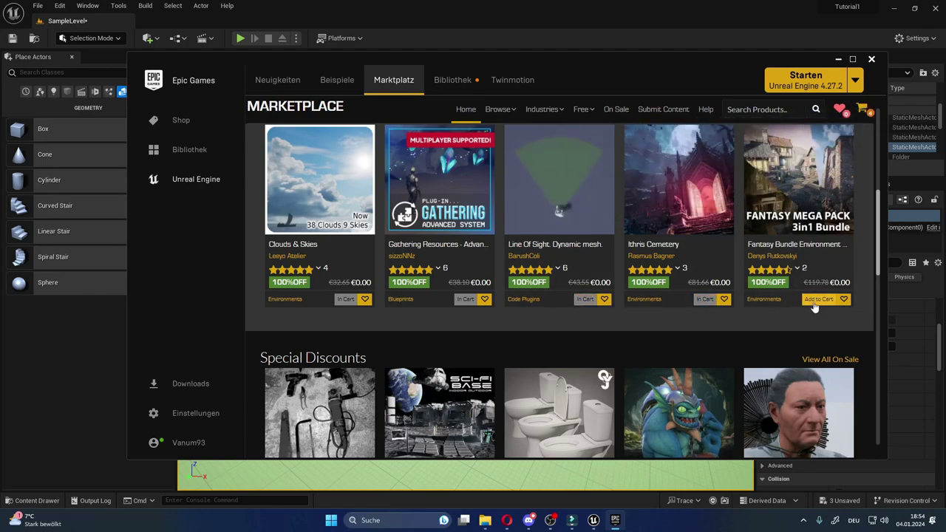
pyautogui.click(819, 309)
pyautogui.scroll(-2, 643, 296)
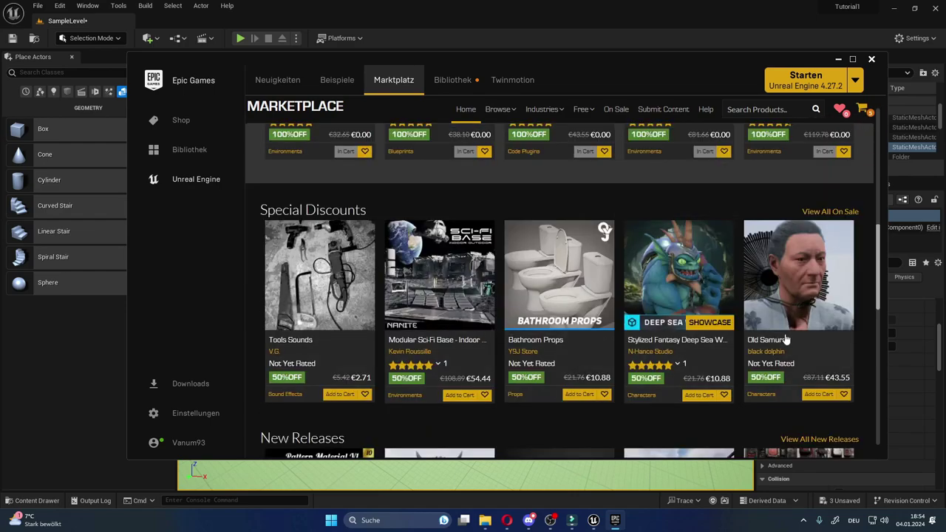
pyautogui.scroll(5, 644, 177)
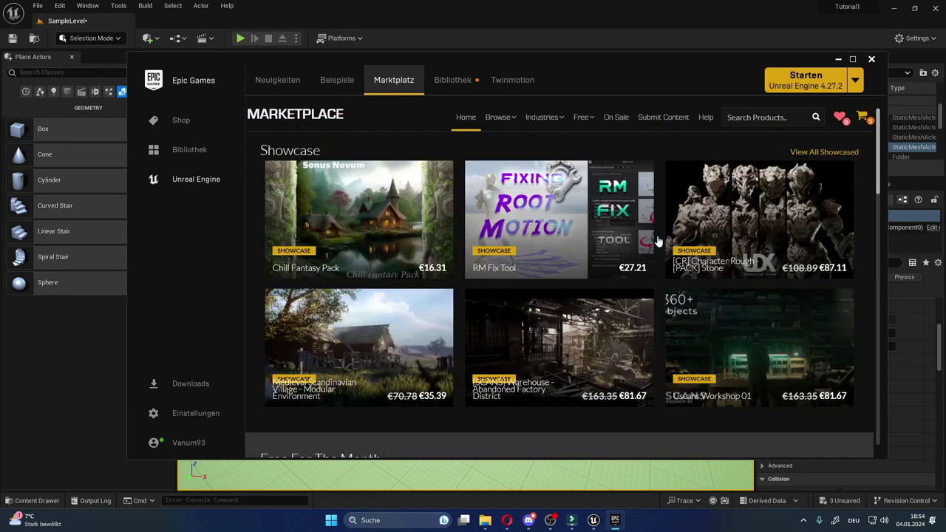
# List the free products and add NHA - Korean Stone Pagoda to the cart.
pyautogui.click(593, 120)
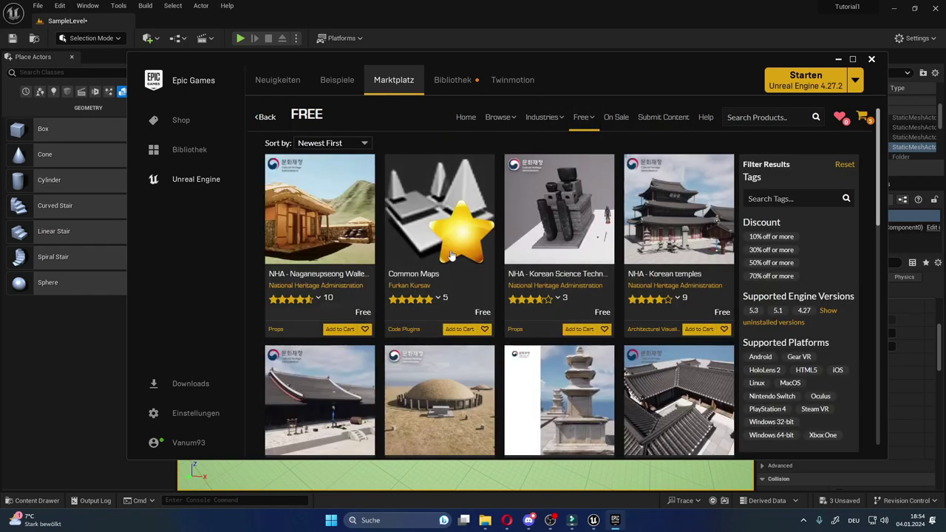
pyautogui.scroll(-3, 638, 301)
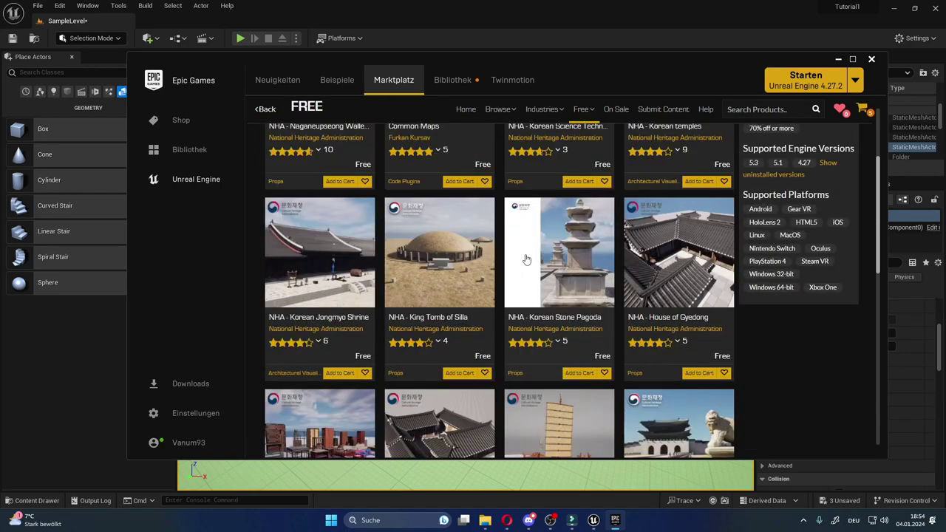
pyautogui.scroll(-1, 618, 310)
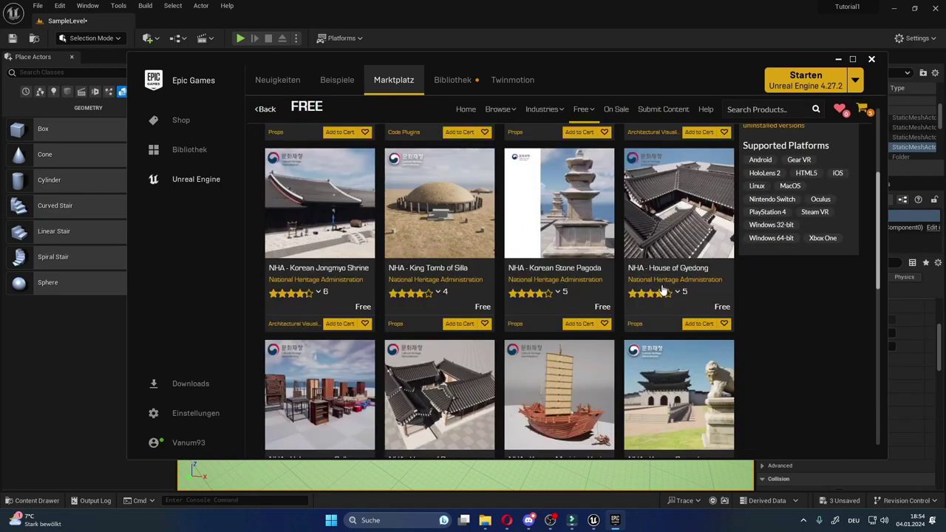
pyautogui.click(604, 324)
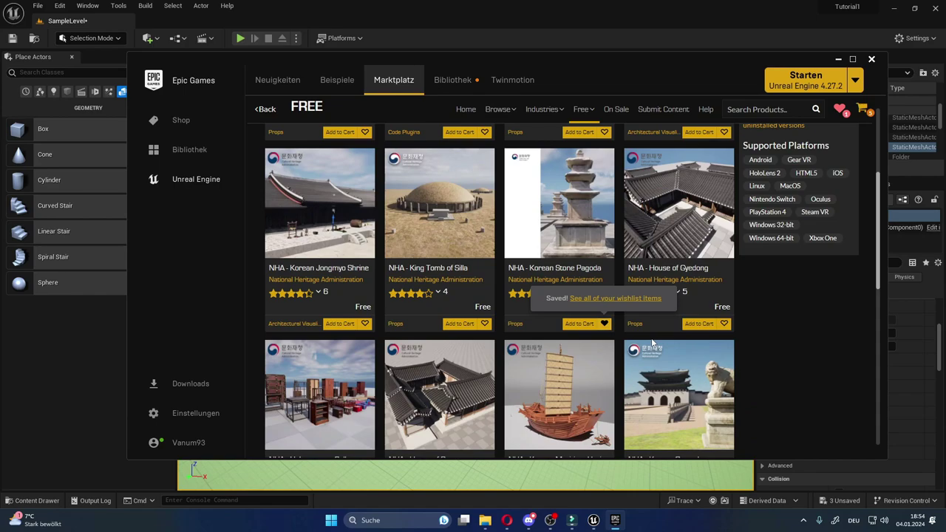
pyautogui.click(604, 324)
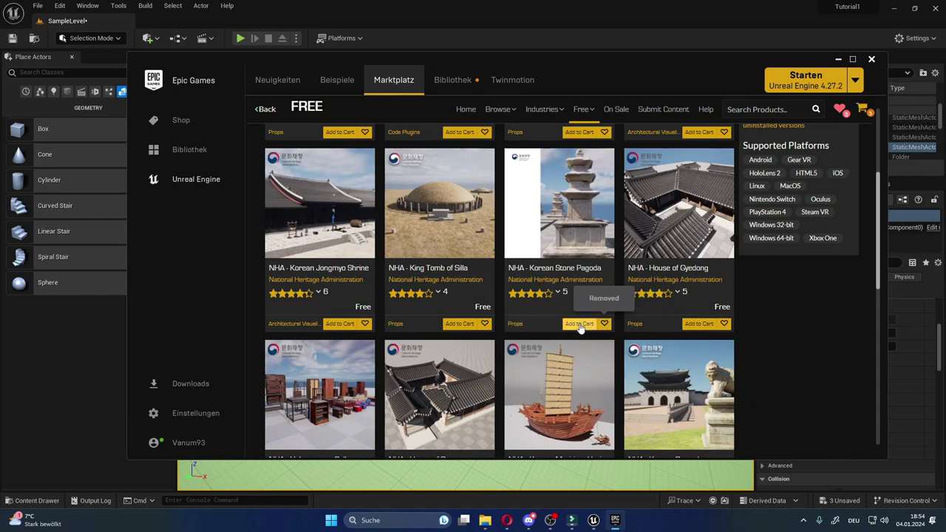
pyautogui.click(581, 325)
# Add NHA - UnhyeongungCollect to the cart and review the seven cart items.
pyautogui.scroll(-5, 444, 311)
pyautogui.scroll(3, 459, 288)
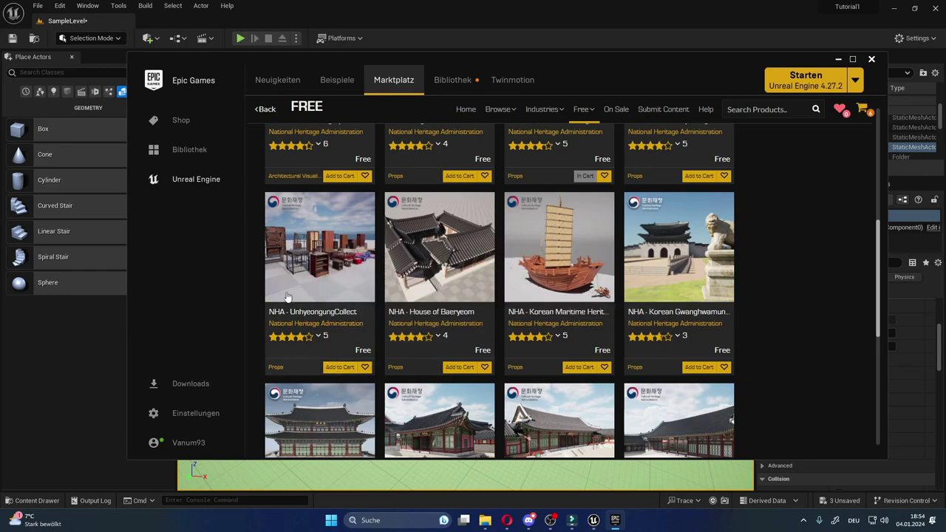
pyautogui.click(341, 367)
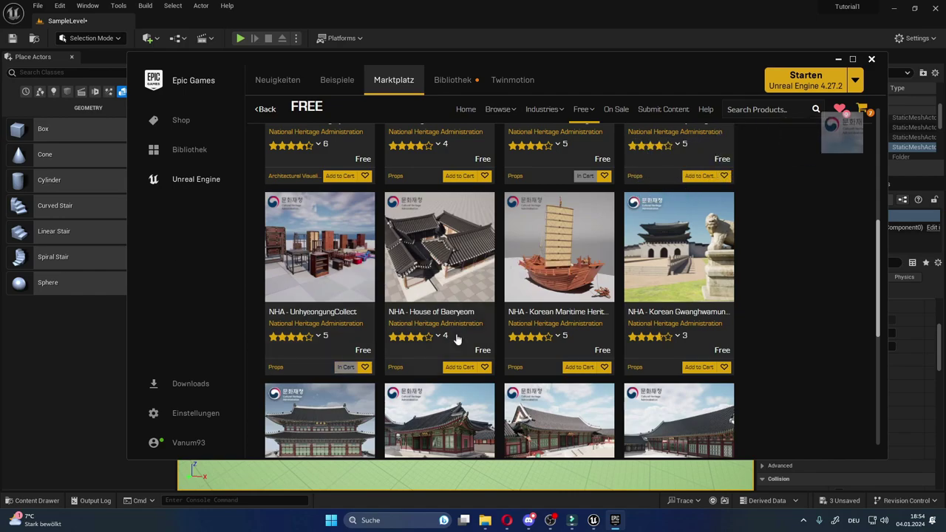
pyautogui.scroll(-2, 456, 337)
pyautogui.scroll(-3, 456, 338)
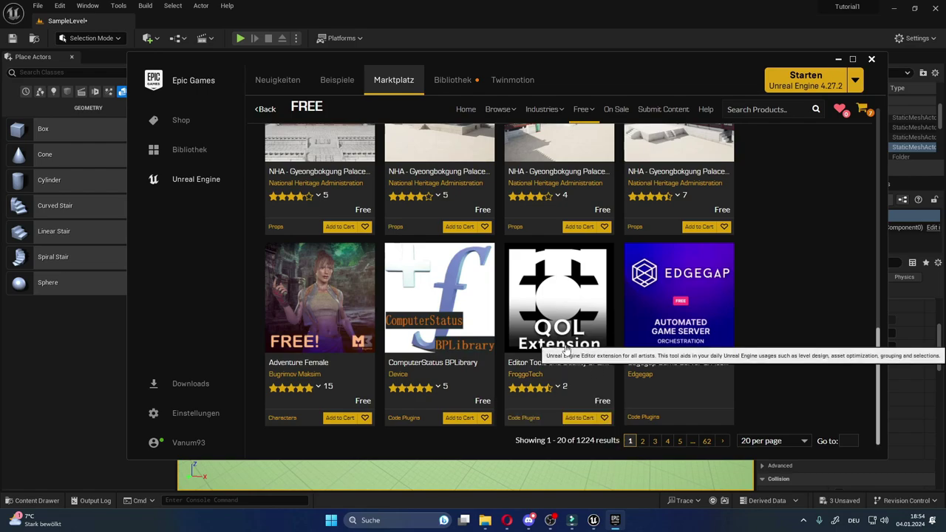
pyautogui.moveTo(605, 408)
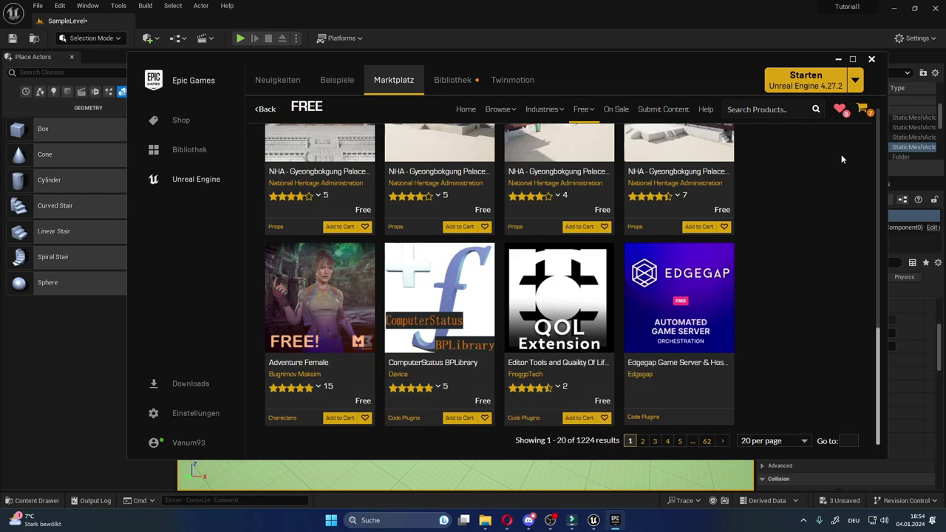
pyautogui.click(862, 111)
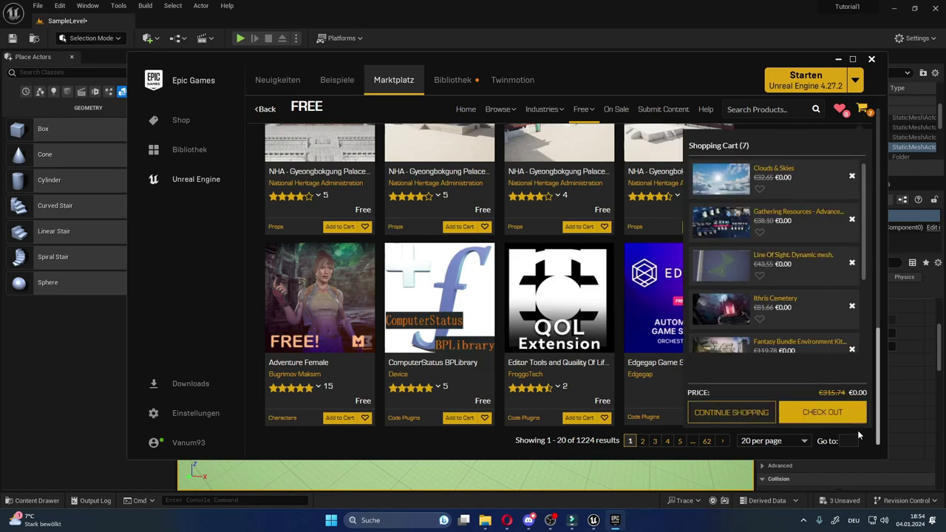
# Check out and submit the seven-item €0.00 order, accepting the withdrawal terms.
pyautogui.click(810, 418)
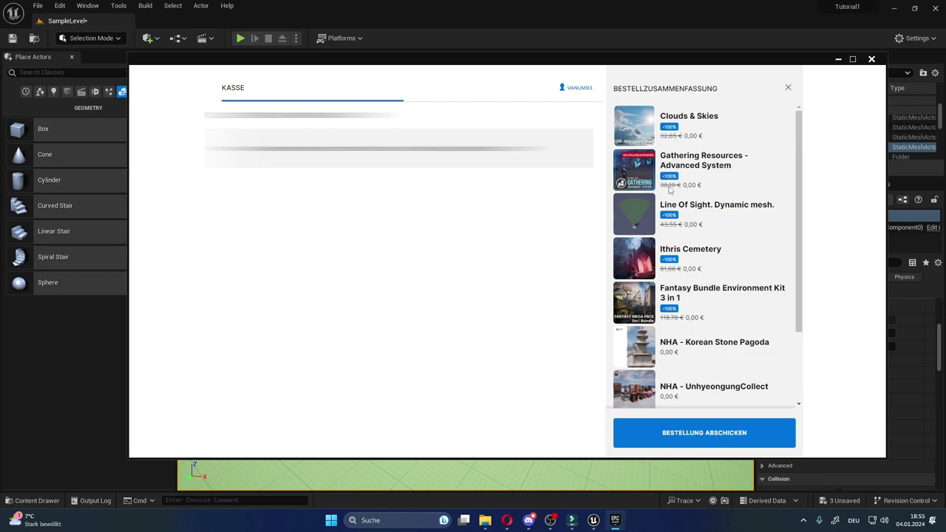
pyautogui.click(690, 435)
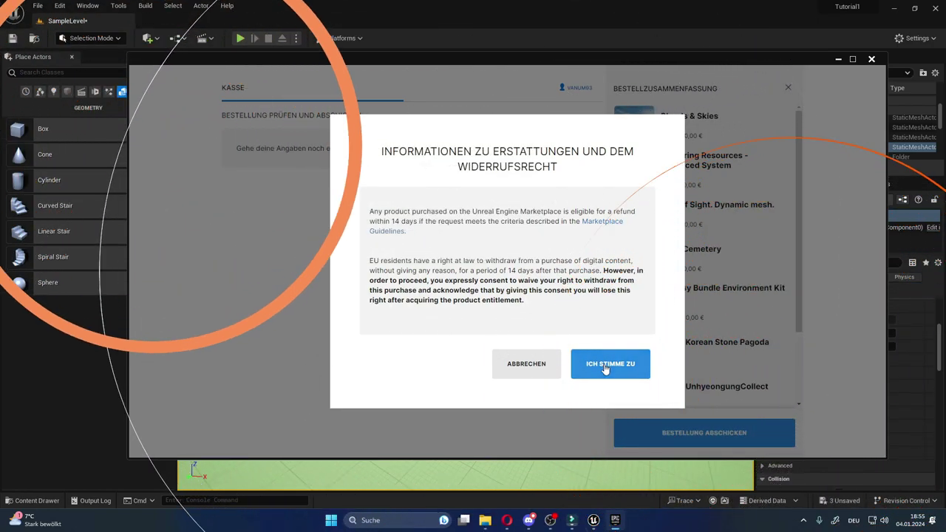
pyautogui.click(605, 367)
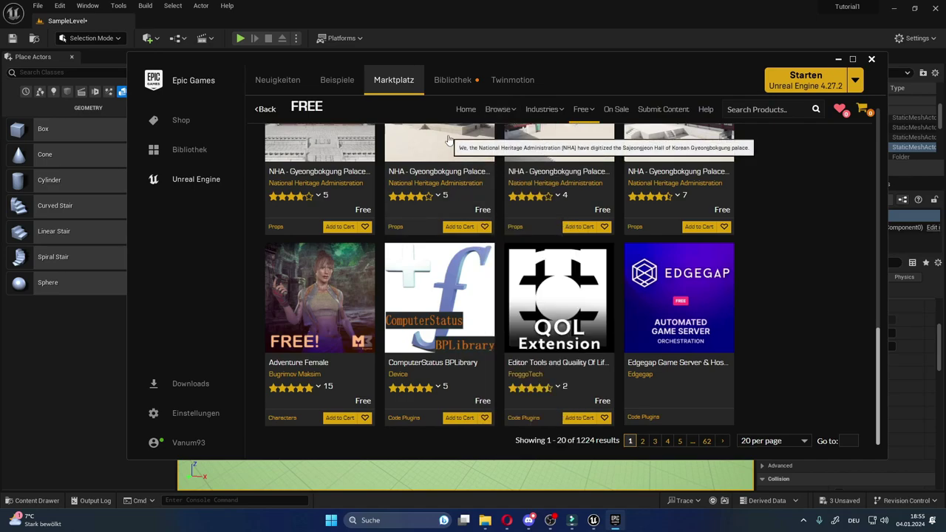
pyautogui.click(436, 82)
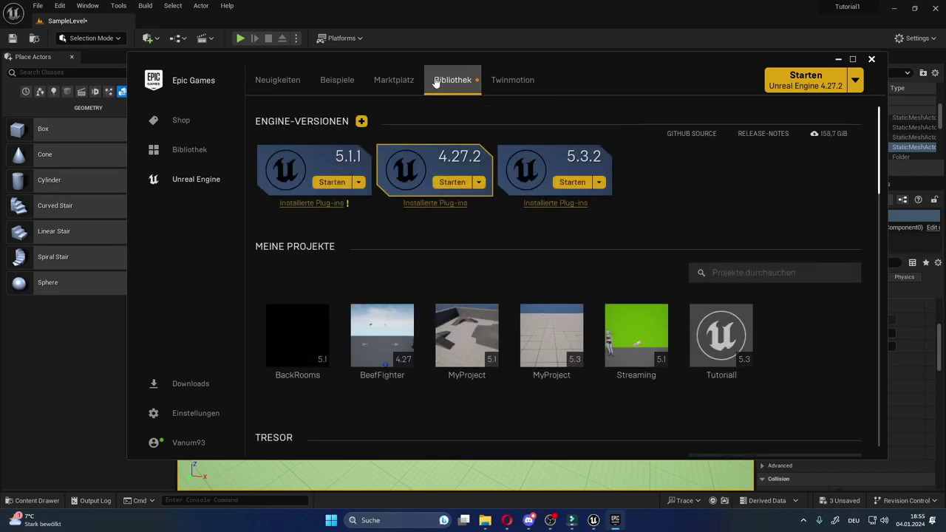
pyautogui.scroll(-1, 419, 260)
pyautogui.scroll(-2, 419, 260)
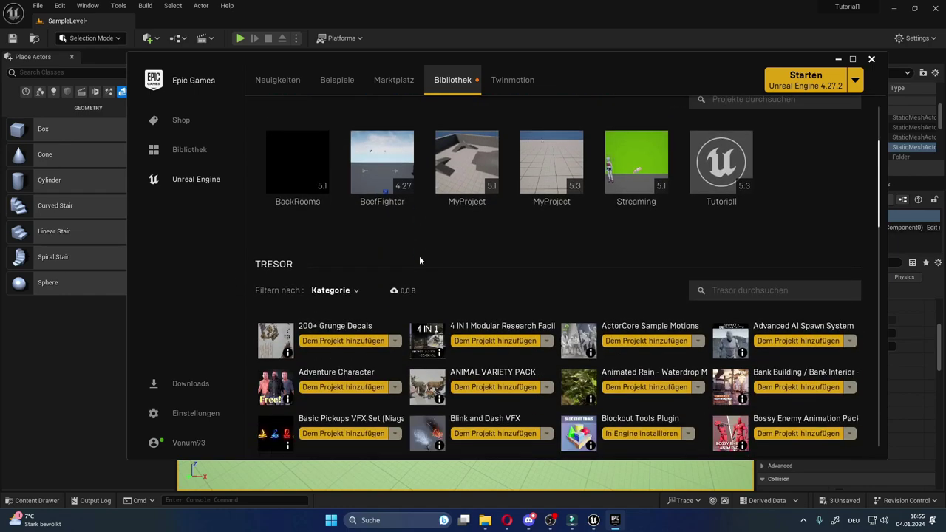
pyautogui.scroll(-2, 419, 260)
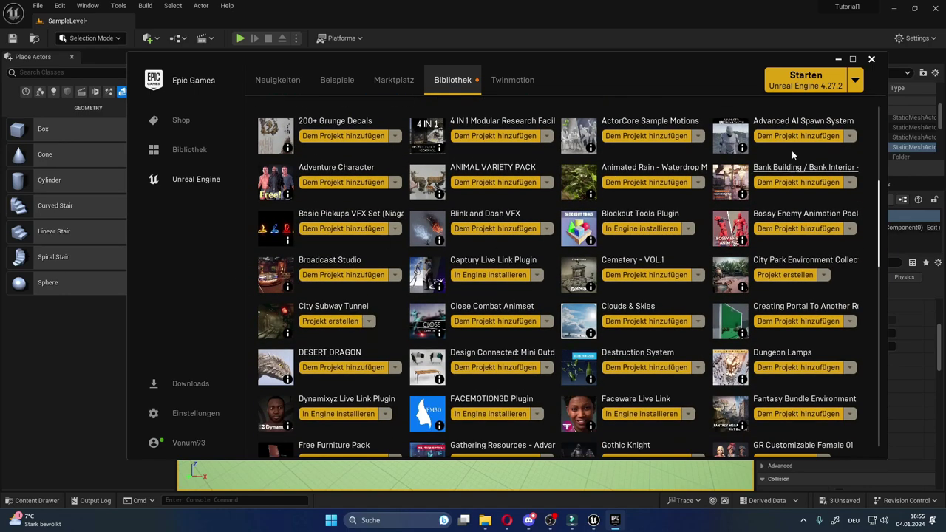
pyautogui.scroll(-2, 652, 235)
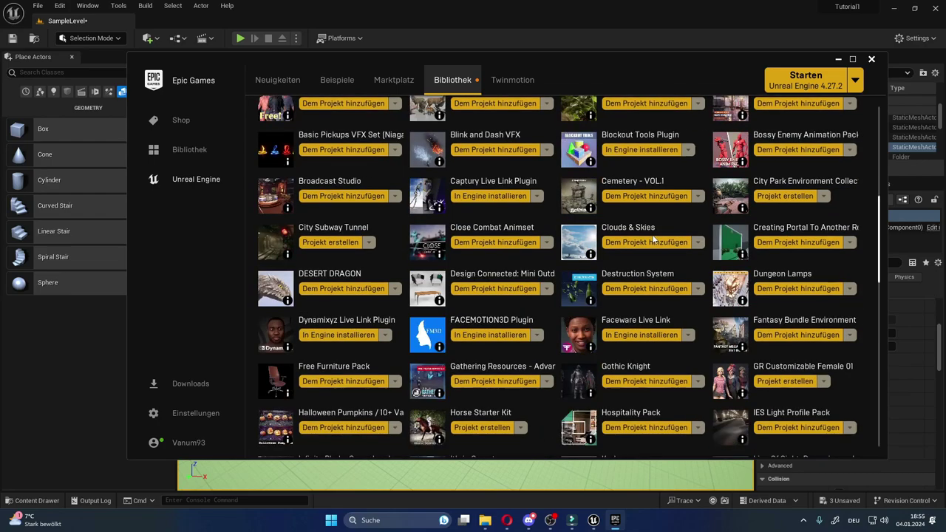
pyautogui.scroll(-1, 652, 235)
pyautogui.scroll(-2, 652, 235)
pyautogui.scroll(-1, 652, 236)
pyautogui.scroll(-3, 653, 236)
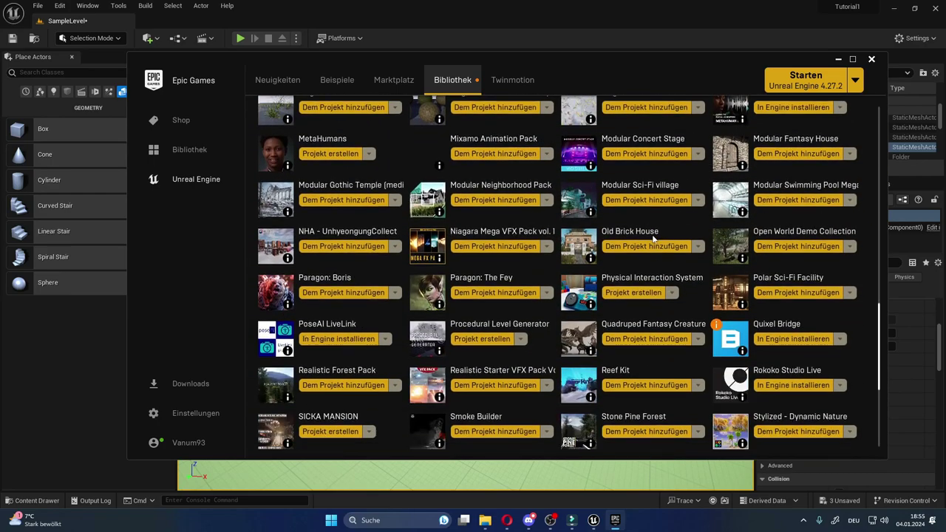
pyautogui.scroll(-1, 652, 237)
pyautogui.scroll(-1, 653, 236)
pyautogui.scroll(-1, 652, 234)
pyautogui.scroll(2, 652, 234)
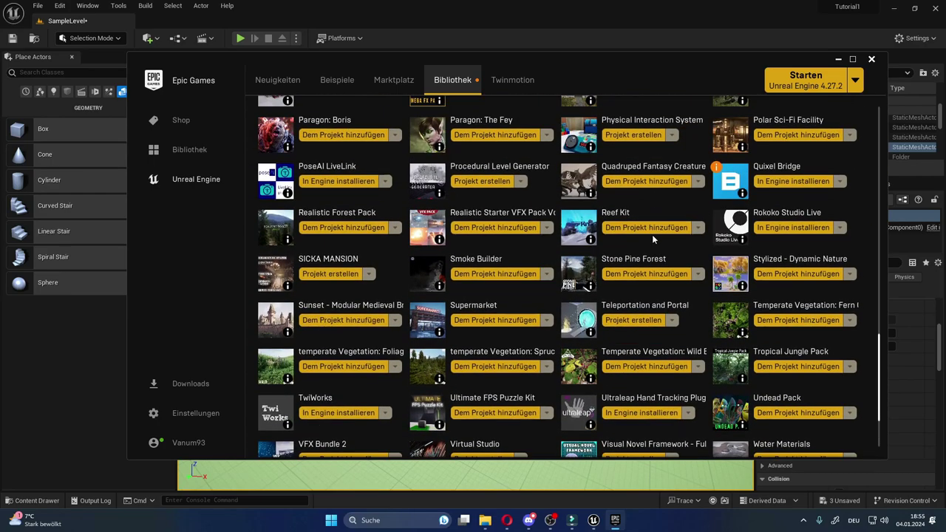
pyautogui.scroll(2, 652, 235)
pyautogui.scroll(2, 652, 237)
pyautogui.scroll(1, 653, 238)
pyautogui.scroll(2, 654, 238)
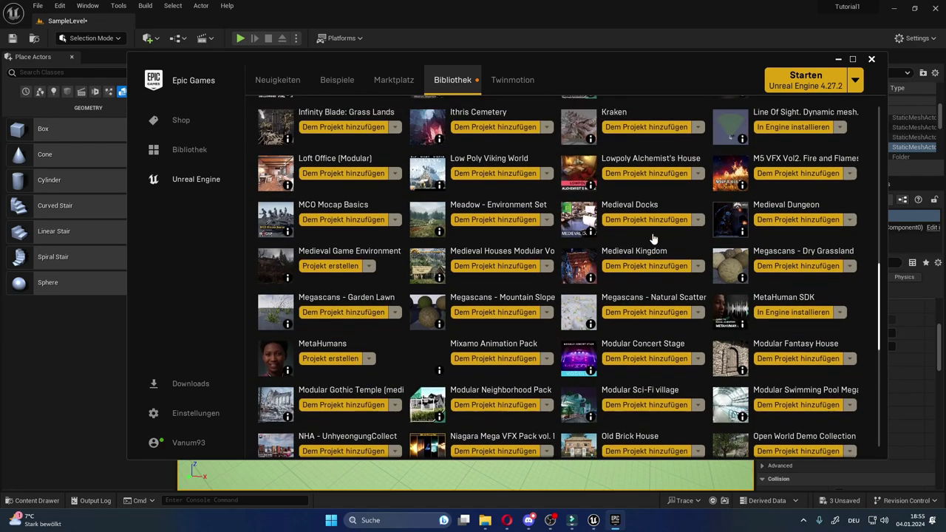
pyautogui.scroll(1, 653, 238)
pyautogui.scroll(2, 653, 239)
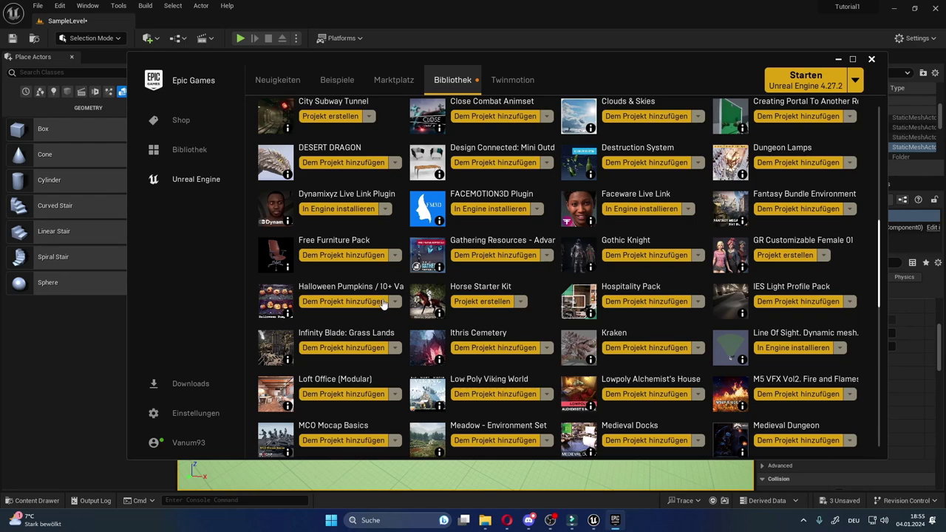
# Add the Halloween Pumpkins pack to the Tutorial1 project.
pyautogui.click(330, 309)
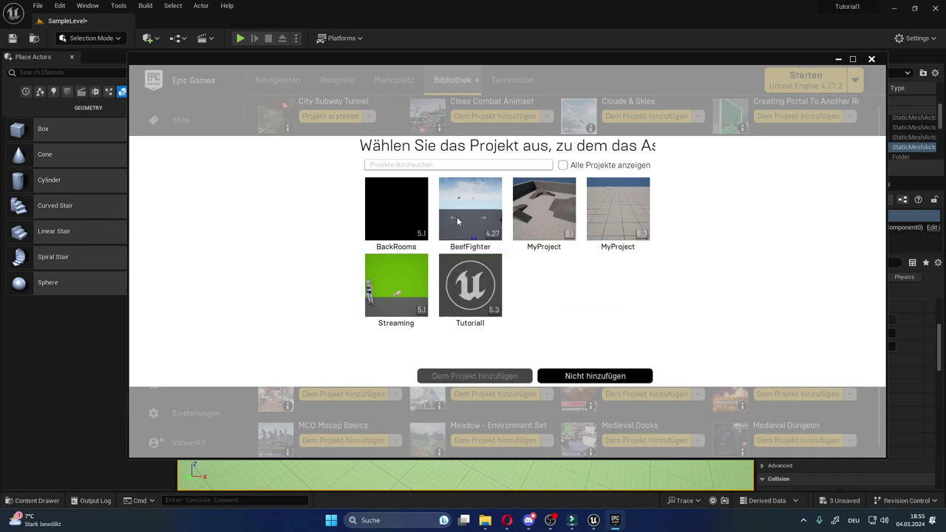
pyautogui.click(477, 292)
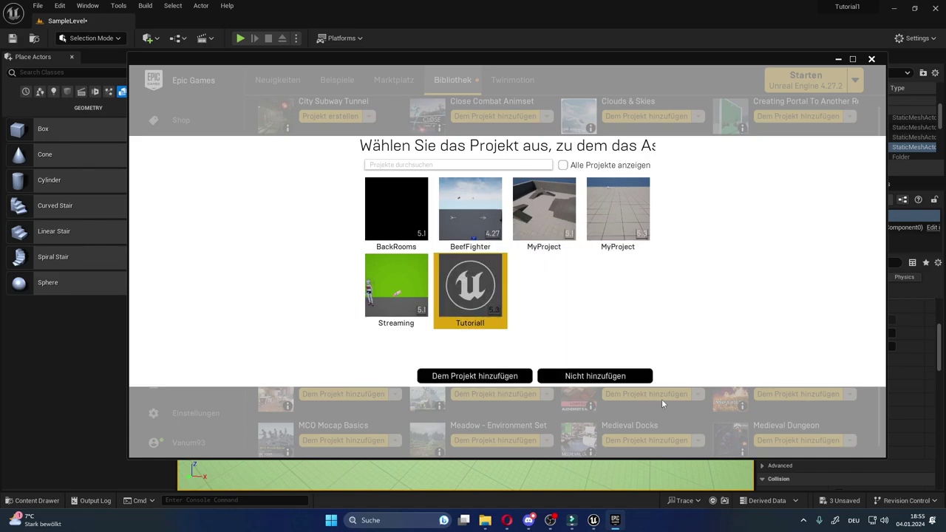
pyautogui.click(474, 376)
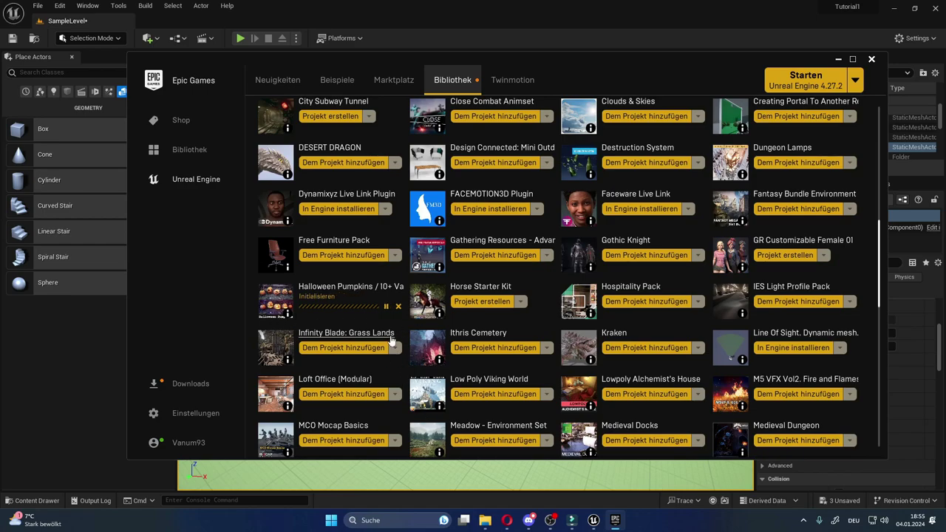
# Add the Free Furniture Pack to the Tutorial1 project.
pyautogui.scroll(1, 391, 338)
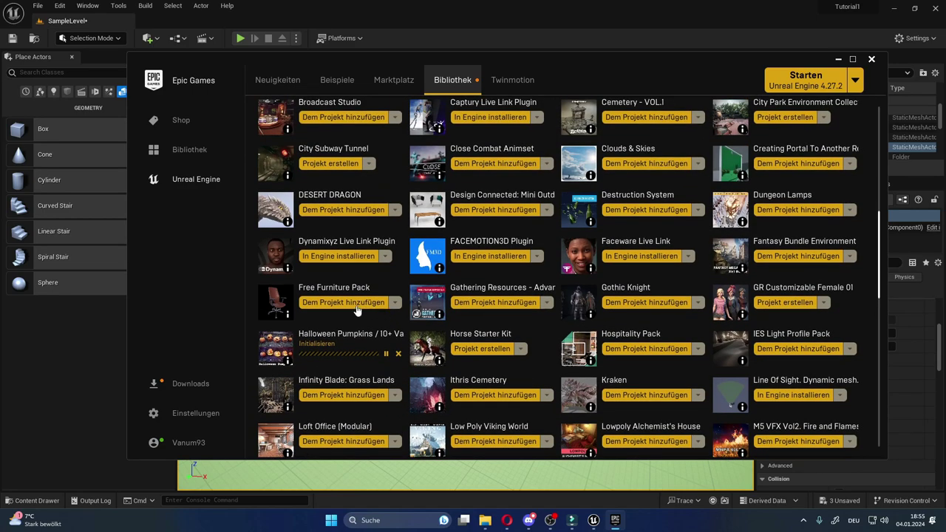
pyautogui.click(357, 303)
pyautogui.click(459, 284)
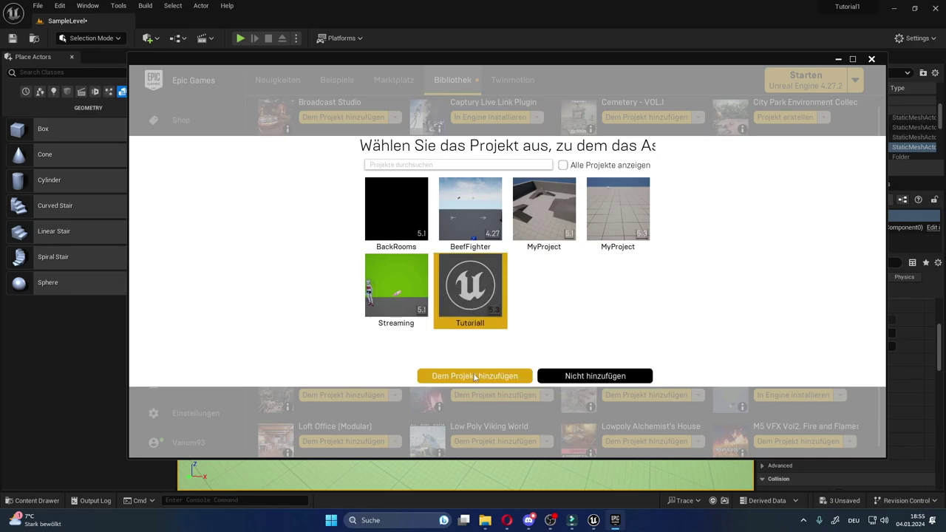
pyautogui.click(475, 376)
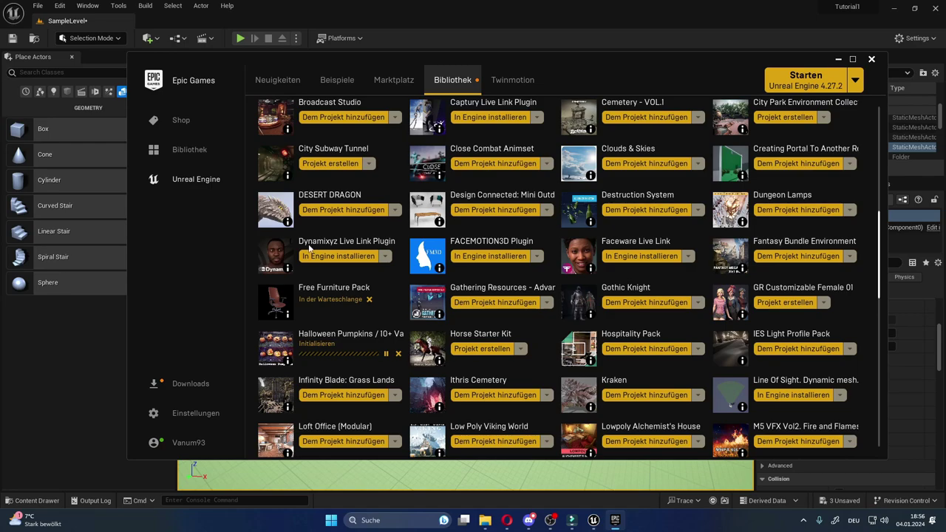
pyautogui.scroll(1, 546, 293)
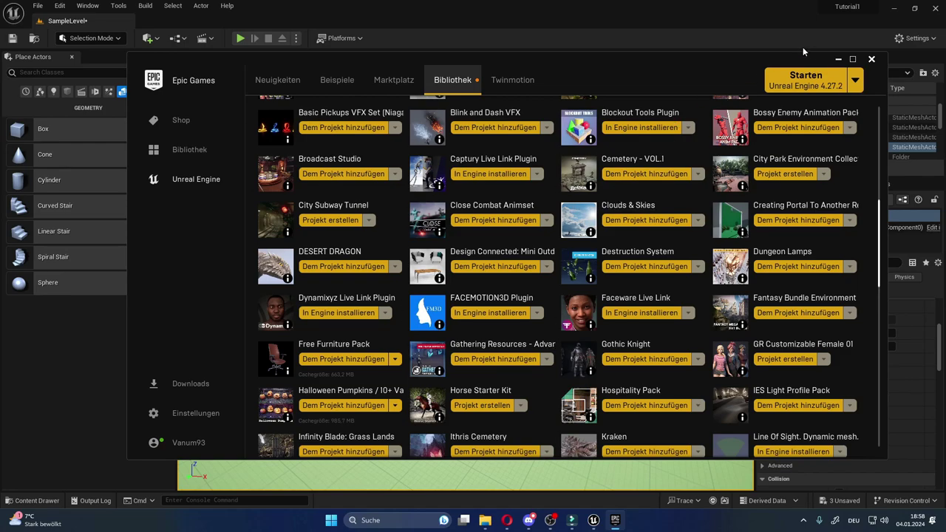
# Close the Epic Games launcher and open Quixel Bridge from the Quick Add menu.
pyautogui.click(869, 59)
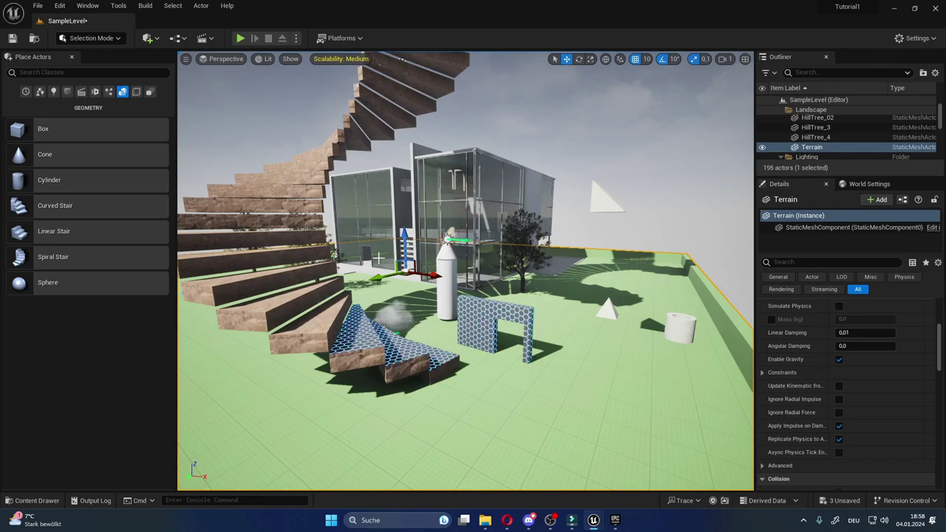
pyautogui.click(155, 41)
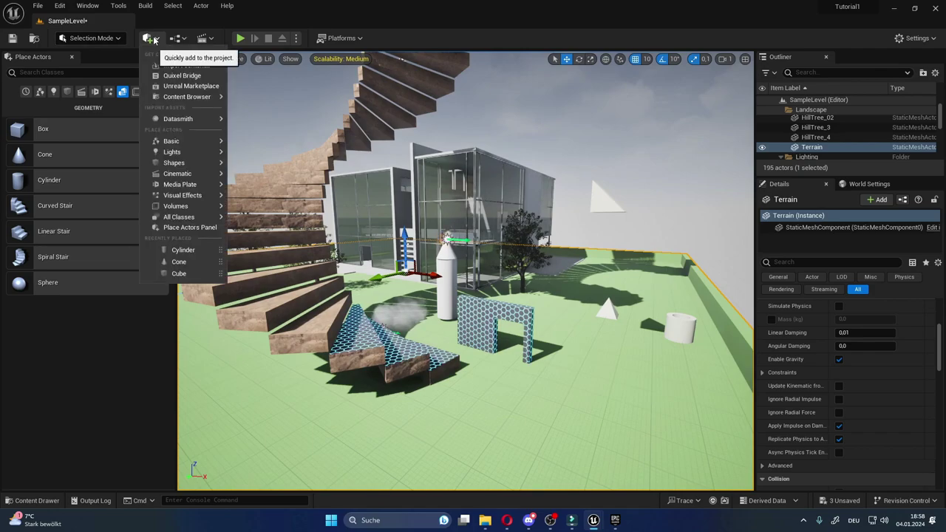
pyautogui.click(174, 76)
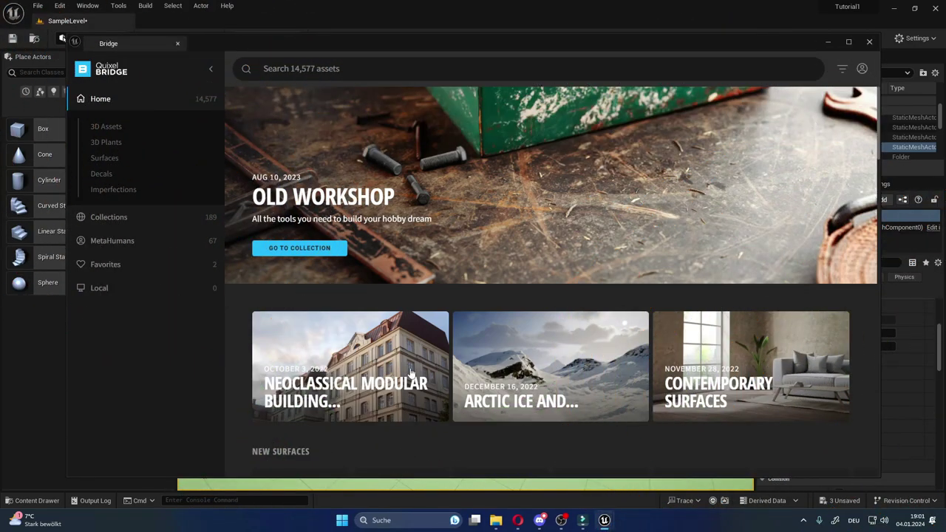
pyautogui.click(863, 72)
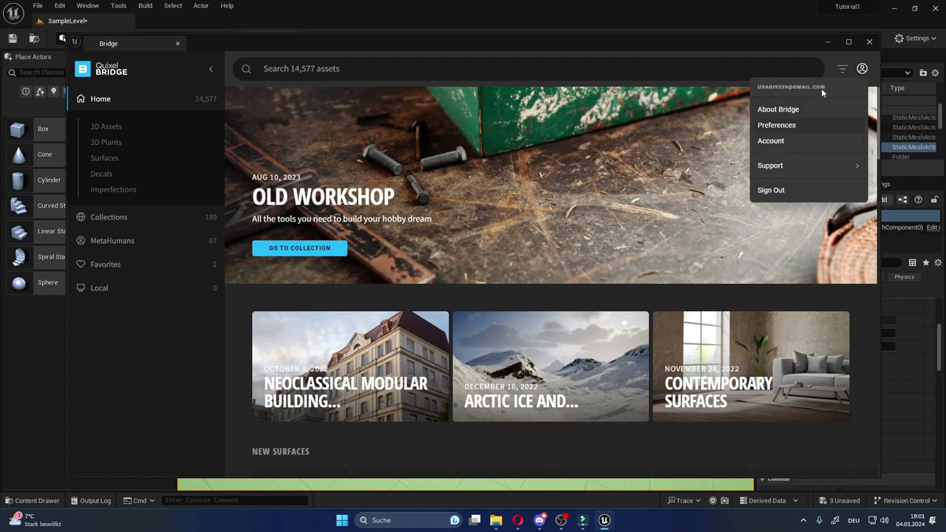
pyautogui.click(863, 69)
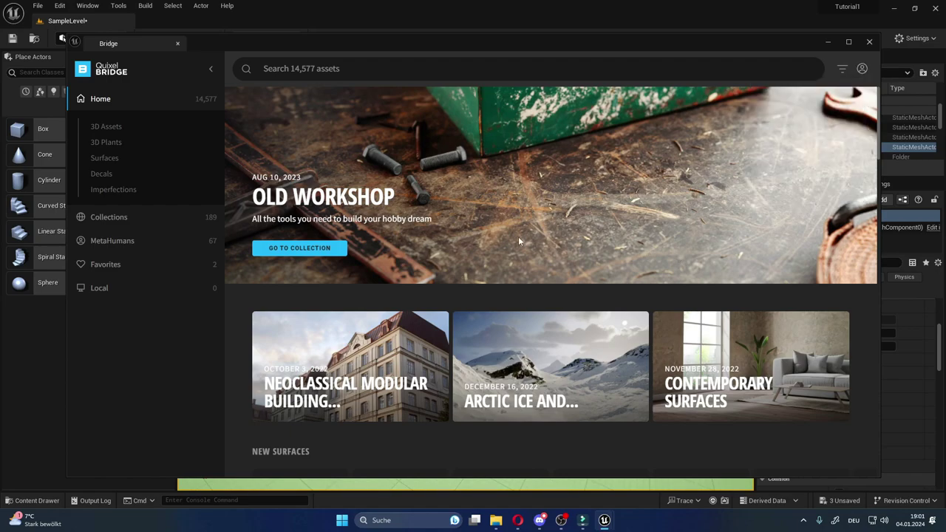
pyautogui.scroll(-5, 518, 236)
pyautogui.scroll(-1, 479, 248)
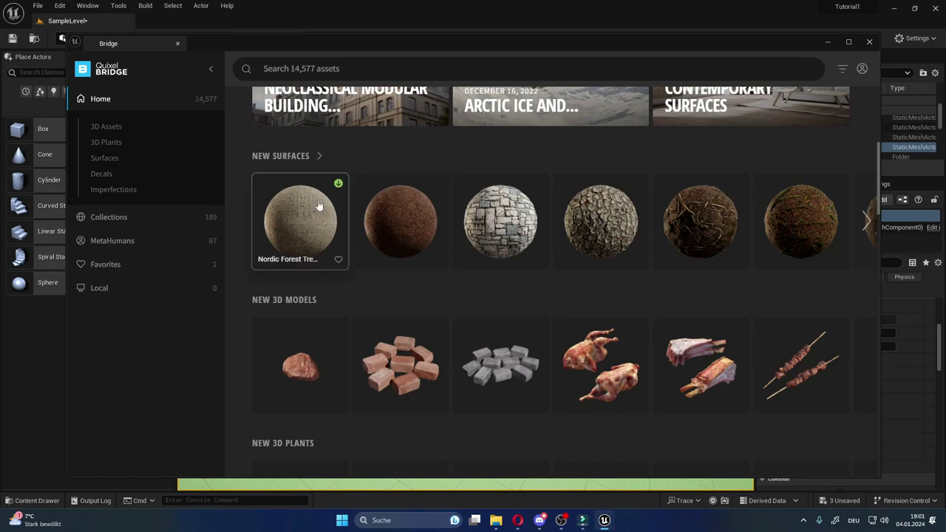
pyautogui.scroll(-1, 275, 377)
pyautogui.scroll(-1, 275, 377)
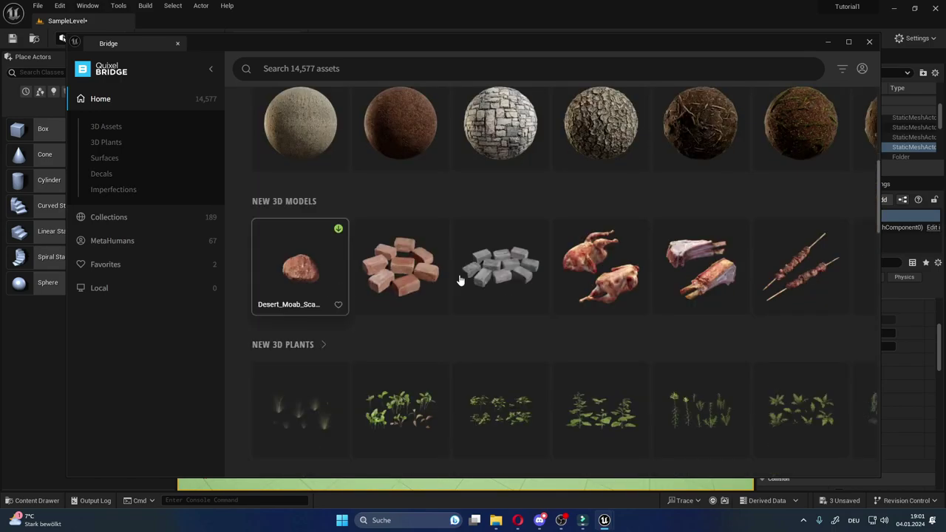
pyautogui.scroll(-5, 607, 306)
pyautogui.scroll(-2, 560, 317)
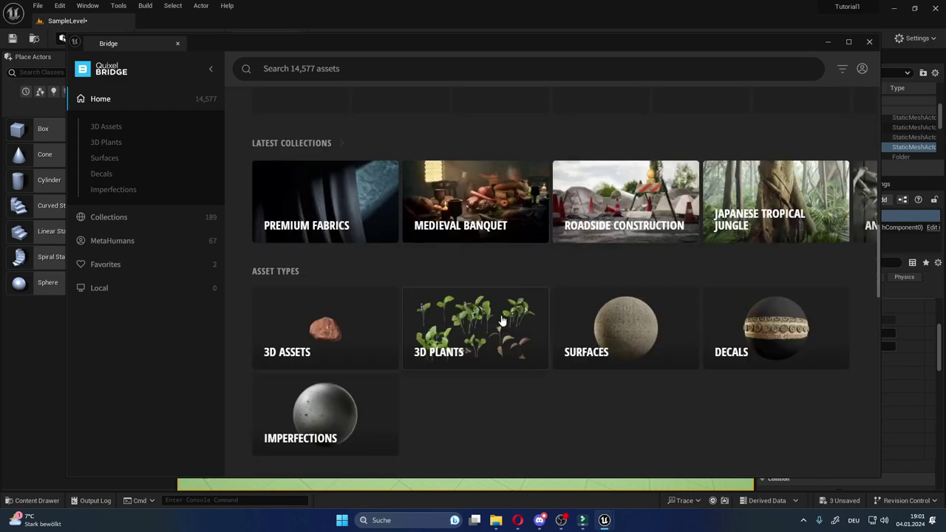
pyautogui.scroll(-2, 501, 320)
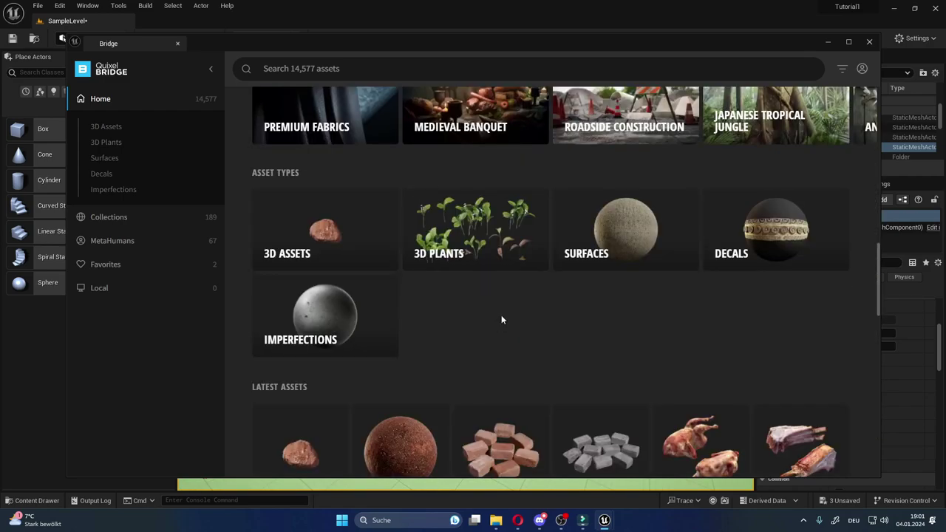
pyautogui.scroll(-3, 502, 320)
pyautogui.scroll(-2, 502, 320)
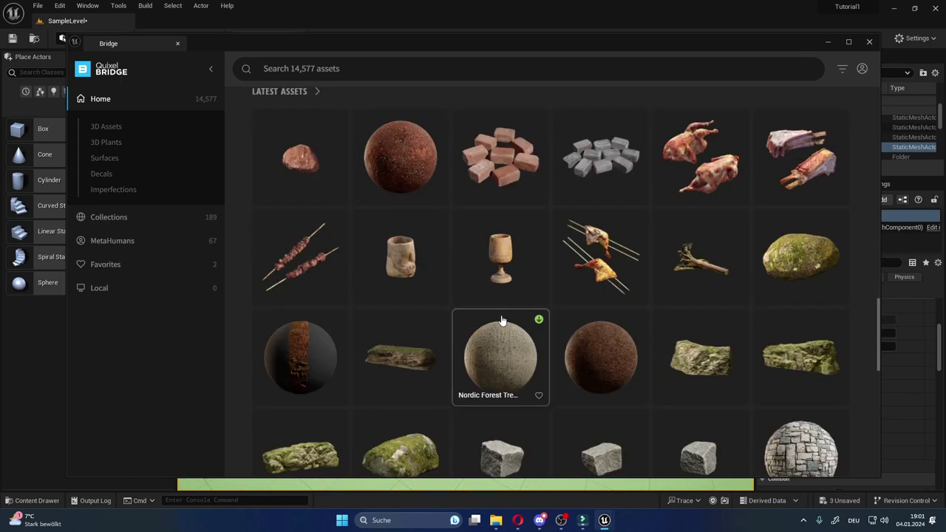
pyautogui.scroll(-1, 502, 320)
pyautogui.scroll(-2, 501, 320)
pyautogui.scroll(-2, 501, 320)
pyautogui.scroll(-3, 501, 320)
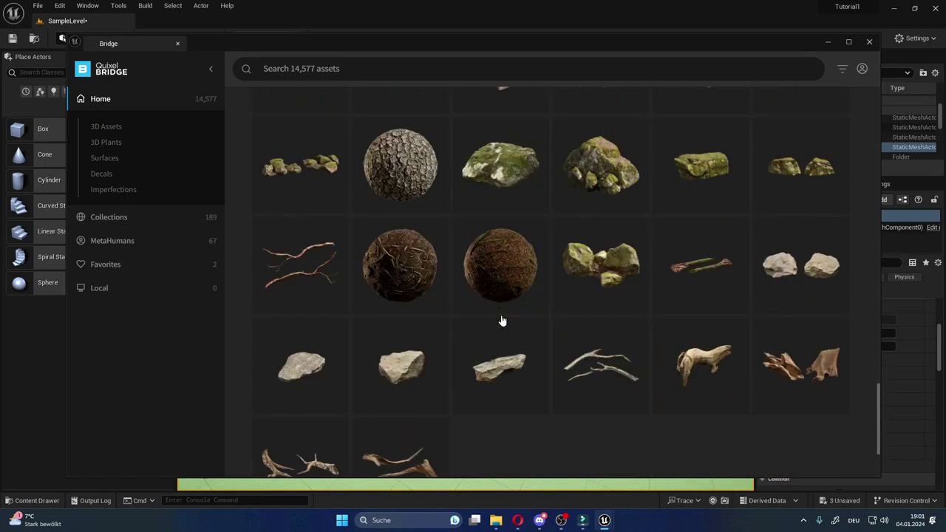
pyautogui.scroll(-2, 502, 320)
pyautogui.scroll(-3, 501, 320)
pyautogui.scroll(-3, 447, 290)
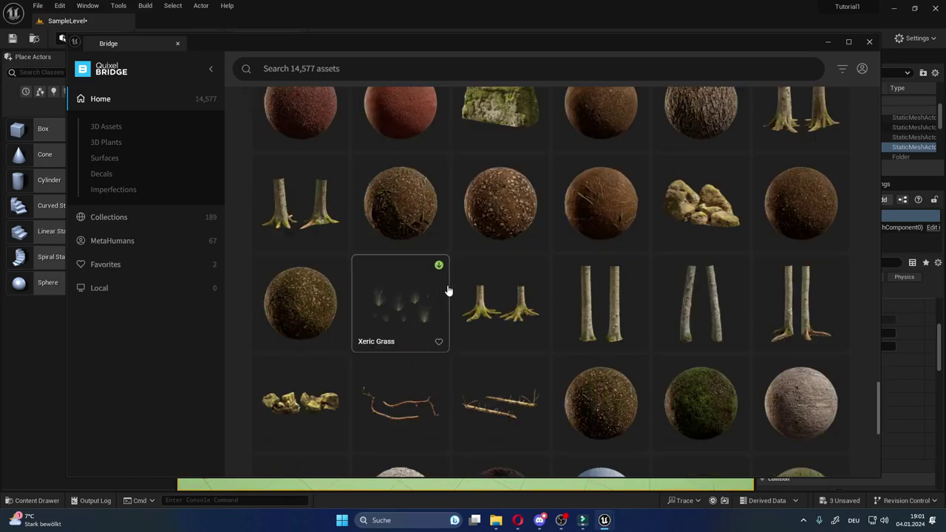
pyautogui.scroll(-2, 447, 291)
pyautogui.scroll(-2, 448, 290)
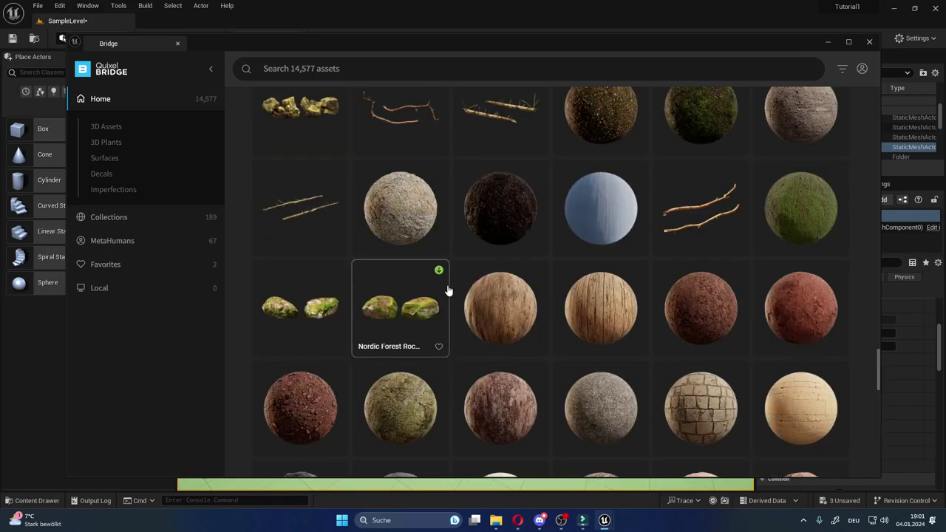
pyautogui.scroll(-2, 447, 290)
pyautogui.scroll(-3, 447, 291)
pyautogui.scroll(-4, 447, 291)
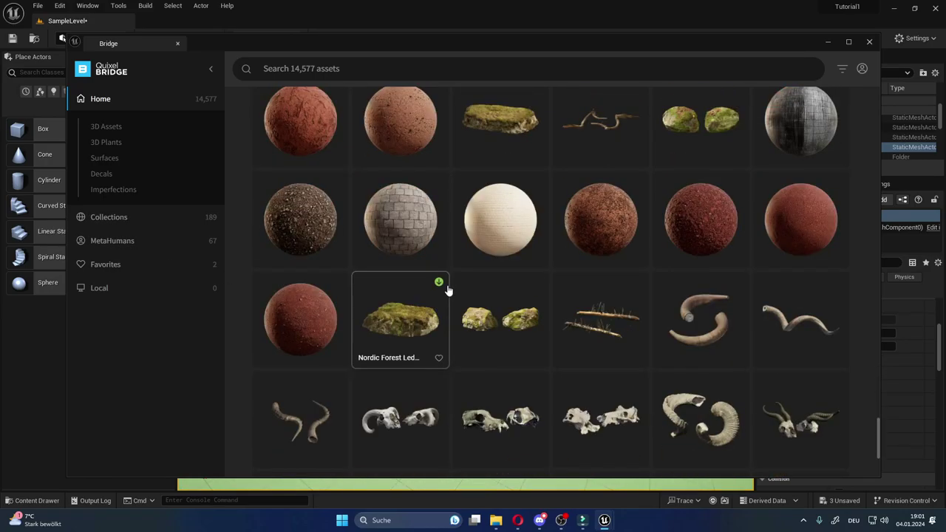
pyautogui.scroll(-4, 447, 291)
pyautogui.scroll(-1, 447, 291)
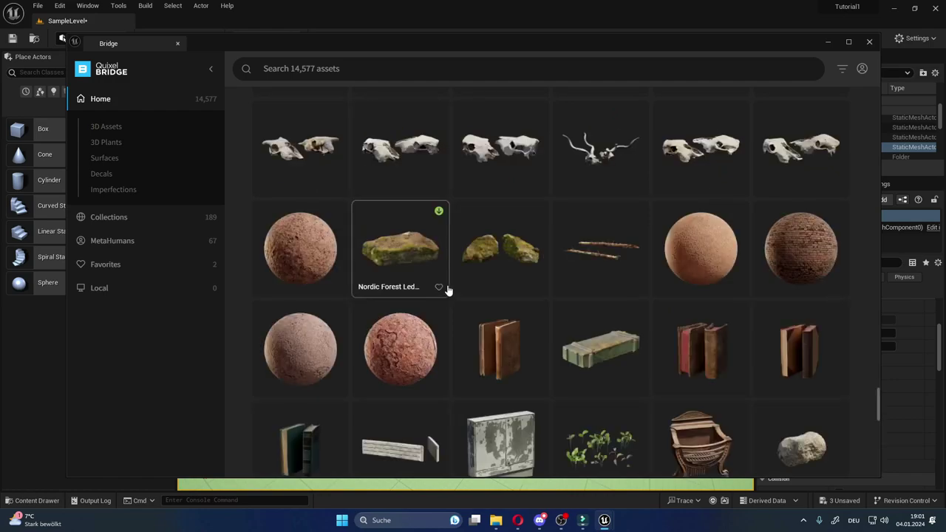
# Open the Skull 3D asset and set its download quality to High Quality.
pyautogui.click(723, 156)
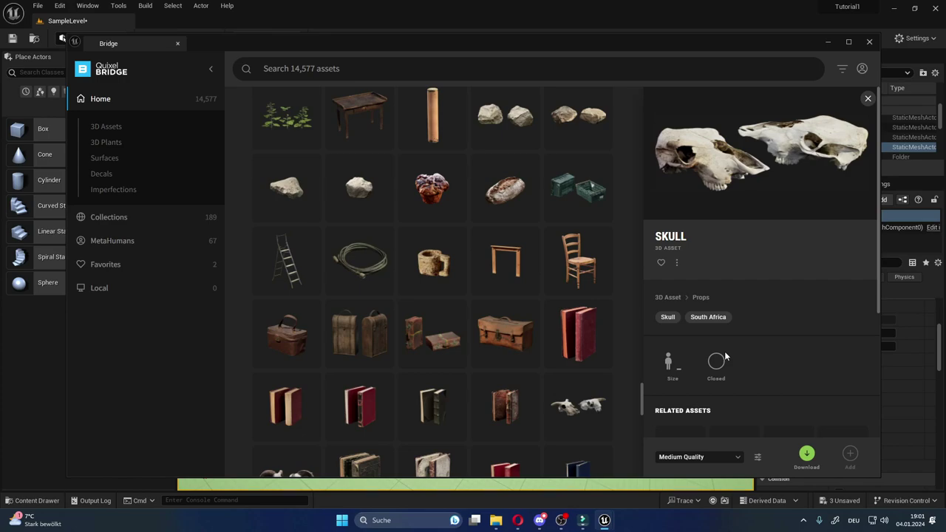
pyautogui.scroll(-1, 759, 336)
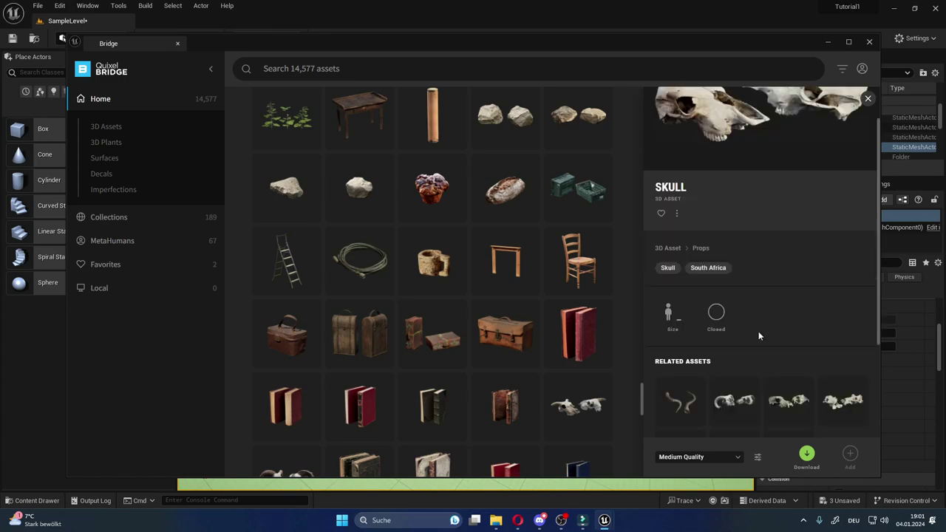
pyautogui.scroll(-2, 759, 336)
pyautogui.scroll(-1, 759, 337)
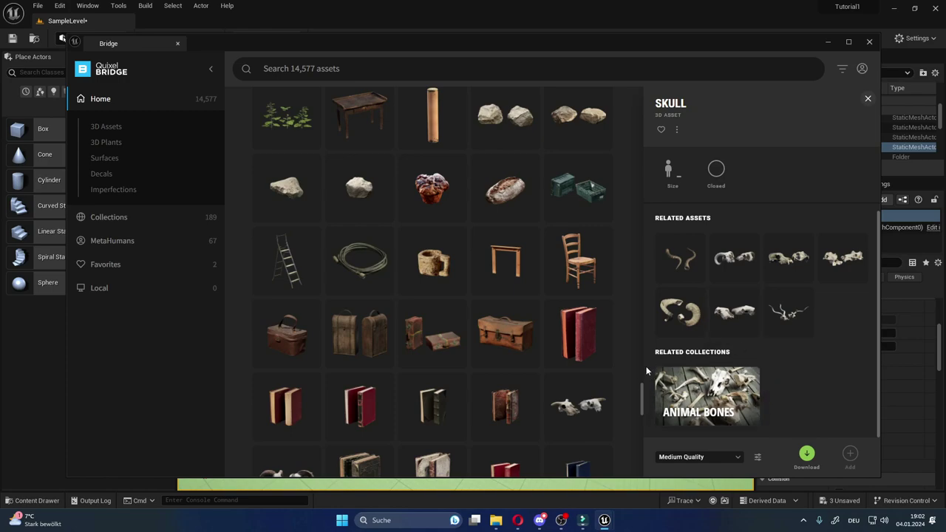
pyautogui.scroll(4, 767, 344)
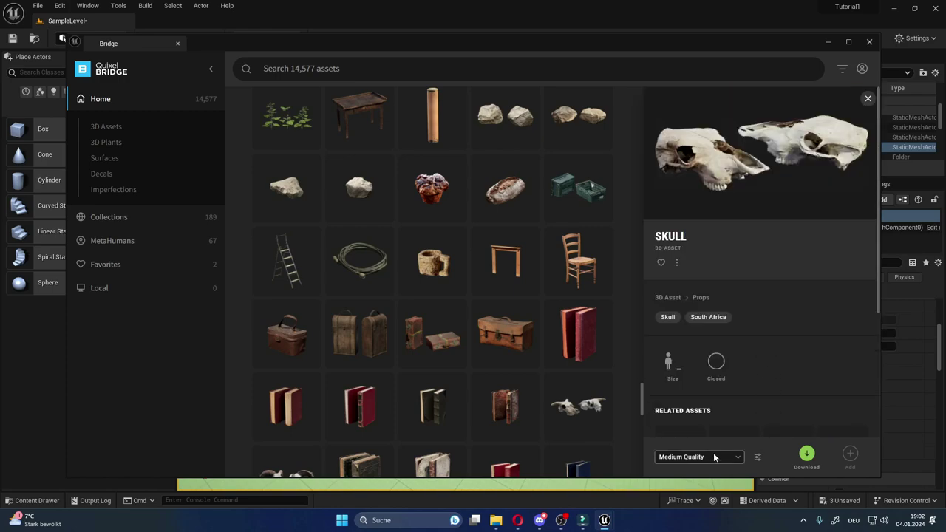
pyautogui.click(715, 458)
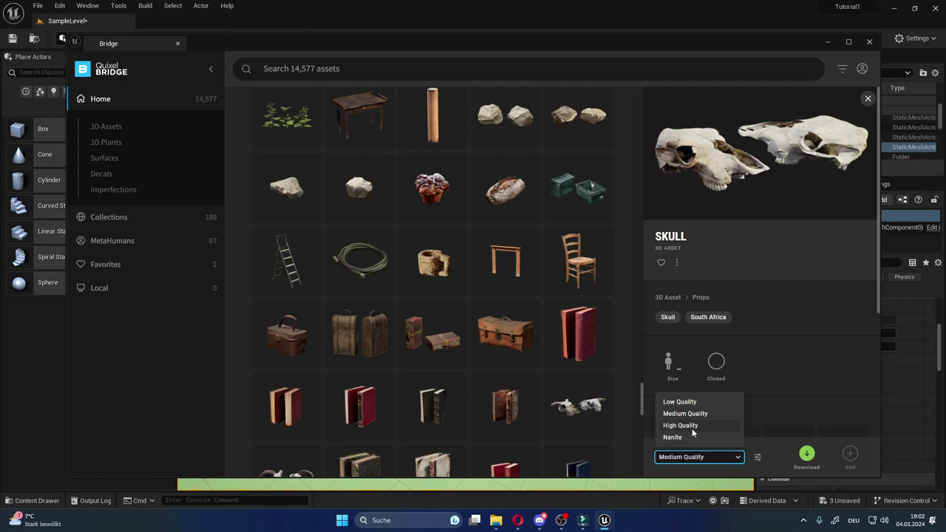
pyautogui.click(681, 426)
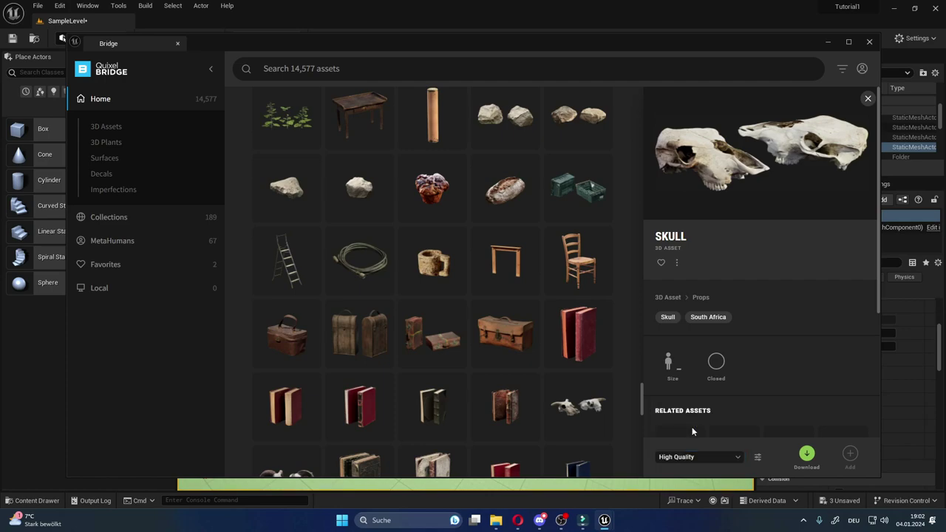
pyautogui.click(713, 460)
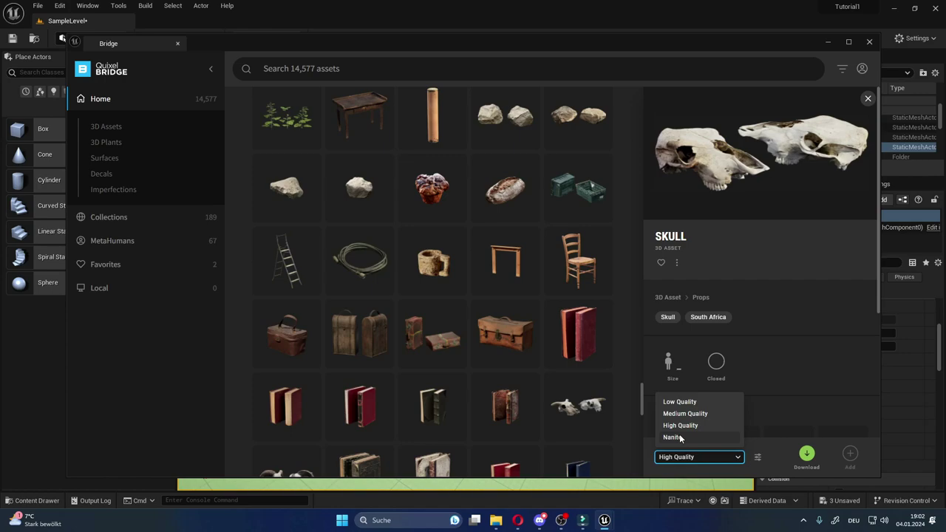
pyautogui.click(680, 437)
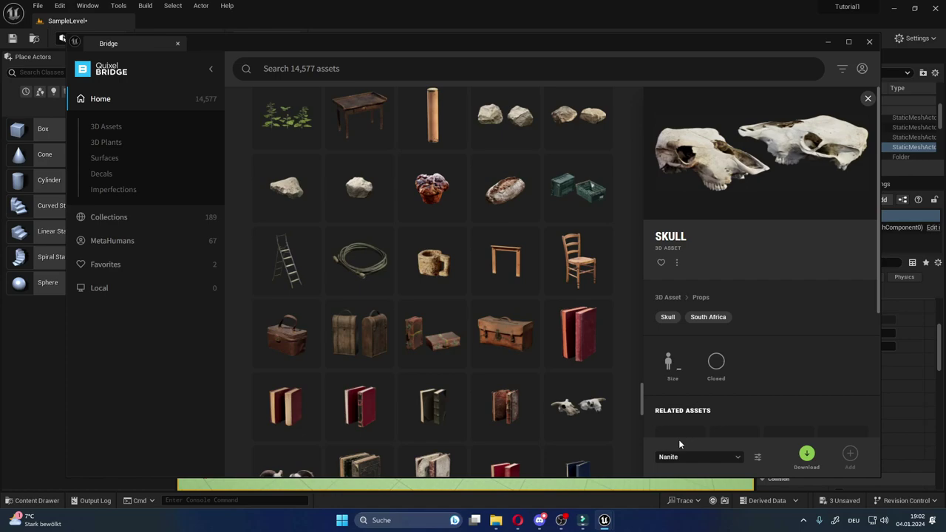
pyautogui.click(693, 456)
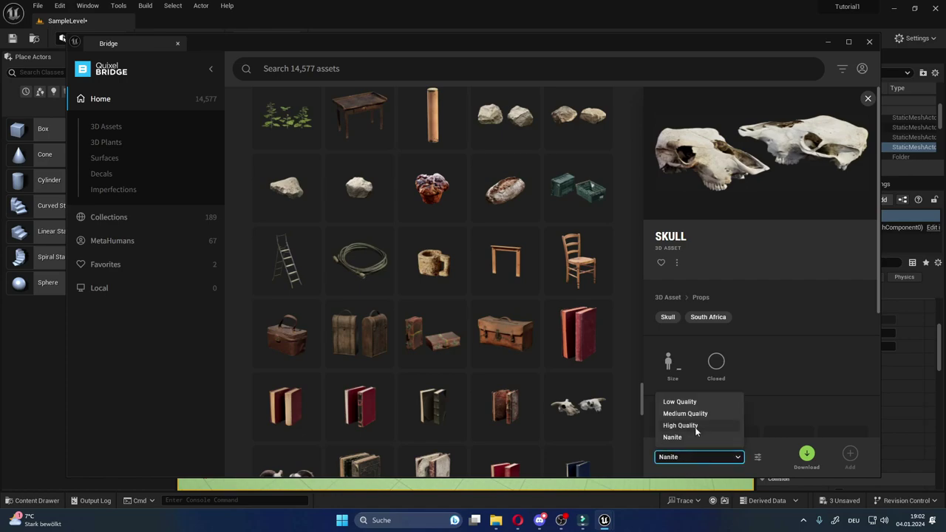
pyautogui.click(695, 427)
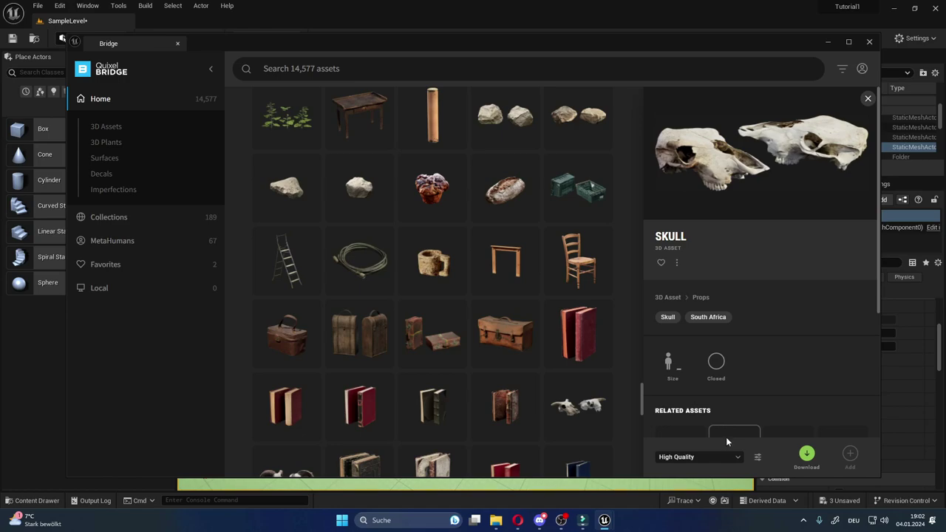
pyautogui.scroll(-1, 791, 444)
# Download the Skull asset and open the Old Book asset's details.
pyautogui.click(806, 453)
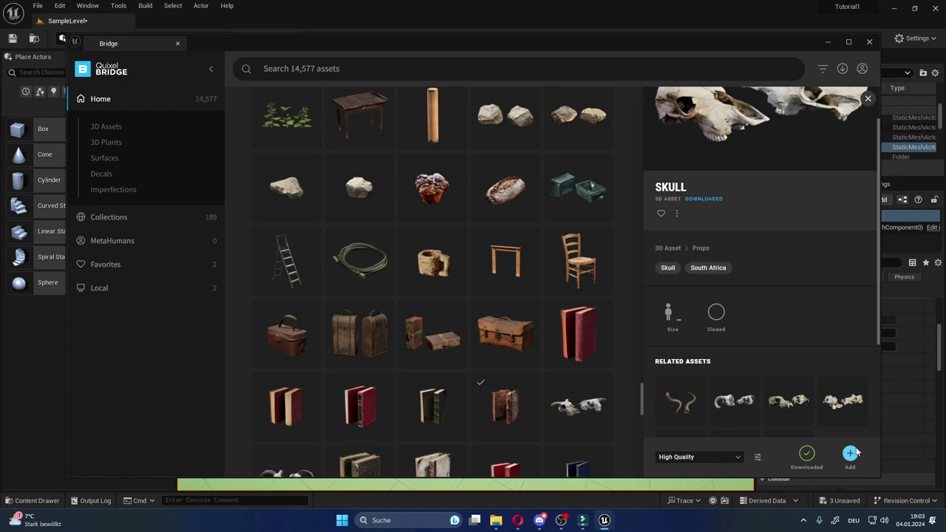
pyautogui.click(494, 407)
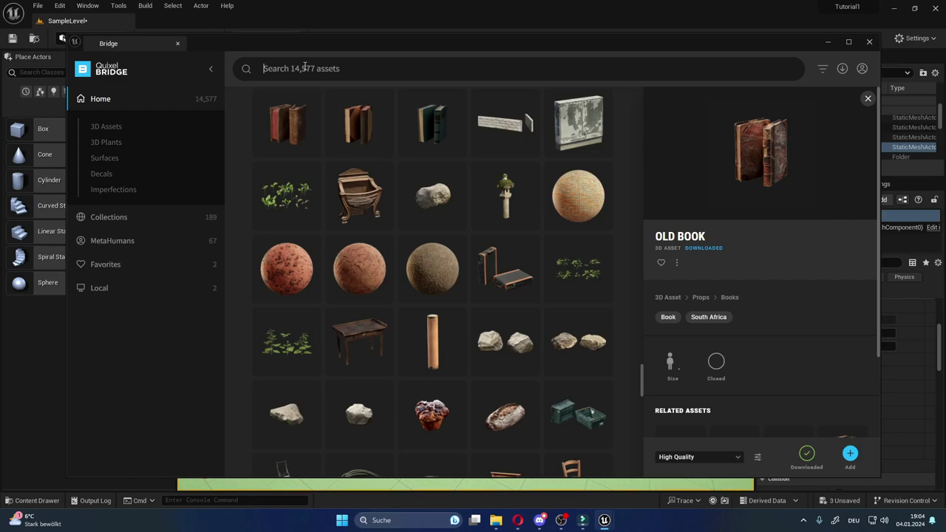
# Search Bridge for 'candel' and download the pillar candle, old candle and candle holder.
pyautogui.click(305, 67)
pyautogui.write('c')
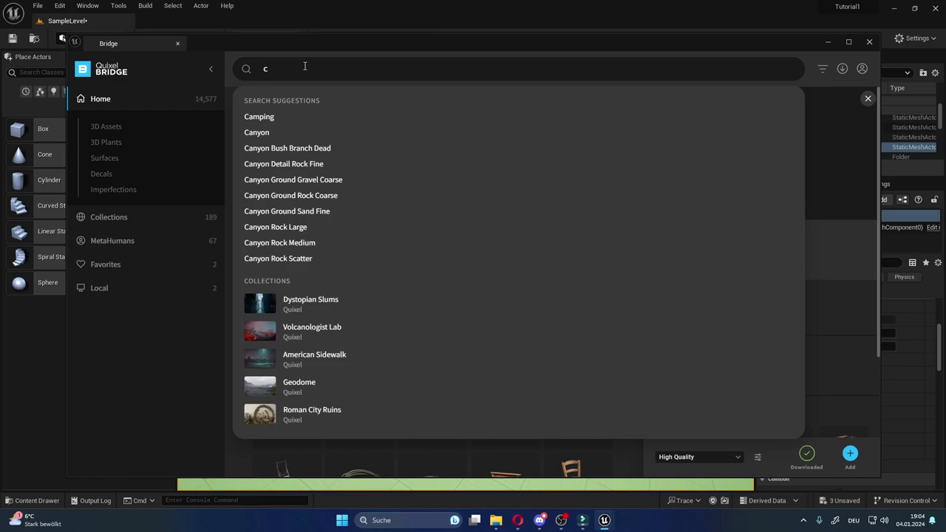
pyautogui.write('an')
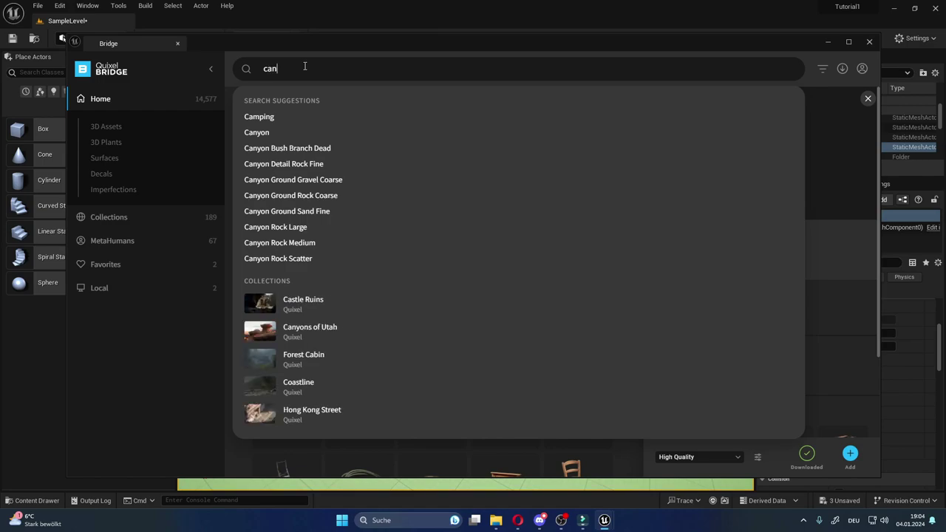
pyautogui.write('del')
pyautogui.press('Return')
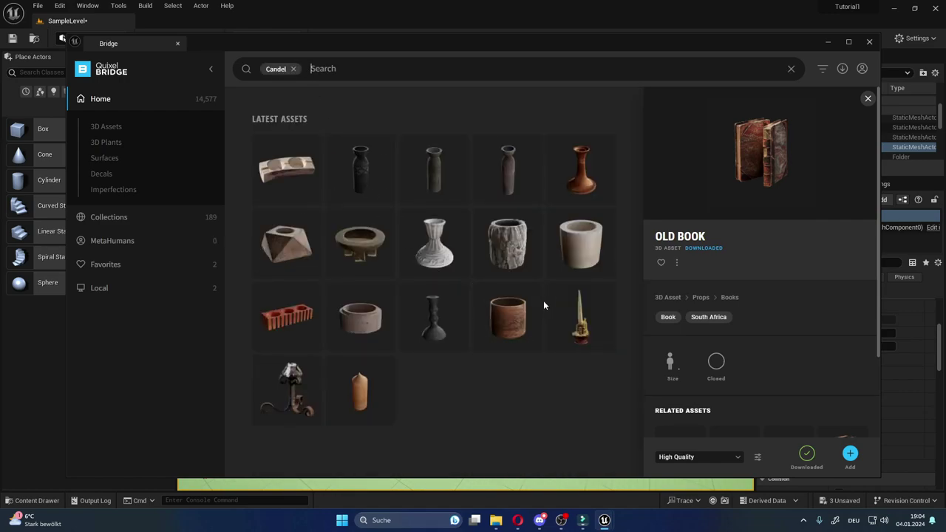
pyautogui.click(384, 367)
pyautogui.click(606, 293)
pyautogui.click(311, 220)
# Browse Surfaces > Wood and select the Old Plywood surface.
pyautogui.click(103, 161)
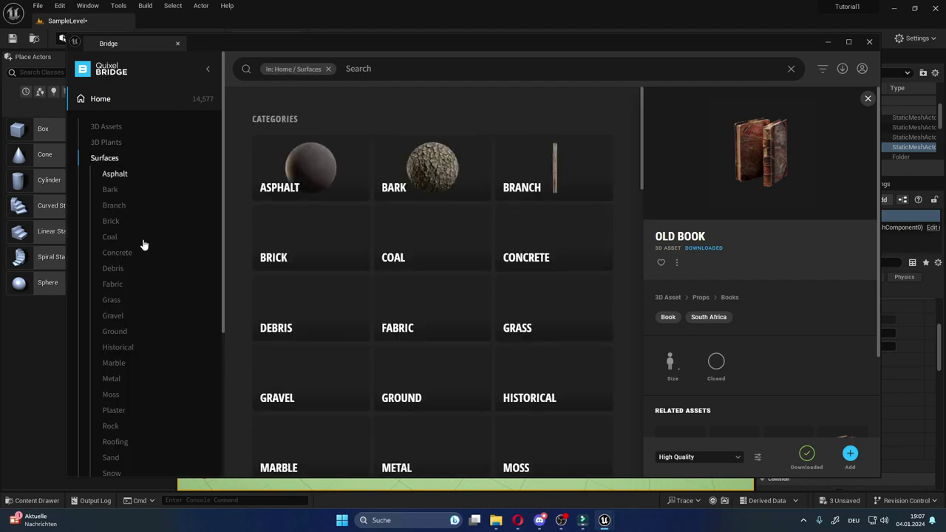
pyautogui.scroll(-5, 155, 318)
pyautogui.click(119, 320)
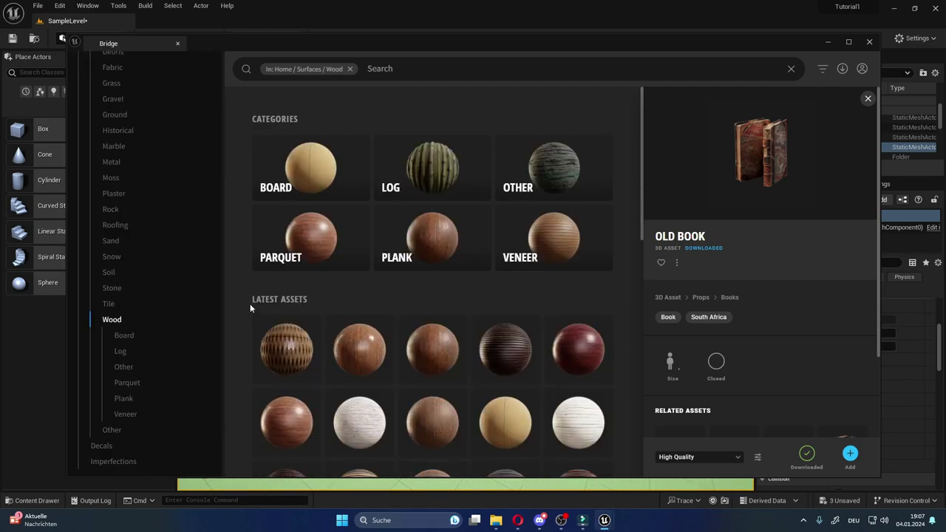
pyautogui.scroll(-2, 394, 314)
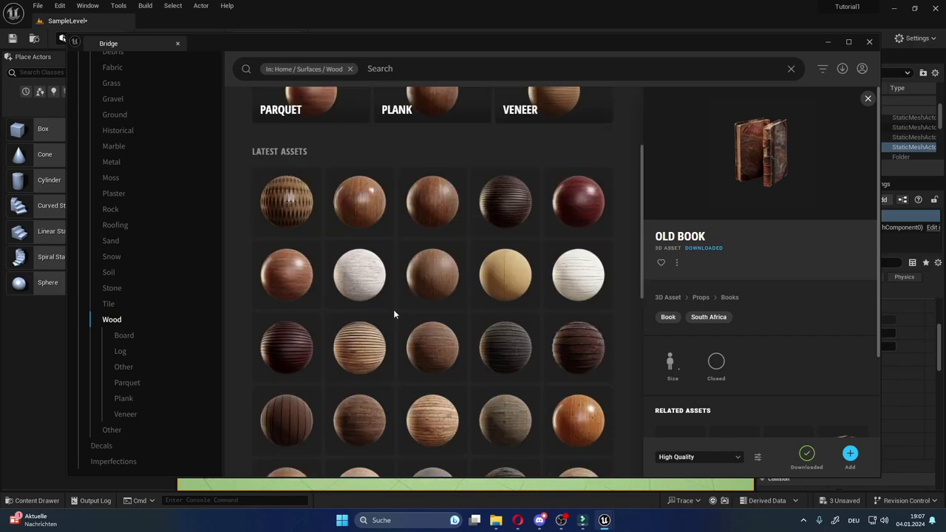
pyautogui.scroll(-5, 393, 310)
pyautogui.scroll(7, 393, 309)
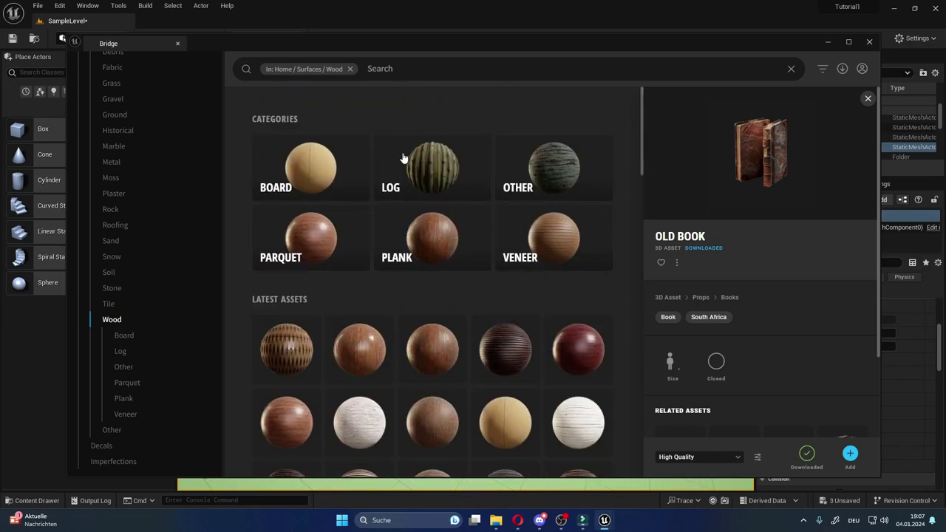
pyautogui.scroll(-5, 462, 288)
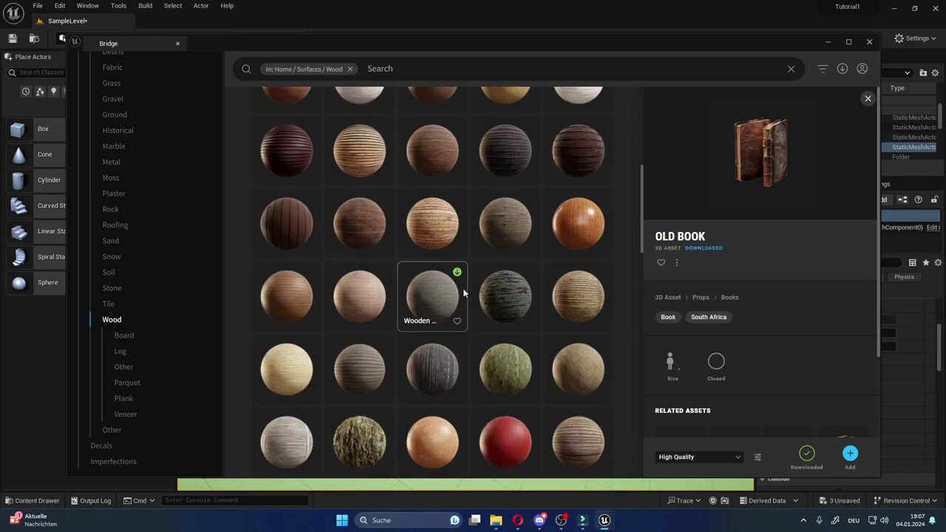
pyautogui.scroll(-3, 463, 293)
pyautogui.scroll(-3, 462, 293)
pyautogui.scroll(-3, 463, 293)
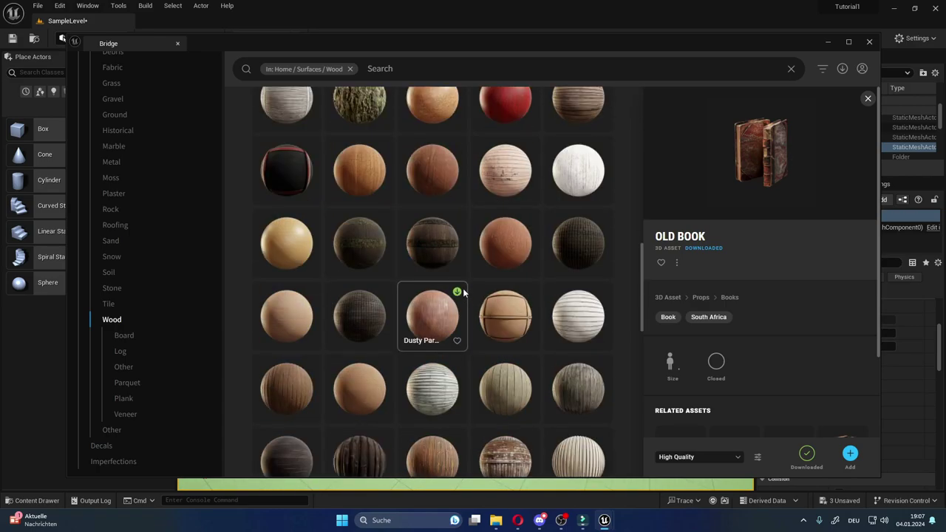
pyautogui.click(506, 267)
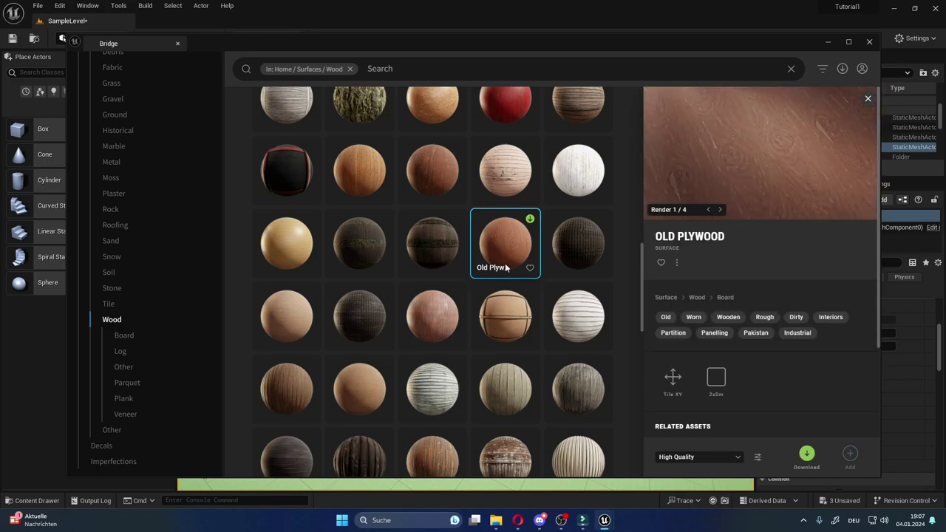
pyautogui.click(359, 386)
pyautogui.scroll(1, 443, 311)
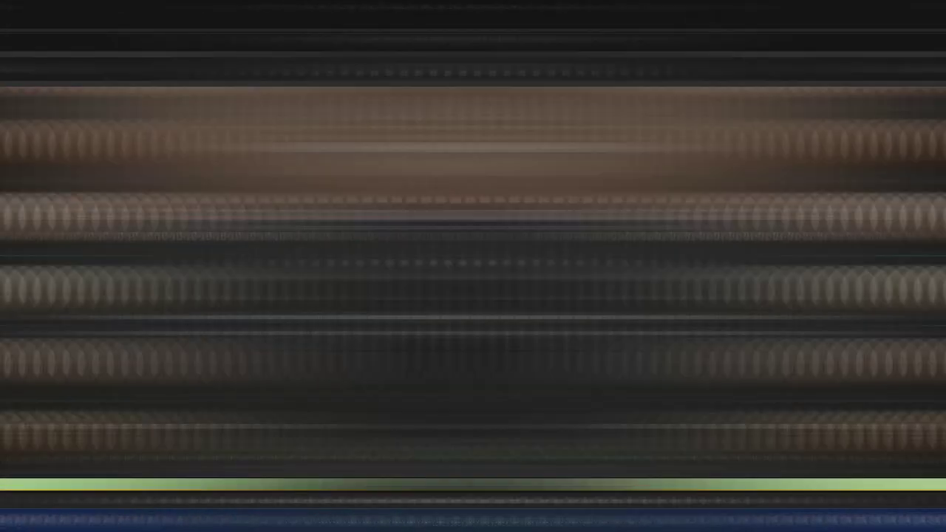
pyautogui.click(493, 301)
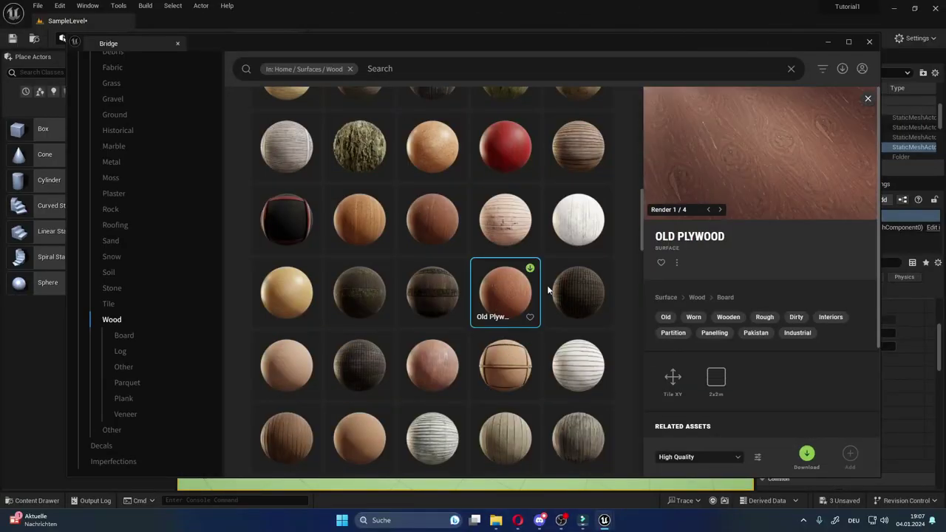
# Download Old Plywood, add it to the project, and minimize Bridge.
pyautogui.click(530, 269)
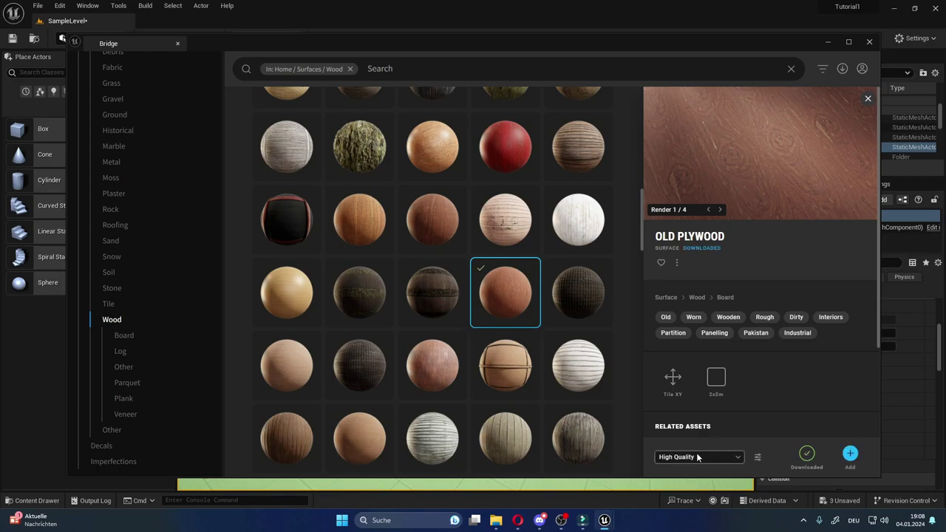
pyautogui.click(851, 454)
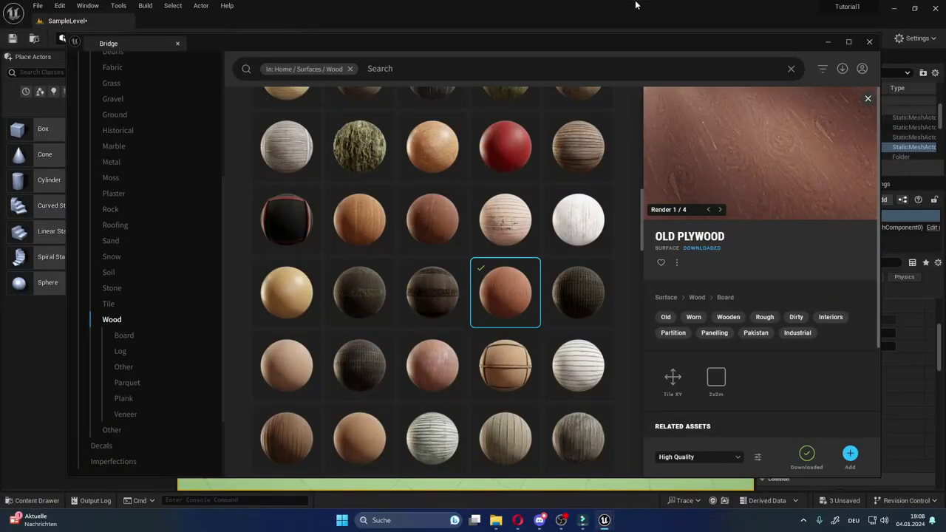
pyautogui.click(825, 42)
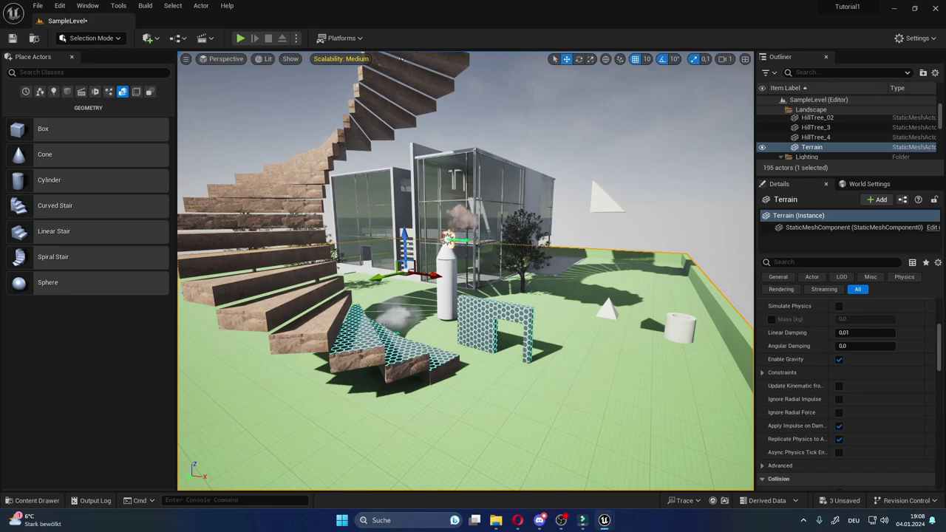
# Reposition the Content Browser and browse the Surfaces and Megascans 3D_Assets folders.
pyautogui.moveTo(851, 209)
pyautogui.mouseDown()
pyautogui.moveTo(448, 160)
pyautogui.moveTo(390, 140)
pyautogui.mouseUp()
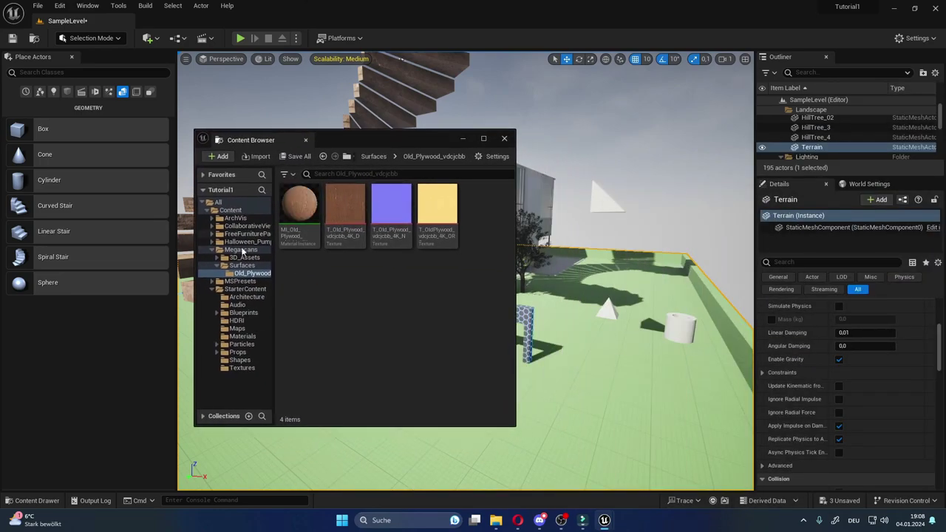
pyautogui.click(242, 264)
pyautogui.click(243, 258)
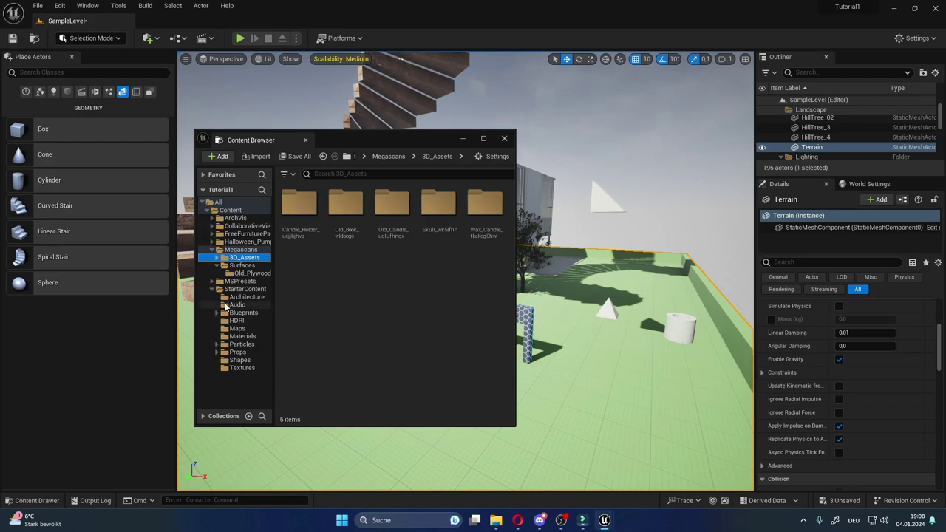
pyautogui.moveTo(381, 145); pyautogui.dragTo(258, 153)
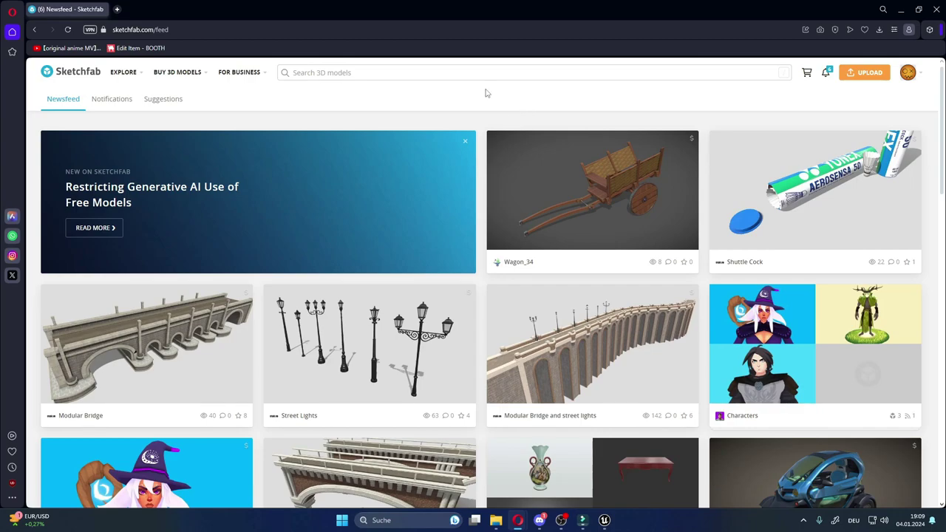
# Filter Sketchfab model search to CC BY, CC BY-SA, CC BY-ND, CC BY-NC-SA, CC0 and Free Standard licences.
pyautogui.click(304, 73)
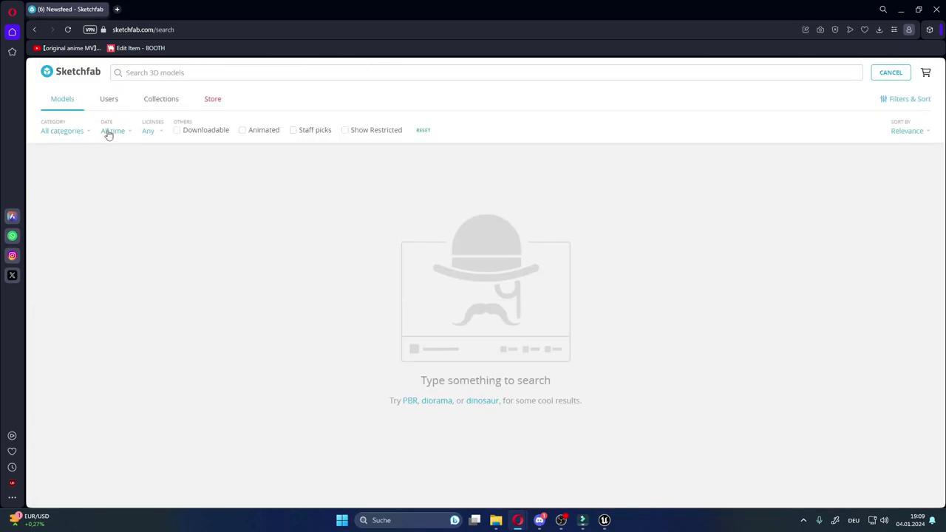
pyautogui.click(152, 135)
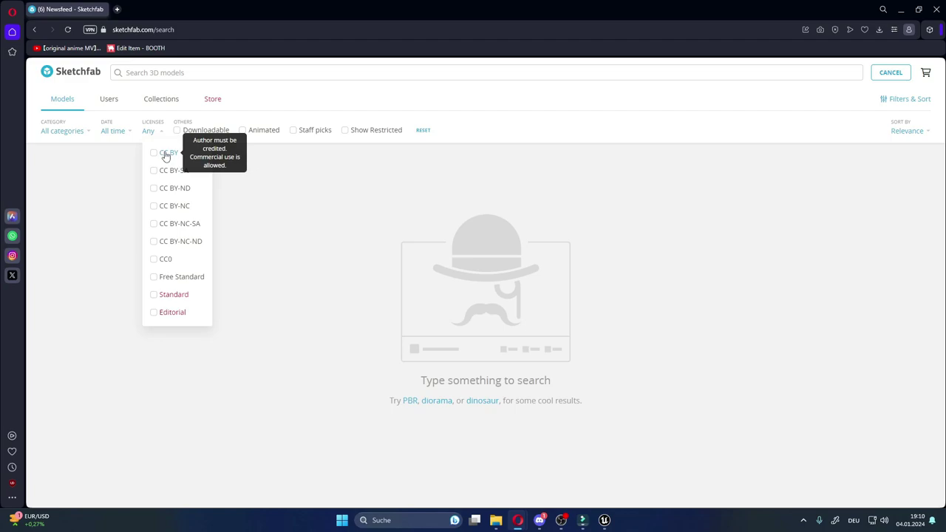
pyautogui.click(164, 154)
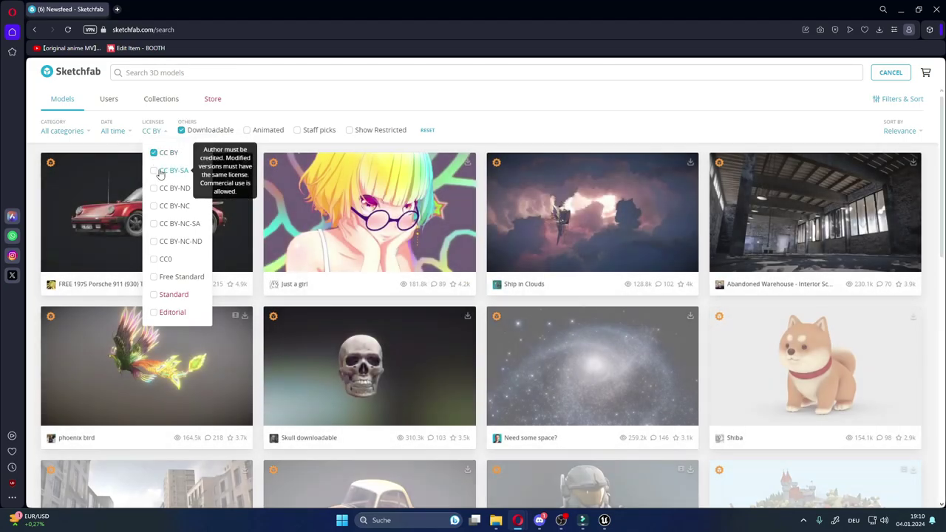
pyautogui.click(160, 171)
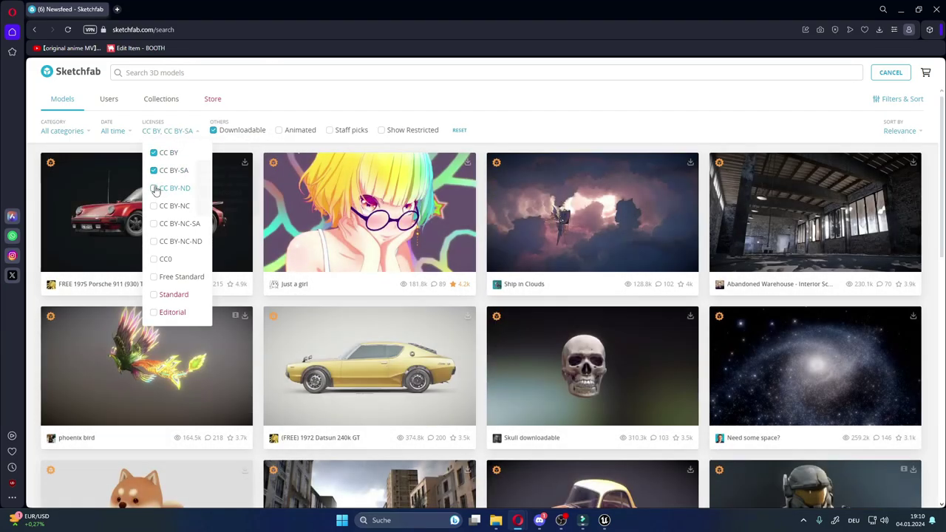
pyautogui.click(156, 189)
pyautogui.click(154, 224)
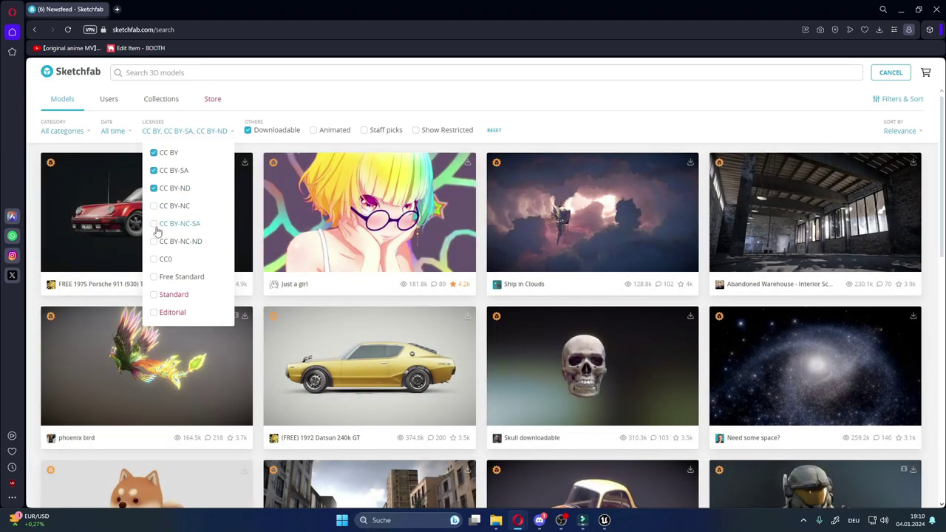
pyautogui.click(154, 259)
pyautogui.click(169, 277)
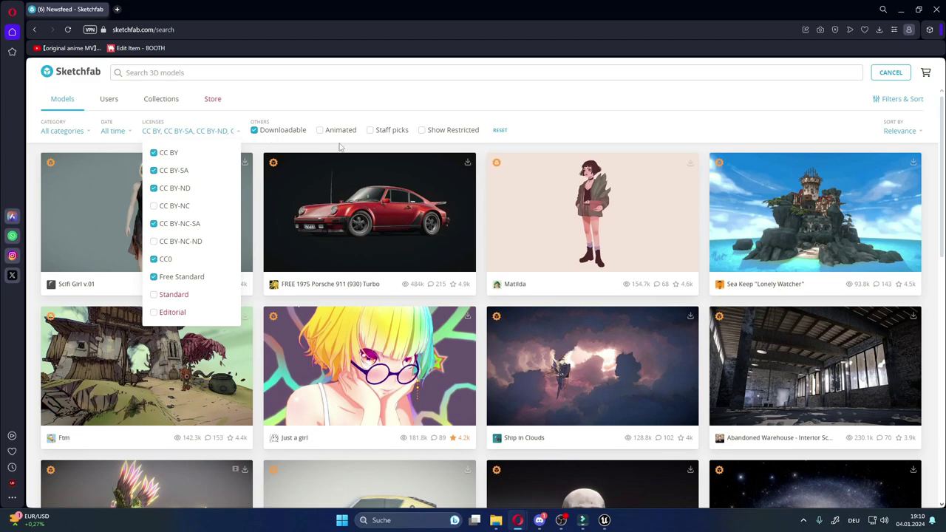
pyautogui.click(342, 106)
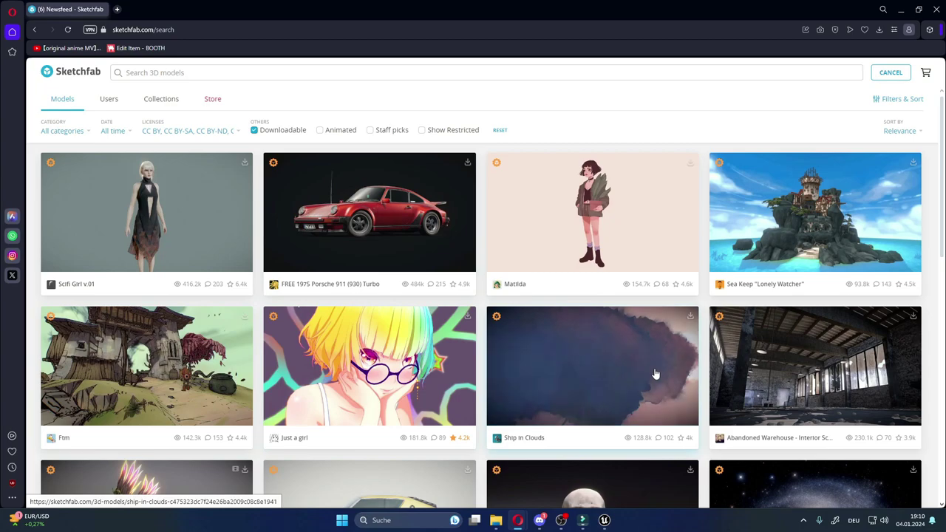
# Scroll down the search results until the Shiba model card is visible.
pyautogui.scroll(-3, 655, 374)
pyautogui.scroll(-1, 628, 350)
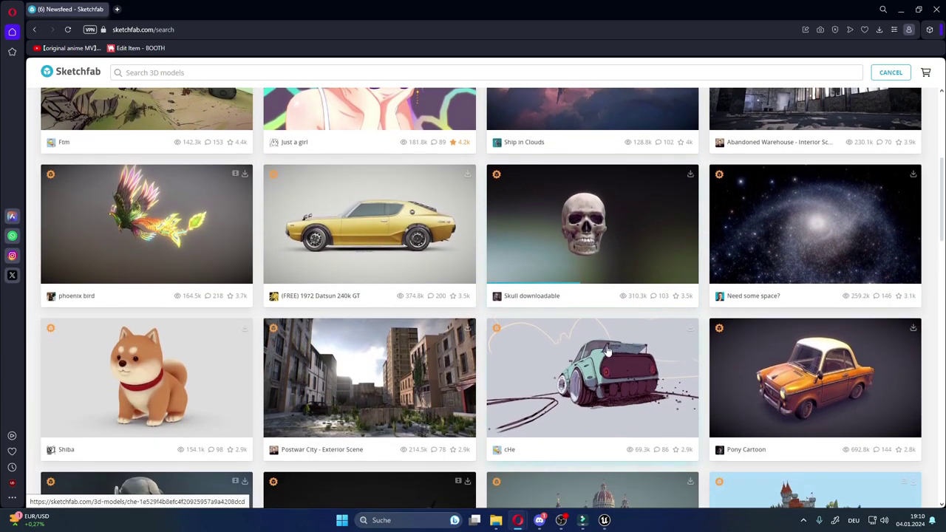
pyautogui.scroll(-2, 239, 379)
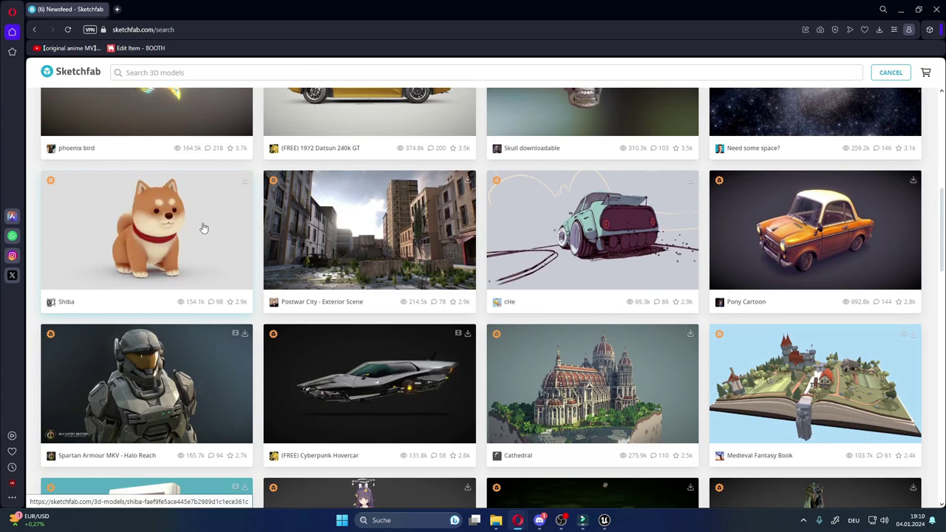
# Open the Shiba model viewer and inspect its wireframe mesh via the Model Inspector.
pyautogui.click(204, 228)
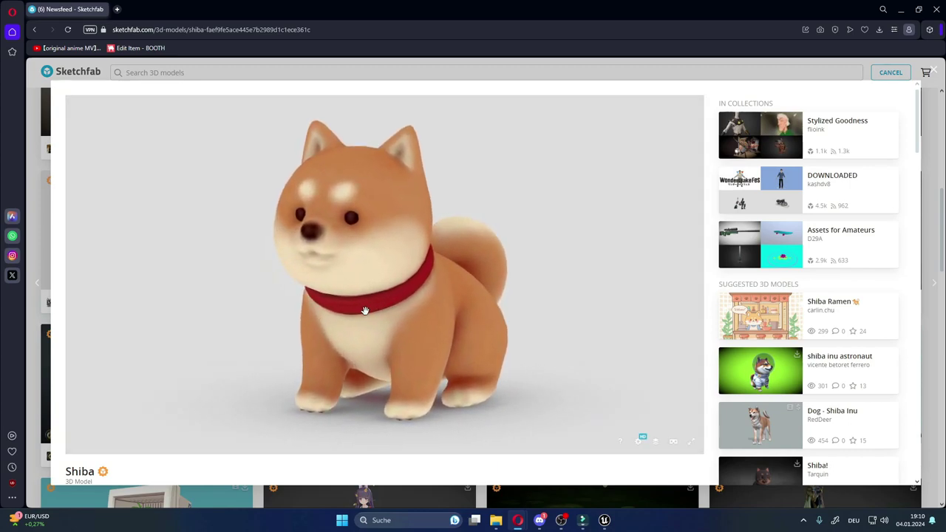
pyautogui.moveTo(366, 310)
pyautogui.mouseDown()
pyautogui.moveTo(491, 303)
pyautogui.moveTo(504, 234)
pyautogui.moveTo(467, 305)
pyautogui.mouseUp()
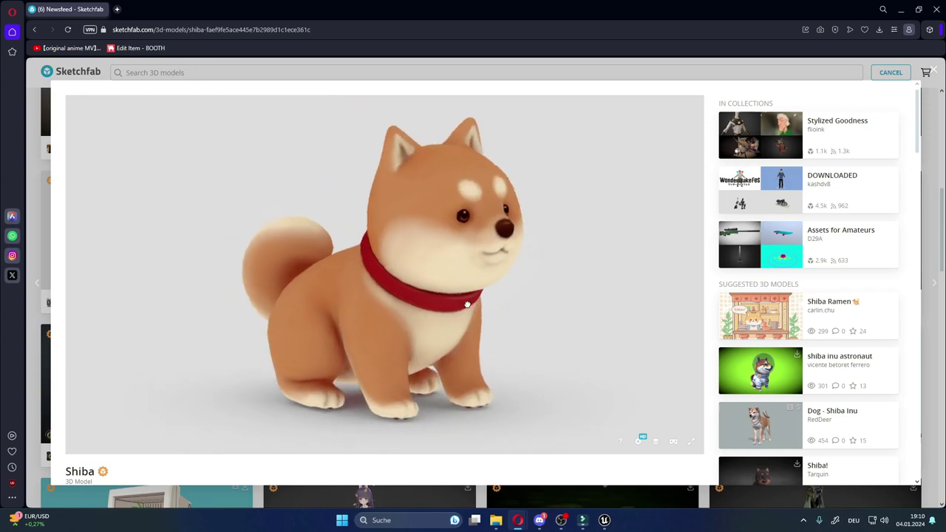
pyautogui.click(656, 442)
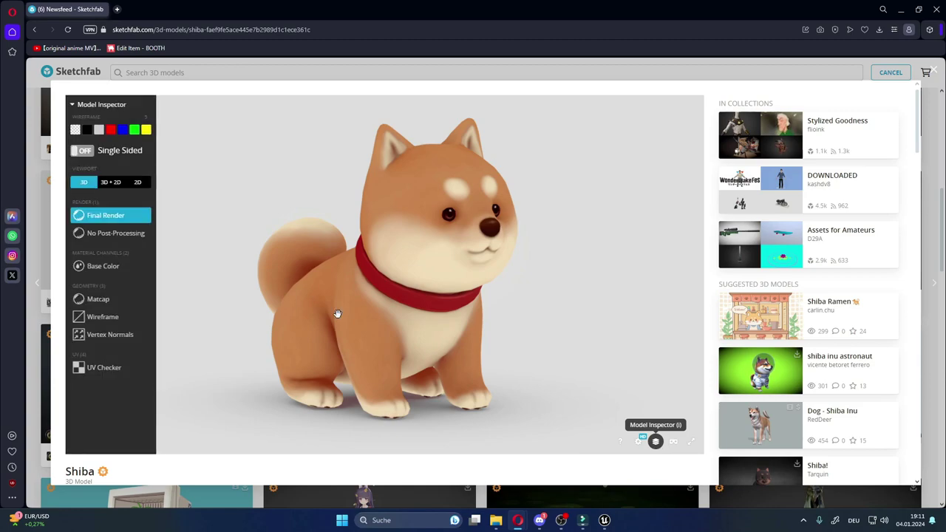
pyautogui.click(113, 316)
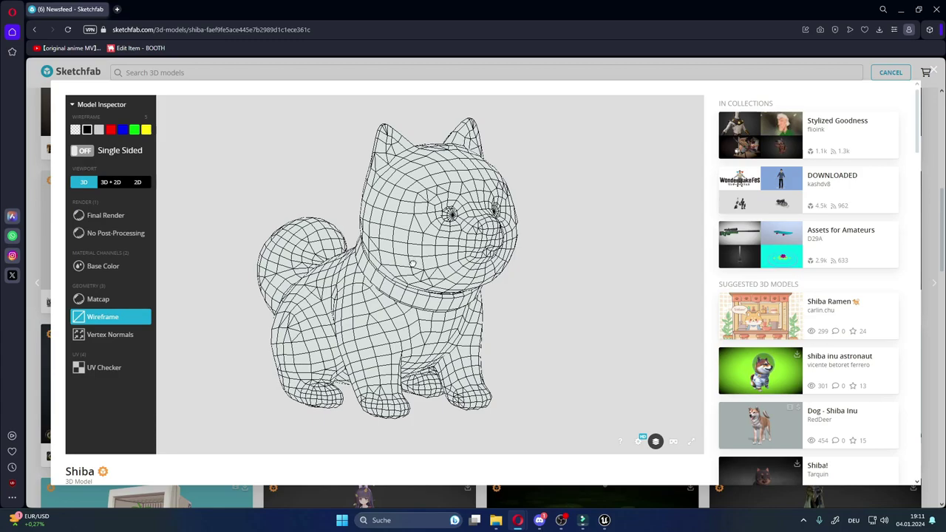
pyautogui.moveTo(412, 264); pyautogui.dragTo(459, 262)
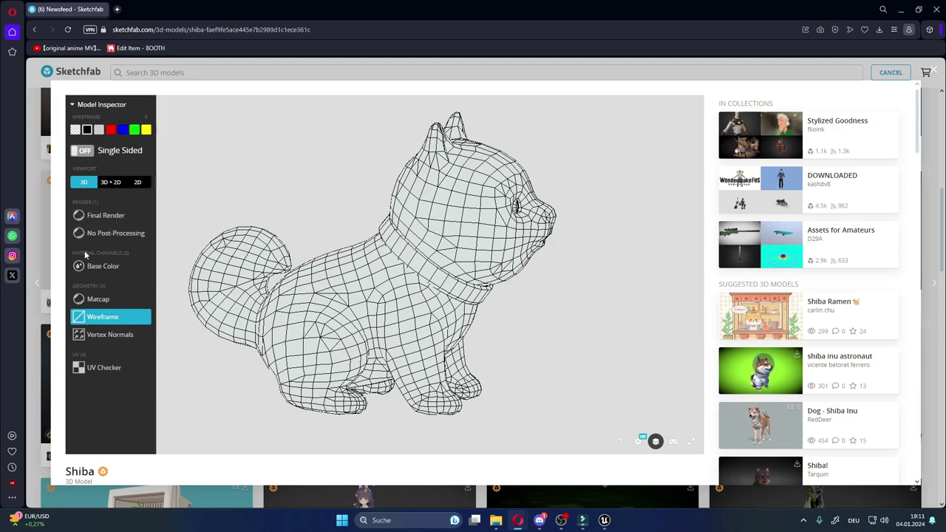
# Check the Matcap view, return to Final Render, and scroll to the download details.
pyautogui.click(99, 300)
pyautogui.moveTo(444, 289); pyautogui.dragTo(335, 288)
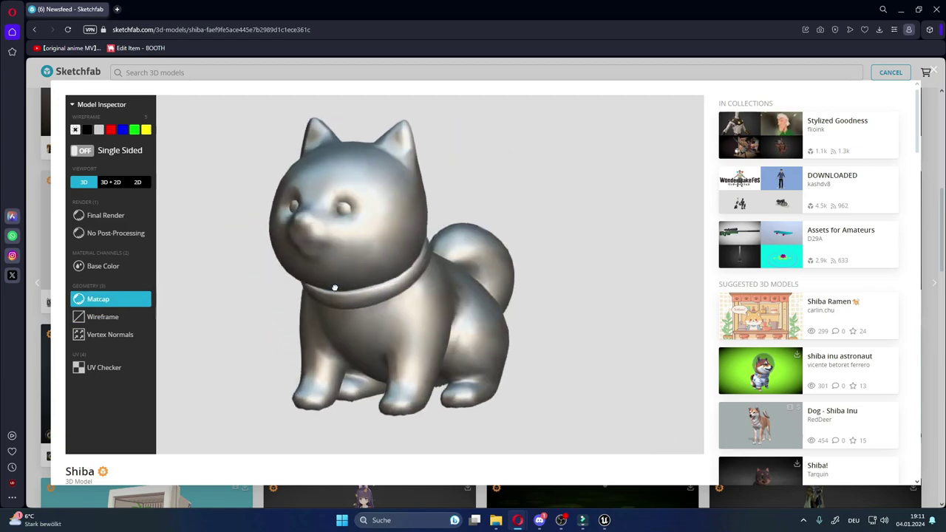
pyautogui.click(102, 221)
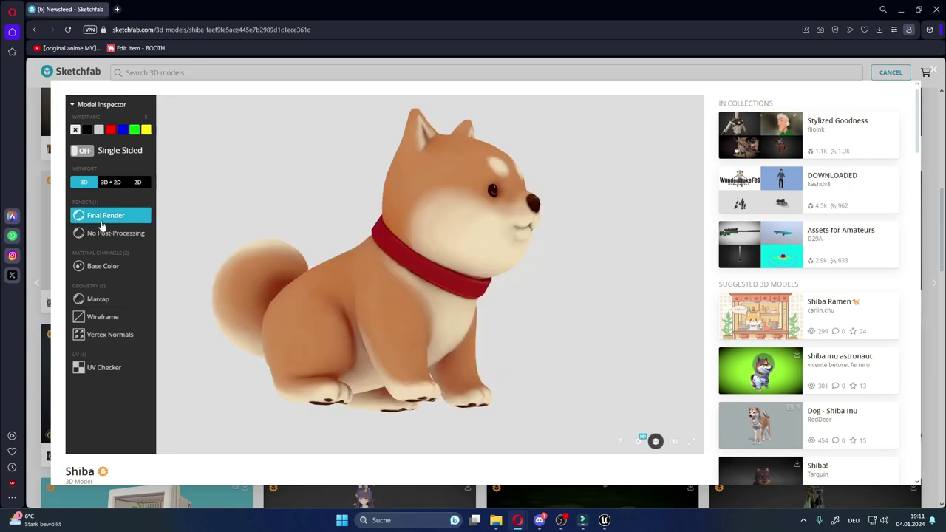
pyautogui.moveTo(413, 278); pyautogui.dragTo(589, 365)
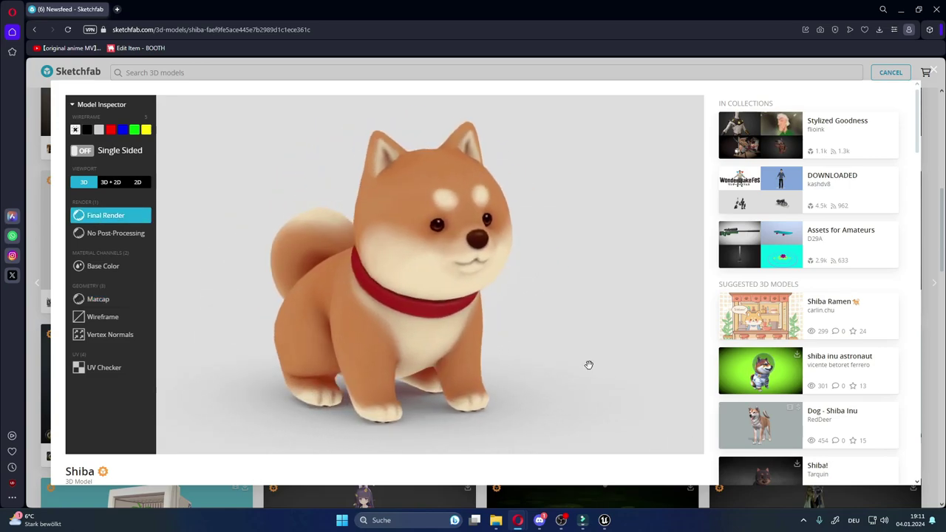
pyautogui.scroll(-3, 338, 390)
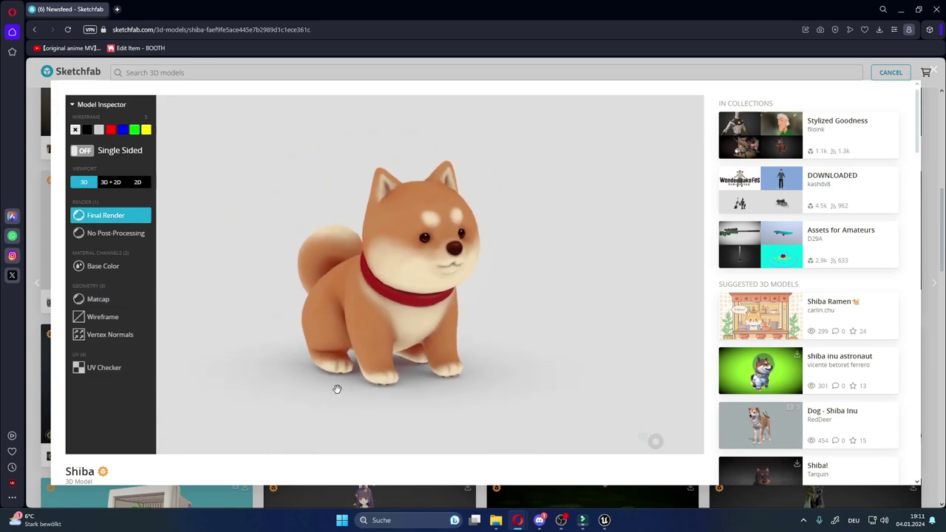
pyautogui.scroll(-3, 313, 465)
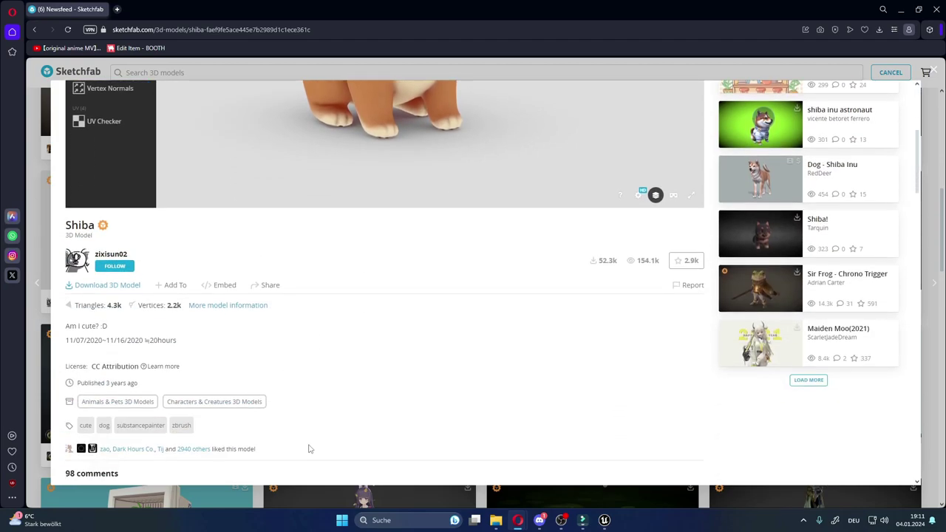
# Download the Shiba model's fbx file as shiba.zip and close the download dialog.
pyautogui.click(95, 285)
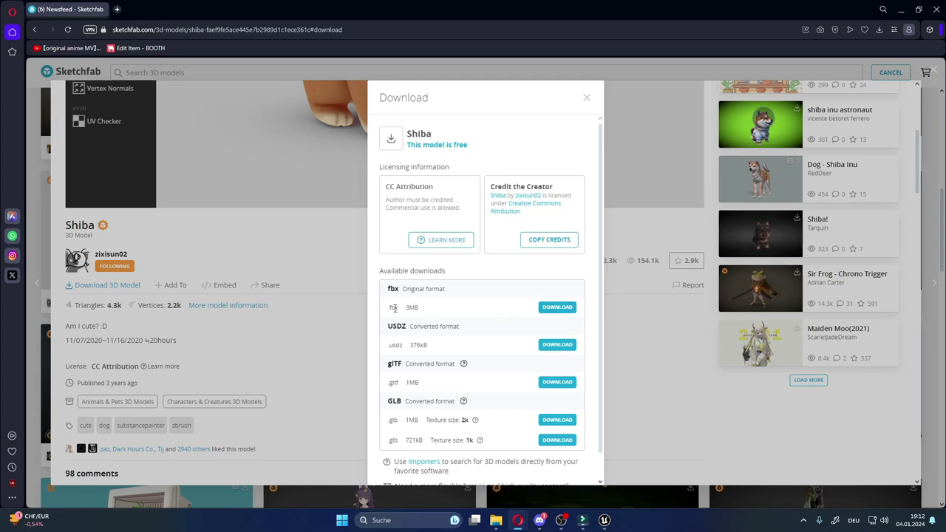
pyautogui.click(556, 306)
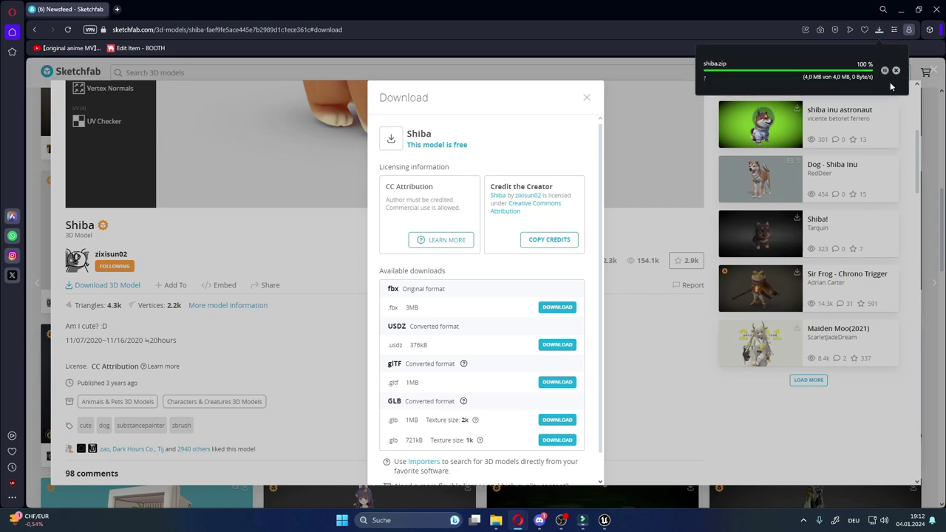
pyautogui.click(588, 99)
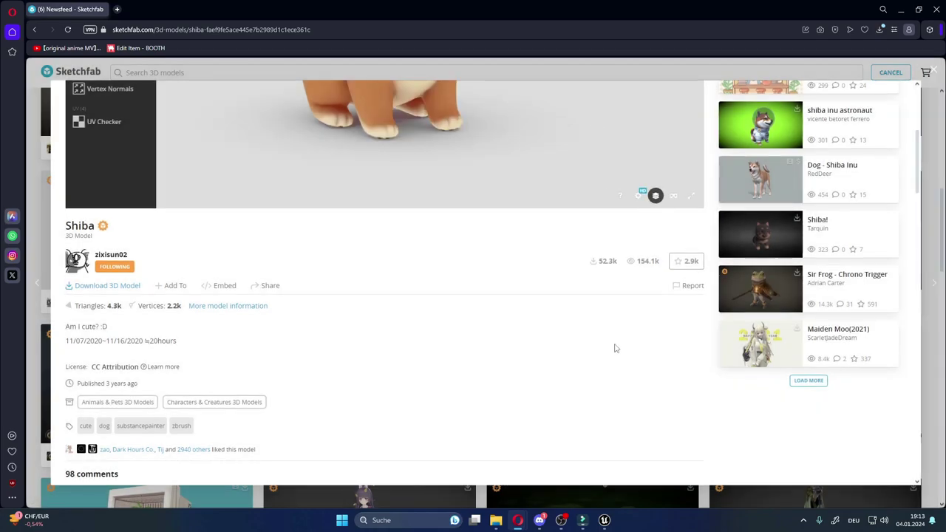
pyautogui.scroll(3, 617, 347)
pyautogui.scroll(2, 579, 192)
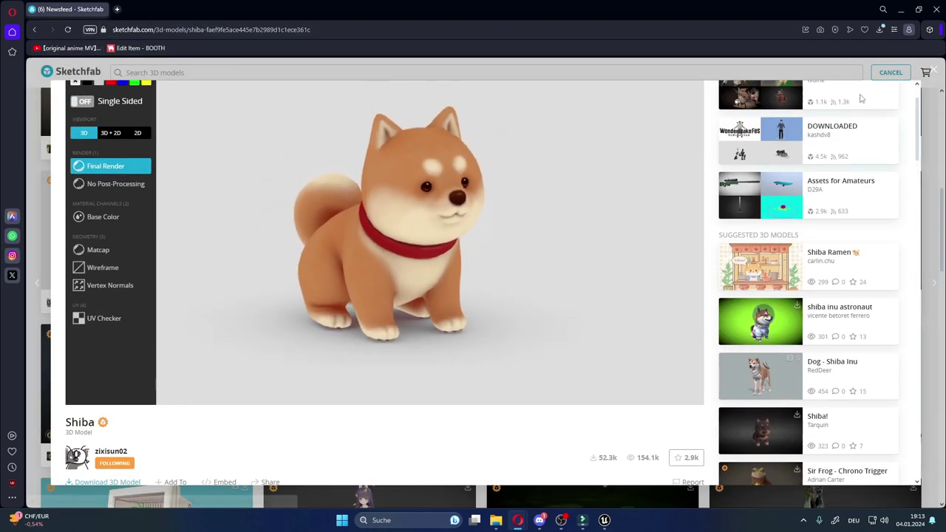
pyautogui.scroll(-2, 578, 191)
# Close the Shiba viewer, scroll the results, and open the Mushy Buddy model.
pyautogui.click(937, 70)
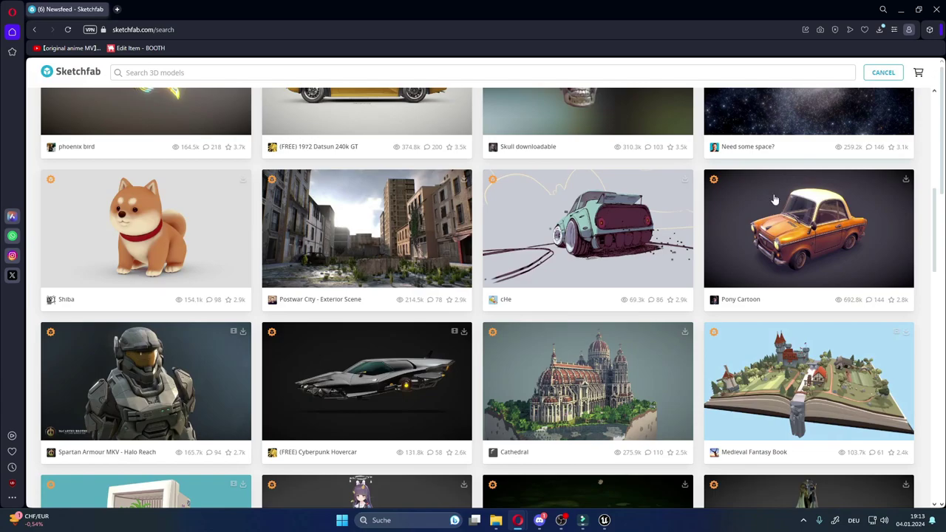
pyautogui.scroll(-3, 596, 289)
pyautogui.scroll(-4, 576, 295)
pyautogui.scroll(-4, 576, 294)
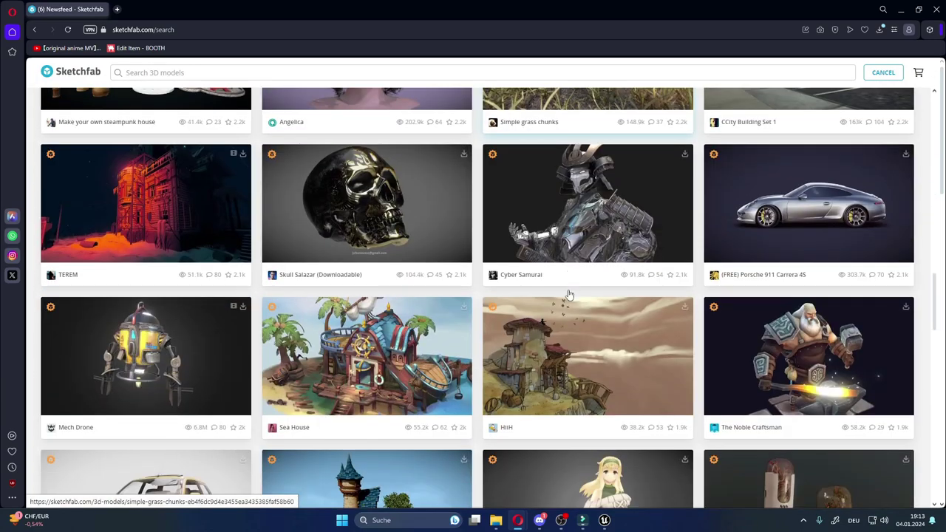
pyautogui.scroll(-3, 566, 298)
pyautogui.scroll(-3, 564, 300)
pyautogui.scroll(-1, 559, 299)
pyautogui.scroll(-1, 560, 299)
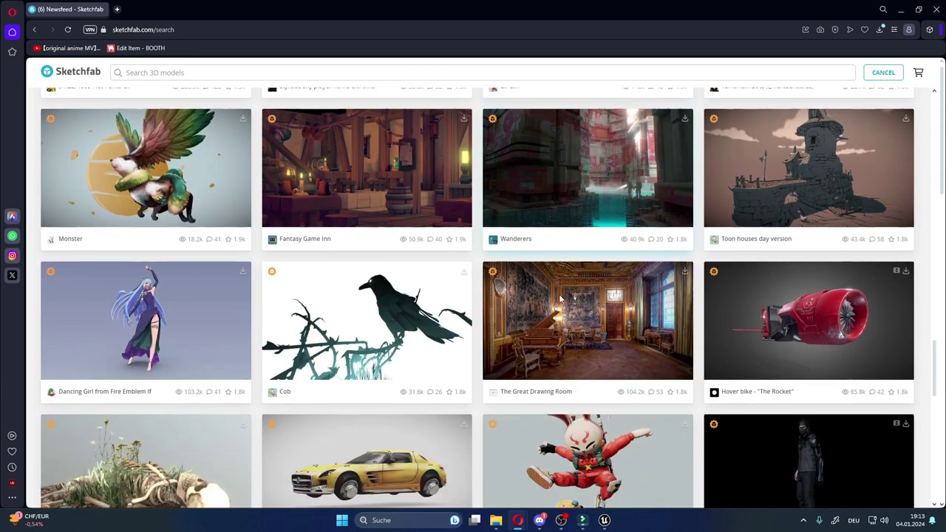
pyautogui.scroll(-3, 560, 299)
pyautogui.click(511, 336)
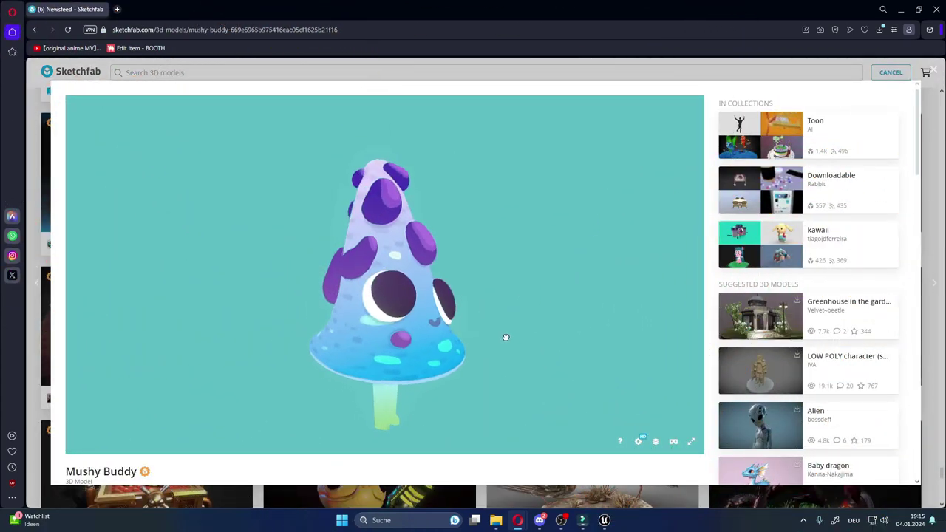
# Download Mushy Buddy in fbx format as mushy-buddy.zip.
pyautogui.scroll(-1, 367, 476)
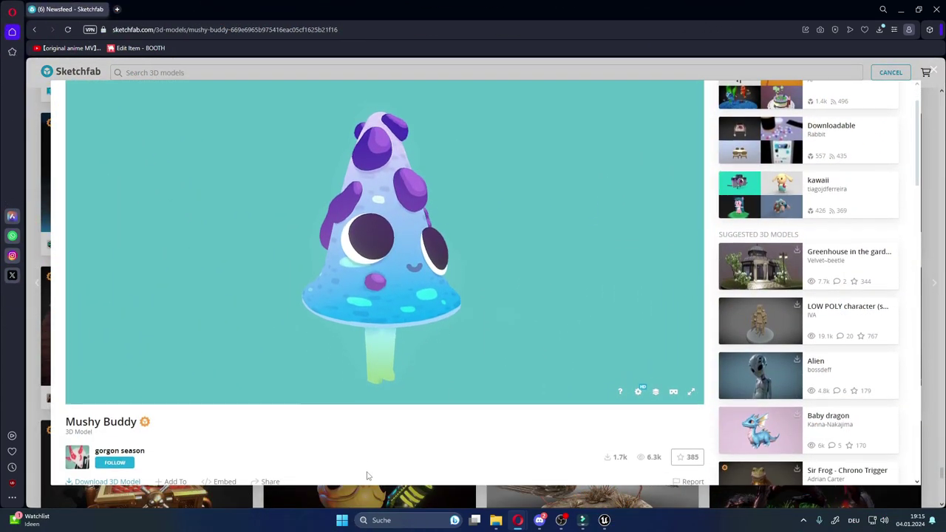
pyautogui.scroll(-1, 206, 392)
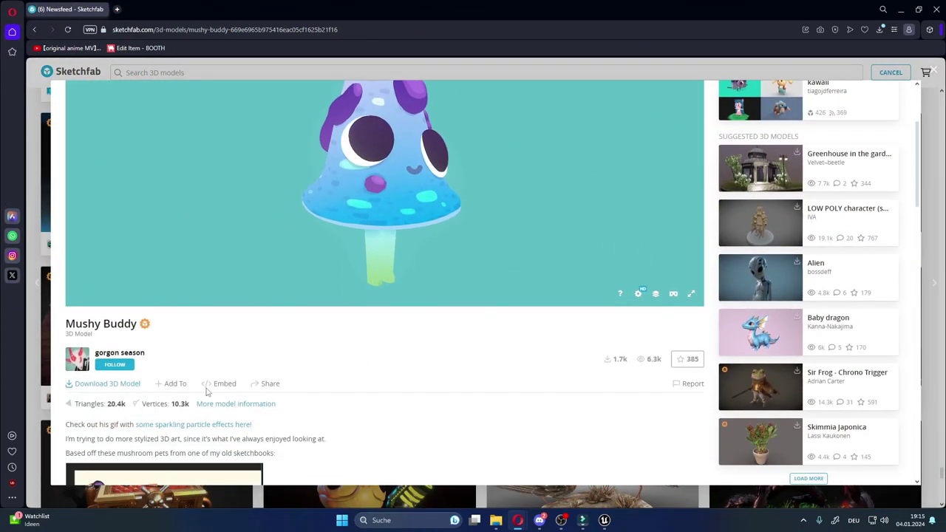
pyautogui.click(91, 385)
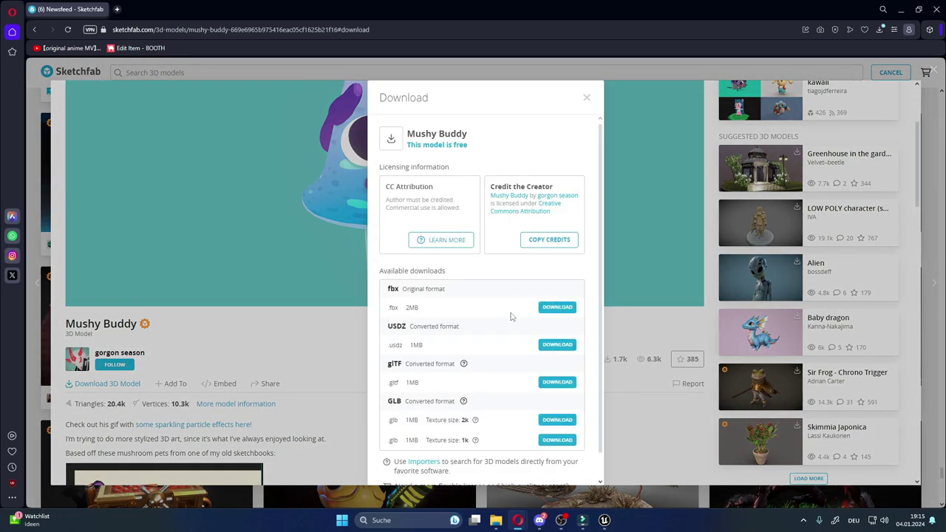
pyautogui.click(565, 309)
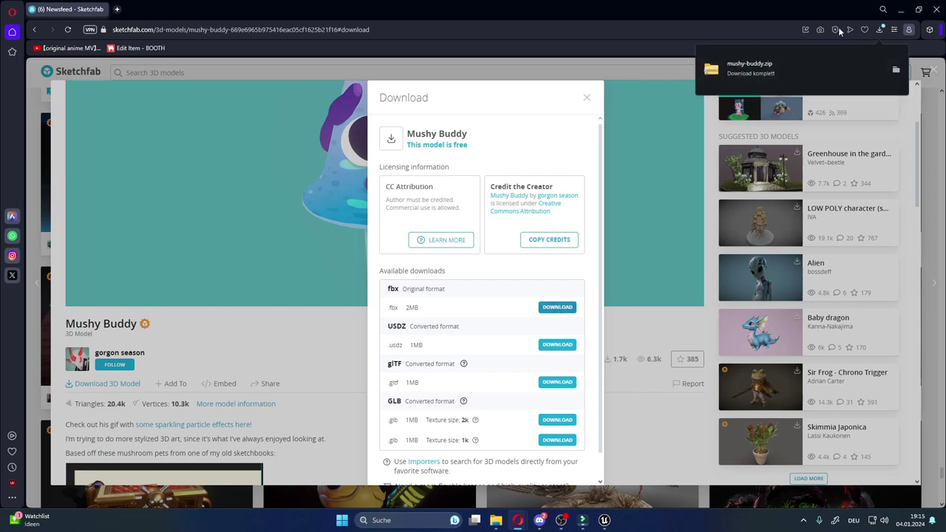
pyautogui.click(122, 369)
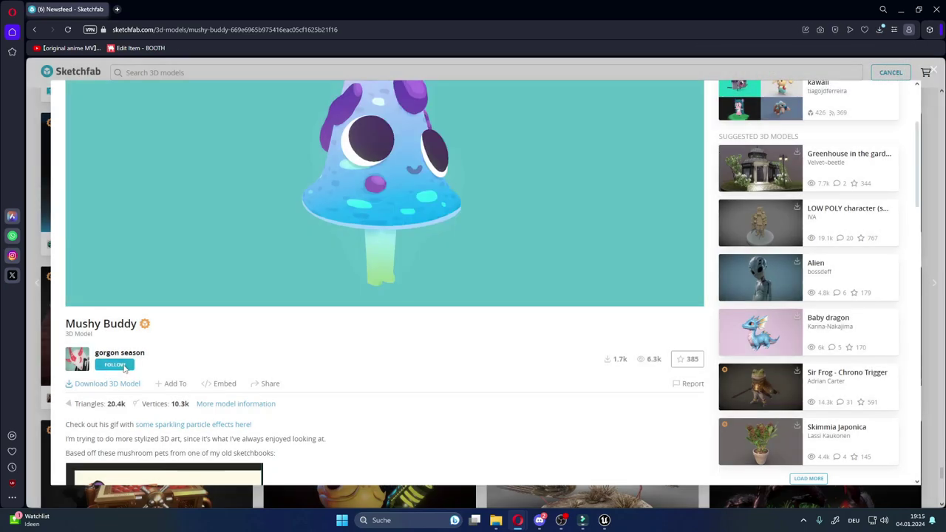
# Follow Mushy Buddy's creator, like the model, and close its viewer.
pyautogui.click(124, 370)
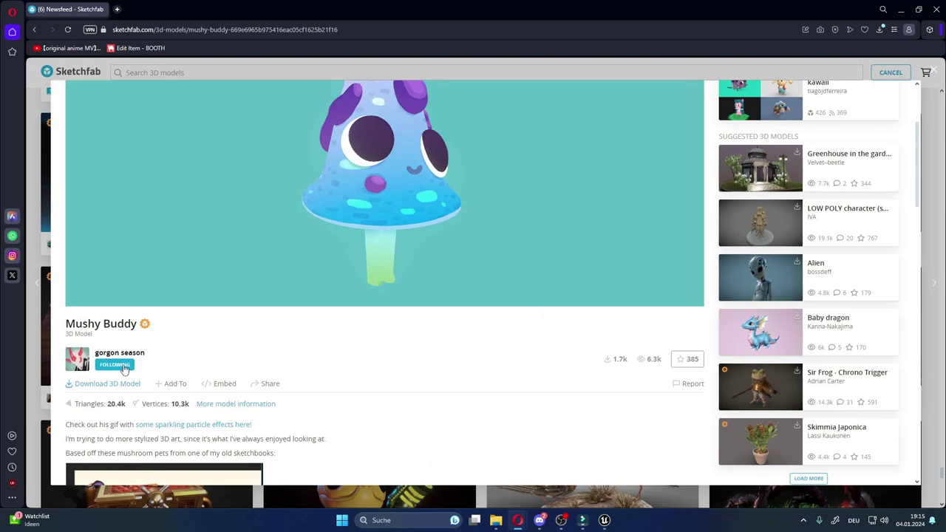
pyautogui.click(678, 362)
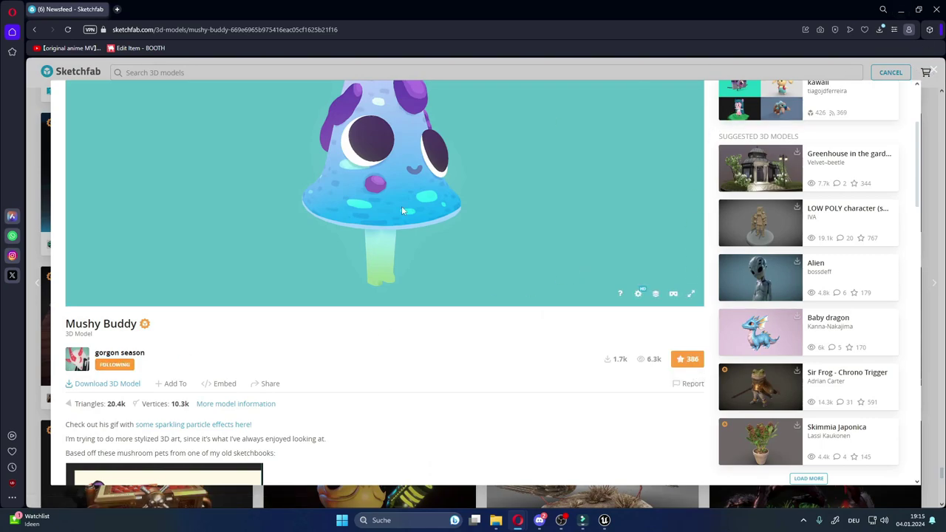
pyautogui.press('Escape')
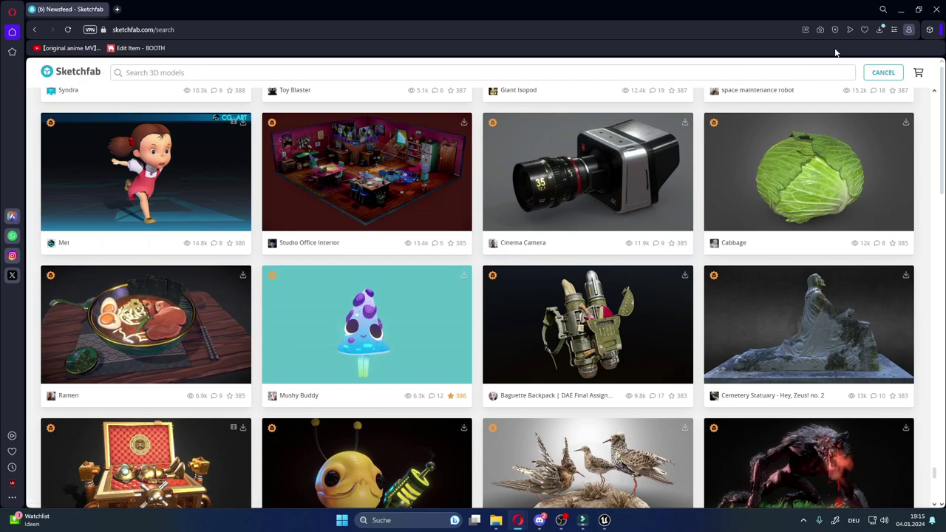
# Return to Unreal Editor and show the top-level Content folder.
pyautogui.click(902, 9)
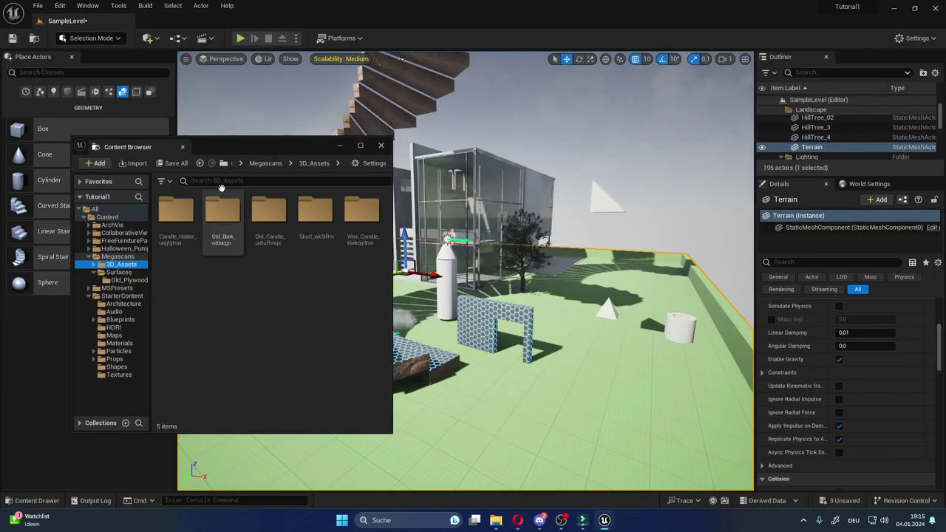
pyautogui.moveTo(244, 146); pyautogui.dragTo(363, 130)
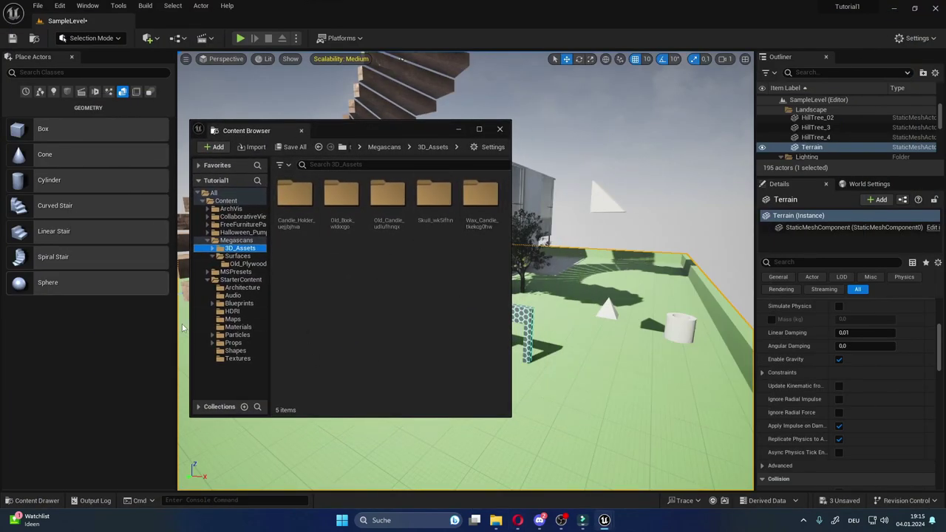
pyautogui.click(226, 201)
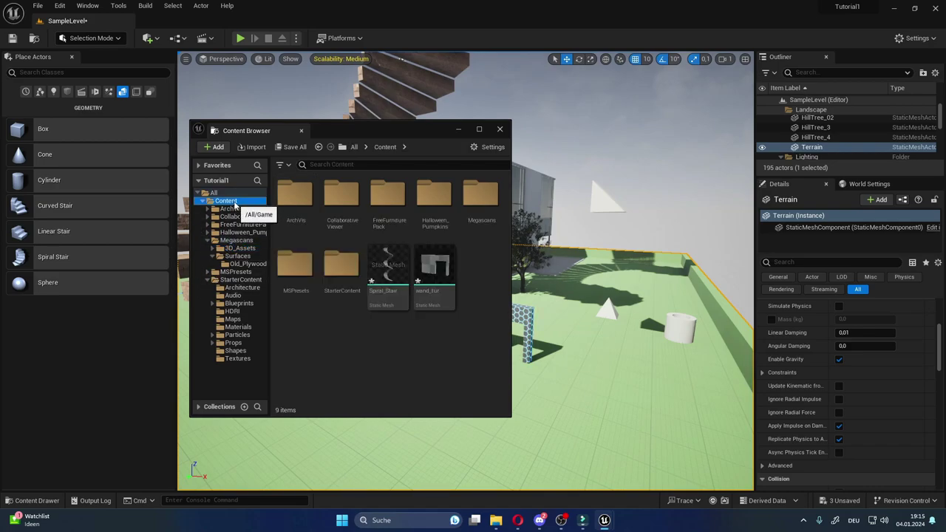
# Create a folder named sketchfab under Content, open it, and place Downloads beside the editor.
pyautogui.rightClick(297, 378)
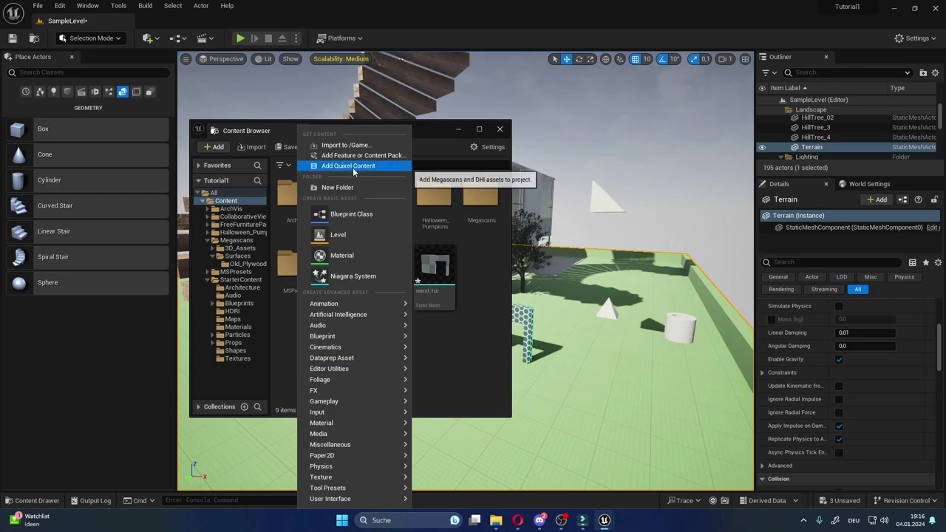
pyautogui.click(328, 186)
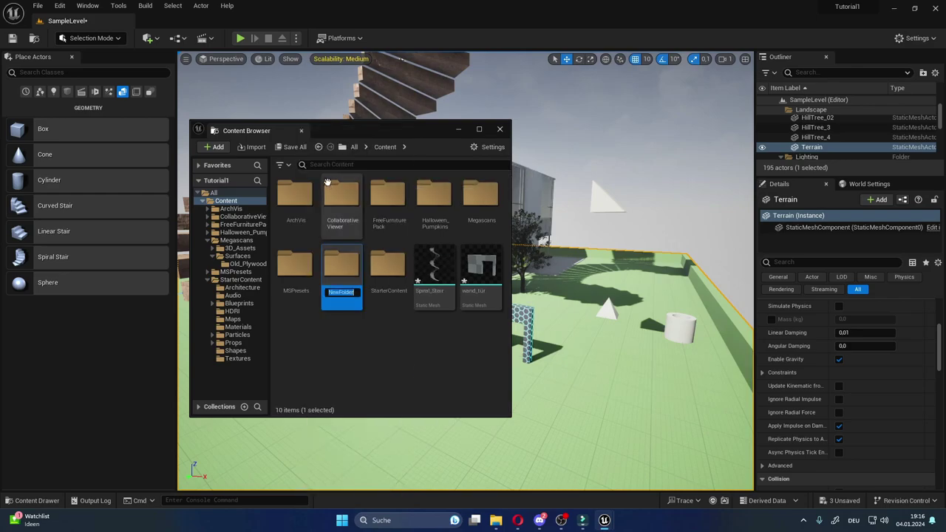
pyautogui.write('sk')
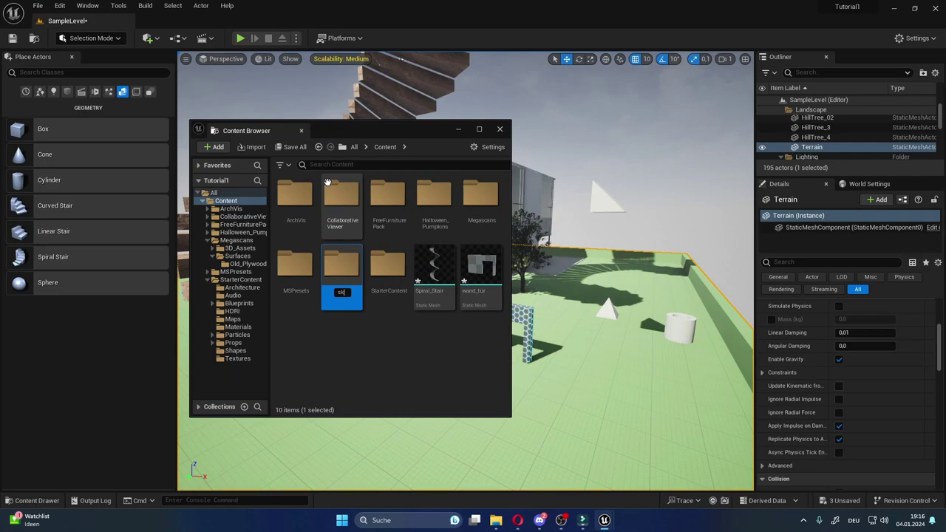
pyautogui.write('etchfab')
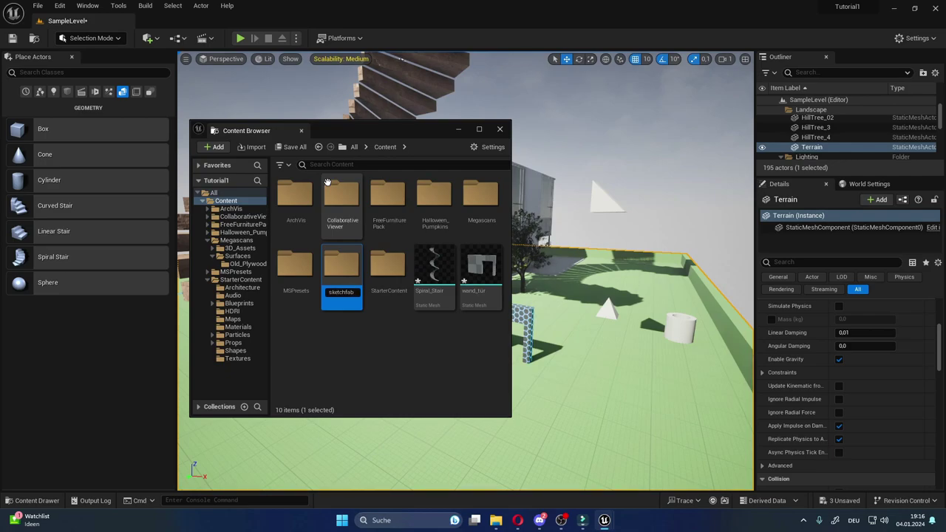
pyautogui.press('Return')
pyautogui.doubleClick(355, 274)
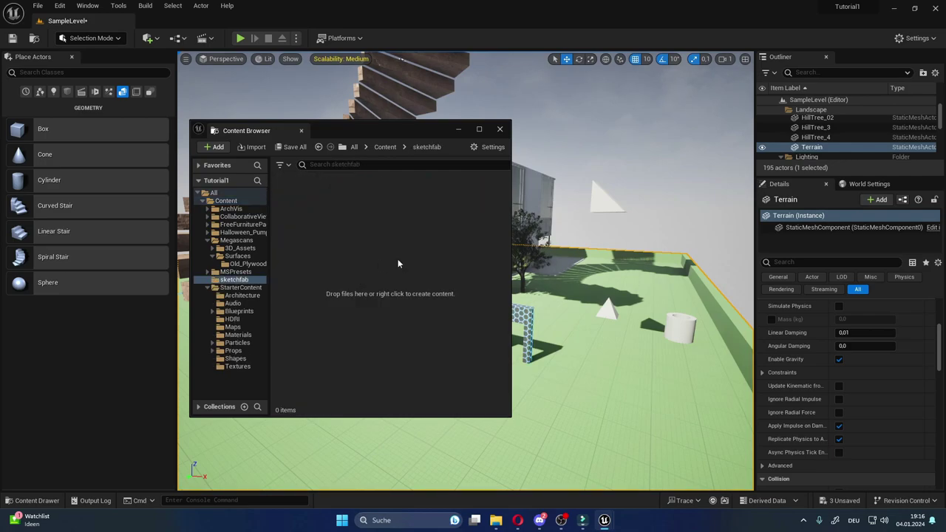
pyautogui.moveTo(510, 276); pyautogui.dragTo(657, 277)
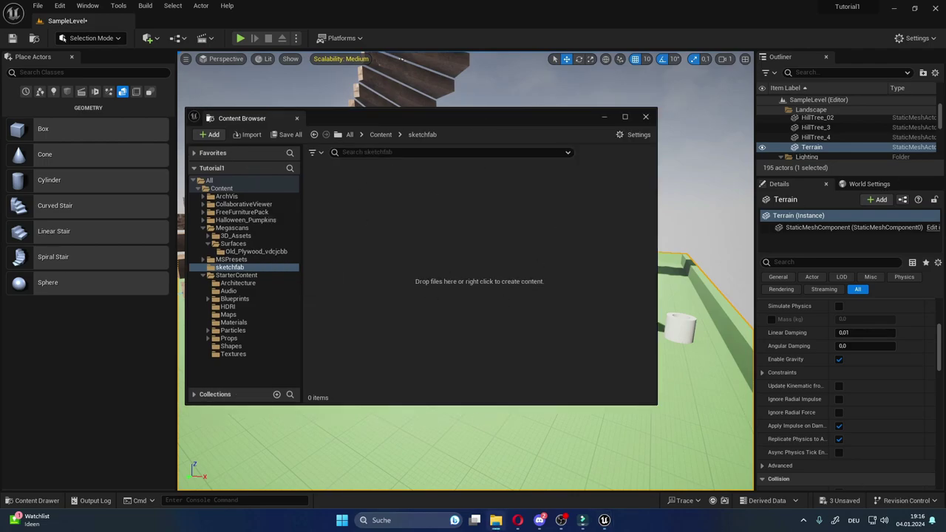
pyautogui.moveTo(945, 122); pyautogui.dragTo(739, 122)
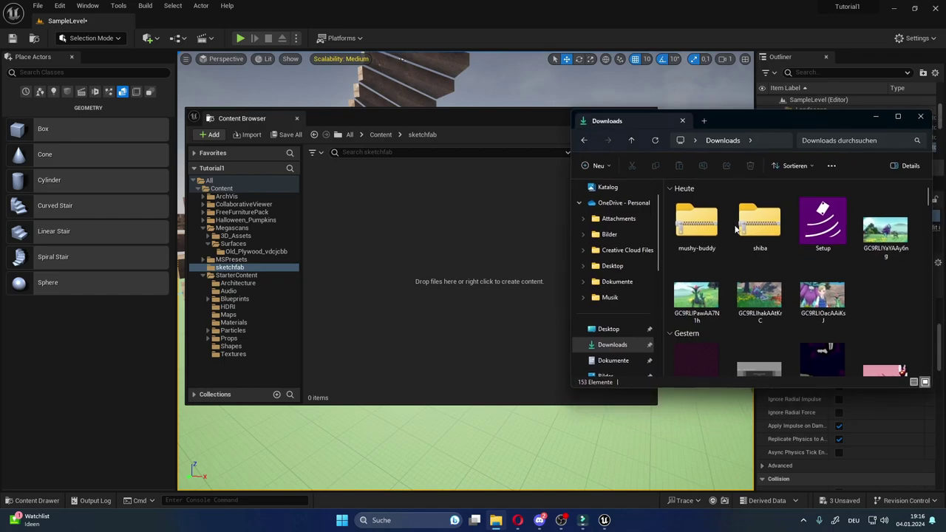
# Open Downloads > shiba > source and extract ZIP archive '1' to reveal 1.FBX.
pyautogui.click(758, 224)
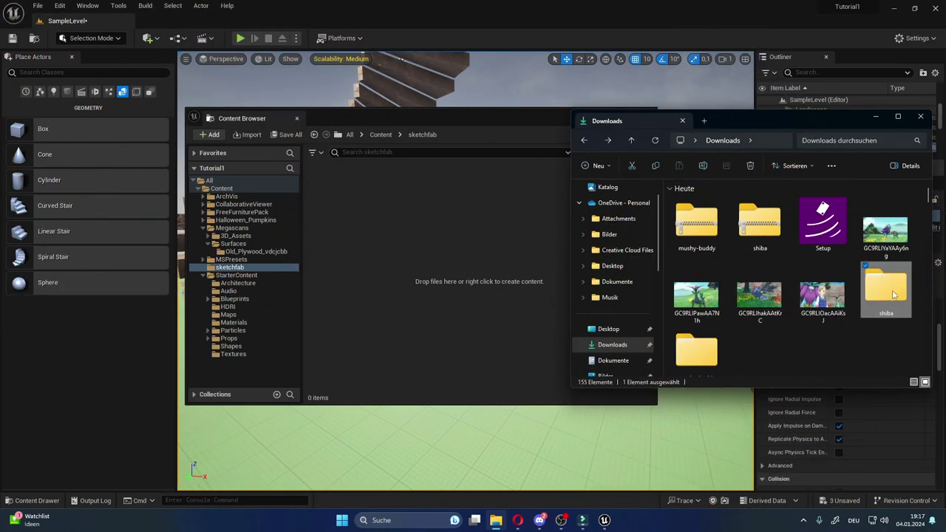
pyautogui.doubleClick(892, 291)
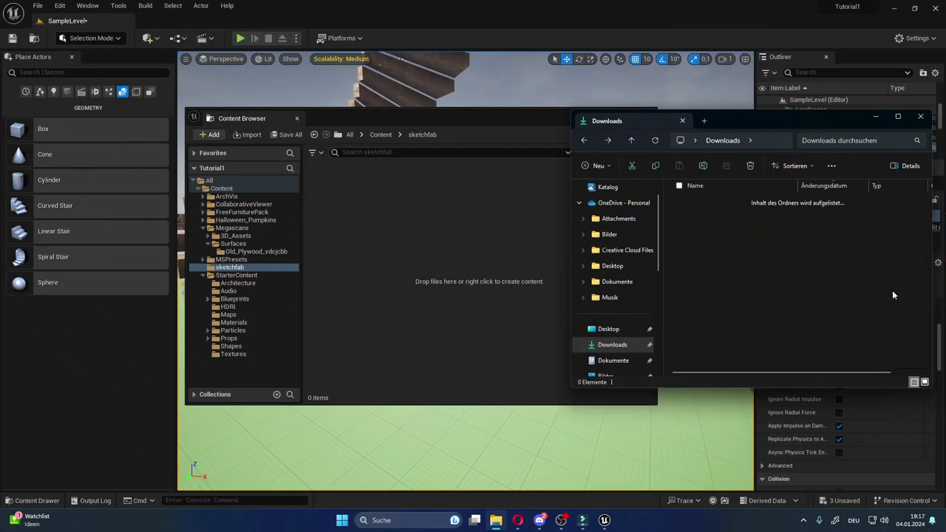
pyautogui.doubleClick(692, 232)
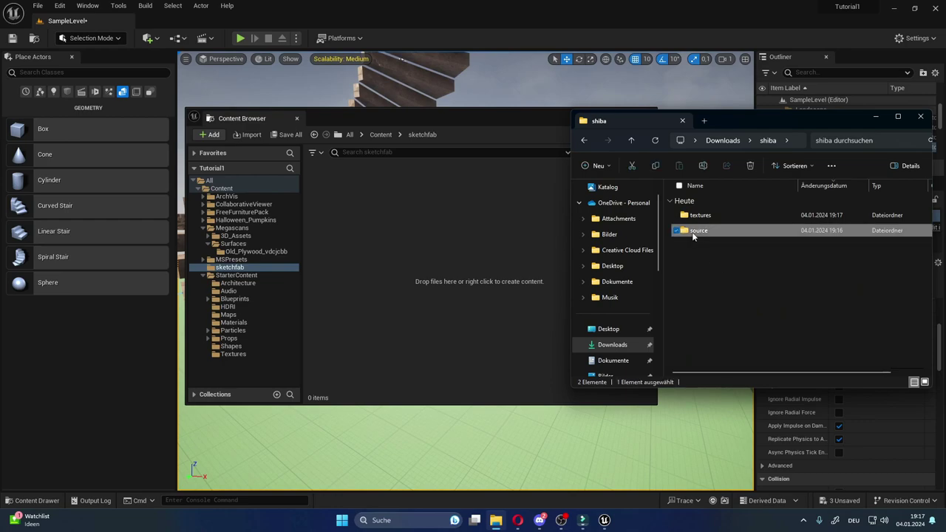
pyautogui.rightClick(687, 220)
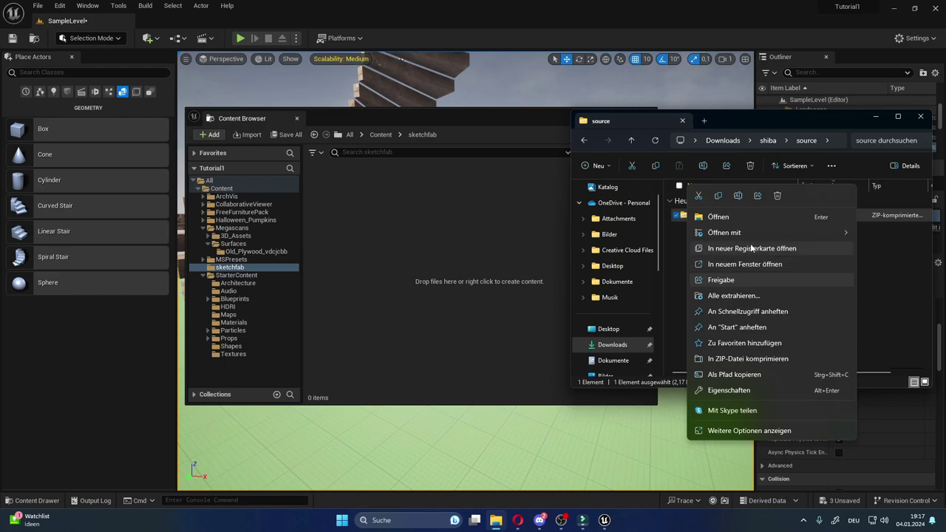
pyautogui.click(739, 296)
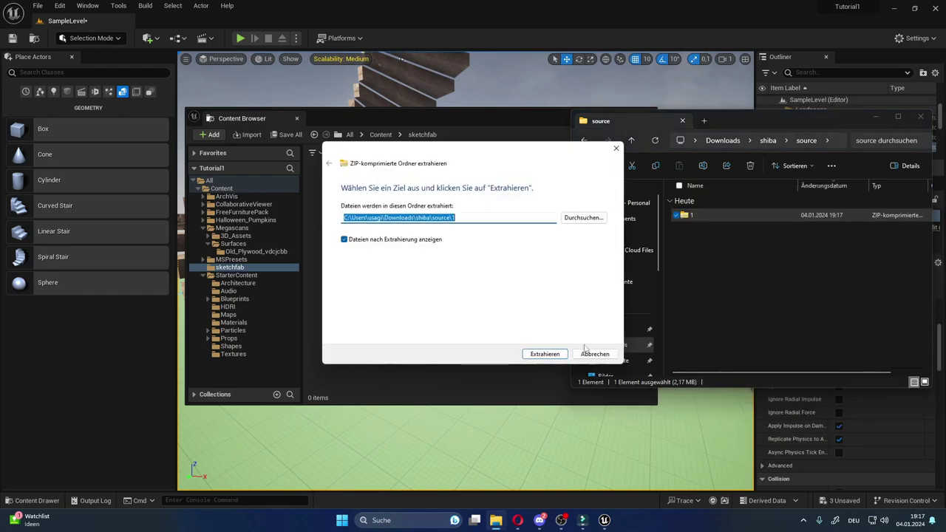
pyautogui.click(544, 353)
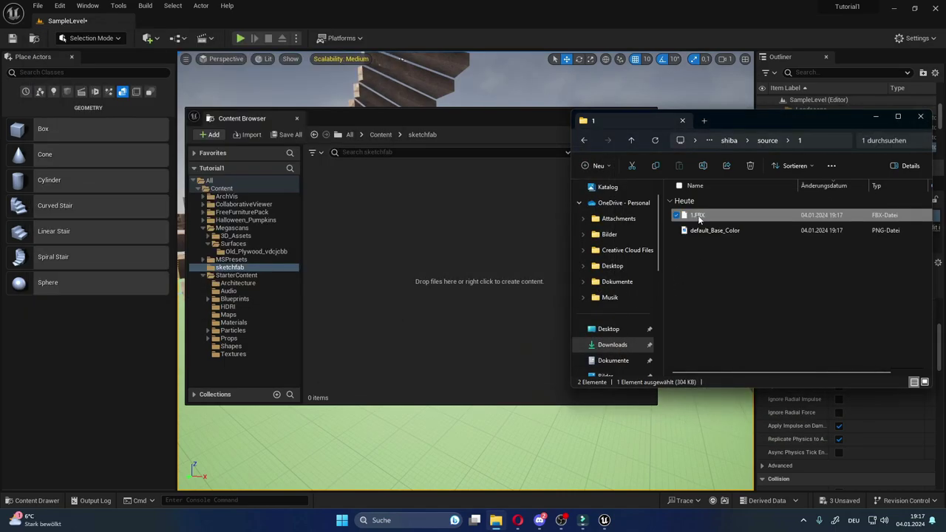
# Drag 1.FBX into sketchfab and tick Combine Meshes under Mesh > Advanced import options.
pyautogui.moveTo(532, 219); pyautogui.dragTo(395, 219)
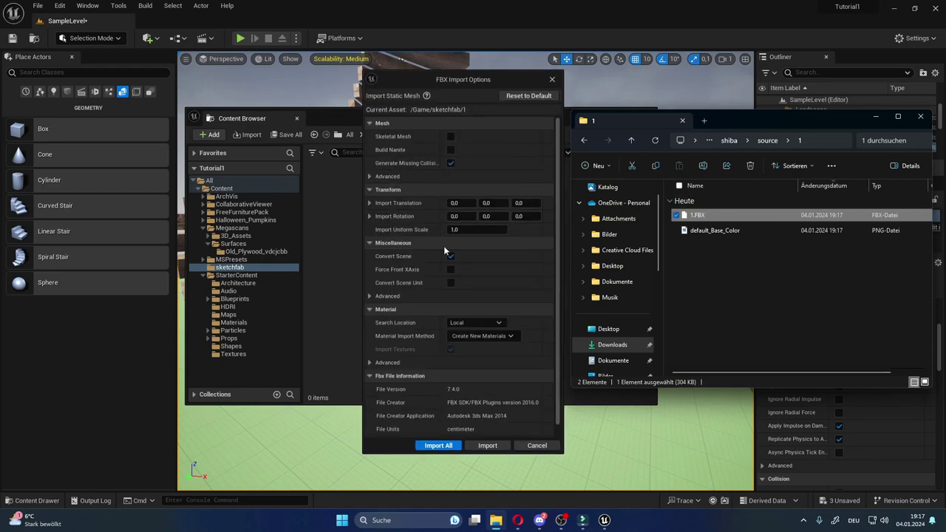
pyautogui.click(395, 194)
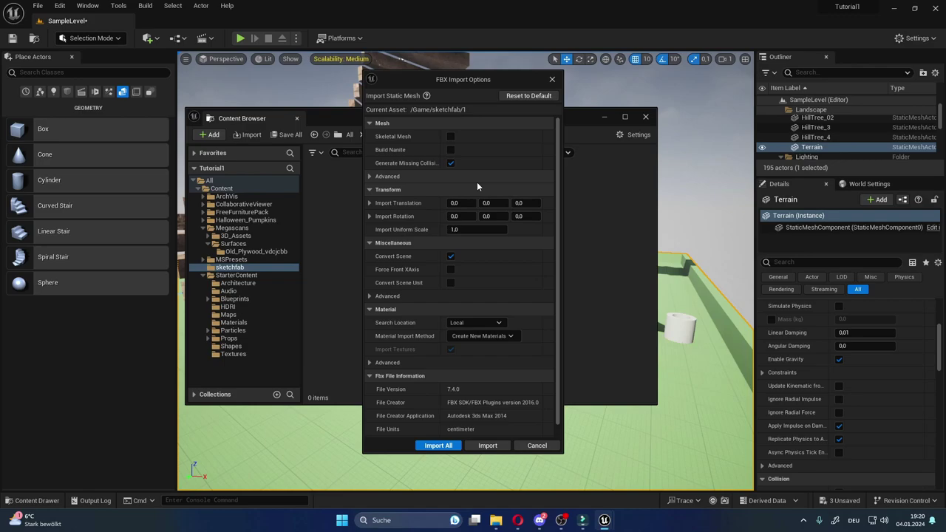
pyautogui.click(477, 178)
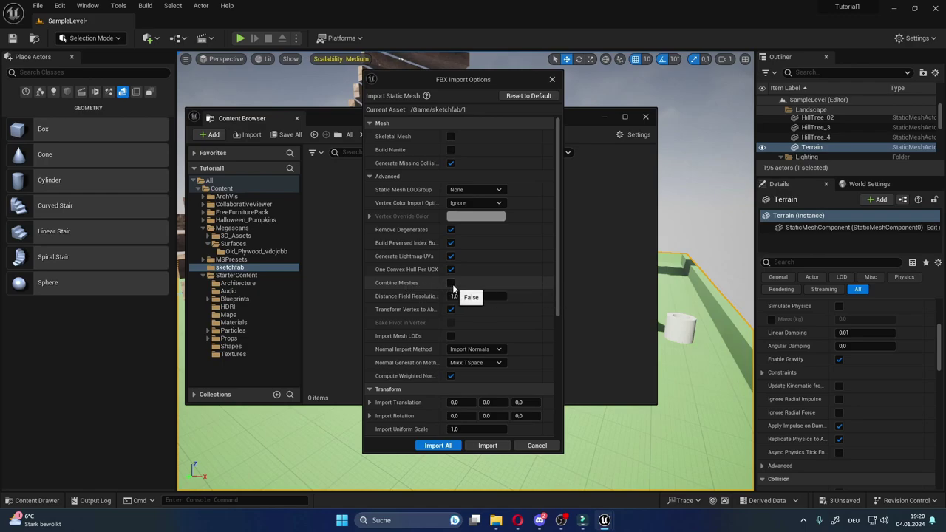
pyautogui.click(451, 285)
pyautogui.scroll(-2, 485, 255)
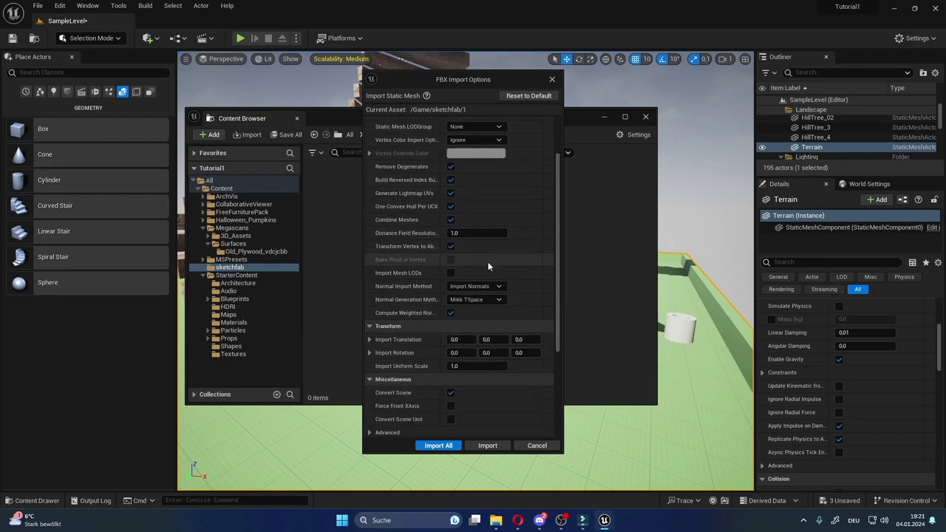
pyautogui.scroll(-2, 488, 265)
pyautogui.scroll(-2, 500, 255)
pyautogui.scroll(-1, 498, 296)
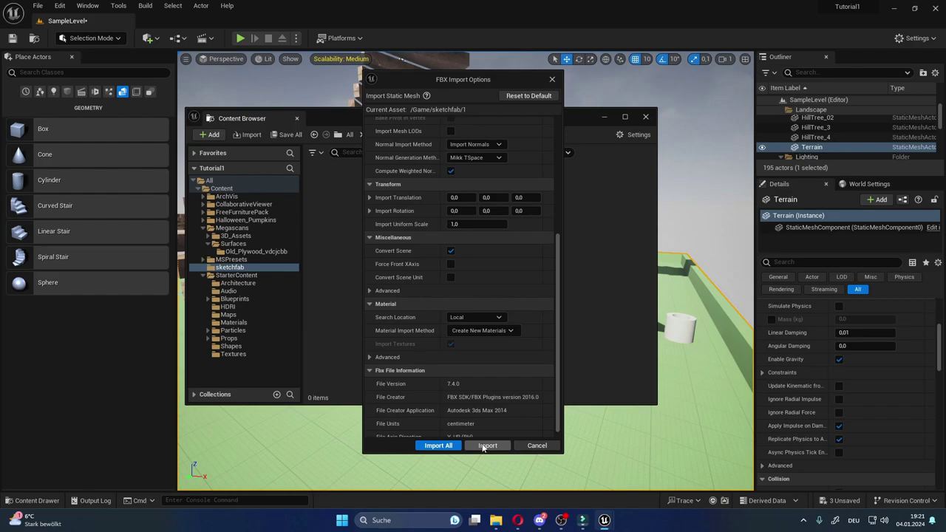
# Import 1.FBX and force-delete its imported 'default' material.
pyautogui.click(486, 446)
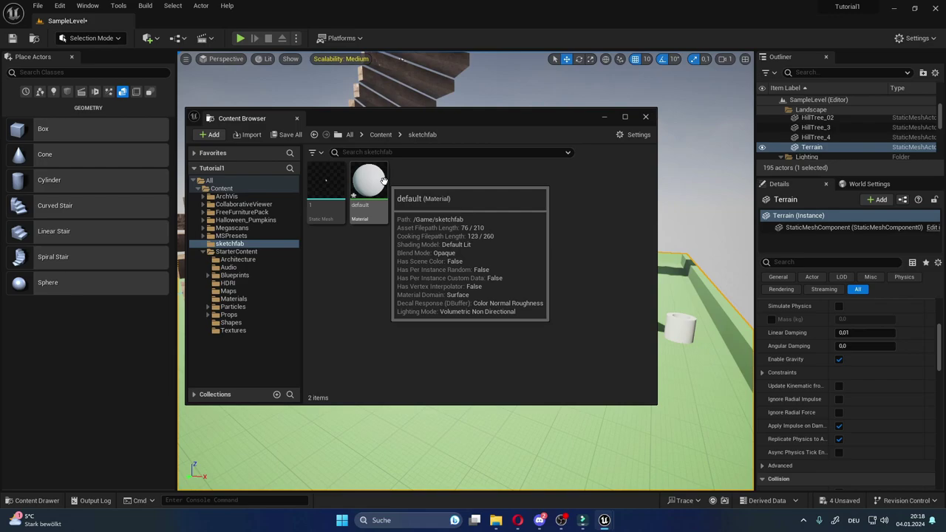
pyautogui.click(385, 180)
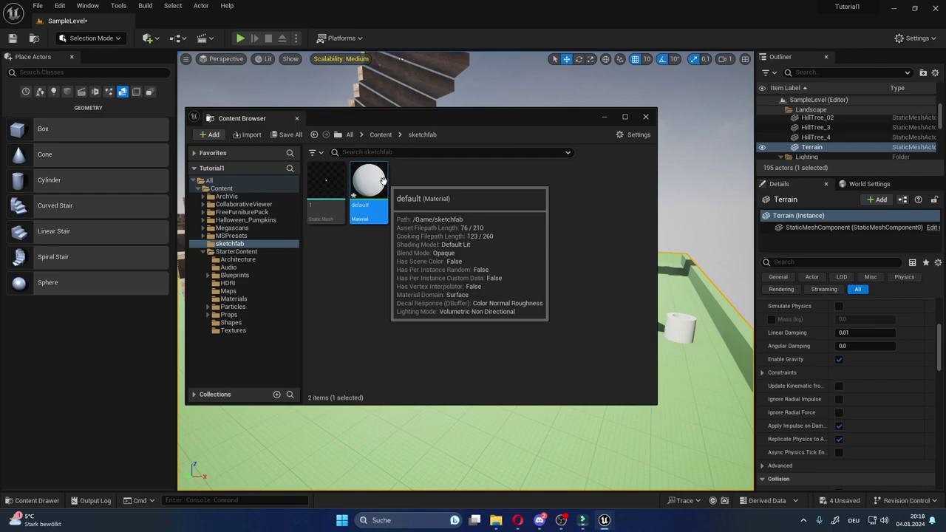
pyautogui.press('Delete')
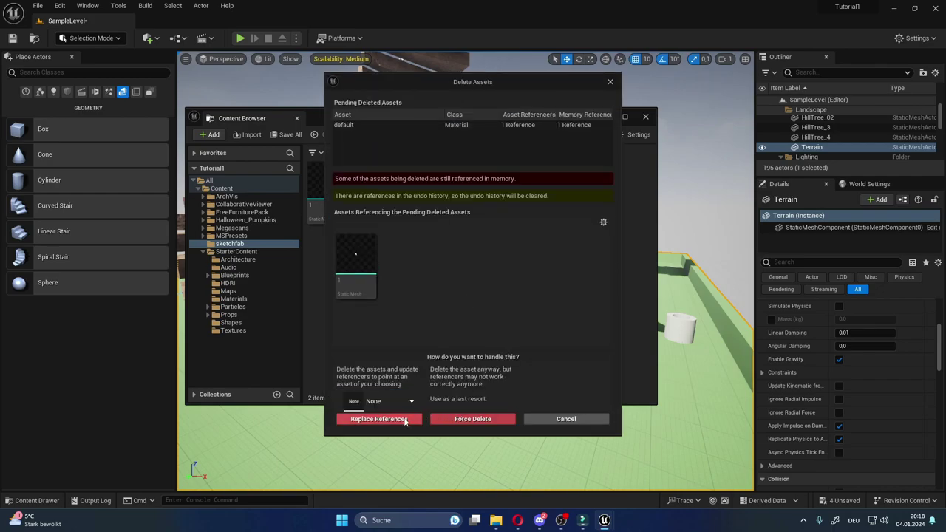
pyautogui.moveTo(341, 281)
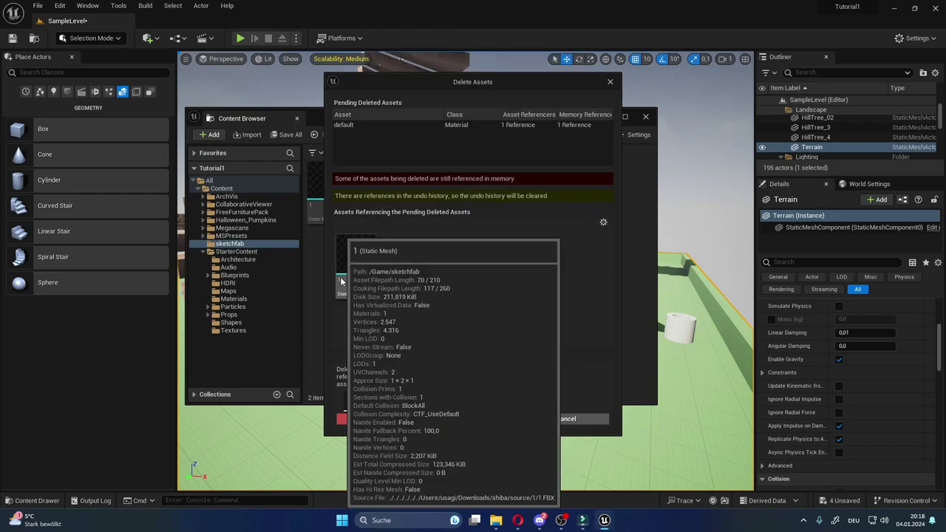
pyautogui.click(470, 418)
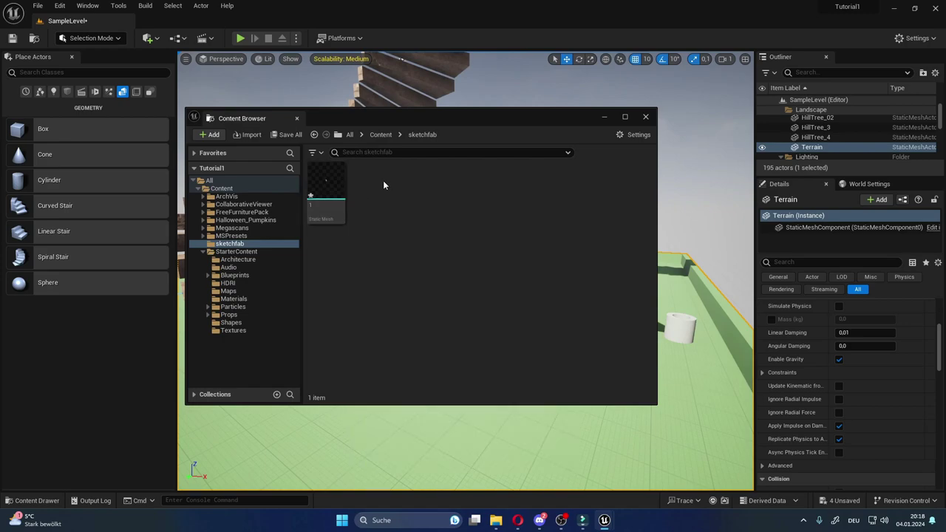
pyautogui.moveTo(327, 183)
# Open static mesh 1 in the Static Mesh Editor and scroll Details to Import Settings.
pyautogui.doubleClick(326, 185)
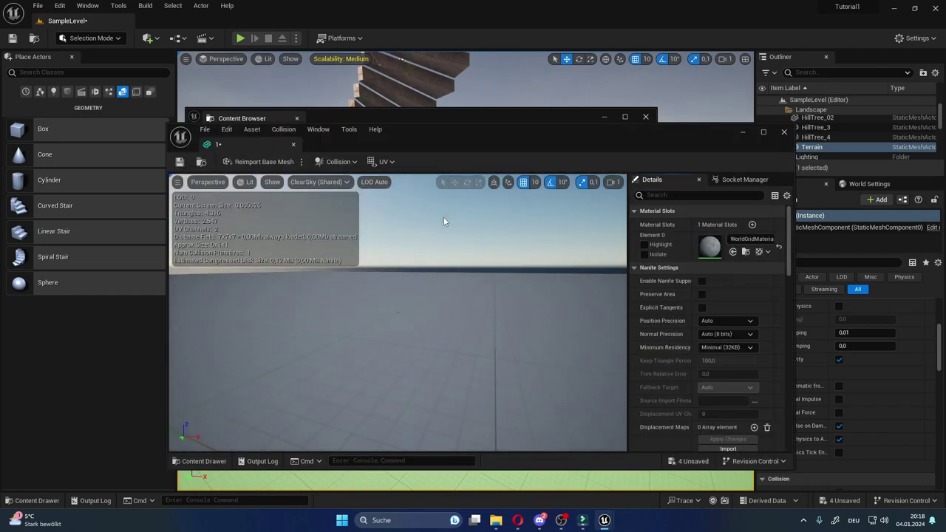
pyautogui.moveTo(441, 267)
pyautogui.mouseDown()
pyautogui.moveTo(401, 346)
pyautogui.moveTo(407, 327)
pyautogui.mouseUp()
pyautogui.scroll(-5, 408, 326)
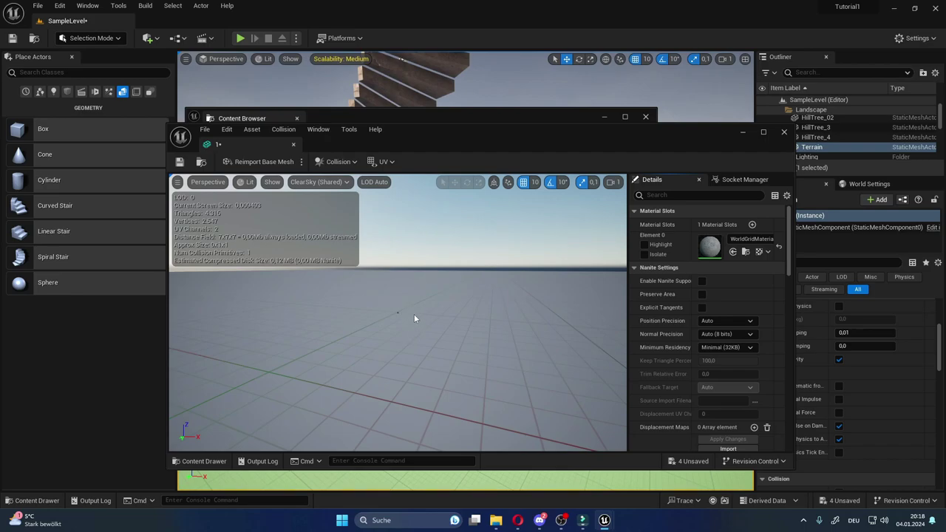
pyautogui.scroll(5, 396, 325)
pyautogui.scroll(5, 402, 321)
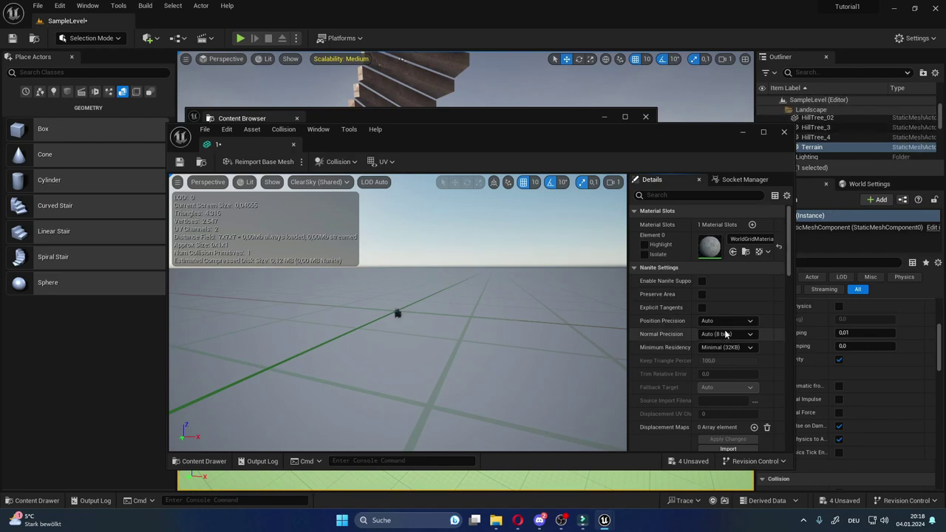
pyautogui.scroll(-4, 686, 338)
pyautogui.scroll(-3, 684, 338)
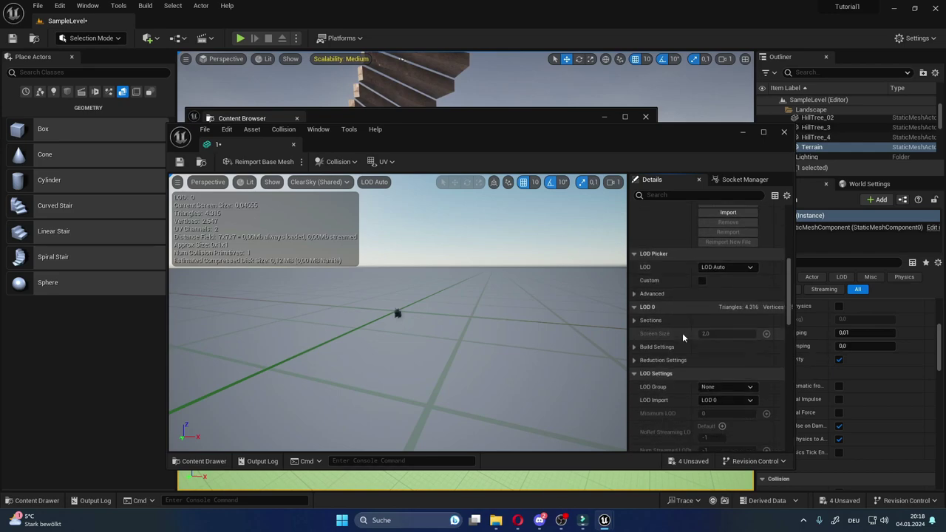
pyautogui.scroll(-3, 680, 317)
pyautogui.scroll(-3, 671, 297)
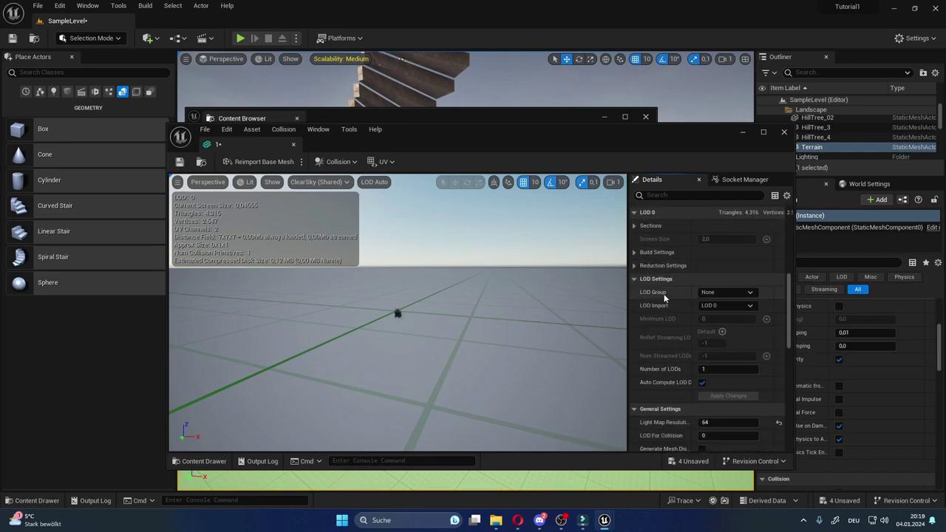
pyautogui.scroll(-3, 664, 298)
pyautogui.scroll(-3, 664, 298)
pyautogui.scroll(-4, 658, 302)
pyautogui.scroll(-2, 650, 306)
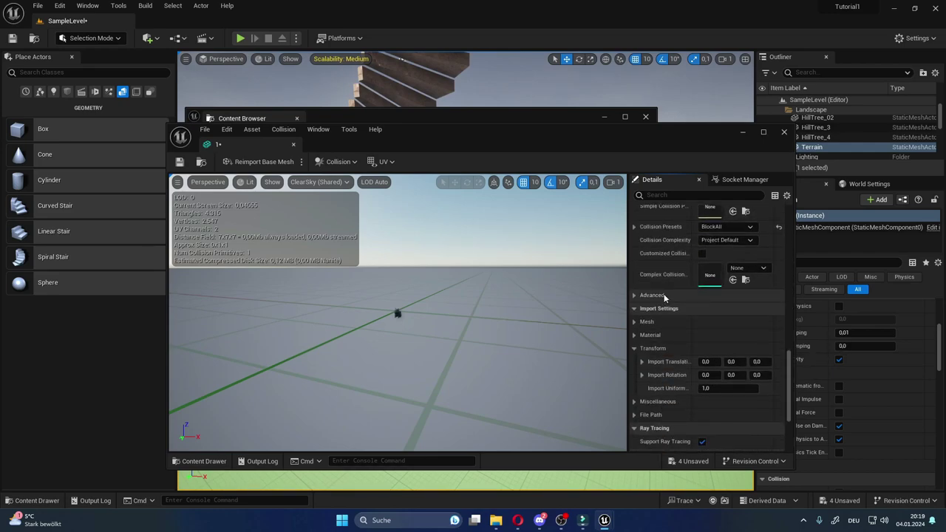
# Set Import Uniform Scale under Transform to 100.
pyautogui.click(634, 309)
pyautogui.click(635, 309)
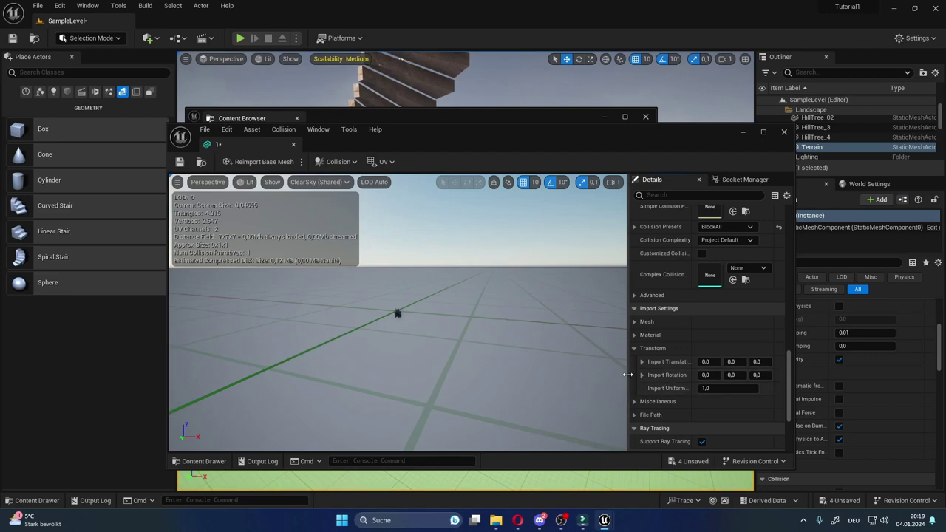
pyautogui.moveTo(629, 375); pyautogui.dragTo(526, 372)
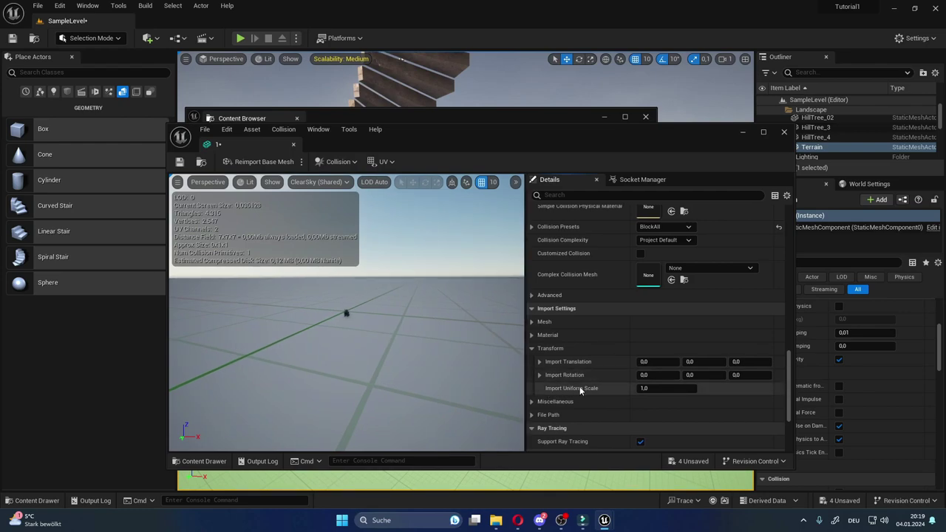
pyautogui.click(645, 388)
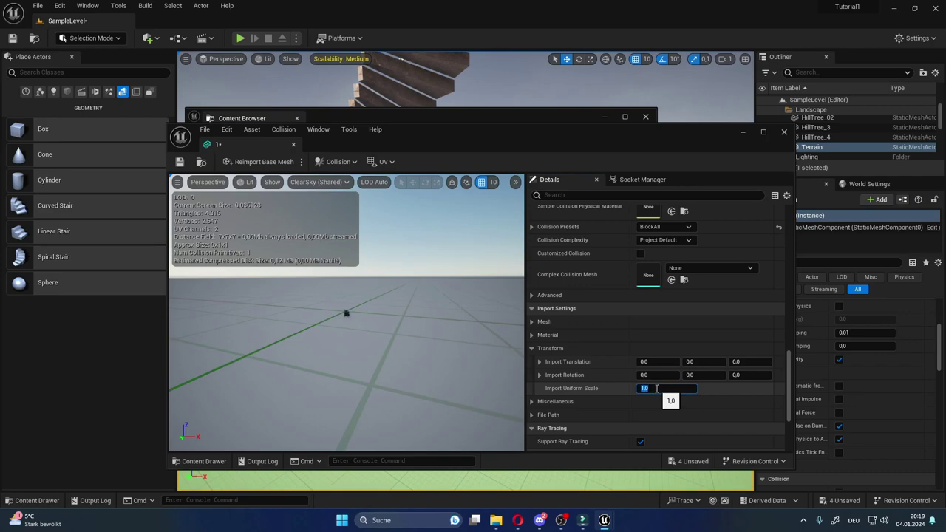
pyautogui.write('100')
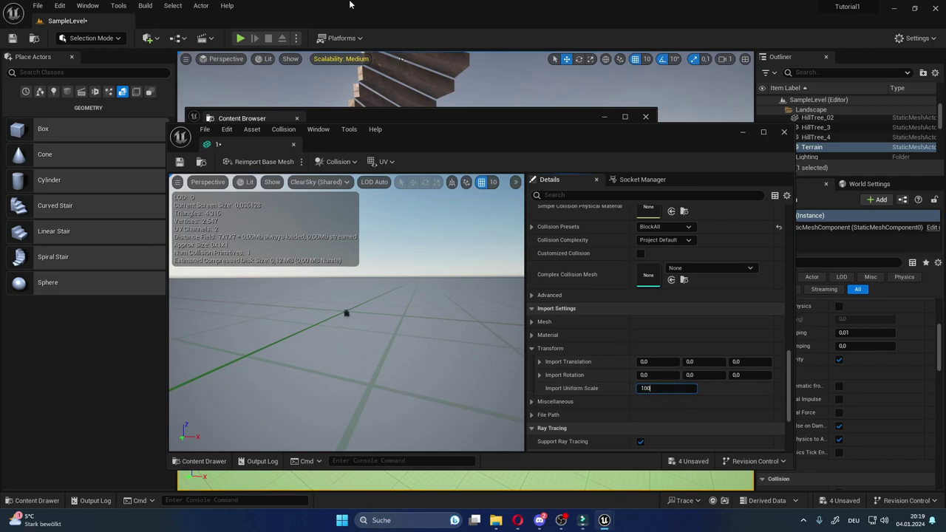
pyautogui.press('Return')
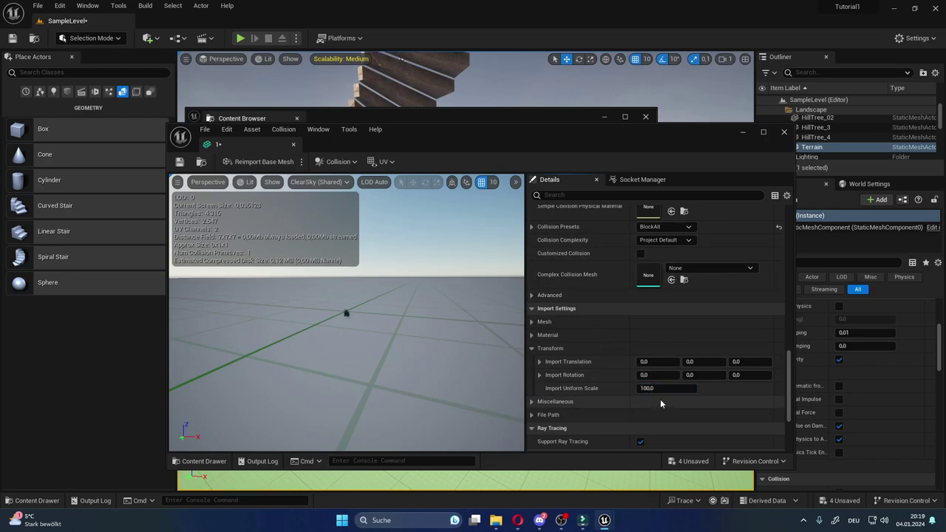
pyautogui.click(251, 163)
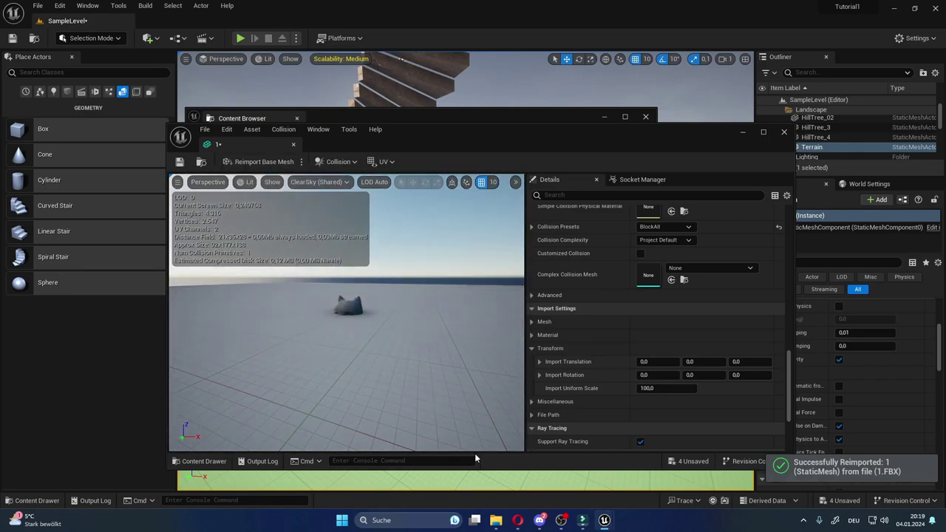
pyautogui.moveTo(502, 527)
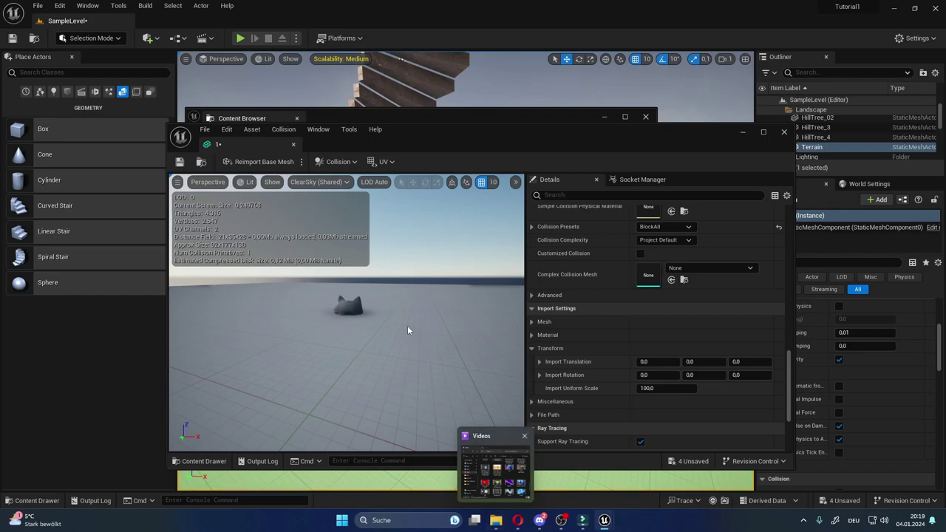
pyautogui.click(423, 222)
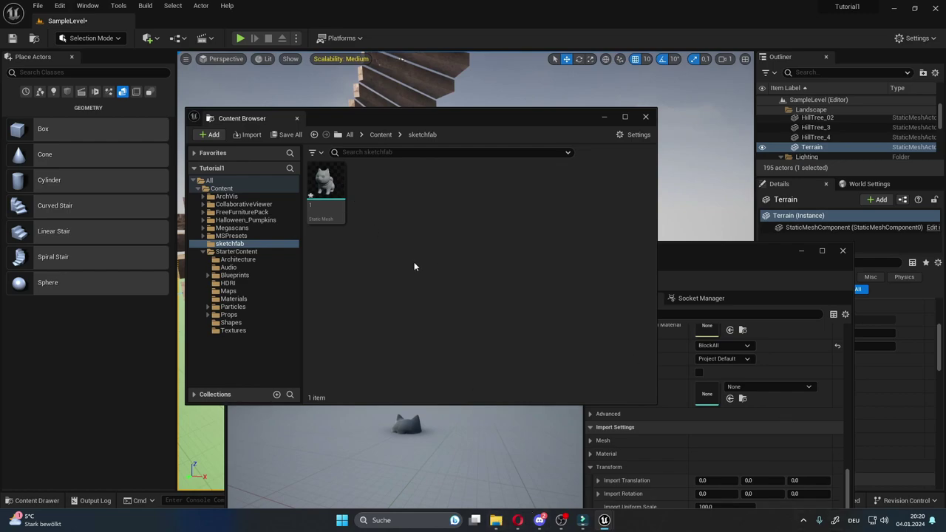
pyautogui.moveTo(326, 189)
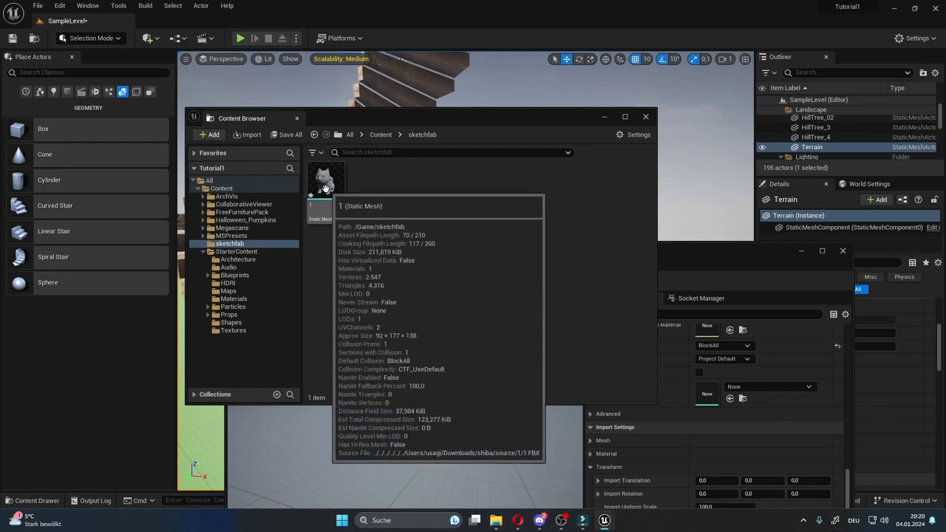
pyautogui.rightClick(326, 188)
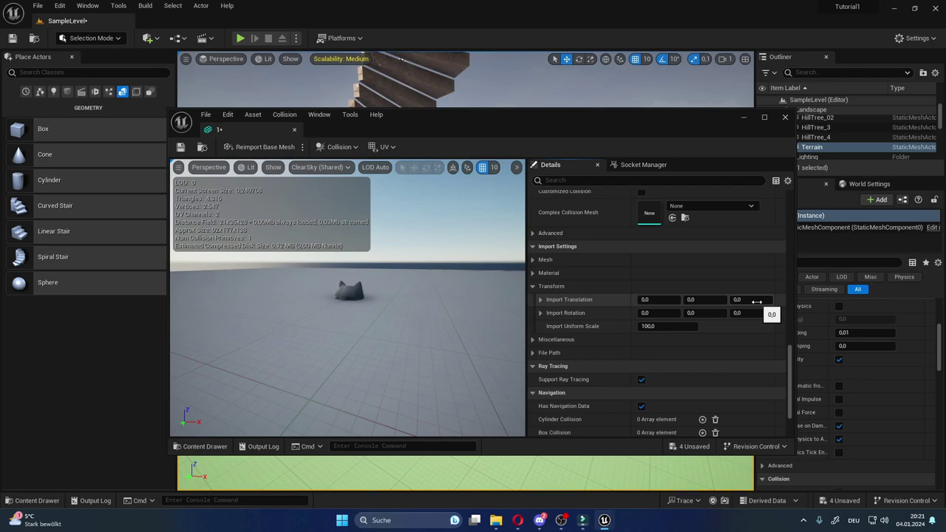
# Set the mesh's Import Translation Z offset to 100.
pyautogui.click(541, 299)
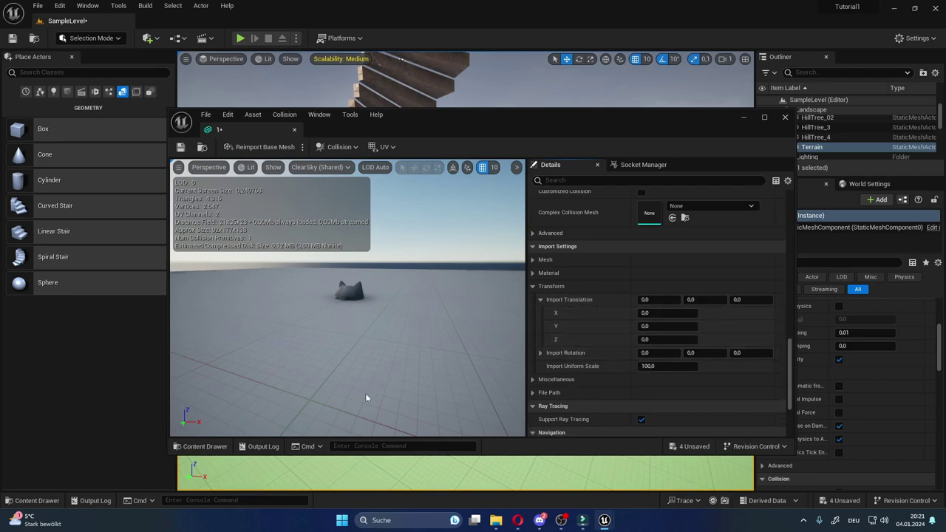
pyautogui.moveTo(366, 396)
pyautogui.mouseDown(button='right')
pyautogui.moveTo(184, 411)
pyautogui.moveTo(196, 424)
pyautogui.mouseUp(button='right')
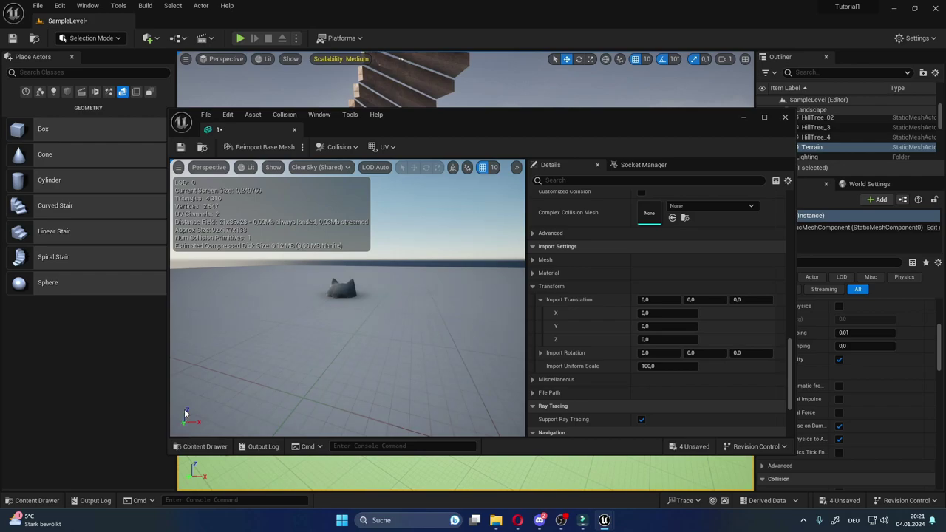
pyautogui.click(662, 340)
pyautogui.write('80')
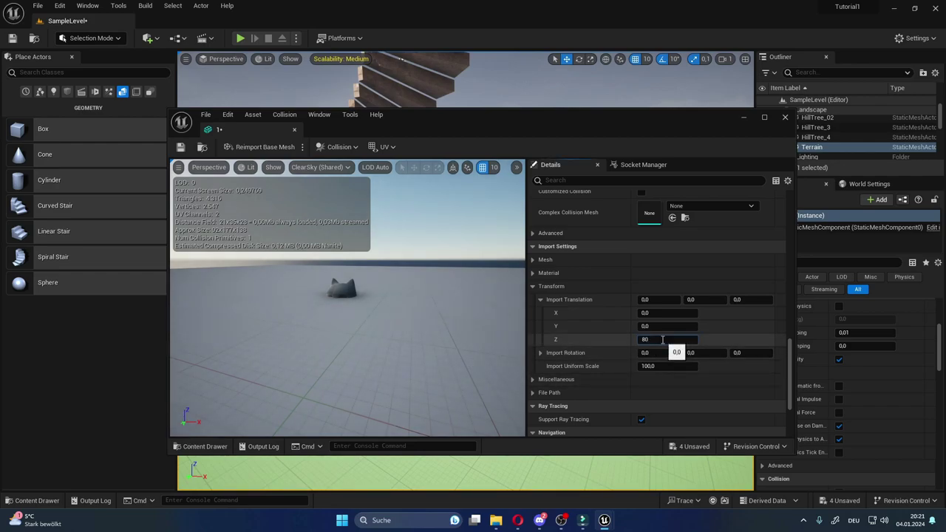
pyautogui.press('Return')
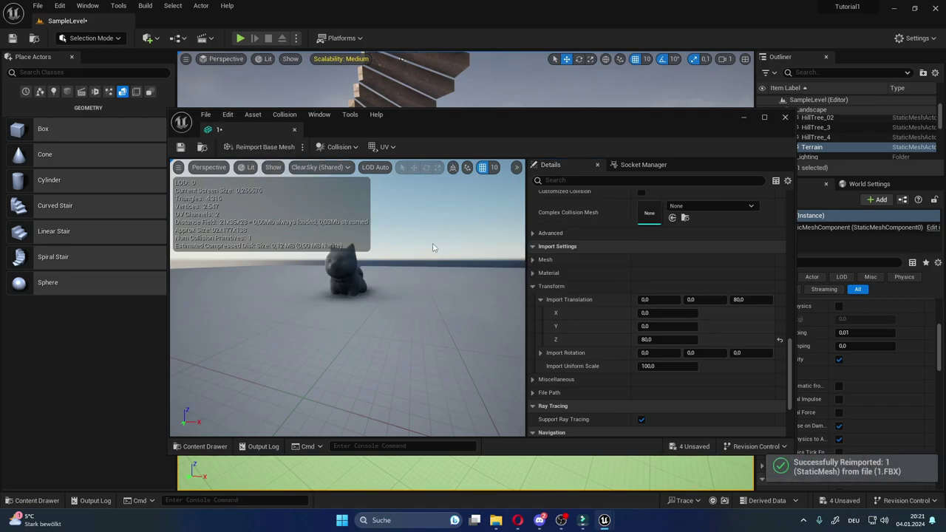
pyautogui.click(654, 339)
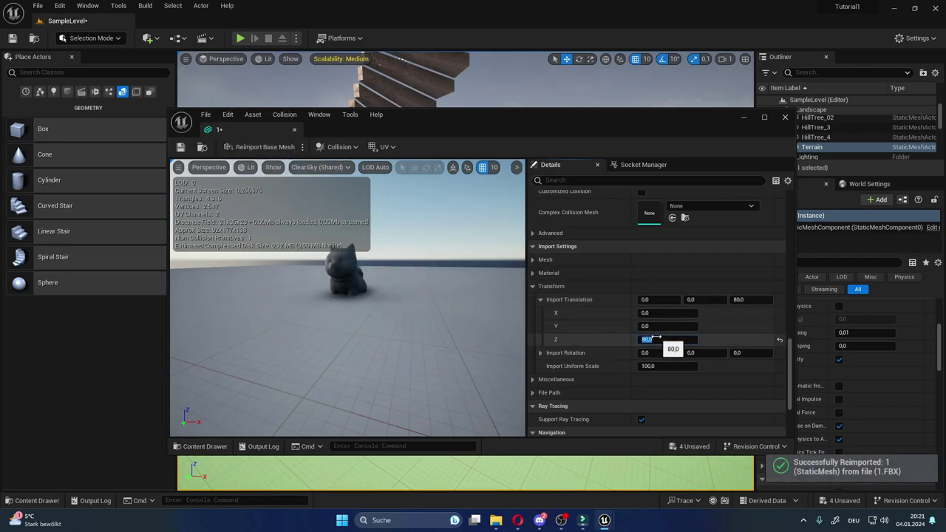
pyautogui.write('10')
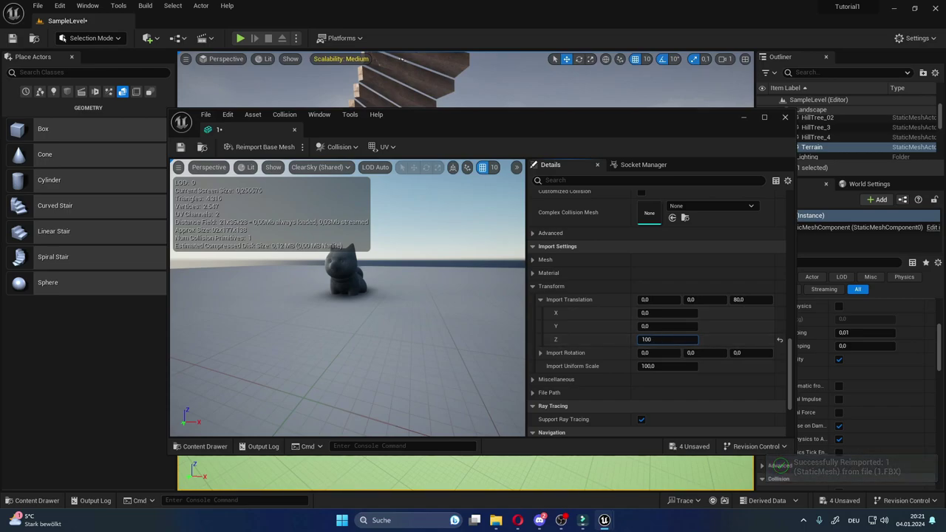
pyautogui.press('Return')
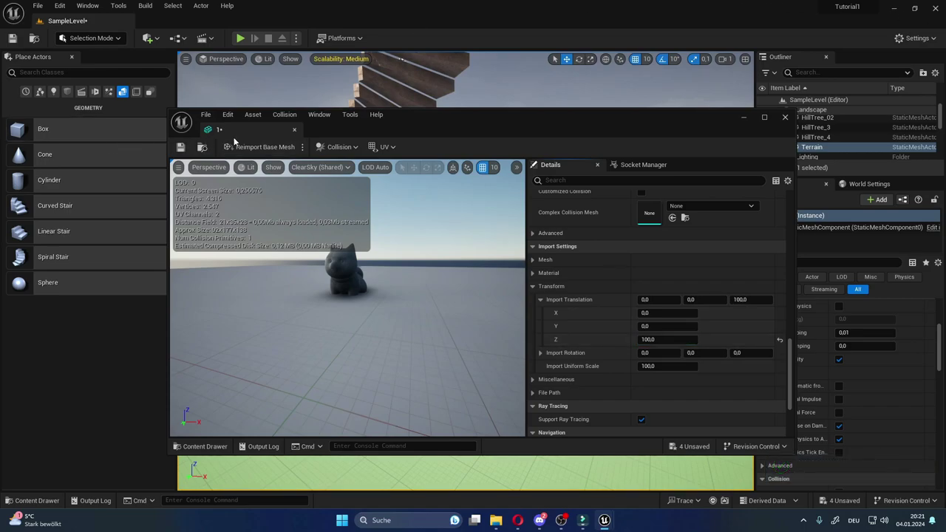
# Reimport the base mesh with the new offset and inspect the raised model in the preview.
pyautogui.click(260, 146)
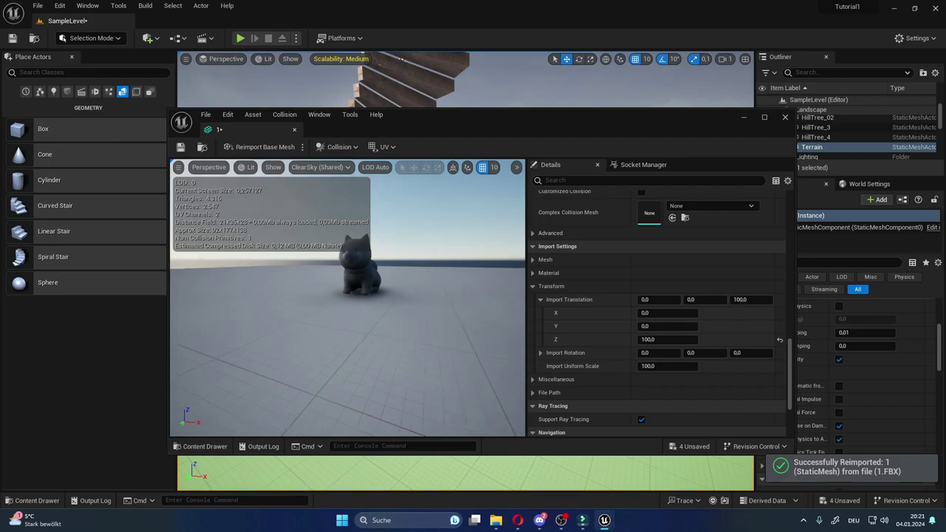
pyautogui.moveTo(384, 243); pyautogui.dragTo(444, 279)
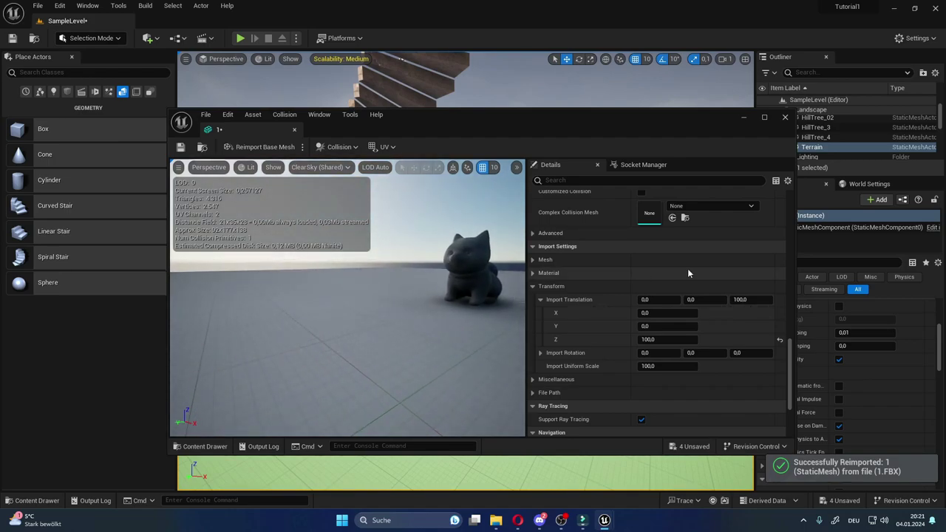
pyautogui.scroll(3, 687, 268)
pyautogui.scroll(3, 688, 267)
pyautogui.scroll(4, 689, 268)
pyautogui.scroll(3, 689, 267)
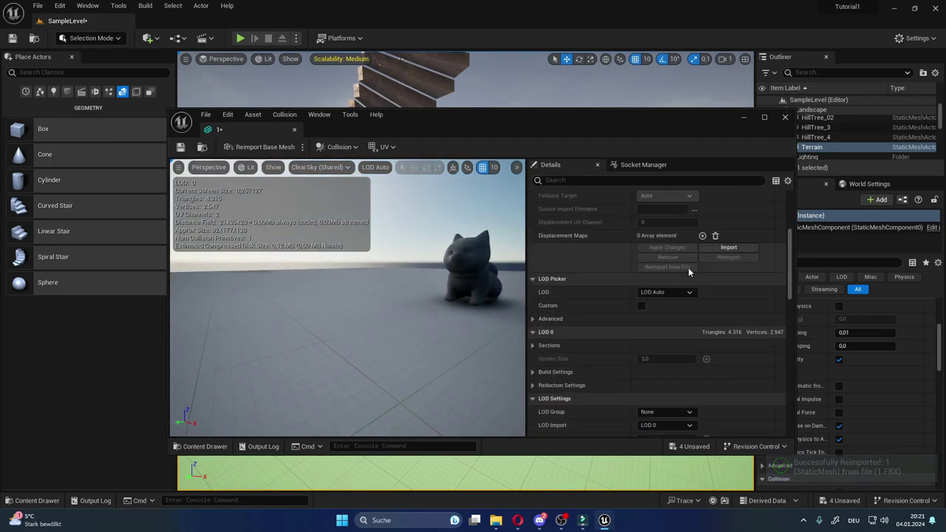
pyautogui.scroll(3, 688, 267)
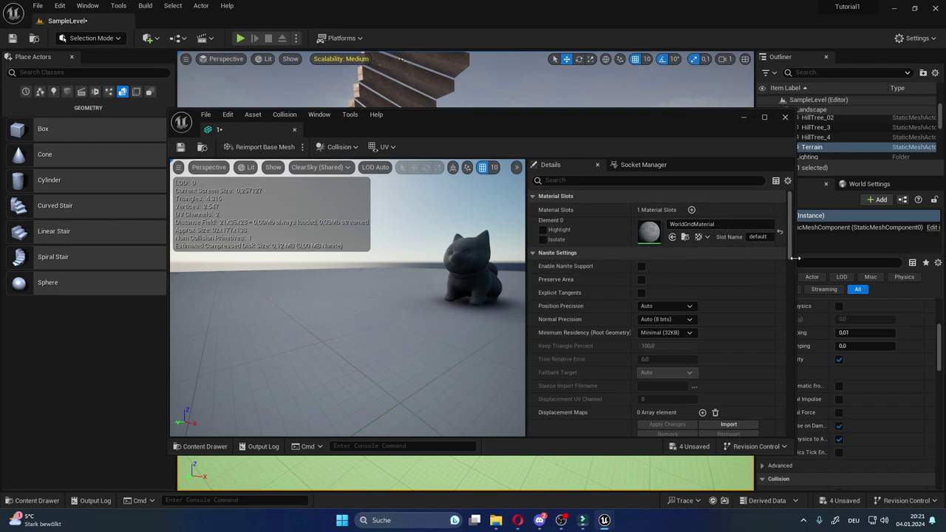
# Drag static mesh '1' into the level onto the grass beside the stairs.
pyautogui.moveTo(795, 263); pyautogui.dragTo(511, 265)
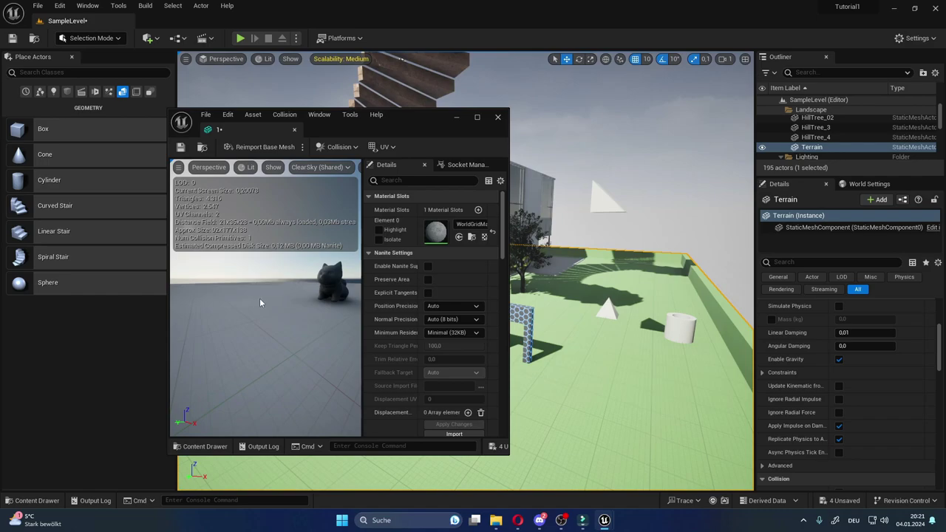
pyautogui.moveTo(260, 302)
pyautogui.mouseDown()
pyautogui.moveTo(229, 300)
pyautogui.moveTo(318, 393)
pyautogui.mouseUp()
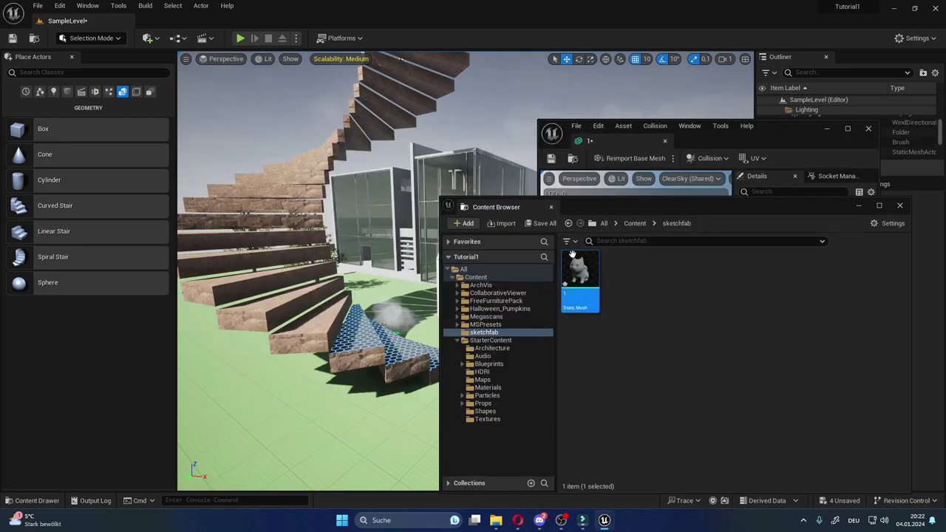
pyautogui.moveTo(580, 275); pyautogui.dragTo(280, 436)
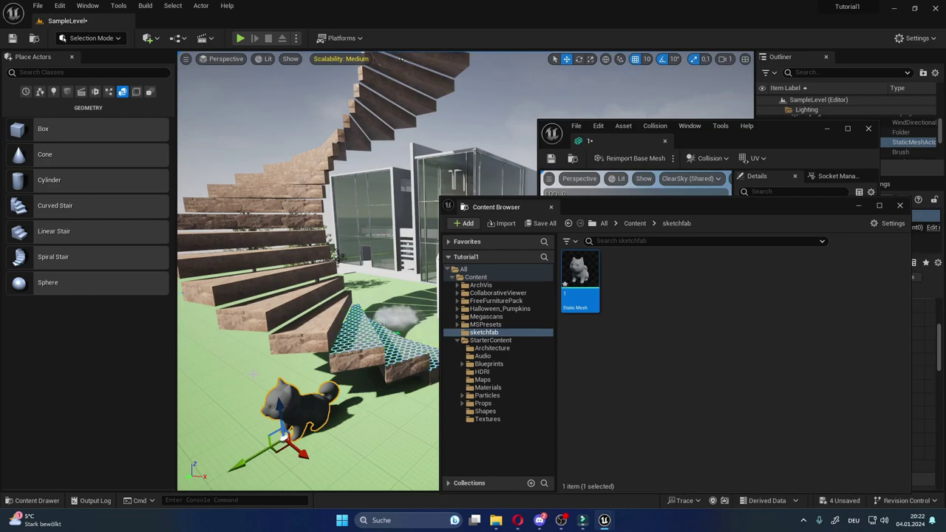
pyautogui.moveTo(253, 374); pyautogui.dragTo(303, 381, button='middle')
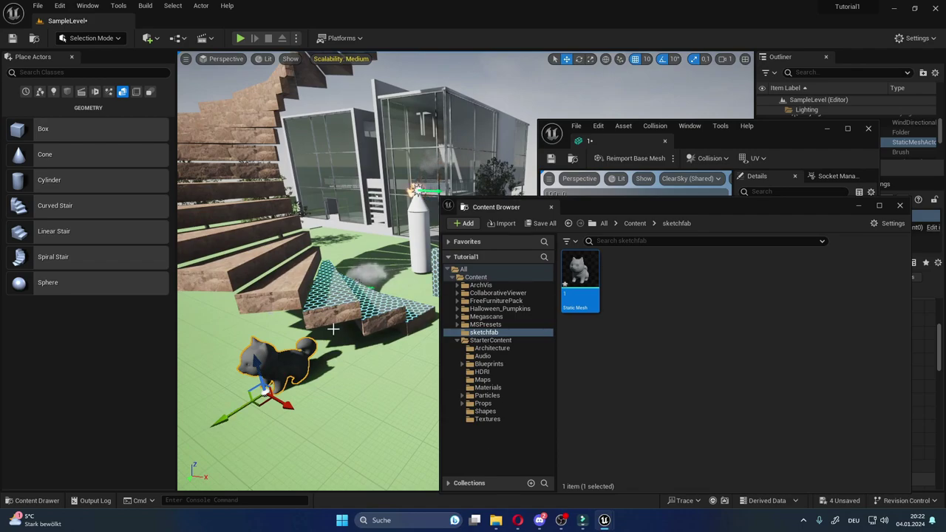
pyautogui.moveTo(682, 210); pyautogui.dragTo(330, 140)
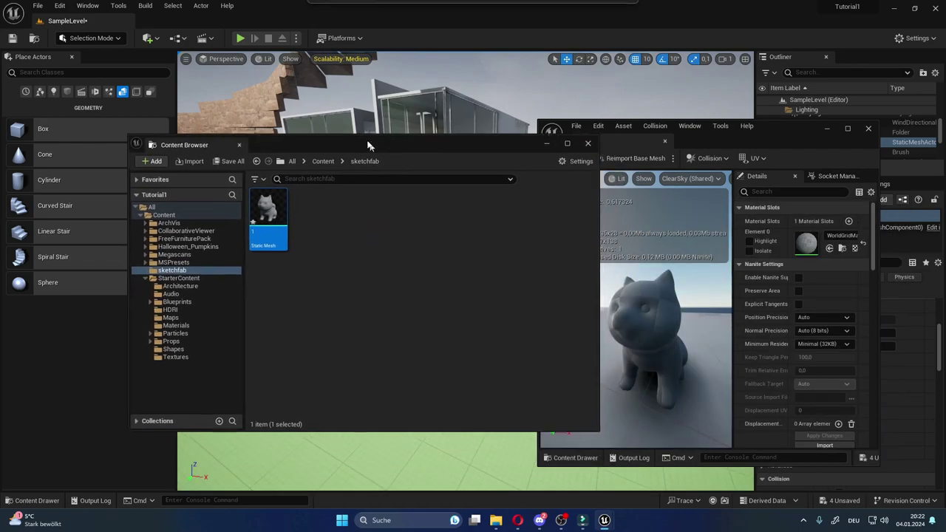
# Create a new material named hundy in the sketchfab folder and open it.
pyautogui.click(304, 224)
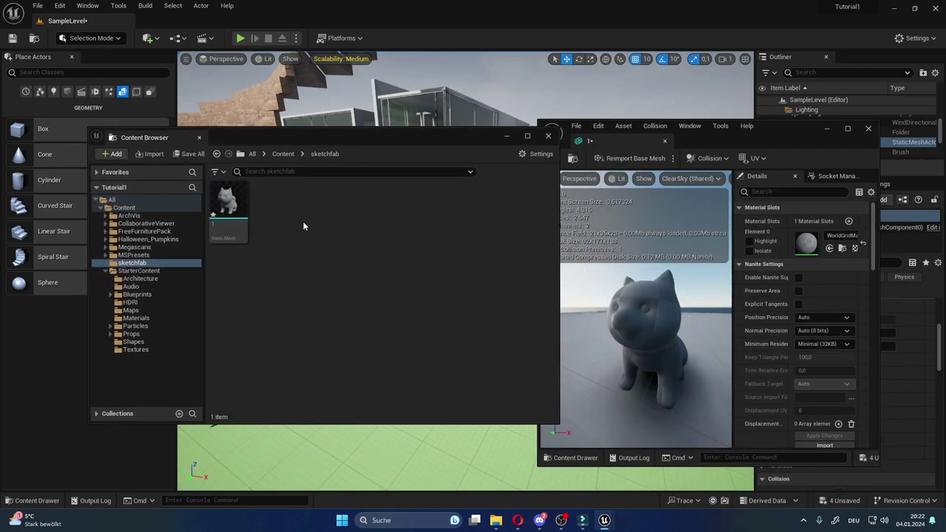
pyautogui.rightClick(289, 226)
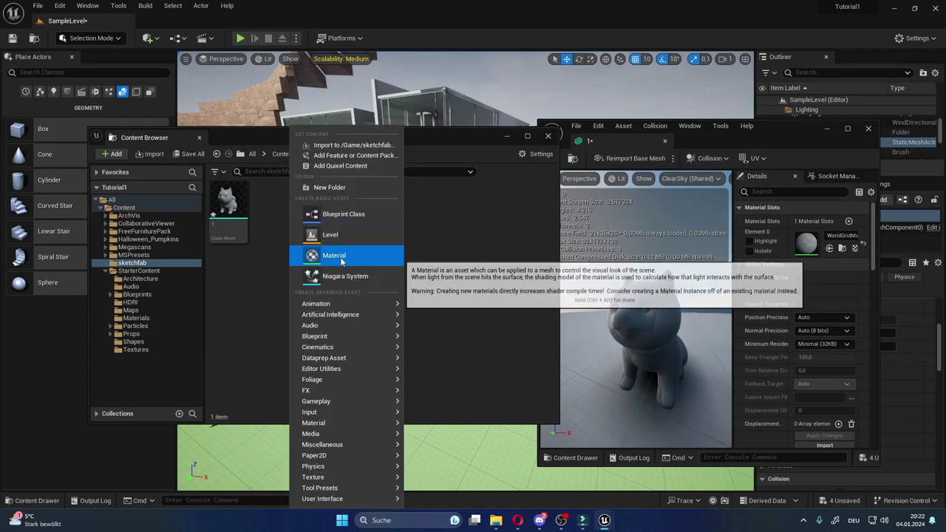
pyautogui.click(314, 255)
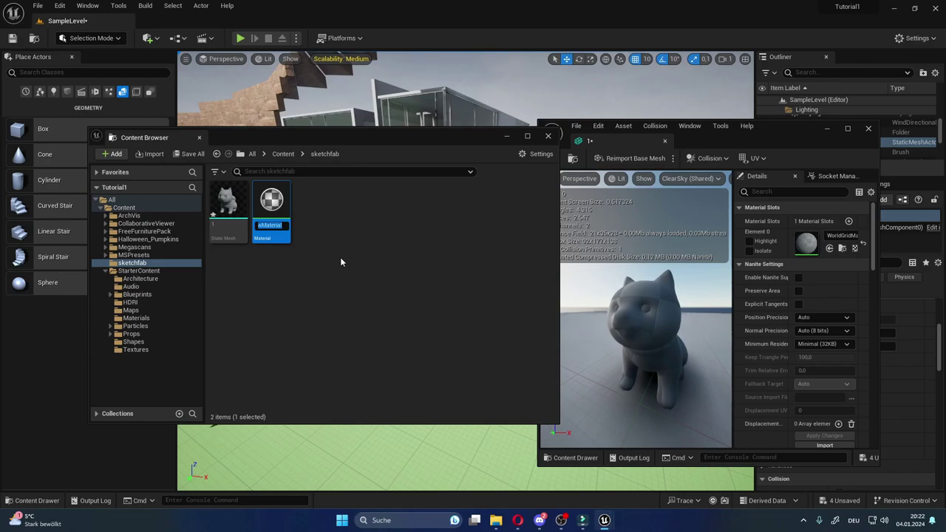
pyautogui.write('hundy')
pyautogui.press('Return')
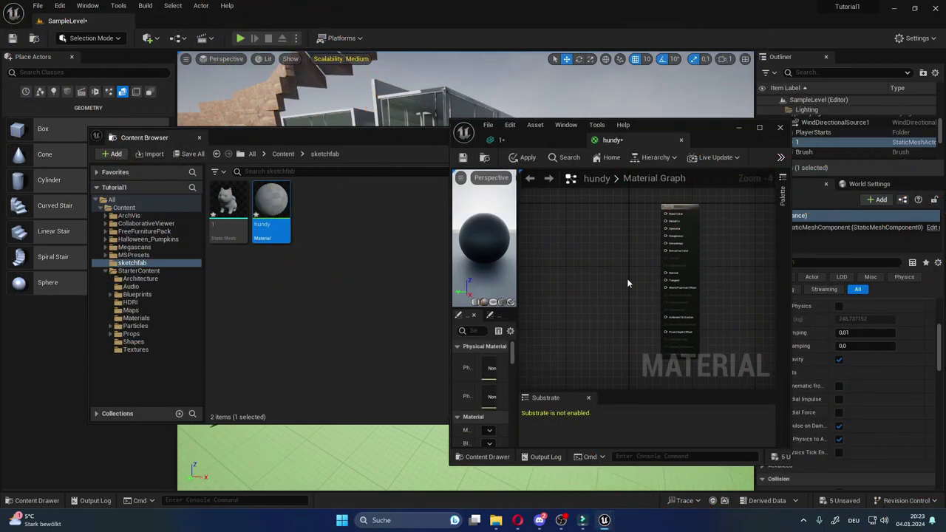
# Bring up the File Explorer window showing the shiba textures folder.
pyautogui.moveTo(606, 255); pyautogui.dragTo(632, 266, button='right')
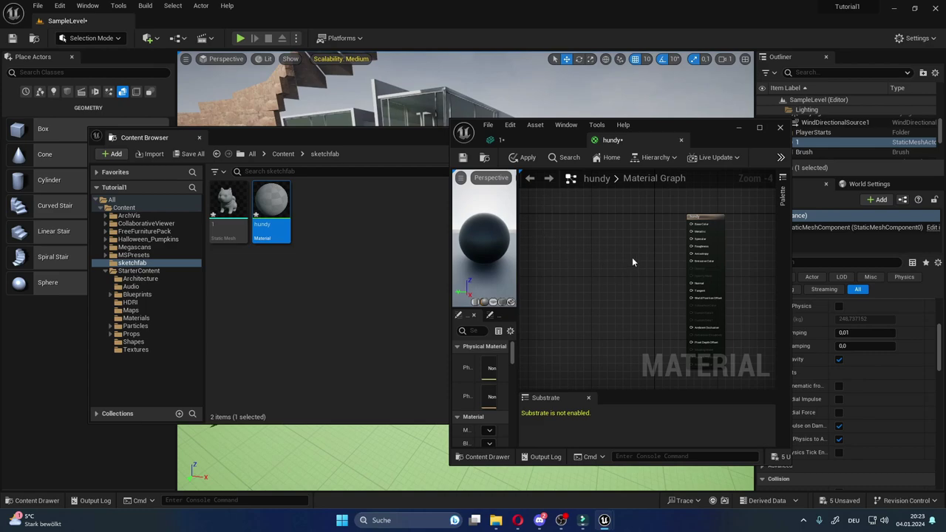
pyautogui.moveTo(633, 277); pyautogui.dragTo(628, 291, button='right')
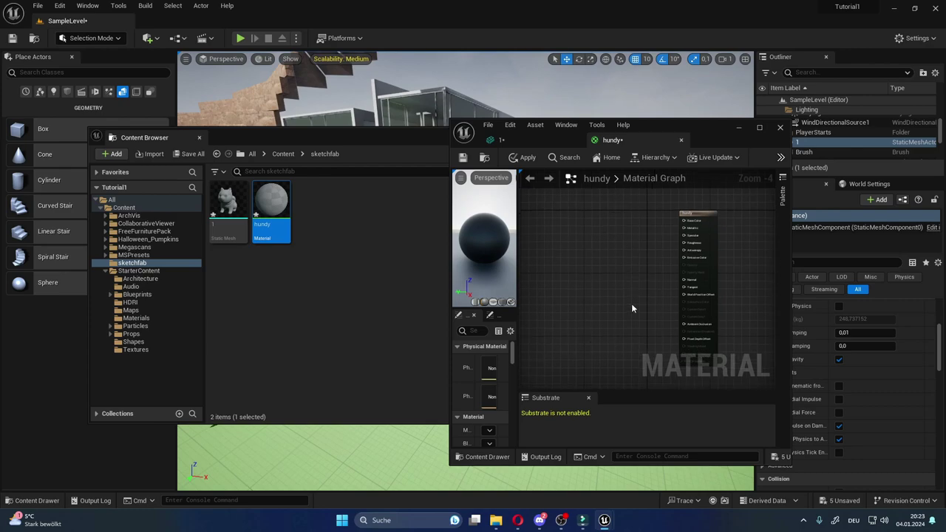
pyautogui.moveTo(496, 520)
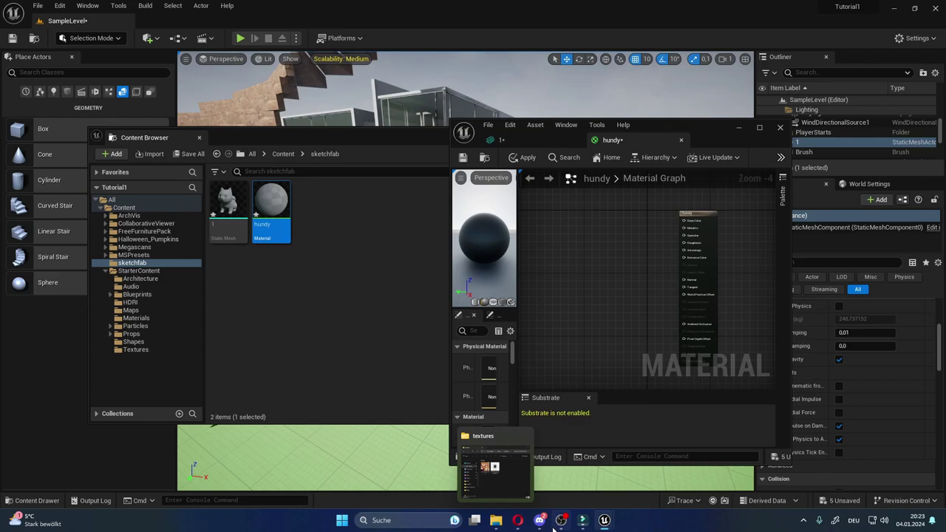
pyautogui.click(494, 525)
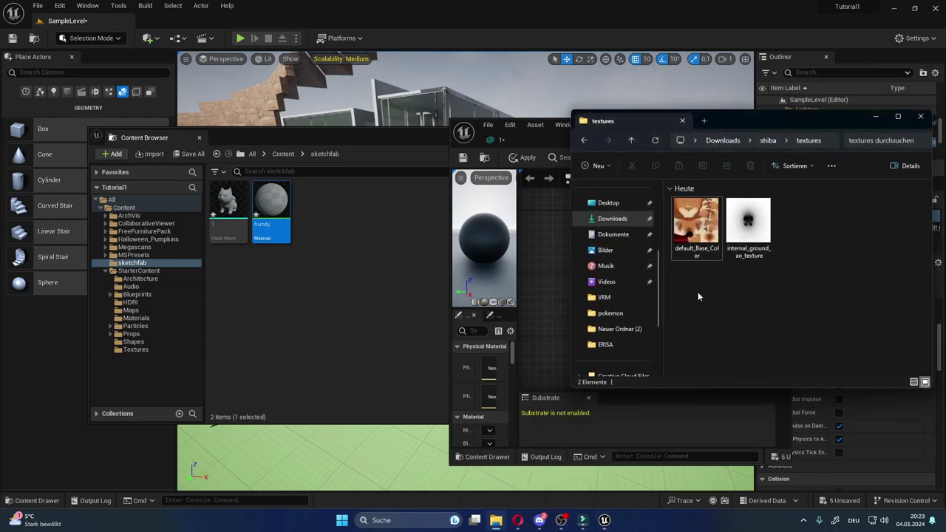
# Import default_Base_Color and internal_ground_ao_texture into the sketchfab folder.
pyautogui.moveTo(777, 122); pyautogui.dragTo(824, 170)
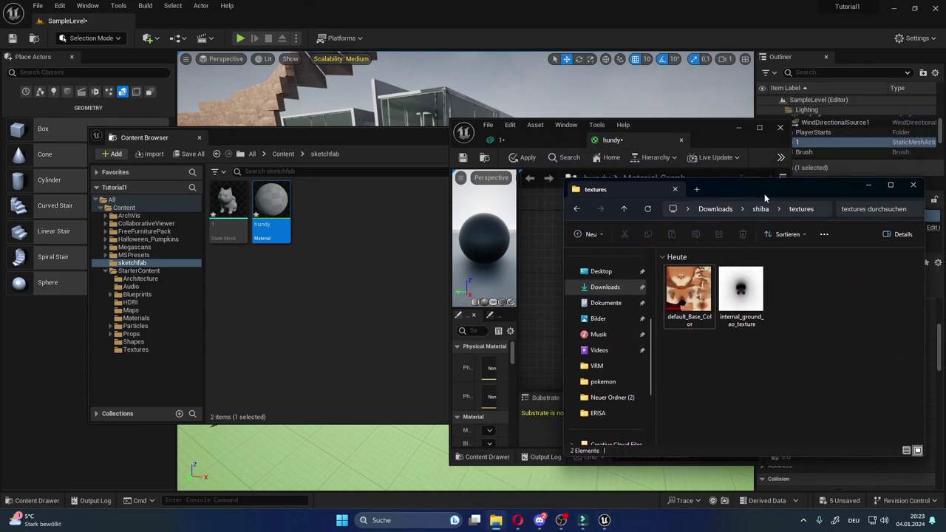
pyautogui.moveTo(842, 367); pyautogui.dragTo(717, 283)
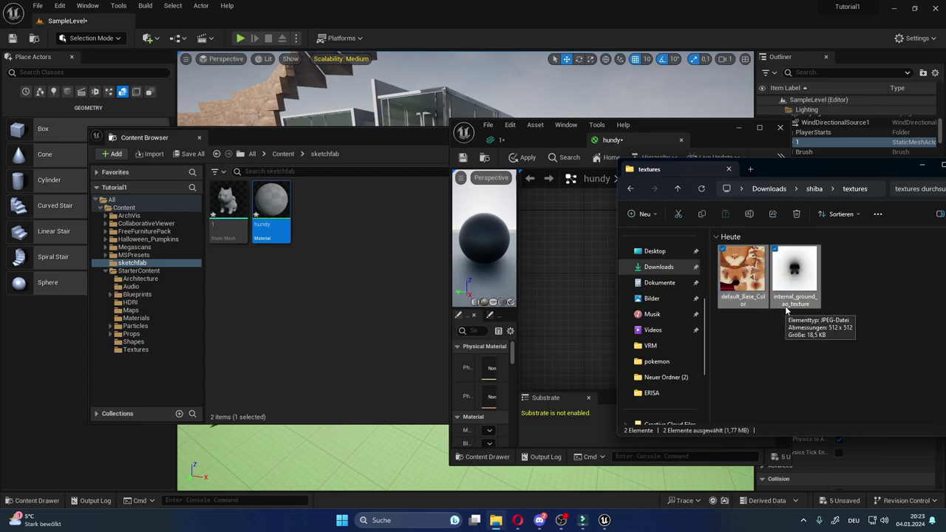
pyautogui.moveTo(788, 311); pyautogui.dragTo(416, 330)
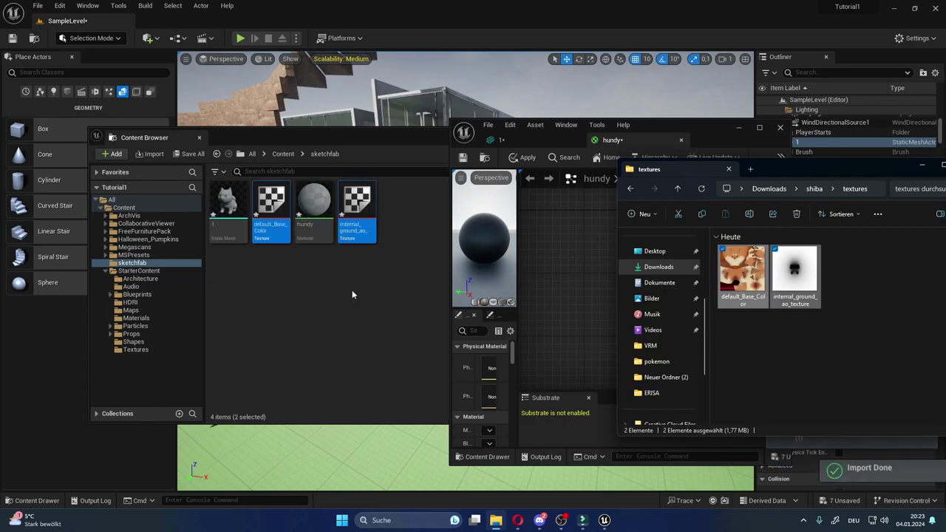
pyautogui.click(713, 125)
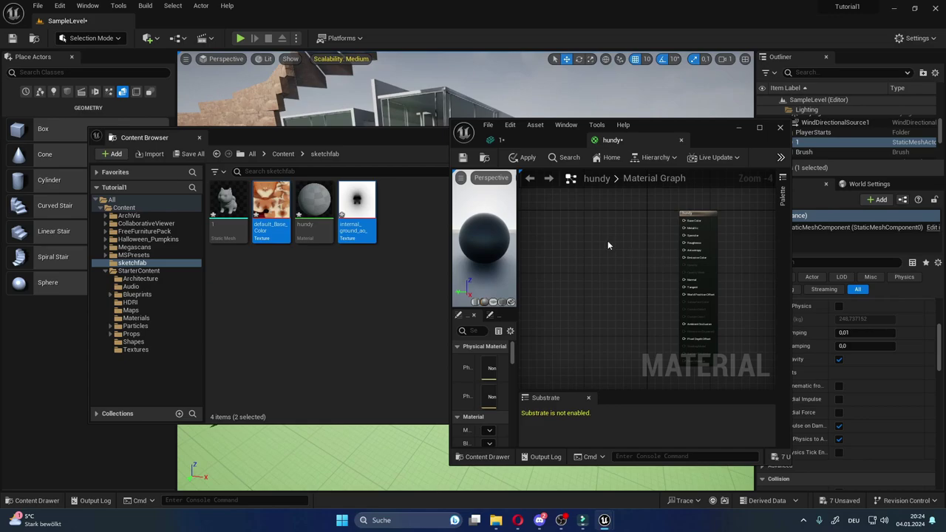
# Add the default_Base_Color and ground AO texture nodes to the hundy material graph.
pyautogui.click(392, 265)
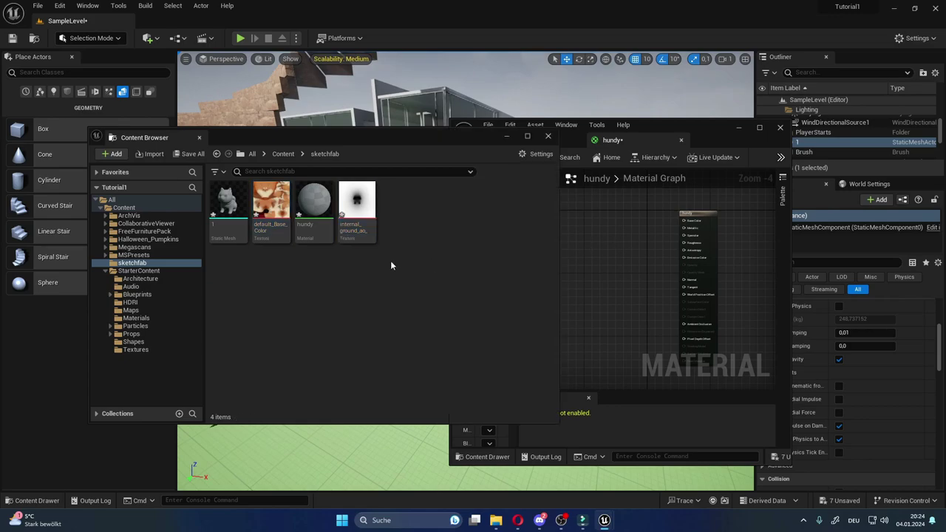
pyautogui.moveTo(646, 130); pyautogui.dragTo(676, 131)
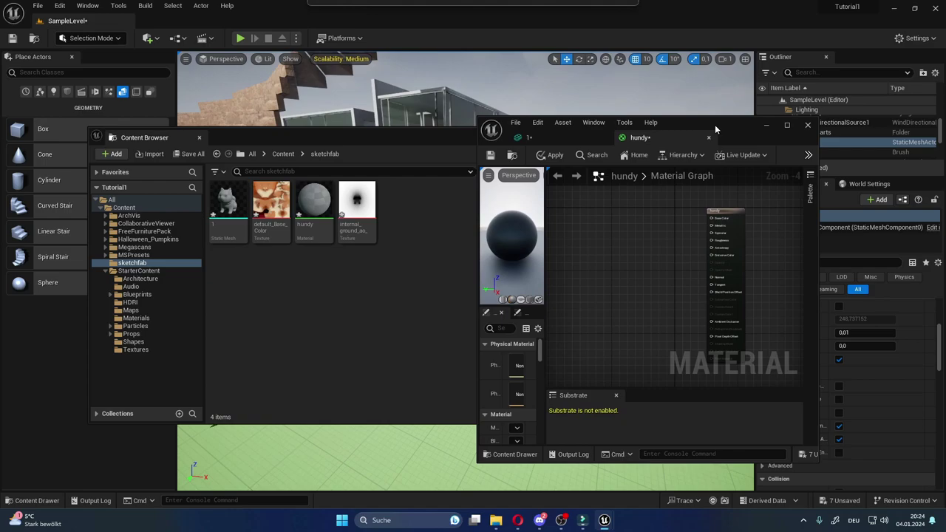
pyautogui.click(314, 203)
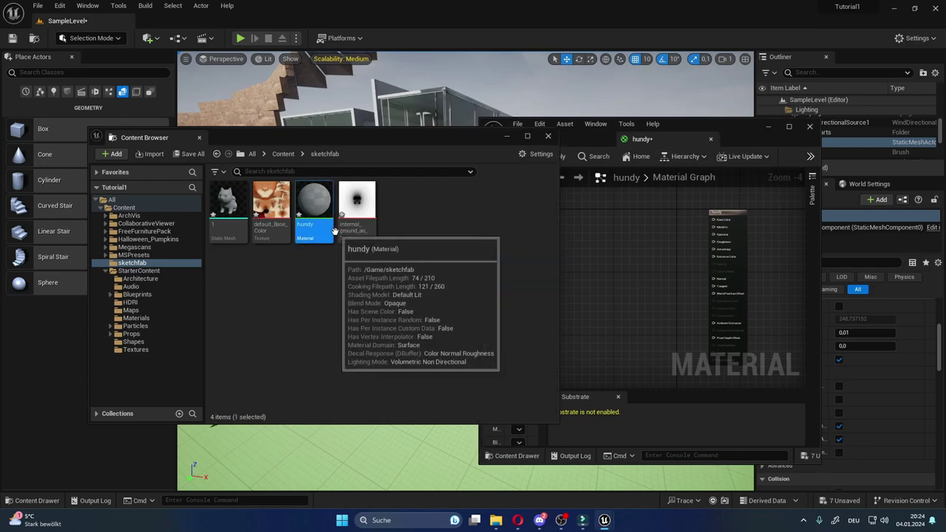
pyautogui.moveTo(314, 204); pyautogui.dragTo(202, 224)
pyautogui.moveTo(271, 203); pyautogui.dragTo(611, 217)
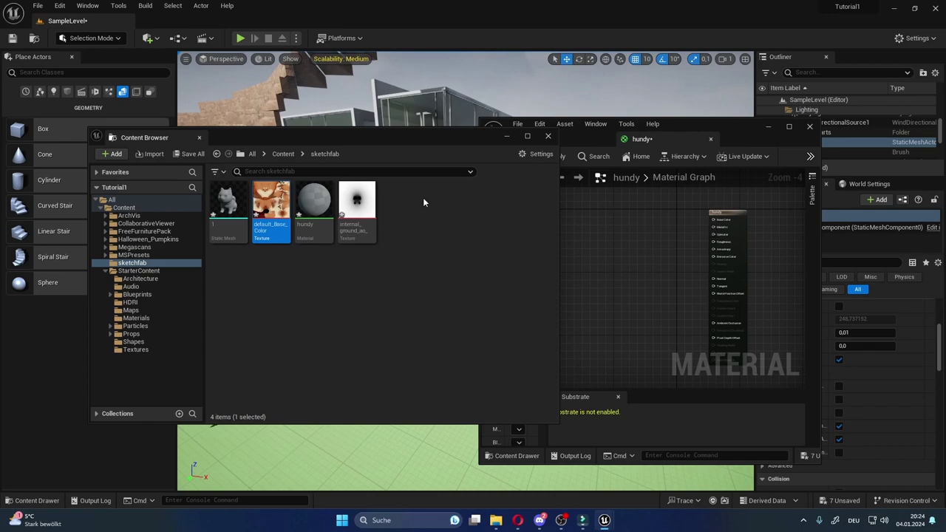
pyautogui.moveTo(358, 201); pyautogui.dragTo(594, 328)
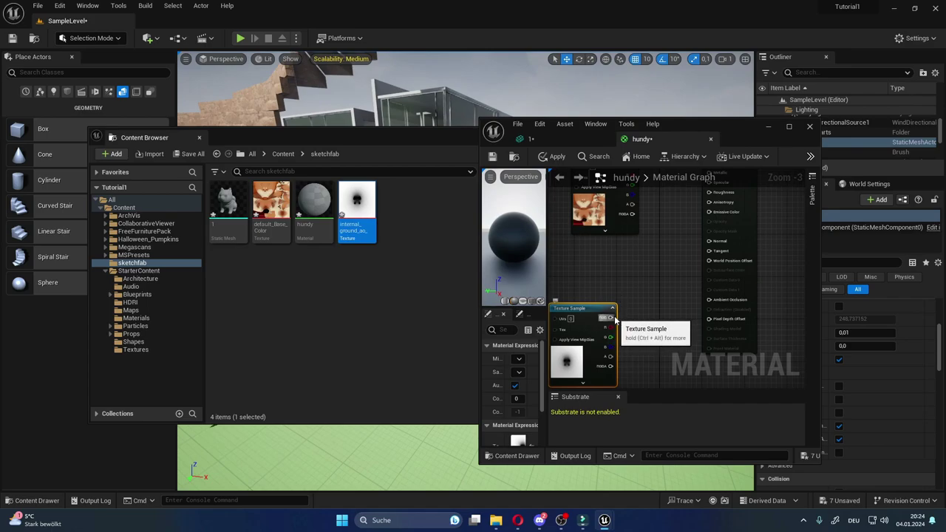
# Wire the AO texture to Ambient Occlusion and default_Base_Color's RGB to Base Color.
pyautogui.moveTo(611, 318); pyautogui.dragTo(709, 299)
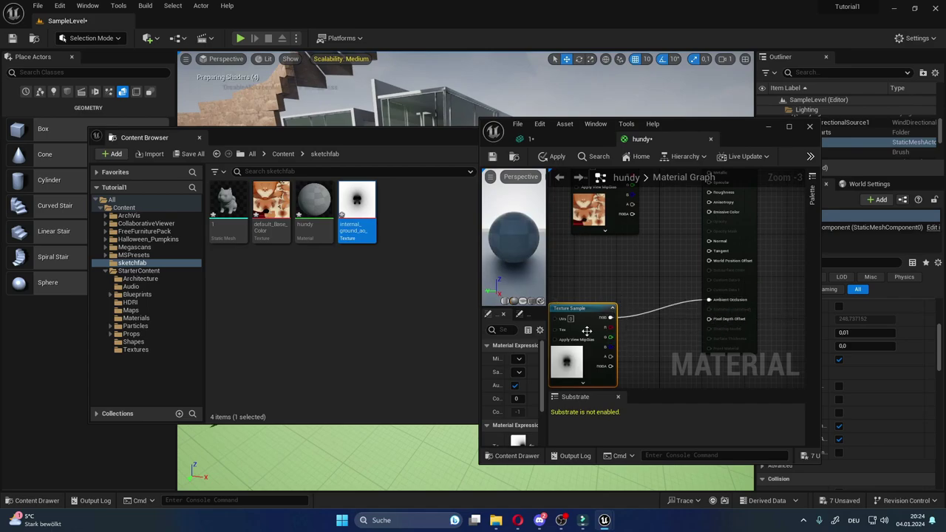
pyautogui.press('Home')
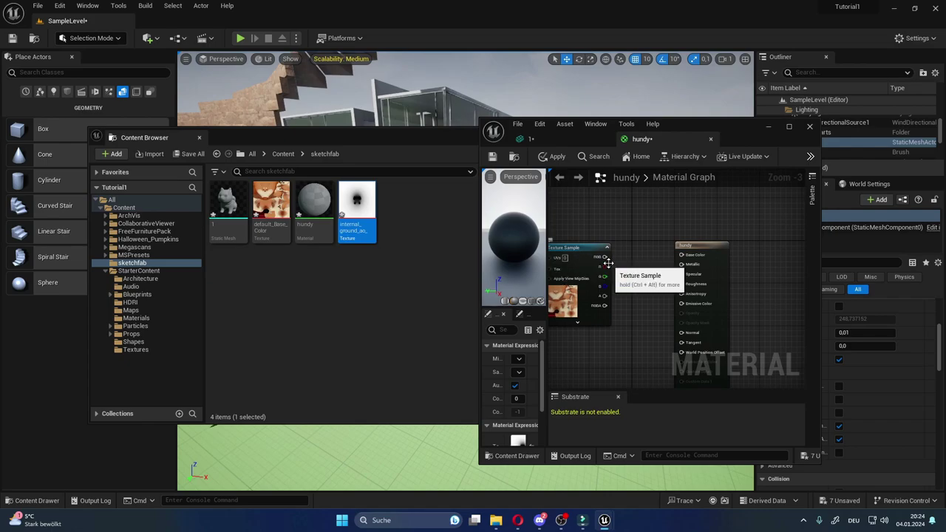
pyautogui.moveTo(608, 263); pyautogui.dragTo(682, 255)
pyautogui.moveTo(641, 331)
pyautogui.mouseDown(button='right')
pyautogui.moveTo(669, 297)
pyautogui.moveTo(688, 292)
pyautogui.mouseUp(button='right')
pyautogui.click(621, 203)
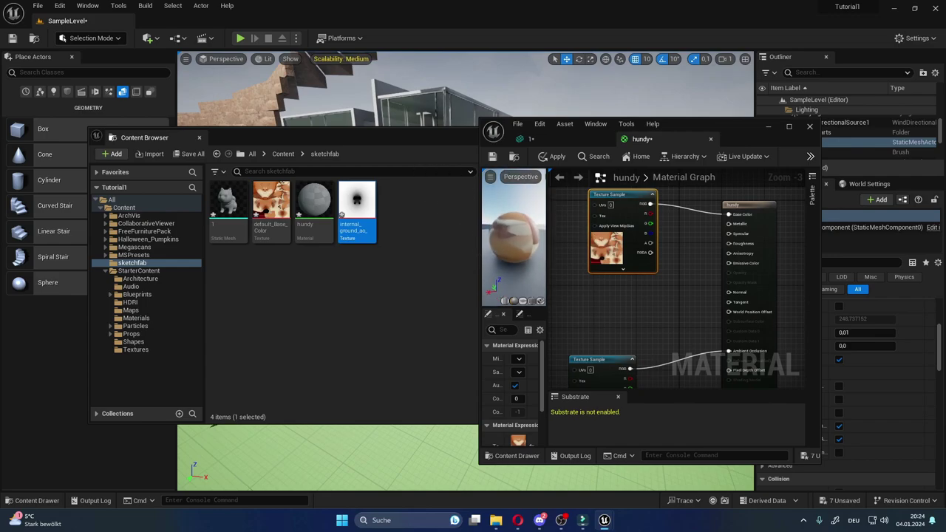
pyautogui.moveTo(517, 235); pyautogui.dragTo(539, 232)
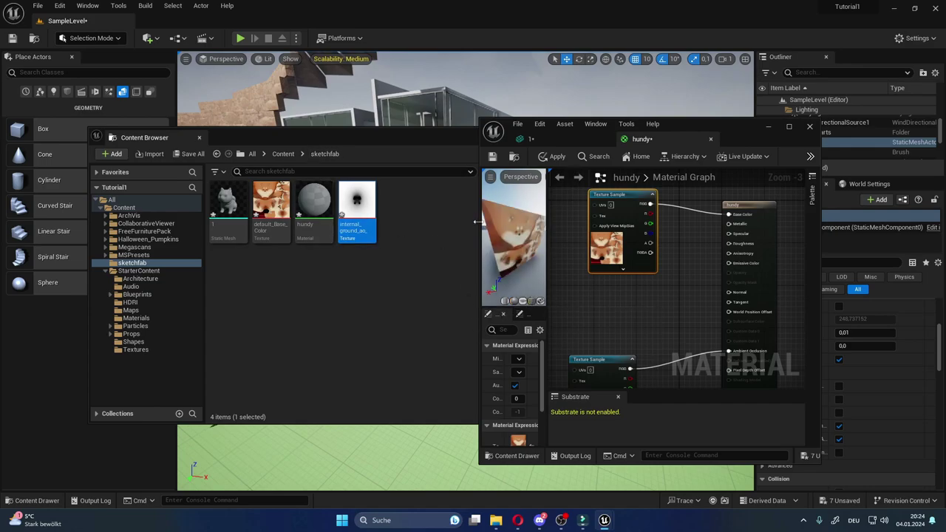
pyautogui.moveTo(477, 221); pyautogui.dragTo(253, 222)
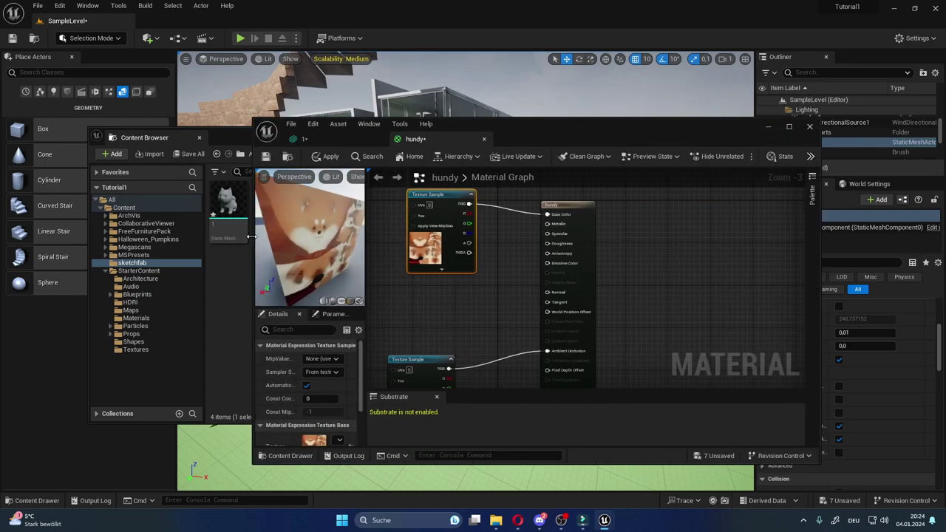
# Switch the hundy material preview from the sphere to static mesh 1, the dog.
pyautogui.click(359, 302)
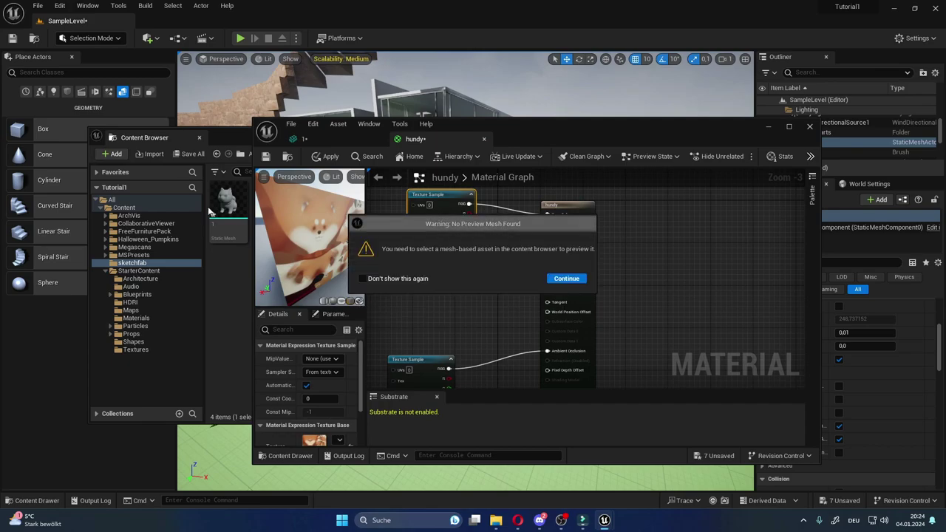
pyautogui.click(585, 224)
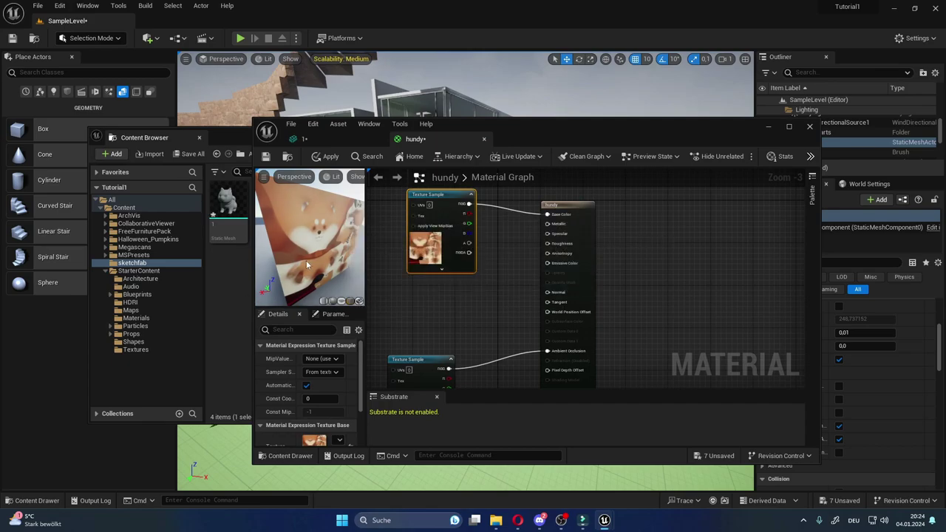
pyautogui.click(225, 211)
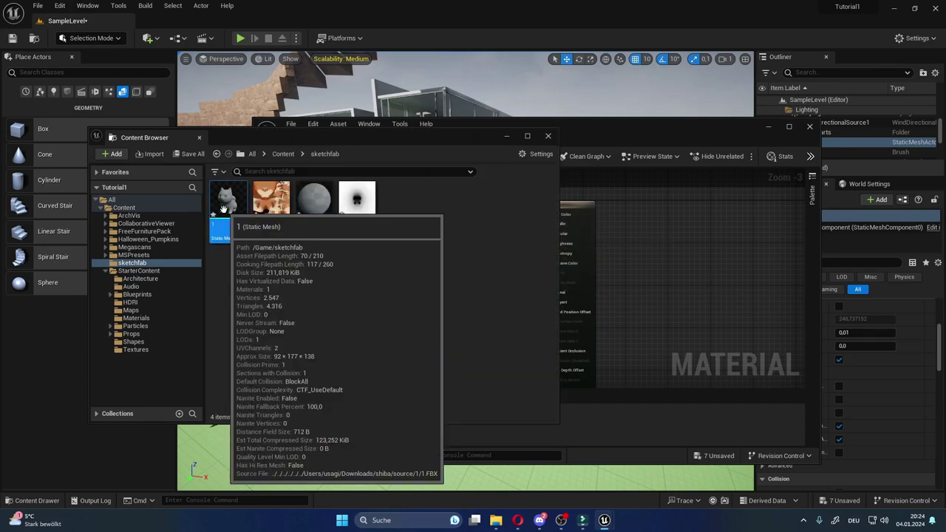
pyautogui.click(654, 156)
pyautogui.click(357, 301)
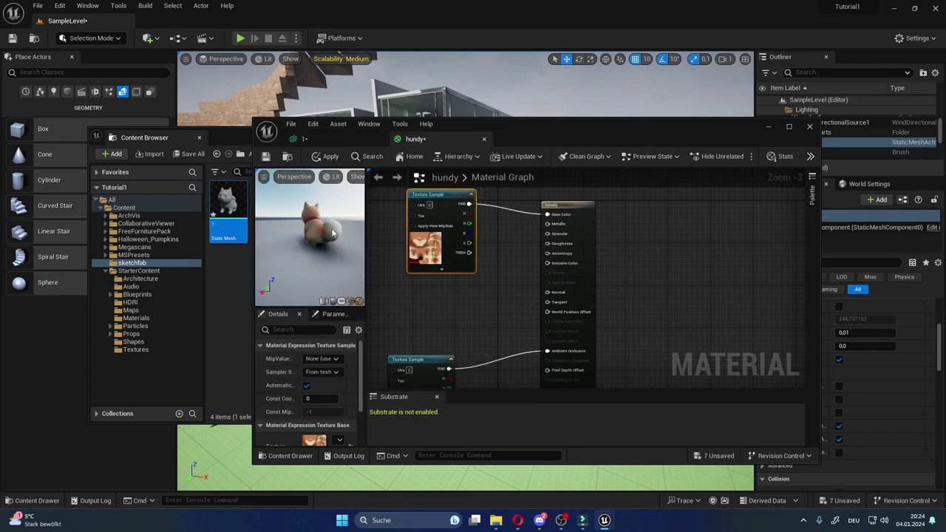
pyautogui.scroll(5, 299, 238)
pyautogui.scroll(-5, 299, 238)
pyautogui.moveTo(300, 238); pyautogui.dragTo(325, 238)
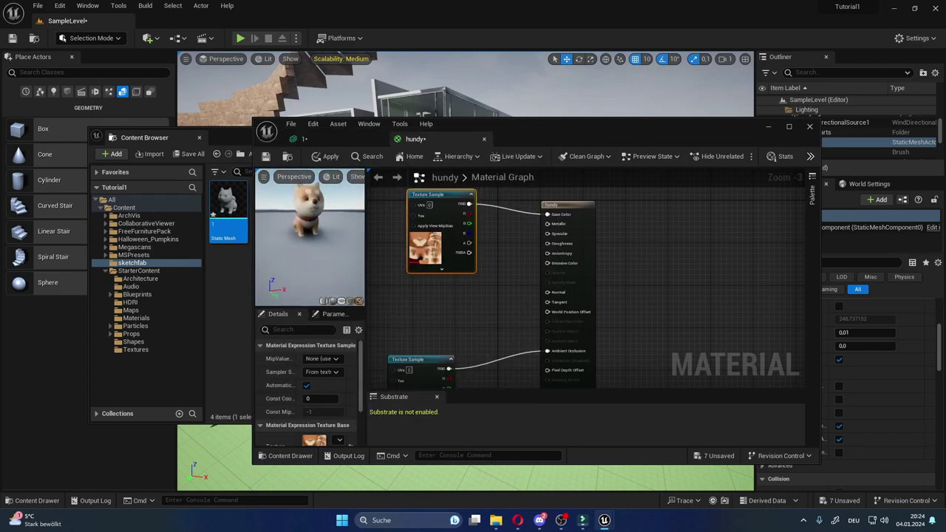
pyautogui.moveTo(299, 210); pyautogui.dragTo(348, 209)
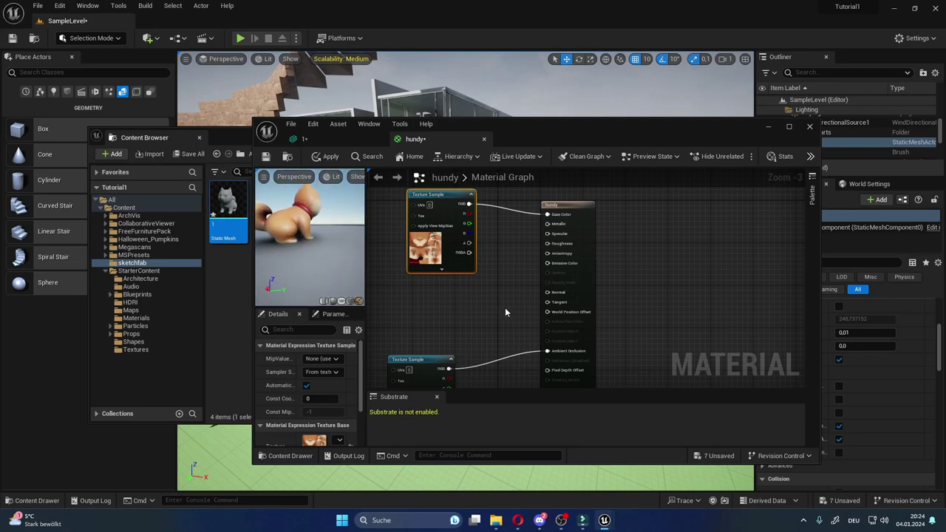
pyautogui.moveTo(506, 312); pyautogui.dragTo(556, 320, button='right')
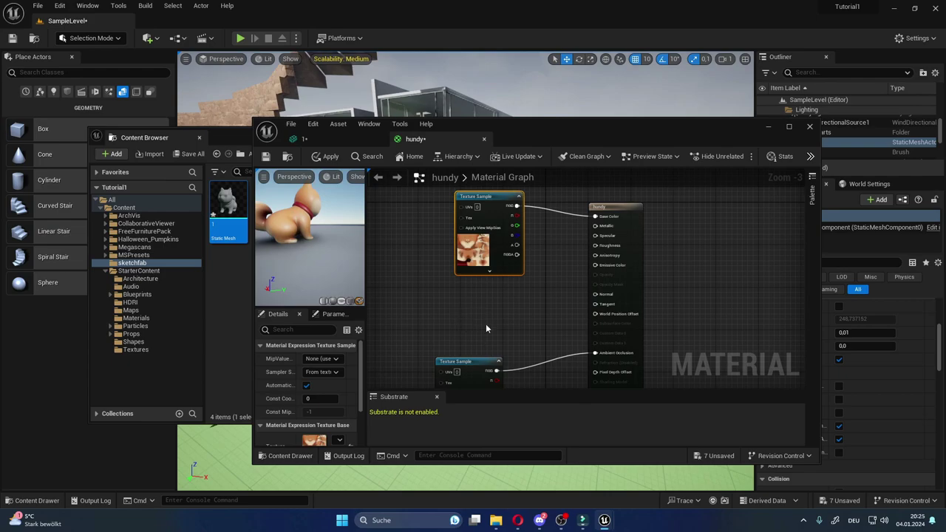
# Add a Constant node with value 1.0 and wire it into hundy's Roughness.
pyautogui.press('1')
pyautogui.click(487, 324)
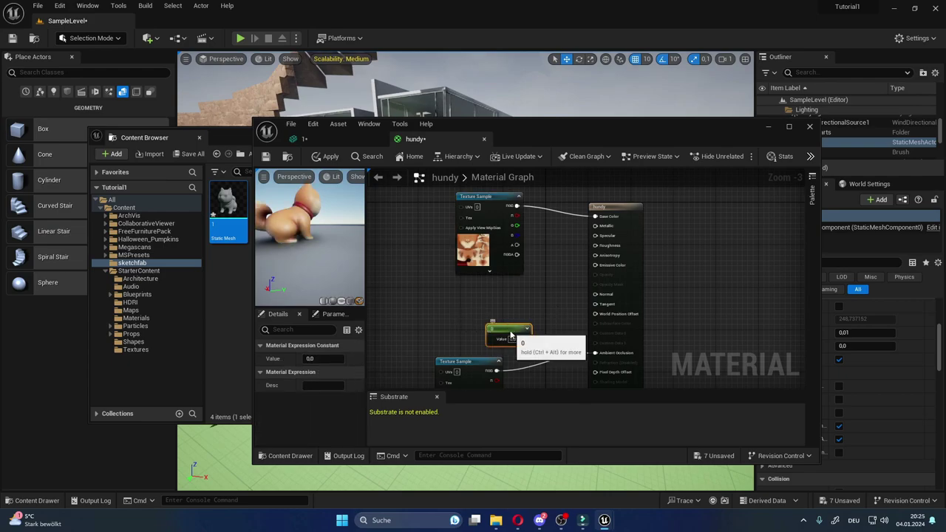
pyautogui.moveTo(494, 327); pyautogui.dragTo(474, 301)
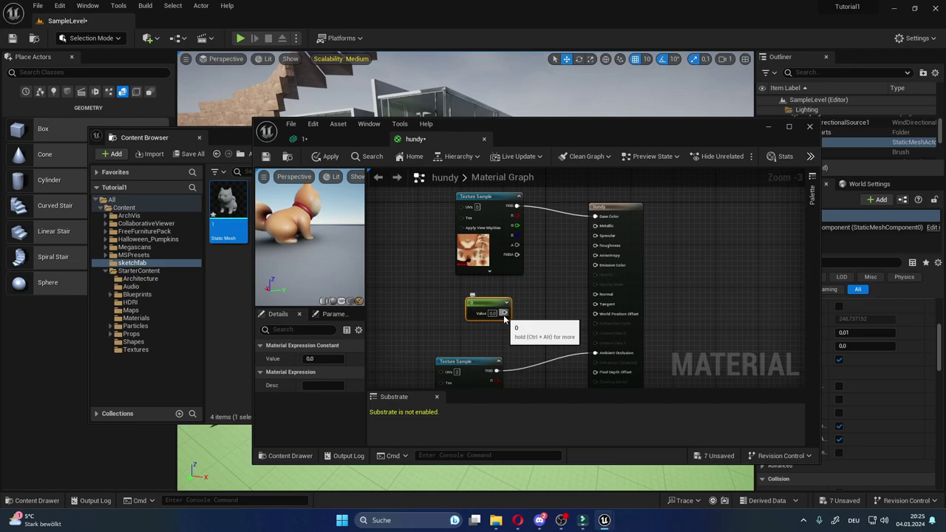
pyautogui.moveTo(504, 314); pyautogui.dragTo(599, 250)
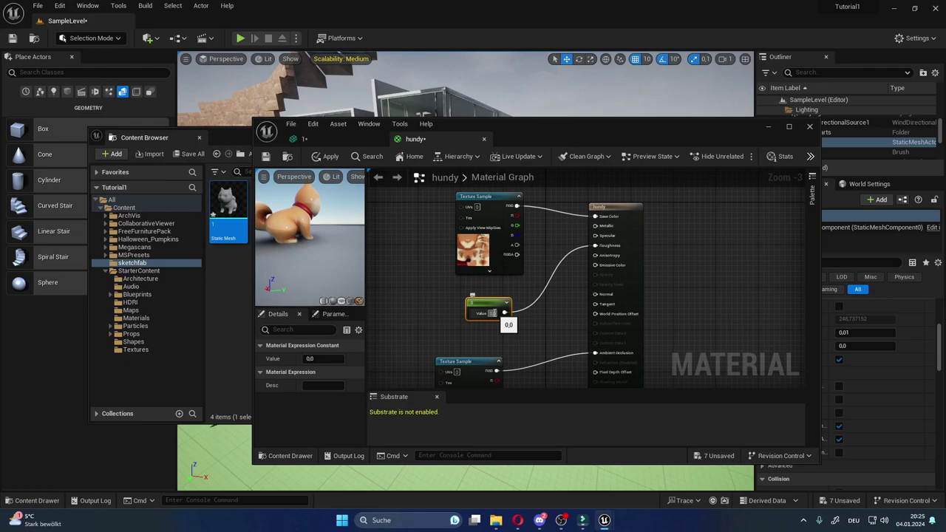
pyautogui.click(491, 313)
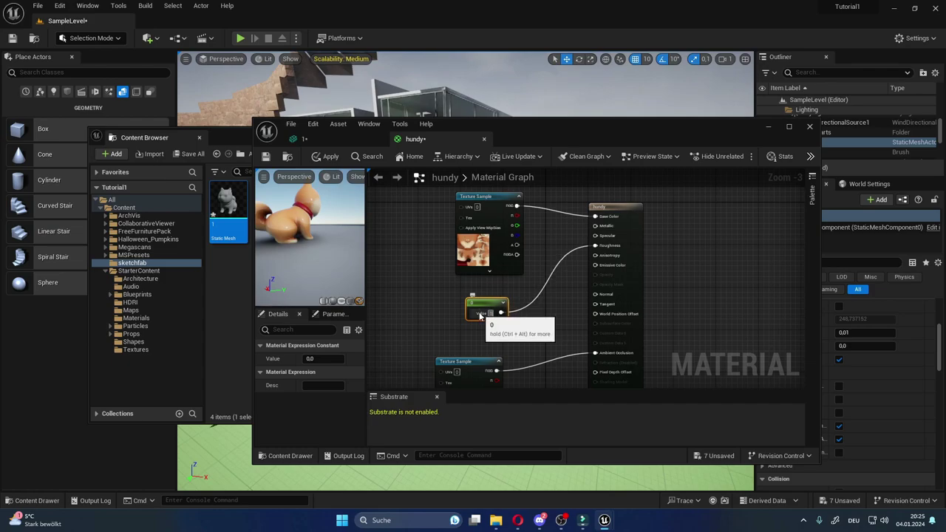
pyautogui.write('1')
pyautogui.press('Return')
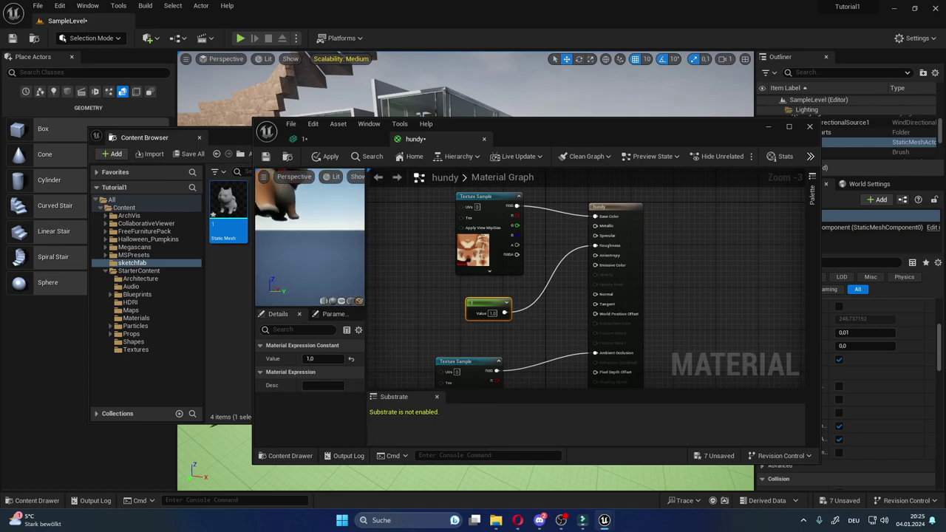
pyautogui.moveTo(314, 256); pyautogui.dragTo(315, 256)
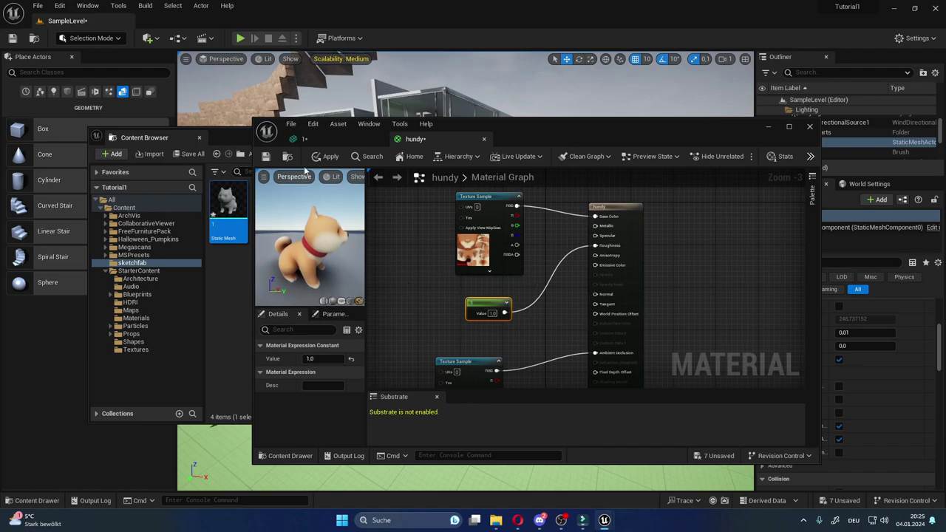
pyautogui.click(330, 139)
# Assign the hundy material to Element 0 of static mesh 1.
pyautogui.moveTo(506, 131); pyautogui.dragTo(620, 116)
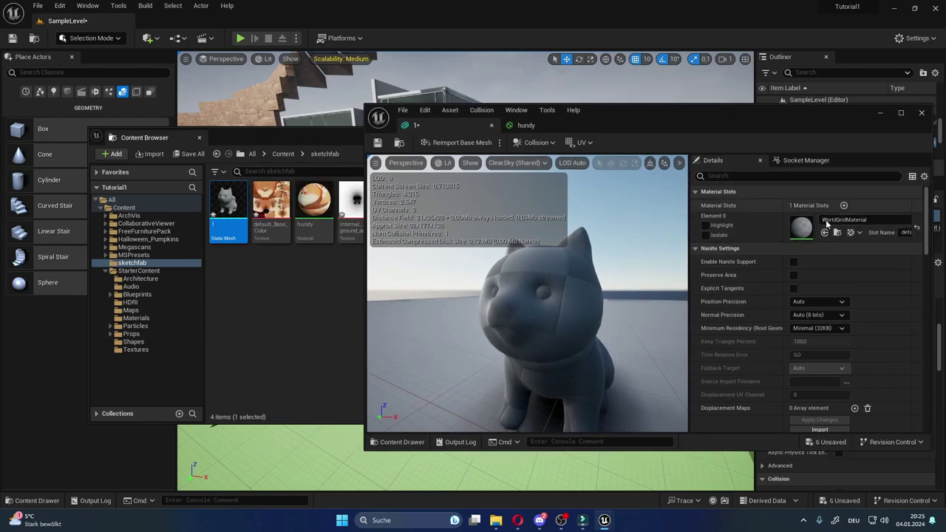
pyautogui.moveTo(314, 207); pyautogui.dragTo(800, 223)
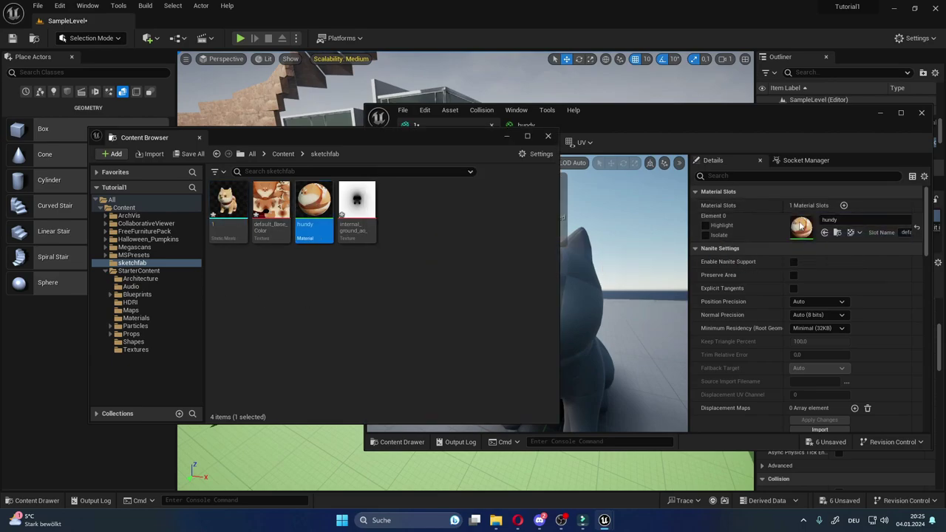
pyautogui.click(755, 116)
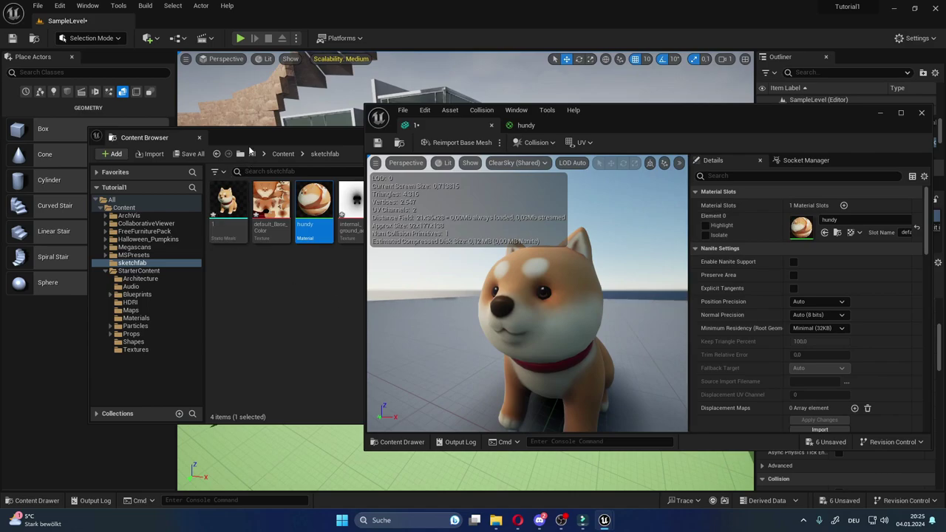
pyautogui.moveTo(249, 143)
pyautogui.mouseDown()
pyautogui.moveTo(270, 65)
pyautogui.moveTo(325, 451)
pyautogui.mouseUp()
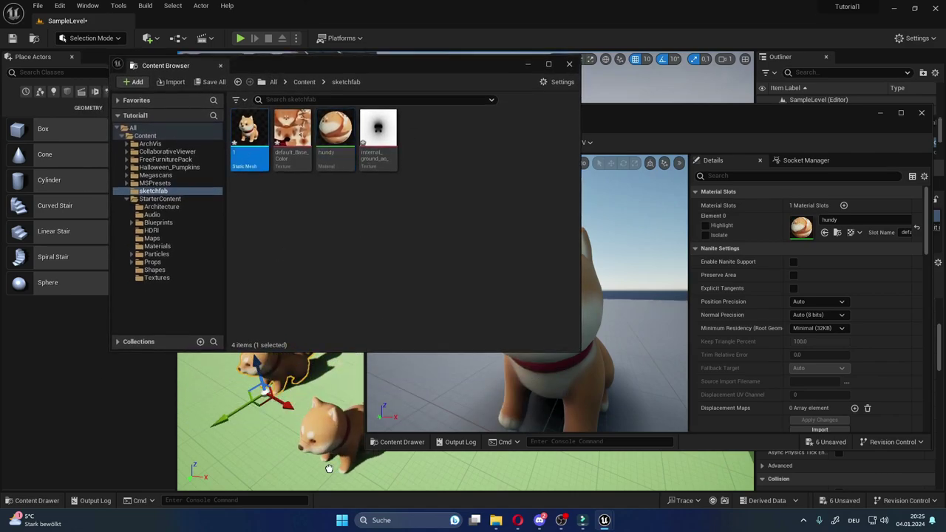
pyautogui.click(526, 65)
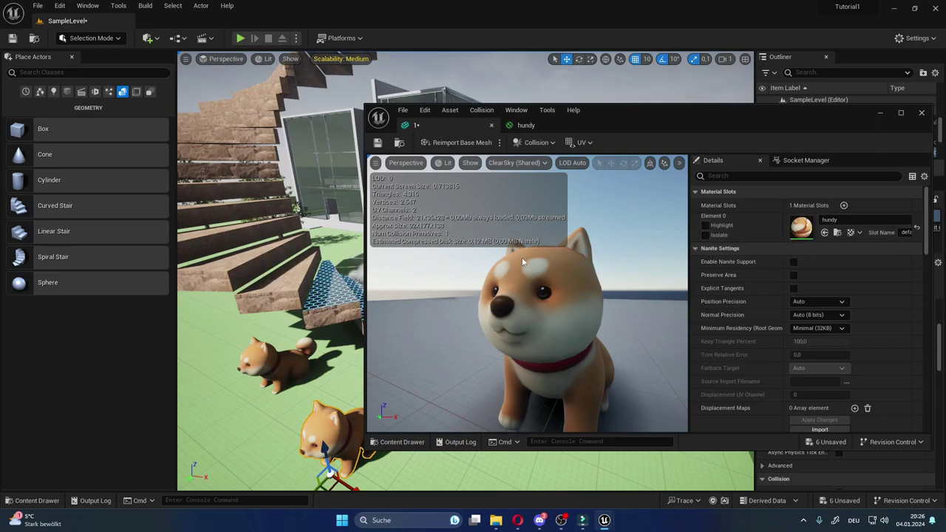
# Check the material's coverage with Highlight and Isolate, then save the mesh.
pyautogui.click(706, 225)
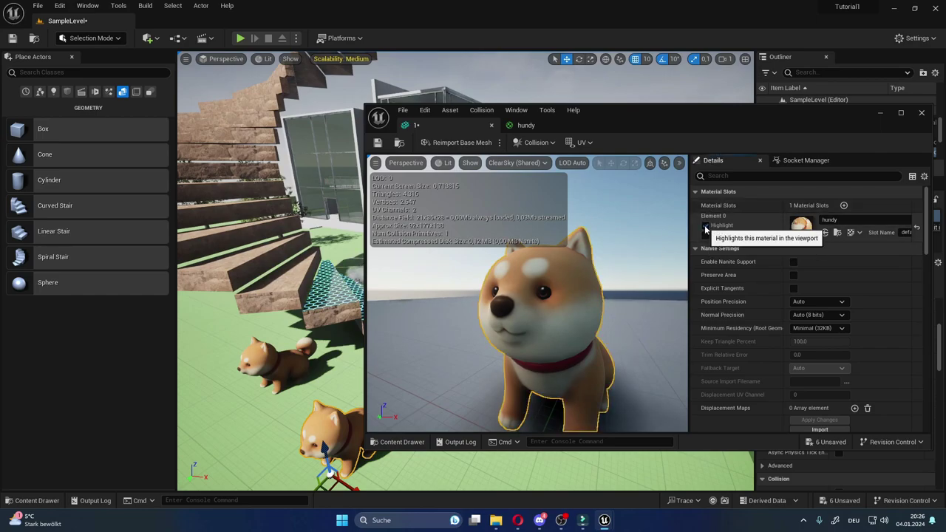
pyautogui.click(705, 225)
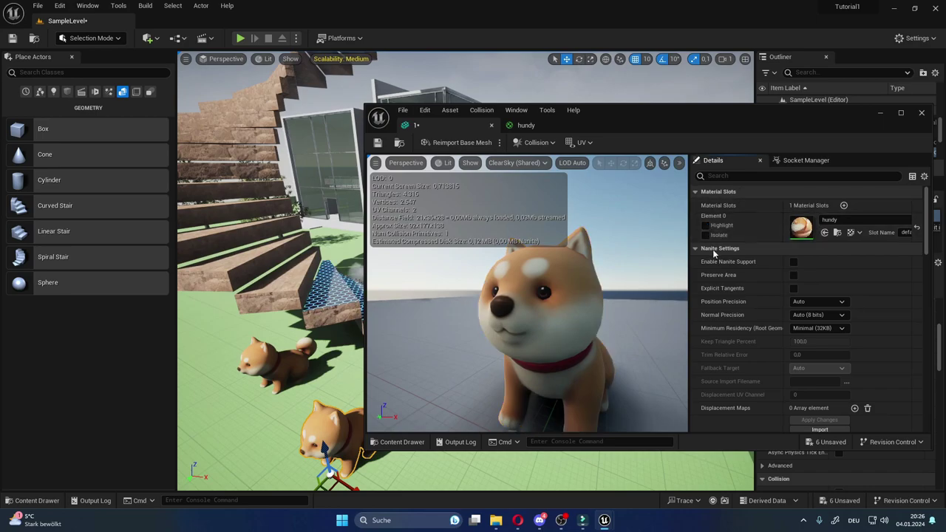
pyautogui.click(706, 236)
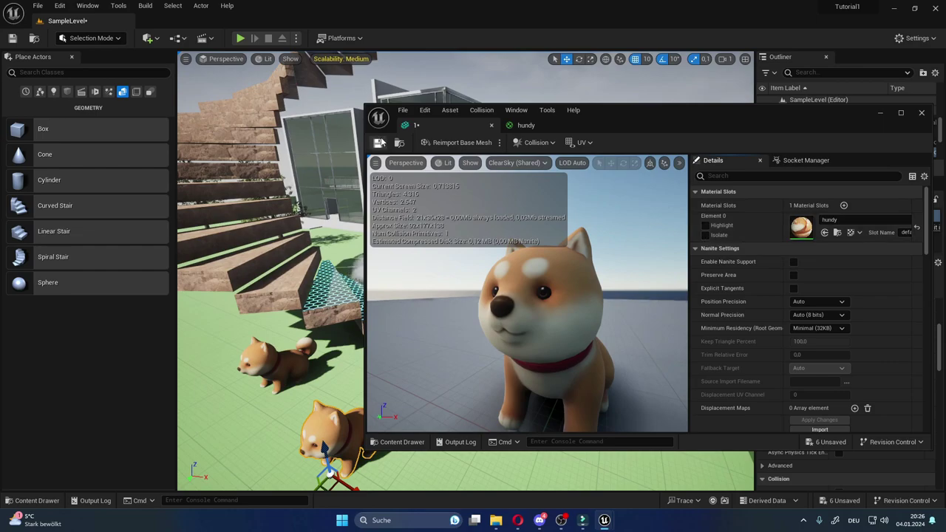
pyautogui.click(379, 142)
# Open the mushy-buddy source folder in File Explorer.
pyautogui.click(922, 113)
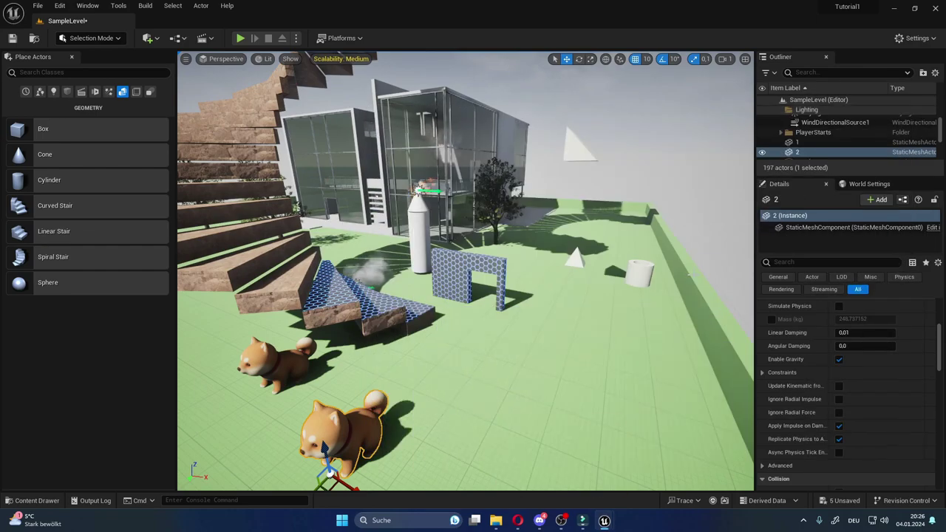
pyautogui.moveTo(496, 520)
pyautogui.click(501, 490)
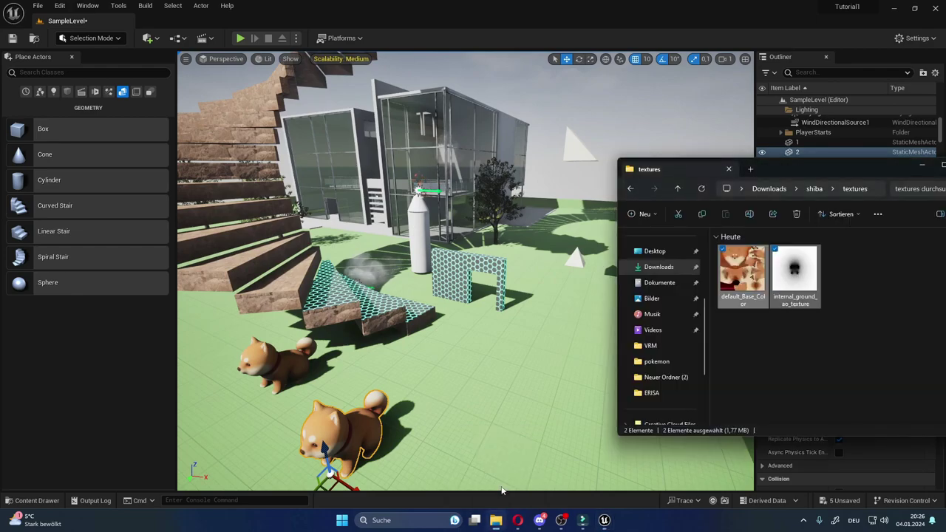
pyautogui.moveTo(781, 170); pyautogui.dragTo(568, 199)
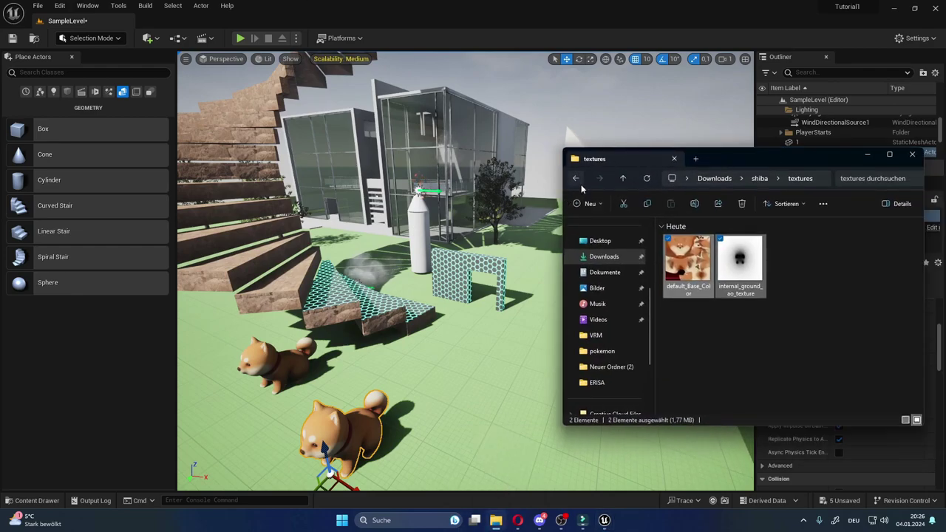
pyautogui.click(576, 180)
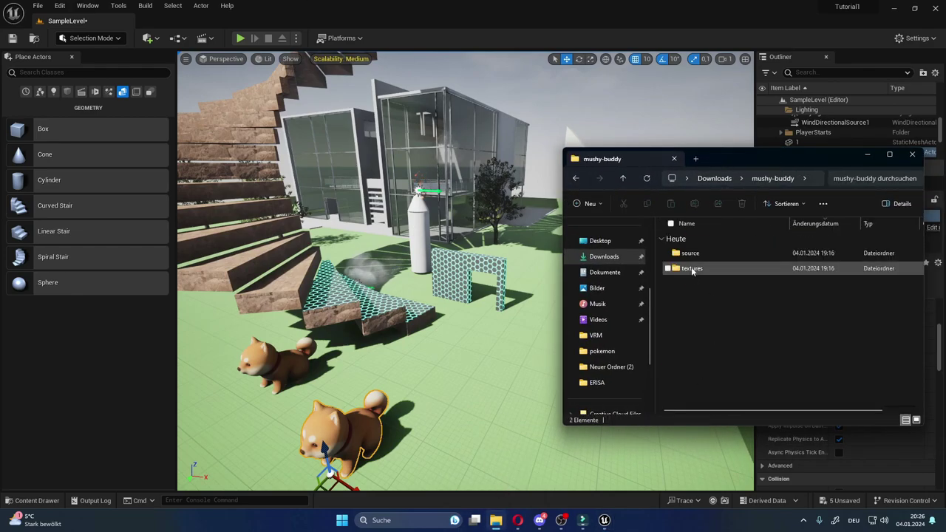
pyautogui.doubleClick(691, 253)
# Import MushyBuddywithTex.fbx into the sketchfab folder through FBX Import Options.
pyautogui.moveTo(605, 520)
pyautogui.click(502, 482)
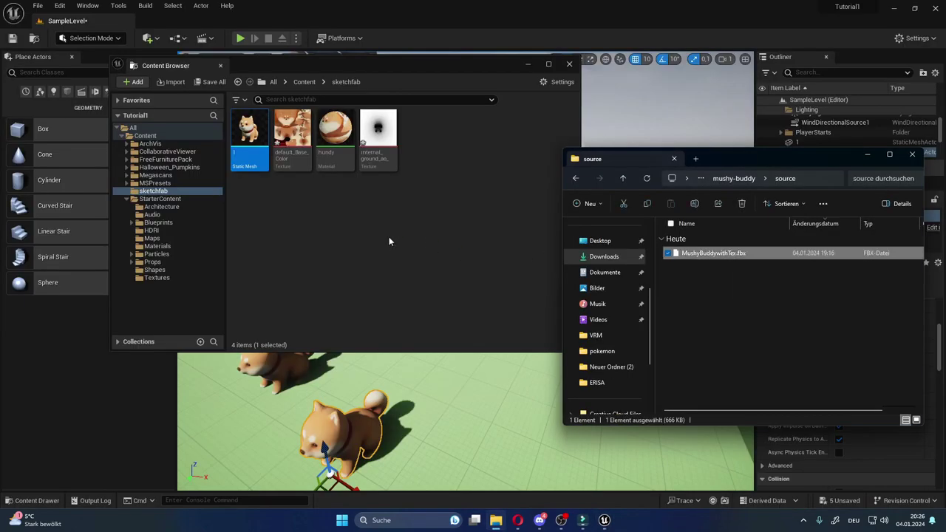
pyautogui.scroll(-5, 459, 248)
pyautogui.scroll(-5, 432, 360)
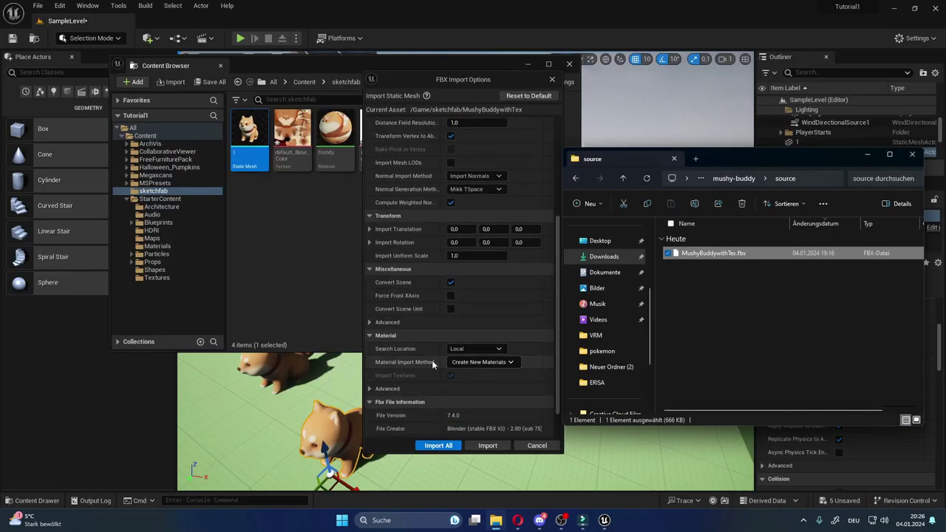
pyautogui.click(480, 447)
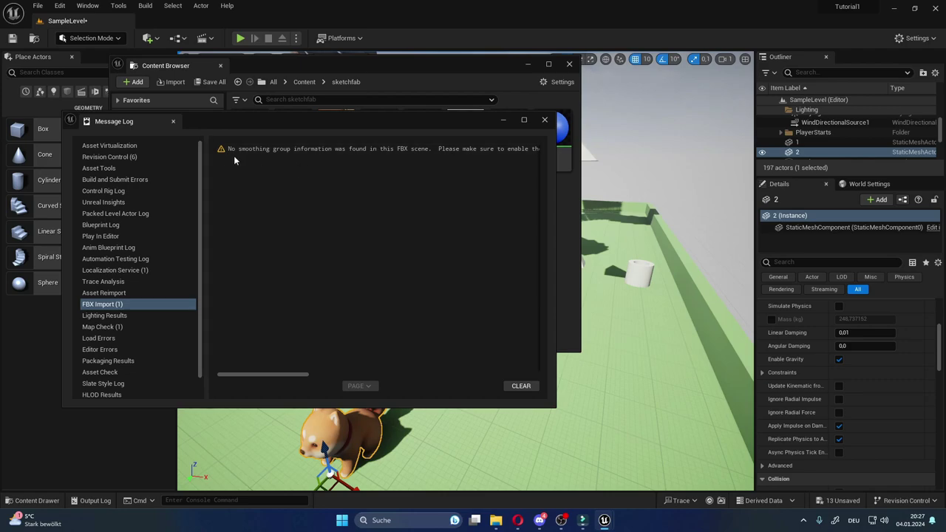
# Close the import Message Log and place MushyBuddywithTex in the level.
pyautogui.click(544, 121)
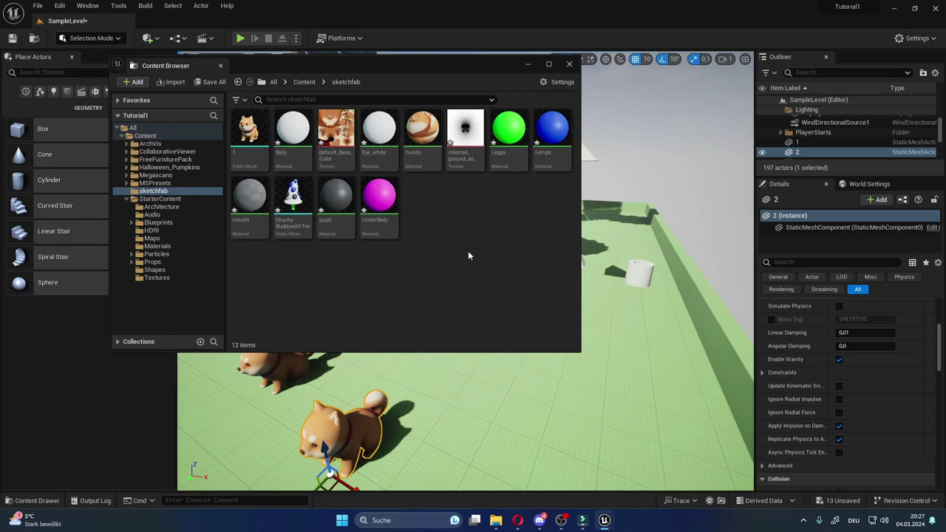
pyautogui.moveTo(293, 196); pyautogui.dragTo(614, 377)
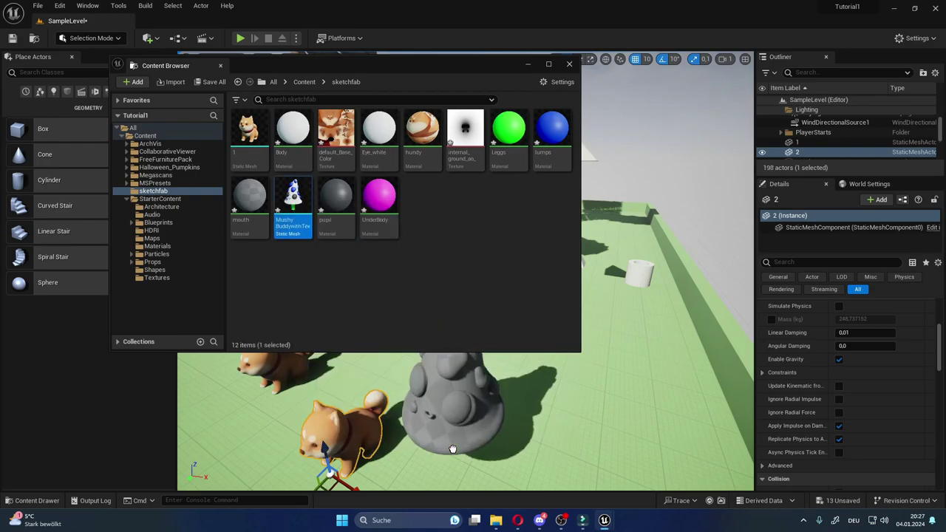
pyautogui.keyDown('alt'); pyautogui.moveTo(619, 413); pyautogui.dragTo(627, 440); pyautogui.keyUp('alt')
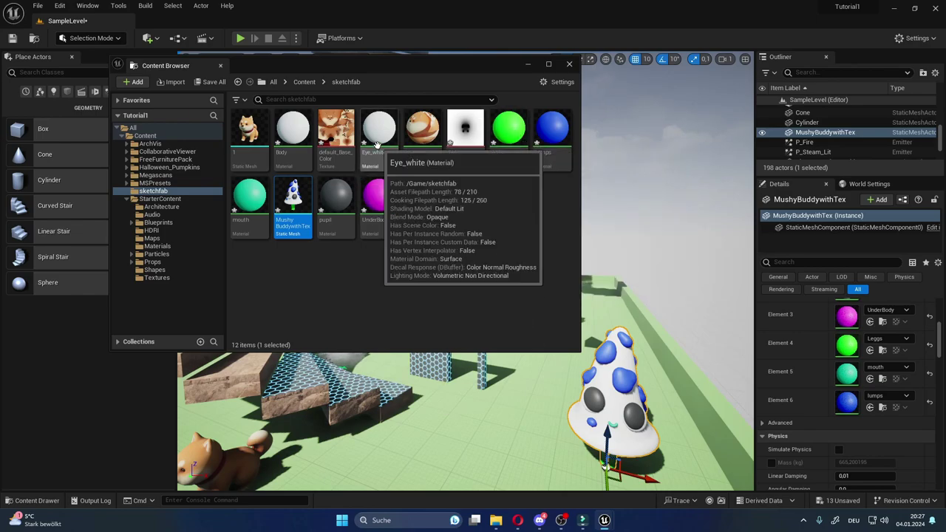
# Open MushyBuddywithTex and highlight its pupil and Body material slots.
pyautogui.doubleClick(293, 196)
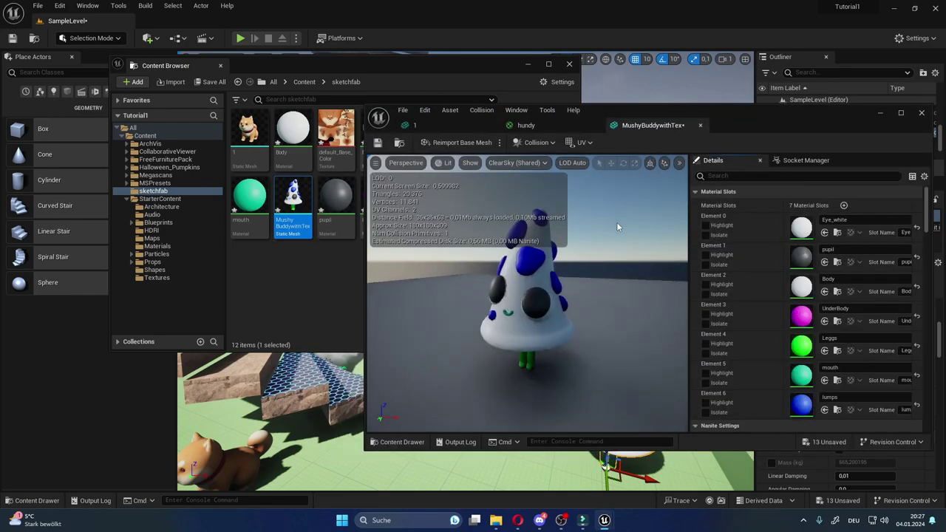
pyautogui.click(706, 256)
pyautogui.click(706, 285)
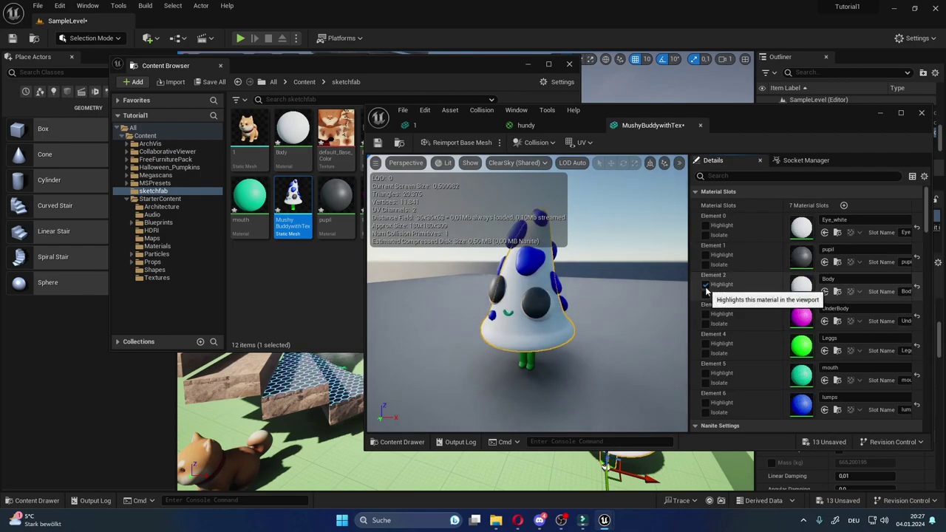
pyautogui.scroll(-1, 810, 380)
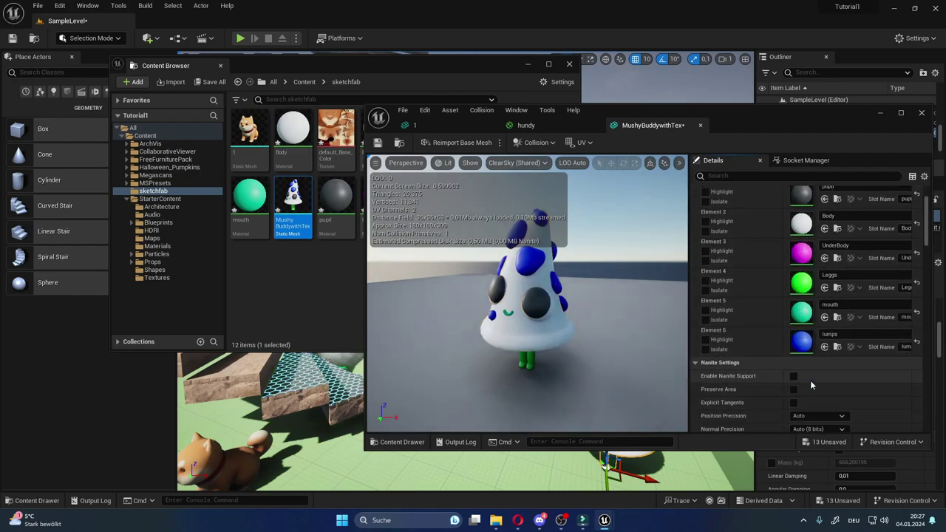
pyautogui.click(373, 62)
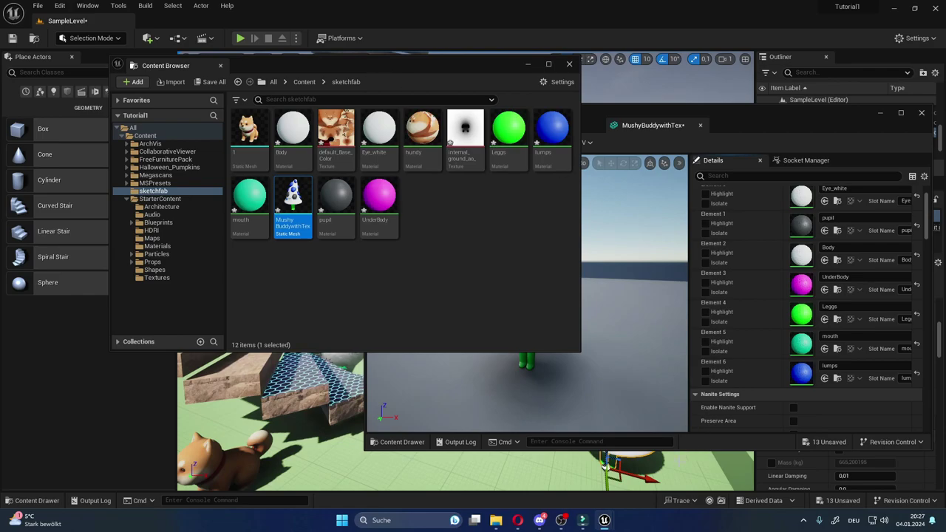
# Drag all six MushyBuddy albedo PNGs from mushy-buddy's textures folder into the sketchfab content folder.
pyautogui.click(494, 455)
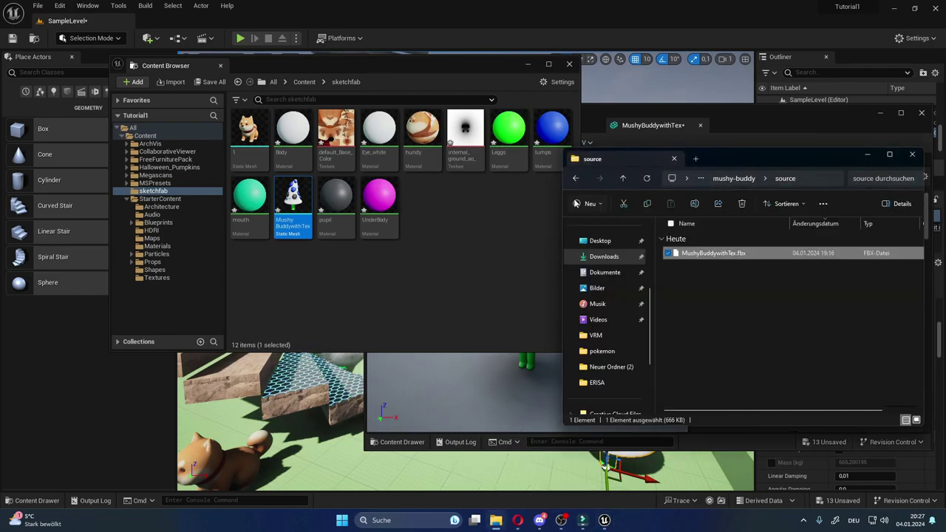
pyautogui.click(574, 179)
pyautogui.doubleClick(702, 268)
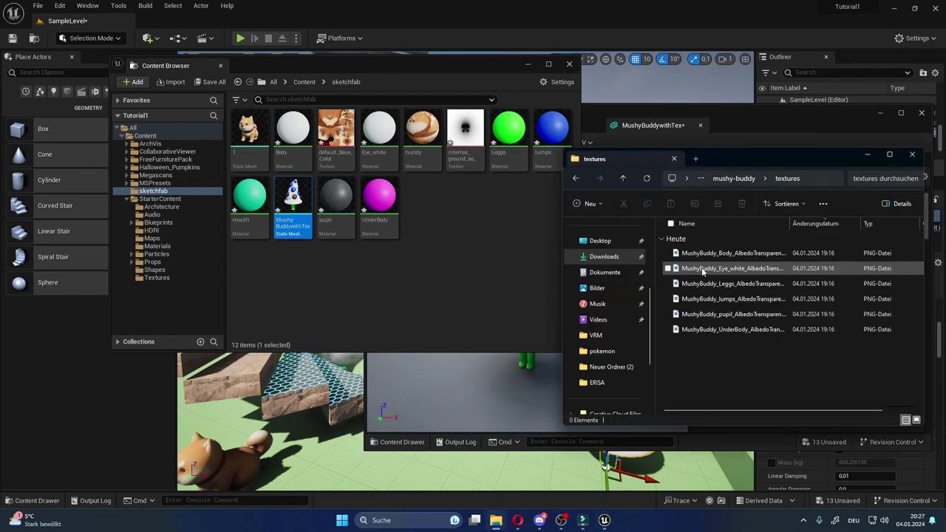
pyautogui.hotkey('ctrl', 'a')
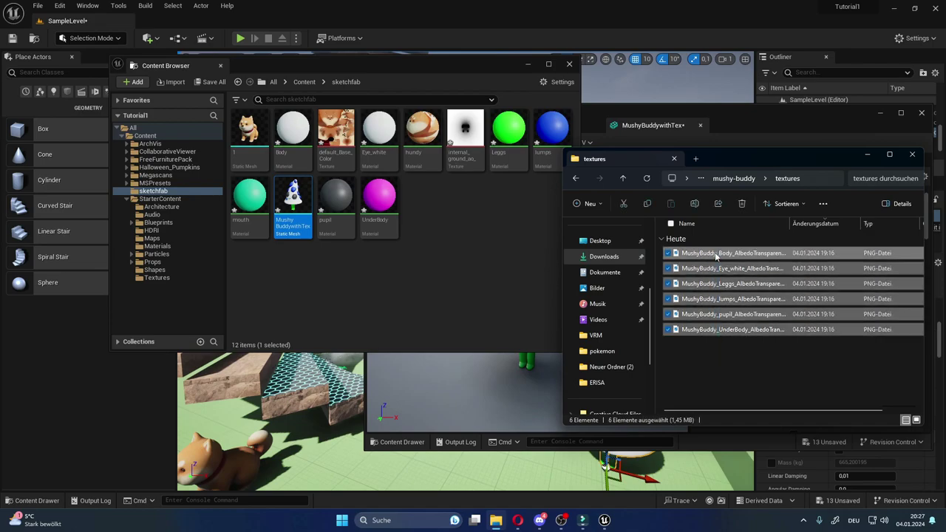
pyautogui.moveTo(723, 255); pyautogui.dragTo(535, 268)
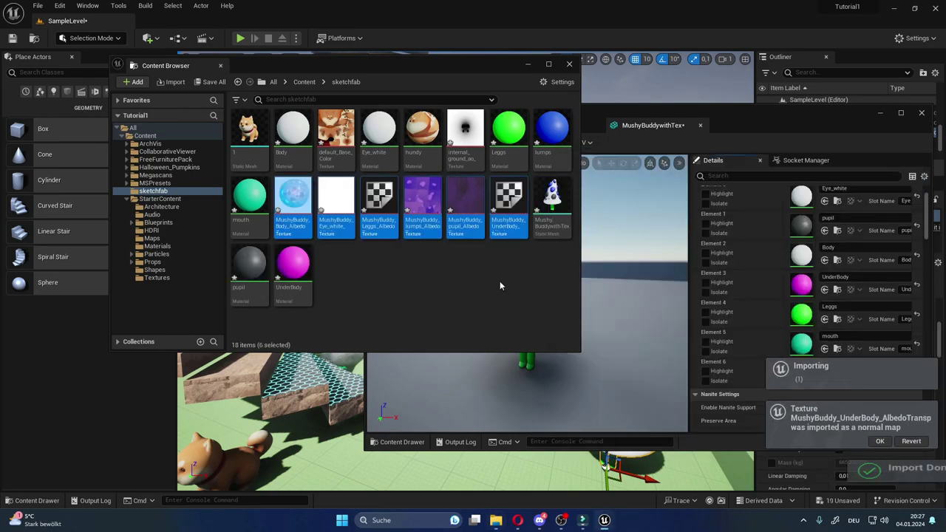
pyautogui.click(427, 318)
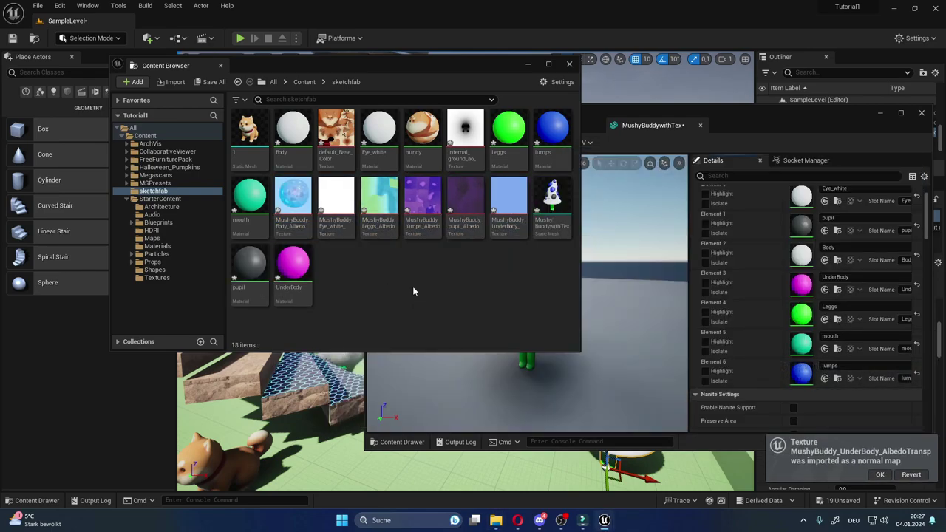
pyautogui.scroll(2, 739, 207)
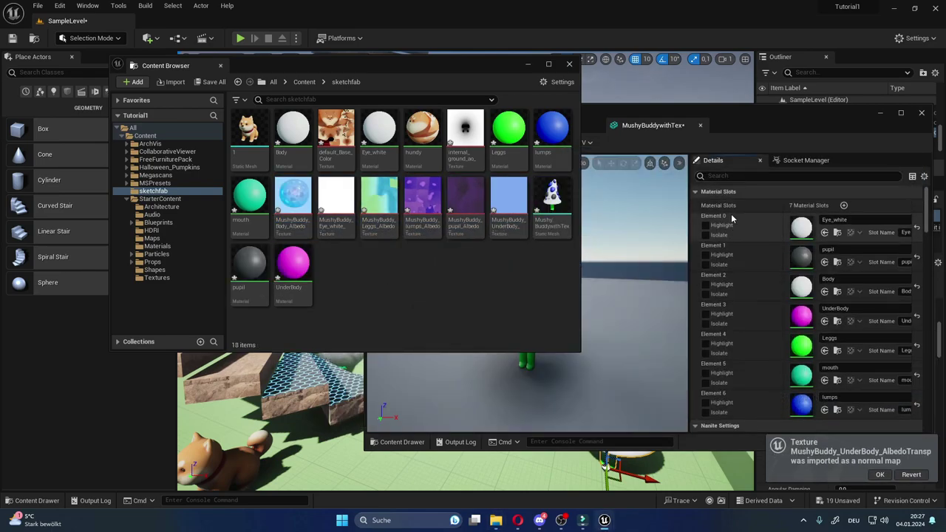
# Open the Eye_white material and arrange its editor beside the Content Browser.
pyautogui.click(800, 232)
pyautogui.doubleClick(803, 230)
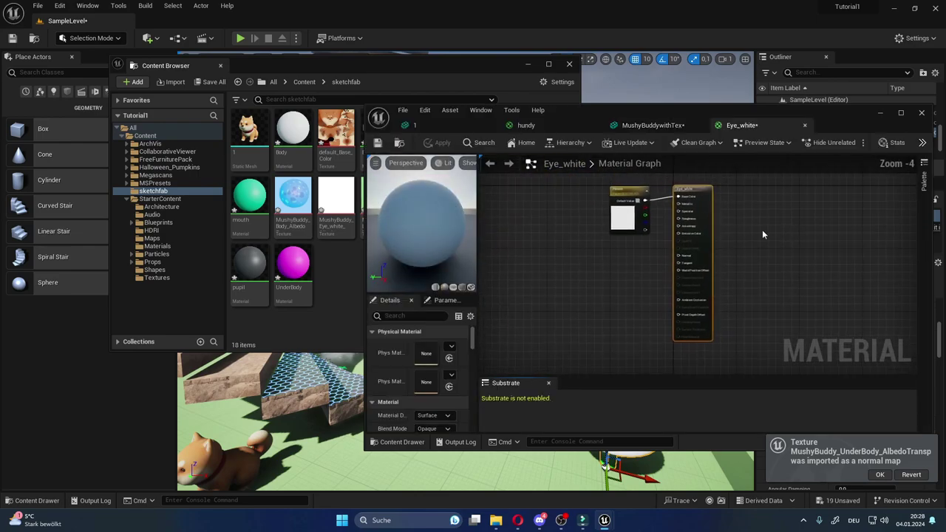
pyautogui.click(473, 62)
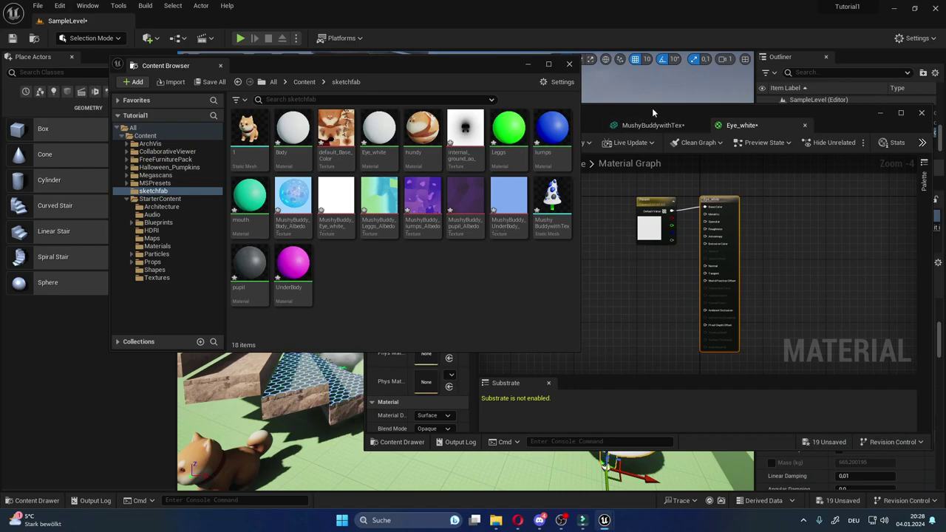
pyautogui.moveTo(363, 356); pyautogui.dragTo(584, 356)
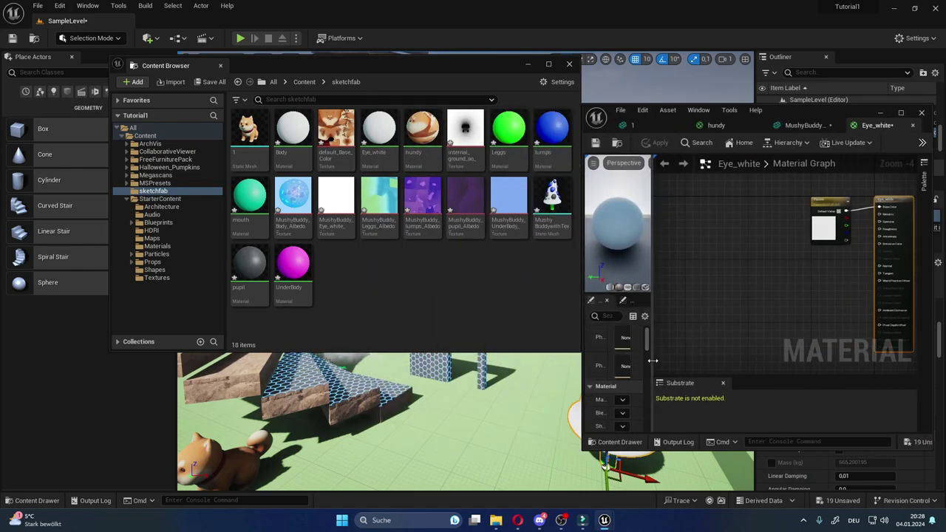
pyautogui.moveTo(651, 360); pyautogui.dragTo(749, 362)
pyautogui.scroll(-5, 680, 367)
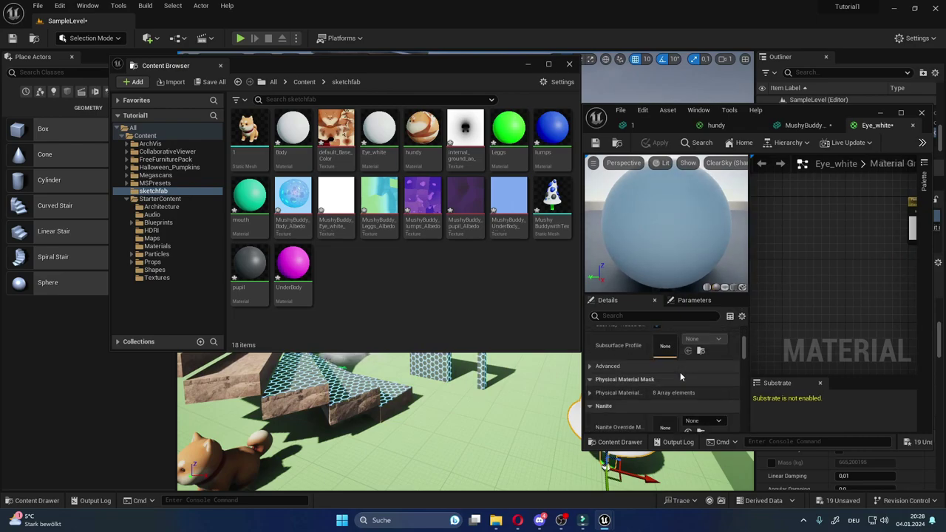
pyautogui.scroll(1, 681, 369)
pyautogui.moveTo(798, 128); pyautogui.dragTo(746, 139)
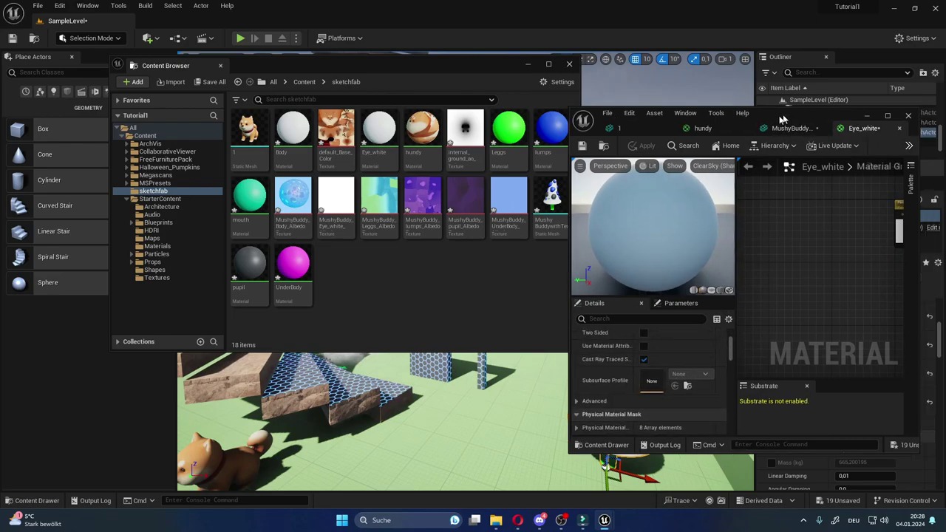
pyautogui.moveTo(726, 247); pyautogui.dragTo(756, 236, button='right')
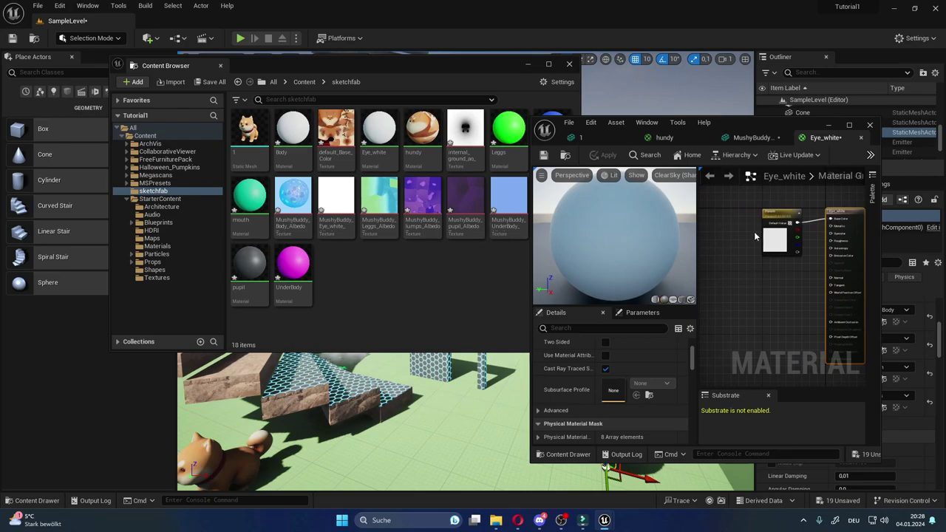
# Replace Eye_white's placeholder Param colour node with the Eye_white albedo texture.
pyautogui.click(336, 203)
pyautogui.moveTo(336, 204)
pyautogui.mouseDown()
pyautogui.moveTo(769, 299)
pyautogui.moveTo(829, 251)
pyautogui.mouseUp()
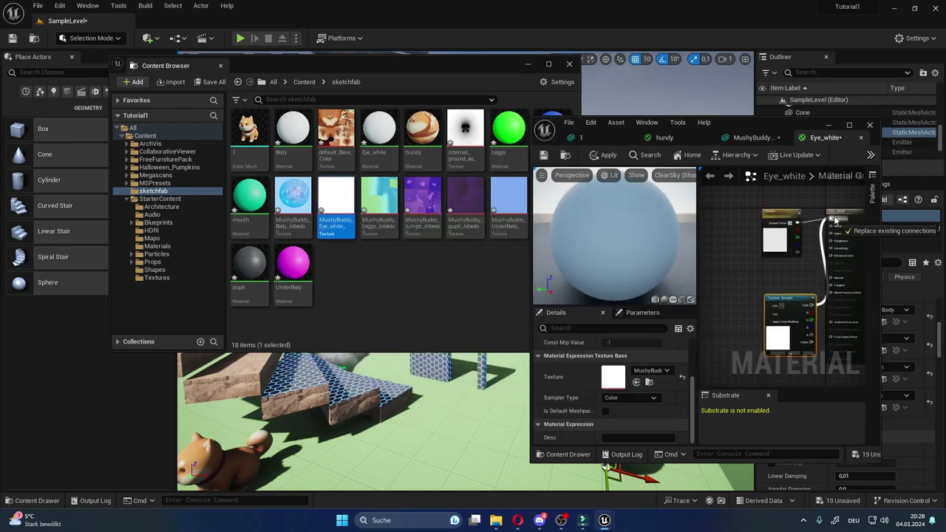
pyautogui.click(780, 222)
pyautogui.press('Delete')
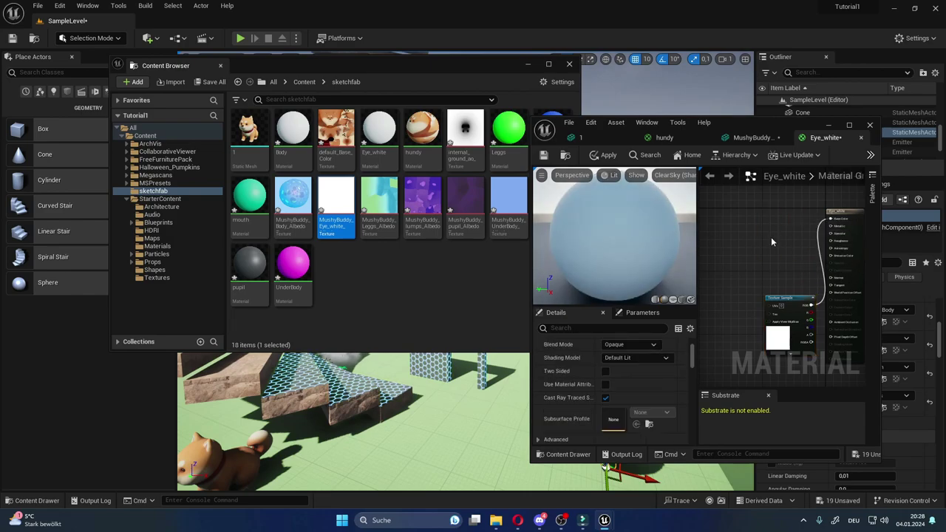
pyautogui.moveTo(785, 308); pyautogui.dragTo(764, 230)
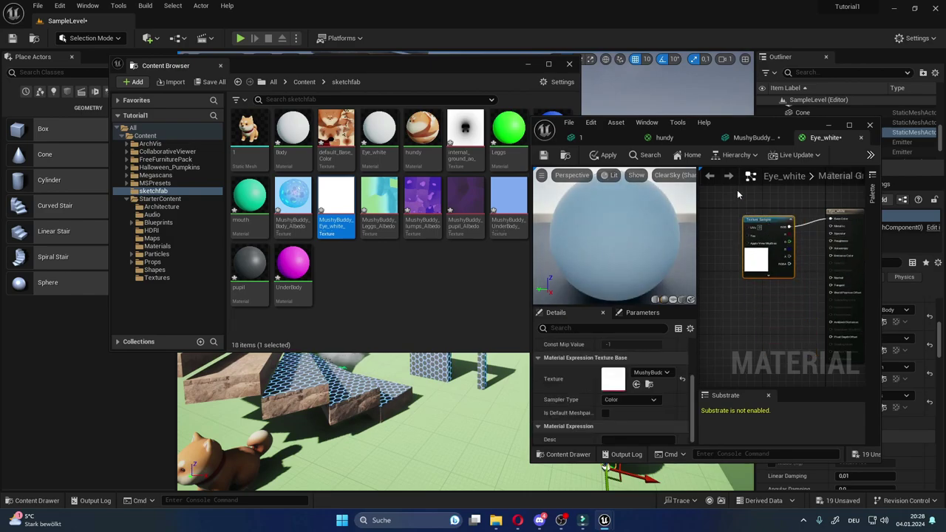
# Put the Body albedo texture into the Body material and assign Leggs_Albedo to the Leggs material, then apply.
pyautogui.click(753, 137)
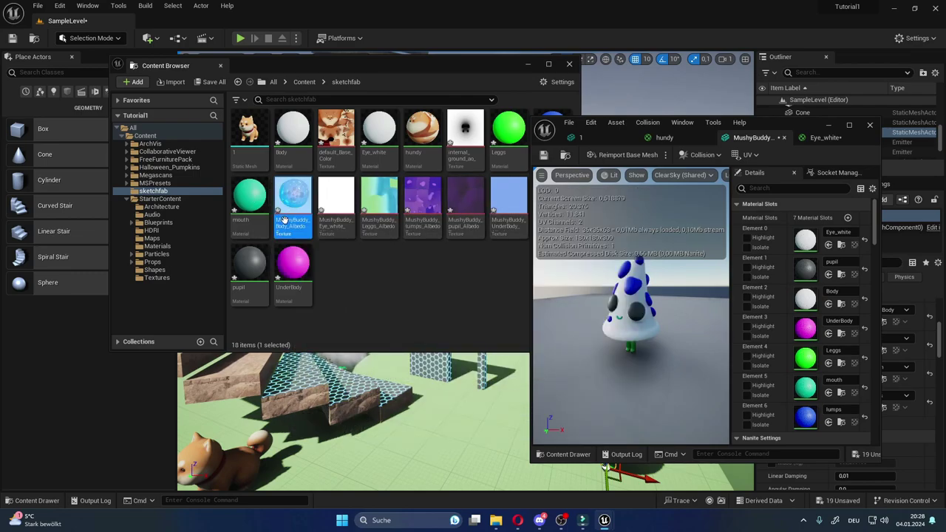
pyautogui.doubleClick(806, 299)
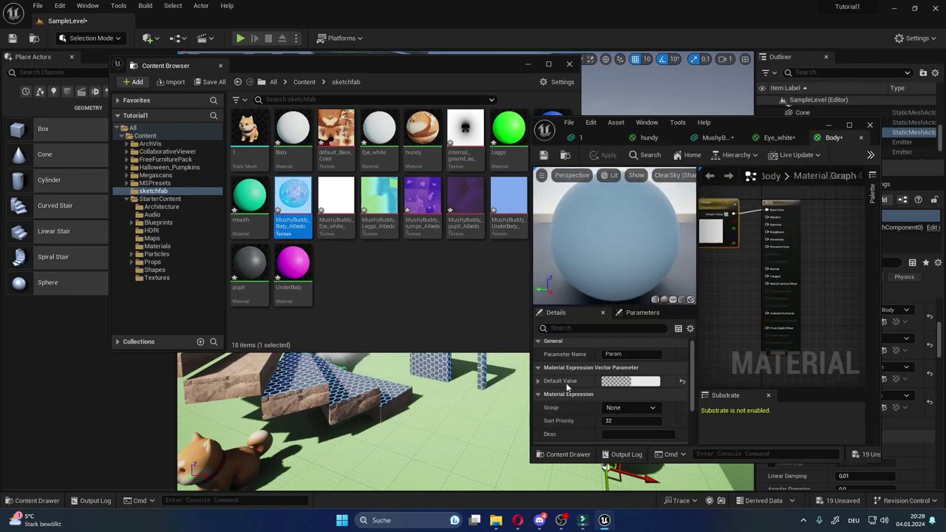
pyautogui.moveTo(770, 231); pyautogui.dragTo(770, 231)
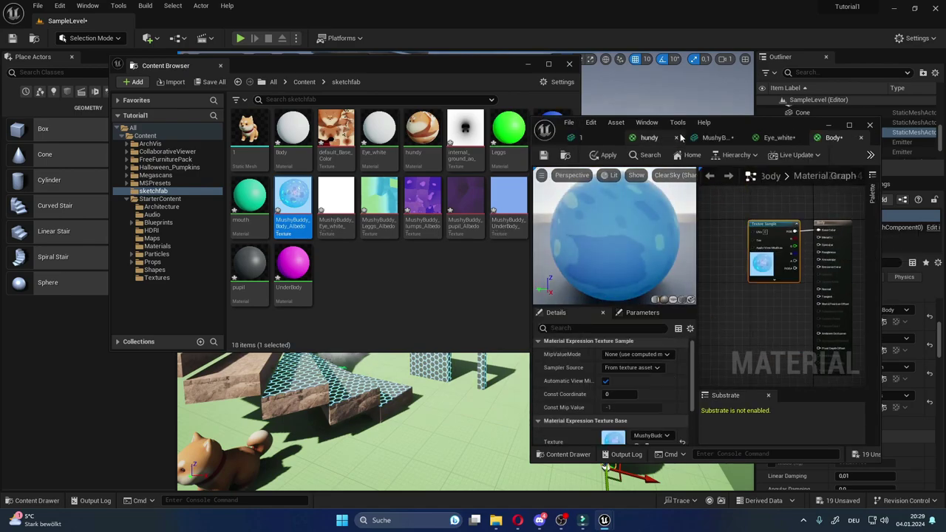
pyautogui.click(780, 138)
pyautogui.click(714, 137)
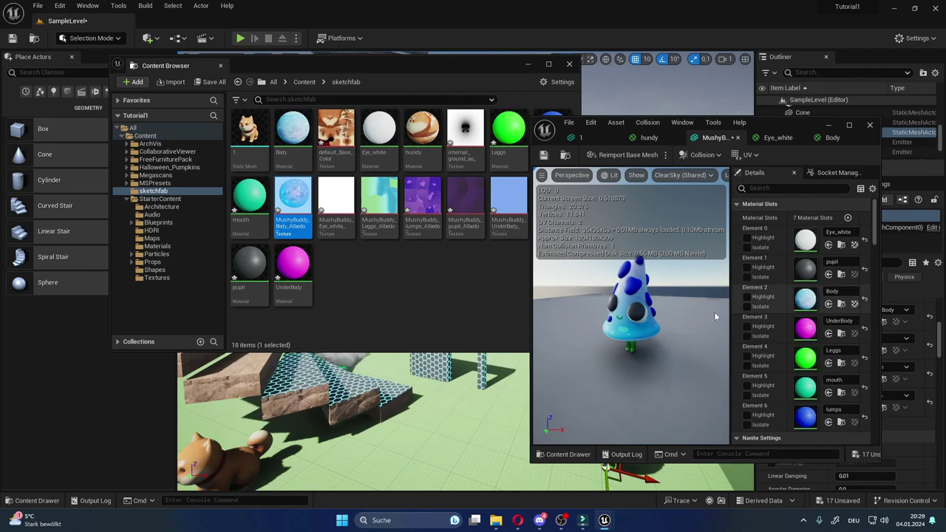
pyautogui.click(379, 207)
pyautogui.click(843, 137)
pyautogui.click(797, 237)
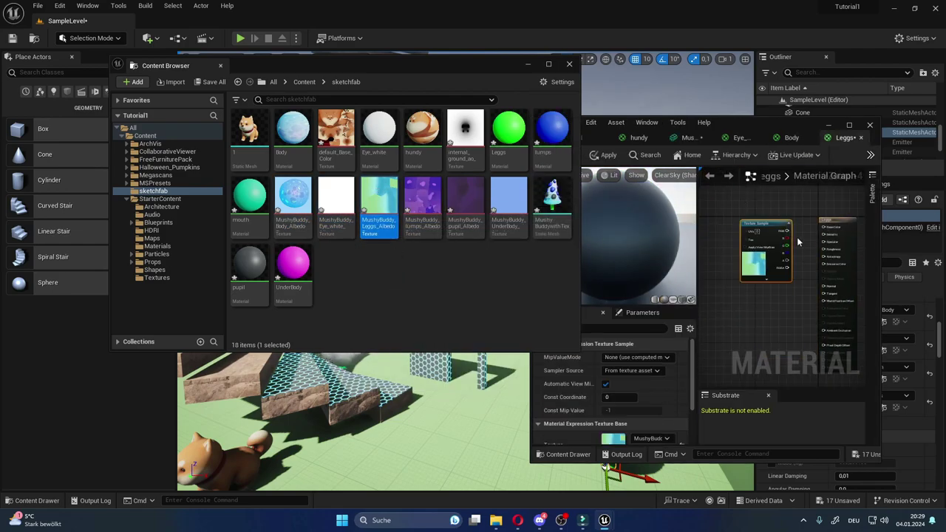
# Assign lumps_Albedo to the lumps material and feed pupil_Albedo into the pupil material.
pyautogui.click(687, 137)
pyautogui.click(423, 199)
pyautogui.click(712, 231)
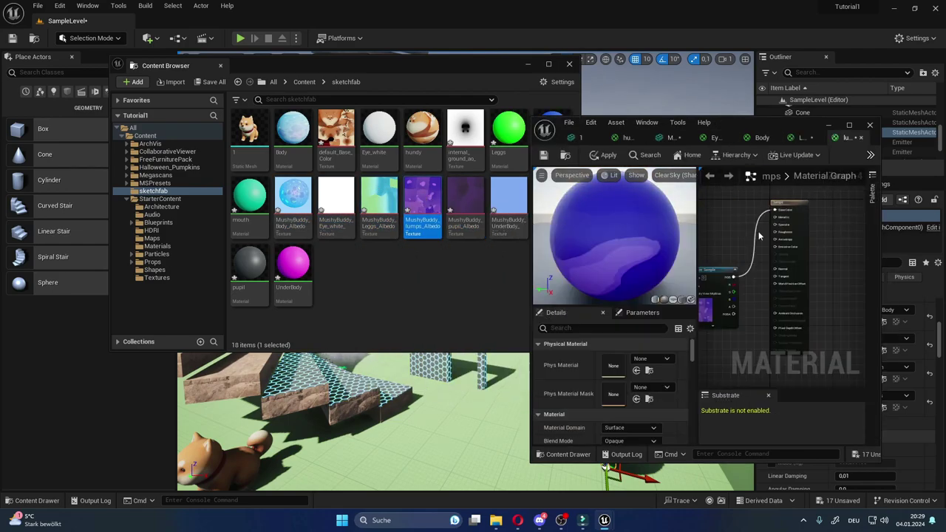
pyautogui.click(672, 137)
pyautogui.click(465, 207)
pyautogui.doubleClick(806, 268)
pyautogui.moveTo(465, 207); pyautogui.dragTo(768, 252)
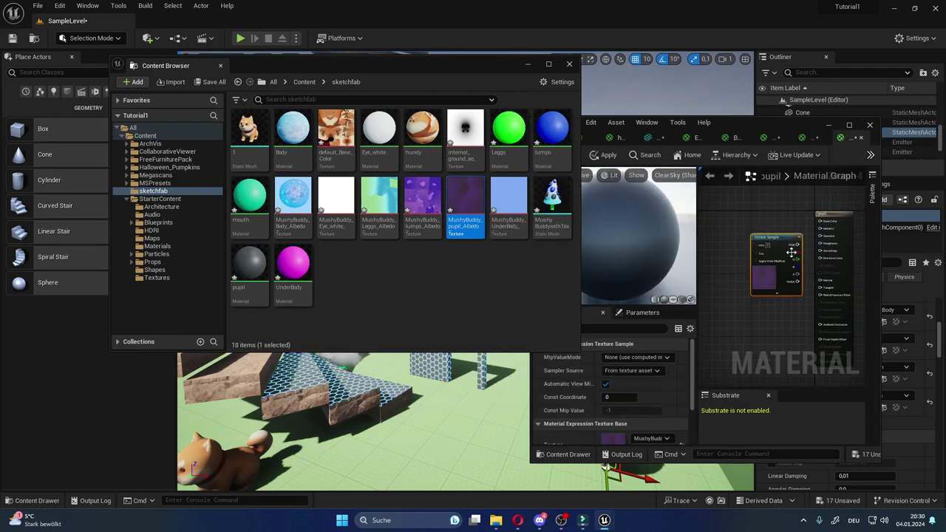
pyautogui.rightClick(424, 270)
# Feed the UnderBody albedo texture into the UnderBody material, then check the textured mushroom preview.
pyautogui.click(650, 137)
pyautogui.doubleClick(806, 330)
pyautogui.moveTo(509, 200); pyautogui.dragTo(769, 251)
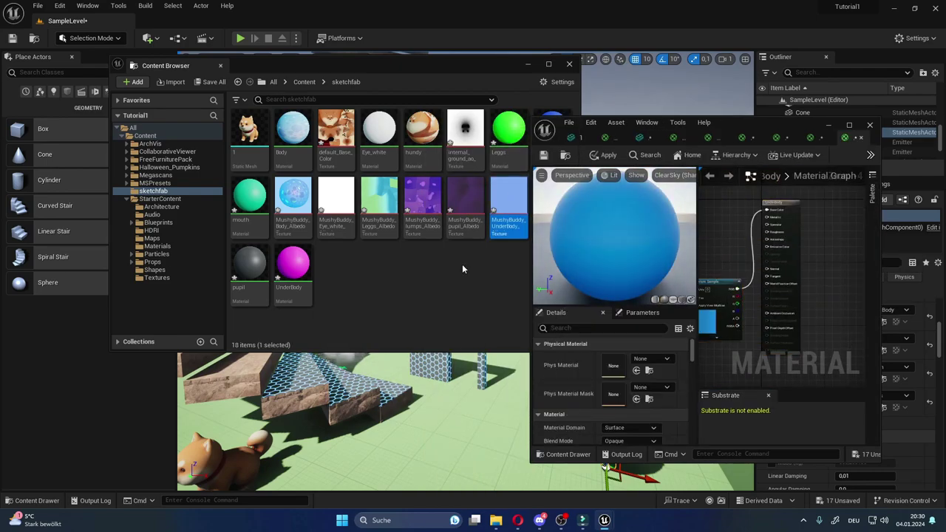
pyautogui.click(650, 138)
pyautogui.moveTo(698, 294); pyautogui.dragTo(697, 356)
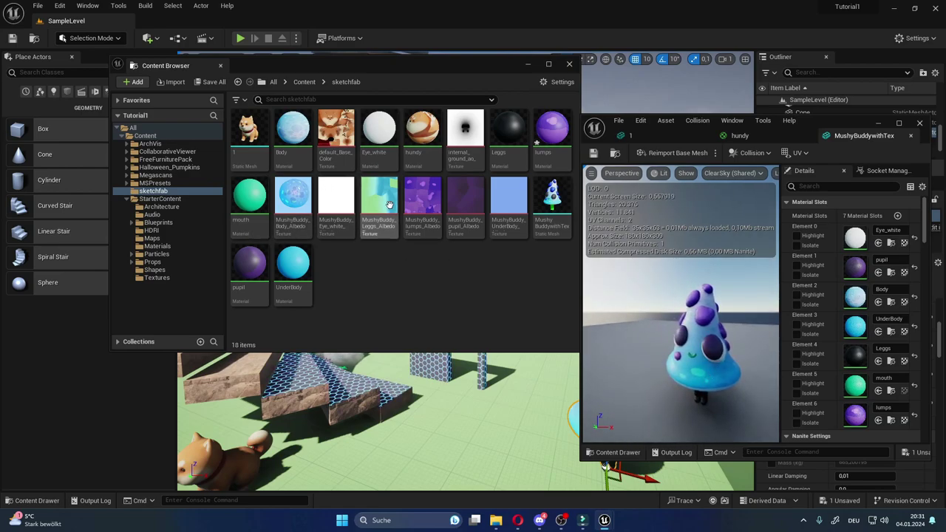
# Set the mouth material's colour parameter Value to 0 so the green mouth turns black.
pyautogui.doubleClick(858, 386)
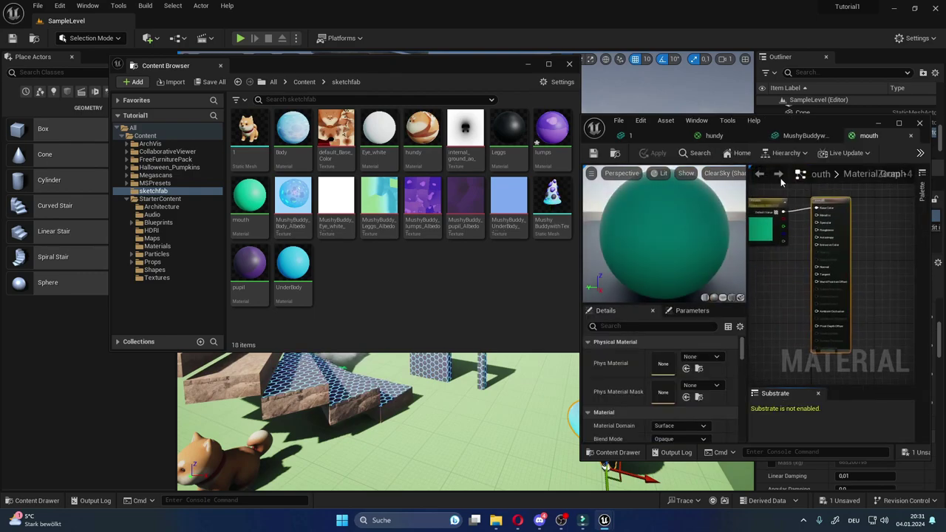
pyautogui.moveTo(789, 140)
pyautogui.mouseDown()
pyautogui.moveTo(420, 140)
pyautogui.moveTo(433, 125)
pyautogui.mouseUp()
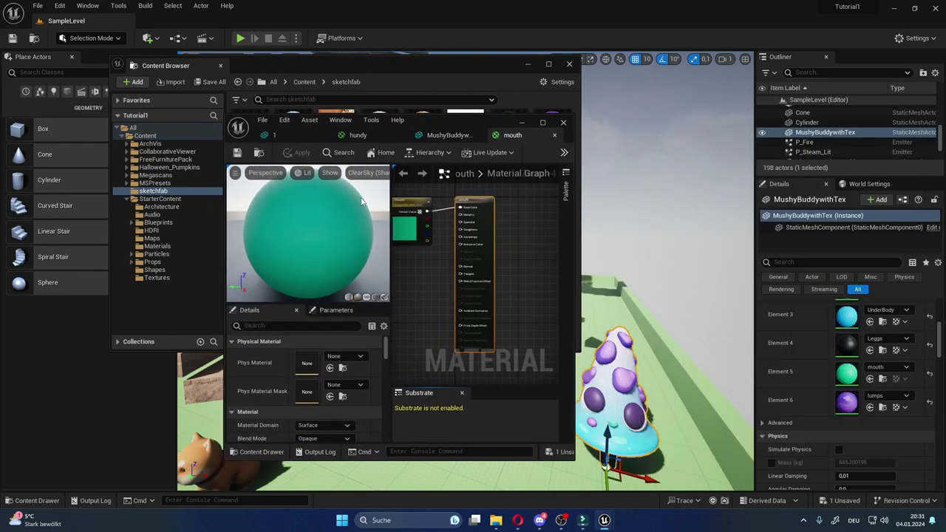
pyautogui.scroll(2, 447, 265)
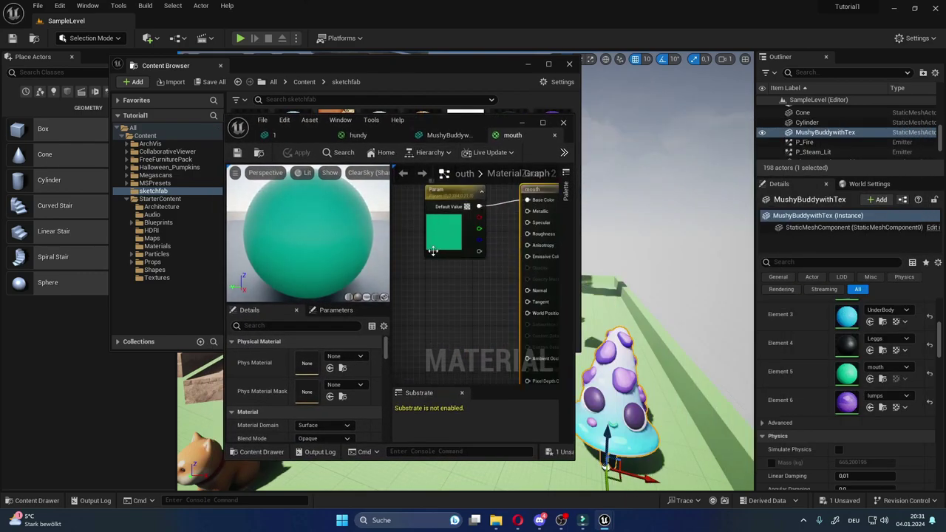
pyautogui.click(466, 229)
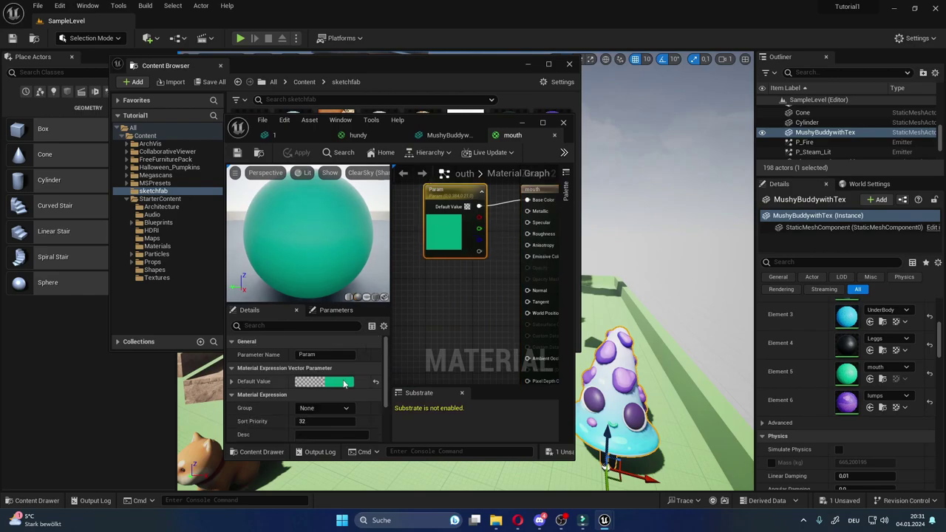
pyautogui.moveTo(418, 127); pyautogui.dragTo(651, 123)
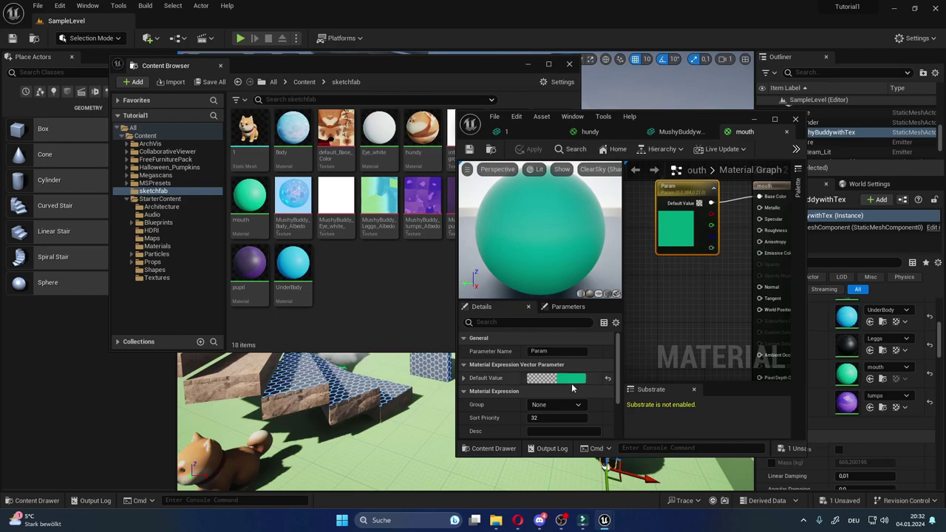
pyautogui.doubleClick(670, 222)
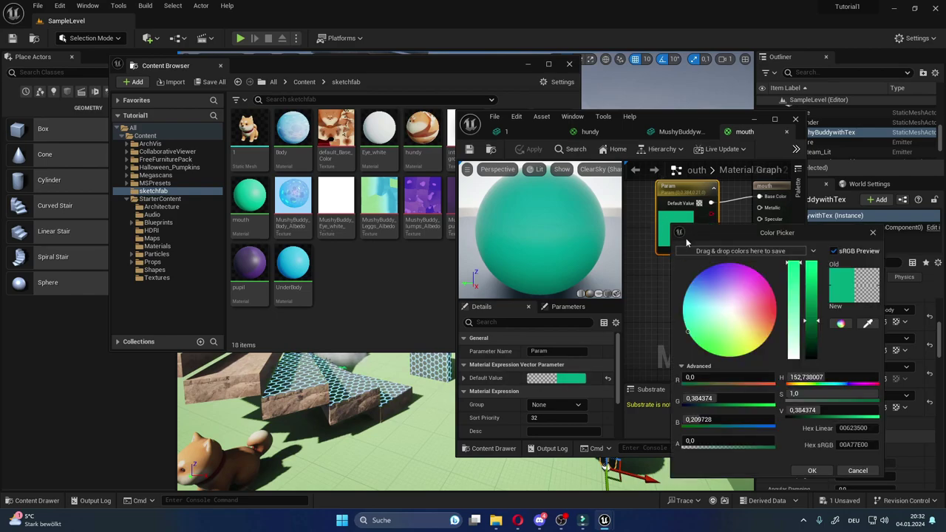
pyautogui.moveTo(811, 329); pyautogui.dragTo(811, 360)
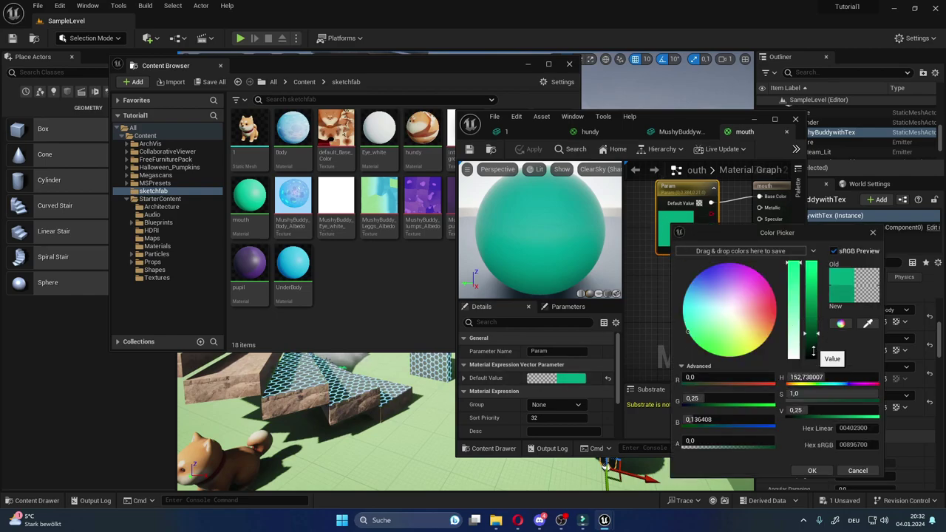
pyautogui.click(812, 472)
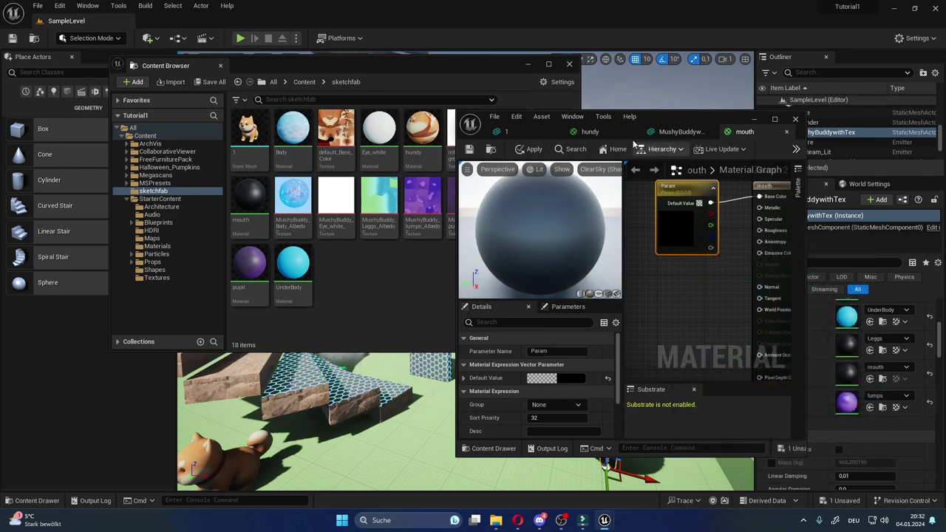
pyautogui.click(669, 131)
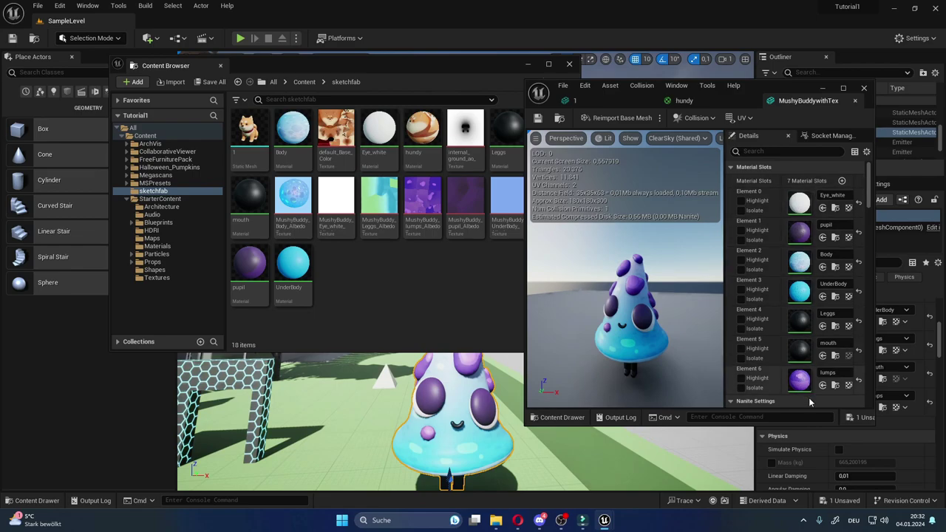
# Connect a Constant of 1 to Eye_white's Roughness and save the material.
pyautogui.doubleClick(799, 206)
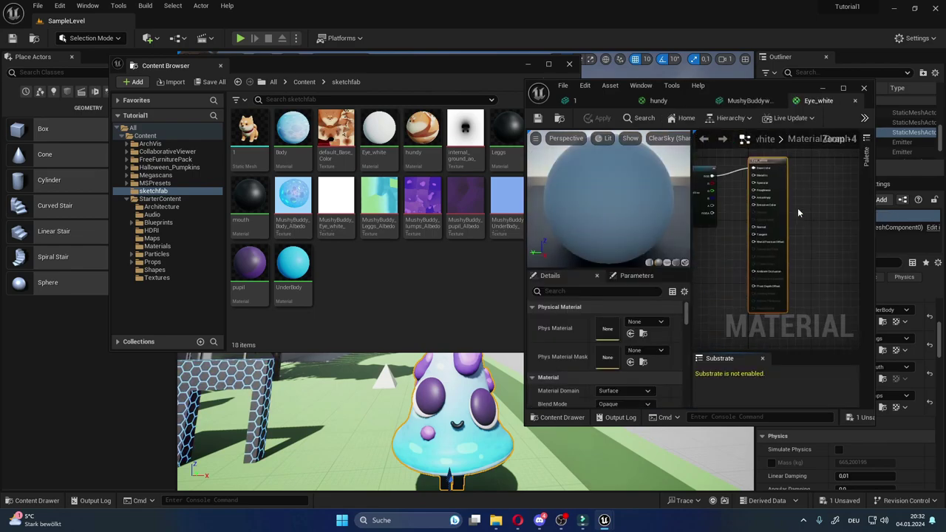
pyautogui.click(734, 288)
pyautogui.moveTo(762, 294)
pyautogui.mouseDown()
pyautogui.moveTo(782, 196)
pyautogui.moveTo(785, 210)
pyautogui.mouseUp()
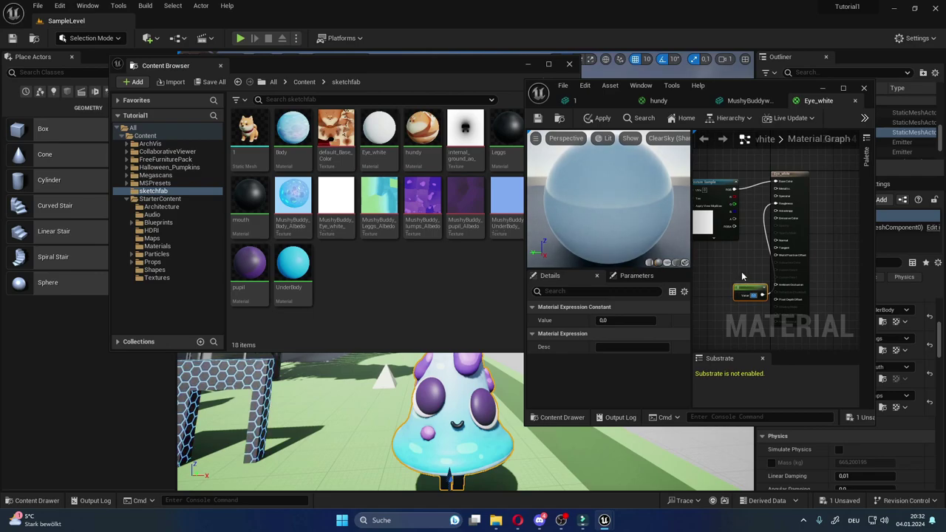
pyautogui.click(743, 276)
pyautogui.moveTo(756, 297); pyautogui.dragTo(730, 289)
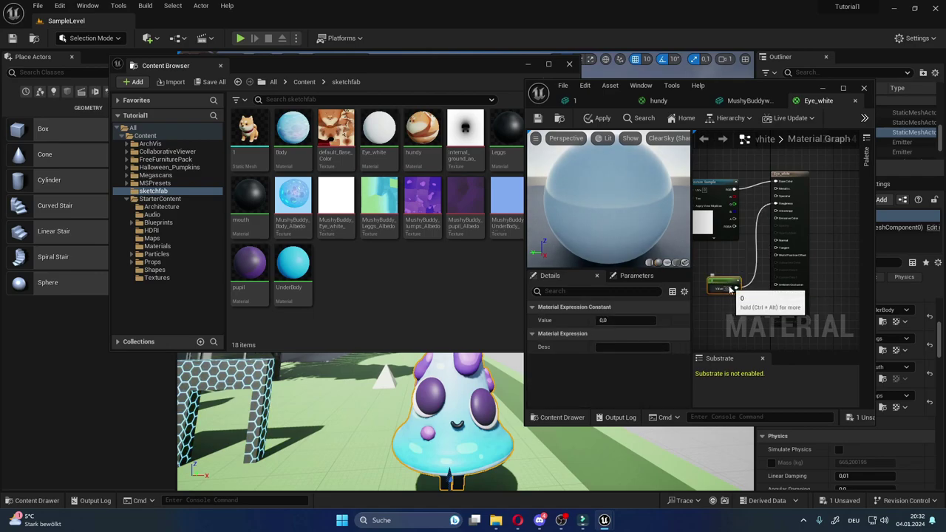
pyautogui.write('1')
pyautogui.press('Return')
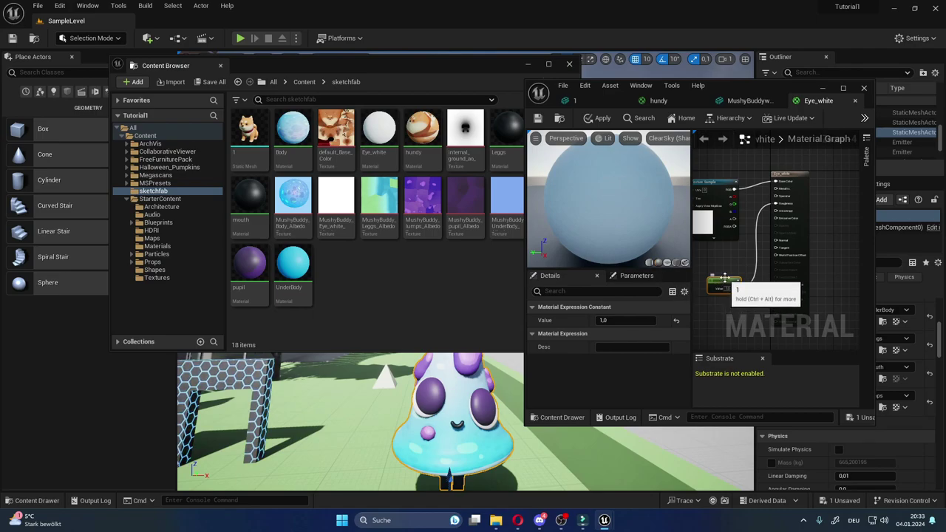
pyautogui.click(542, 118)
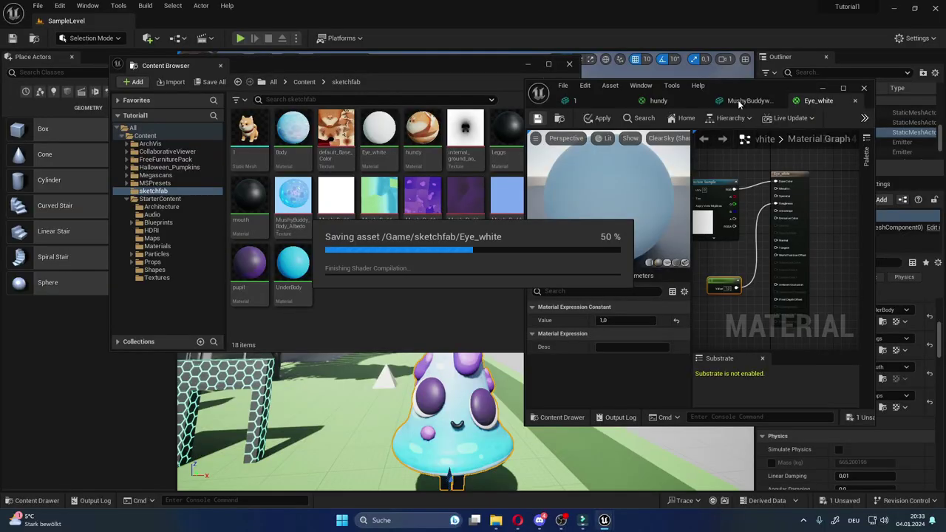
pyautogui.click(738, 100)
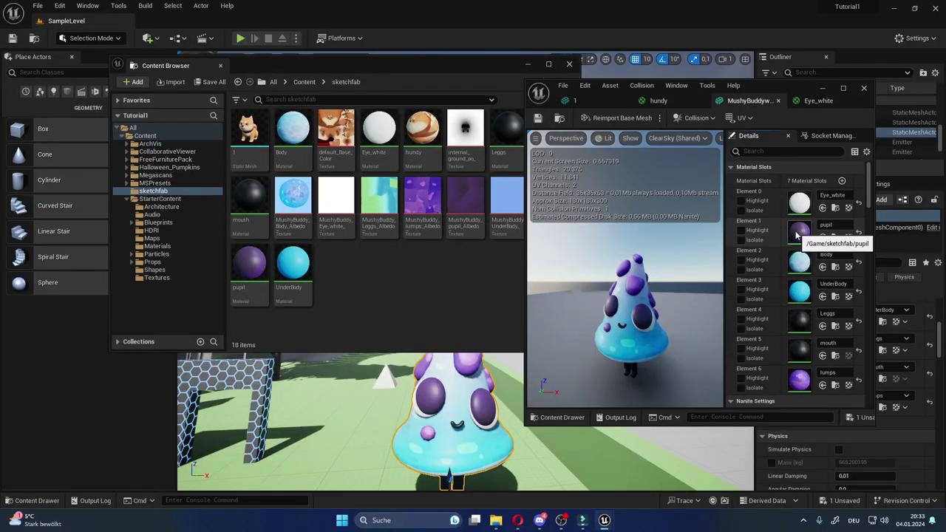
# Give the pupil material a 0.2 roughness constant and close its editor.
pyautogui.doubleClick(798, 235)
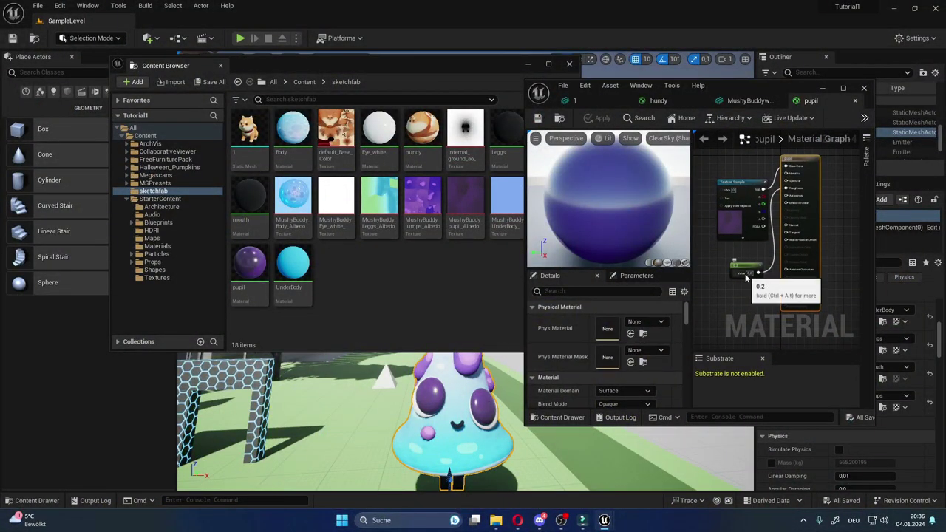
pyautogui.moveTo(404, 415)
pyautogui.mouseDown(button='right')
pyautogui.moveTo(444, 399)
pyautogui.moveTo(473, 414)
pyautogui.mouseUp(button='right')
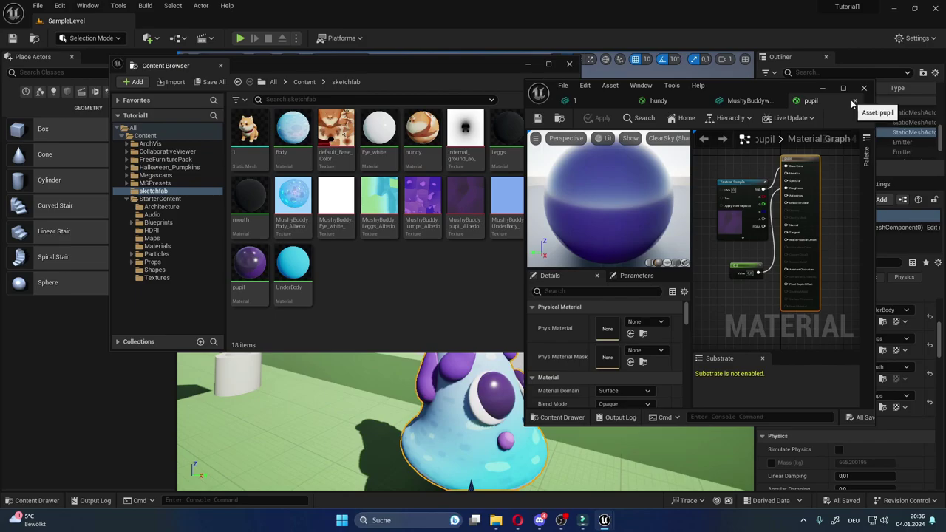
pyautogui.click(855, 101)
pyautogui.moveTo(626, 406); pyautogui.dragTo(863, 78)
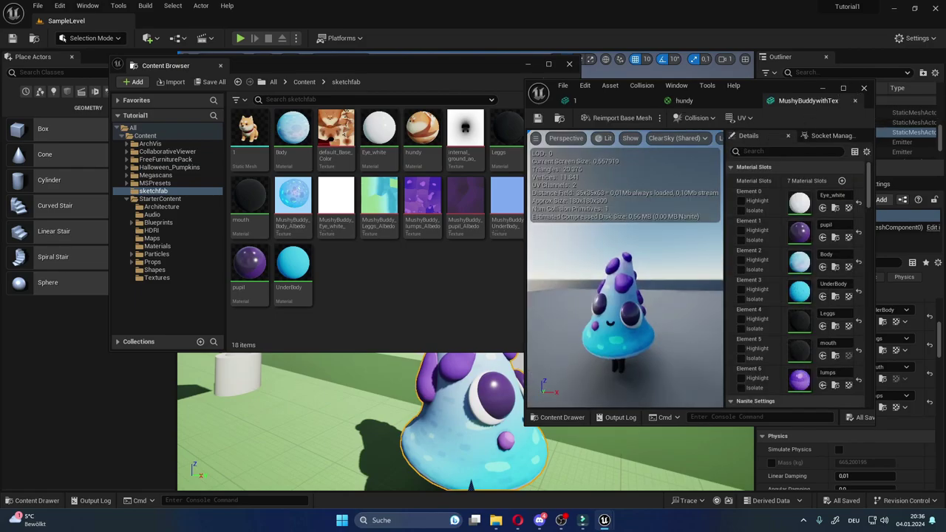
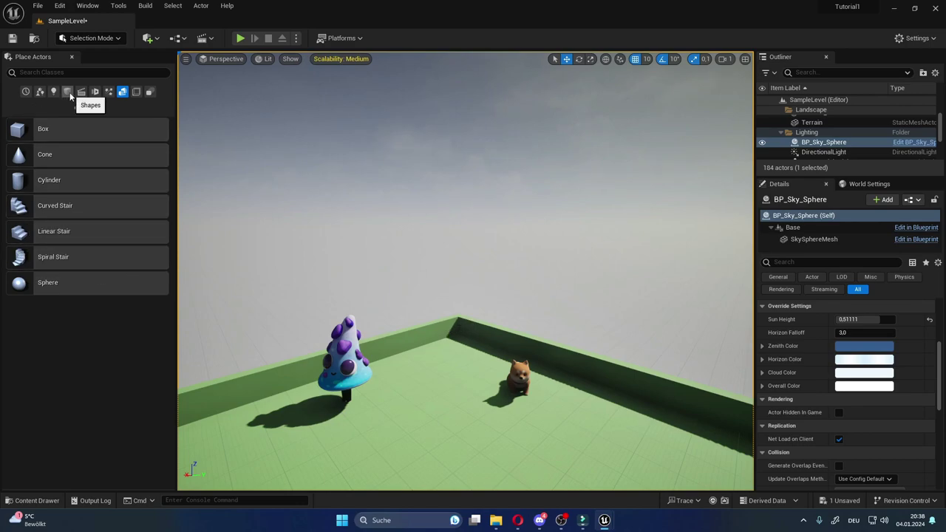
# Place a Cylinder from Shapes and raise it up under the mushroom and dog.
pyautogui.click(68, 93)
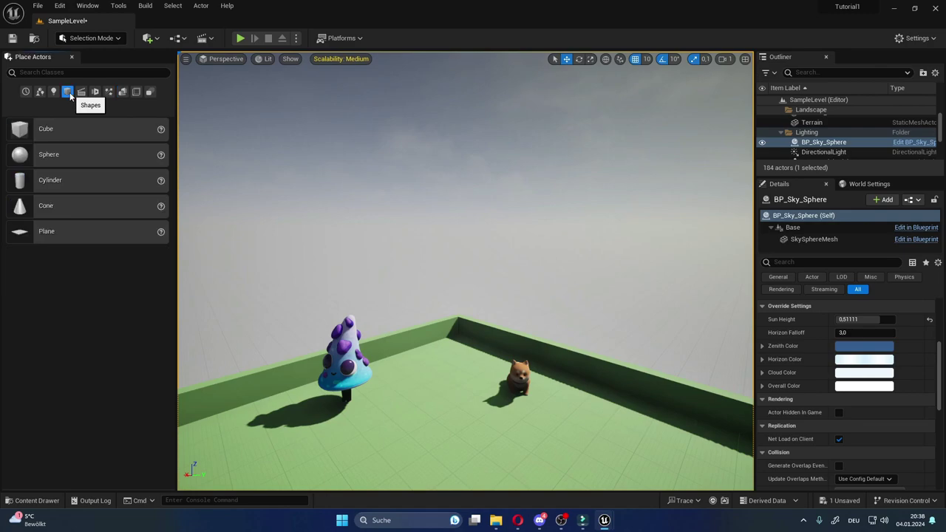
pyautogui.moveTo(51, 180)
pyautogui.mouseDown()
pyautogui.moveTo(453, 374)
pyautogui.moveTo(429, 360)
pyautogui.moveTo(453, 326)
pyautogui.mouseUp()
pyautogui.press('w')
pyautogui.click(348, 355)
pyautogui.moveTo(348, 381); pyautogui.dragTo(435, 329)
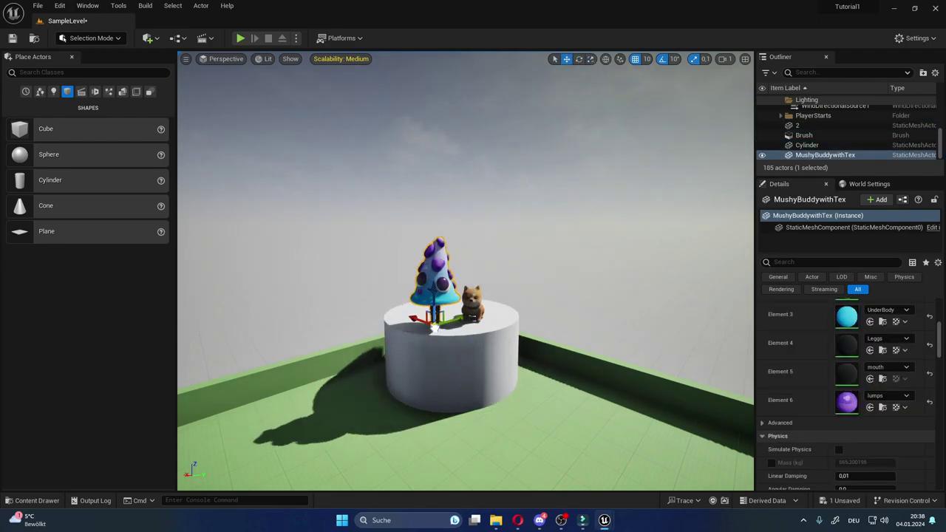
pyautogui.scroll(5, 434, 329)
# Set movement snapping to 1 and settle the dog and mushroom onto the pedestal top.
pyautogui.click(506, 325)
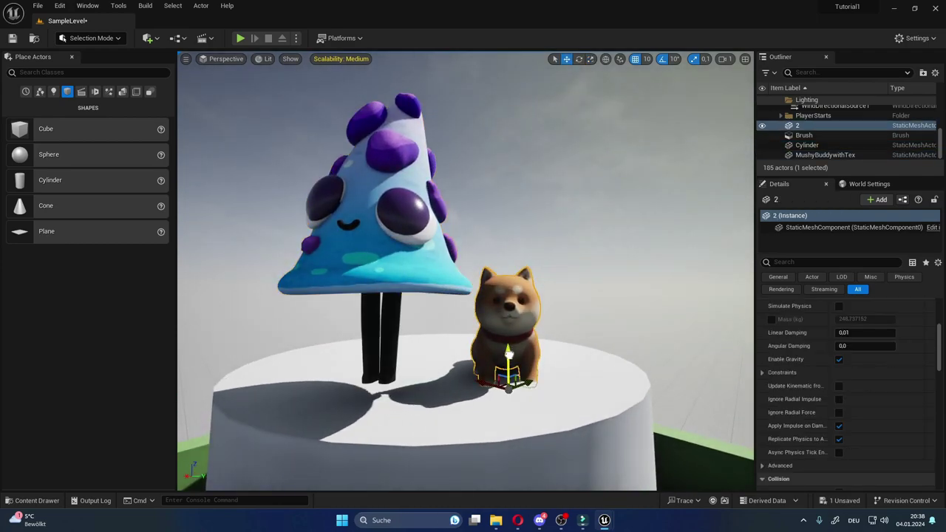
pyautogui.click(647, 59)
pyautogui.click(650, 74)
pyautogui.moveTo(508, 348); pyautogui.dragTo(507, 352)
pyautogui.click(378, 355)
pyautogui.moveTo(378, 361)
pyautogui.mouseDown()
pyautogui.moveTo(375, 374)
pyautogui.moveTo(392, 379)
pyautogui.mouseUp()
# Shrink the mushroom using a 0.03125 scale snap.
pyautogui.press('r')
pyautogui.click(706, 59)
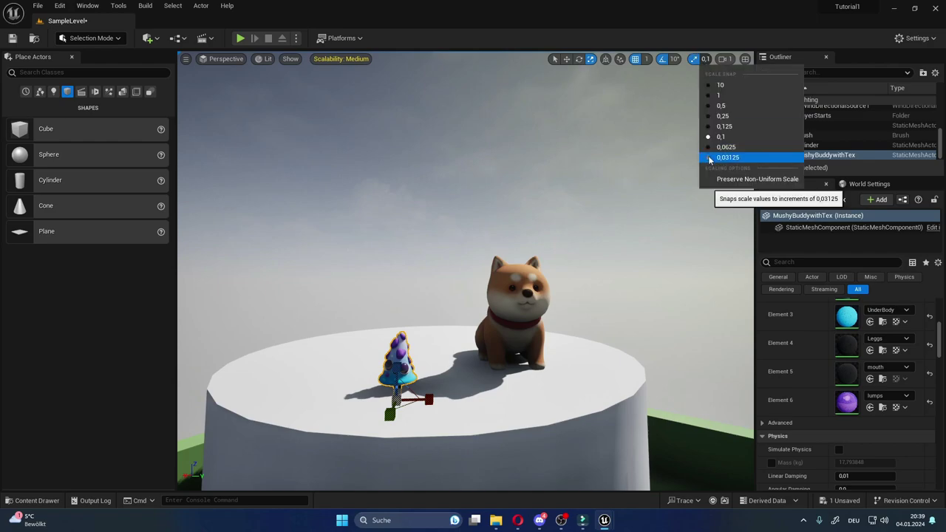
pyautogui.click(710, 158)
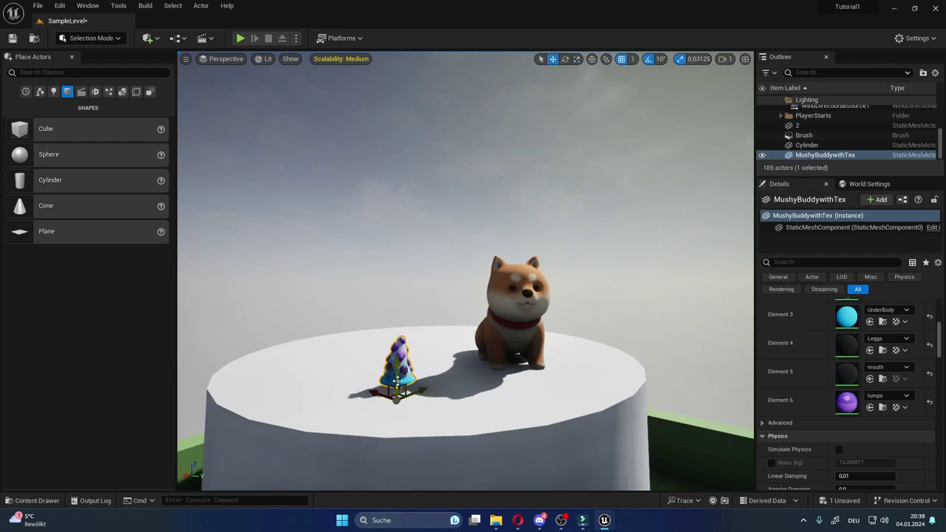
pyautogui.moveTo(399, 374); pyautogui.dragTo(365, 348)
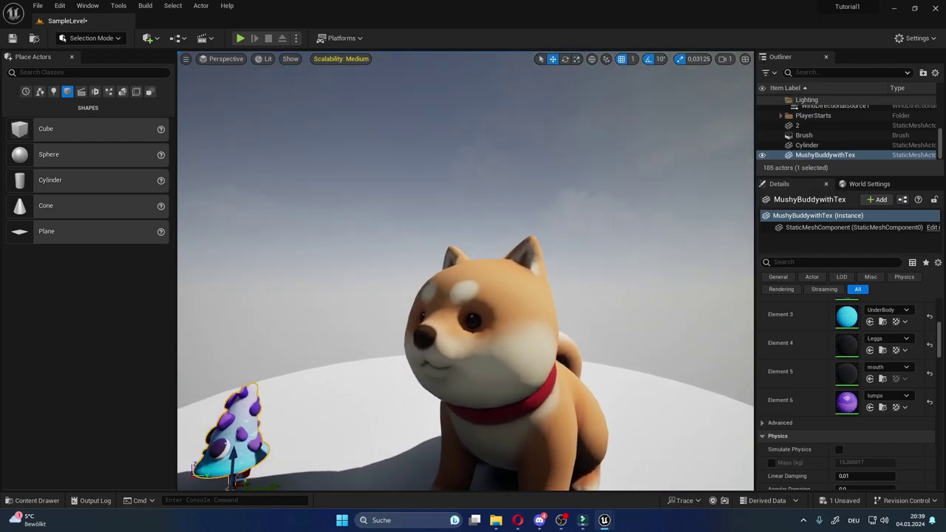
# Rotate the directional light to -90 to recast the shadows.
pyautogui.scroll(-5, 355, 399)
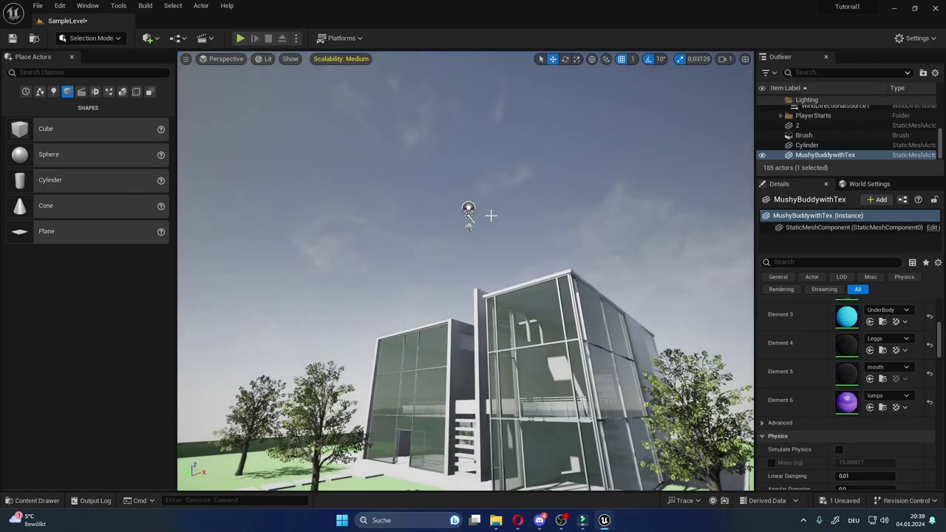
pyautogui.click(469, 216)
pyautogui.moveTo(483, 229); pyautogui.dragTo(473, 222)
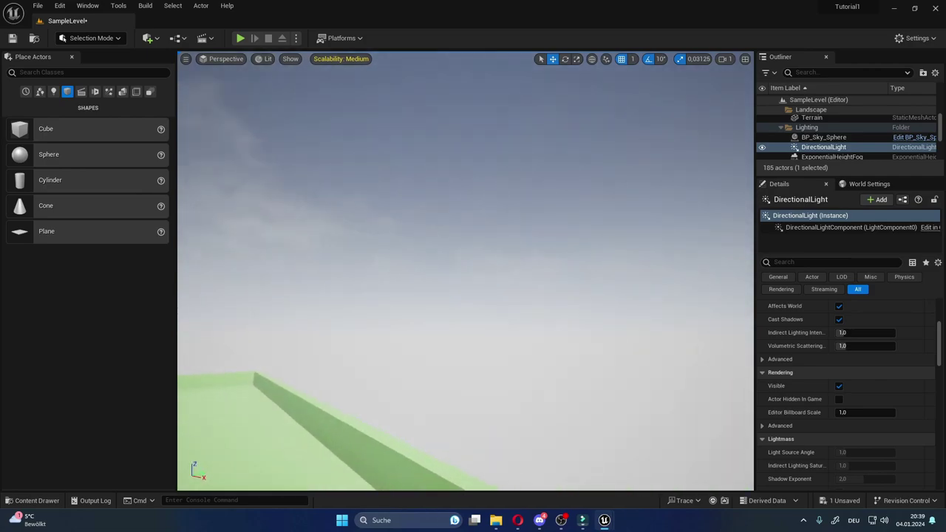
pyautogui.moveTo(462, 141)
pyautogui.mouseDown()
pyautogui.moveTo(515, 400)
pyautogui.moveTo(498, 178)
pyautogui.mouseUp()
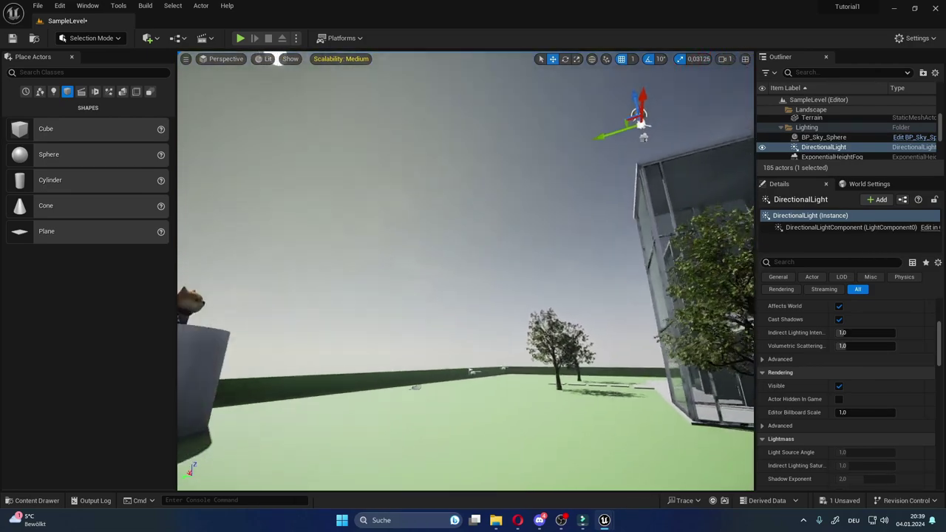
pyautogui.press('e')
pyautogui.moveTo(630, 131)
pyautogui.mouseDown()
pyautogui.moveTo(668, 86)
pyautogui.moveTo(672, 111)
pyautogui.mouseUp()
# Fly to the pillar and hide the Terrain from the scene.
pyautogui.press('w')
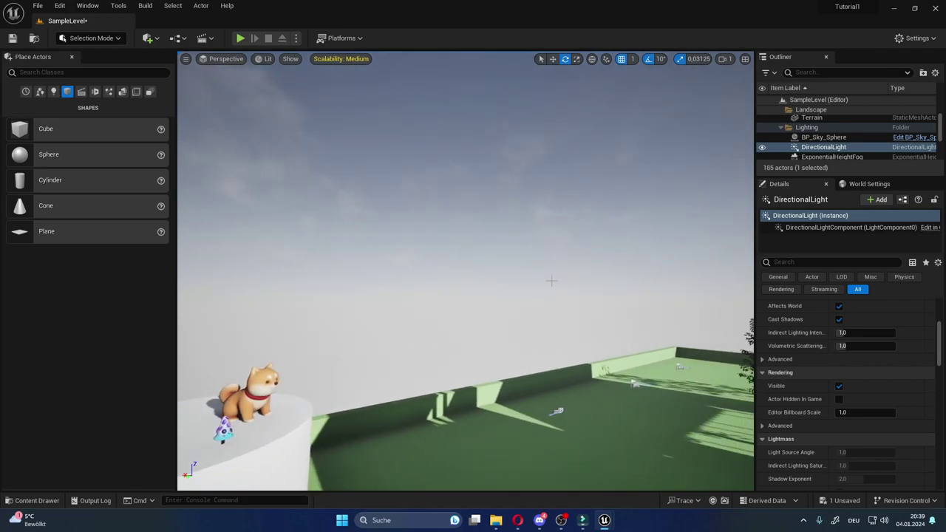
pyautogui.press('s')
pyautogui.press('w')
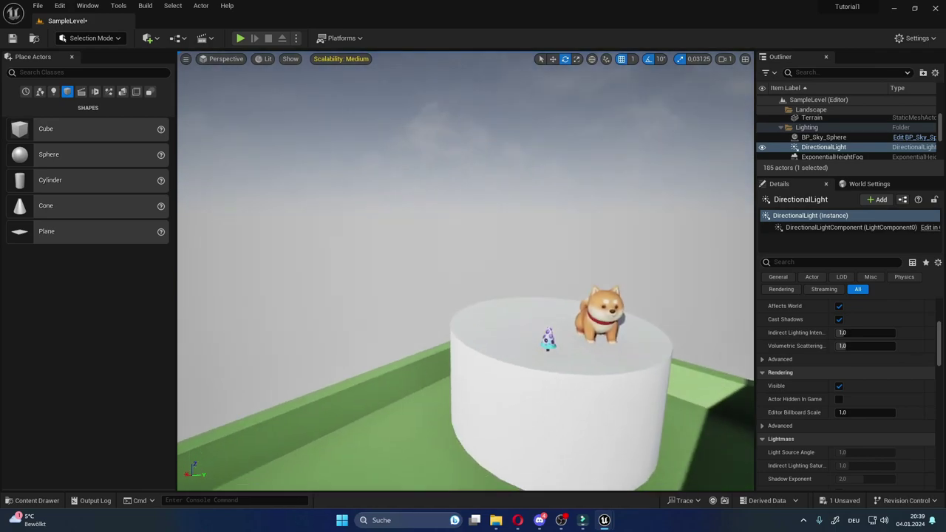
pyautogui.press('w')
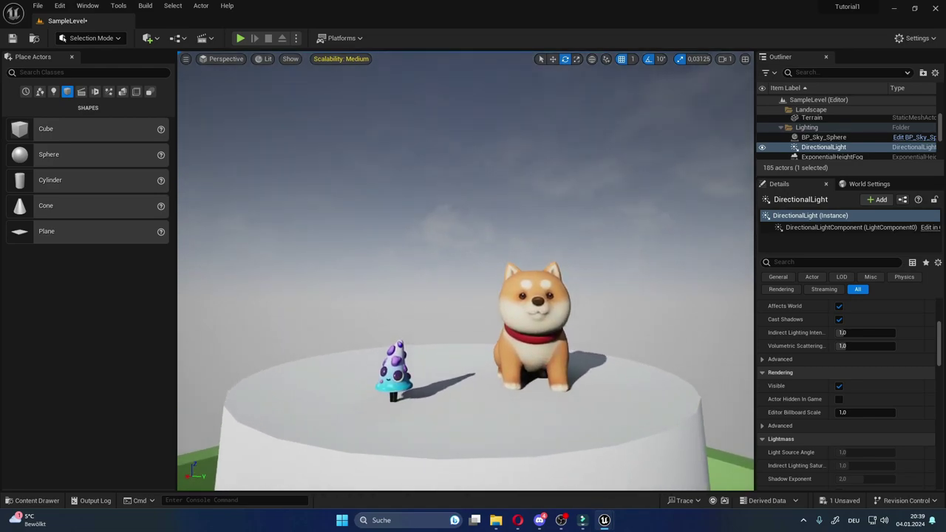
pyautogui.press('q')
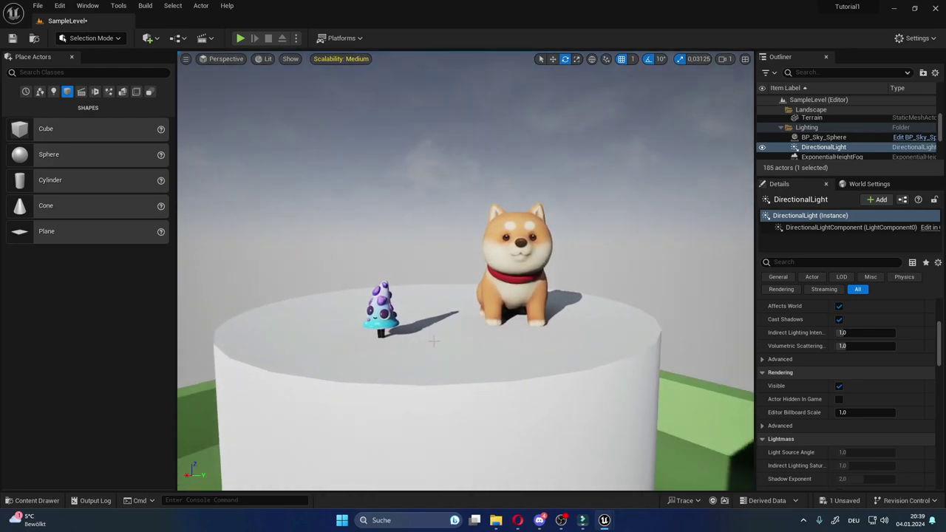
pyautogui.click(715, 404)
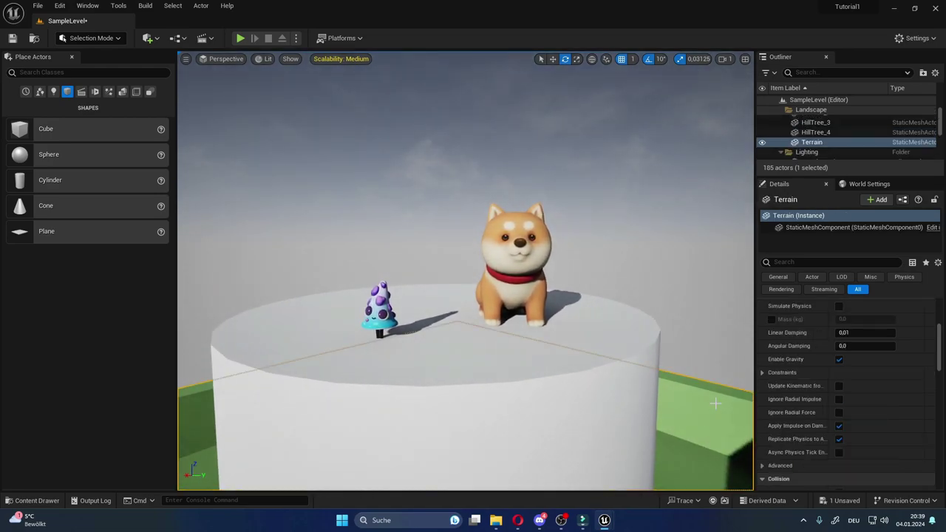
pyautogui.click(762, 142)
# Frame the pillar top and select the cylinder.
pyautogui.press('q')
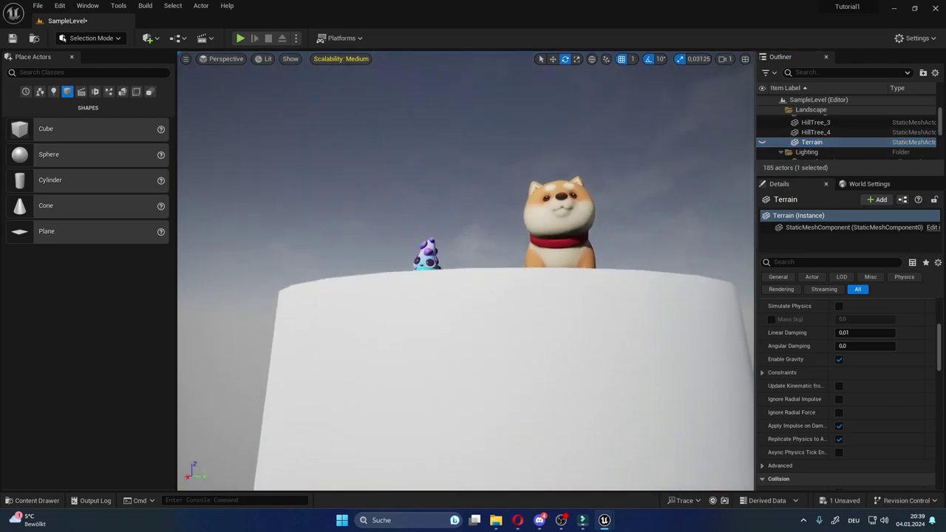
pyautogui.press('e')
pyautogui.press('w')
pyautogui.scroll(-4, 460, 347)
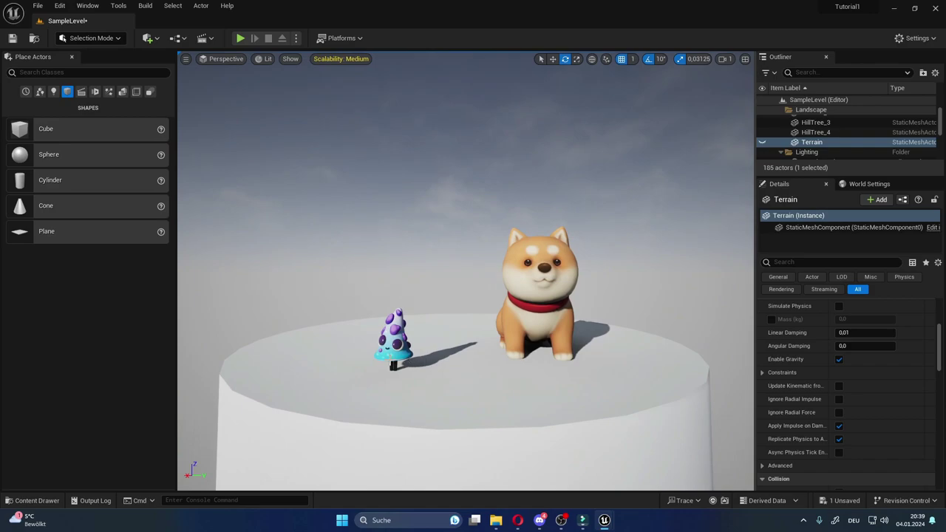
pyautogui.click(452, 388)
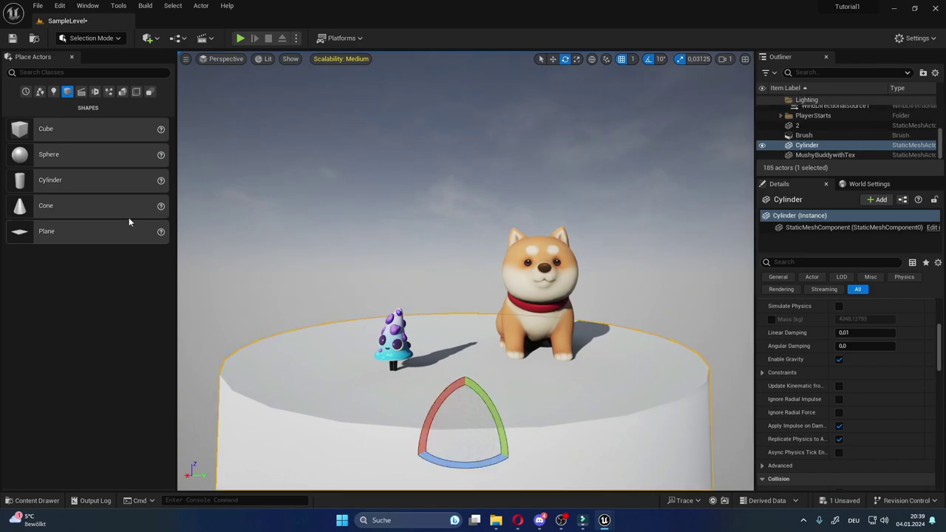
# In StarterContent > Materials, try M_Ground_Grass, M_Ground_Moss and M_Basic_Floor on the cylinder.
pyautogui.click(46, 499)
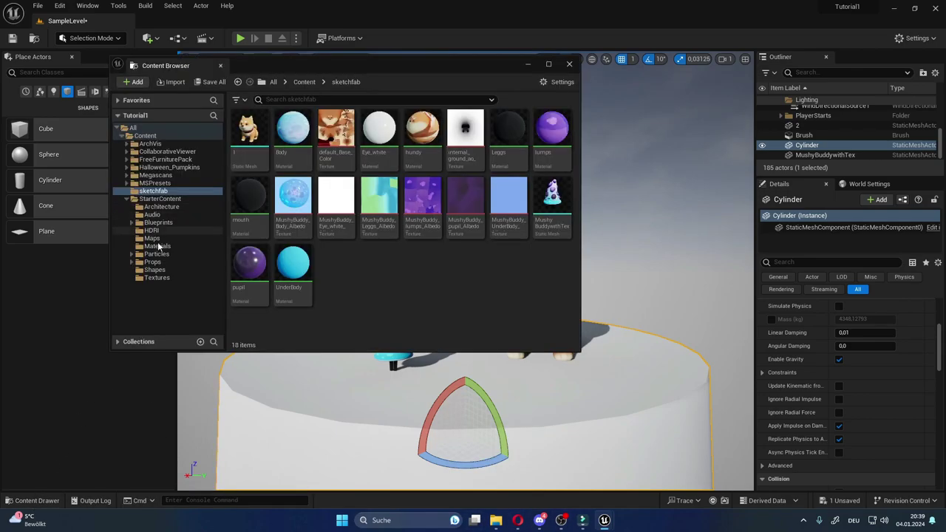
pyautogui.click(153, 245)
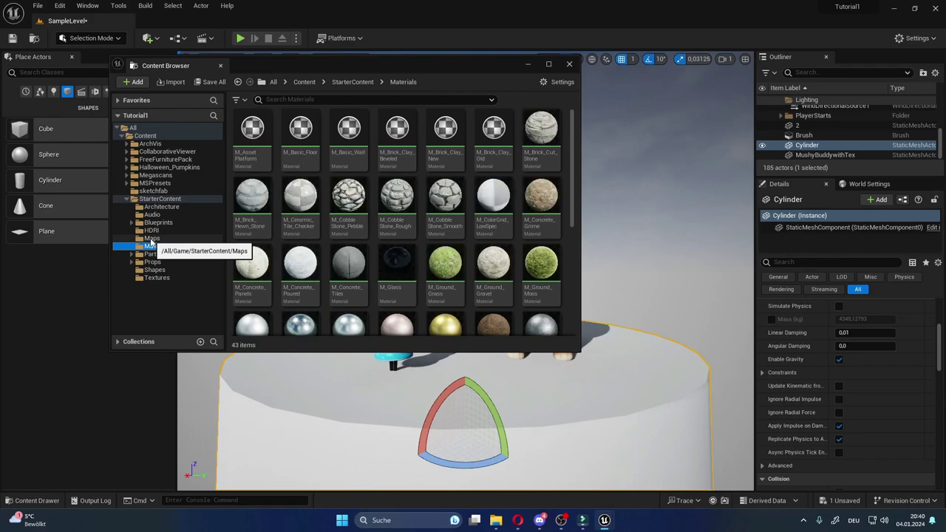
pyautogui.moveTo(456, 264); pyautogui.dragTo(619, 412)
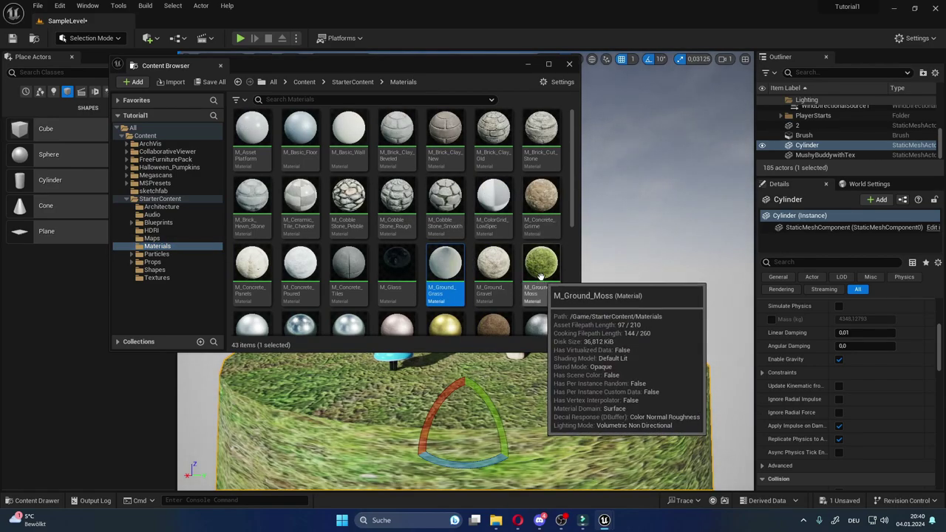
pyautogui.moveTo(541, 264)
pyautogui.mouseDown()
pyautogui.moveTo(653, 432)
pyautogui.moveTo(397, 274)
pyautogui.mouseUp()
pyautogui.moveTo(301, 134); pyautogui.dragTo(623, 405)
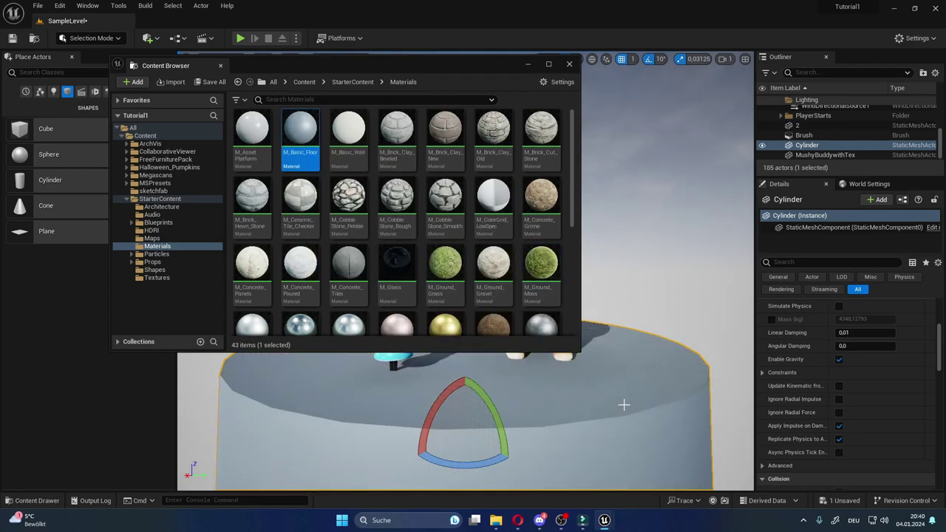
# Try M_Metal_Rust, then settle on M_Basic_Floor for the cylinder.
pyautogui.scroll(-3, 509, 181)
pyautogui.moveTo(491, 199); pyautogui.dragTo(607, 414)
pyautogui.scroll(-2, 454, 288)
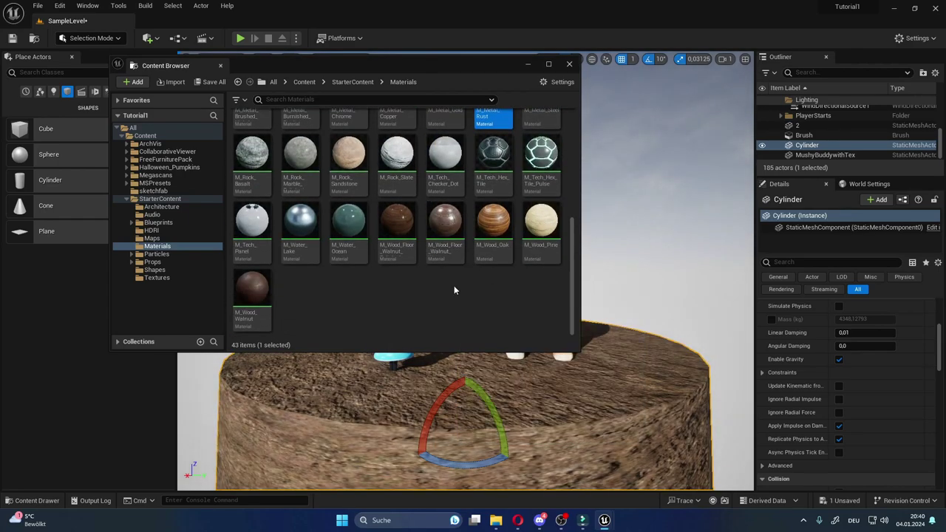
pyautogui.scroll(3, 454, 289)
pyautogui.scroll(3, 454, 287)
pyautogui.moveTo(300, 133); pyautogui.dragTo(459, 414)
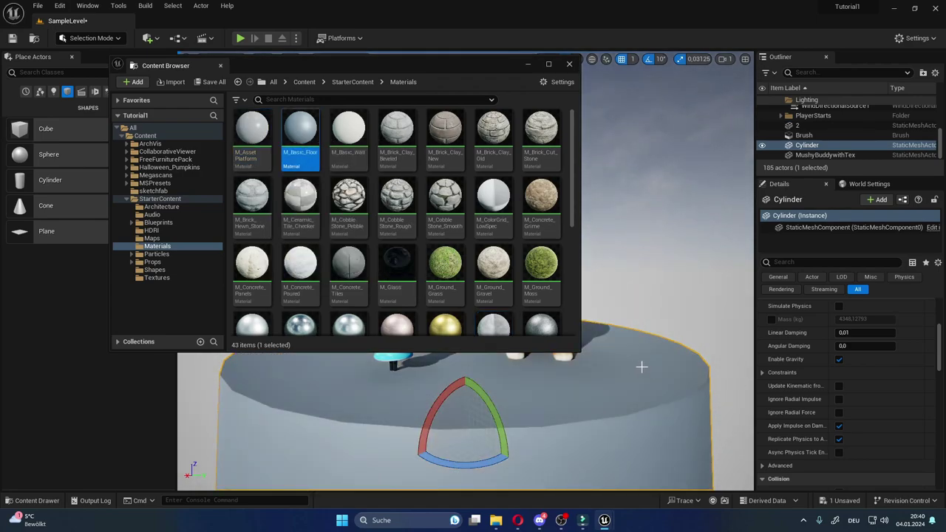
# Set M_Basic_Floor's Color parameter to soft green, then close the material editor and Content Browser.
pyautogui.doubleClick(304, 131)
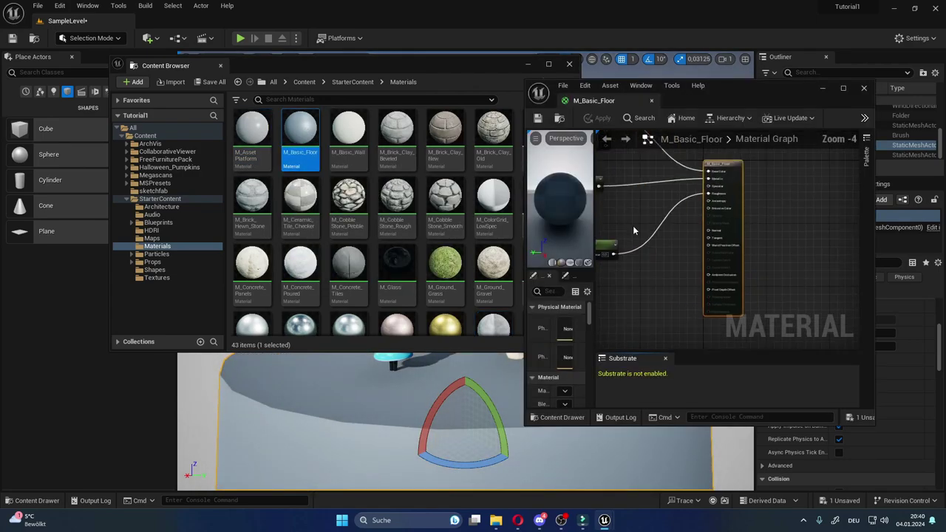
pyautogui.scroll(2, 650, 203)
pyautogui.doubleClick(700, 231)
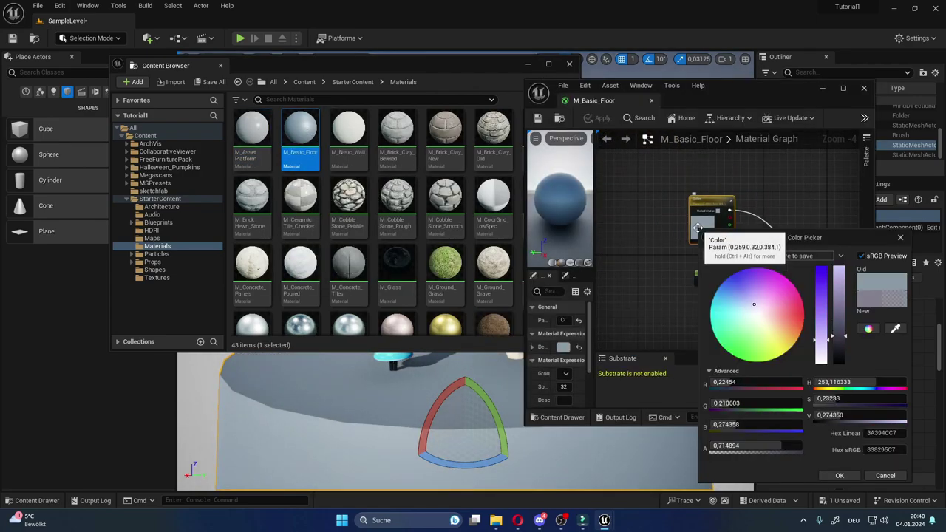
pyautogui.moveTo(763, 348)
pyautogui.mouseDown()
pyautogui.moveTo(747, 352)
pyautogui.moveTo(741, 334)
pyautogui.mouseUp()
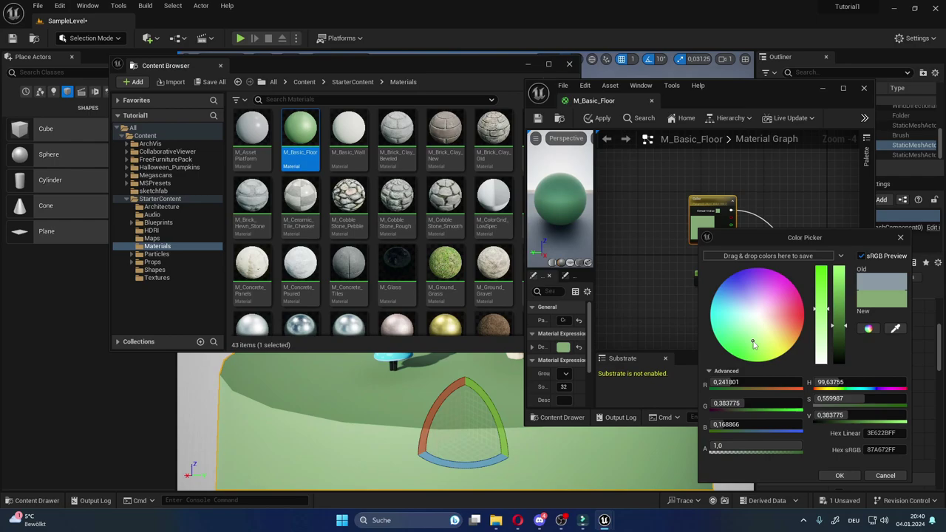
pyautogui.click(847, 478)
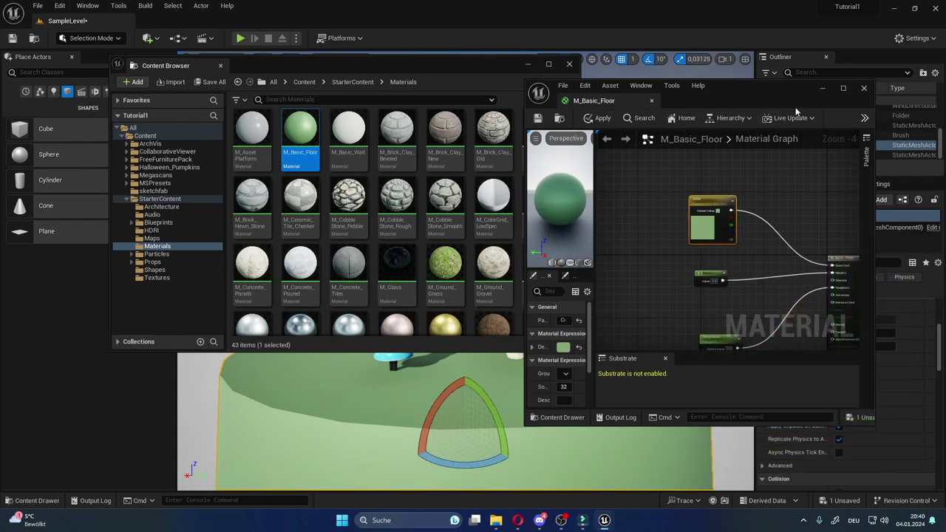
pyautogui.click(826, 88)
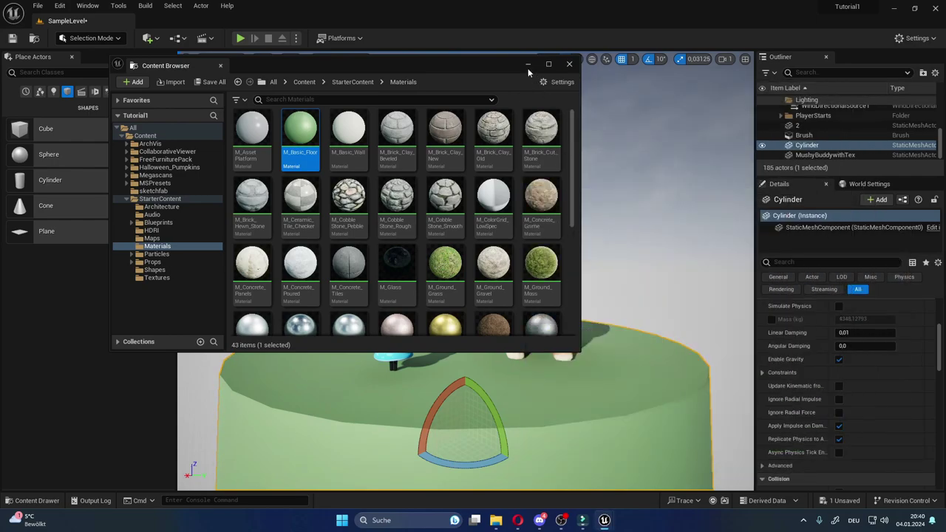
pyautogui.click(528, 65)
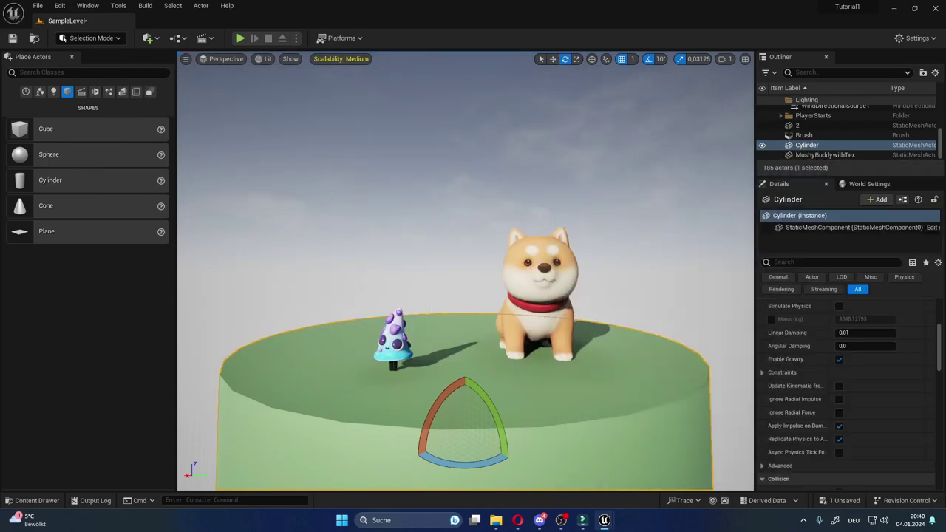
# Move the MushyBuddyWithTex mushroom across the pedestal to stand beside the dog.
pyautogui.scroll(6, 507, 322)
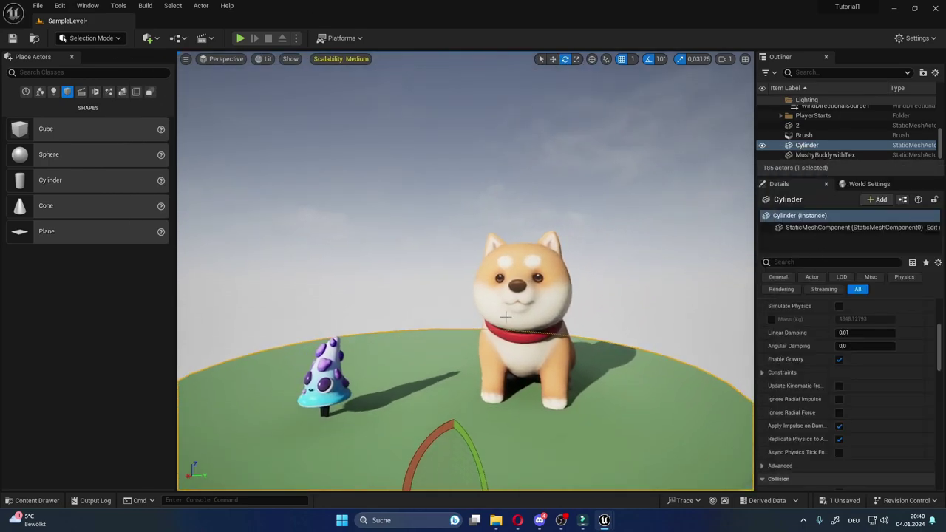
pyautogui.click(419, 278)
pyautogui.moveTo(419, 278); pyautogui.dragTo(423, 334)
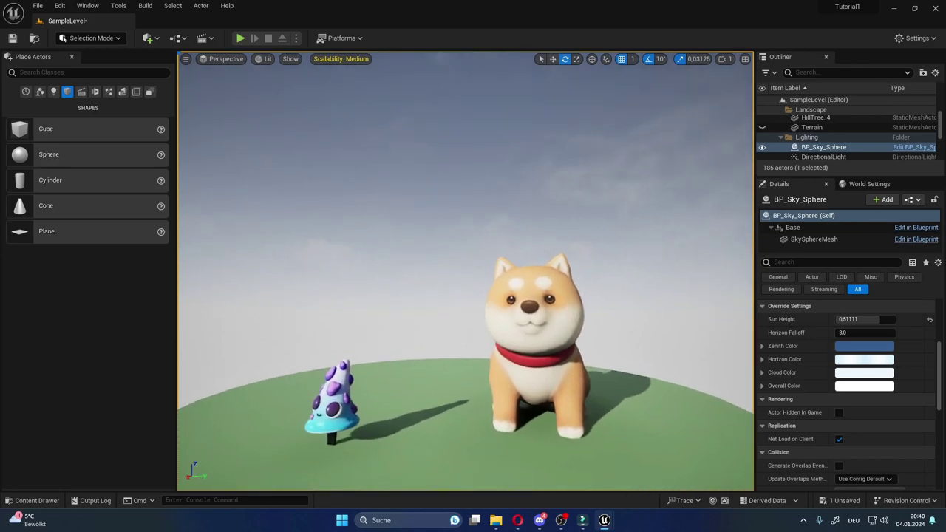
pyautogui.click(385, 383)
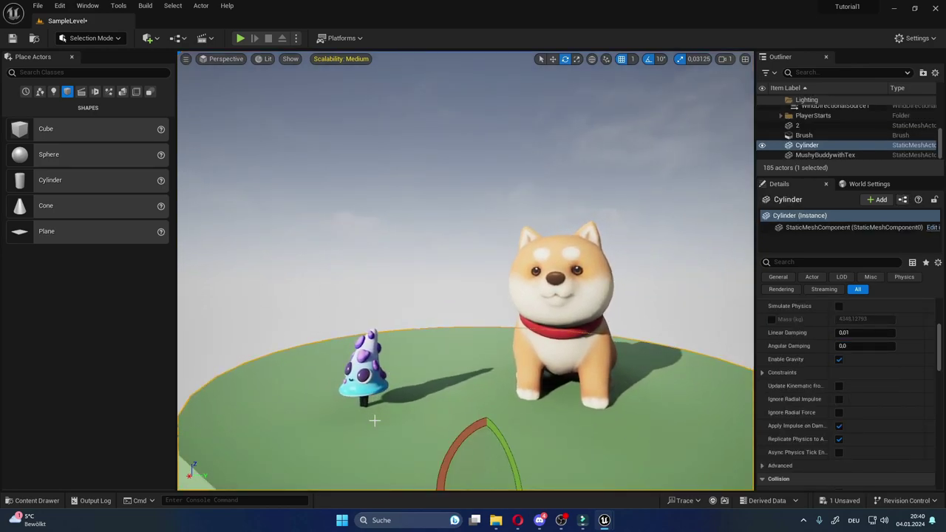
pyautogui.click(362, 388)
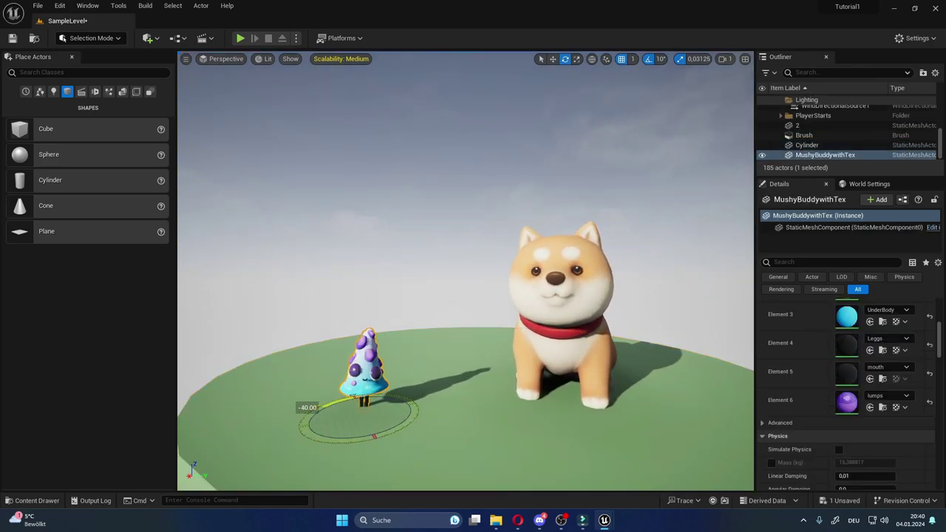
pyautogui.press('w')
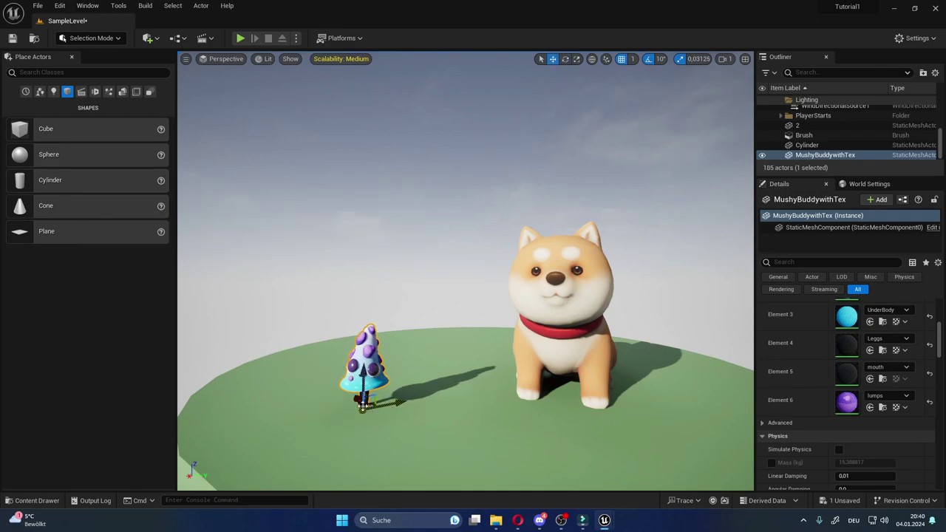
pyautogui.moveTo(380, 403)
pyautogui.mouseDown()
pyautogui.moveTo(481, 389)
pyautogui.moveTo(494, 399)
pyautogui.mouseUp()
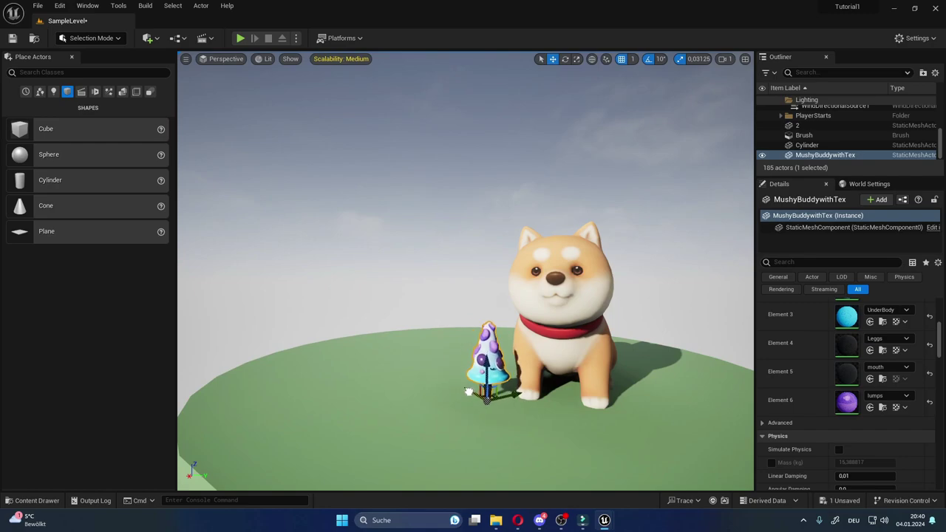
# Check the dog and cylinder selections and reframe the view toward the dog.
pyautogui.scroll(-3, 523, 410)
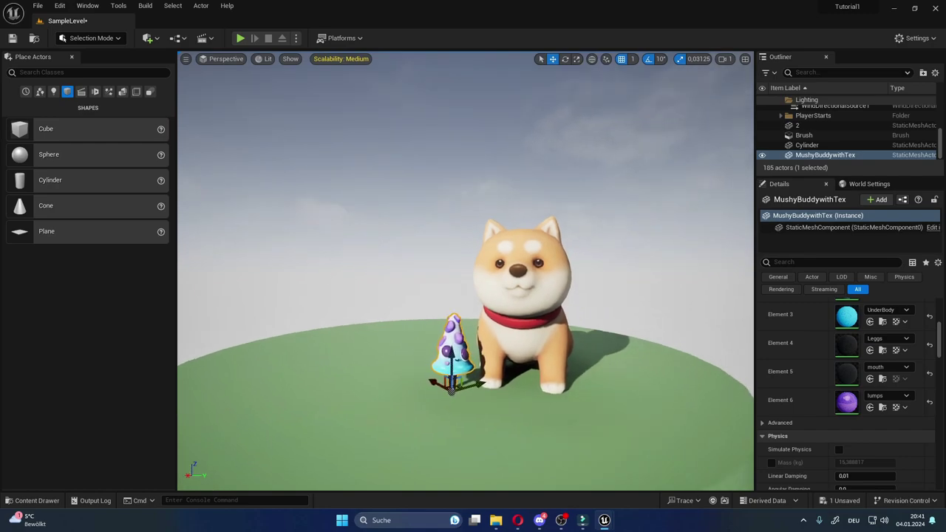
pyautogui.scroll(-2, 524, 410)
pyautogui.click(558, 309)
pyautogui.click(558, 388)
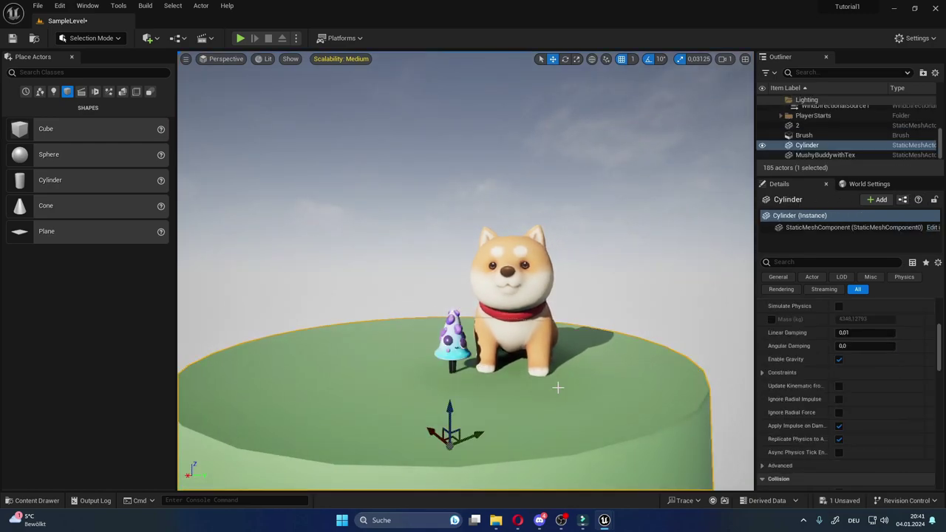
pyautogui.click(508, 341)
pyautogui.click(447, 353)
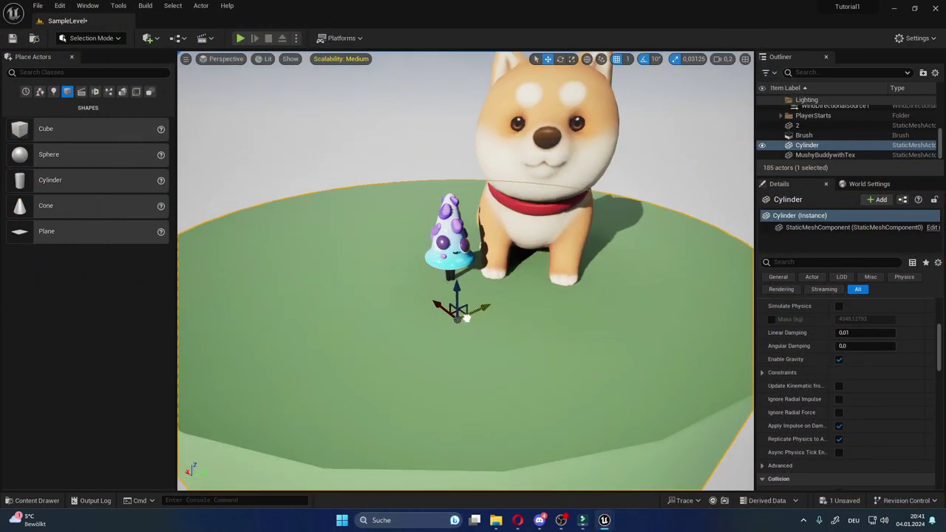
pyautogui.moveTo(453, 318); pyautogui.dragTo(479, 322)
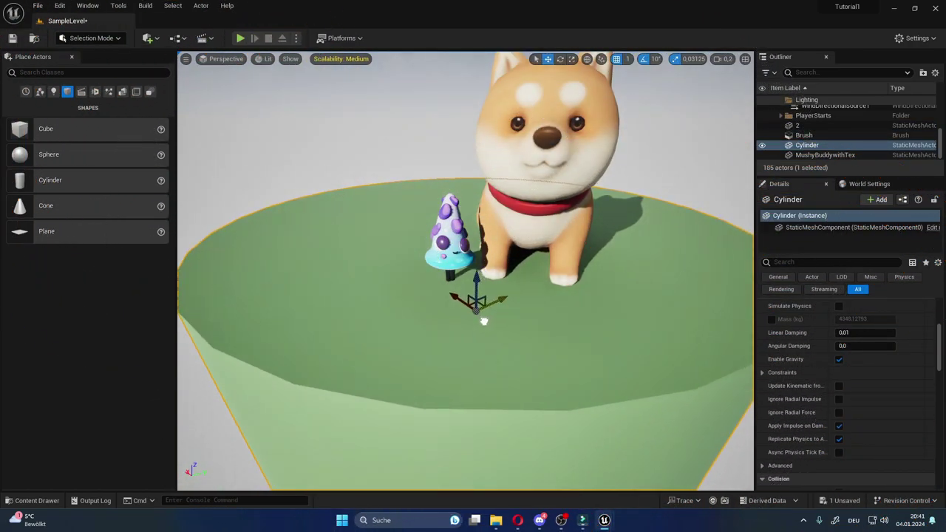
pyautogui.moveTo(454, 298); pyautogui.dragTo(477, 298, button='right')
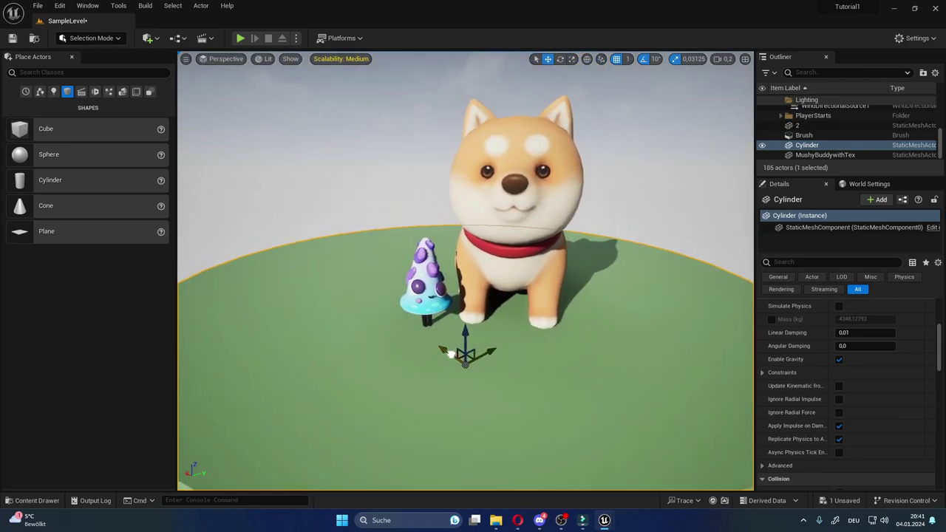
pyautogui.moveTo(636, 180)
pyautogui.mouseDown(button='right')
pyautogui.moveTo(636, 170)
pyautogui.moveTo(636, 188)
pyautogui.mouseUp(button='right')
pyautogui.click(636, 180)
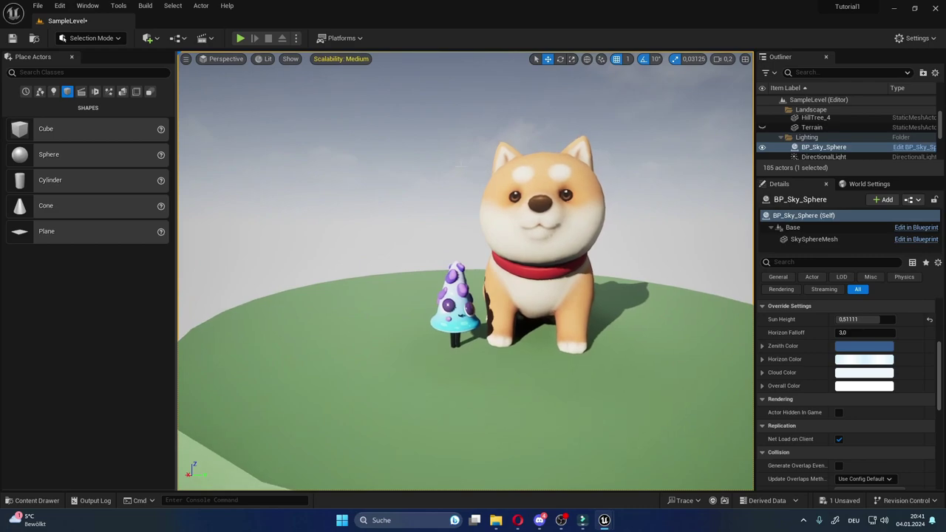
# Place a Spot Light in front of the dog and raise it high above.
pyautogui.moveTo(482, 278); pyautogui.dragTo(488, 274, button='right')
pyautogui.click(53, 92)
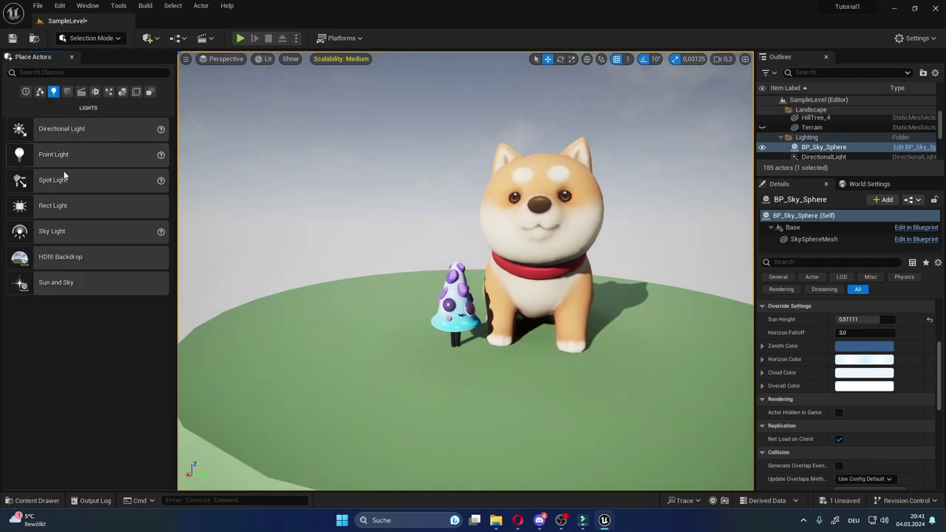
pyautogui.moveTo(403, 247); pyautogui.dragTo(403, 255, button='right')
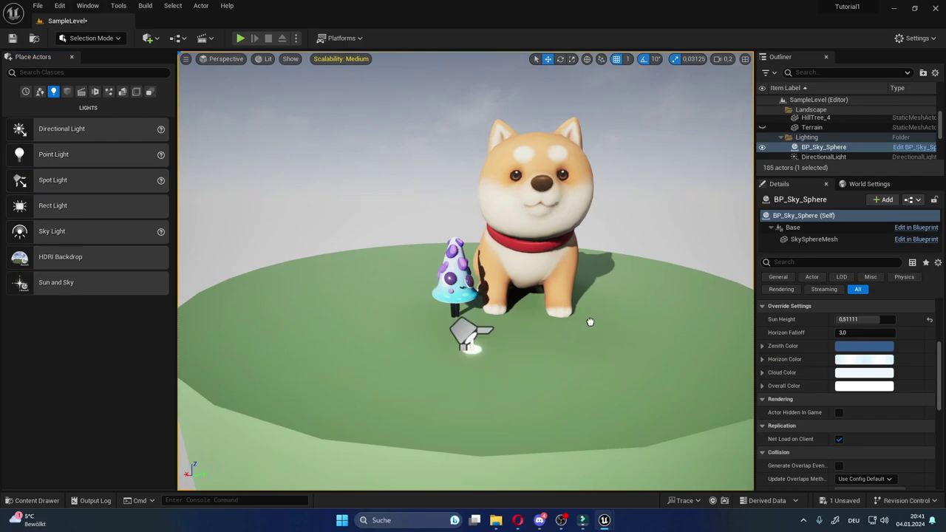
pyautogui.moveTo(578, 357); pyautogui.dragTo(480, 315)
pyautogui.moveTo(584, 235); pyautogui.dragTo(614, 78)
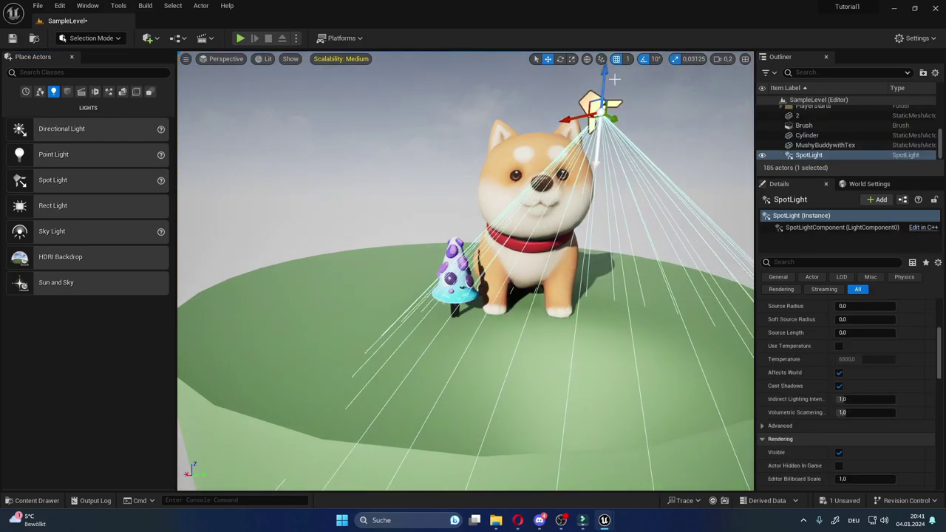
pyautogui.press('s')
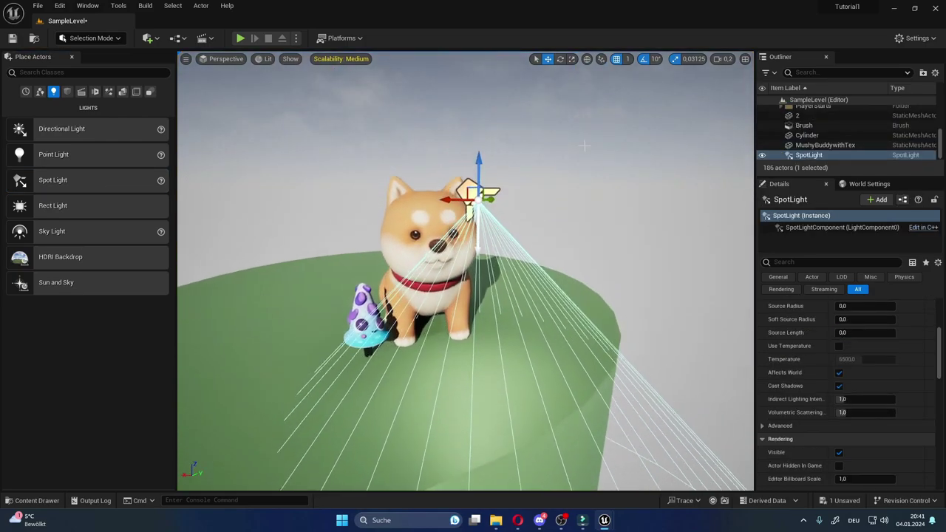
pyautogui.moveTo(458, 198); pyautogui.dragTo(502, 199)
# Rotate the spot light so its cone aims down at the dog.
pyautogui.press('e')
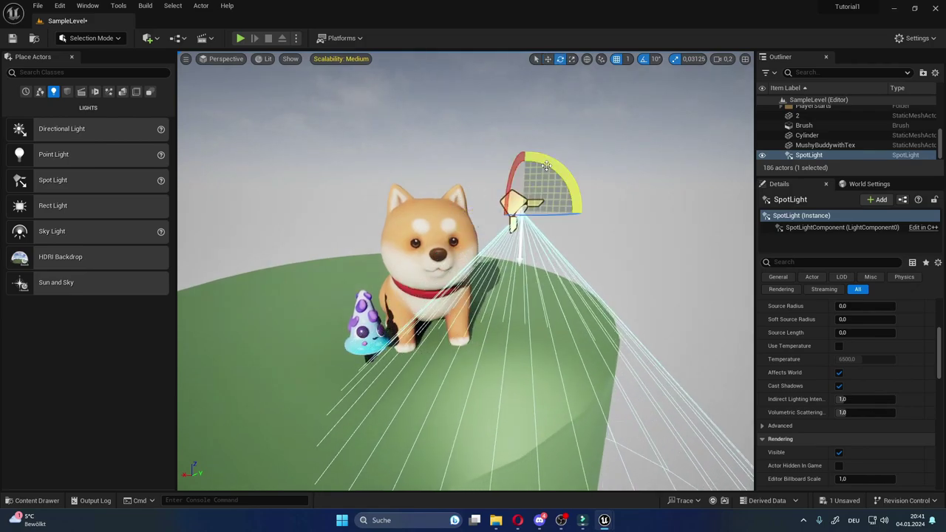
pyautogui.moveTo(551, 159)
pyautogui.mouseDown()
pyautogui.moveTo(480, 185)
pyautogui.moveTo(473, 214)
pyautogui.mouseUp()
pyautogui.keyDown('alt'); pyautogui.moveTo(466, 296); pyautogui.dragTo(466, 244); pyautogui.keyUp('alt')
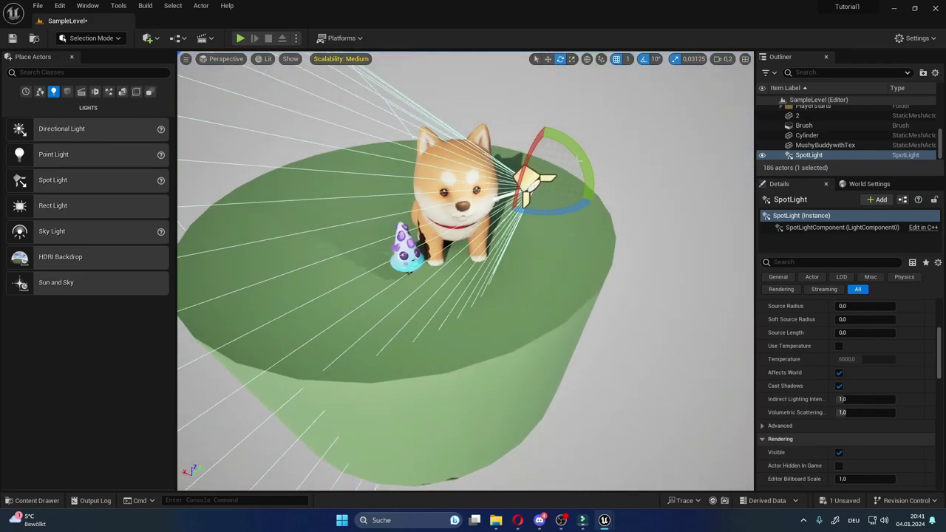
pyautogui.moveTo(531, 193)
pyautogui.keyDown('alt'); pyautogui.mouseDown()
pyautogui.moveTo(562, 260)
pyautogui.moveTo(677, 258)
pyautogui.mouseUp(); pyautogui.keyUp('alt')
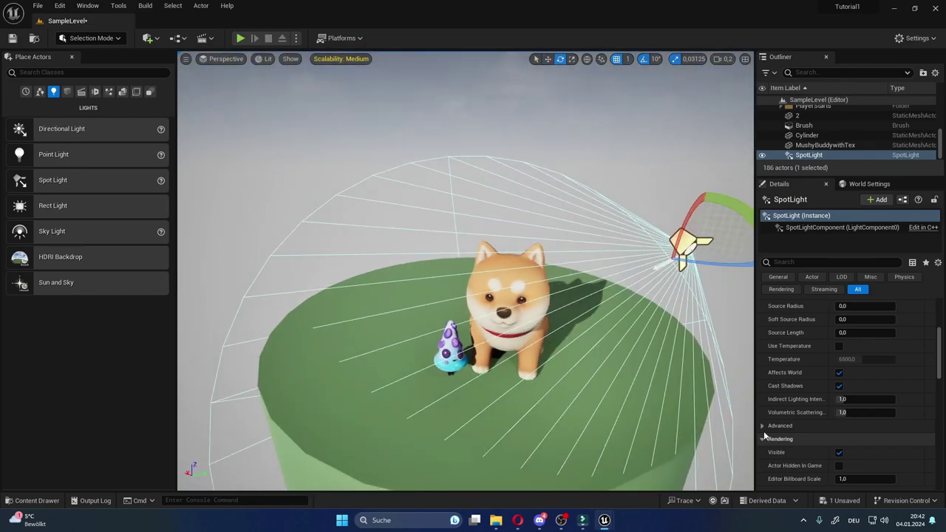
pyautogui.scroll(3, 851, 314)
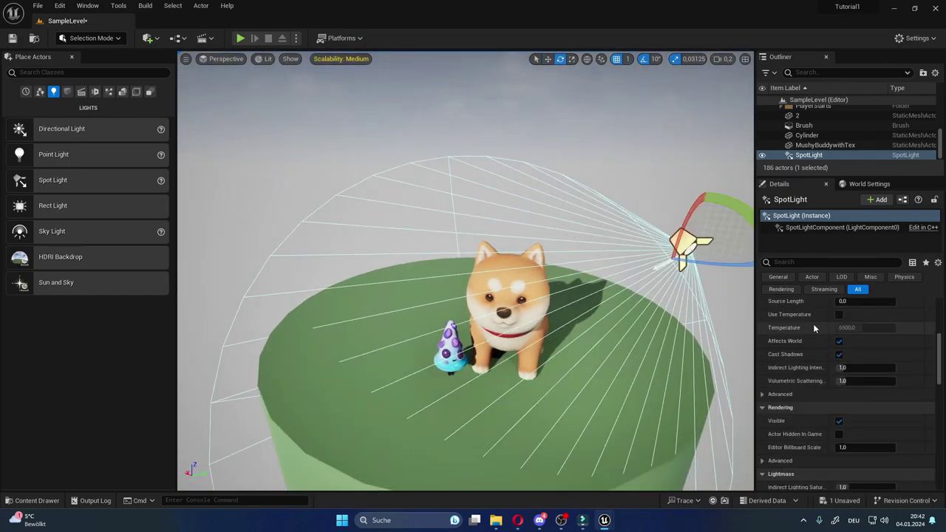
# Tint the spot light soft pink and raise its intensity to about 16.3 cd.
pyautogui.click(847, 319)
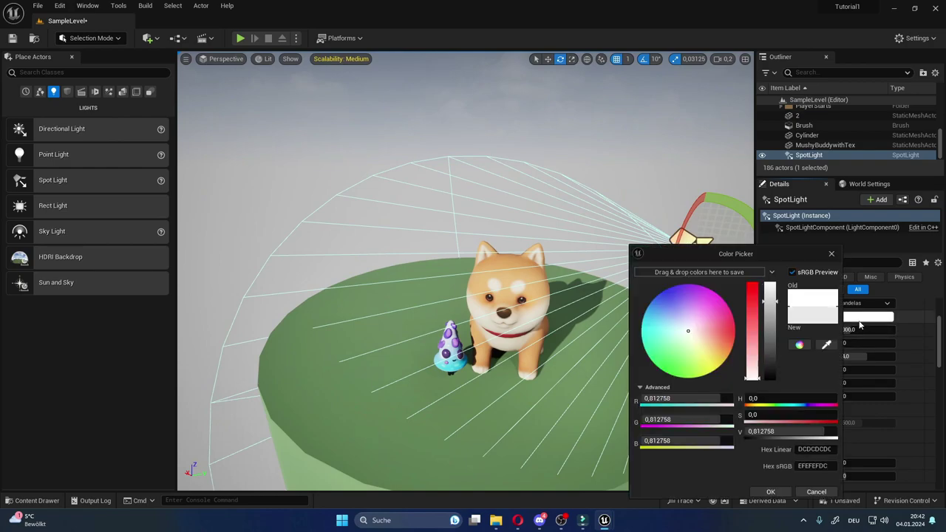
pyautogui.click(703, 338)
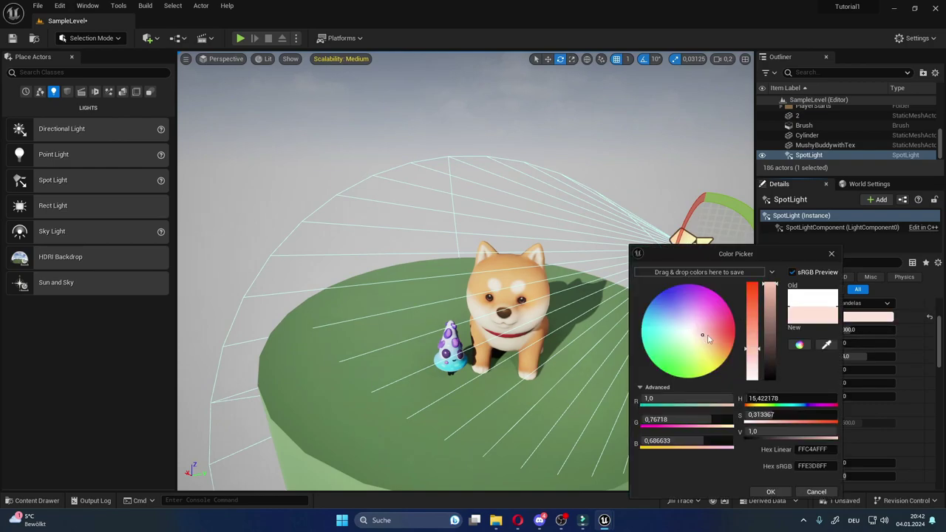
pyautogui.click(709, 335)
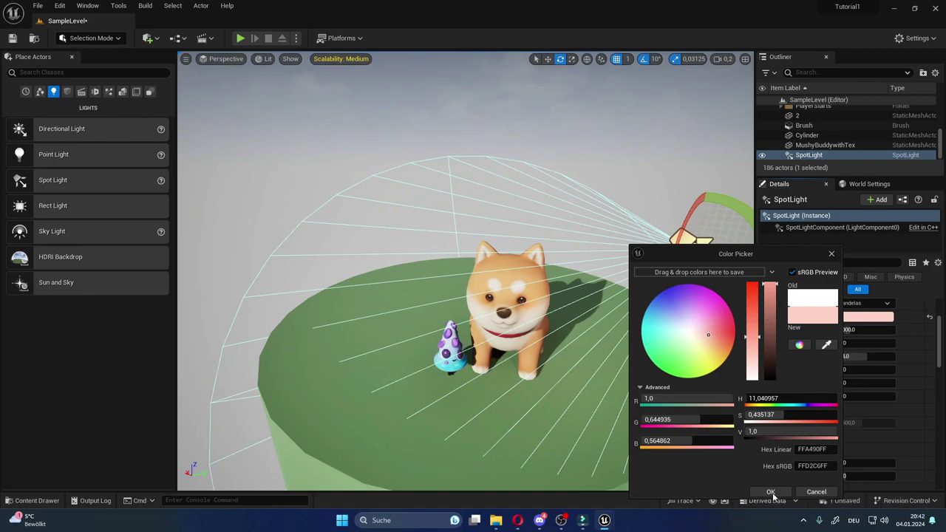
pyautogui.click(771, 492)
pyautogui.hotkey('ctrl', 'z')
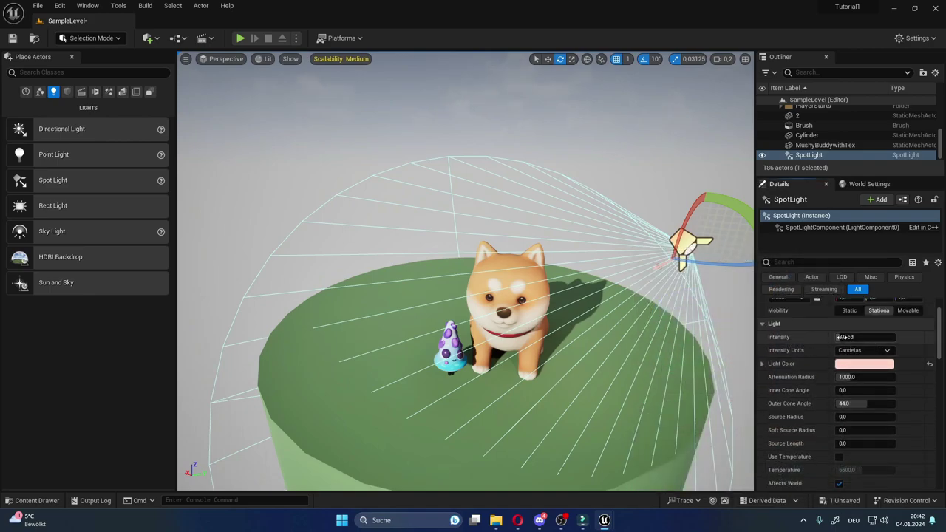
pyautogui.moveTo(845, 338)
pyautogui.mouseDown()
pyautogui.moveTo(861, 337)
pyautogui.moveTo(847, 337)
pyautogui.mouseUp()
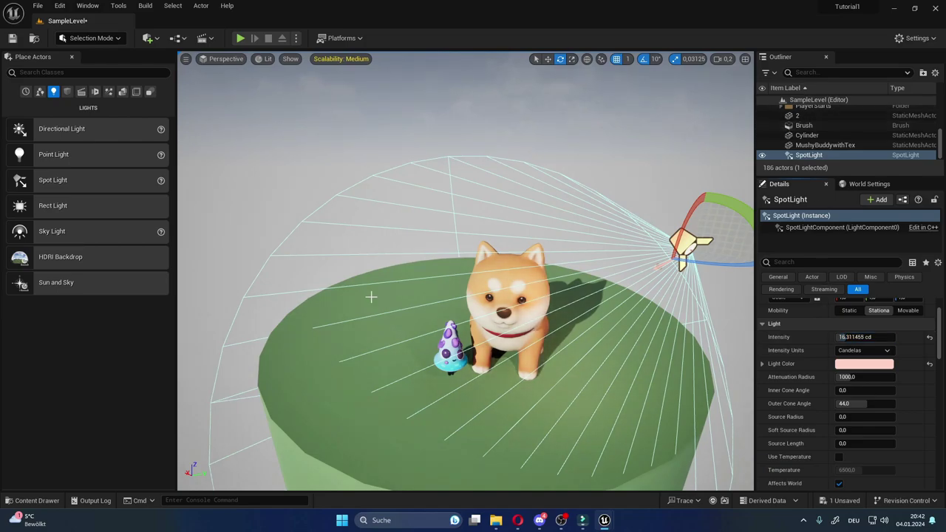
pyautogui.scroll(3, 833, 132)
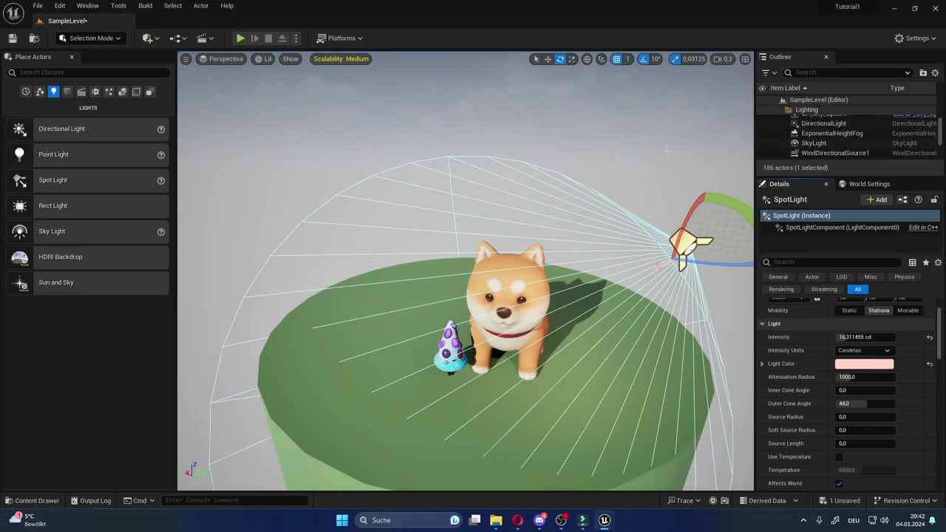
# Dim the directional light to about 4.95 lux and brighten the spot light to about 25.13 cd.
pyautogui.click(833, 130)
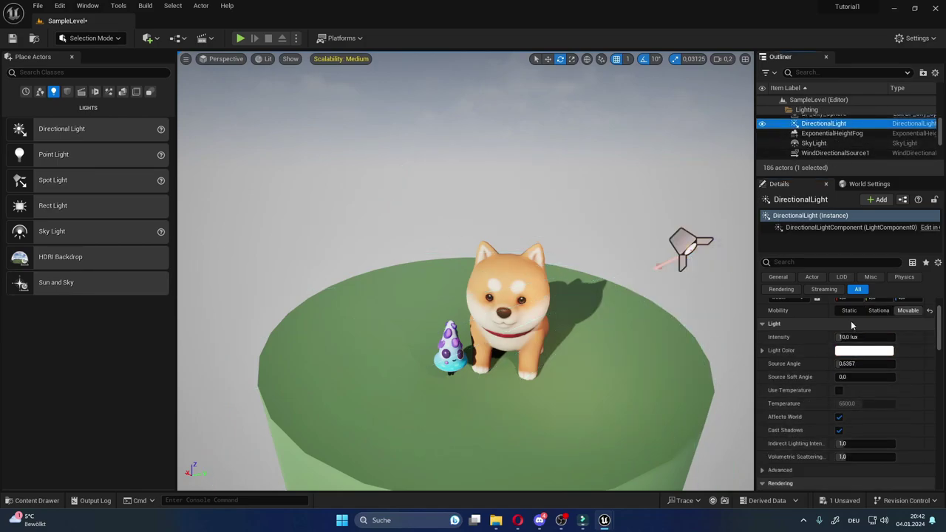
pyautogui.moveTo(852, 338); pyautogui.dragTo(828, 337)
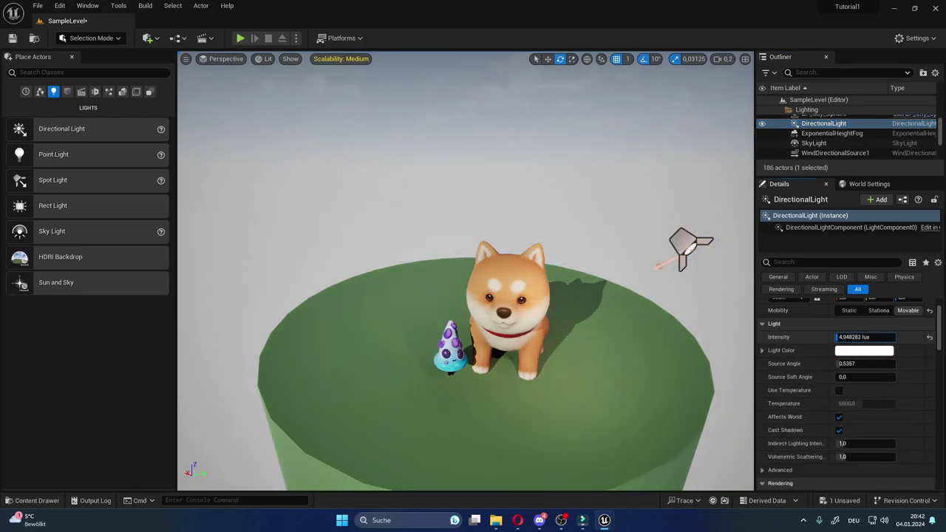
pyautogui.moveTo(473, 222); pyautogui.dragTo(473, 185)
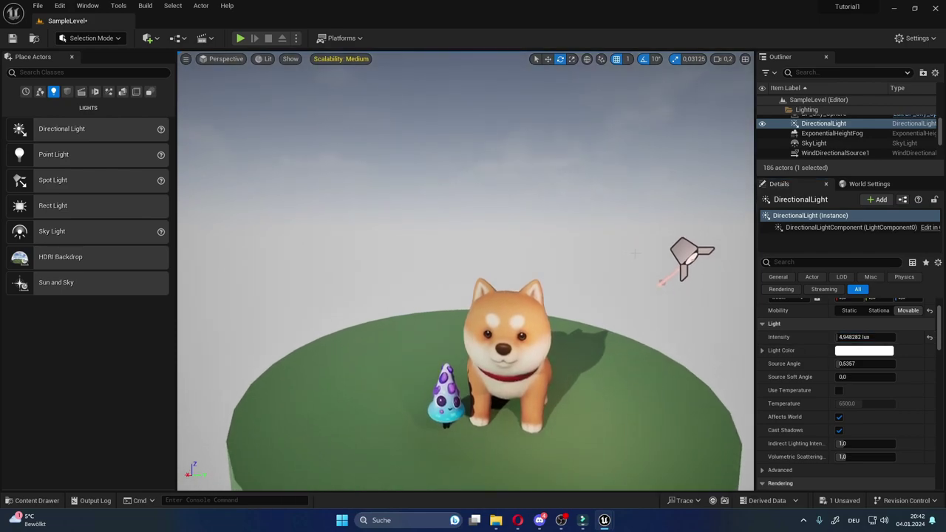
pyautogui.click(684, 251)
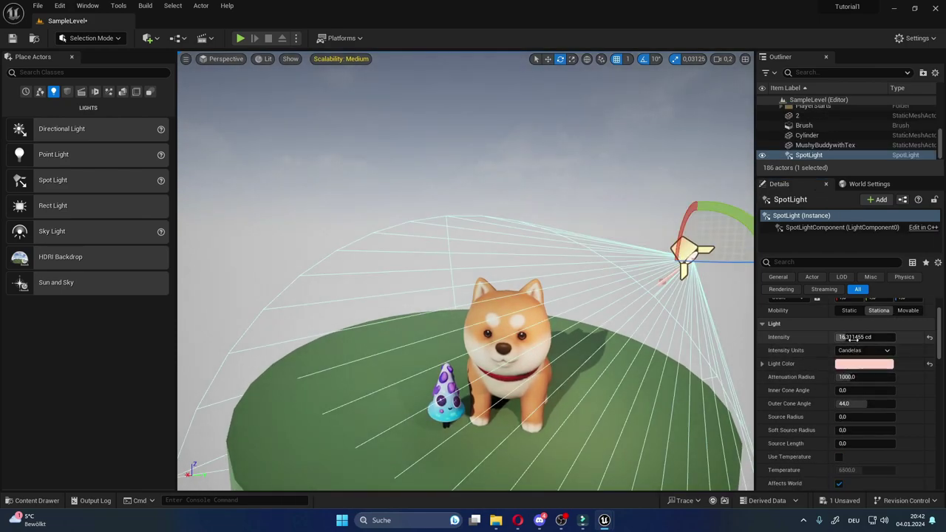
pyautogui.click(858, 338)
pyautogui.moveTo(857, 337)
pyautogui.mouseDown()
pyautogui.moveTo(883, 337)
pyautogui.moveTo(584, 334)
pyautogui.mouseUp()
# Close in on the dog and mushroom and switch to F11 immersive view.
pyautogui.keyDown('alt'); pyautogui.moveTo(530, 292); pyautogui.dragTo(481, 208); pyautogui.keyUp('alt')
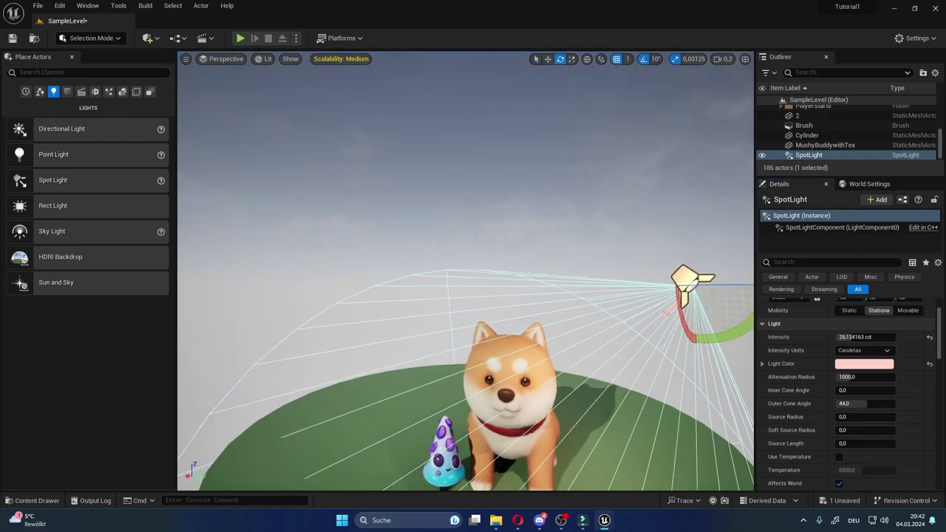
pyautogui.click(480, 208)
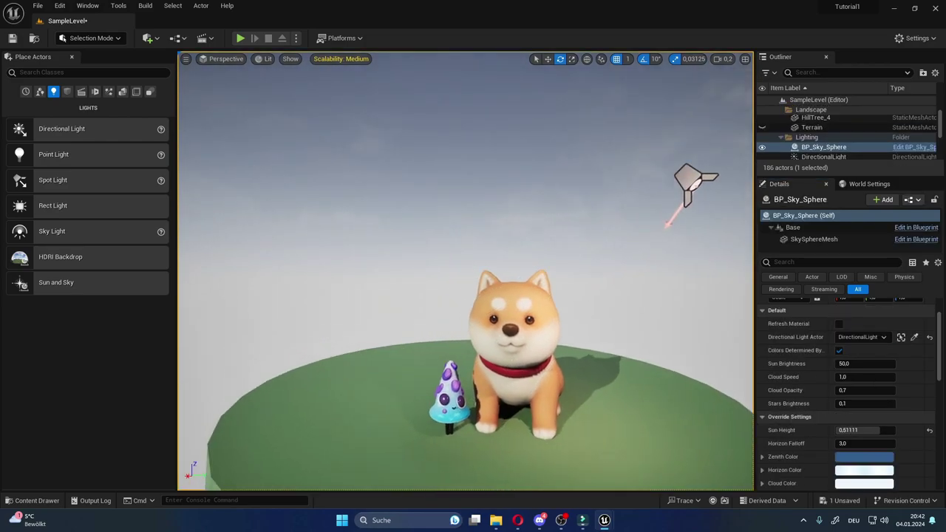
pyautogui.keyDown('alt'); pyautogui.moveTo(480, 209); pyautogui.dragTo(510, 222); pyautogui.keyUp('alt')
pyautogui.keyDown('alt'); pyautogui.moveTo(511, 222); pyautogui.dragTo(510, 200, button='right'); pyautogui.keyUp('alt')
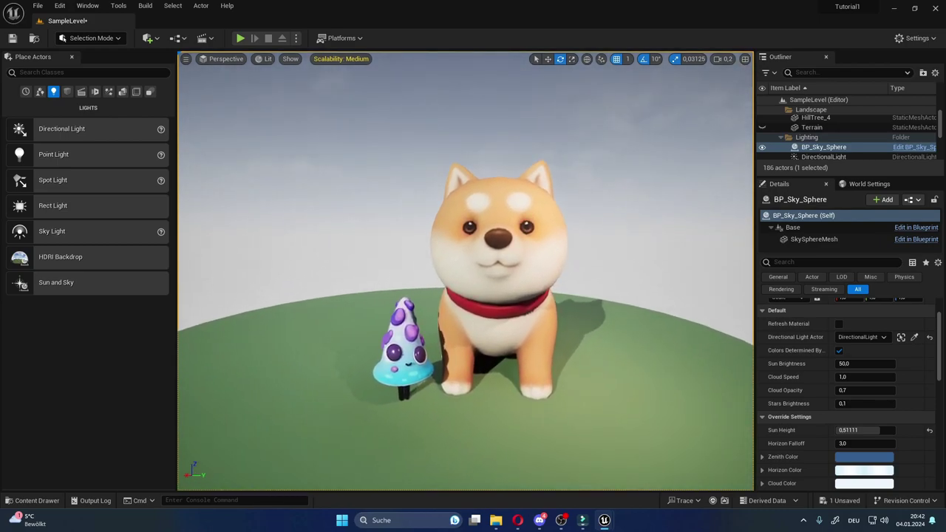
pyautogui.keyDown('alt'); pyautogui.moveTo(498, 244); pyautogui.dragTo(499, 221, button='right'); pyautogui.keyUp('alt')
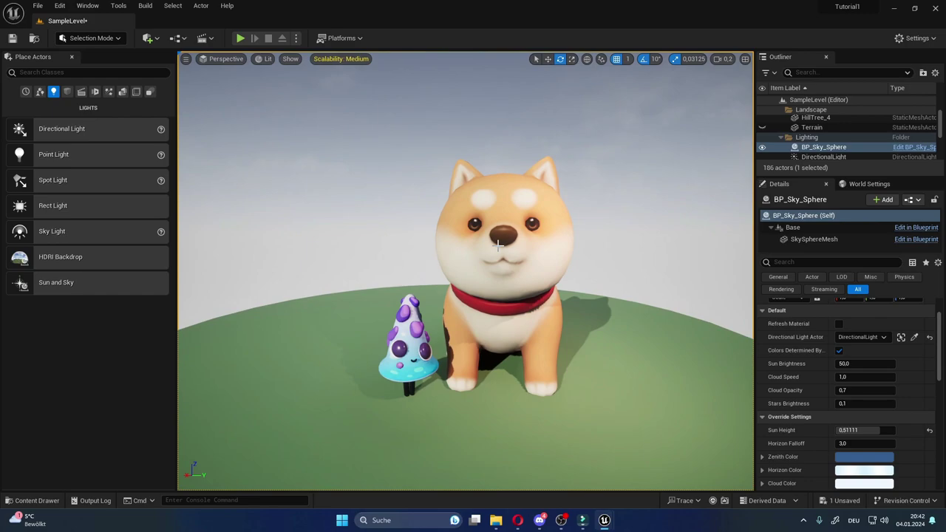
pyautogui.press('F11')
pyautogui.moveTo(497, 247); pyautogui.dragTo(614, 322)
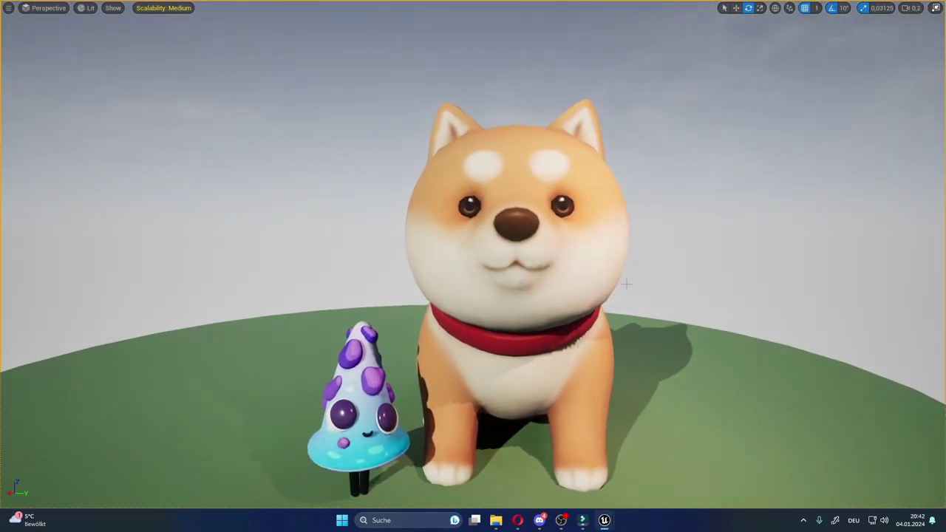
# Fine-tune the framing and set all scalability groups from Medium to Epic.
pyautogui.moveTo(533, 234); pyautogui.dragTo(534, 252)
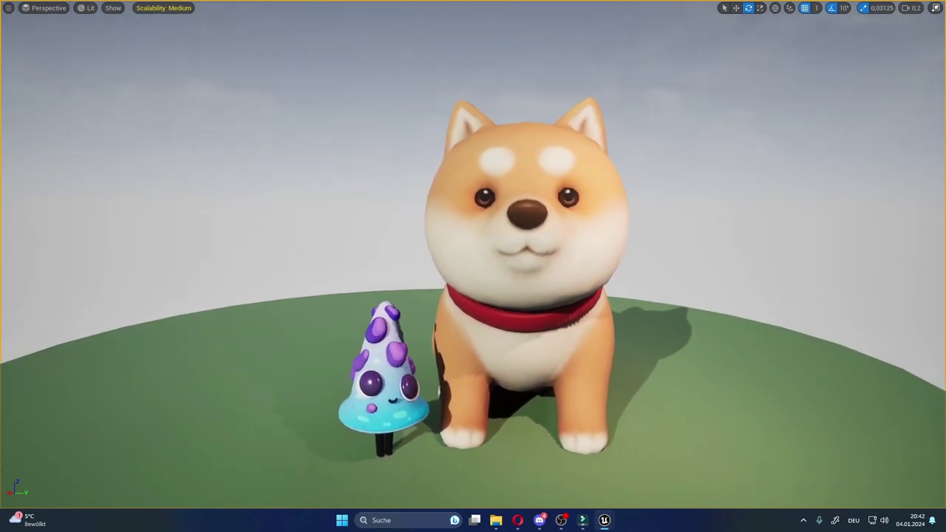
pyautogui.moveTo(401, 55); pyautogui.dragTo(400, 55)
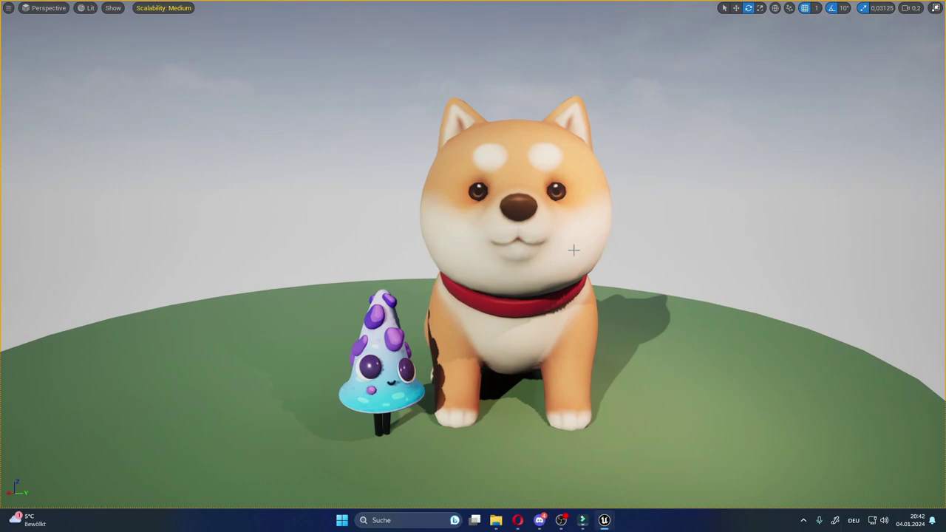
pyautogui.moveTo(690, 335); pyautogui.dragTo(690, 340)
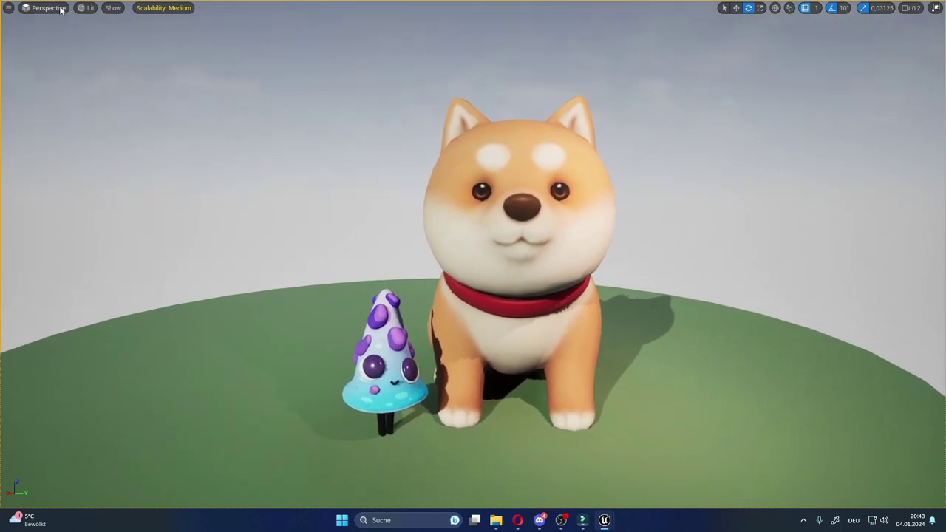
pyautogui.click(159, 9)
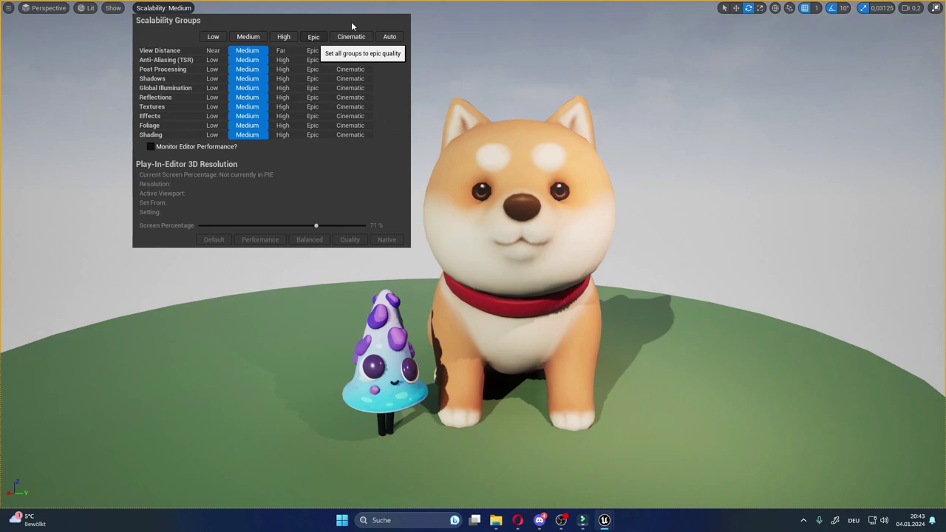
pyautogui.click(314, 36)
pyautogui.click(18, 25)
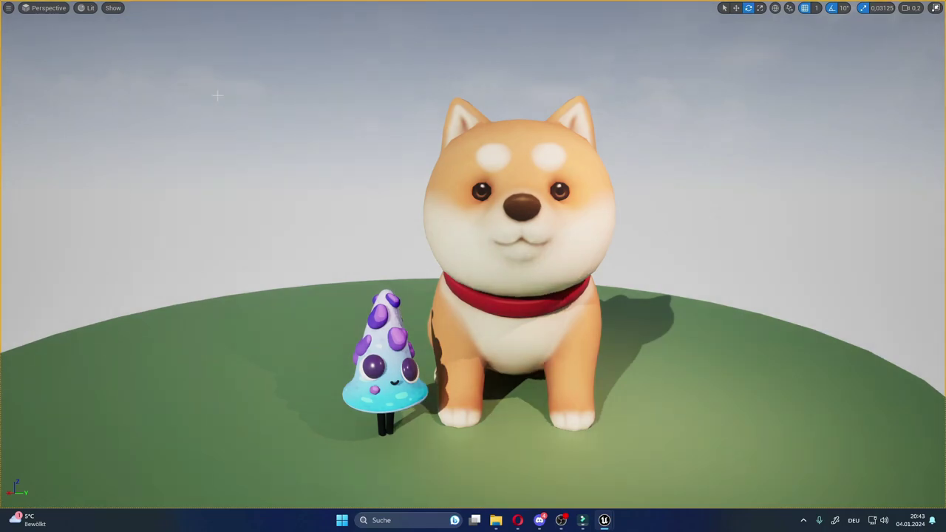
pyautogui.click(9, 11)
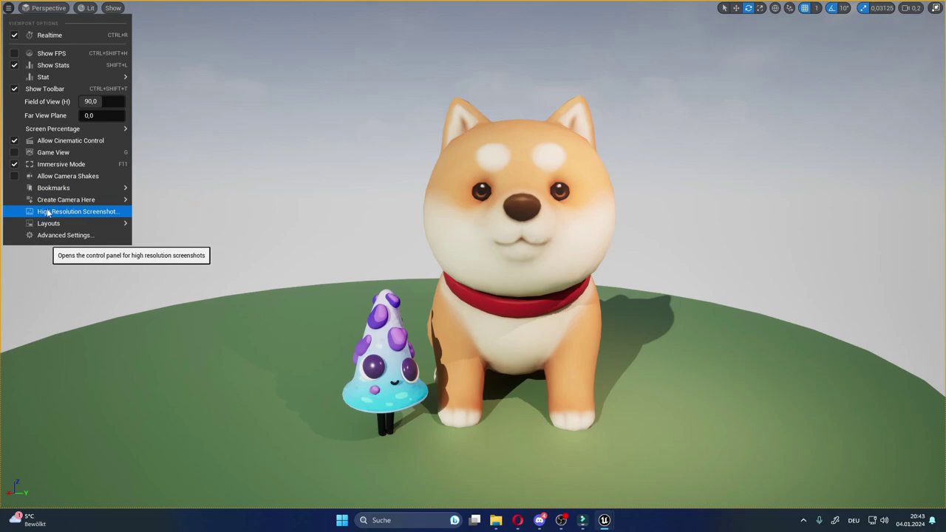
# Capture HighresScreenshot00000.png and open its WindowsEditor screenshots folder in File Explorer.
pyautogui.click(68, 212)
pyautogui.moveTo(487, 193); pyautogui.dragTo(207, 103)
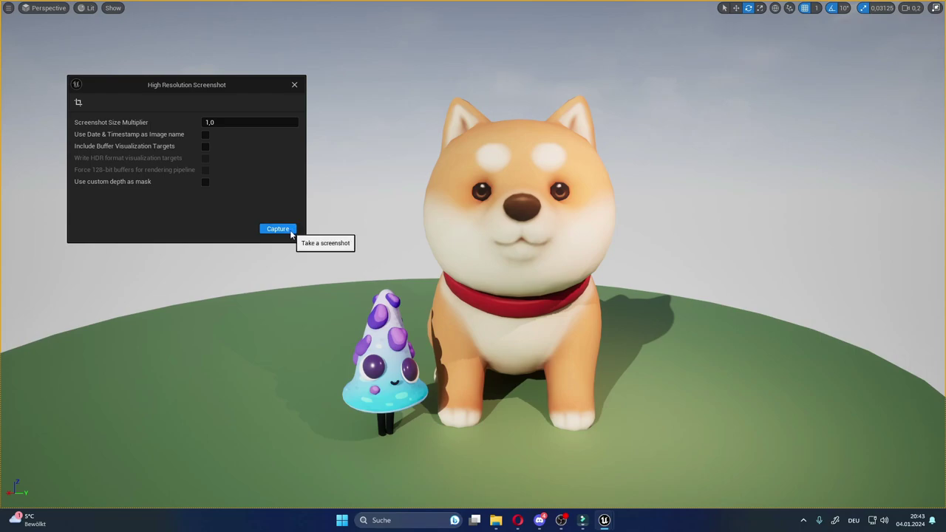
pyautogui.click(291, 231)
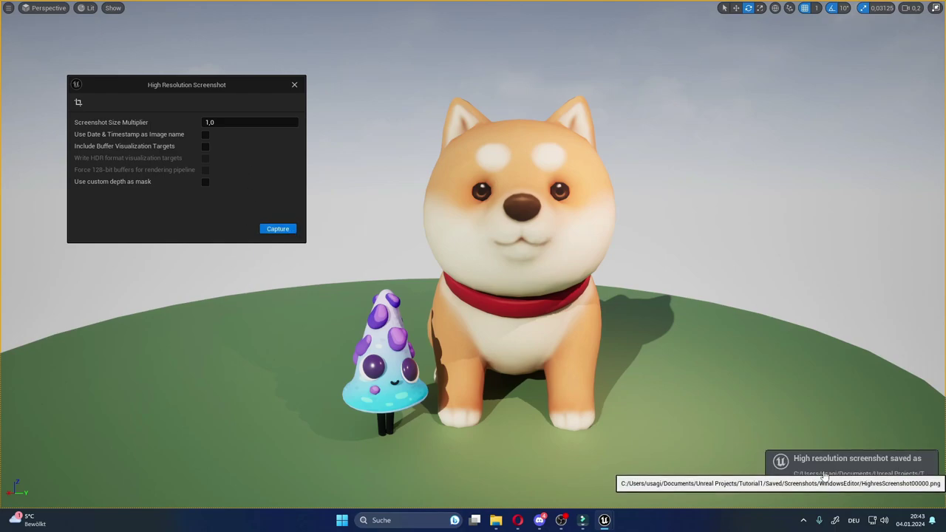
pyautogui.click(825, 476)
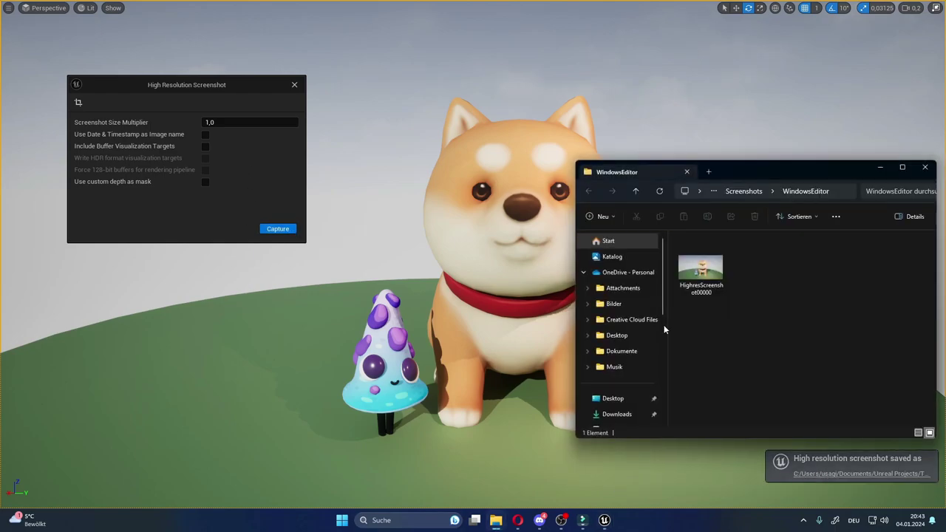
# View HighresScreenshot00000 in Photos, then close it and minimize the screenshot folder.
pyautogui.doubleClick(702, 270)
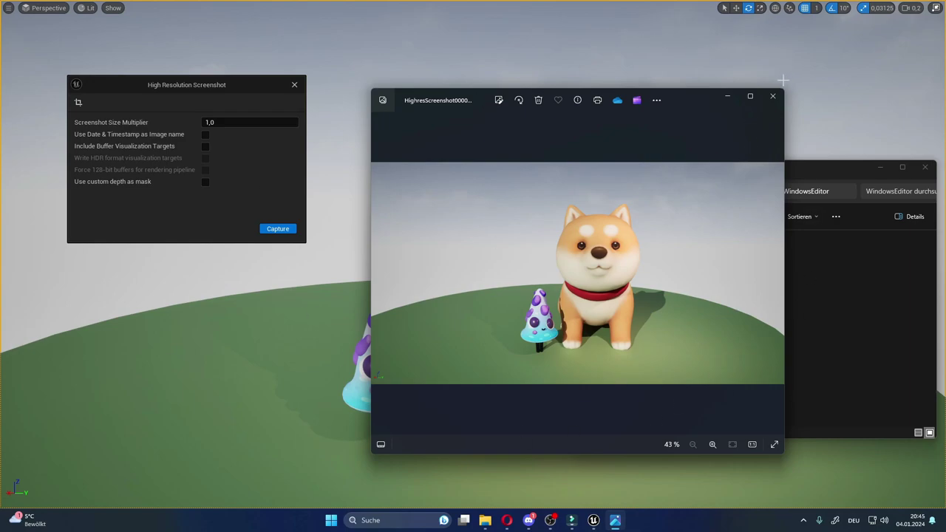
pyautogui.click(773, 98)
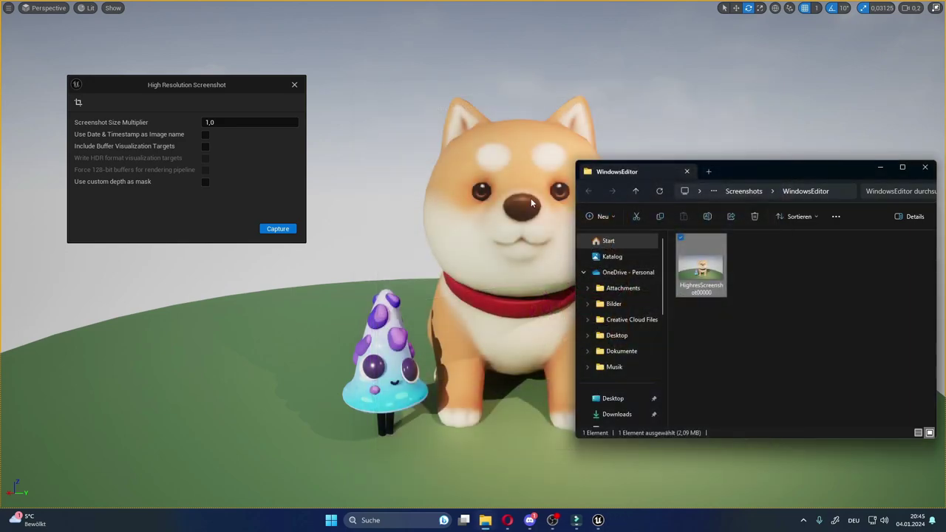
pyautogui.click(881, 168)
pyautogui.moveTo(533, 204); pyautogui.dragTo(547, 209)
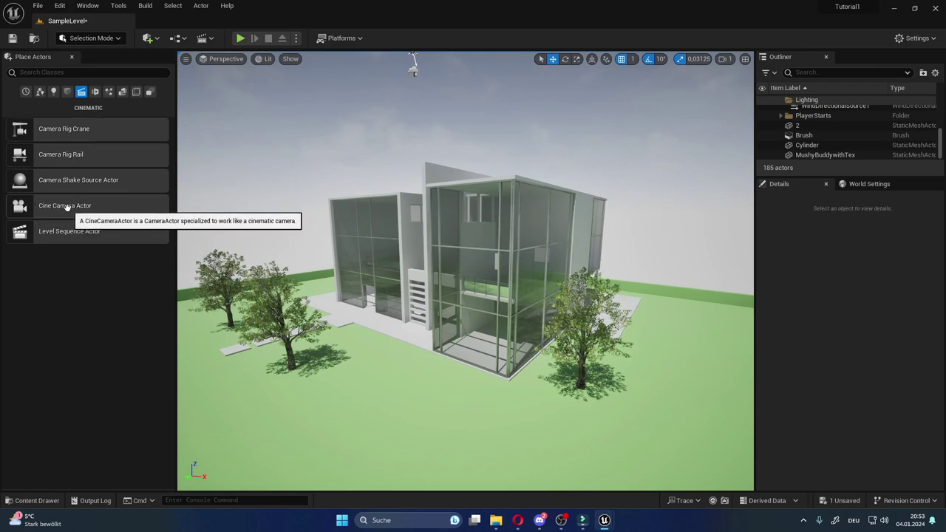
# Place a Cine Camera Actor in the level and raise it high above the lawn.
pyautogui.moveTo(66, 207)
pyautogui.mouseDown()
pyautogui.moveTo(378, 390)
pyautogui.moveTo(498, 425)
pyautogui.mouseUp()
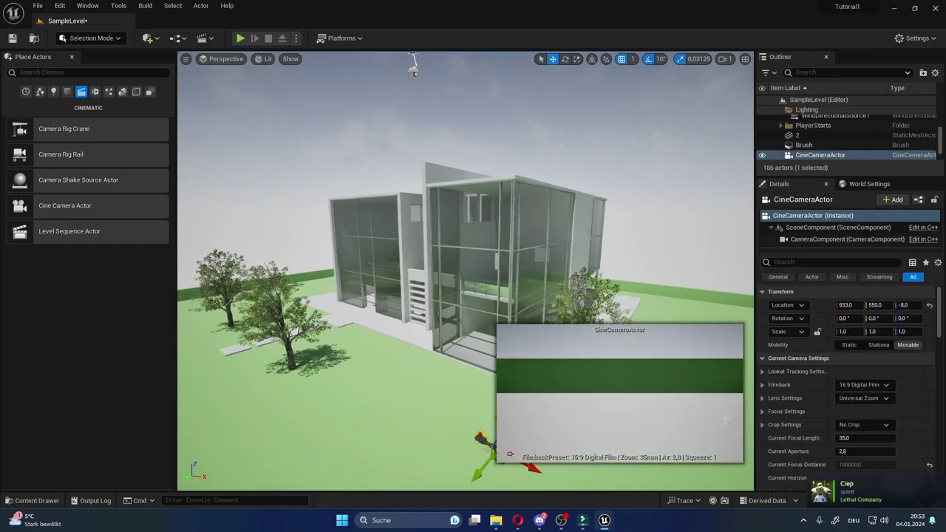
pyautogui.press('f')
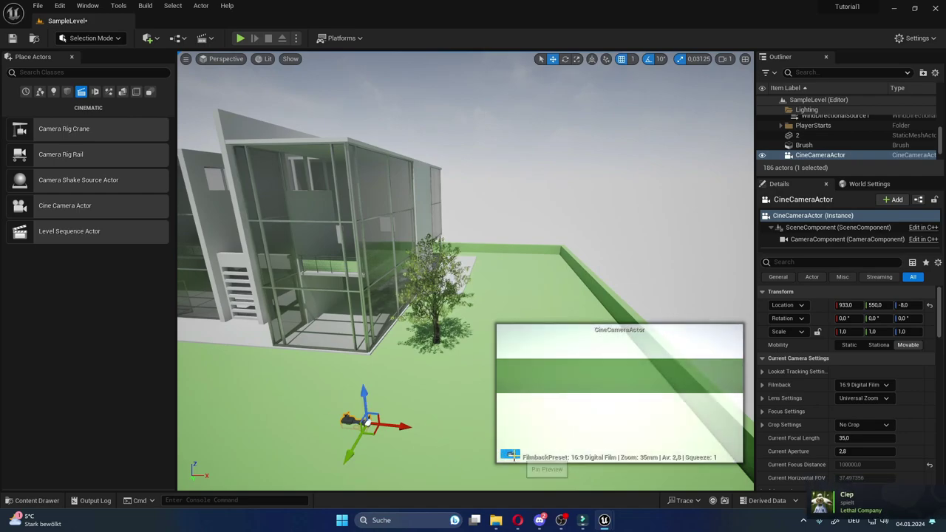
pyautogui.keyDown('alt'); pyautogui.moveTo(441, 406); pyautogui.dragTo(419, 396); pyautogui.keyUp('alt')
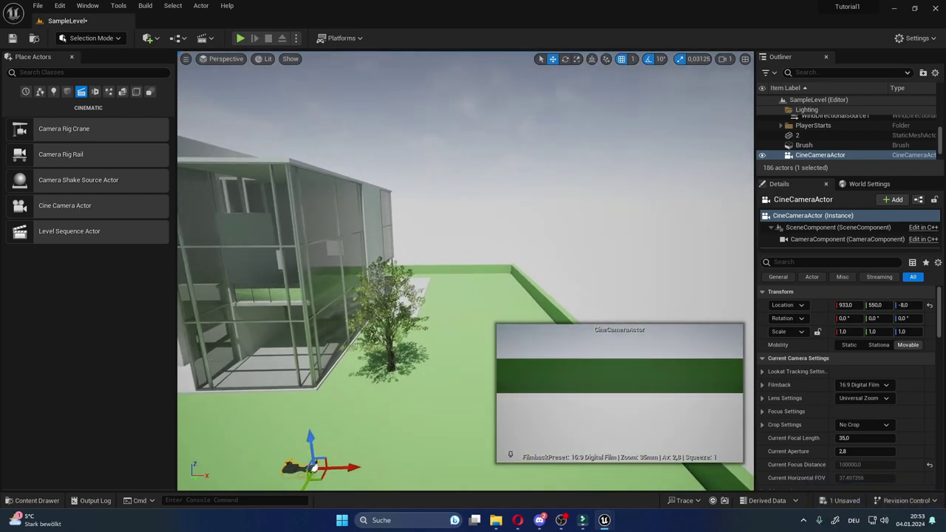
pyautogui.moveTo(364, 385)
pyautogui.mouseDown()
pyautogui.moveTo(355, 303)
pyautogui.moveTo(405, 303)
pyautogui.mouseUp()
pyautogui.press('e')
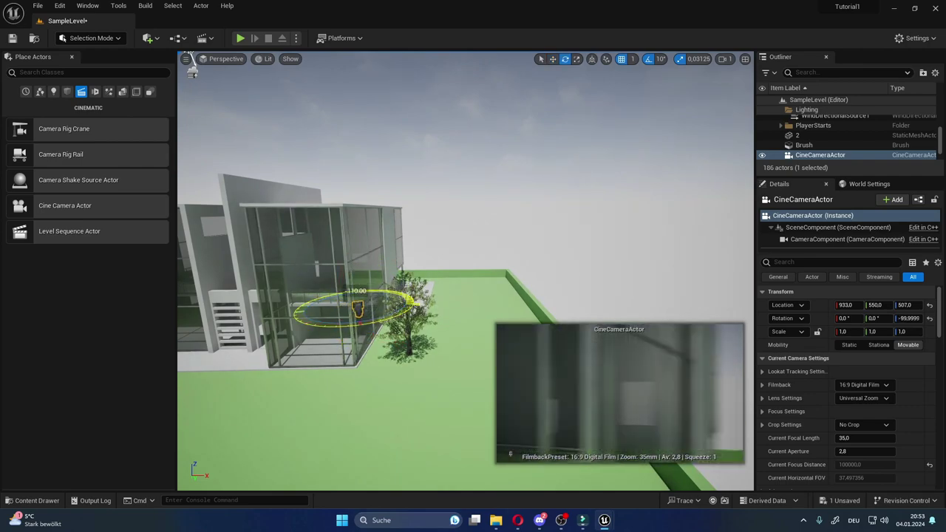
pyautogui.keyDown('alt'); pyautogui.moveTo(414, 384); pyautogui.dragTo(370, 363); pyautogui.keyUp('alt')
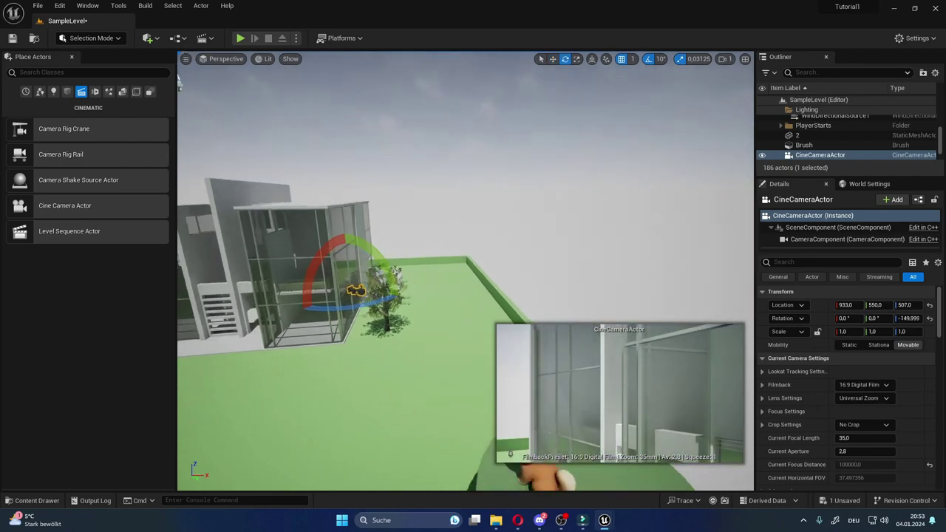
pyautogui.press('w')
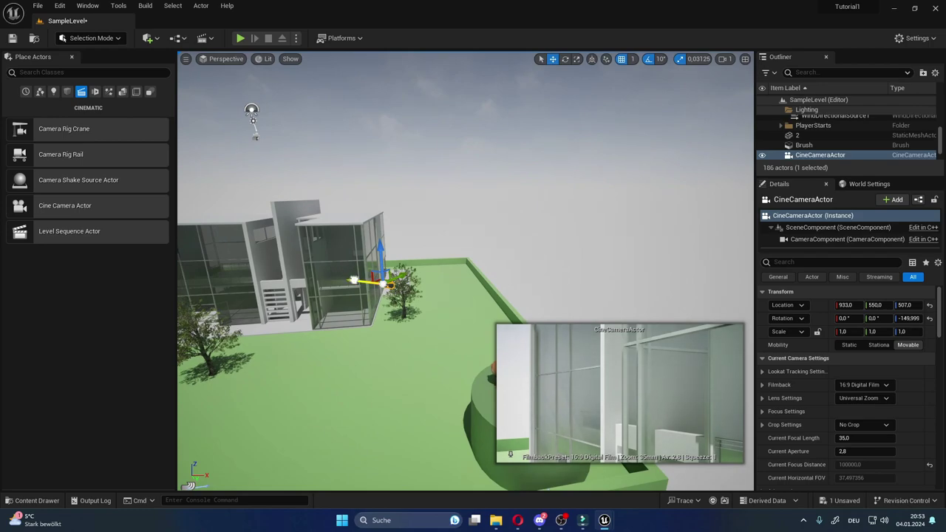
pyautogui.moveTo(354, 280); pyautogui.dragTo(400, 289)
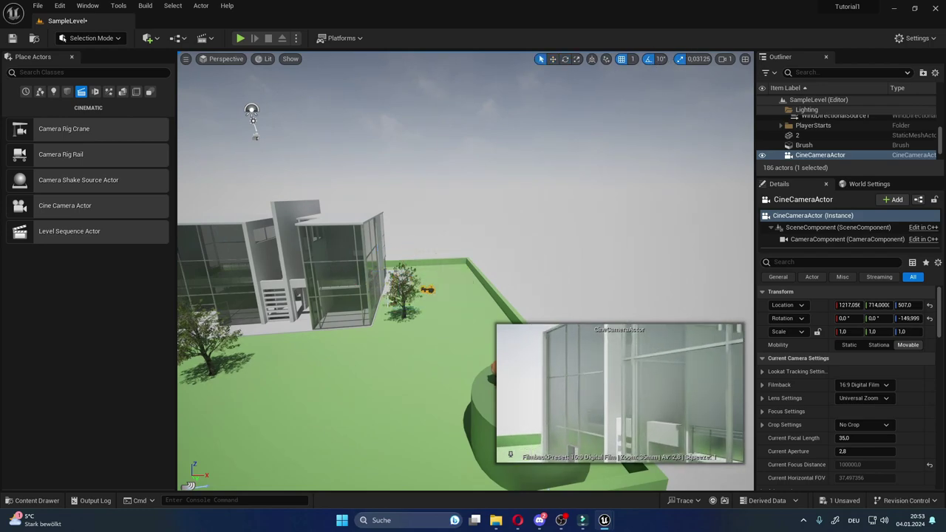
# Push the camera further out and tilt it down toward the glass house.
pyautogui.press('w')
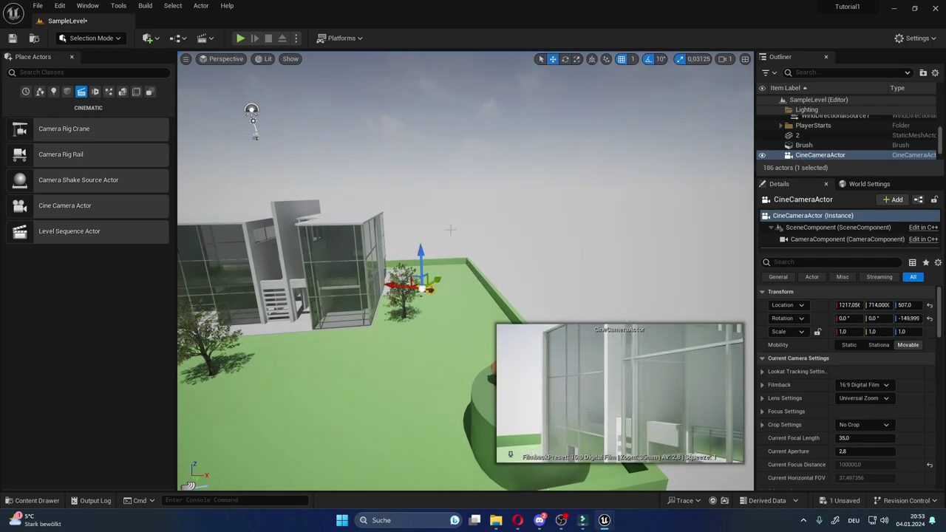
pyautogui.click(592, 60)
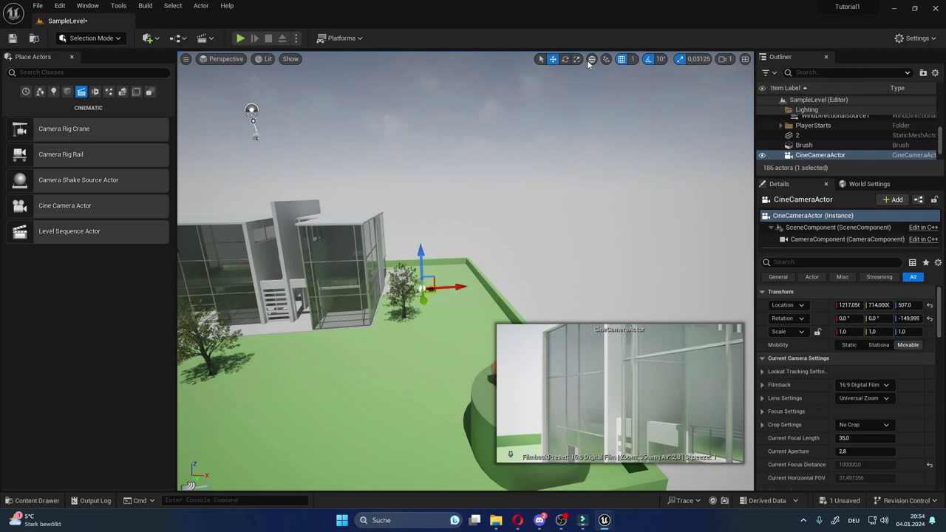
pyautogui.click(591, 61)
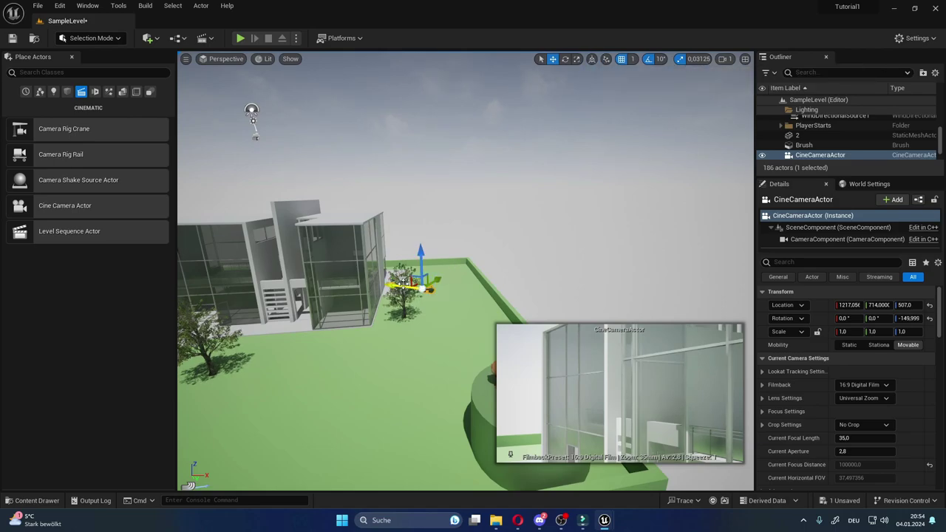
pyautogui.keyDown('shift'); pyautogui.moveTo(403, 283); pyautogui.dragTo(591, 303); pyautogui.keyUp('shift')
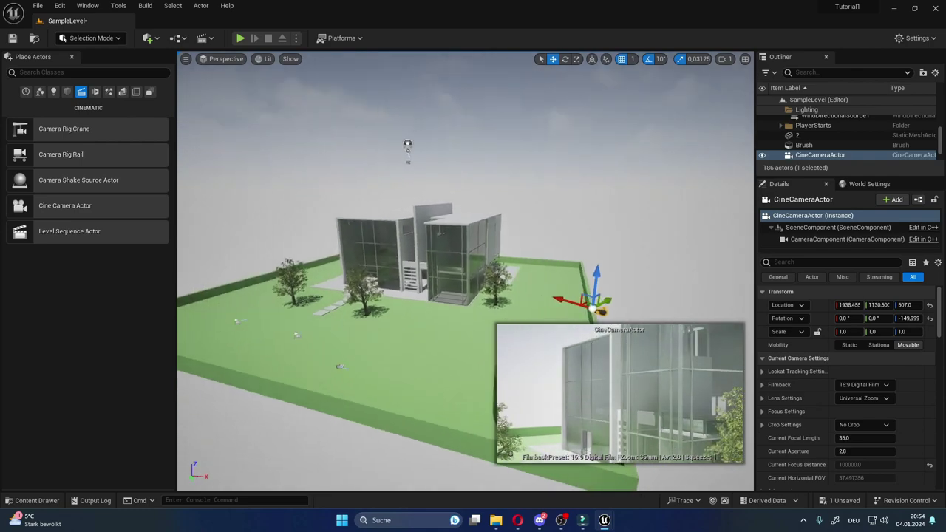
pyautogui.moveTo(591, 303); pyautogui.dragTo(465, 318, button='right')
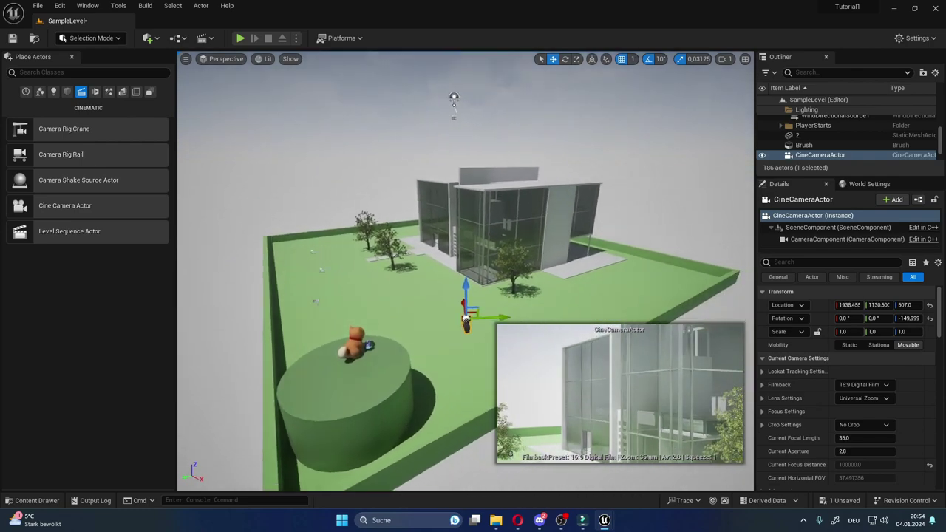
pyautogui.moveTo(465, 318)
pyautogui.keyDown('shift'); pyautogui.mouseDown()
pyautogui.moveTo(433, 303)
pyautogui.moveTo(452, 310)
pyautogui.moveTo(434, 318)
pyautogui.mouseUp(); pyautogui.keyUp('shift')
pyautogui.press('e')
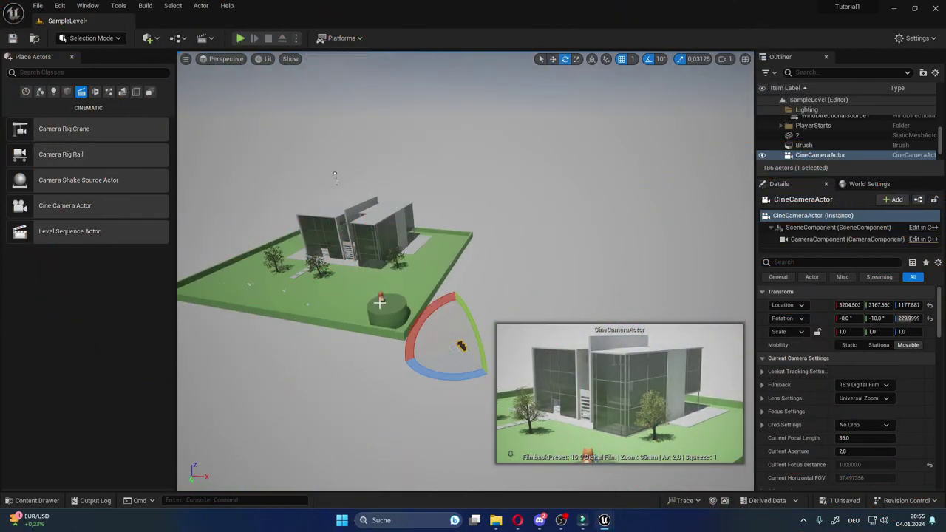
# Delete the green cylinder and its small figures, then reselect the cine camera.
pyautogui.click(385, 306)
pyautogui.press('Delete')
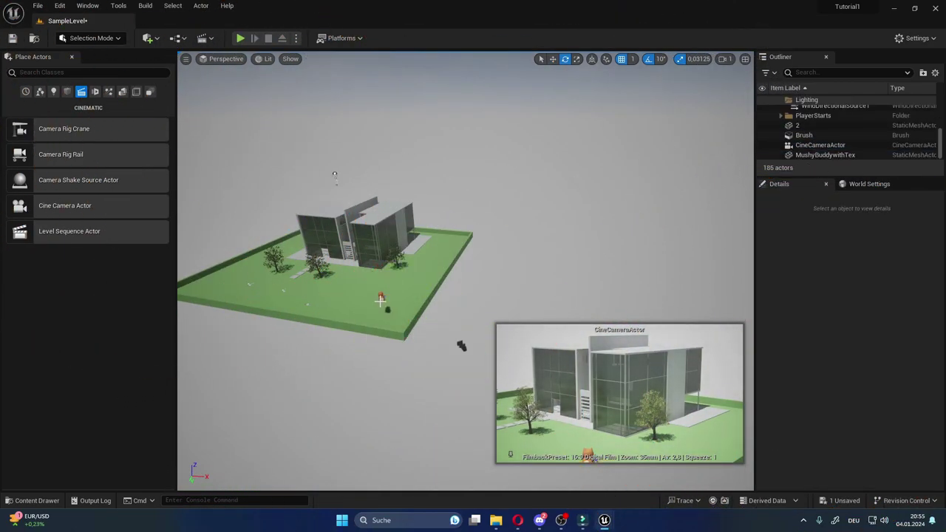
pyautogui.hotkey('ctrl', 'z')
pyautogui.press('Delete')
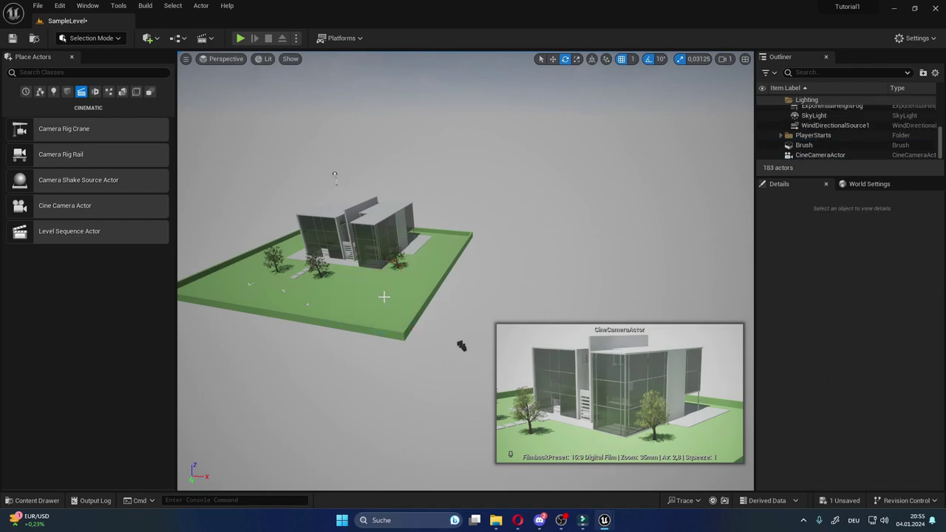
pyautogui.click(461, 346)
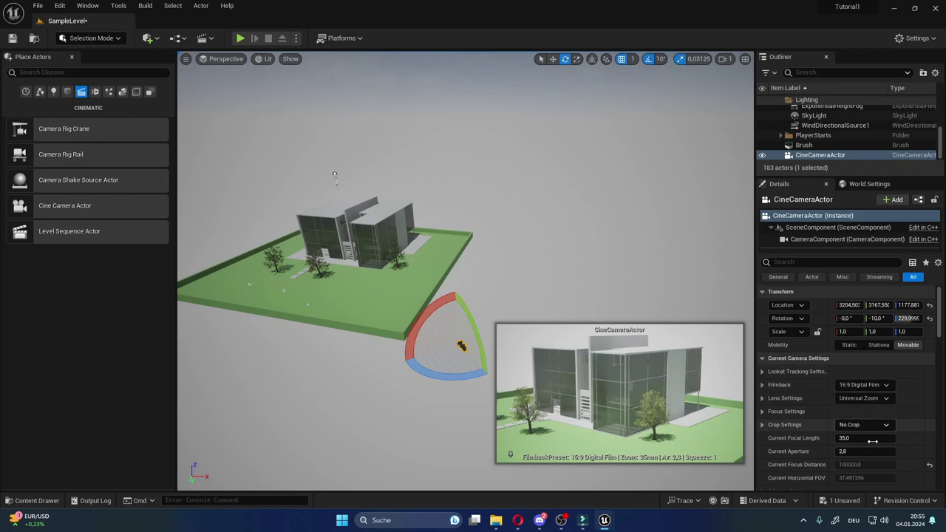
pyautogui.scroll(-3, 876, 392)
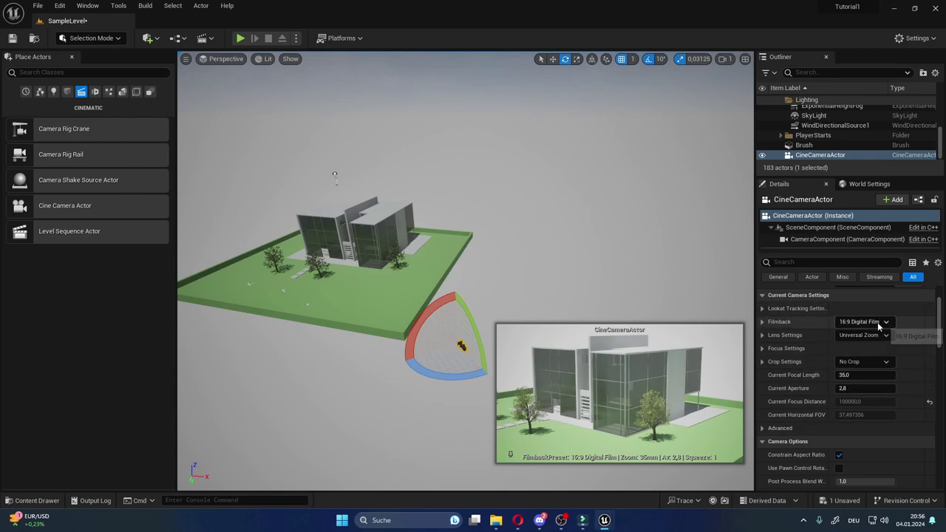
# Set the cine camera's Crop Settings to 1.77 (16:9), keeping the 16:9 Digital Film filmback.
pyautogui.click(763, 322)
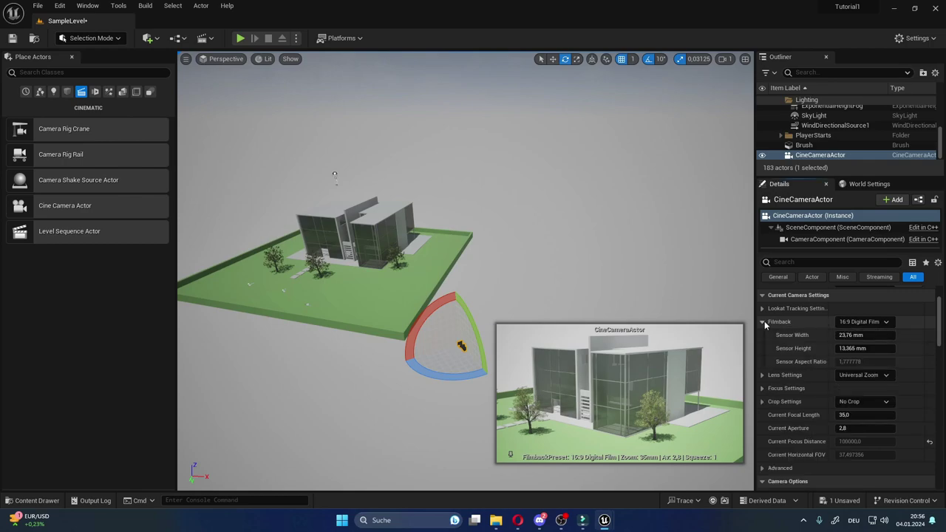
pyautogui.click(764, 324)
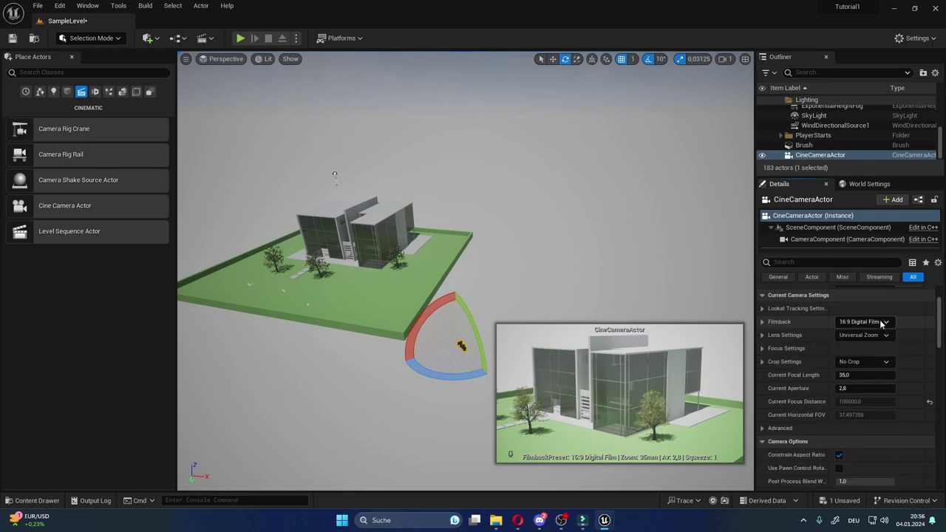
pyautogui.click(886, 323)
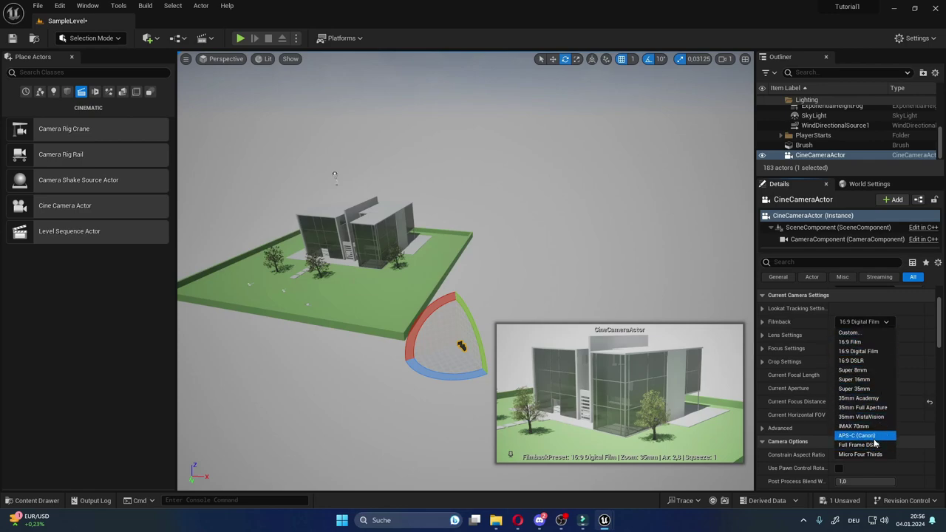
pyautogui.click(800, 359)
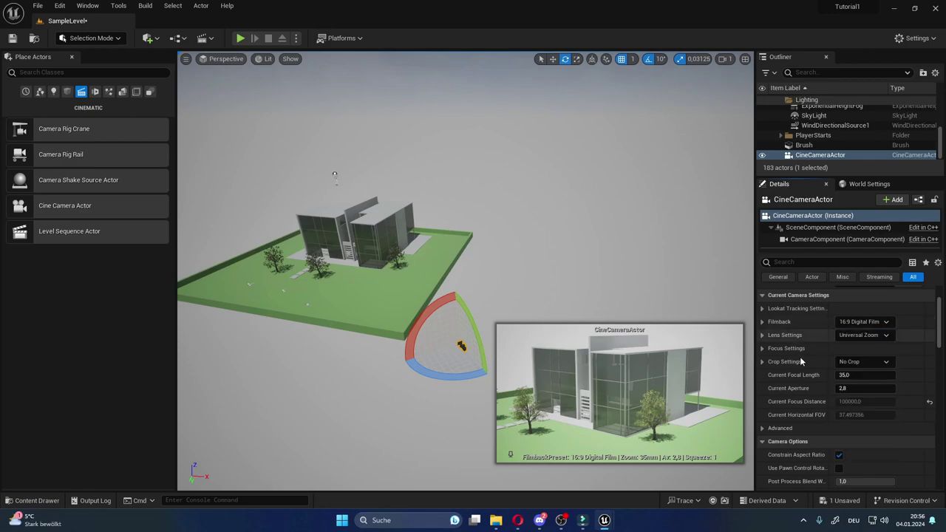
pyautogui.click(859, 362)
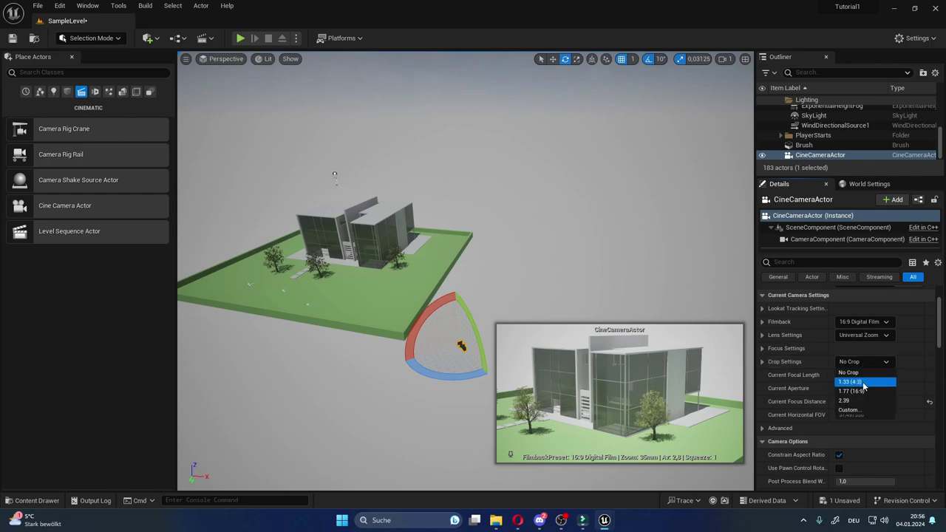
pyautogui.click(864, 386)
pyautogui.click(886, 362)
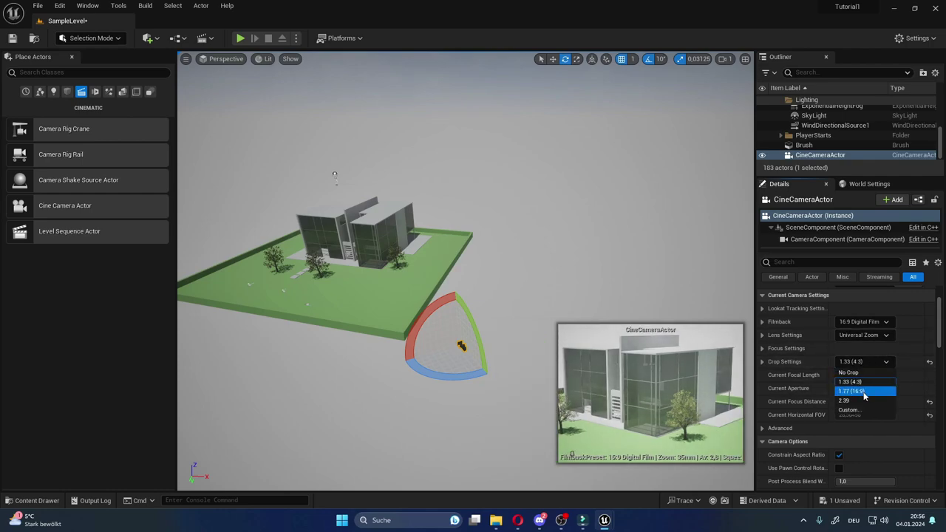
pyautogui.click(862, 391)
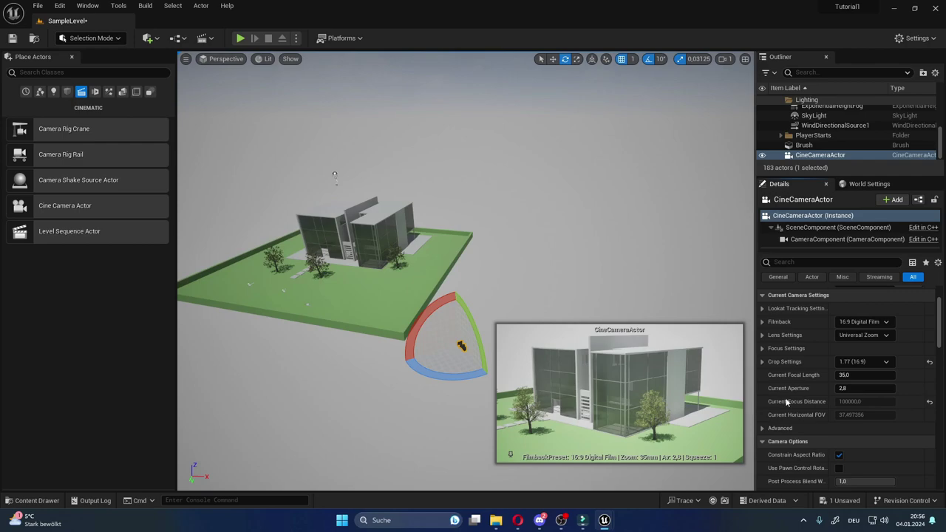
# Override the cine camera's exposure compensation and raise it to about 1.24.
pyautogui.scroll(-3, 777, 377)
pyautogui.scroll(-2, 773, 382)
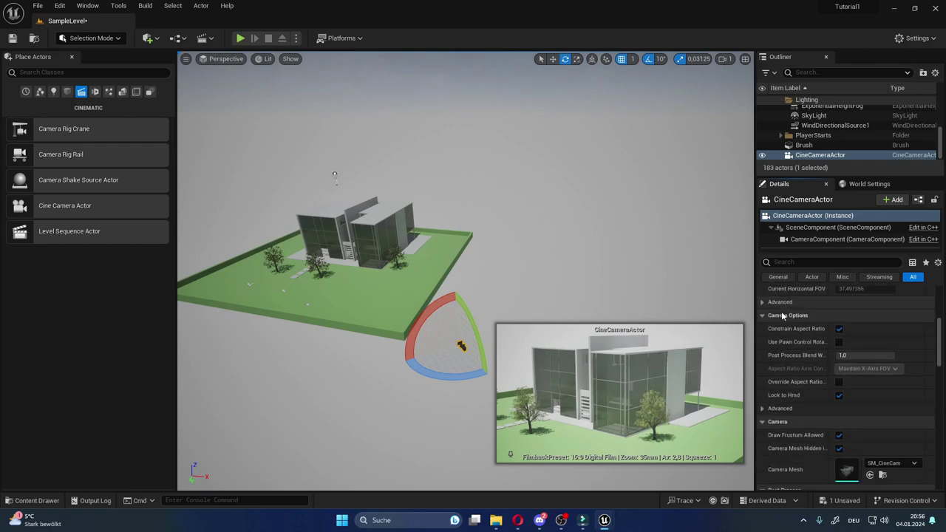
pyautogui.scroll(-2, 772, 388)
pyautogui.scroll(-2, 769, 399)
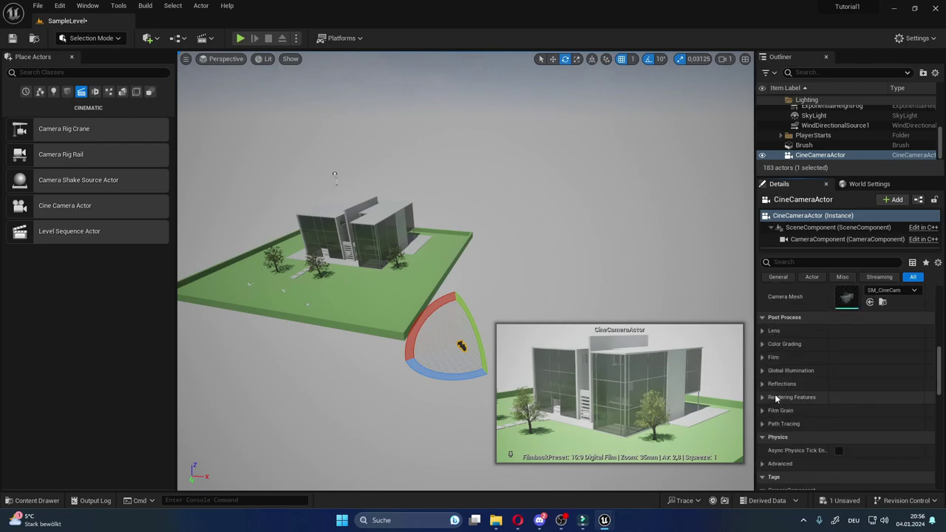
pyautogui.scroll(-2, 769, 403)
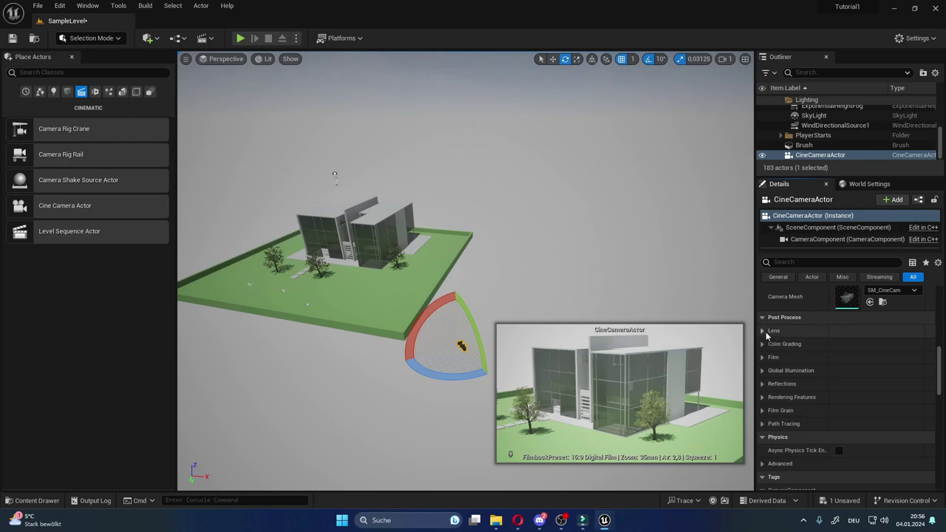
pyautogui.click(764, 331)
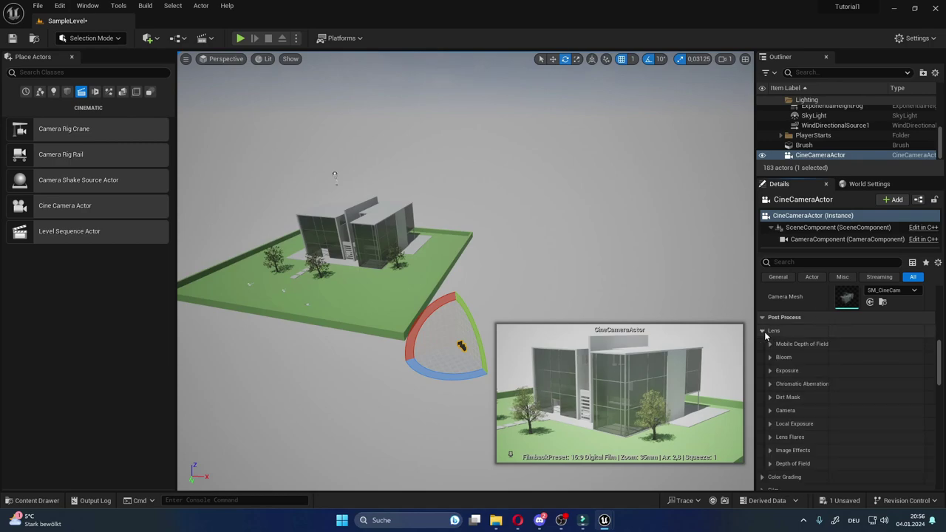
pyautogui.click(771, 371)
pyautogui.click(788, 383)
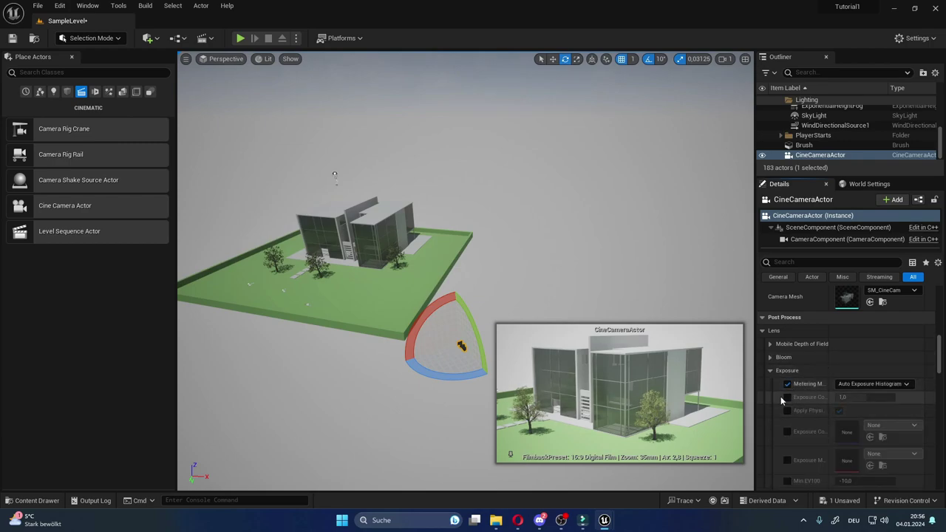
pyautogui.click(787, 397)
pyautogui.moveTo(851, 397); pyautogui.dragTo(863, 397)
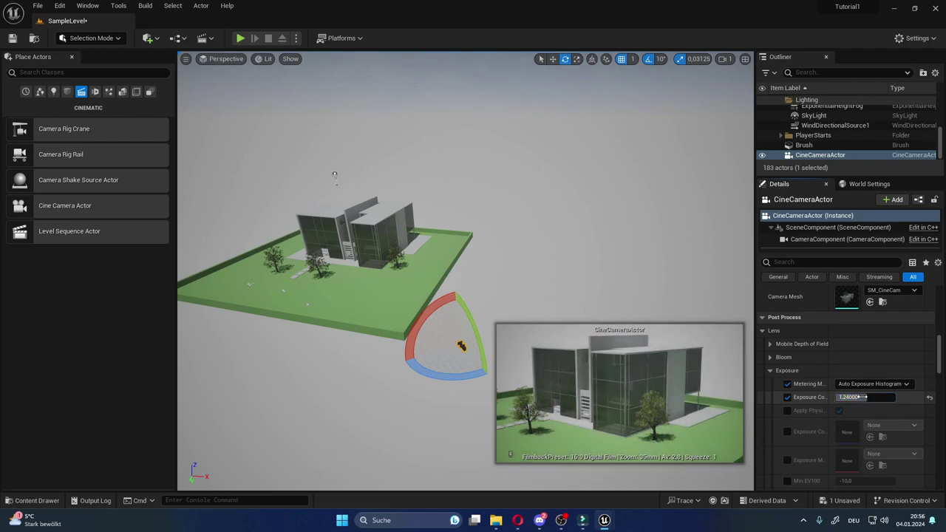
pyautogui.click(771, 370)
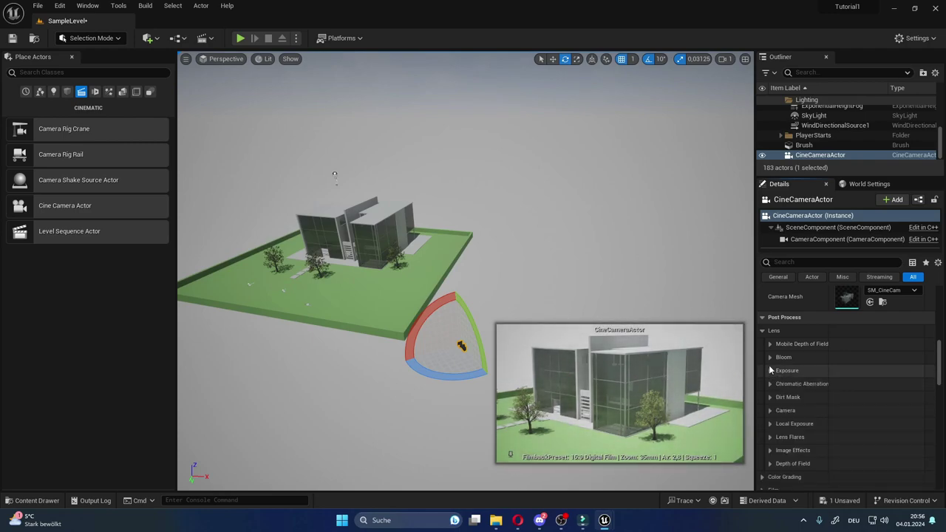
# Override the bloom method and raise bloom intensity to 1,855.
pyautogui.click(771, 358)
pyautogui.click(787, 371)
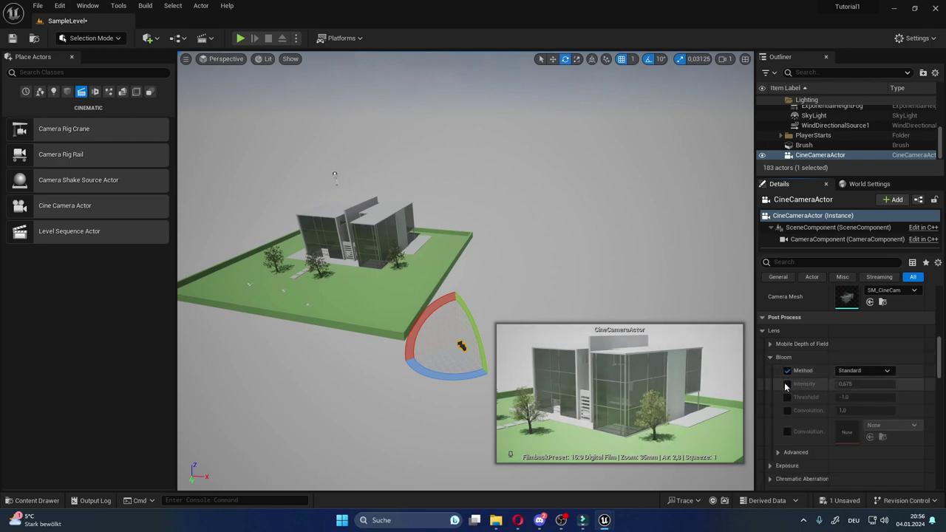
pyautogui.click(787, 383)
pyautogui.moveTo(847, 384); pyautogui.dragTo(857, 383)
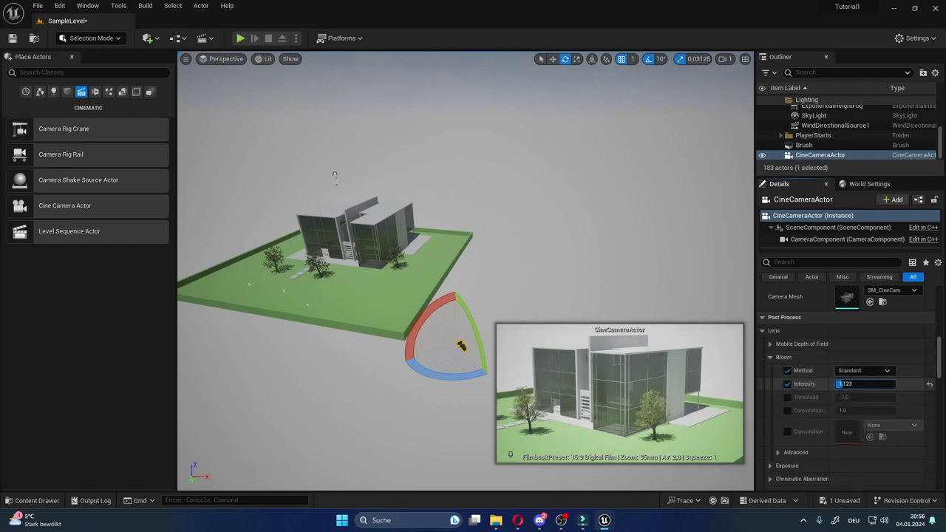
pyautogui.click(771, 357)
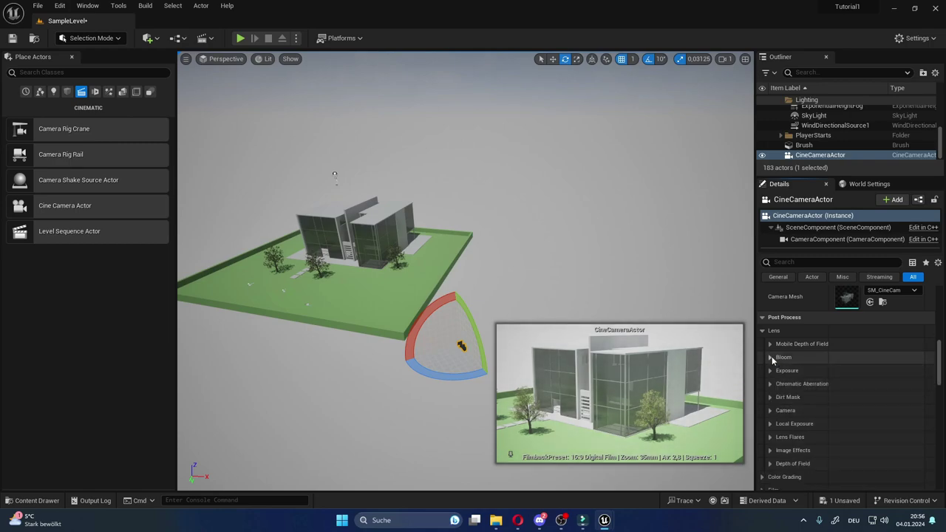
pyautogui.scroll(-1, 769, 406)
pyautogui.click(770, 406)
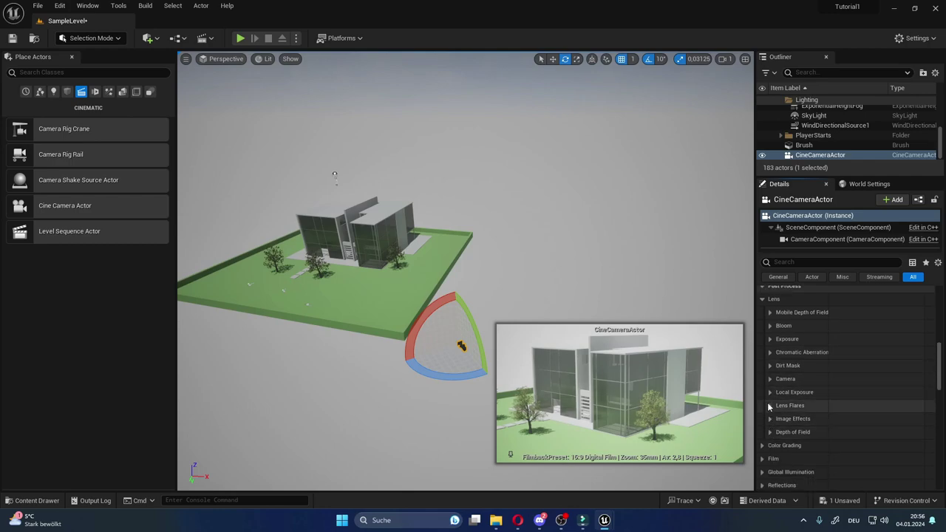
pyautogui.click(769, 406)
pyautogui.scroll(-2, 772, 435)
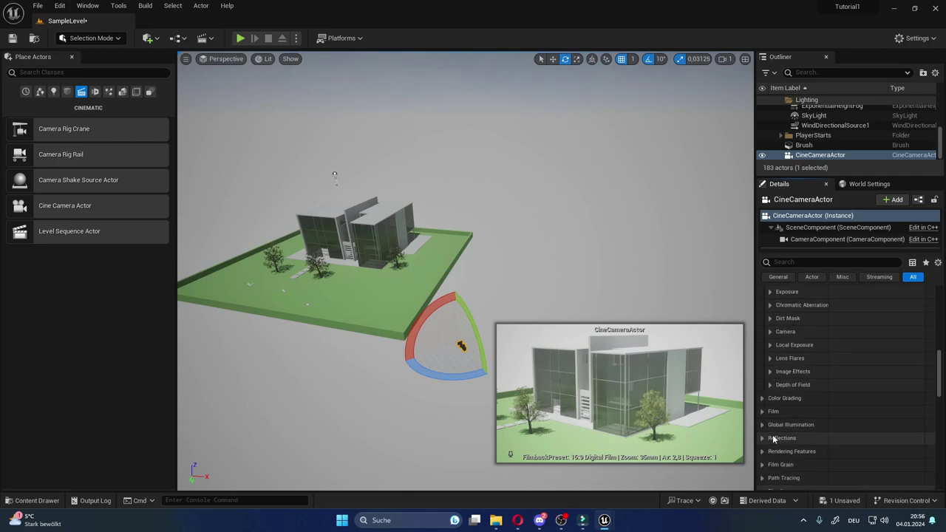
# Override the white balance temperature and warm it above 6500.
pyautogui.click(763, 382)
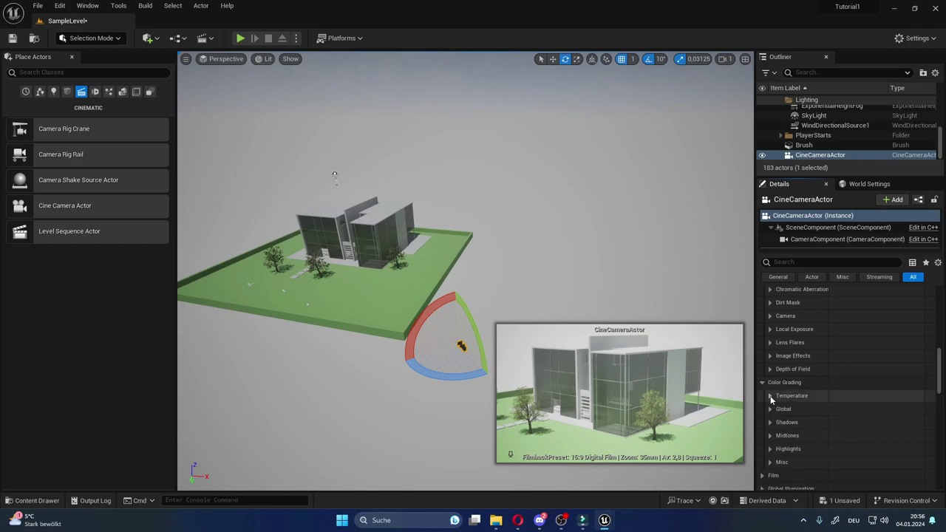
pyautogui.click(771, 396)
pyautogui.click(787, 410)
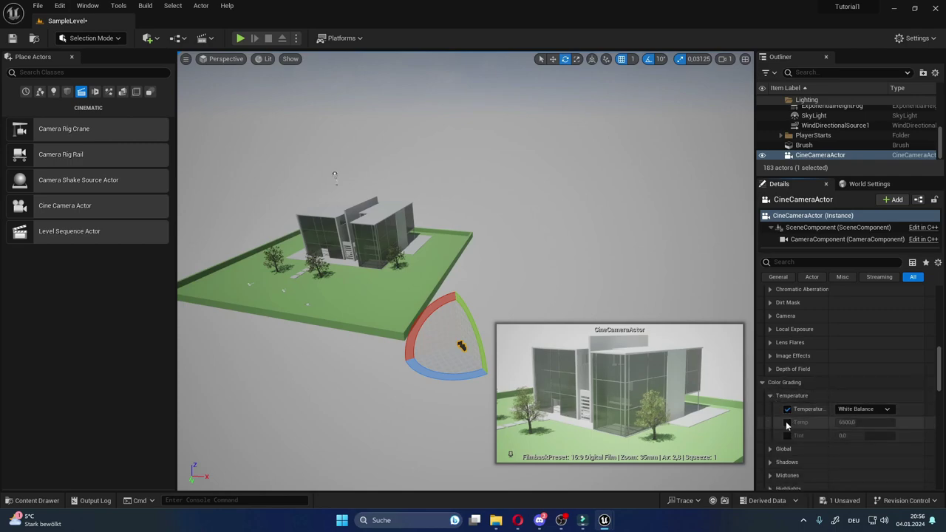
pyautogui.click(786, 422)
pyautogui.moveTo(857, 421)
pyautogui.mouseDown()
pyautogui.moveTo(880, 422)
pyautogui.moveTo(847, 422)
pyautogui.mouseUp()
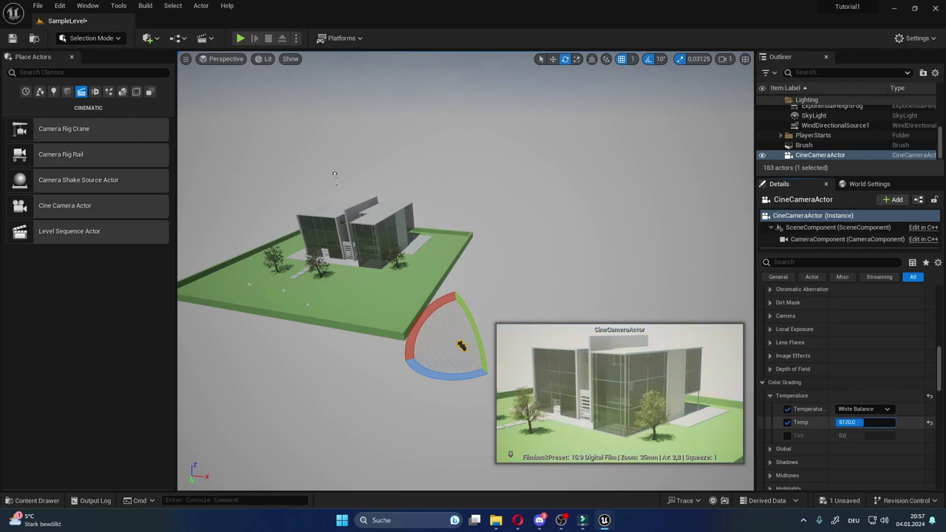
# Open the viewport's Perspective menu to find the placed CineCameraActor.
pyautogui.scroll(-2, 798, 409)
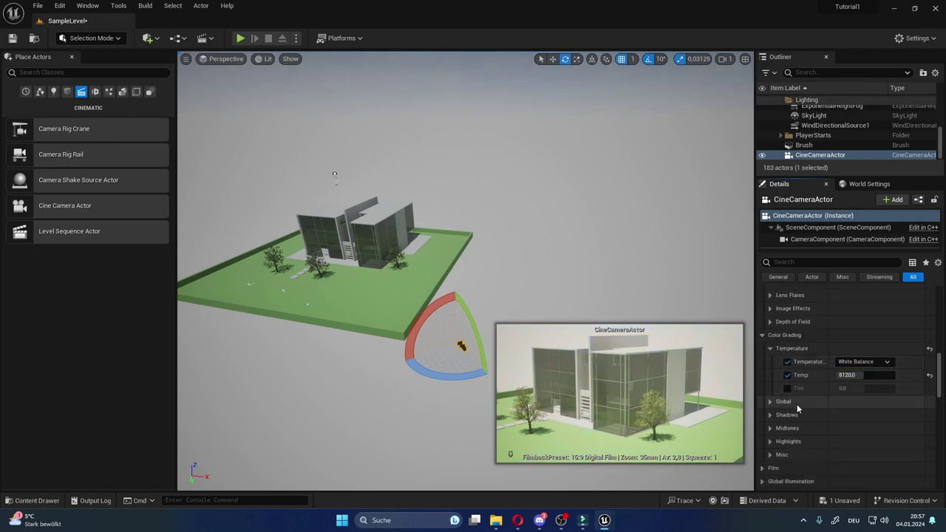
pyautogui.scroll(-1, 792, 403)
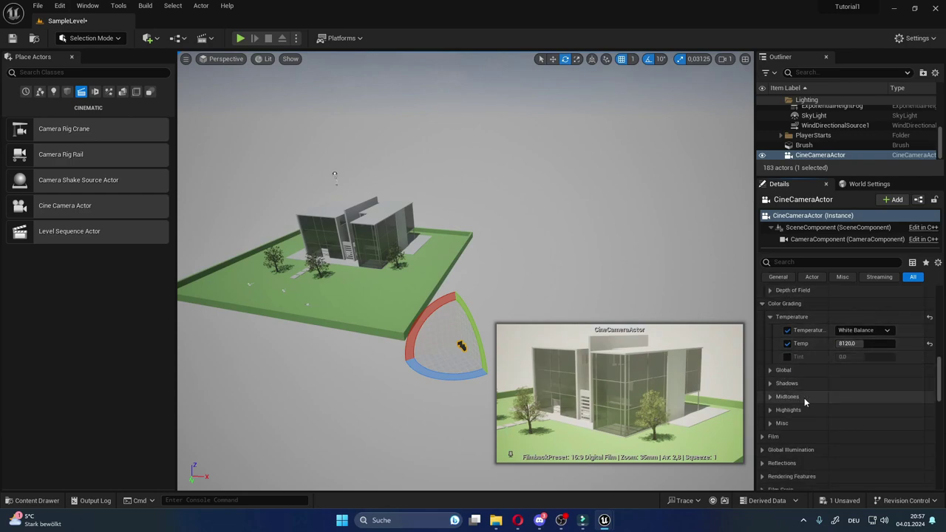
pyautogui.scroll(-3, 804, 397)
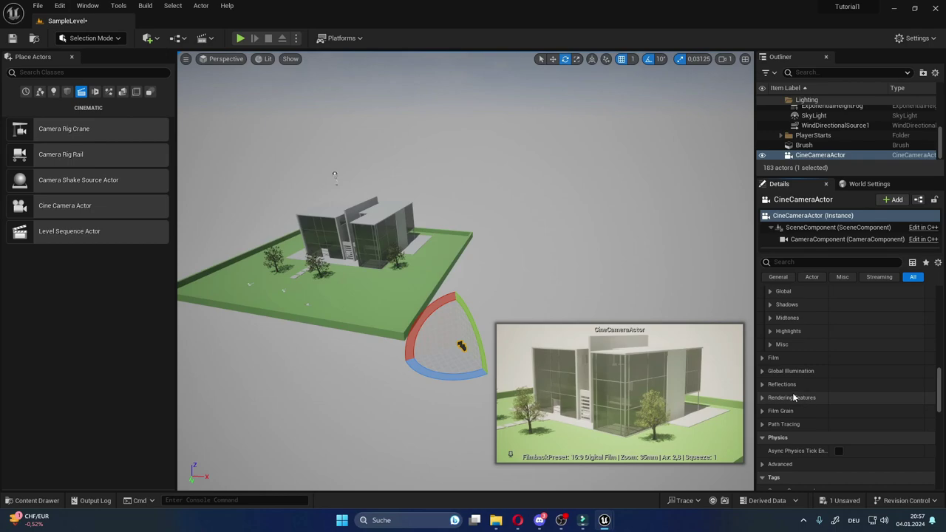
pyautogui.scroll(-2, 792, 392)
pyautogui.scroll(-2, 799, 416)
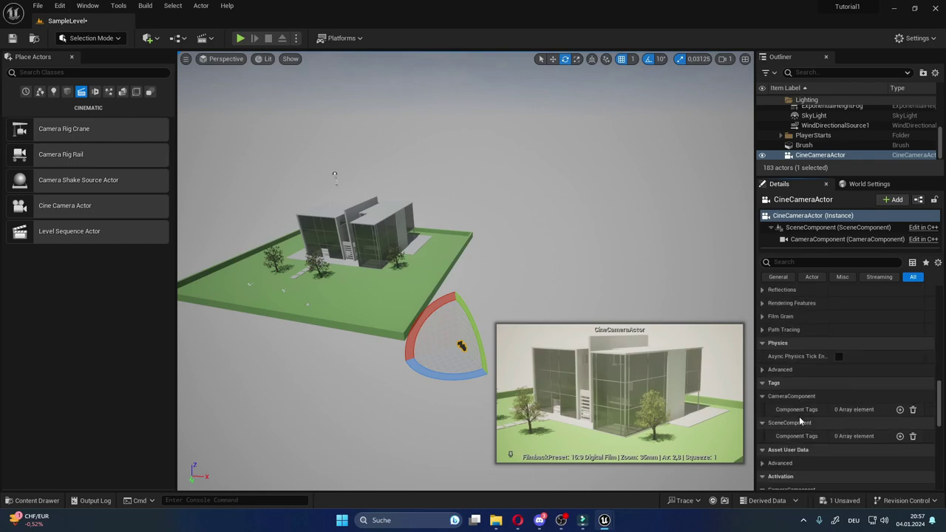
pyautogui.scroll(-3, 799, 416)
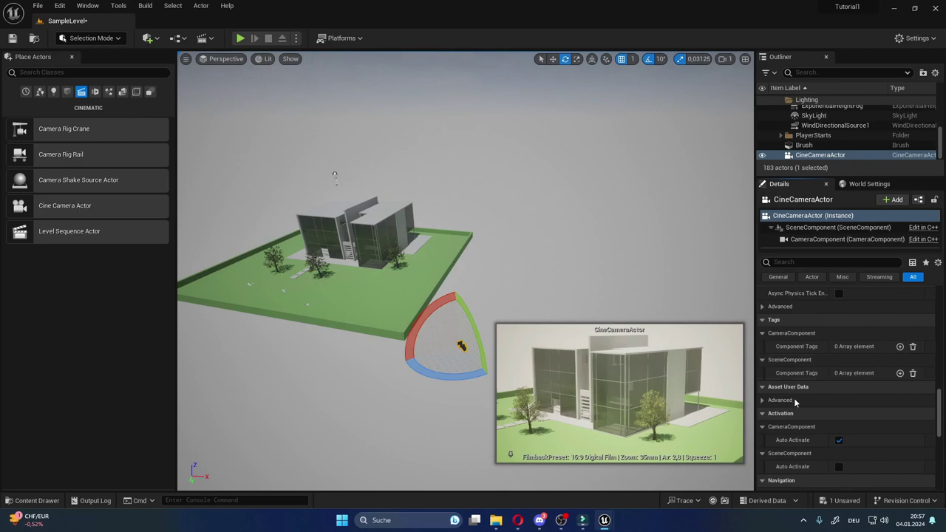
pyautogui.scroll(3, 795, 402)
pyautogui.scroll(3, 803, 405)
pyautogui.scroll(2, 803, 406)
pyautogui.scroll(2, 803, 411)
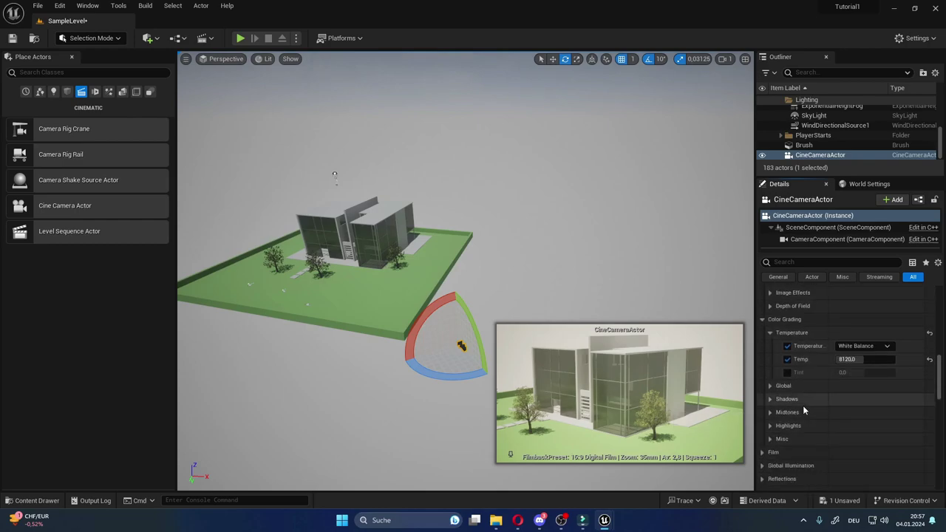
pyautogui.scroll(6, 803, 408)
pyautogui.scroll(3, 804, 408)
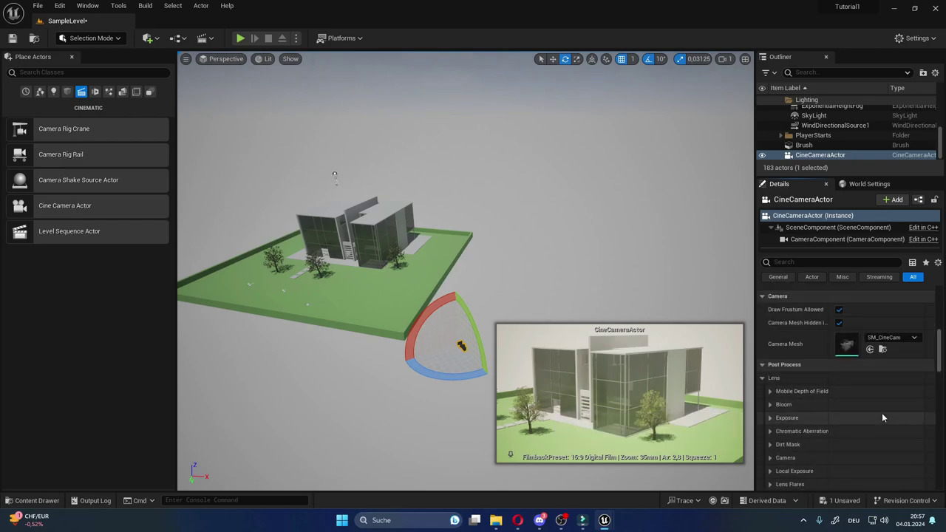
pyautogui.scroll(-2, 831, 477)
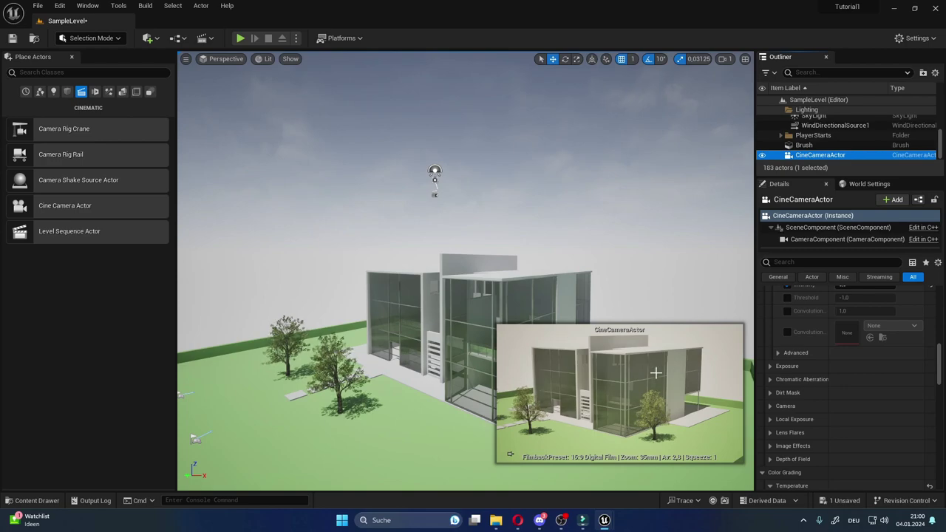
pyautogui.click(218, 60)
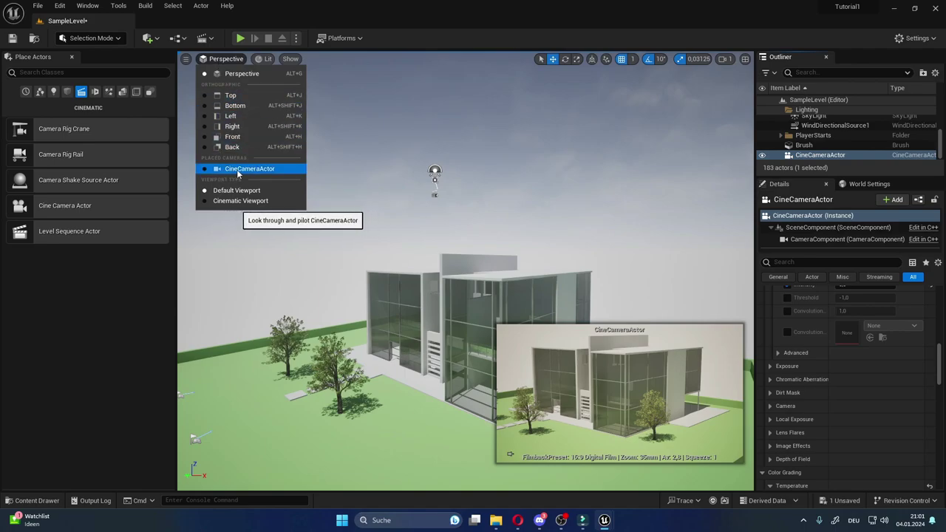
# Pilot the CineCameraActor and shift its framing so the house sits closer and lower.
pyautogui.click(236, 170)
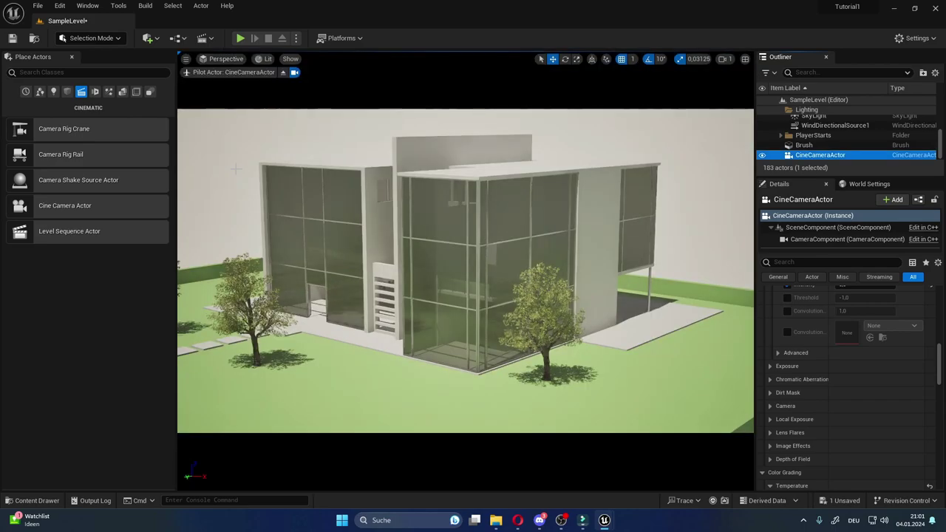
pyautogui.moveTo(512, 320); pyautogui.dragTo(517, 303, button='right')
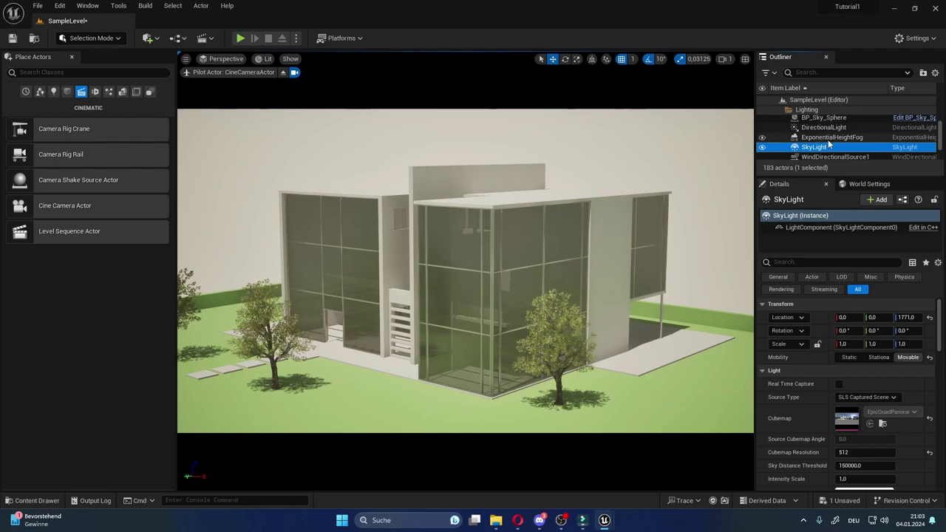
# Hide the ExponentialHeightFog from the Outliner.
pyautogui.click(763, 137)
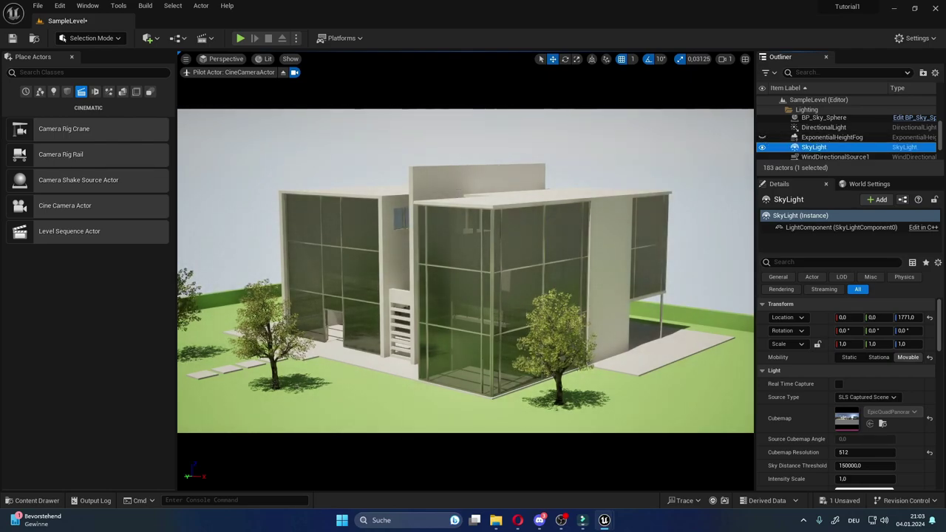
pyautogui.scroll(-3, 823, 151)
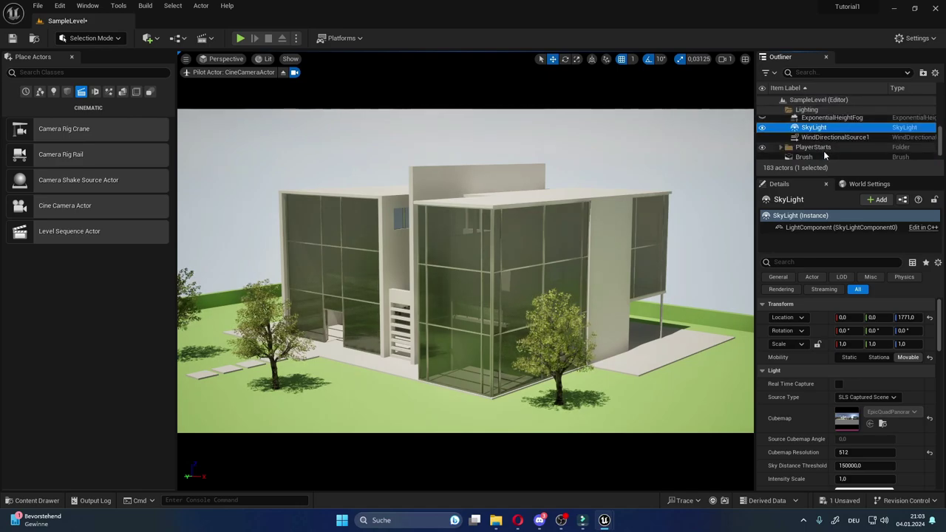
pyautogui.scroll(-1, 824, 151)
pyautogui.scroll(-2, 783, 423)
pyautogui.scroll(-3, 784, 423)
pyautogui.scroll(-3, 783, 423)
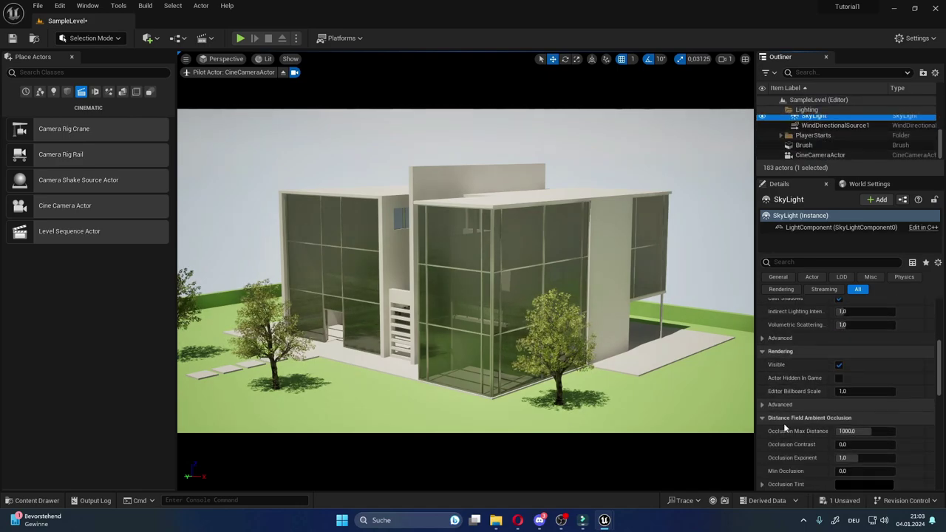
pyautogui.scroll(-2, 783, 423)
pyautogui.scroll(-1, 783, 423)
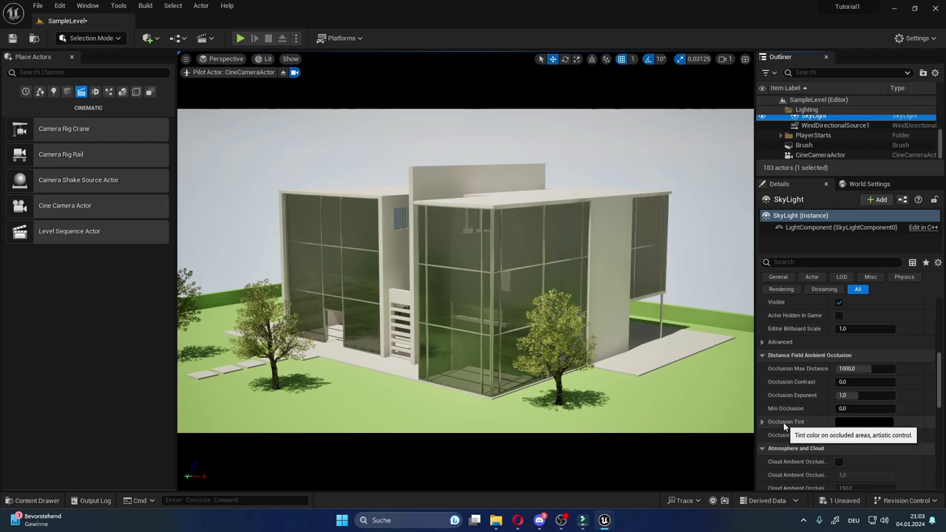
pyautogui.scroll(-3, 785, 427)
pyautogui.scroll(-3, 784, 426)
pyautogui.scroll(-3, 785, 426)
pyautogui.scroll(-2, 785, 427)
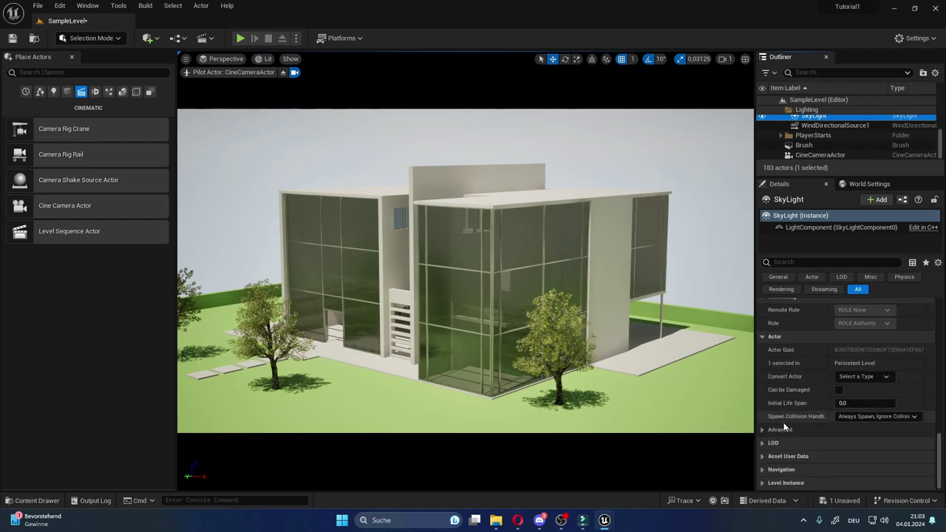
pyautogui.scroll(2, 785, 426)
pyautogui.scroll(2, 784, 426)
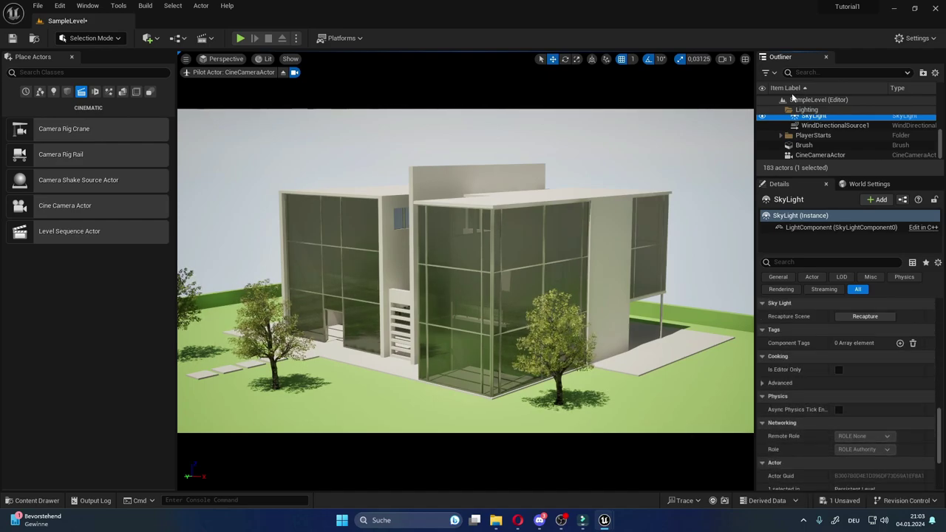
# Select the CineCameraActor to show its Details.
pyautogui.click(819, 155)
pyautogui.scroll(-3, 809, 400)
pyautogui.scroll(1, 810, 400)
# Override the cine camera's bloom method and intensity, lowering intensity to 0.704.
pyautogui.scroll(4, 810, 397)
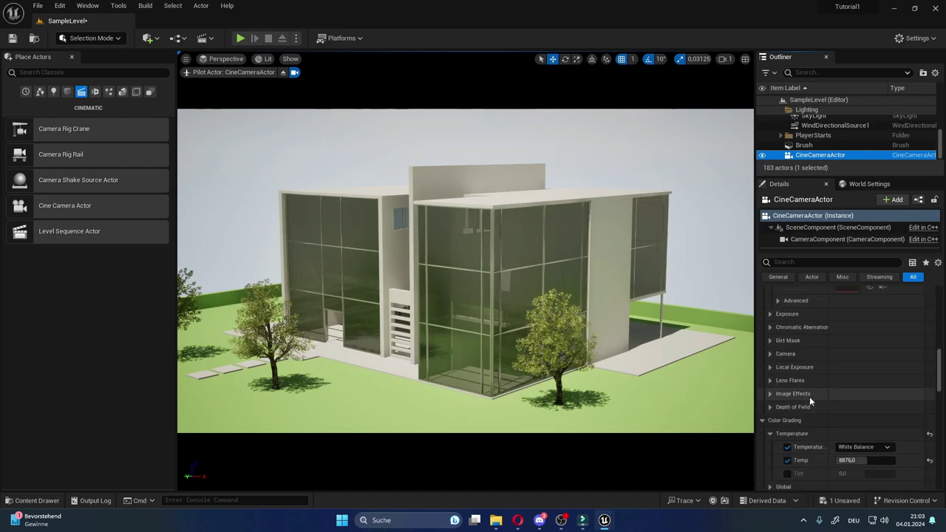
pyautogui.scroll(2, 809, 396)
pyautogui.scroll(2, 794, 359)
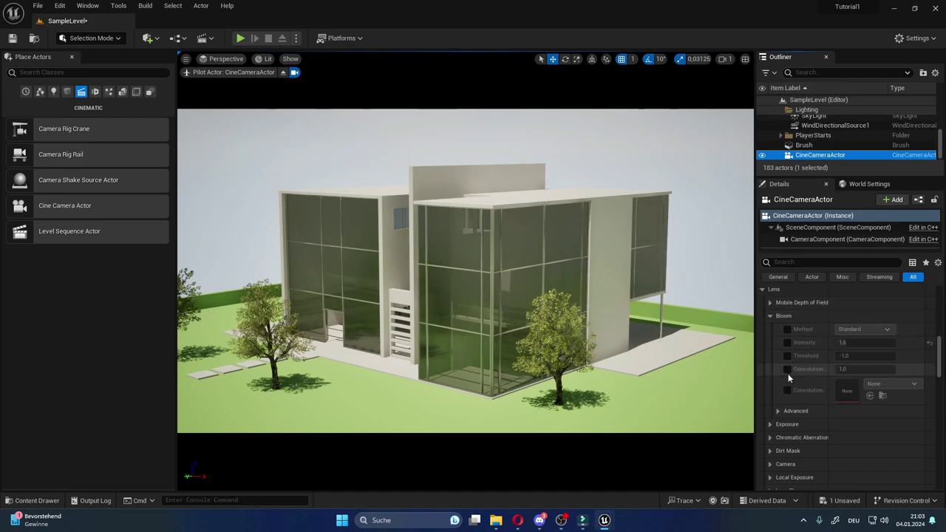
pyautogui.scroll(2, 799, 342)
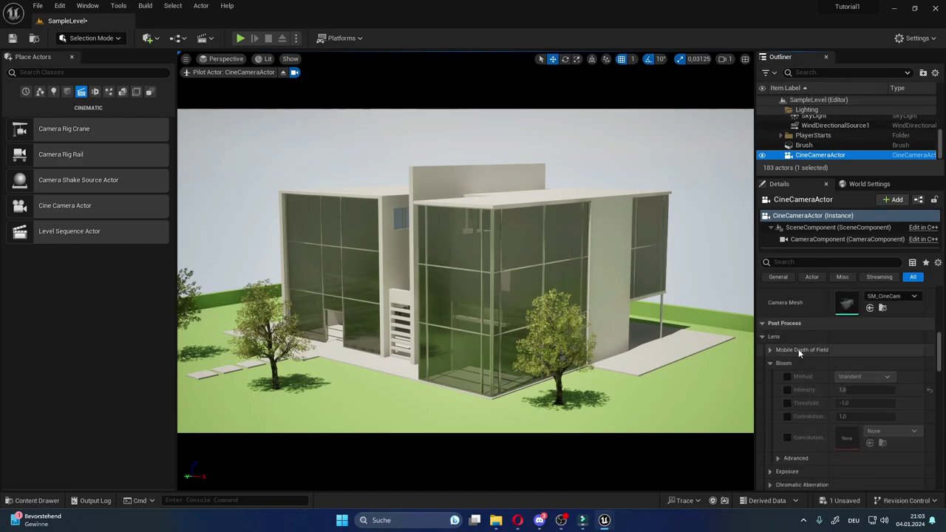
pyautogui.scroll(2, 795, 369)
pyautogui.click(787, 408)
pyautogui.click(787, 421)
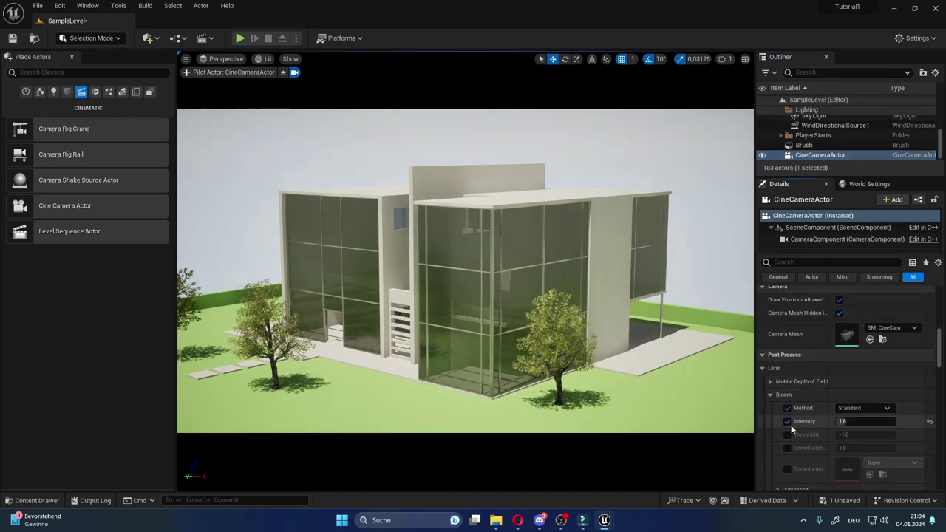
pyautogui.moveTo(843, 421)
pyautogui.mouseDown()
pyautogui.moveTo(865, 422)
pyautogui.moveTo(825, 421)
pyautogui.mouseUp()
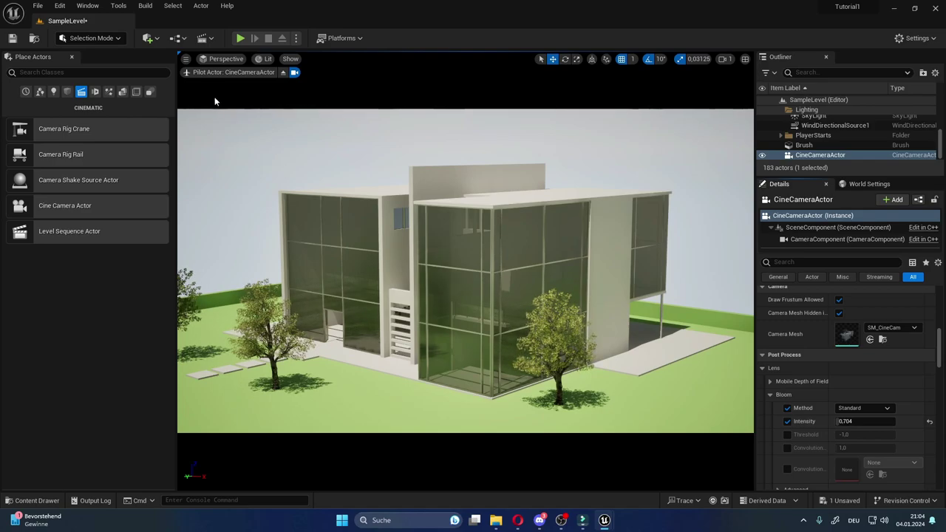
# Open High Resolution Screenshot settings, move the dialog aside, and go fullscreen with F11.
pyautogui.click(186, 60)
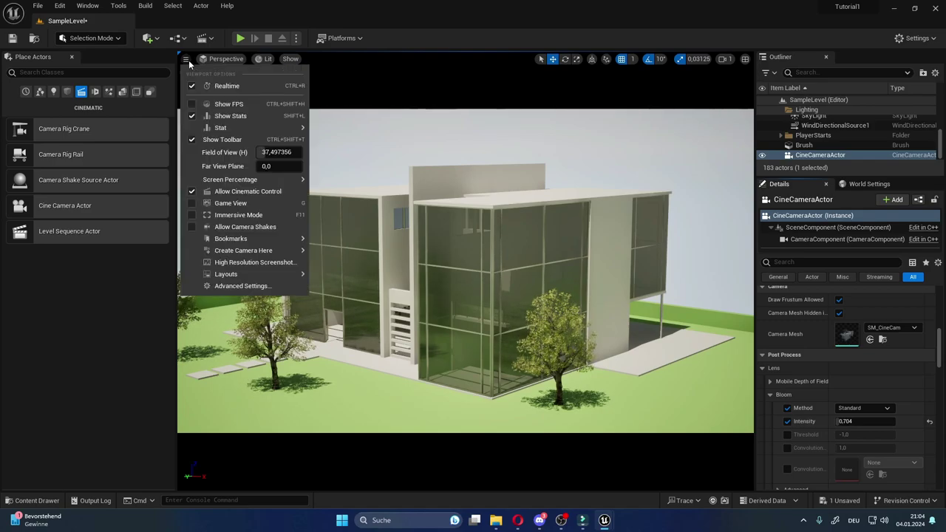
pyautogui.click(222, 262)
pyautogui.moveTo(529, 178); pyautogui.dragTo(425, 235)
pyautogui.press('F11')
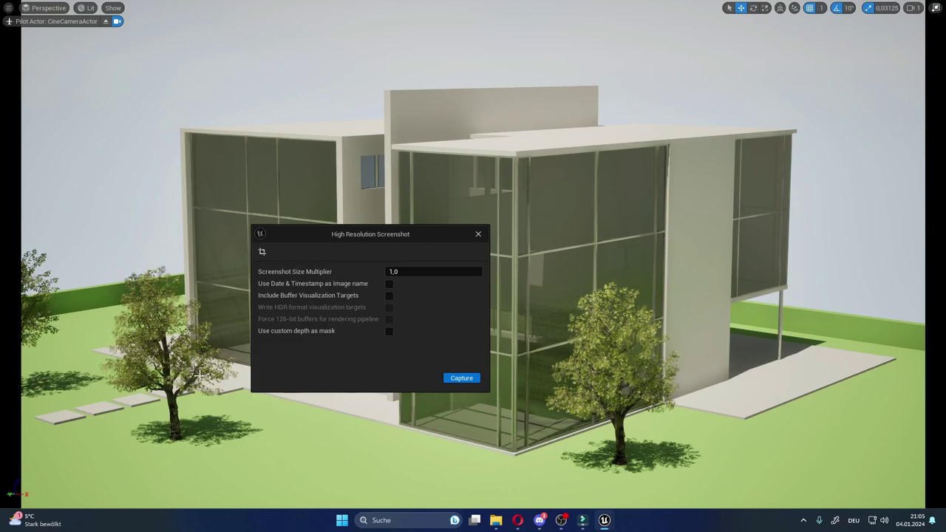
# Capture a high-resolution screenshot of the cine camera shot, then close the screenshot settings.
pyautogui.click(454, 379)
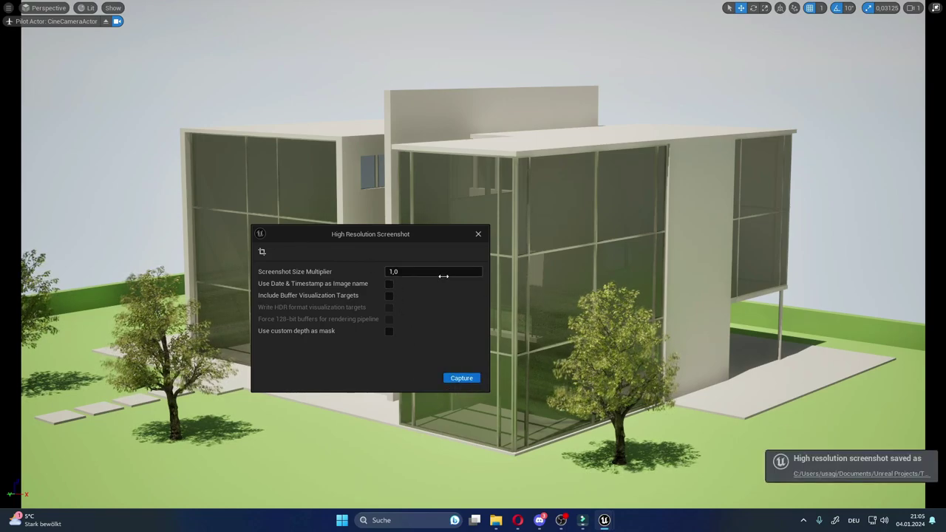
pyautogui.click(421, 275)
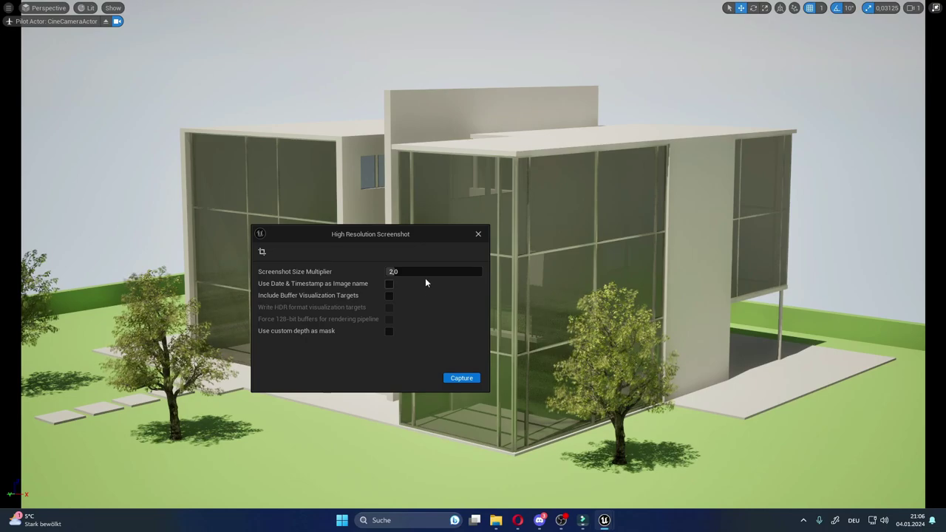
pyautogui.click(479, 236)
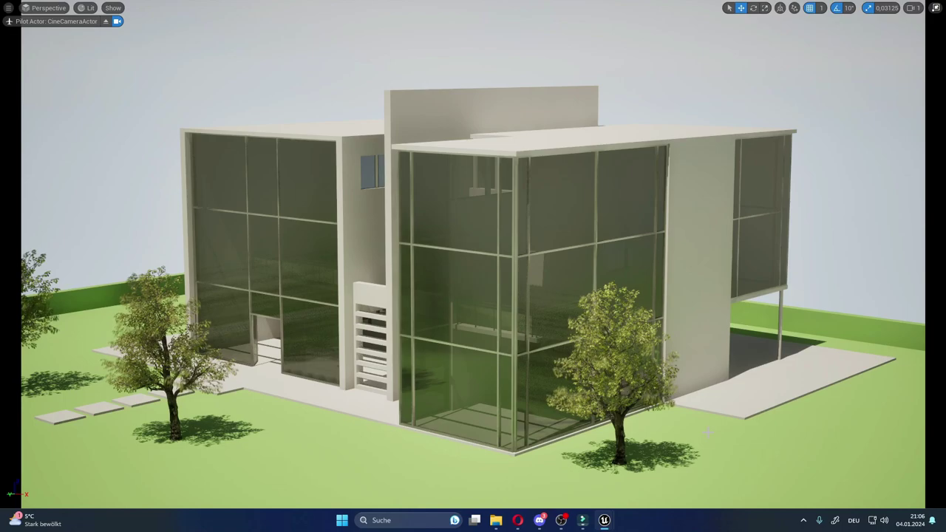
# Return to the full editor layout, stop piloting the cine camera, and fly into the house.
pyautogui.press('F11')
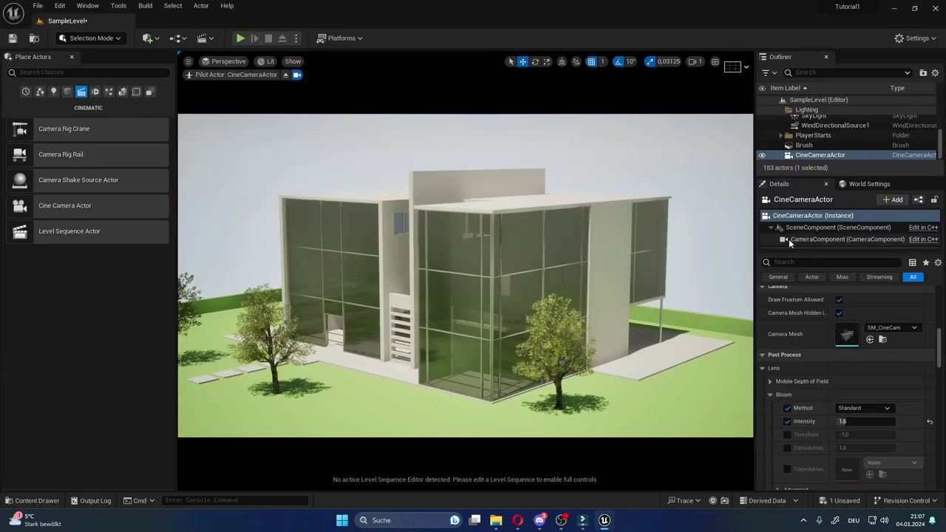
pyautogui.click(284, 76)
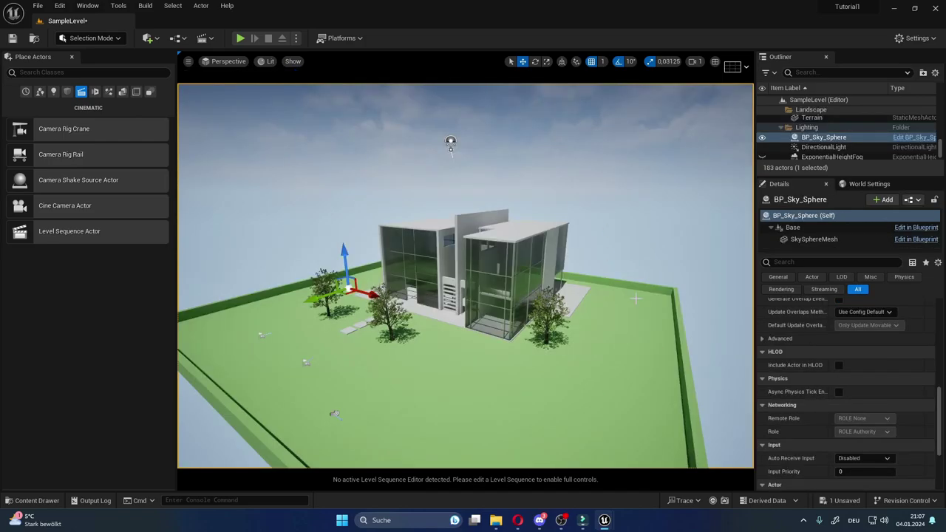
pyautogui.scroll(6, 466, 276)
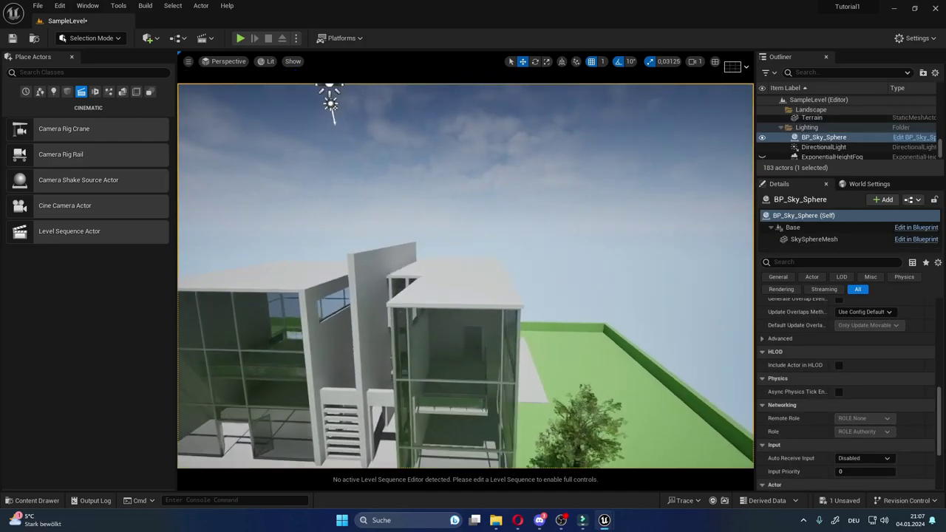
pyautogui.moveTo(331, 104); pyautogui.dragTo(333, 156, button='right')
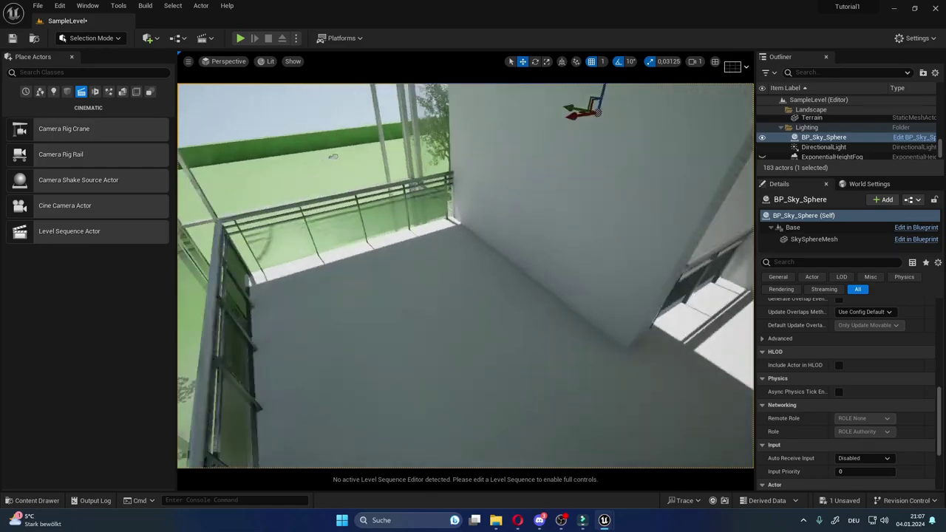
# Navigate through the glass room to a view close to the empty balcony railing.
pyautogui.moveTo(418, 467)
pyautogui.mouseDown(button='right')
pyautogui.moveTo(259, 152)
pyautogui.moveTo(459, 313)
pyautogui.mouseUp(button='right')
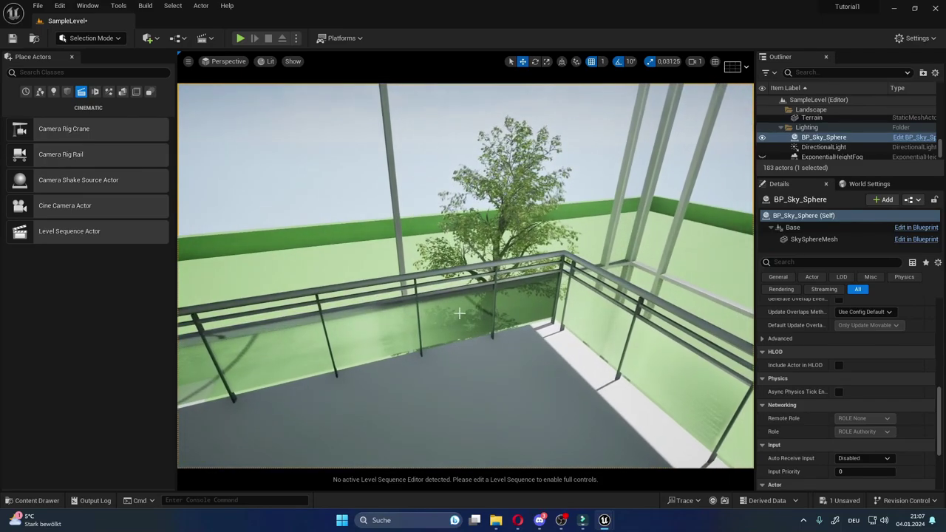
pyautogui.moveTo(475, 236); pyautogui.dragTo(474, 235, button='right')
pyautogui.click(409, 258)
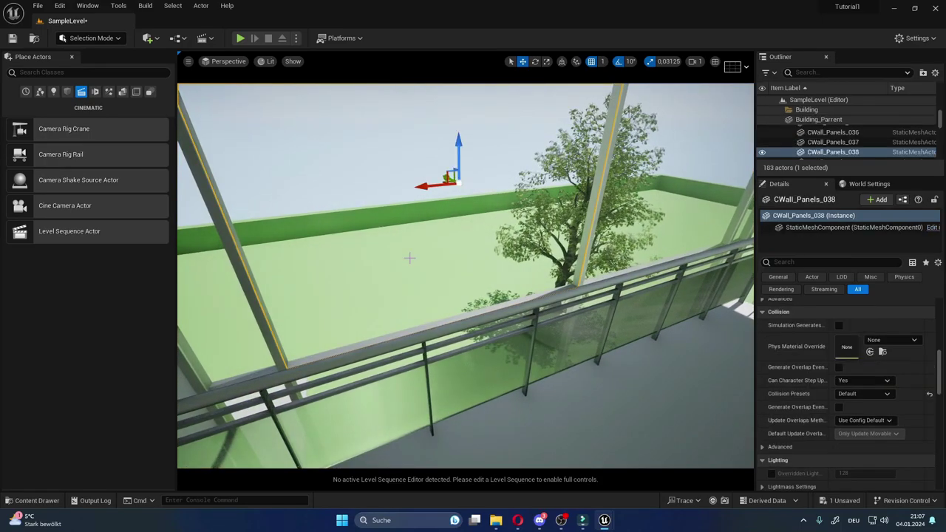
pyautogui.moveTo(410, 258)
pyautogui.mouseDown(button='right')
pyautogui.moveTo(658, 247)
pyautogui.moveTo(720, 293)
pyautogui.moveTo(706, 332)
pyautogui.moveTo(739, 307)
pyautogui.moveTo(670, 245)
pyautogui.mouseUp(button='right')
pyautogui.click(452, 258)
pyautogui.click(469, 256)
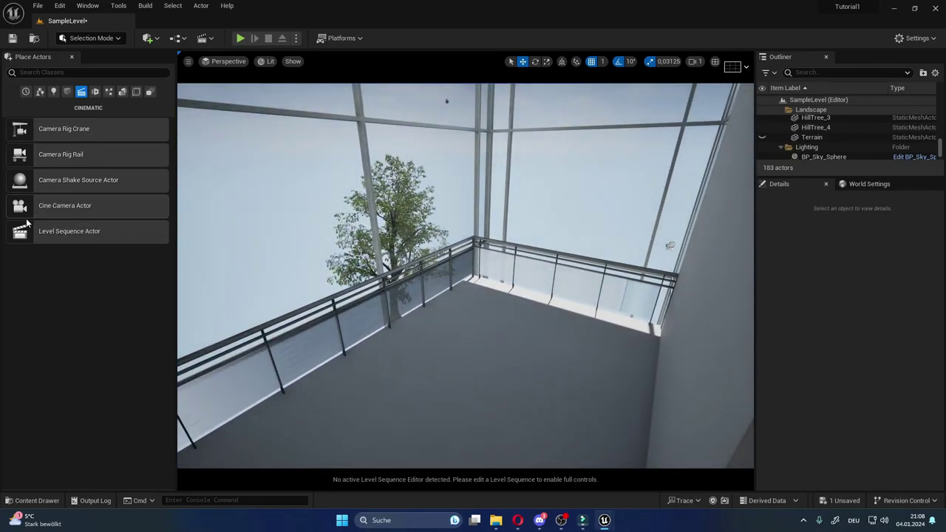
pyautogui.moveTo(312, 311); pyautogui.dragTo(312, 310, button='right')
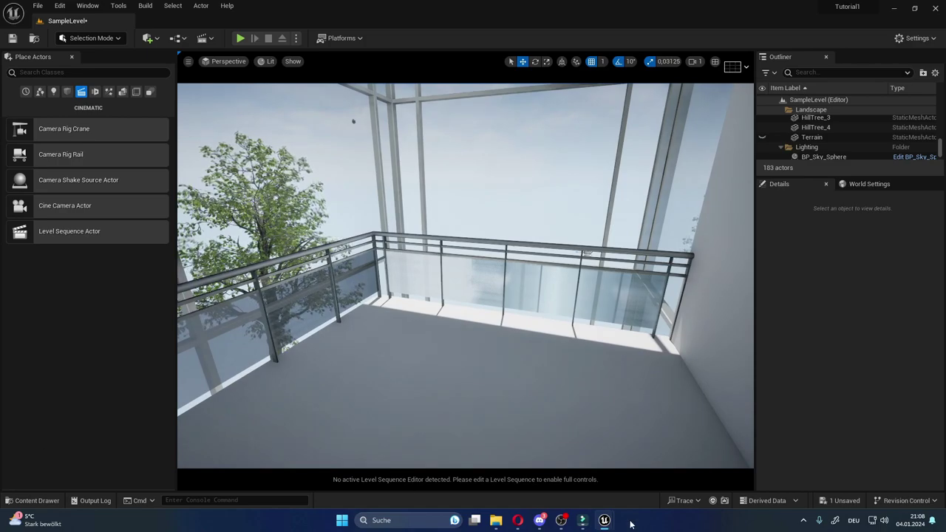
# Place a basic cube on the balcony floor from a floating content browser.
pyautogui.hotkey('ctrl', 'shift', 'f')
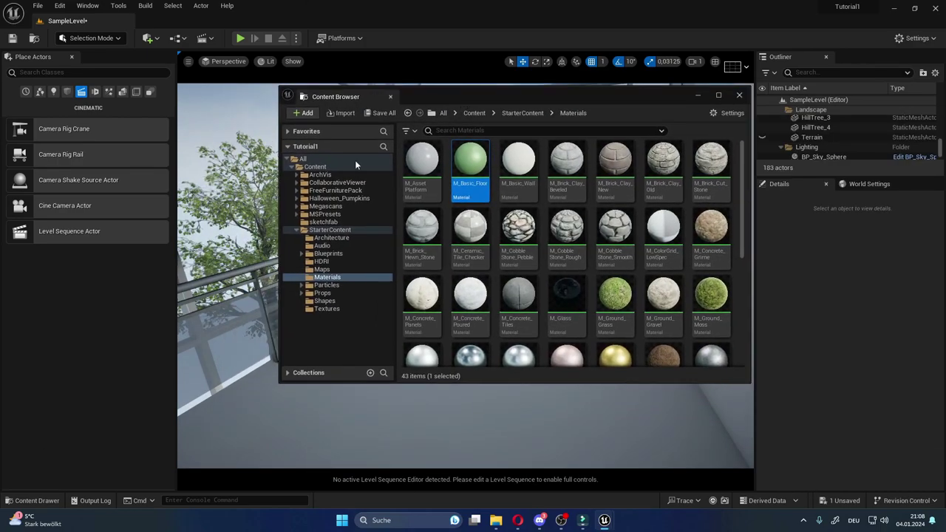
pyautogui.moveTo(469, 103); pyautogui.dragTo(659, 151)
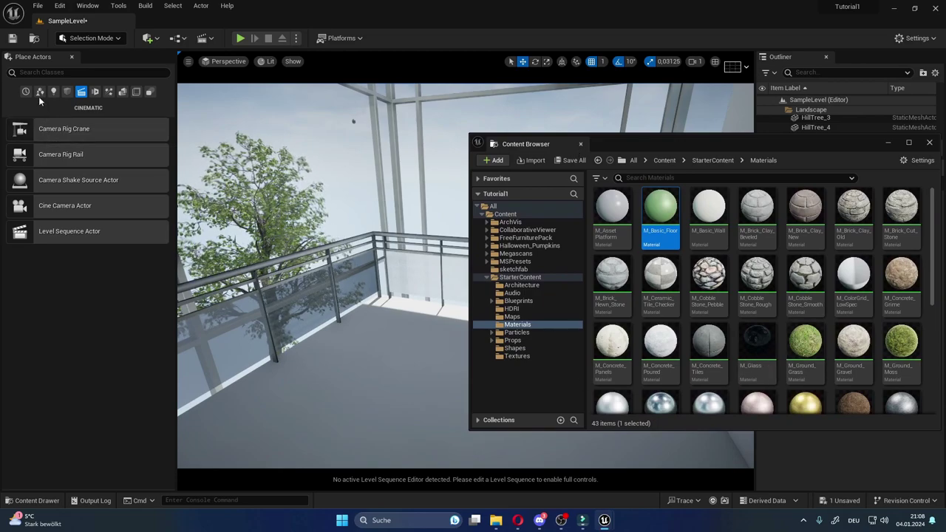
pyautogui.click(67, 91)
pyautogui.moveTo(29, 128)
pyautogui.mouseDown()
pyautogui.moveTo(395, 356)
pyautogui.moveTo(388, 334)
pyautogui.mouseUp()
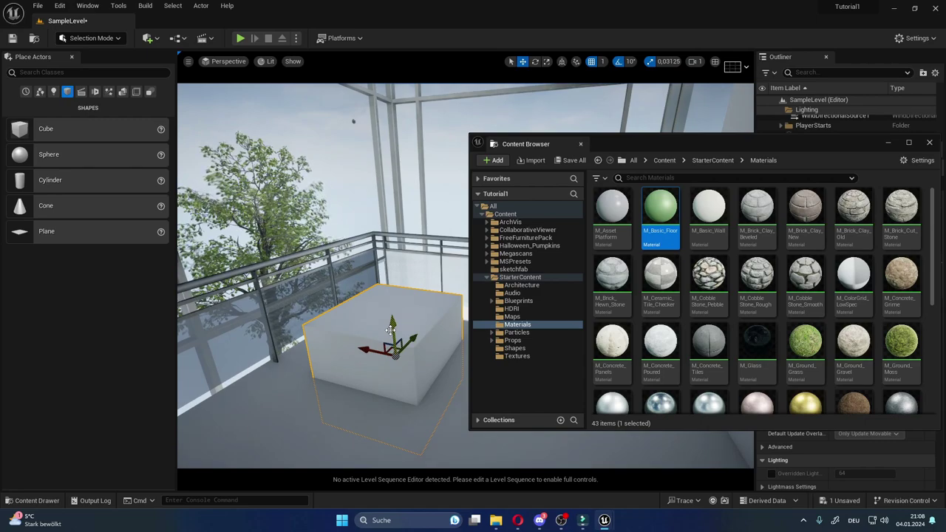
# Flatten the cube into a thin slab and raise it off the floor.
pyautogui.press('r')
pyautogui.moveTo(392, 326); pyautogui.dragTo(392, 370)
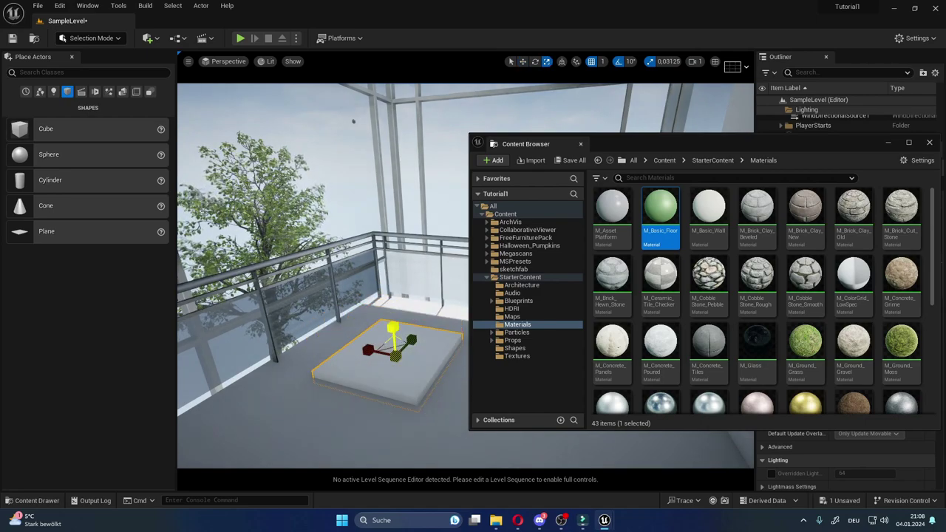
pyautogui.press('w')
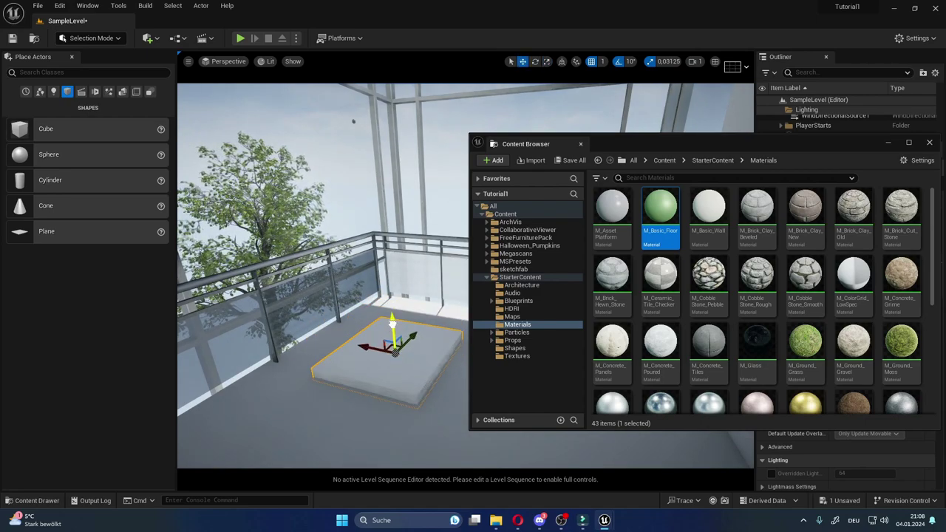
pyautogui.moveTo(390, 325); pyautogui.dragTo(390, 280)
pyautogui.moveTo(386, 286); pyautogui.dragTo(386, 286, button='right')
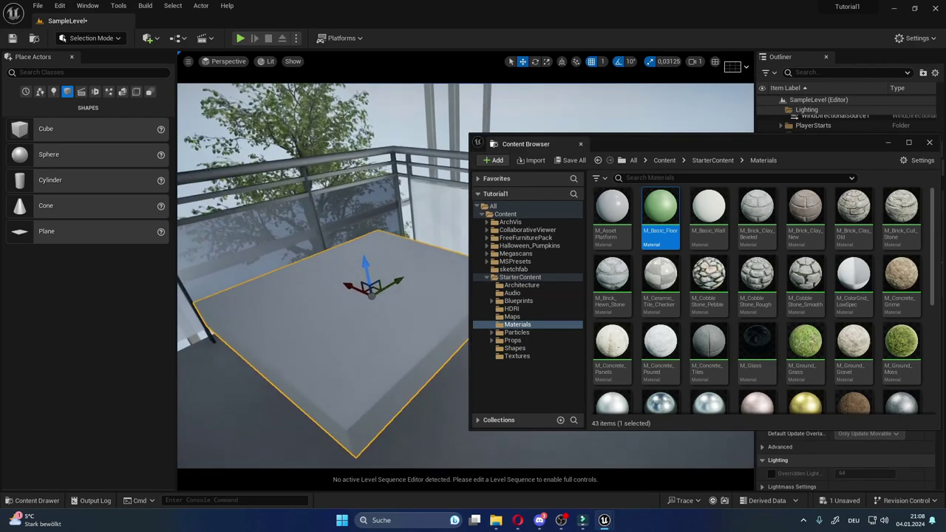
# Apply the Megascans Old_Plywood material to the slab.
pyautogui.click(521, 255)
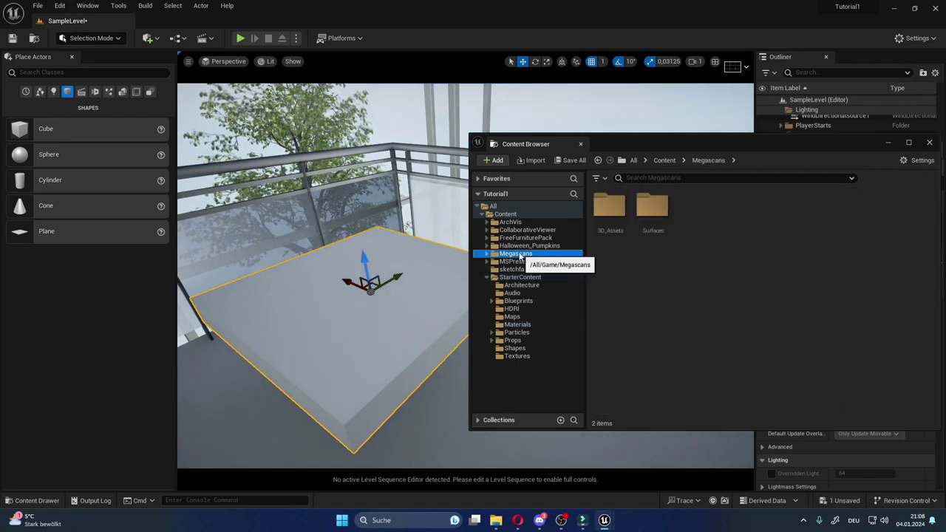
pyautogui.doubleClick(658, 221)
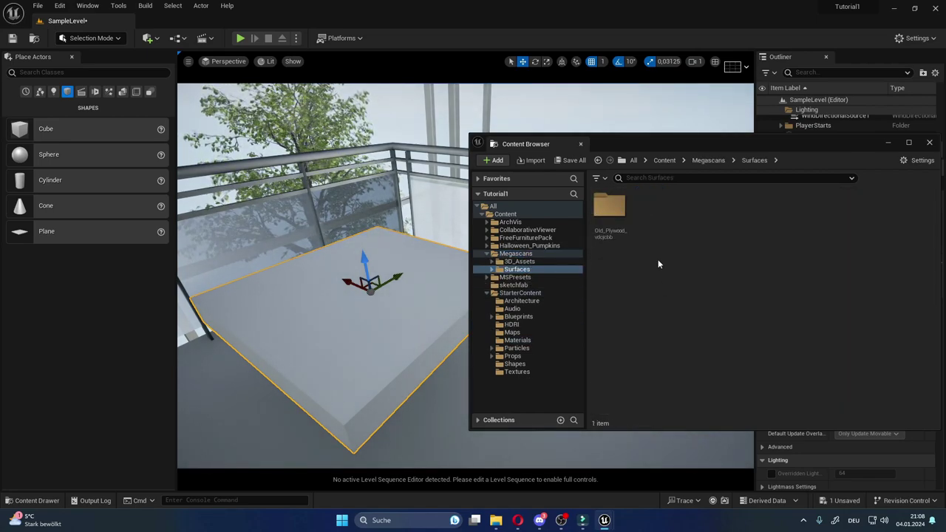
pyautogui.doubleClick(609, 207)
pyautogui.moveTo(610, 211)
pyautogui.mouseDown()
pyautogui.moveTo(368, 315)
pyautogui.moveTo(366, 338)
pyautogui.mouseUp()
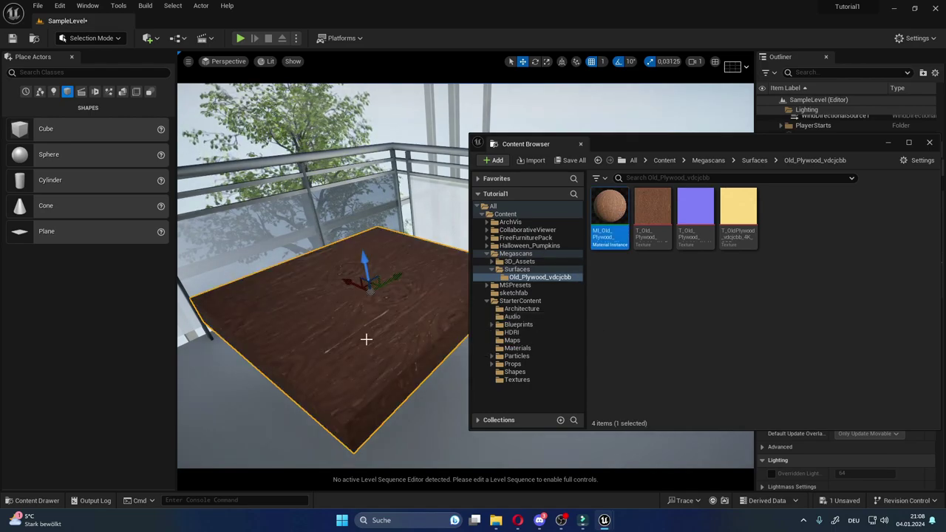
pyautogui.moveTo(365, 338); pyautogui.dragTo(379, 331, button='right')
# Scale the wooden slab into a long, narrow tabletop.
pyautogui.press('e')
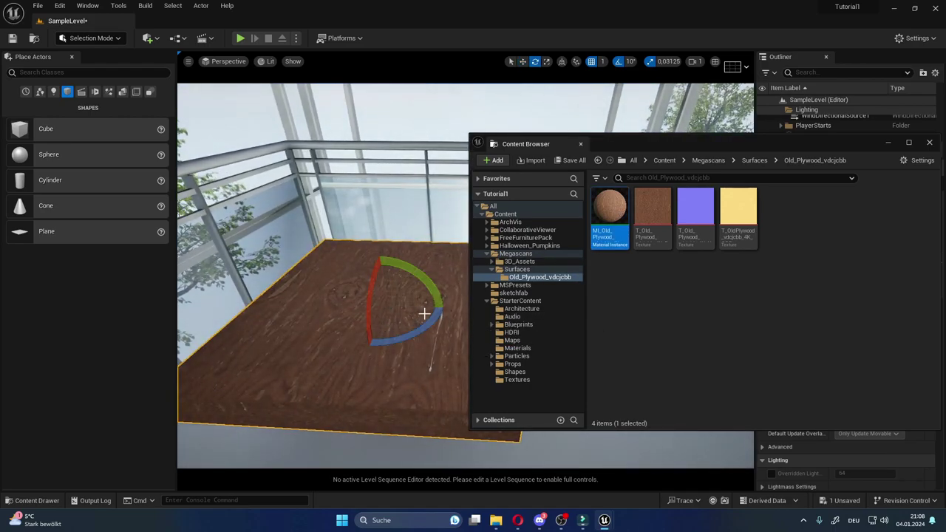
pyautogui.press('w')
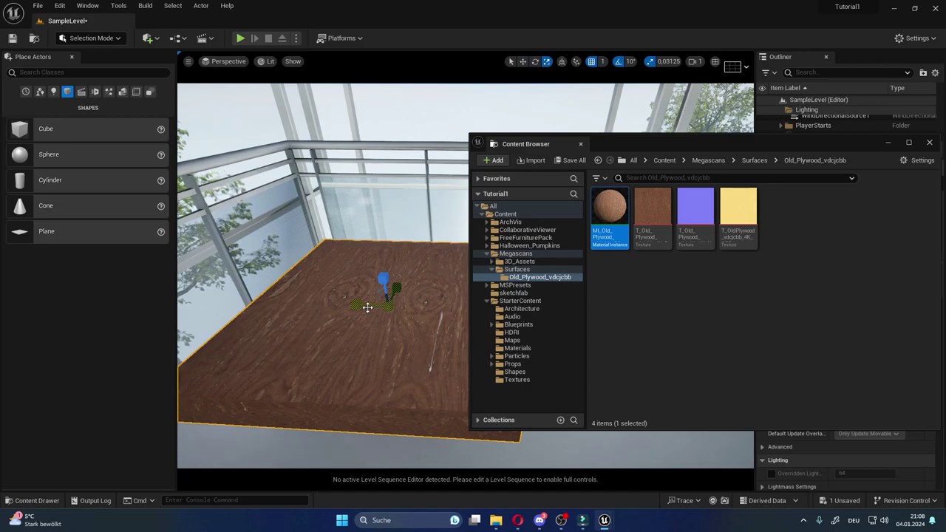
pyautogui.press('r')
pyautogui.moveTo(368, 308); pyautogui.dragTo(379, 290)
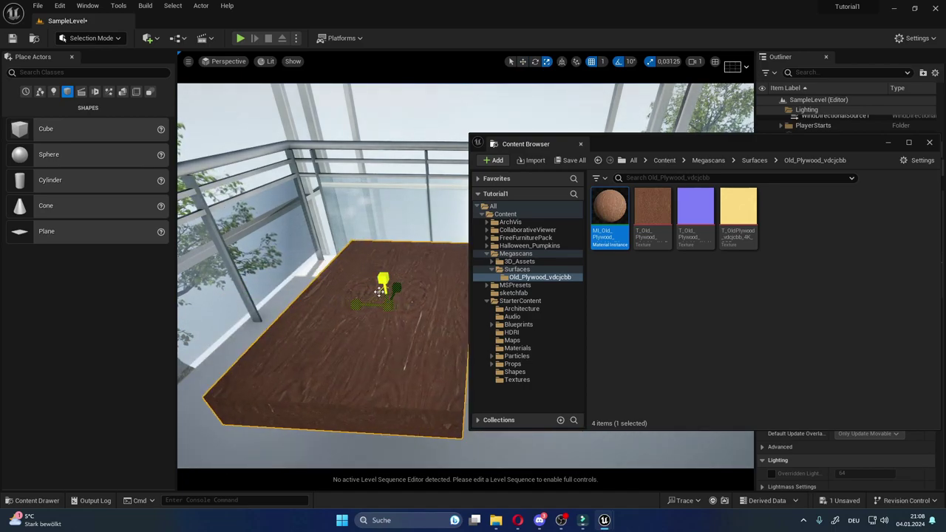
pyautogui.moveTo(379, 290); pyautogui.dragTo(373, 295)
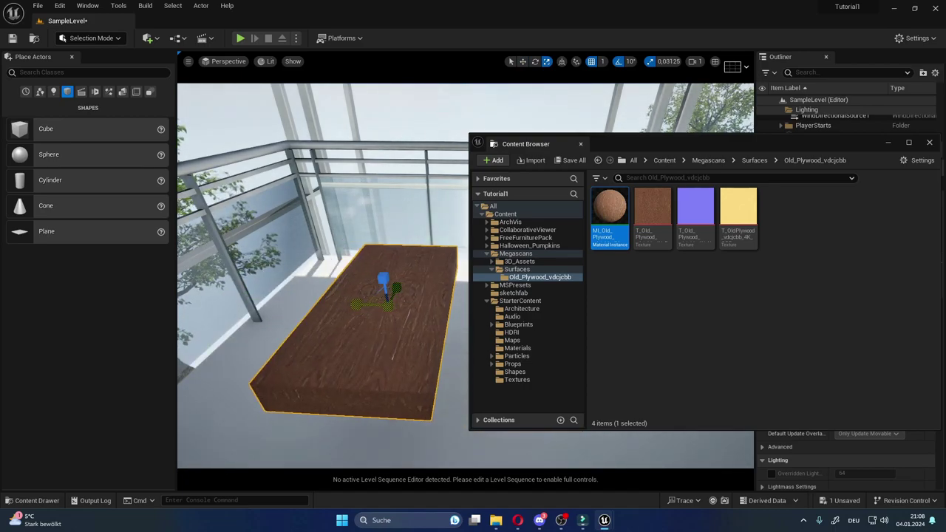
# Open the Old_Plywood material instance and widen its editor and parameters panel.
pyautogui.doubleClick(610, 214)
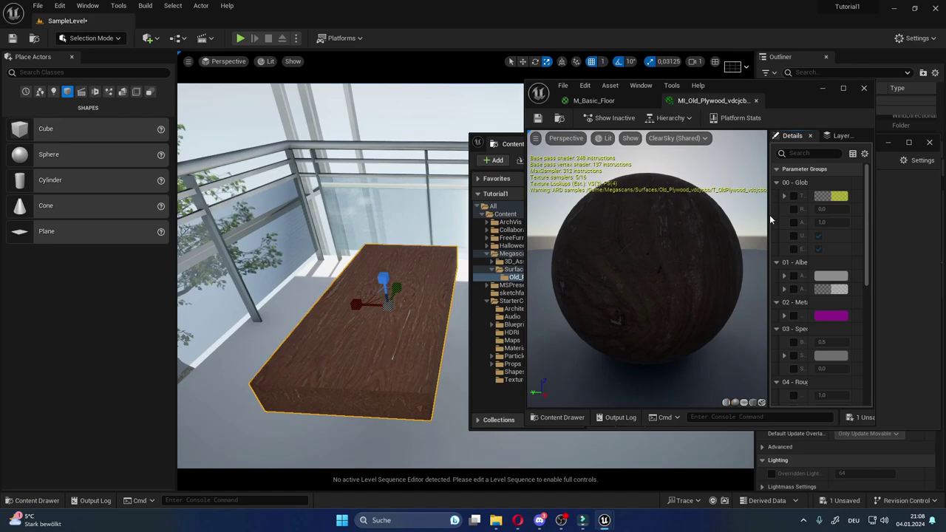
pyautogui.moveTo(525, 239); pyautogui.dragTo(387, 239)
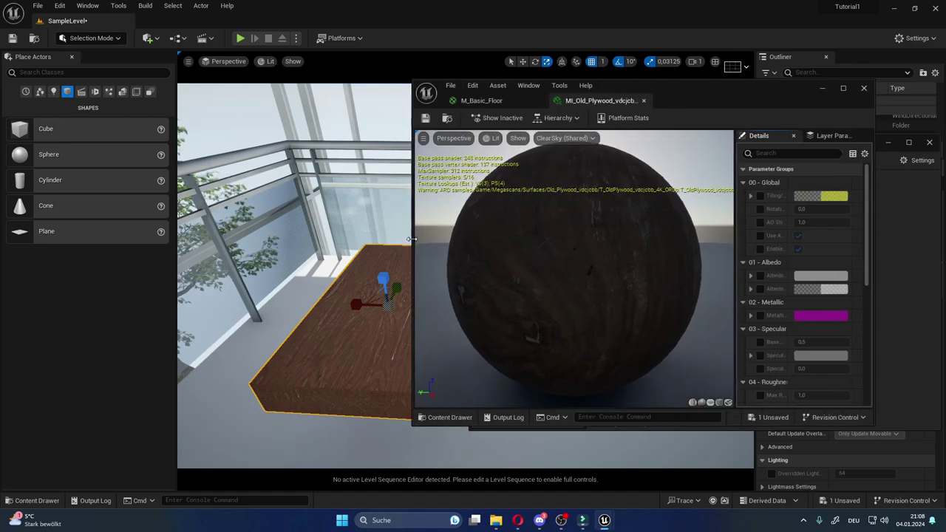
pyautogui.moveTo(874, 231); pyautogui.dragTo(941, 231)
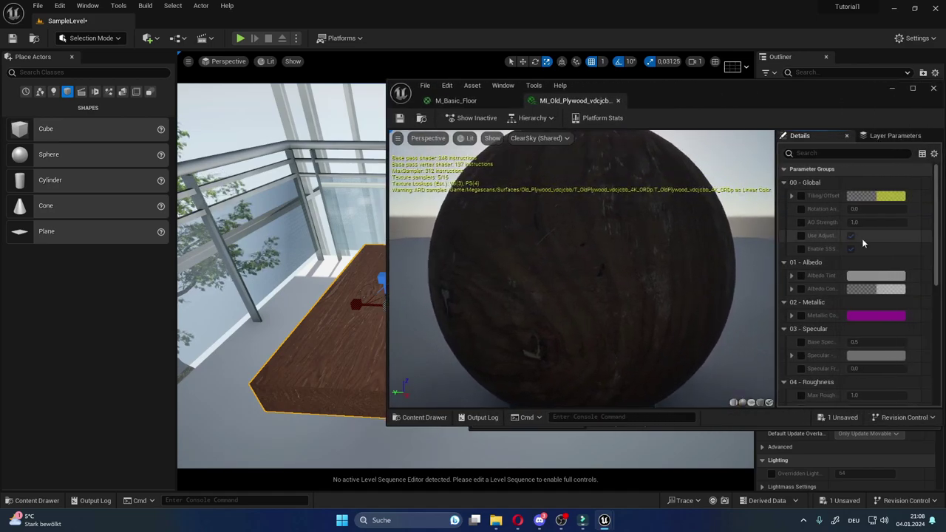
pyautogui.moveTo(777, 247); pyautogui.dragTo(702, 248)
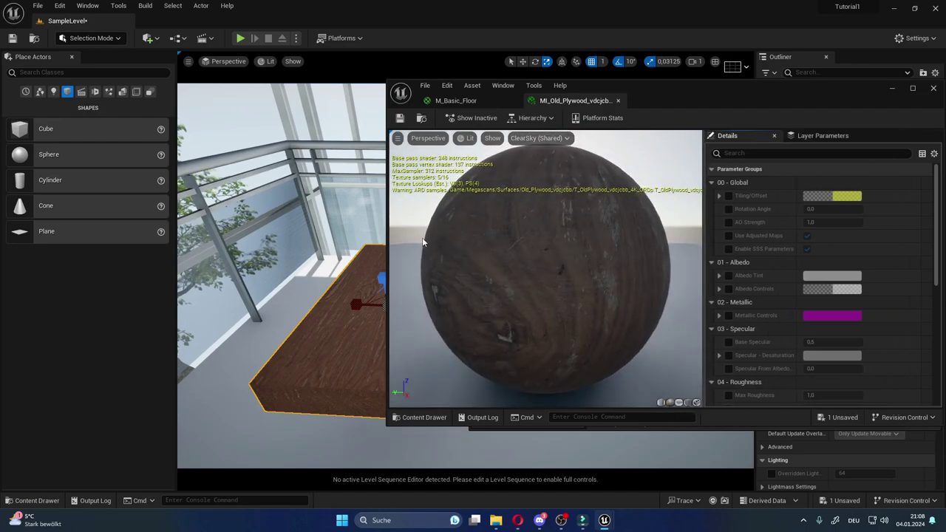
pyautogui.moveTo(347, 240); pyautogui.dragTo(347, 241, button='right')
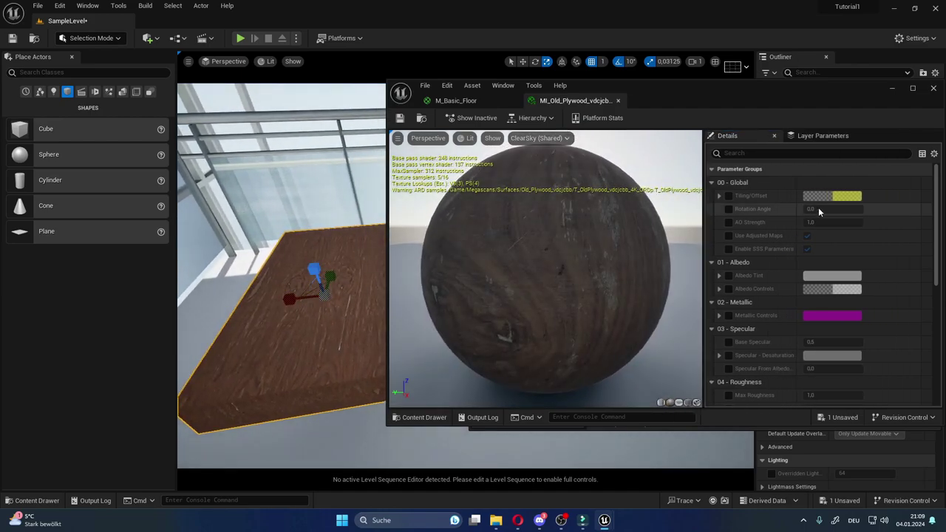
# Enable the Tiling/Offset override and set Tiling X and Y to 2.0.
pyautogui.click(729, 196)
pyautogui.click(720, 196)
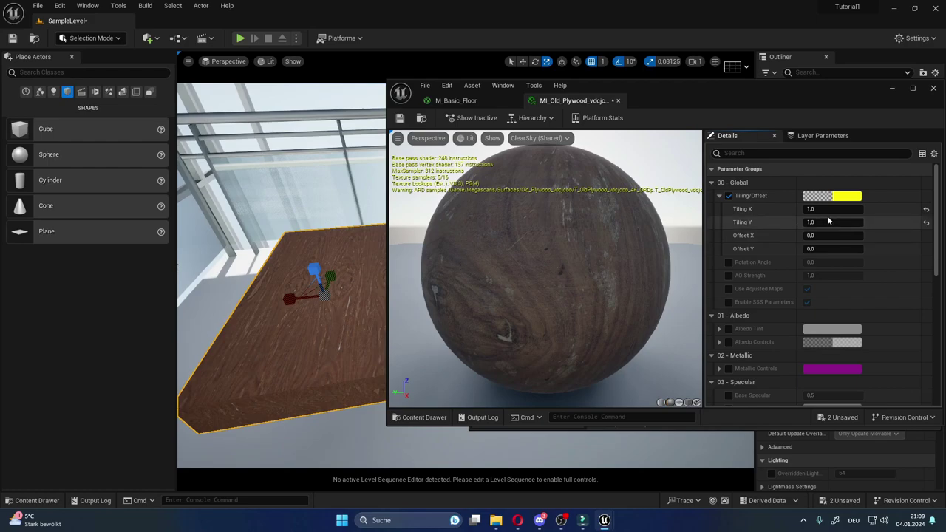
pyautogui.moveTo(832, 208)
pyautogui.mouseDown()
pyautogui.moveTo(843, 208)
pyautogui.moveTo(831, 208)
pyautogui.mouseUp()
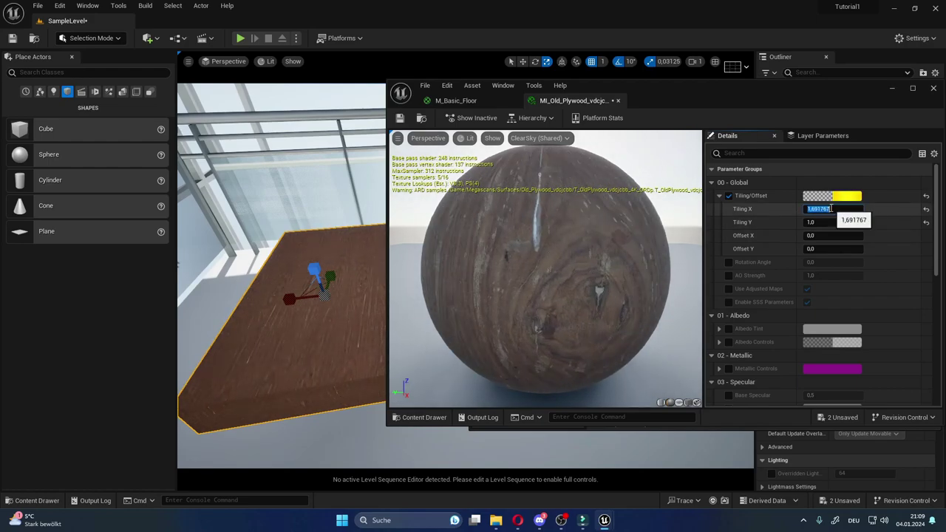
pyautogui.press('Tab')
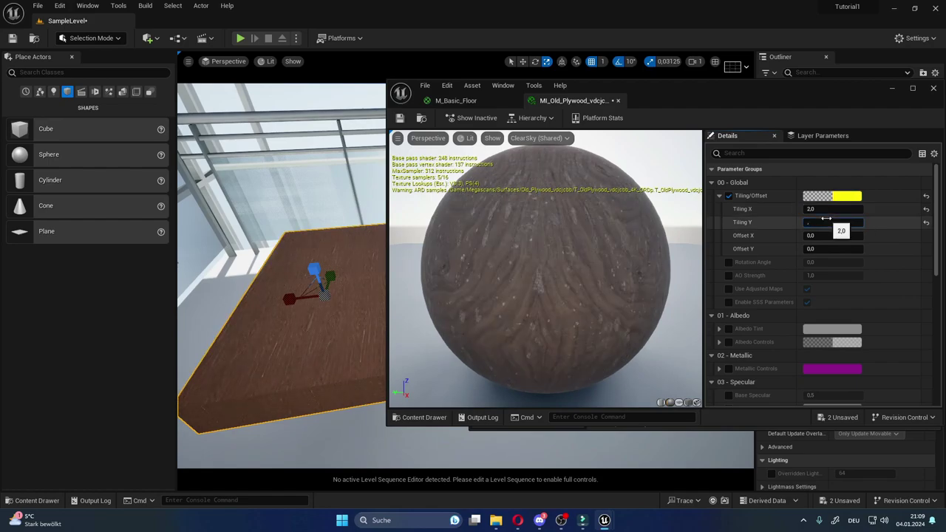
pyautogui.write('2')
pyautogui.press('Return')
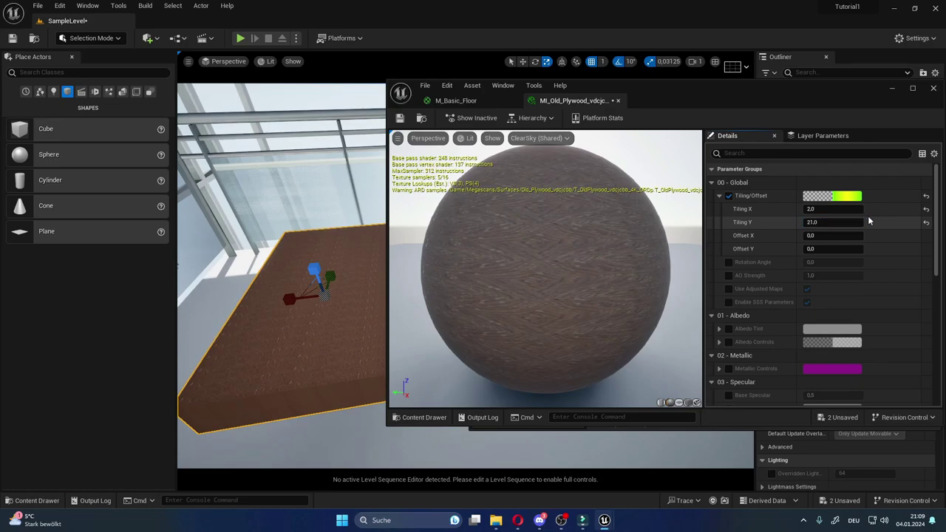
pyautogui.press('Return')
pyautogui.write('2')
pyautogui.press('Return')
pyautogui.moveTo(318, 333)
pyautogui.mouseDown(button='right')
pyautogui.moveTo(281, 318)
pyautogui.moveTo(357, 139)
pyautogui.moveTo(348, 155)
pyautogui.mouseUp(button='right')
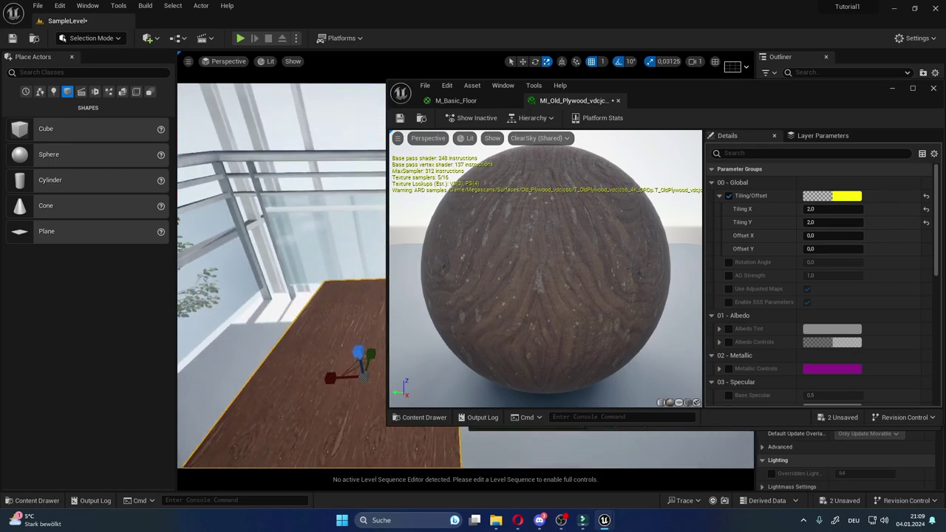
pyautogui.hotkey('ctrl', 'b')
# Close the material editor and apply StarterContent M_Wood_Walnut to the tabletop.
pyautogui.moveTo(857, 82); pyautogui.dragTo(791, 364)
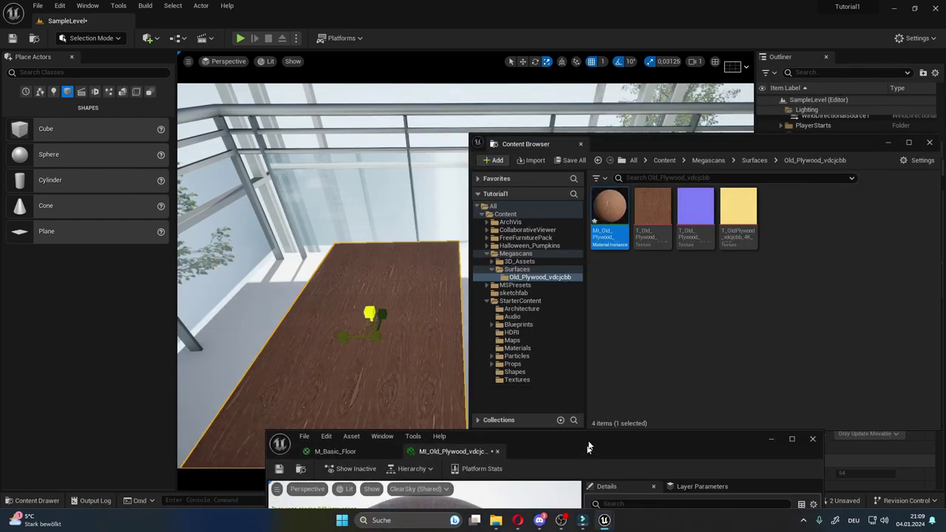
pyautogui.click(826, 356)
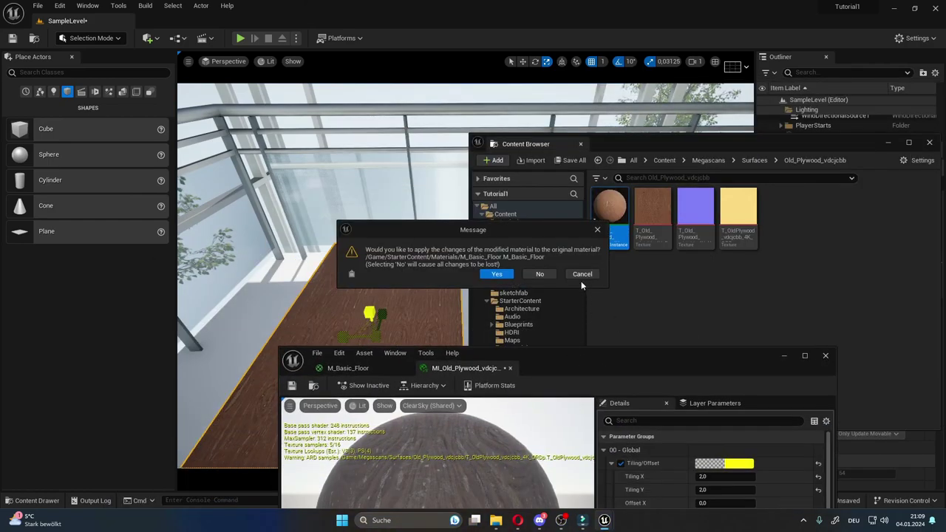
pyautogui.press('Escape')
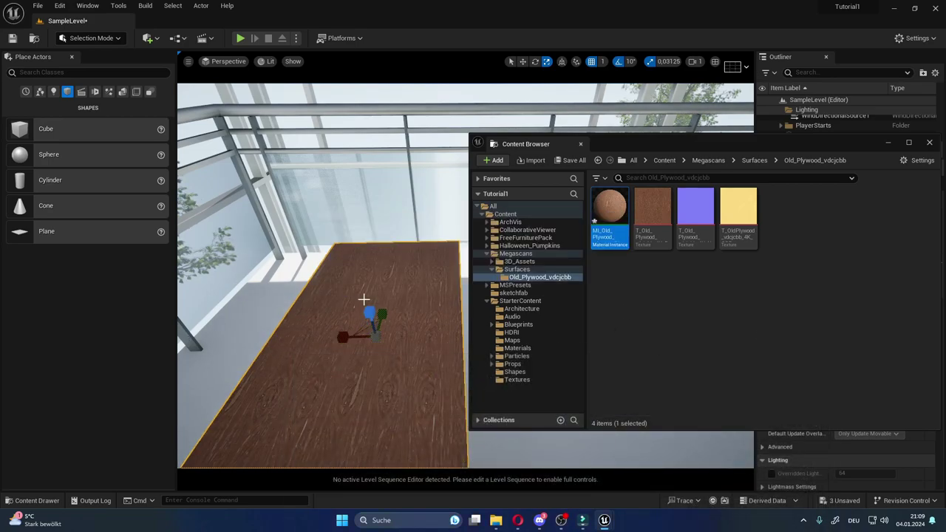
pyautogui.click(517, 348)
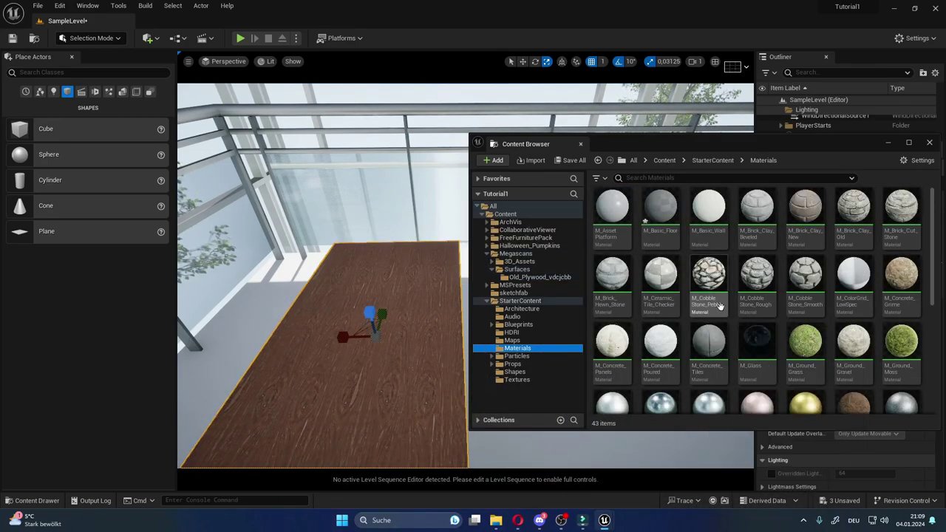
pyautogui.scroll(-5, 721, 360)
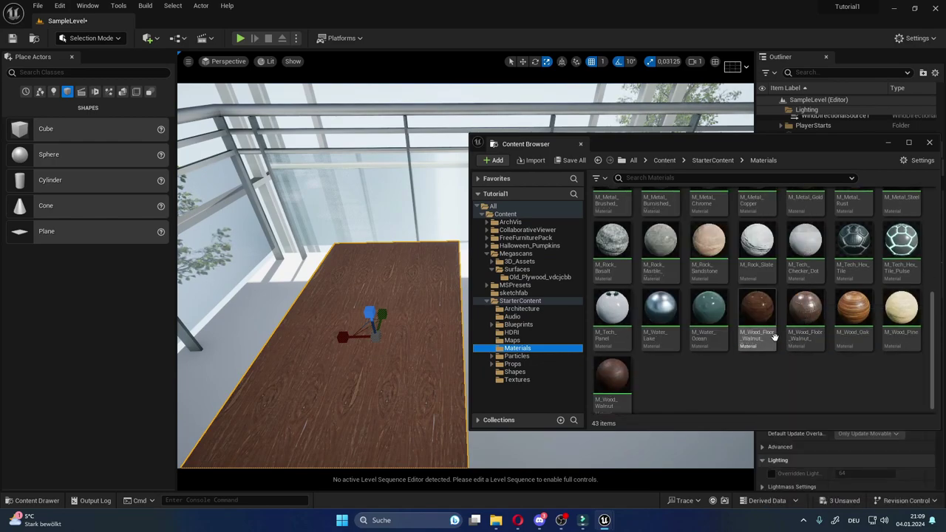
pyautogui.moveTo(854, 311); pyautogui.dragTo(444, 340)
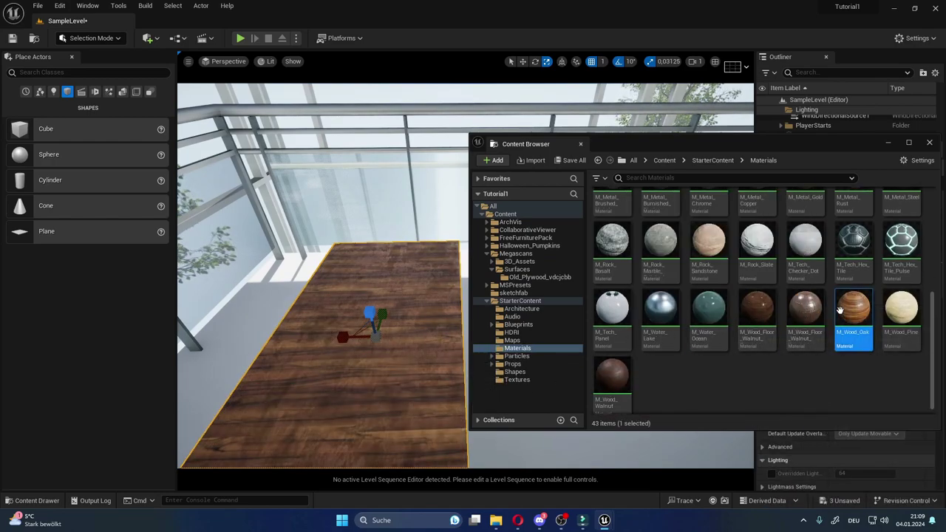
pyautogui.press('e')
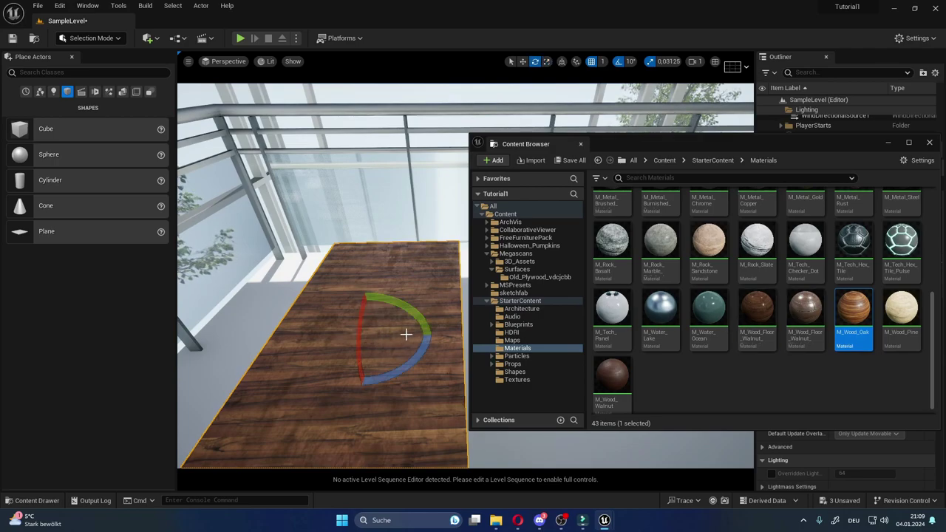
pyautogui.moveTo(605, 383); pyautogui.dragTo(386, 387)
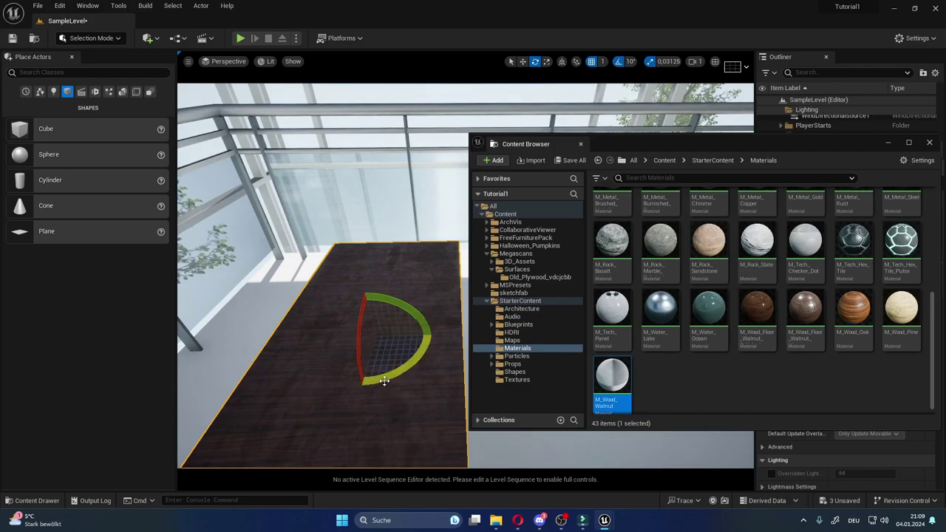
pyautogui.press('w')
# Enlarge the walnut tabletop and pull the view back from the table.
pyautogui.moveTo(348, 333); pyautogui.dragTo(278, 326, button='middle')
pyautogui.moveTo(279, 327)
pyautogui.mouseDown(button='right')
pyautogui.moveTo(310, 318)
pyautogui.moveTo(318, 326)
pyautogui.mouseUp(button='right')
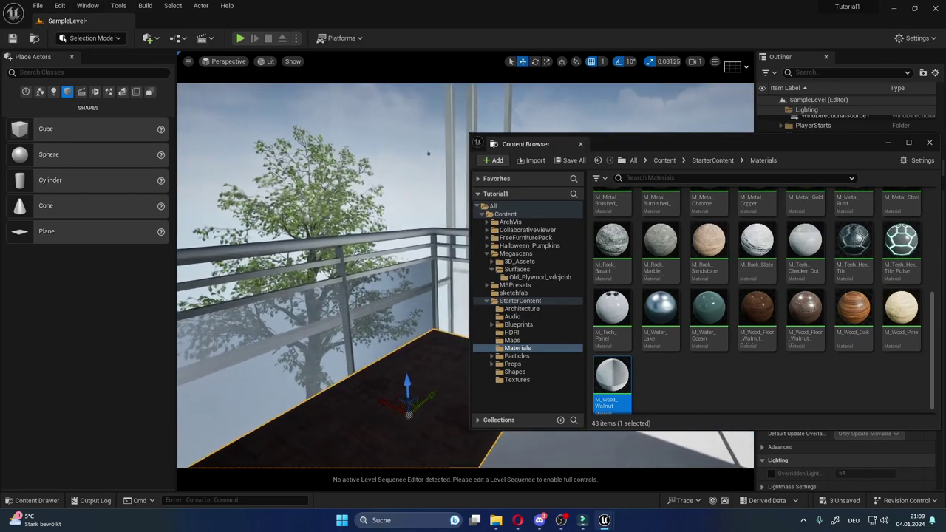
pyautogui.moveTo(393, 338); pyautogui.dragTo(392, 338, button='right')
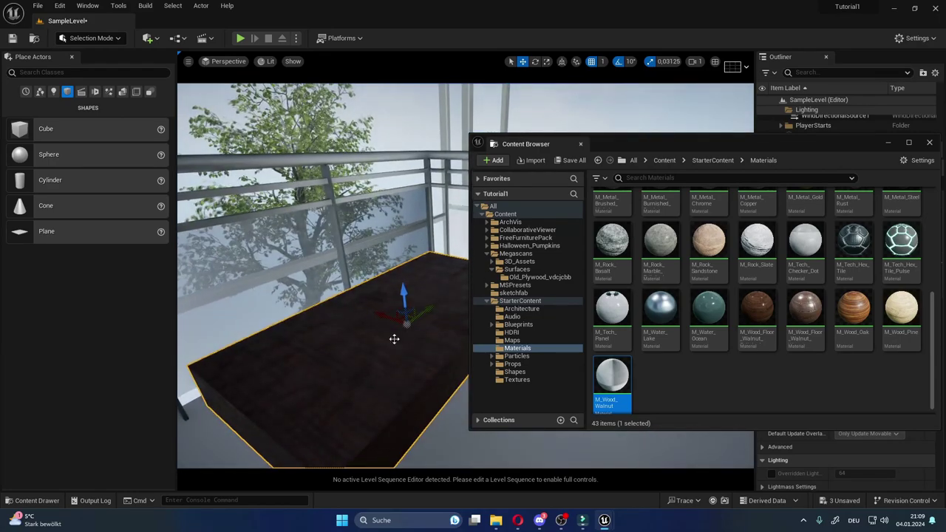
pyautogui.press('e')
pyautogui.press('r')
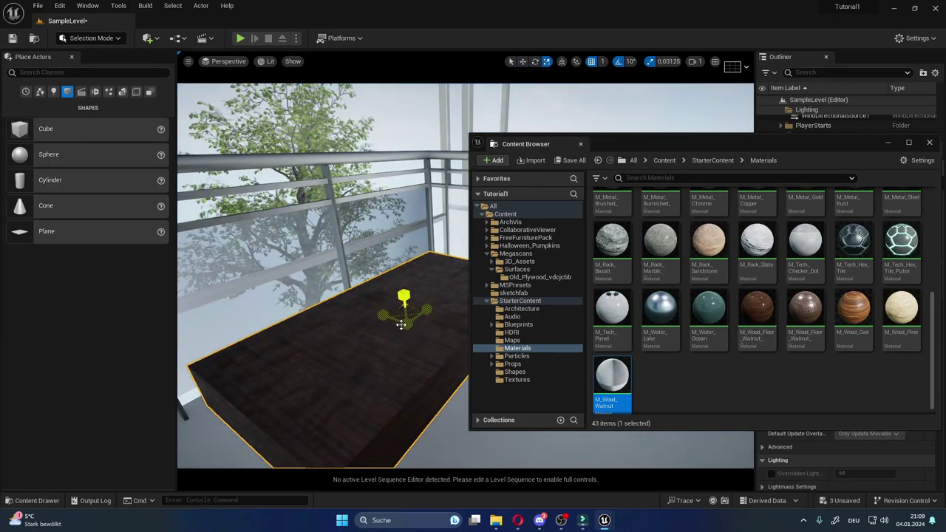
pyautogui.moveTo(406, 322); pyautogui.dragTo(392, 319)
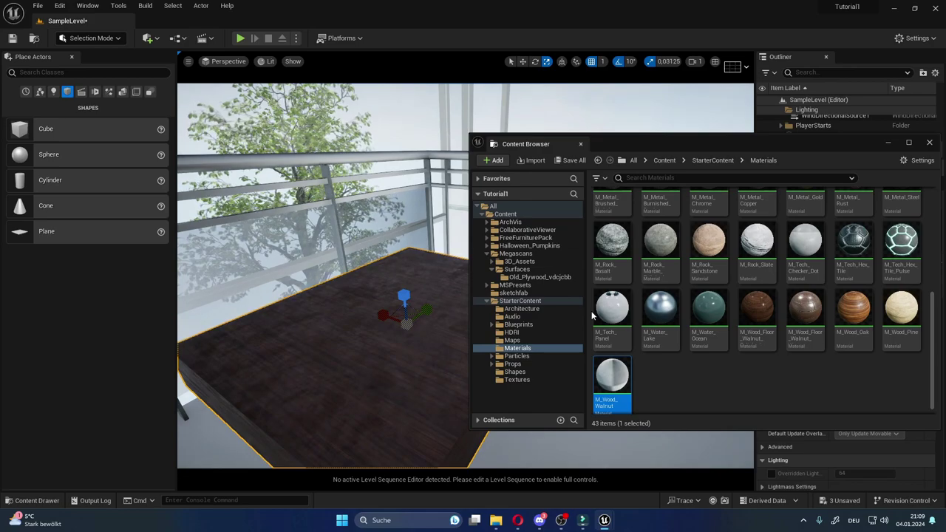
pyautogui.moveTo(370, 313); pyautogui.dragTo(370, 348, button='right')
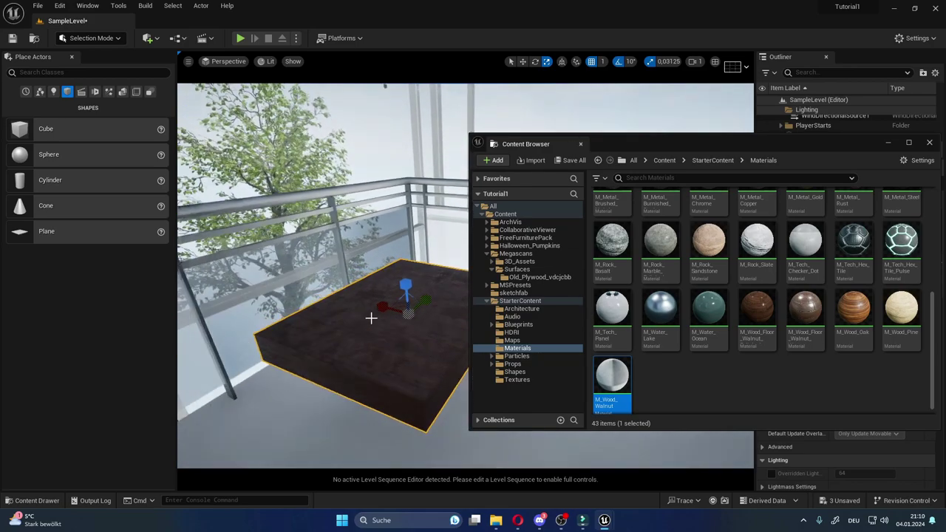
pyautogui.click(514, 317)
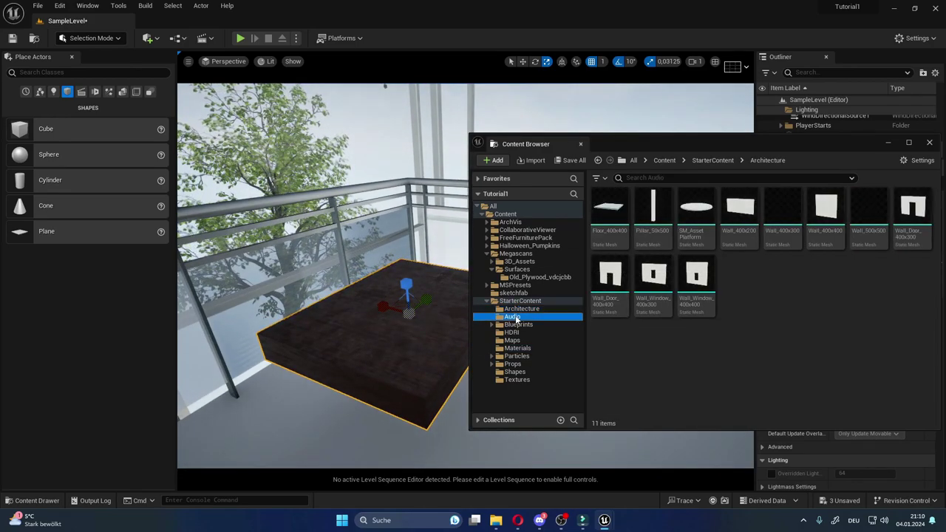
# Place S_Candle_Holder from Megascans 3D_Assets on the table and open MI_Candle_Holder.
pyautogui.click(520, 262)
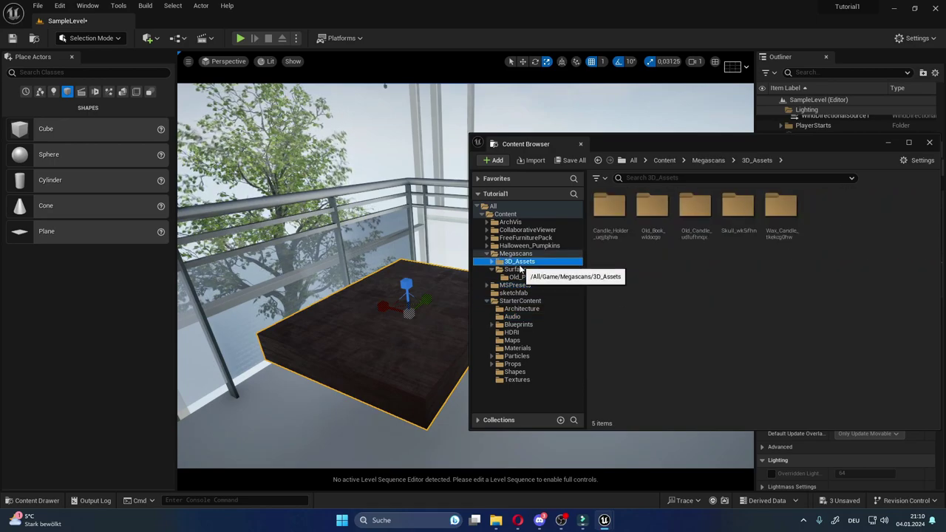
pyautogui.doubleClick(610, 211)
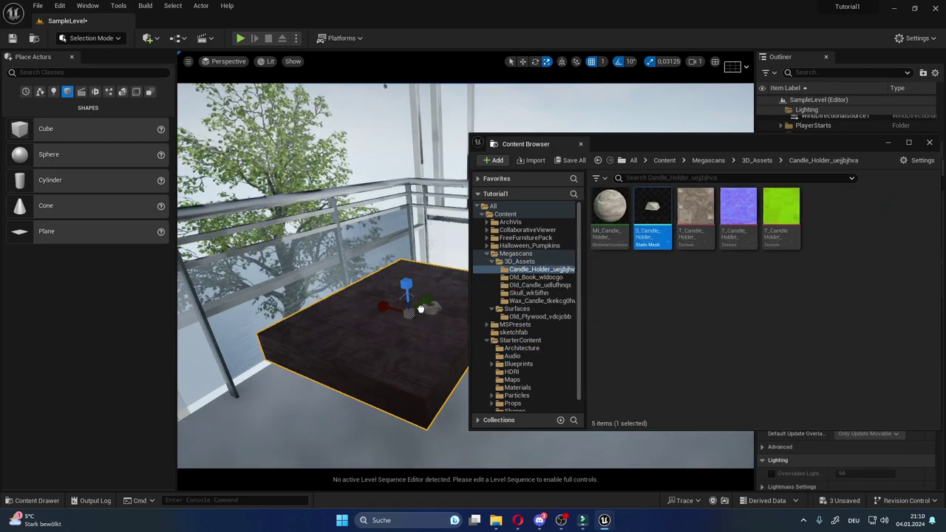
pyautogui.moveTo(647, 212); pyautogui.dragTo(349, 317)
pyautogui.moveTo(369, 284)
pyautogui.mouseDown(button='right')
pyautogui.moveTo(392, 311)
pyautogui.moveTo(383, 305)
pyautogui.mouseUp(button='right')
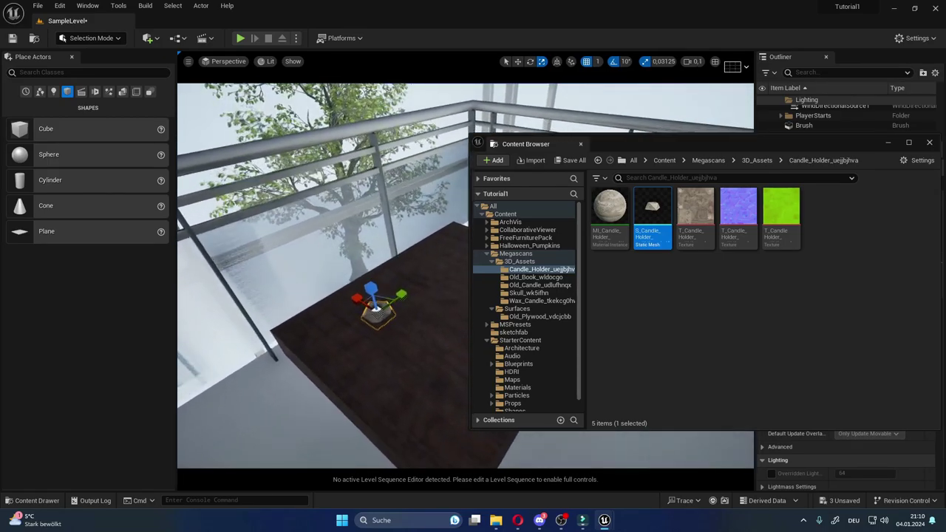
pyautogui.moveTo(383, 305); pyautogui.dragTo(350, 313, button='right')
pyautogui.press('w')
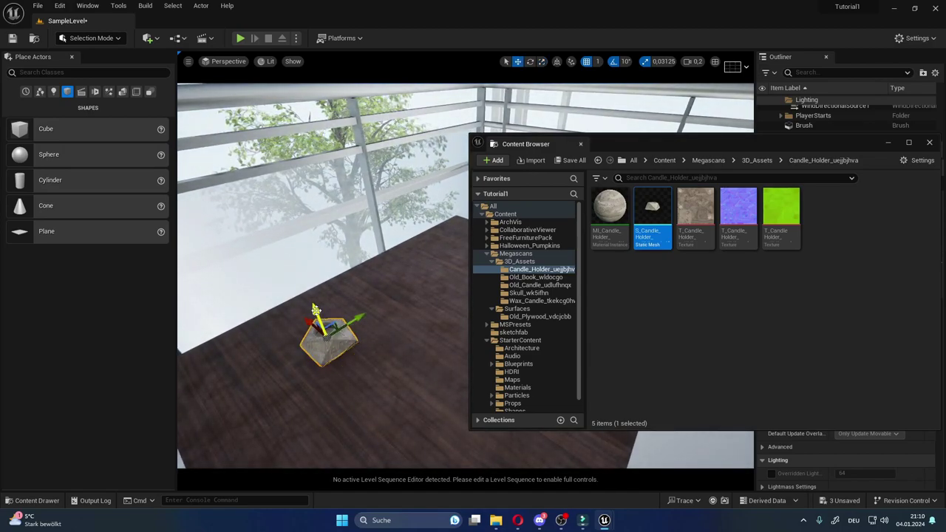
pyautogui.doubleClick(610, 211)
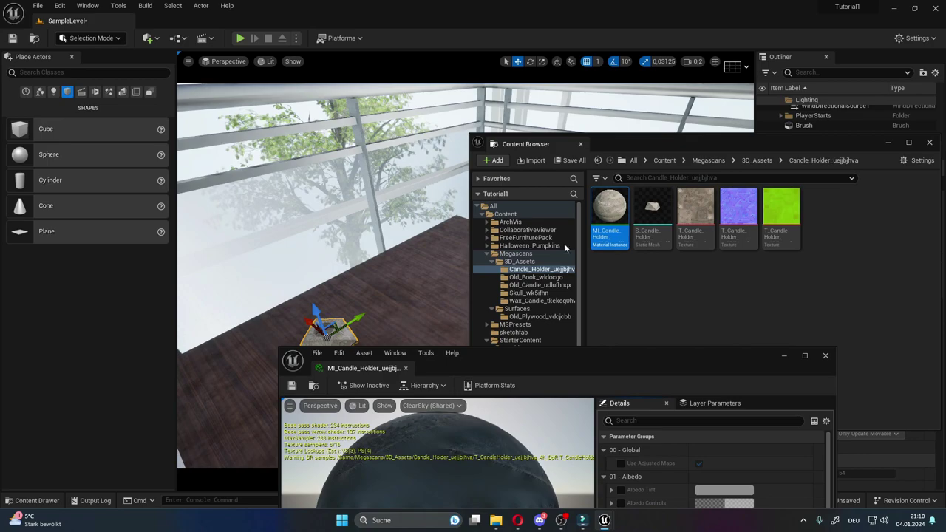
# Pick a lighter Albedo Tint for MI_Candle_Holder, save it, and minimize the editor.
pyautogui.moveTo(581, 372); pyautogui.dragTo(675, 112)
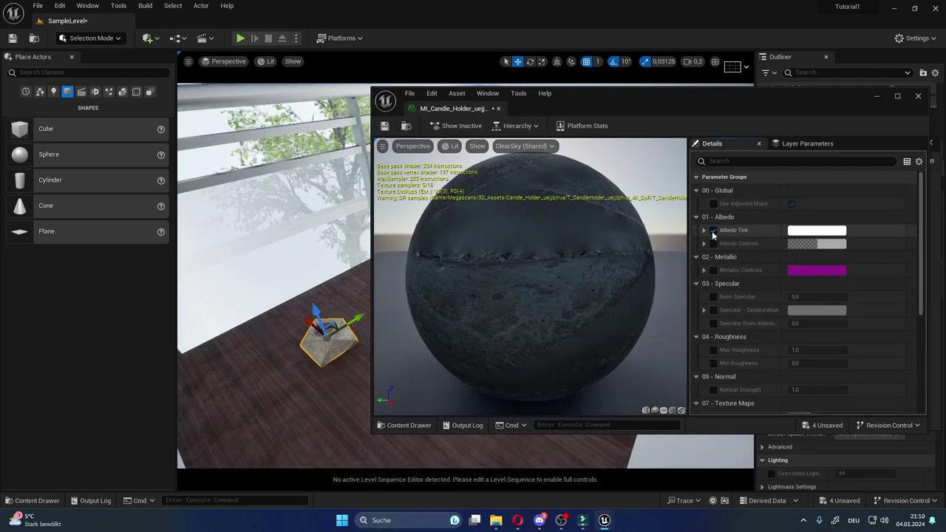
pyautogui.click(817, 230)
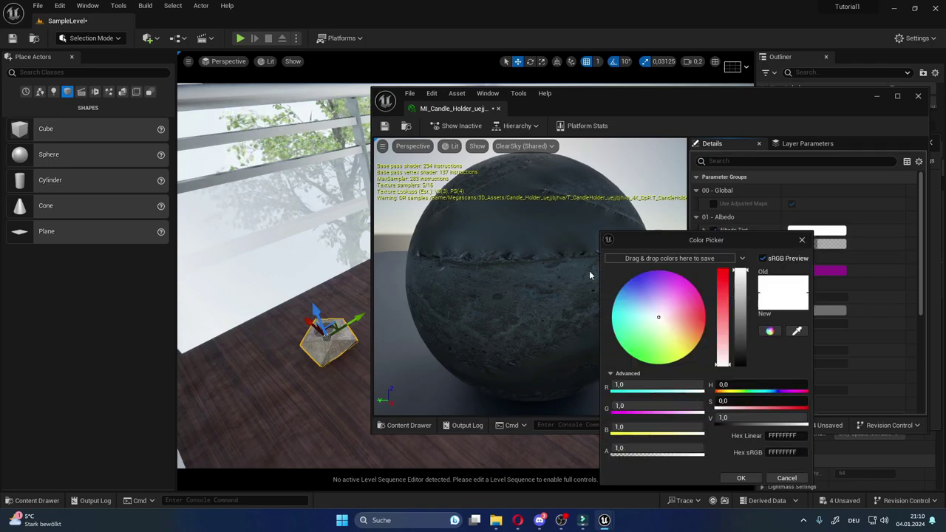
pyautogui.moveTo(664, 327); pyautogui.dragTo(656, 310)
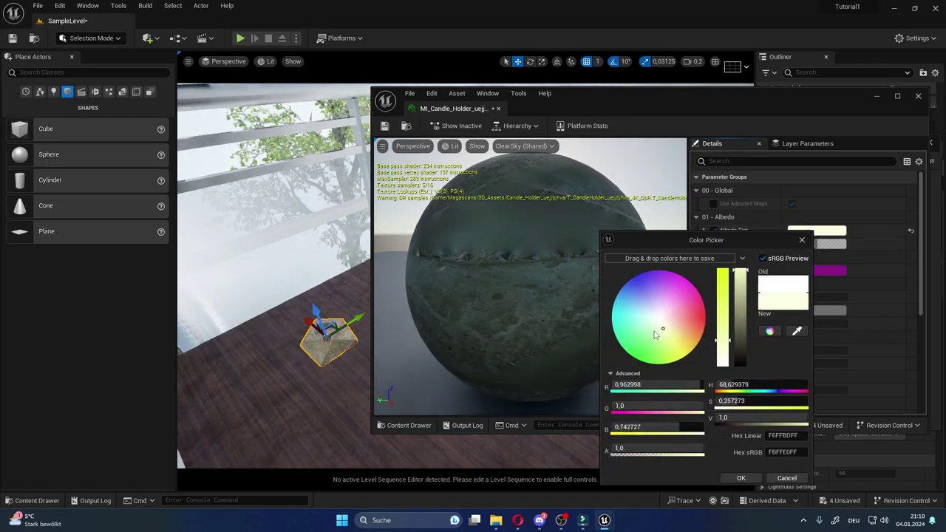
pyautogui.click(804, 241)
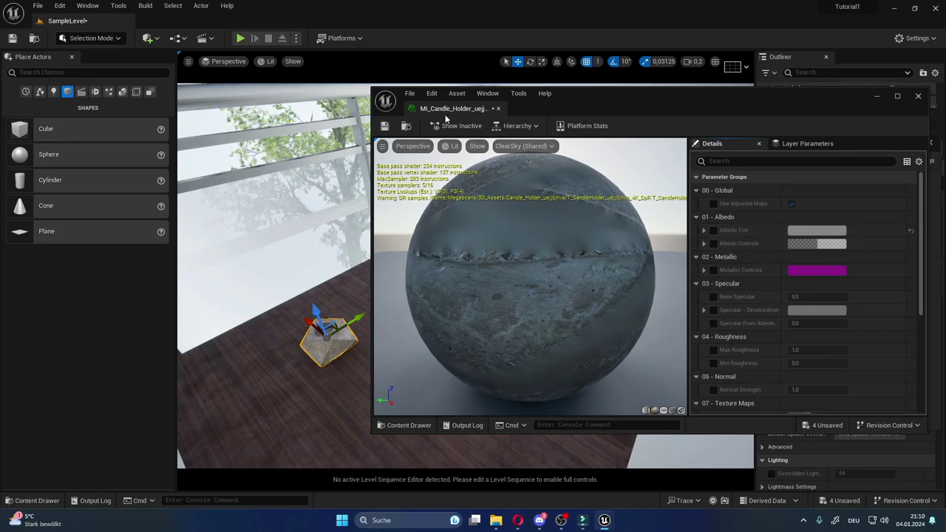
pyautogui.click(386, 126)
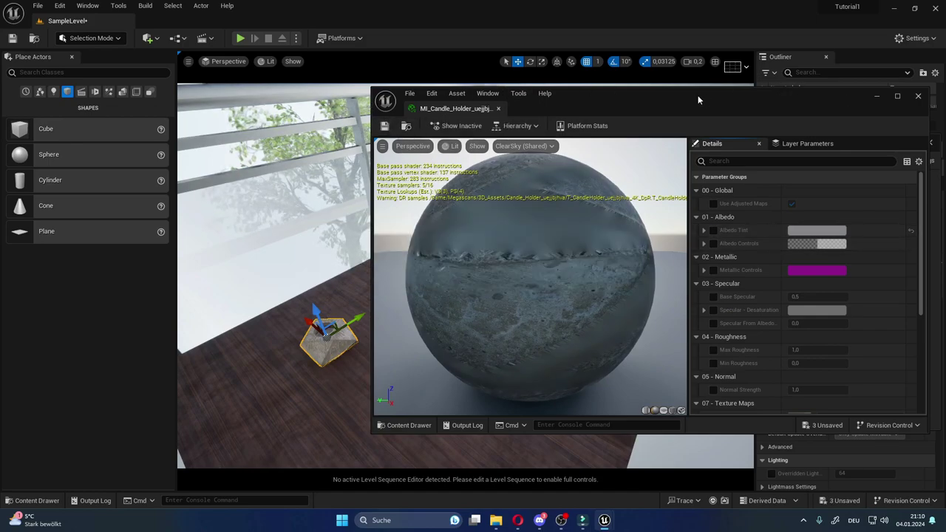
pyautogui.moveTo(670, 92); pyautogui.dragTo(654, 85)
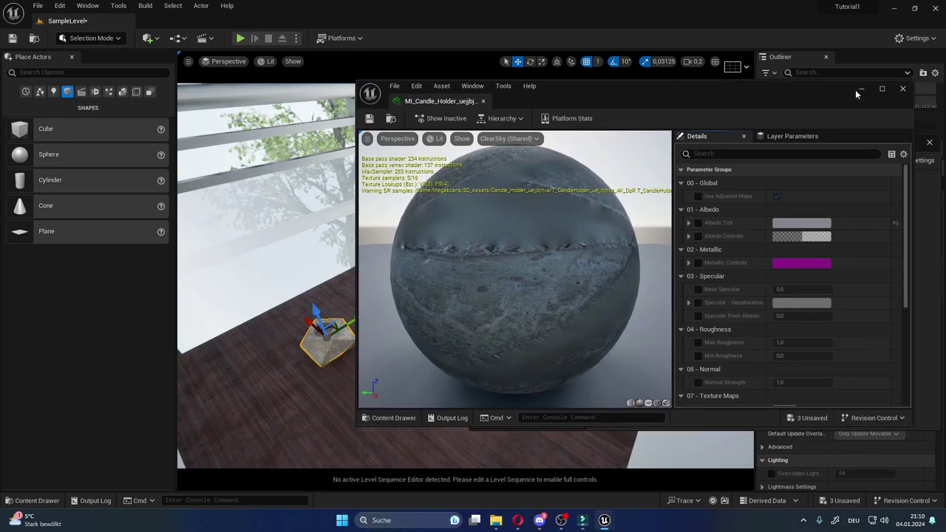
pyautogui.click(859, 89)
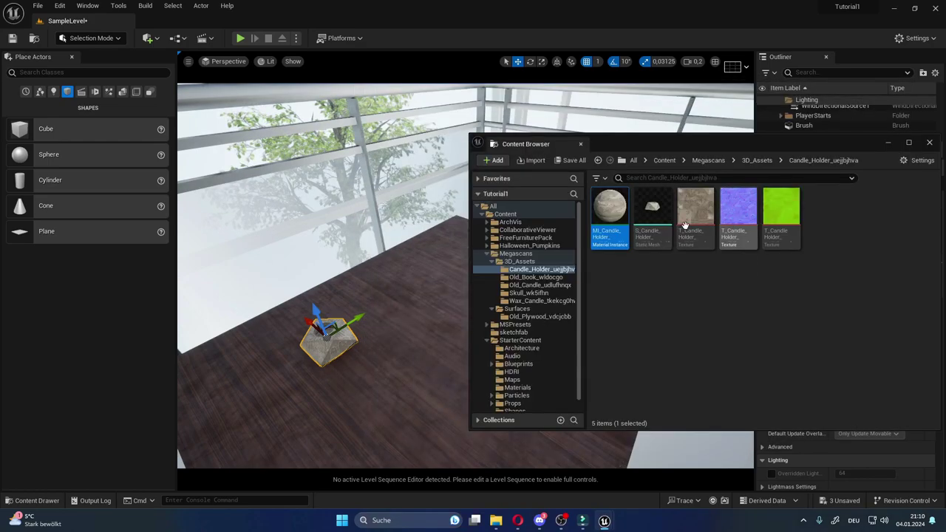
# Place the Megascans old book and rotate it flat, turned -30 degrees.
pyautogui.click(543, 278)
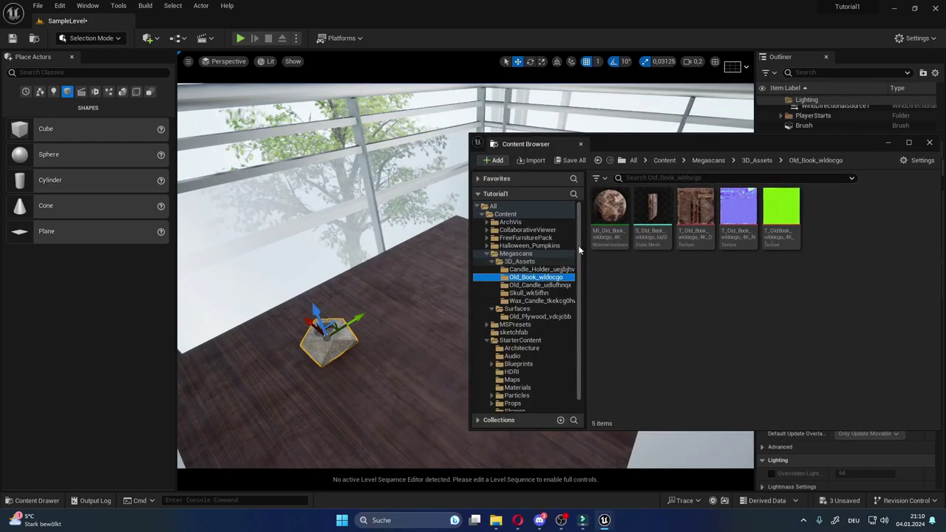
pyautogui.moveTo(659, 207); pyautogui.dragTo(444, 318)
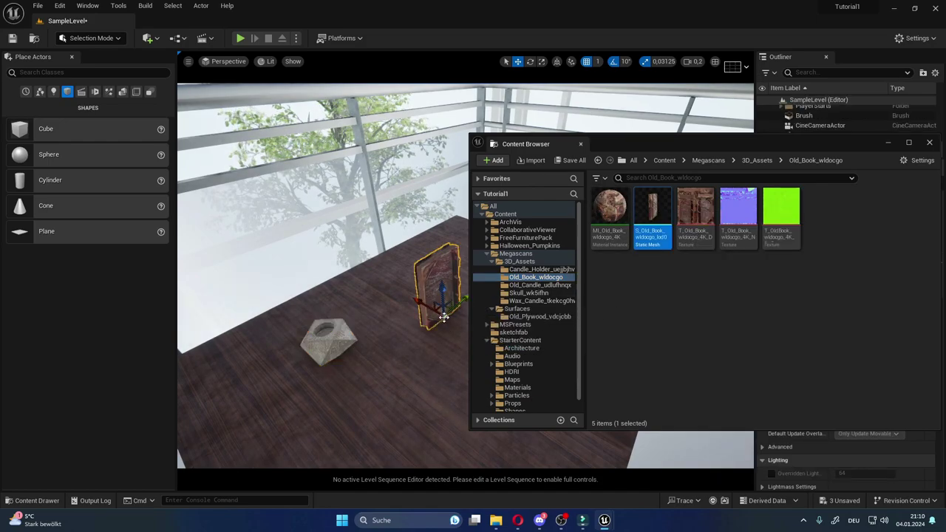
pyautogui.moveTo(443, 284)
pyautogui.mouseDown()
pyautogui.moveTo(458, 369)
pyautogui.moveTo(441, 267)
pyautogui.mouseUp()
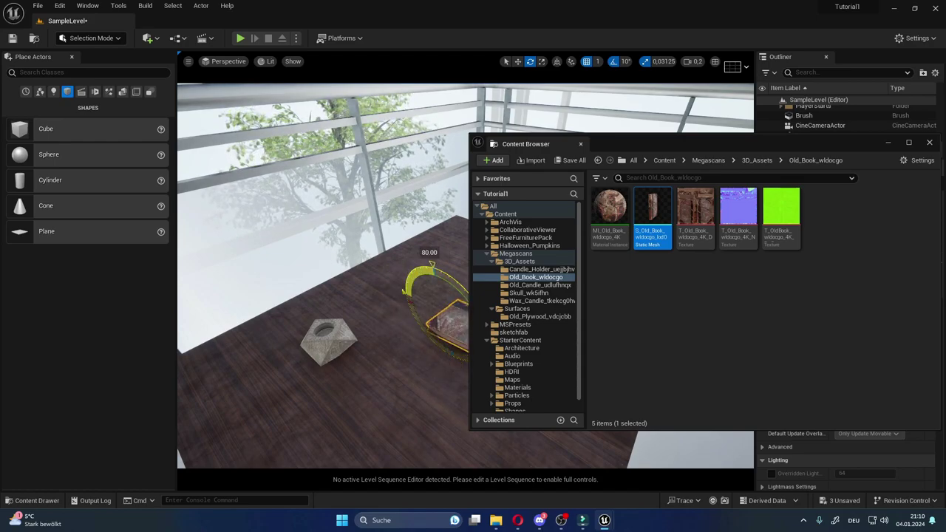
pyautogui.moveTo(441, 266); pyautogui.dragTo(484, 364)
pyautogui.moveTo(325, 296); pyautogui.dragTo(399, 373, button='right')
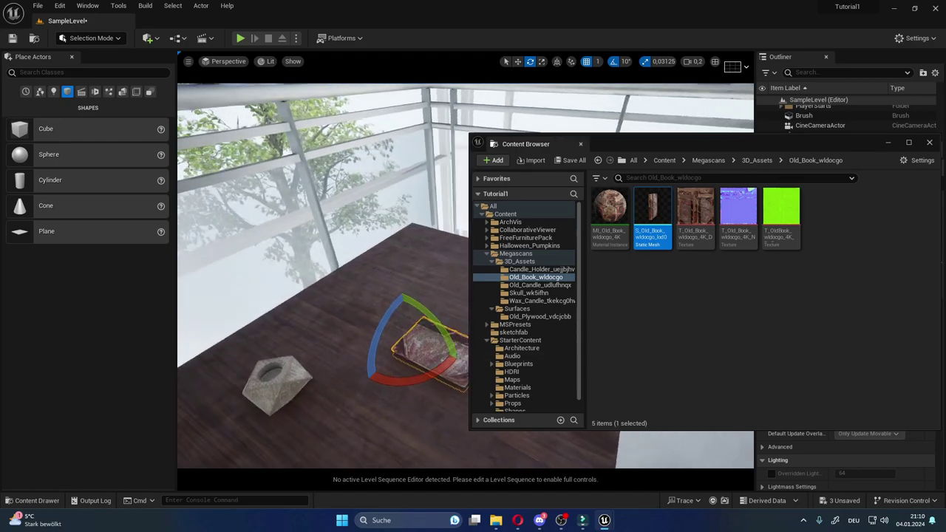
pyautogui.moveTo(401, 375)
pyautogui.mouseDown()
pyautogui.moveTo(414, 381)
pyautogui.moveTo(400, 388)
pyautogui.mouseUp()
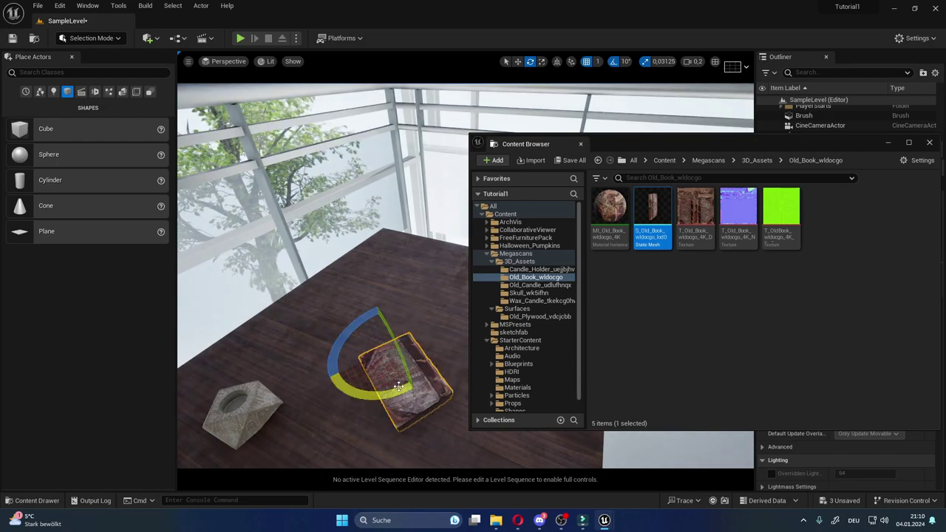
# Slide the book beside the candle holder and place the old candle on the table.
pyautogui.press('w')
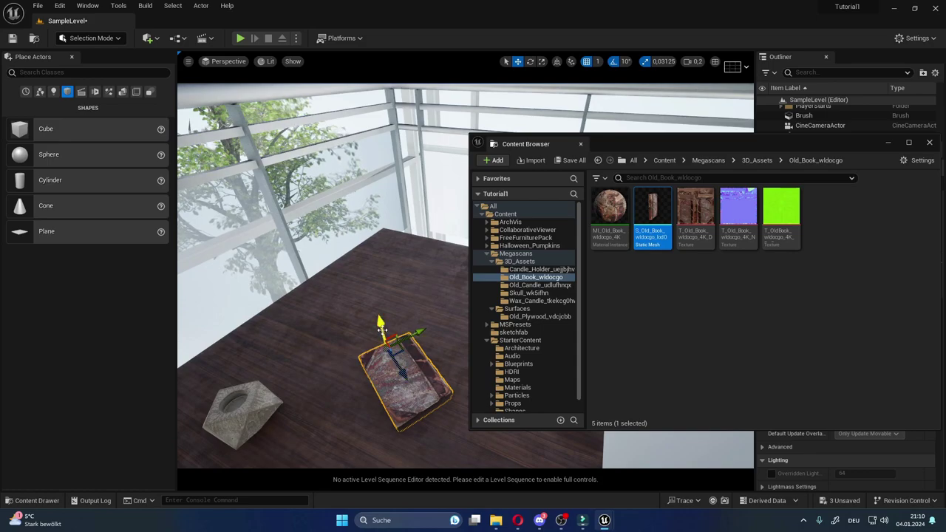
pyautogui.moveTo(382, 327); pyautogui.dragTo(379, 319)
pyautogui.moveTo(405, 349); pyautogui.dragTo(341, 353)
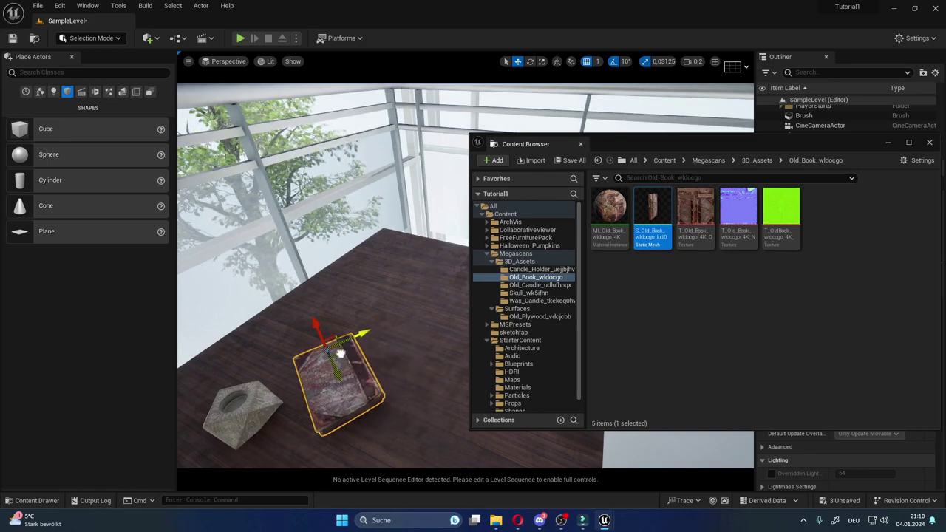
pyautogui.click(538, 286)
pyautogui.moveTo(652, 215); pyautogui.dragTo(362, 311)
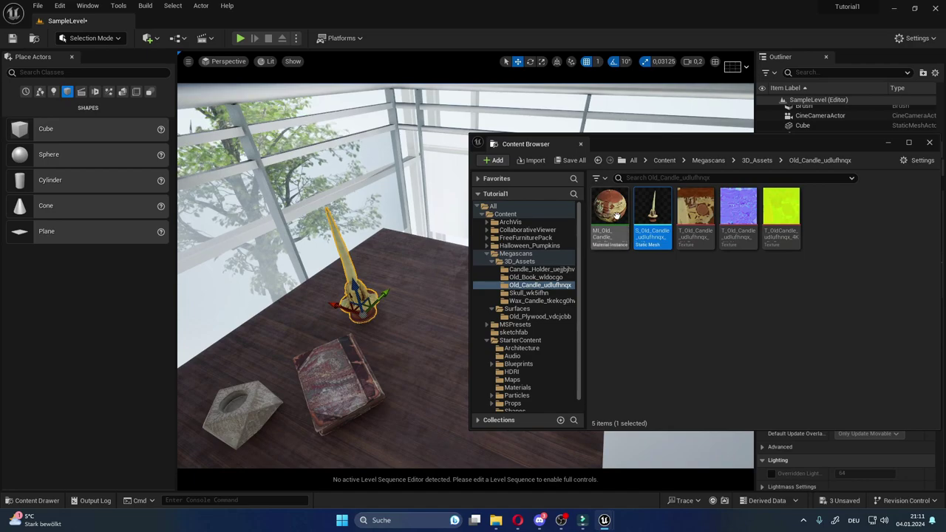
# Place the Megascans skull on the table, rotate it, and shrink it to a fraction of its size.
pyautogui.click(529, 294)
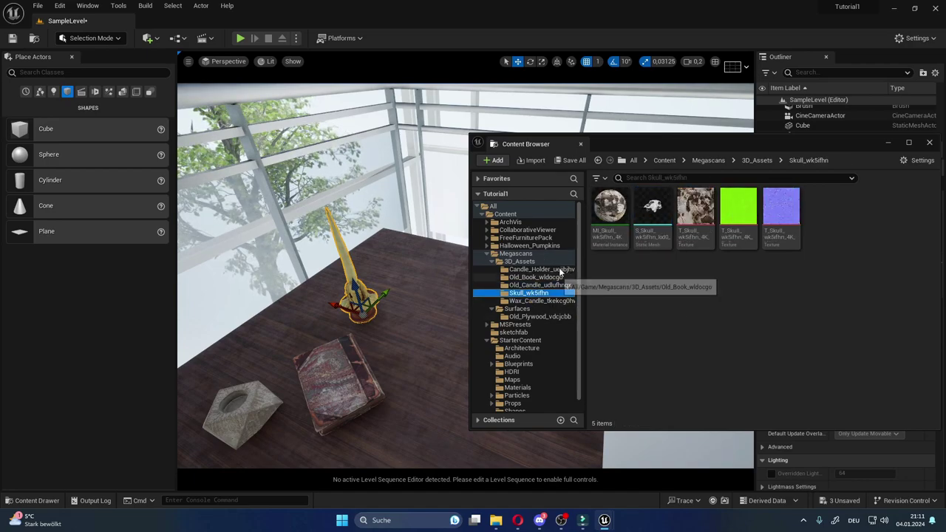
pyautogui.moveTo(652, 214)
pyautogui.mouseDown()
pyautogui.moveTo(388, 356)
pyautogui.moveTo(385, 347)
pyautogui.mouseUp()
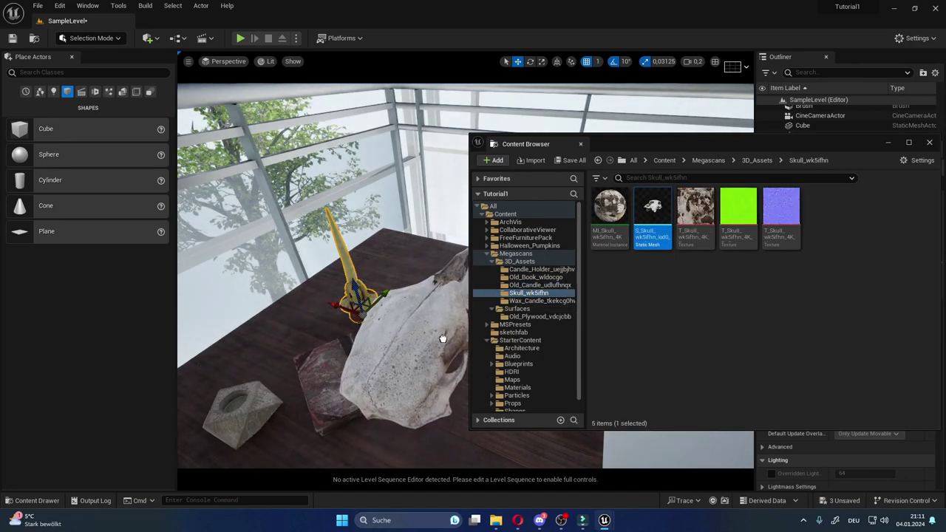
pyautogui.press('e')
pyautogui.moveTo(382, 341); pyautogui.dragTo(399, 341, button='right')
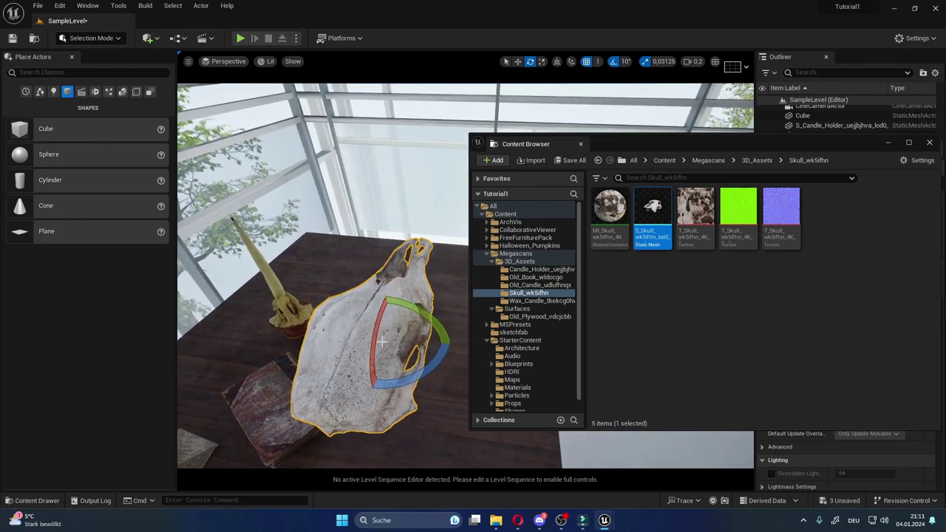
pyautogui.press('r')
pyautogui.moveTo(382, 340); pyautogui.dragTo(414, 303)
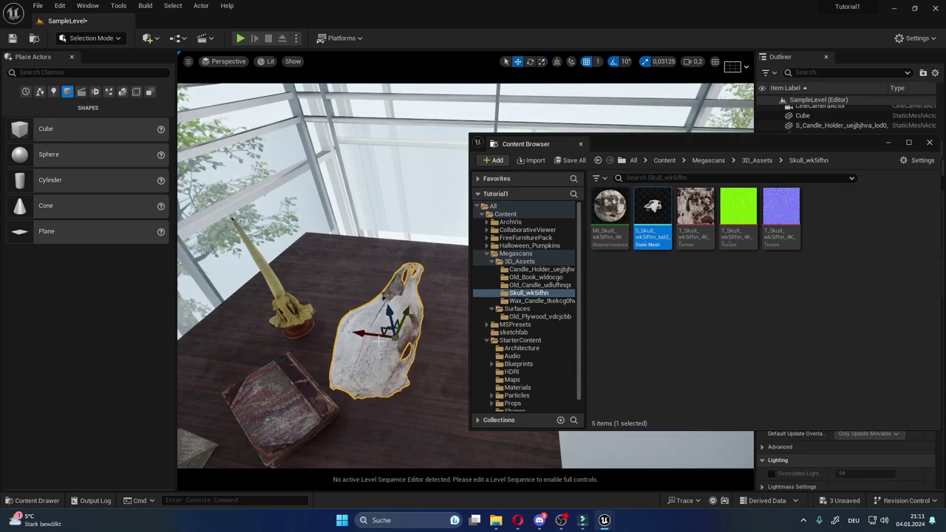
pyautogui.moveTo(380, 341); pyautogui.dragTo(356, 334)
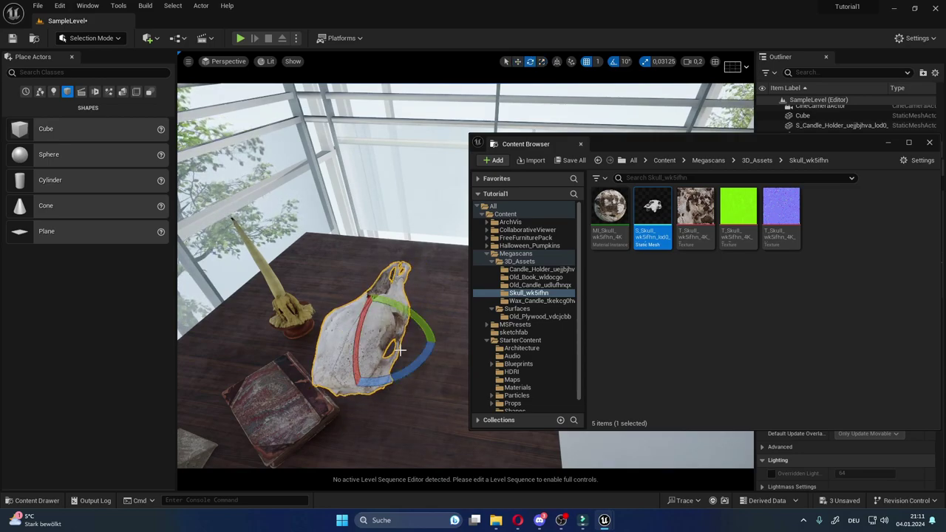
pyautogui.moveTo(376, 326); pyautogui.dragTo(362, 336)
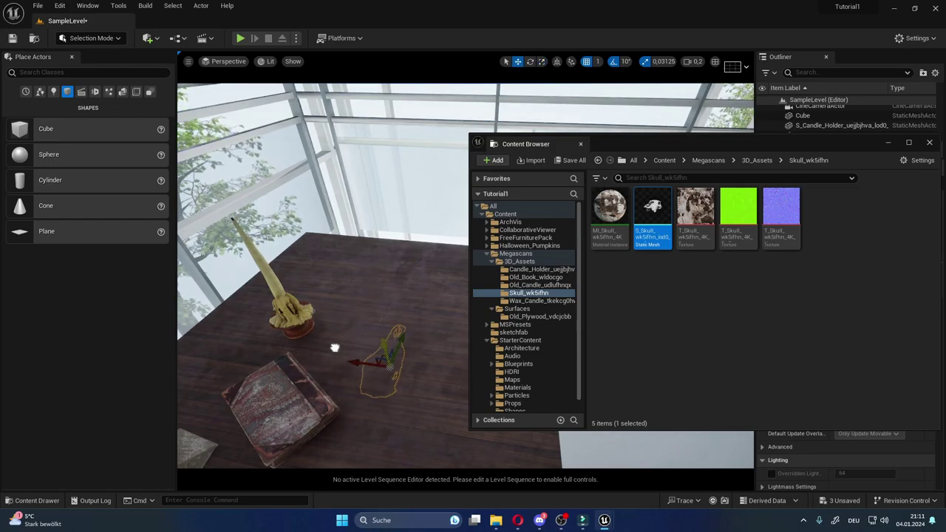
# Close in on the skull and rotate it about 20 degrees.
pyautogui.moveTo(300, 296); pyautogui.dragTo(301, 244, button='right')
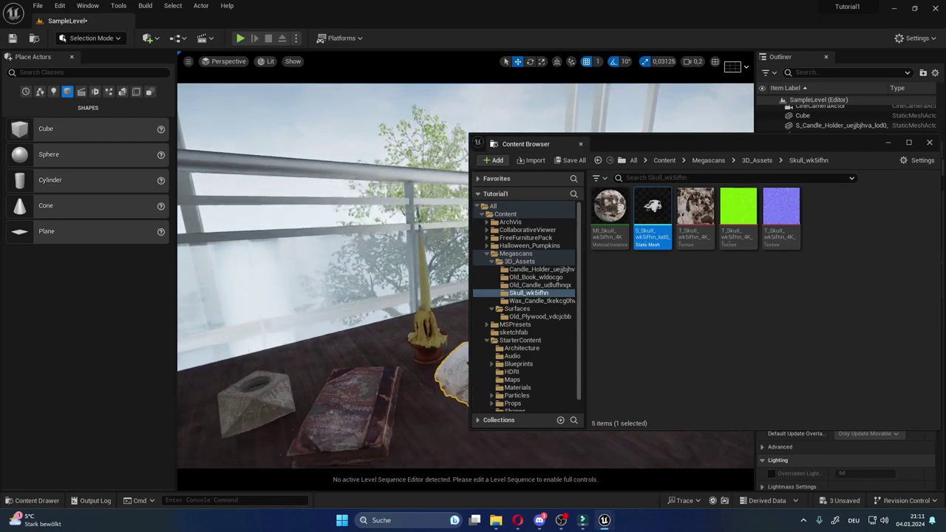
pyautogui.moveTo(364, 327); pyautogui.dragTo(364, 326, button='right')
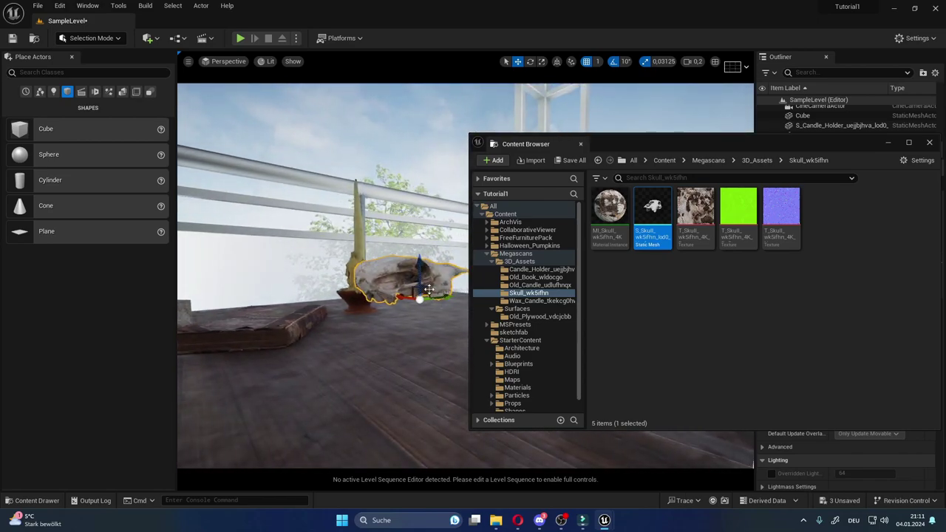
pyautogui.moveTo(429, 289); pyautogui.dragTo(579, 90, button='right')
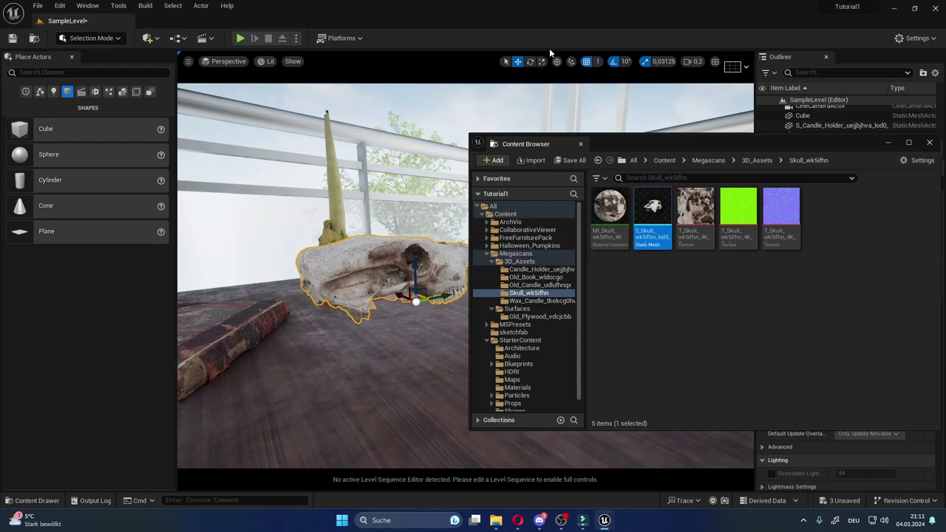
pyautogui.moveTo(381, 289); pyautogui.dragTo(381, 288, button='right')
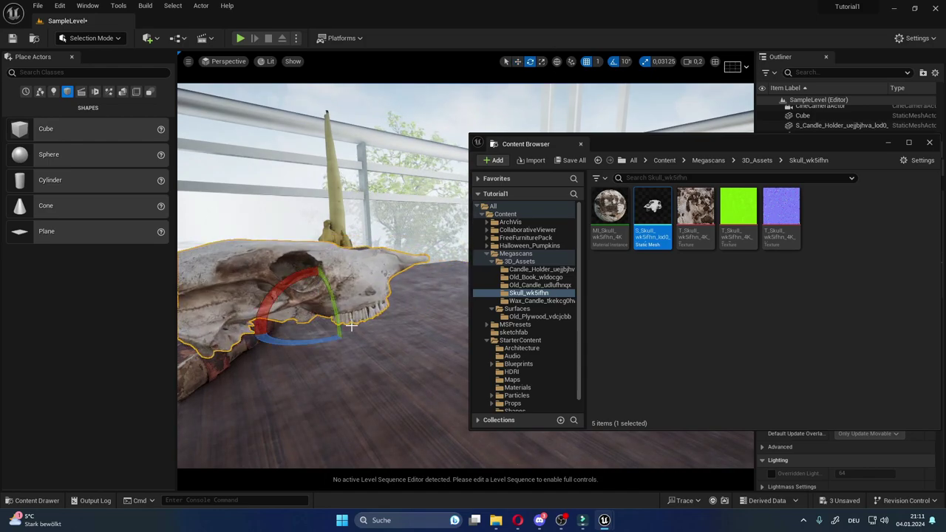
pyautogui.moveTo(320, 341); pyautogui.dragTo(331, 372, button='right')
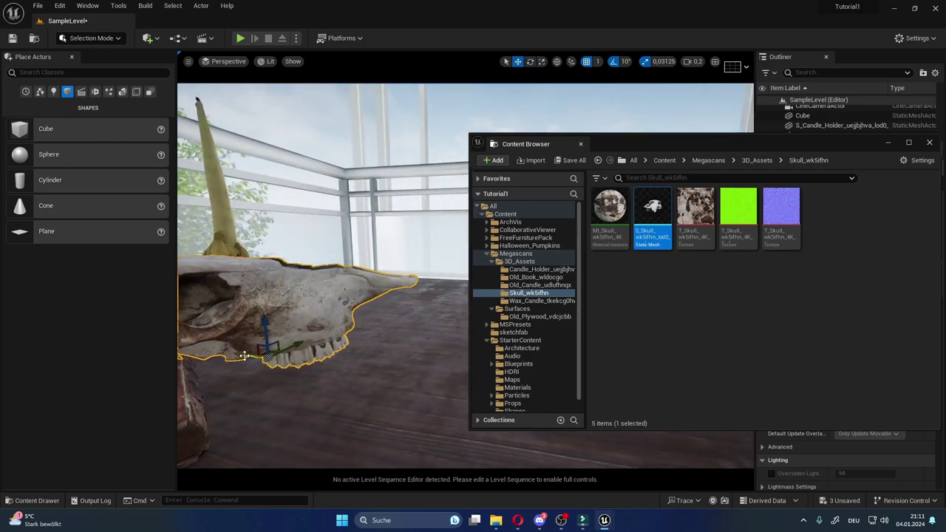
pyautogui.moveTo(441, 358); pyautogui.dragTo(441, 358, button='right')
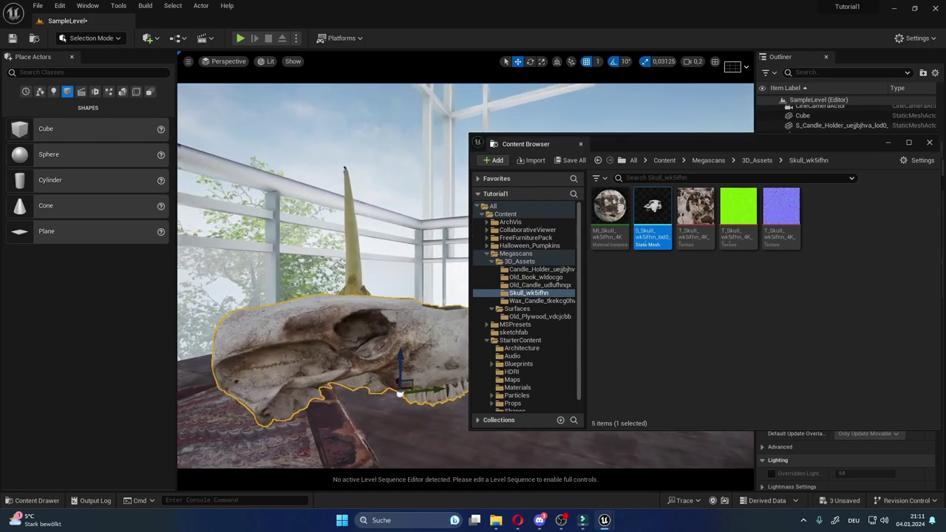
pyautogui.moveTo(338, 335); pyautogui.dragTo(328, 334, button='right')
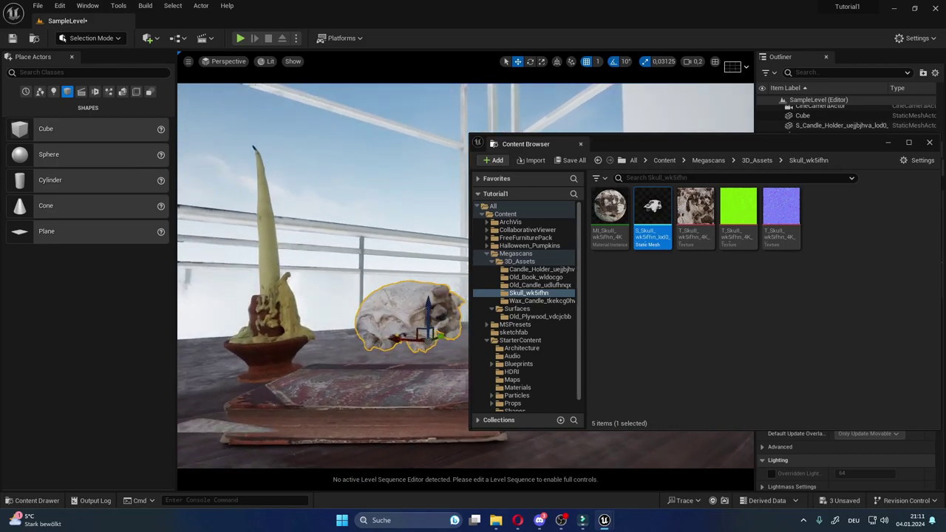
pyautogui.press('e')
pyautogui.moveTo(301, 314)
pyautogui.mouseDown()
pyautogui.moveTo(304, 302)
pyautogui.moveTo(298, 350)
pyautogui.mouseUp()
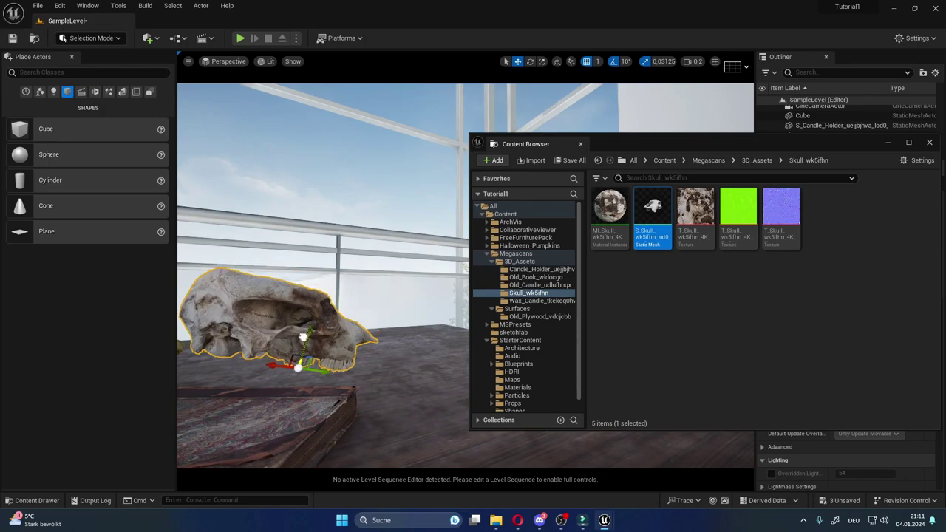
# Turn off rotation snap, fine-tune the skull's tilt, and settle it onto the book.
pyautogui.moveTo(296, 350)
pyautogui.mouseDown(button='right')
pyautogui.moveTo(385, 367)
pyautogui.moveTo(356, 366)
pyautogui.mouseUp(button='right')
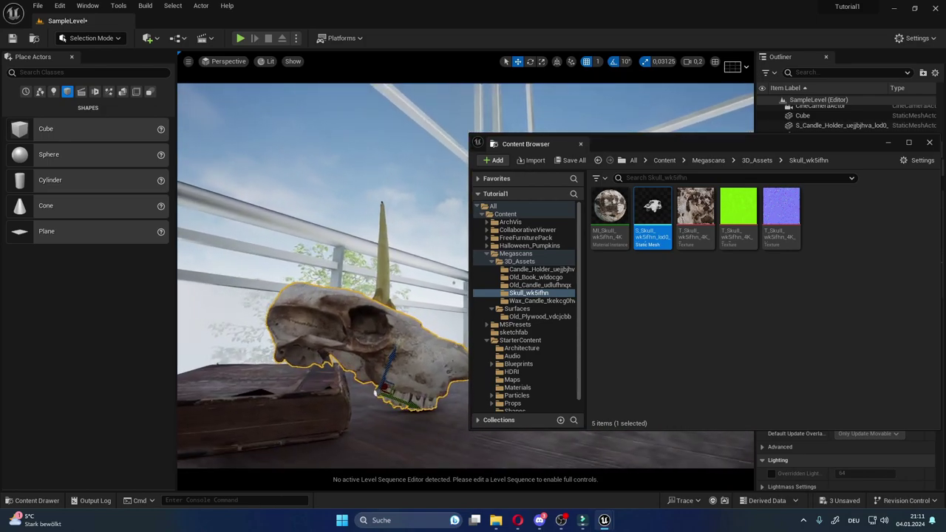
pyautogui.press('e')
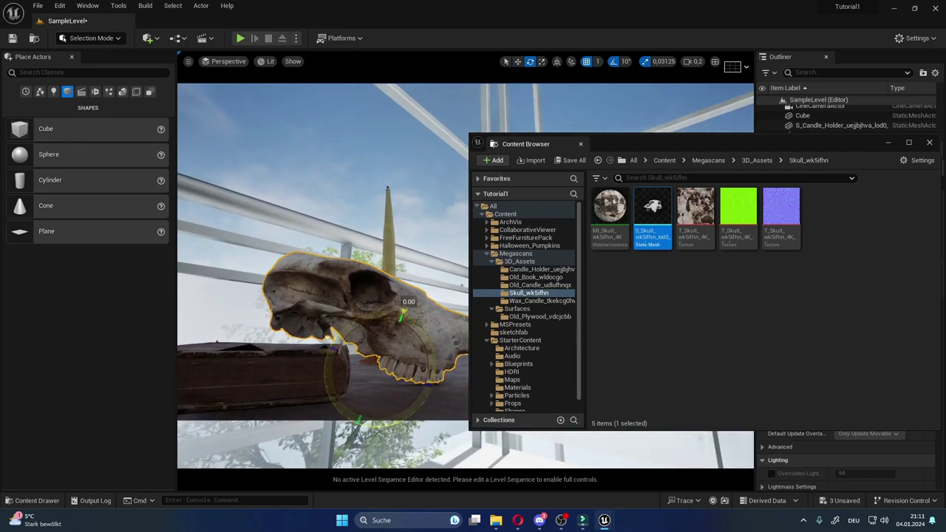
pyautogui.moveTo(401, 316); pyautogui.dragTo(402, 316)
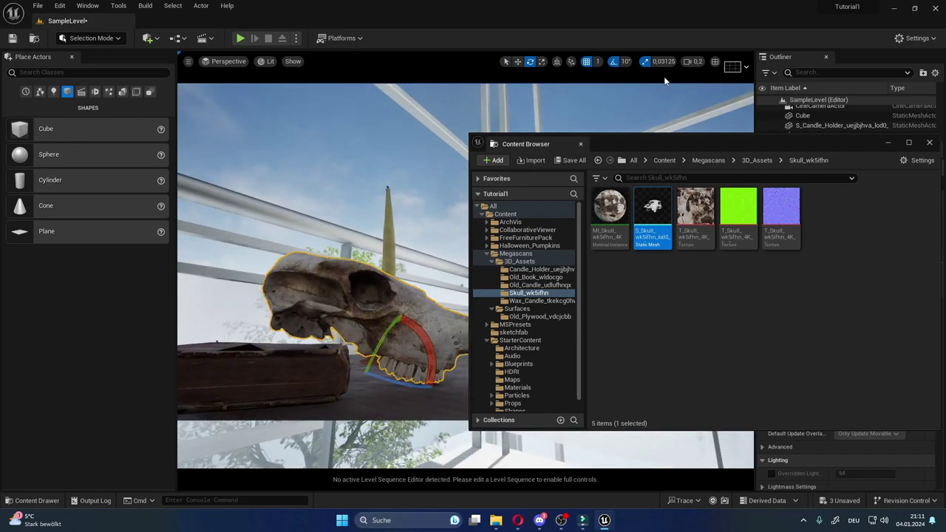
pyautogui.click(614, 61)
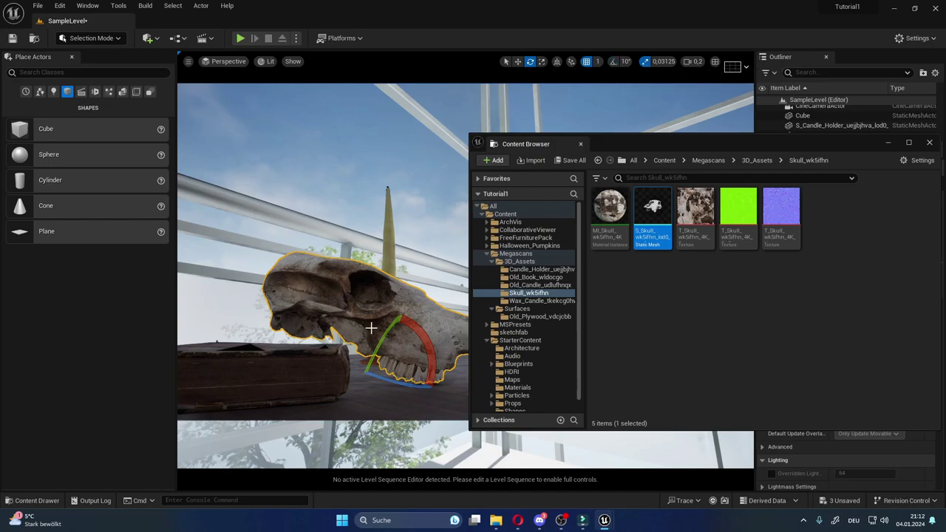
pyautogui.moveTo(413, 334); pyautogui.dragTo(404, 317)
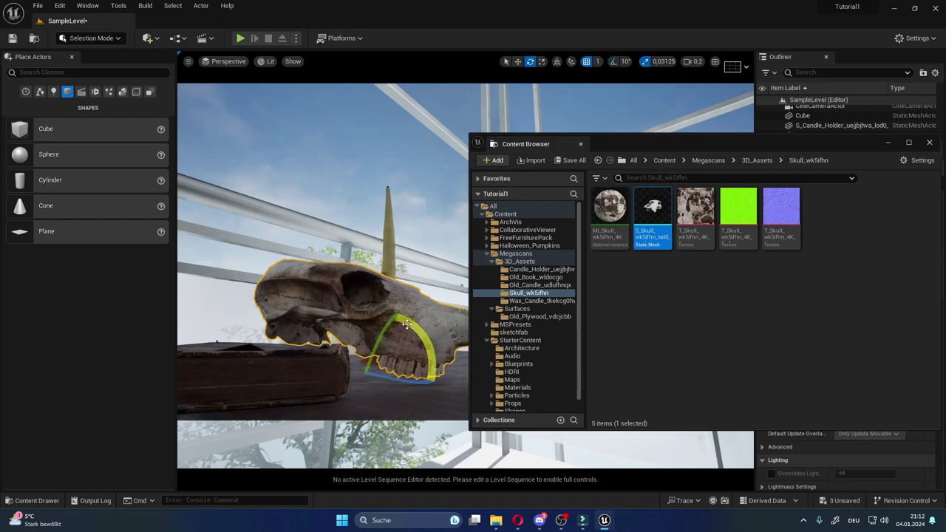
pyautogui.press('w')
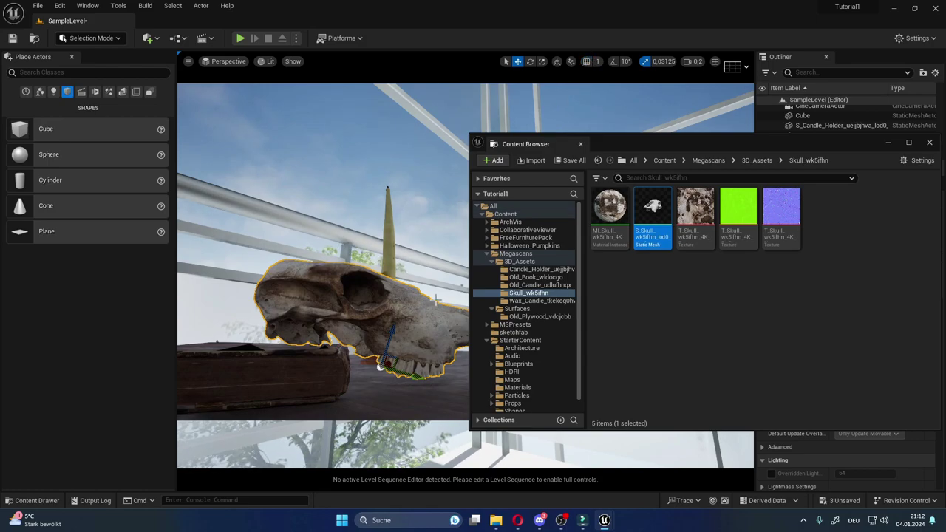
pyautogui.moveTo(390, 333)
pyautogui.mouseDown()
pyautogui.moveTo(382, 337)
pyautogui.moveTo(414, 332)
pyautogui.moveTo(403, 318)
pyautogui.mouseUp()
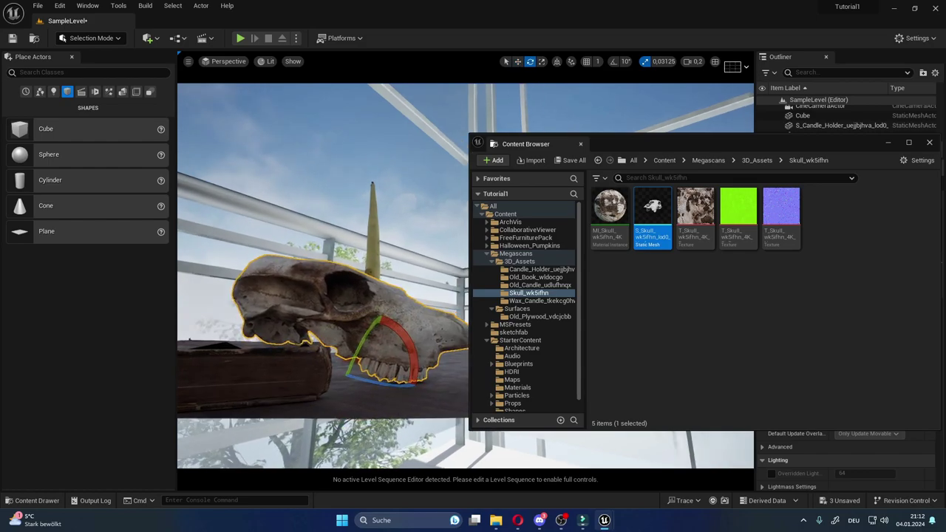
pyautogui.moveTo(403, 318)
pyautogui.mouseDown(button='right')
pyautogui.moveTo(443, 340)
pyautogui.moveTo(414, 318)
pyautogui.mouseUp(button='right')
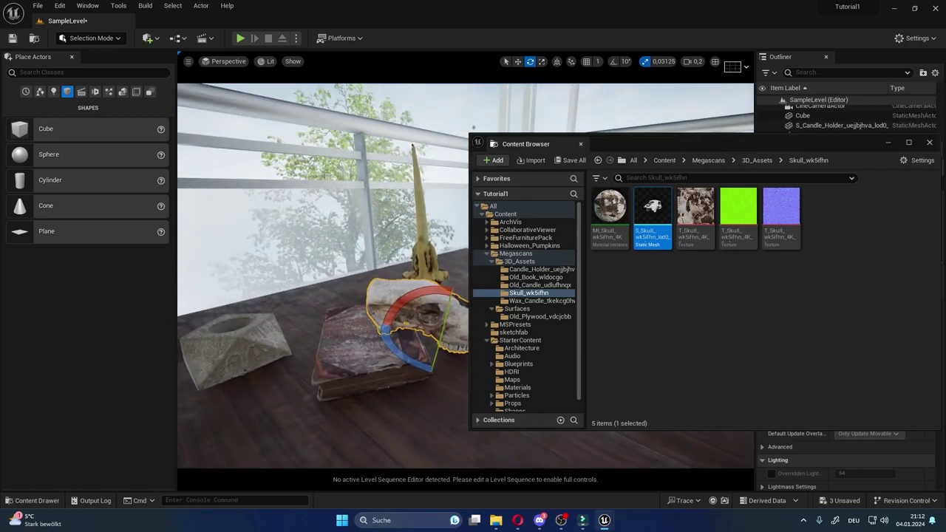
# Re-enable rotation snap and place the Megascans wax candle onto the stone holder.
pyautogui.click(534, 309)
pyautogui.click(534, 301)
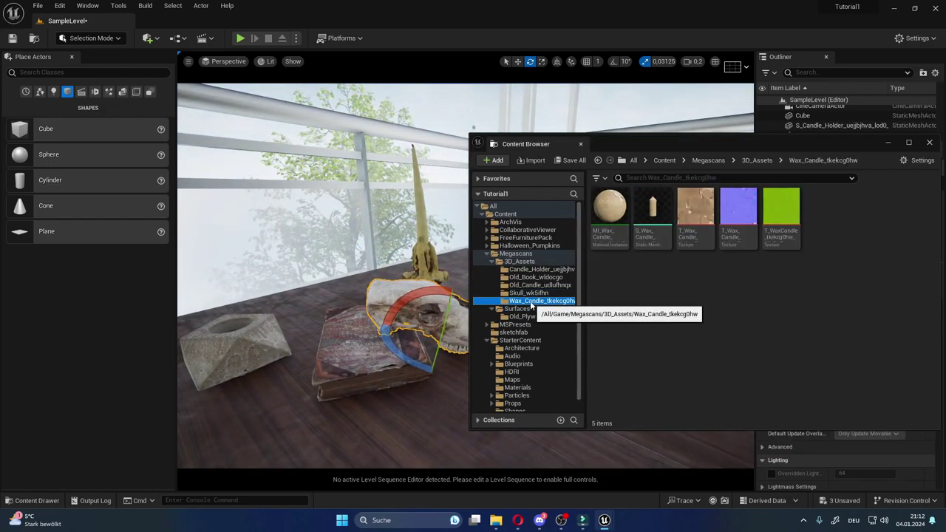
pyautogui.click(613, 62)
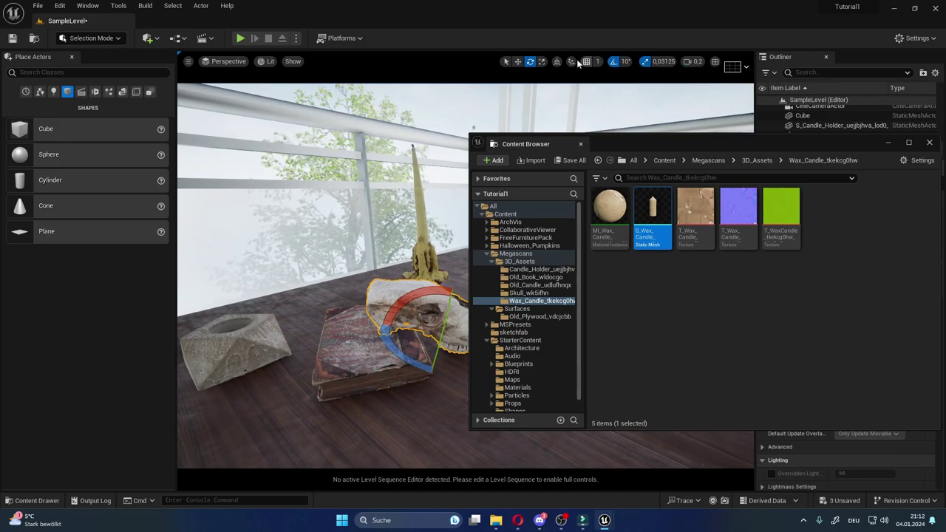
pyautogui.moveTo(653, 214); pyautogui.dragTo(238, 341)
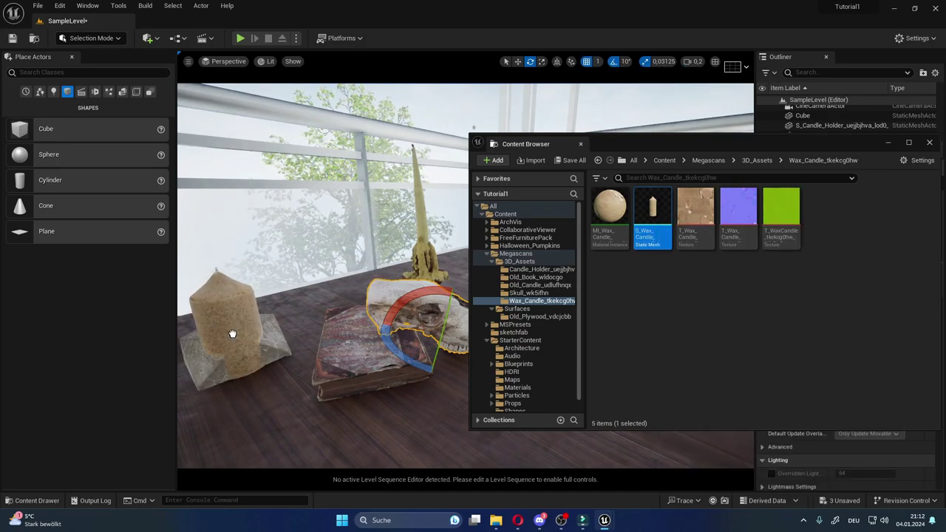
pyautogui.moveTo(238, 341); pyautogui.dragTo(248, 354, button='right')
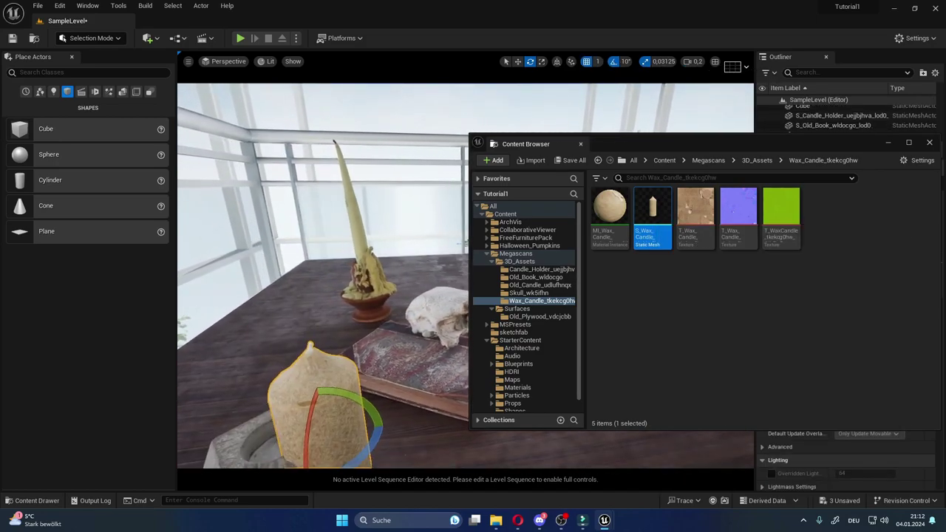
pyautogui.press('w')
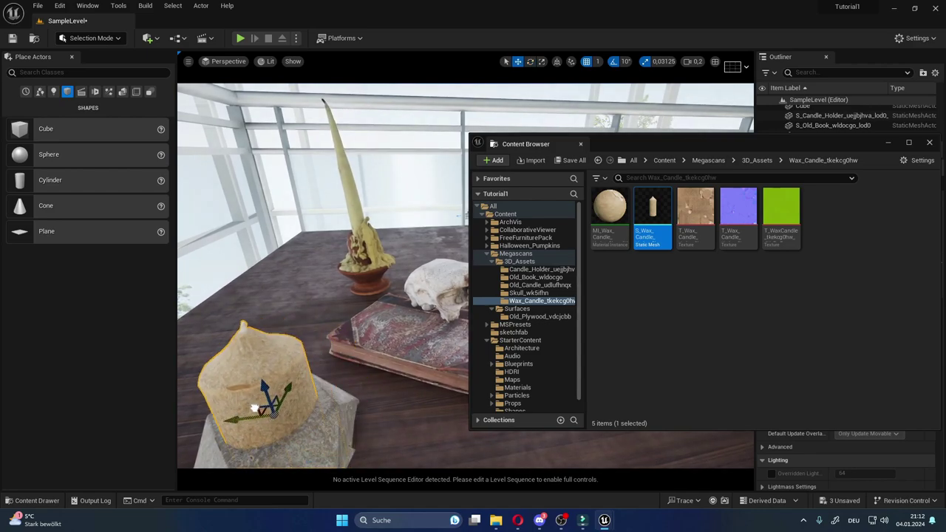
pyautogui.moveTo(267, 399)
pyautogui.mouseDown(button='right')
pyautogui.moveTo(310, 384)
pyautogui.moveTo(318, 414)
pyautogui.moveTo(441, 358)
pyautogui.mouseUp(button='right')
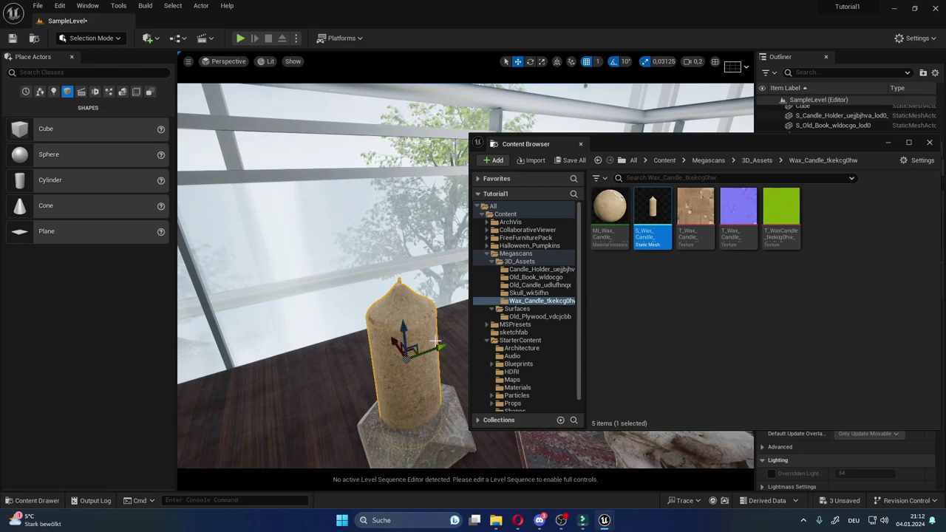
# Scale the wax candle down to fit the holder, undoing the last size change.
pyautogui.press('r')
pyautogui.moveTo(415, 363); pyautogui.dragTo(410, 368)
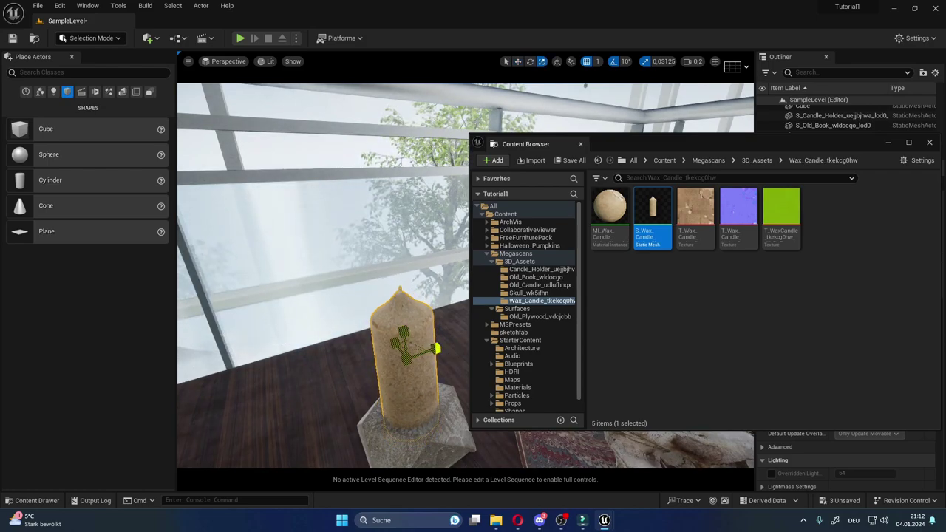
pyautogui.moveTo(411, 368); pyautogui.dragTo(403, 375)
pyautogui.moveTo(466, 296)
pyautogui.mouseDown(button='right')
pyautogui.moveTo(414, 311)
pyautogui.moveTo(379, 380)
pyautogui.moveTo(392, 354)
pyautogui.mouseUp(button='right')
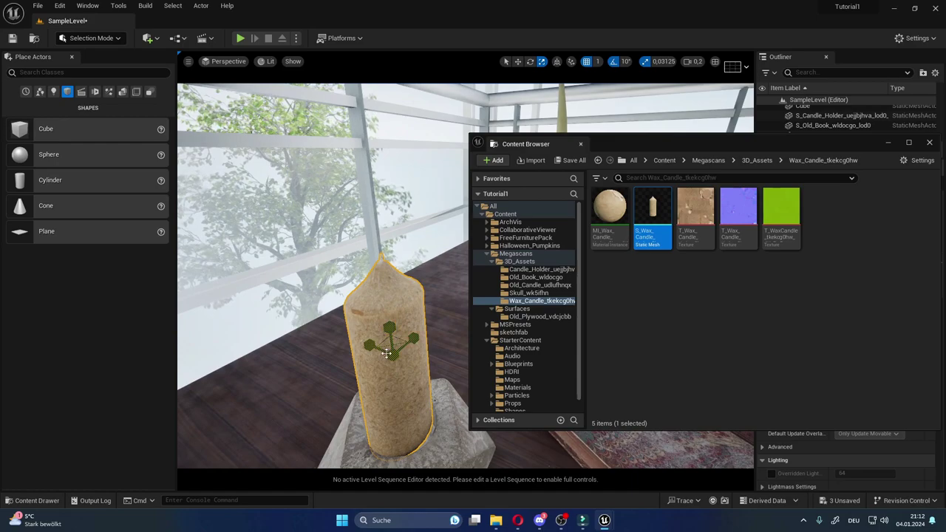
pyautogui.hotkey('ctrl', 'z')
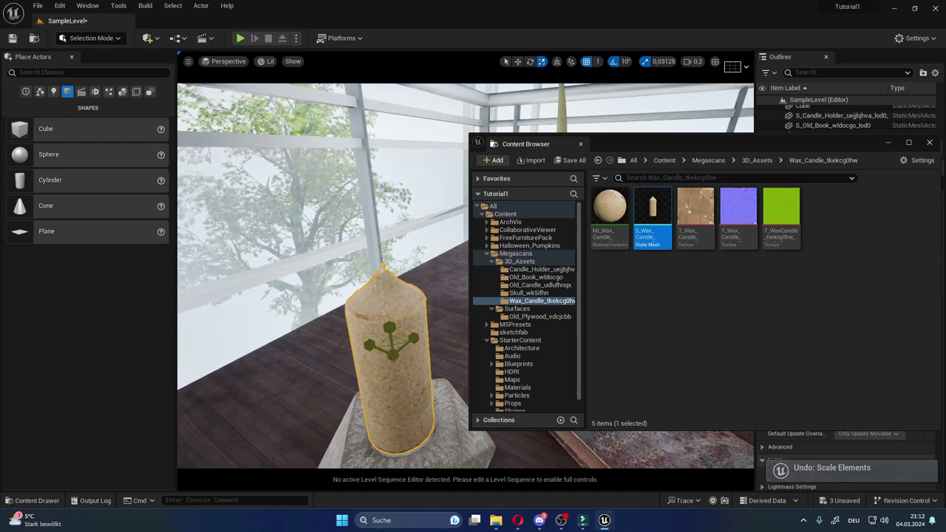
# Minimize the asset browser and frame the candle, book and skull together.
pyautogui.press('e')
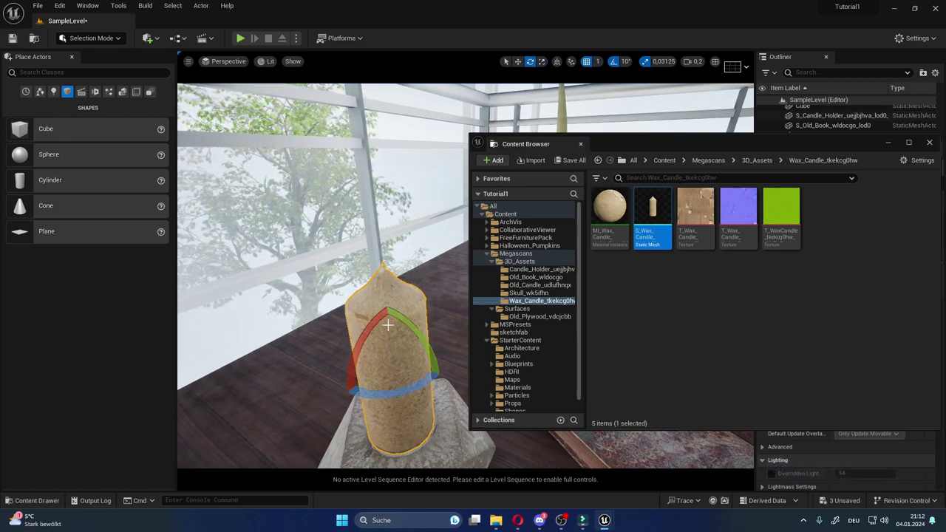
pyautogui.press('w')
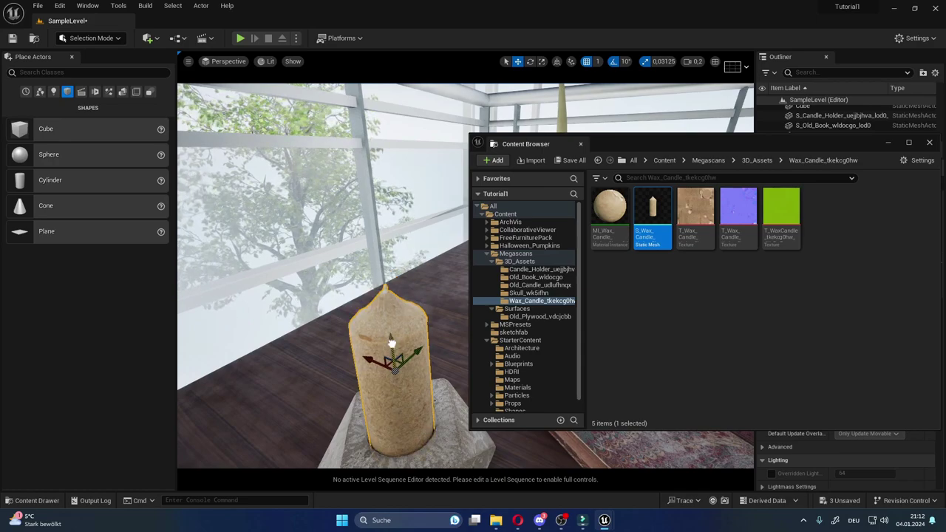
pyautogui.moveTo(392, 342); pyautogui.dragTo(510, 349, button='right')
pyautogui.moveTo(397, 346); pyautogui.dragTo(325, 347, button='right')
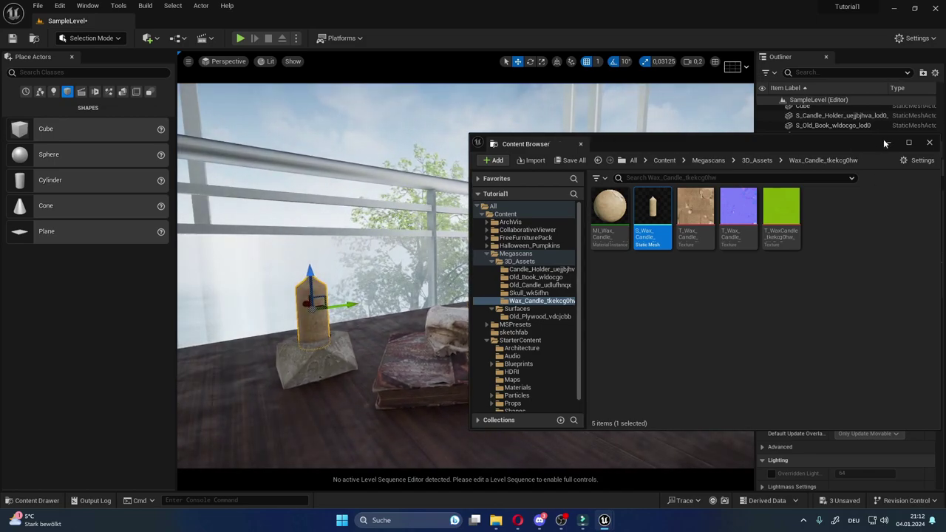
pyautogui.click(887, 143)
pyautogui.moveTo(466, 296); pyautogui.dragTo(451, 292, button='right')
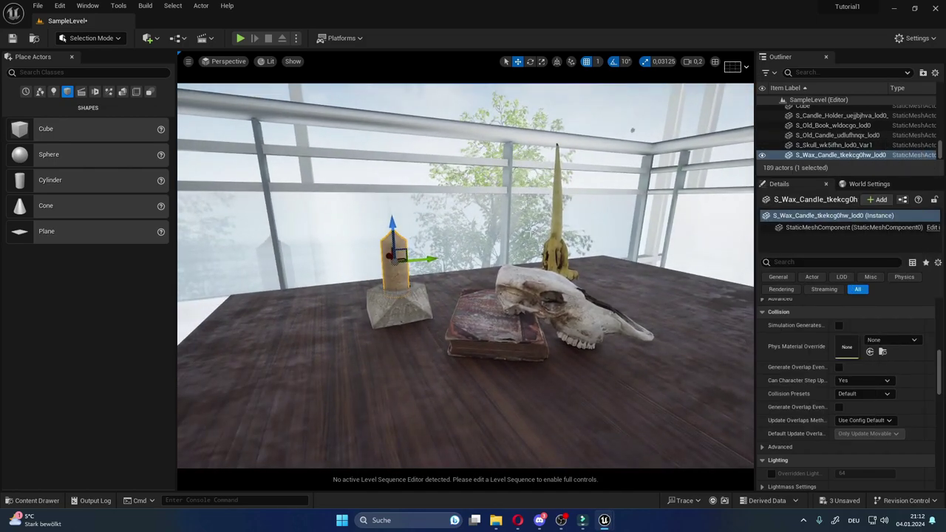
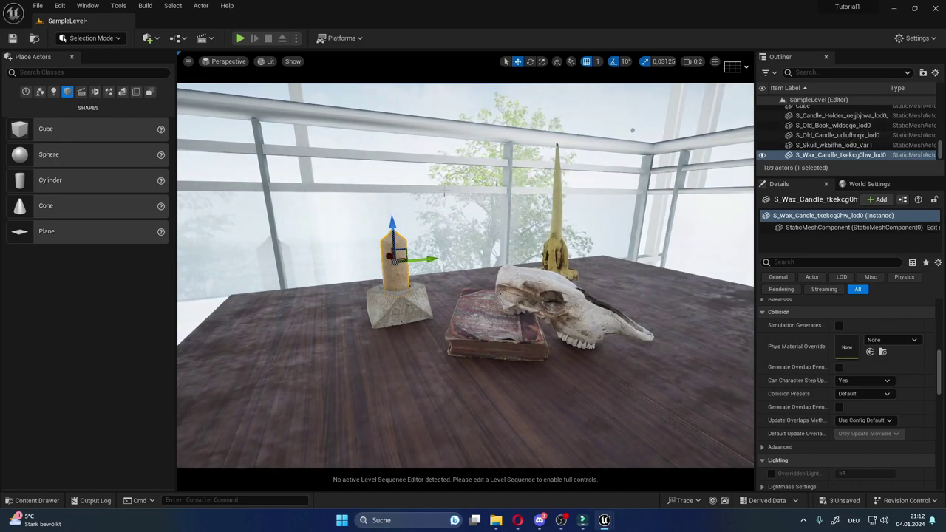
# Make the directional light Movable and set its intensity to about 3.64 lux.
pyautogui.click(497, 138)
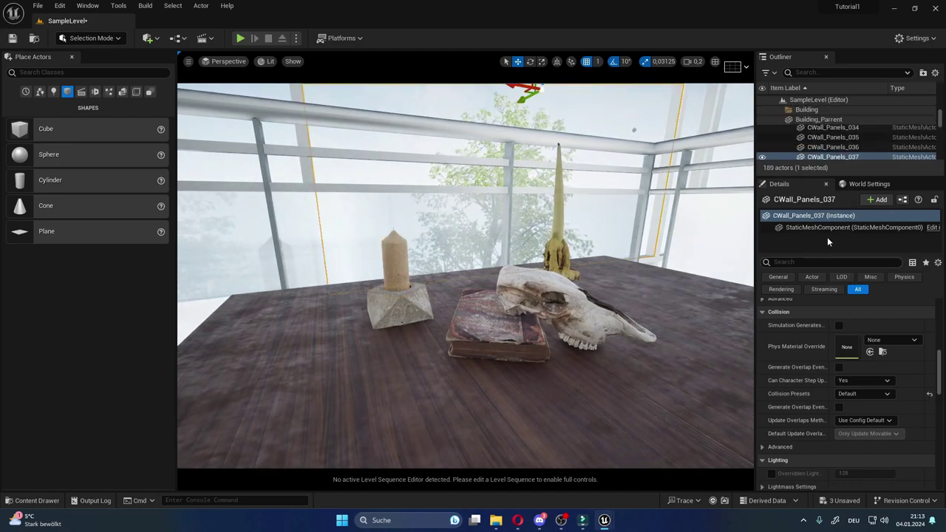
pyautogui.scroll(10, 802, 144)
pyautogui.click(816, 200)
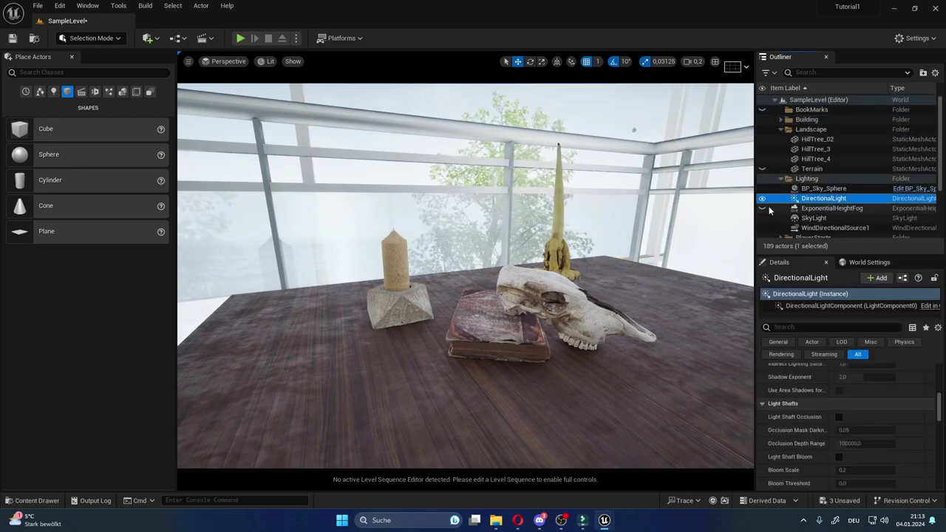
pyautogui.scroll(5, 858, 399)
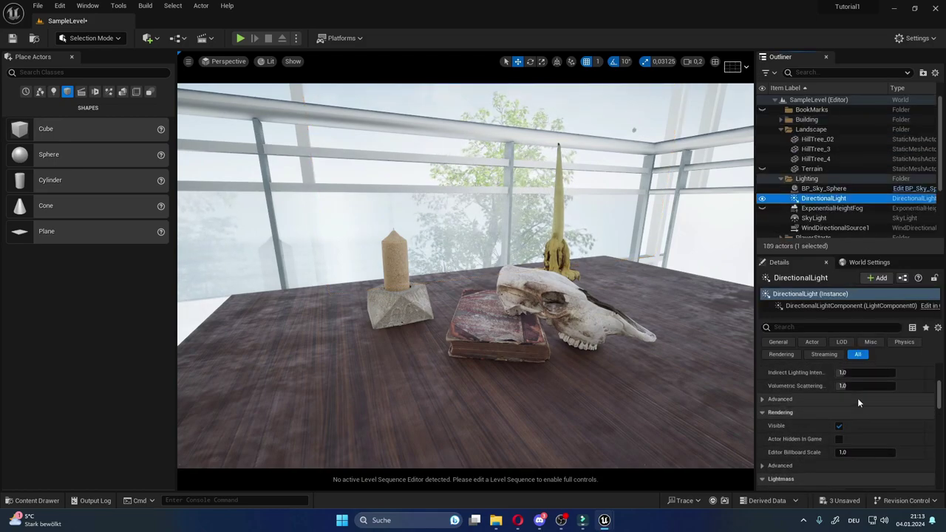
pyautogui.click(908, 397)
pyautogui.moveTo(857, 424)
pyautogui.mouseDown()
pyautogui.moveTo(813, 424)
pyautogui.moveTo(872, 424)
pyautogui.mouseUp()
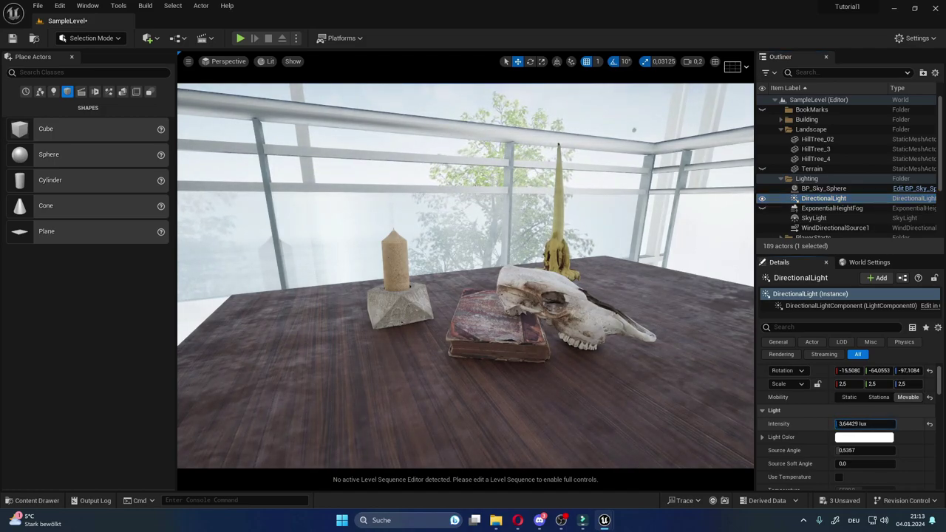
# Set the sky light's Intensity Scale to 0.0 and lower the directional light to 1.810965 lux.
pyautogui.click(824, 217)
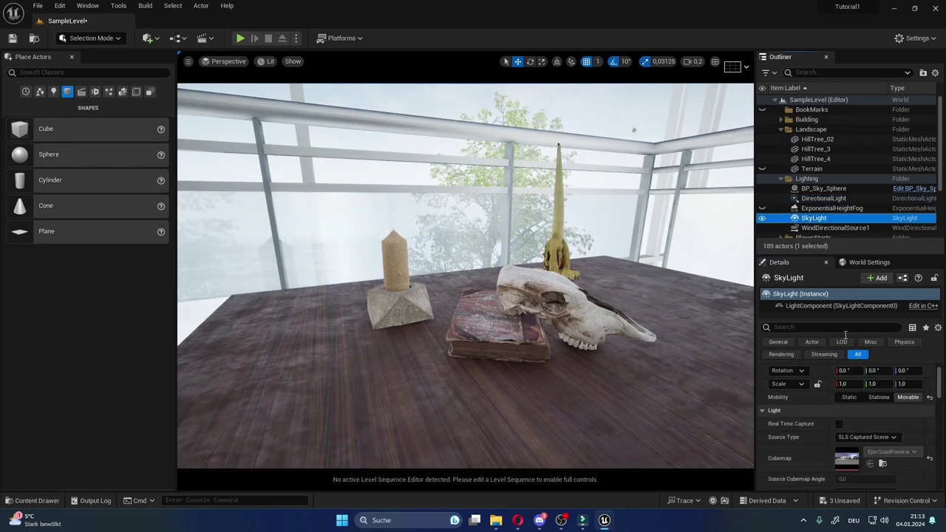
pyautogui.scroll(-3, 851, 444)
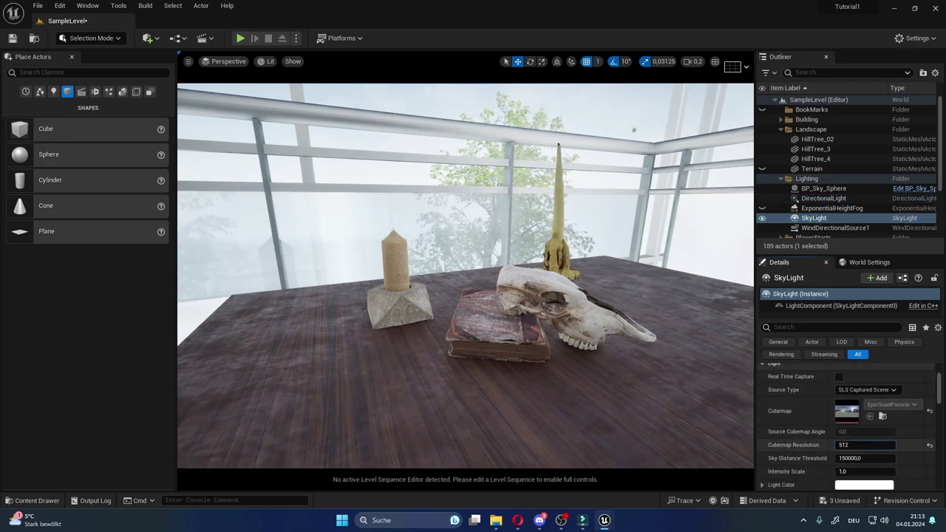
pyautogui.moveTo(858, 471); pyautogui.dragTo(813, 471)
pyautogui.moveTo(405, 241); pyautogui.dragTo(443, 222, button='right')
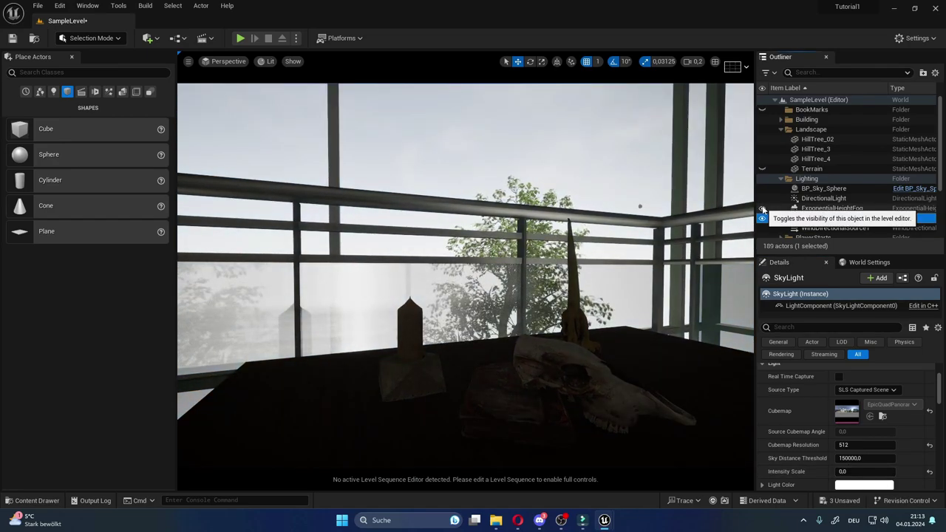
pyautogui.click(817, 200)
pyautogui.moveTo(850, 376)
pyautogui.mouseDown()
pyautogui.moveTo(879, 377)
pyautogui.moveTo(851, 376)
pyautogui.mouseUp()
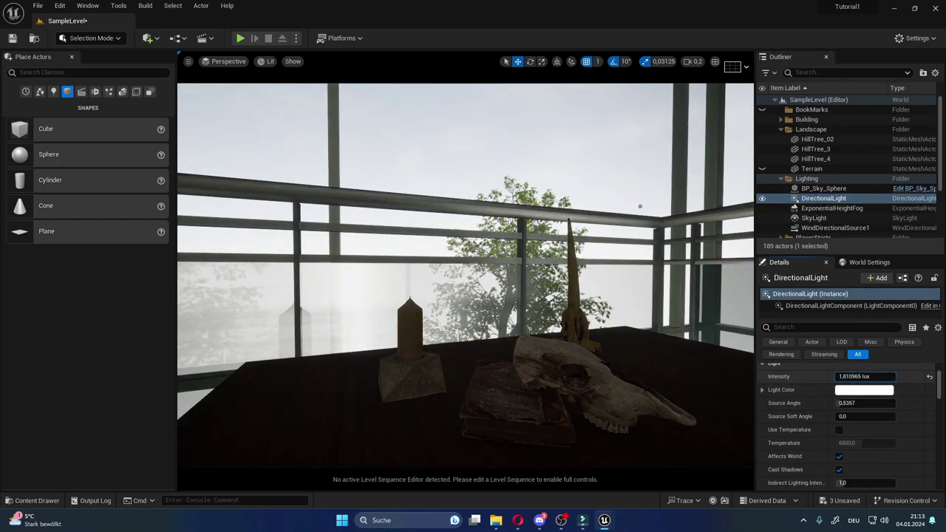
# Give the directional light a dark blue colour (sRGB 5B79A6, Value about 0.38).
pyautogui.click(850, 391)
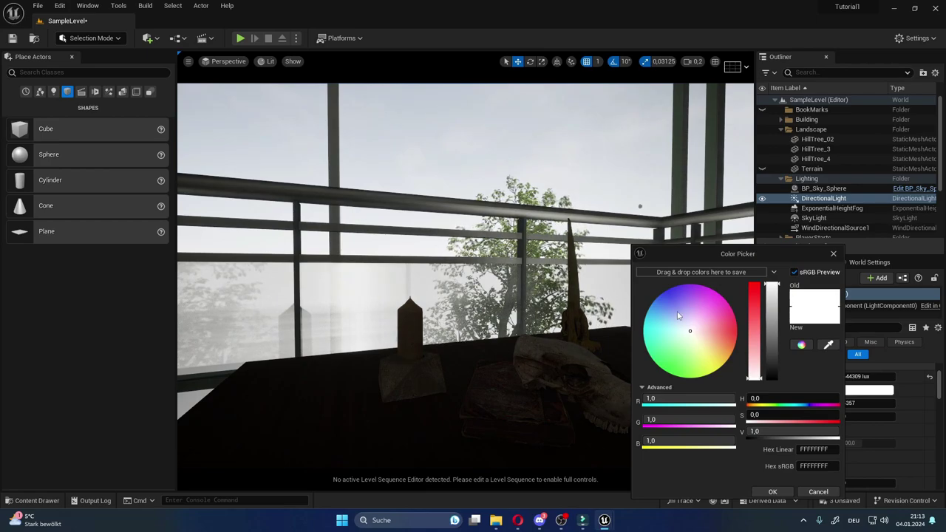
pyautogui.moveTo(679, 315); pyautogui.dragTo(664, 308)
pyautogui.moveTo(772, 286); pyautogui.dragTo(776, 346)
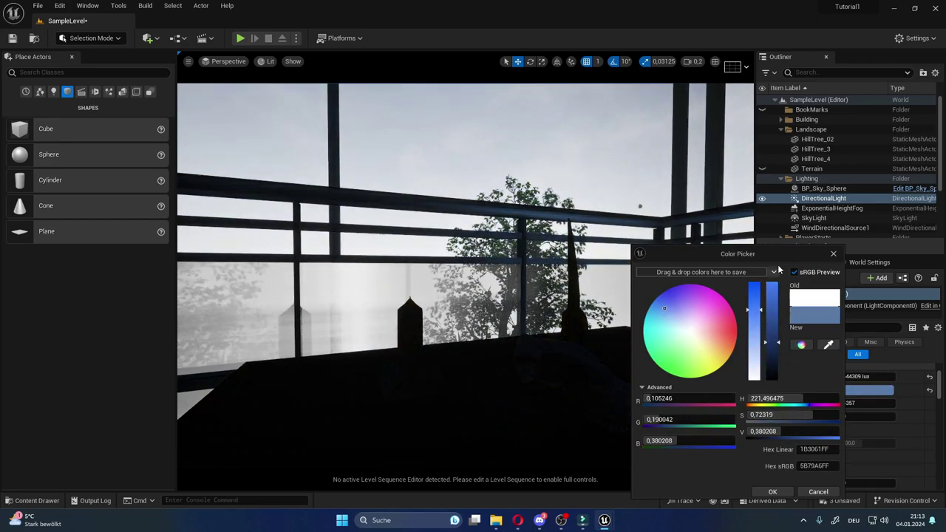
pyautogui.click(833, 252)
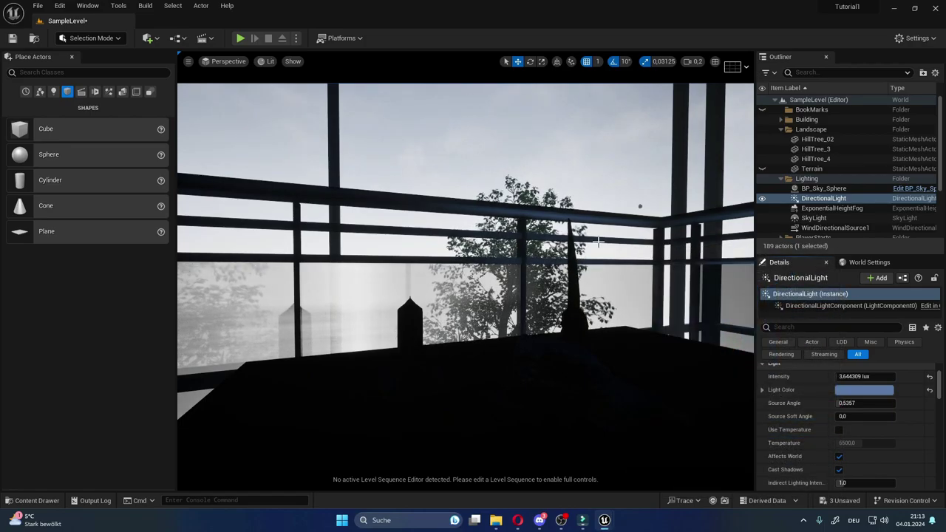
pyautogui.moveTo(599, 241)
pyautogui.mouseDown(button='right')
pyautogui.moveTo(584, 310)
pyautogui.moveTo(509, 251)
pyautogui.mouseUp(button='right')
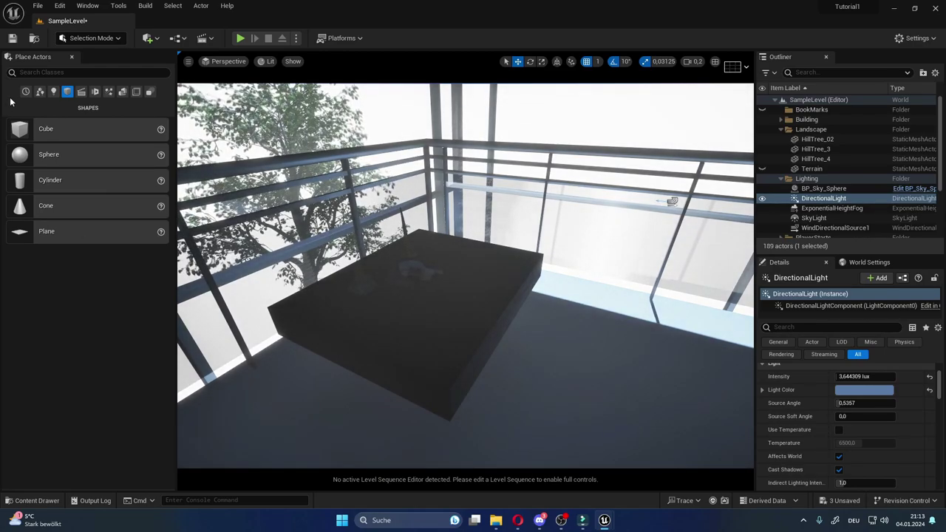
# Place a Cine Camera Actor beside the table, undoing an accidental camera rig rail.
pyautogui.click(81, 92)
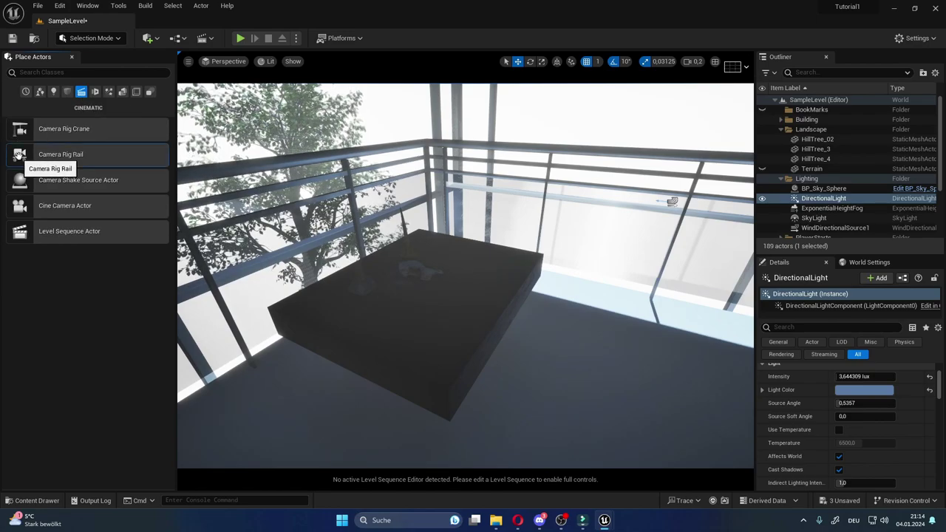
pyautogui.moveTo(18, 155)
pyautogui.mouseDown()
pyautogui.moveTo(417, 331)
pyautogui.moveTo(418, 342)
pyautogui.mouseUp()
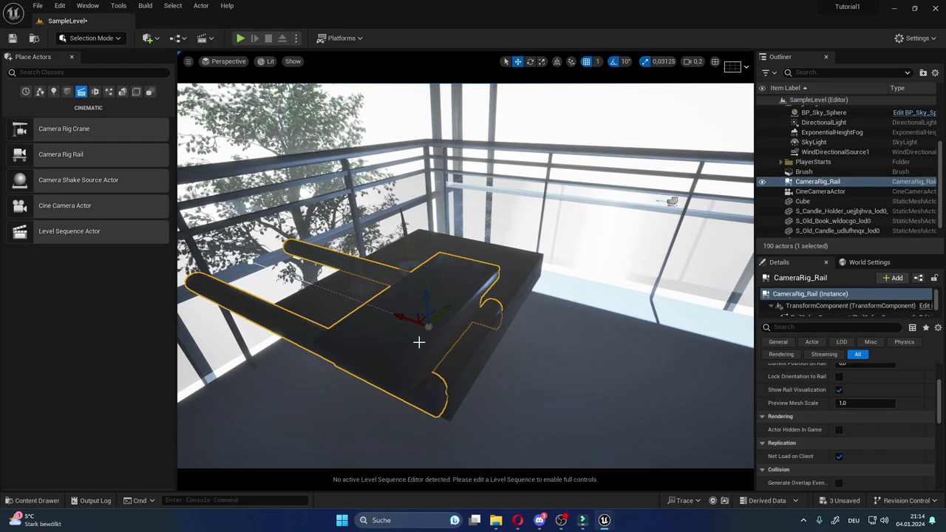
pyautogui.hotkey('ctrl', 'z')
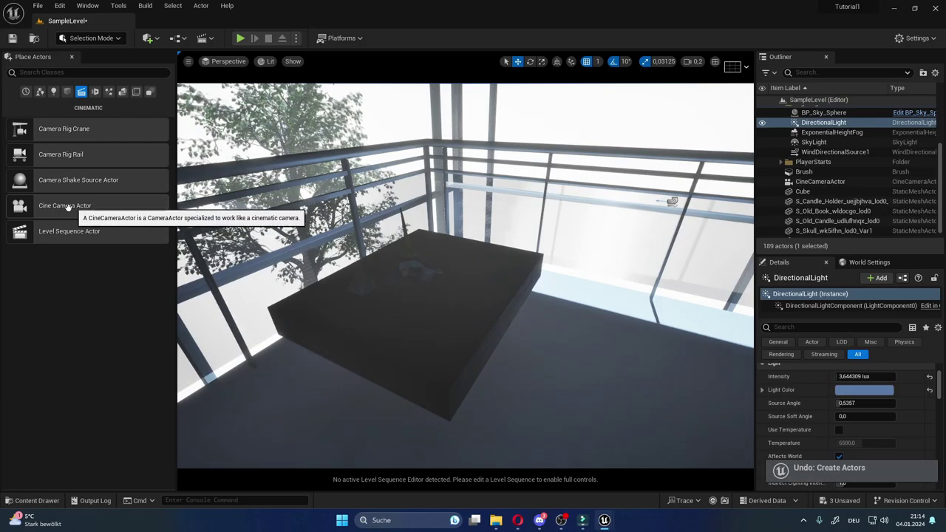
pyautogui.moveTo(111, 205); pyautogui.dragTo(433, 342)
pyautogui.moveTo(433, 343); pyautogui.dragTo(414, 333, button='right')
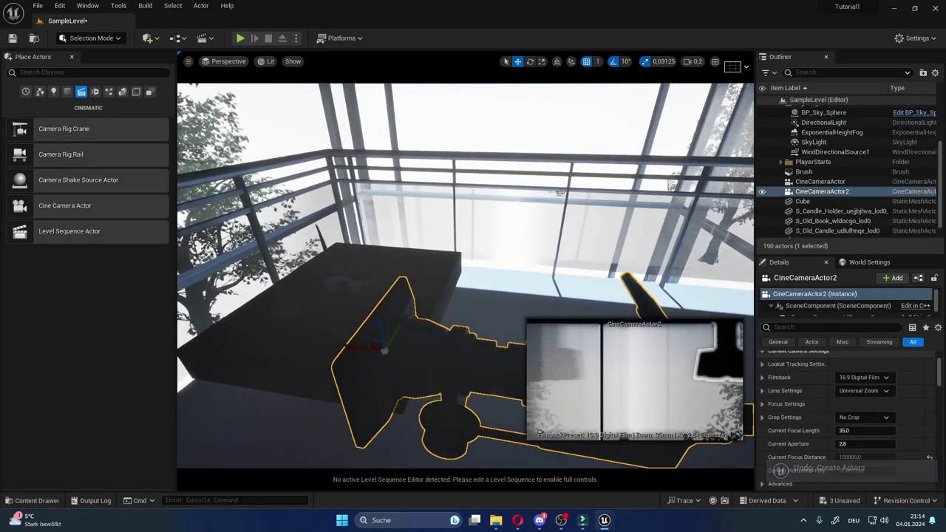
# Rotate the cine camera to -20 degrees and move it up and to the right.
pyautogui.press('e')
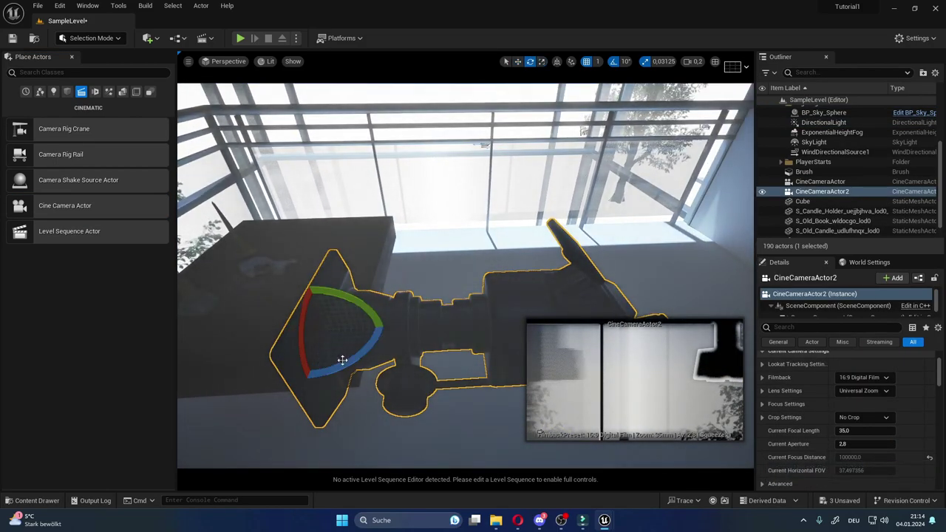
pyautogui.moveTo(342, 363); pyautogui.dragTo(304, 373)
pyautogui.moveTo(266, 331); pyautogui.dragTo(235, 360)
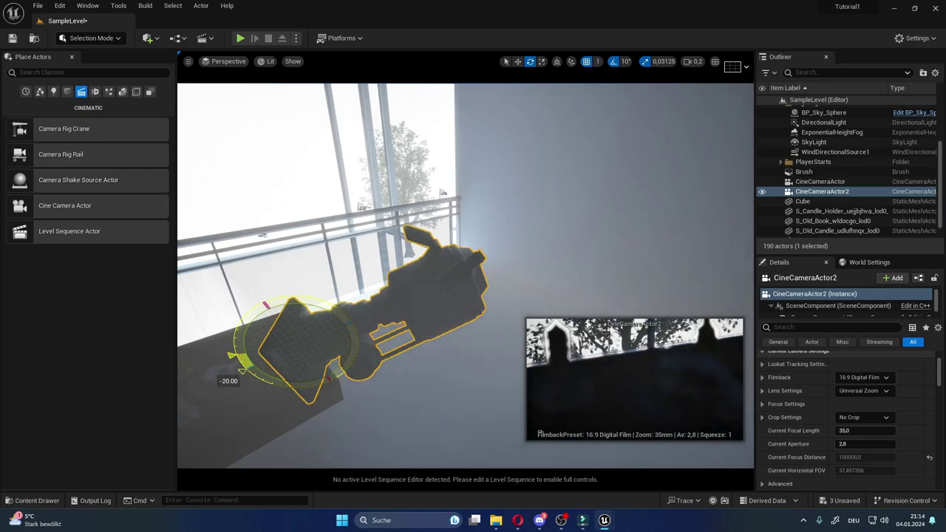
pyautogui.press('w')
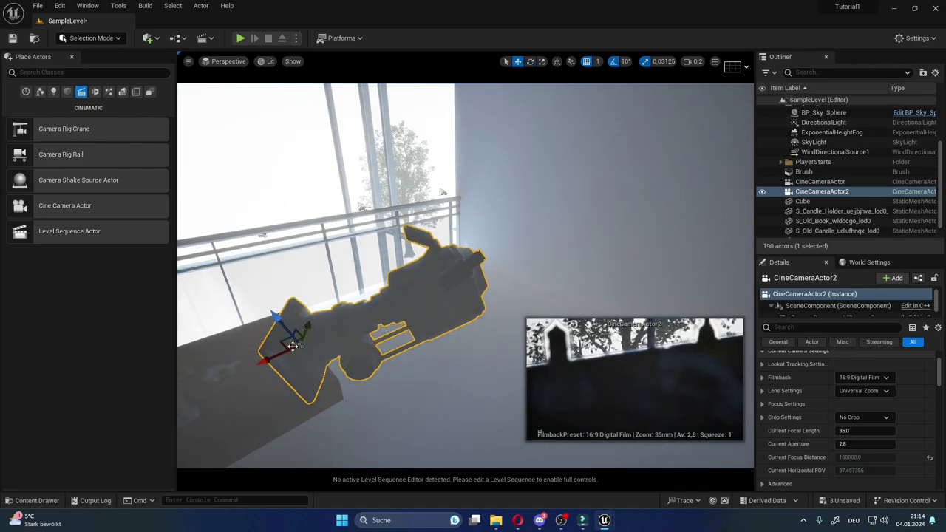
pyautogui.moveTo(274, 358); pyautogui.dragTo(307, 333)
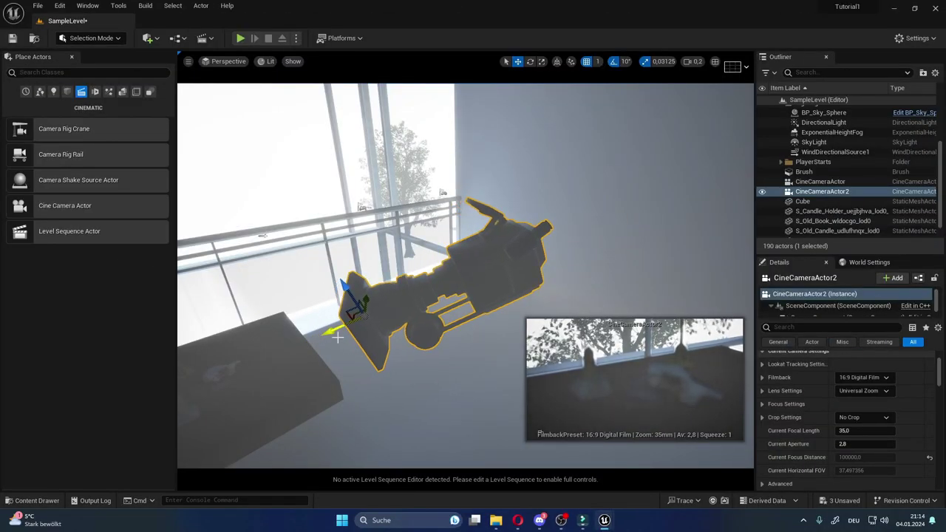
pyautogui.moveTo(307, 332)
pyautogui.mouseDown(button='right')
pyautogui.moveTo(347, 318)
pyautogui.moveTo(294, 320)
pyautogui.mouseUp(button='right')
pyautogui.click(338, 340)
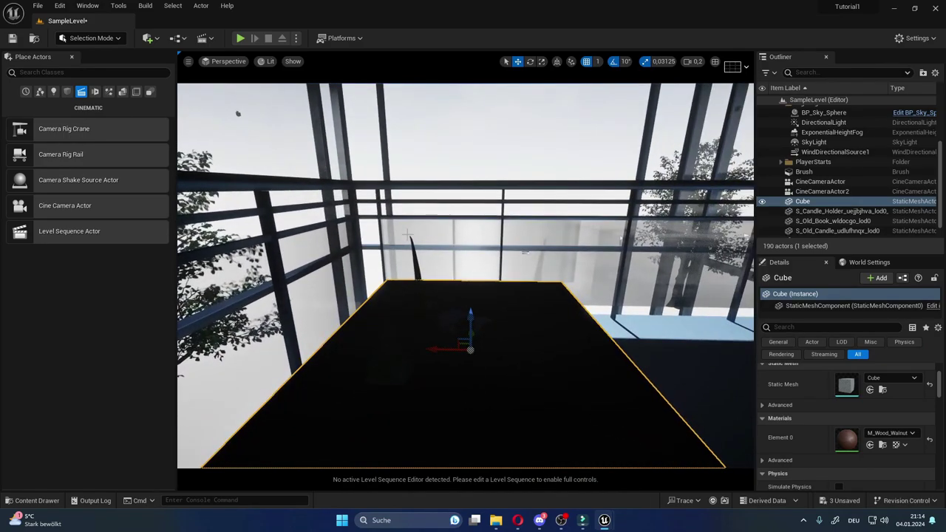
# In Unlit view, select the table and its props and slide them toward the camera.
pyautogui.click(269, 66)
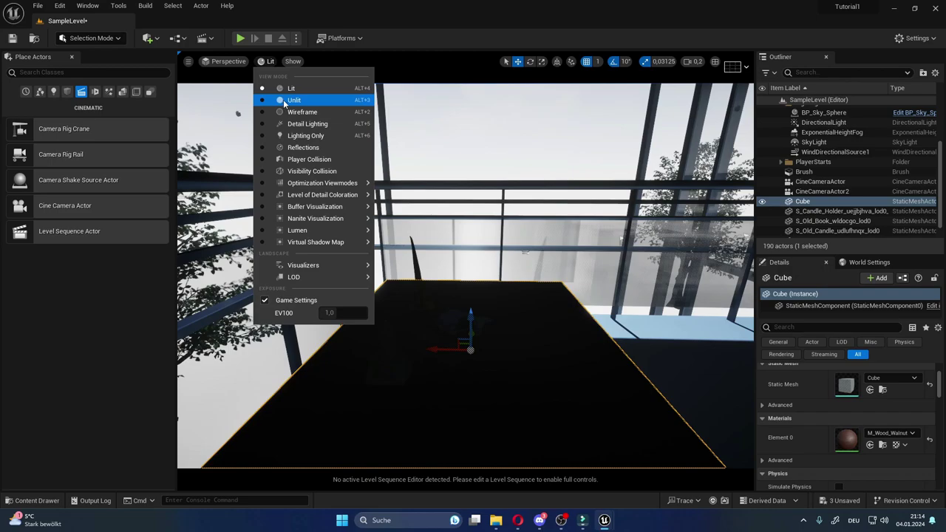
pyautogui.click(287, 97)
pyautogui.keyDown('ctrl'); pyautogui.click(453, 323); pyautogui.keyUp('ctrl')
pyautogui.keyDown('ctrl'); pyautogui.click(418, 295); pyautogui.keyUp('ctrl')
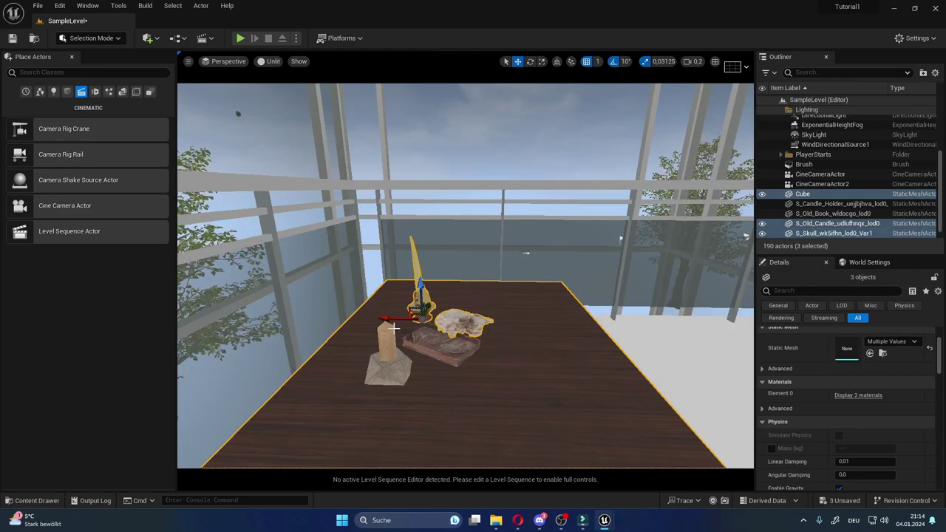
pyautogui.keyDown('ctrl'); pyautogui.click(387, 348); pyautogui.keyUp('ctrl')
pyautogui.keyDown('ctrl'); pyautogui.click(447, 355); pyautogui.keyUp('ctrl')
pyautogui.moveTo(447, 355); pyautogui.dragTo(417, 277)
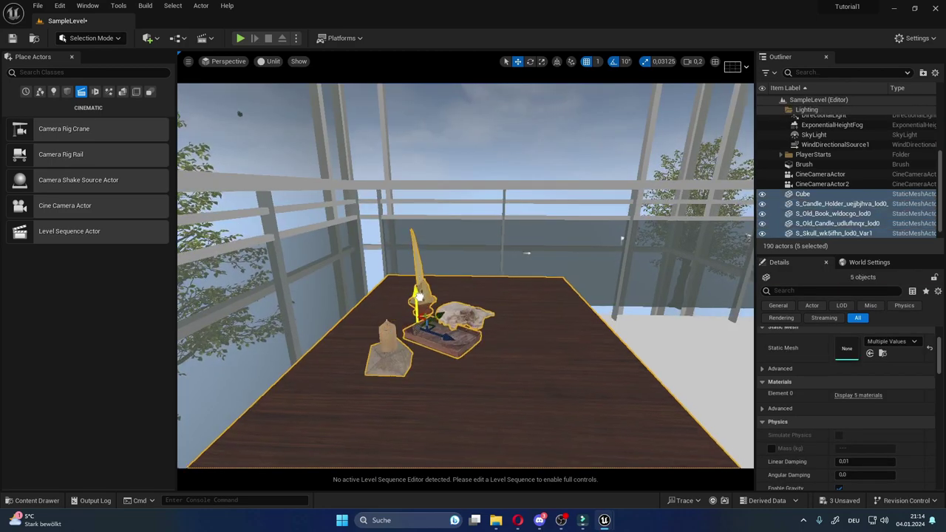
# Select the cine camera and switch the viewport back to Lit mode.
pyautogui.press('e')
pyautogui.moveTo(417, 277); pyautogui.dragTo(355, 222, button='right')
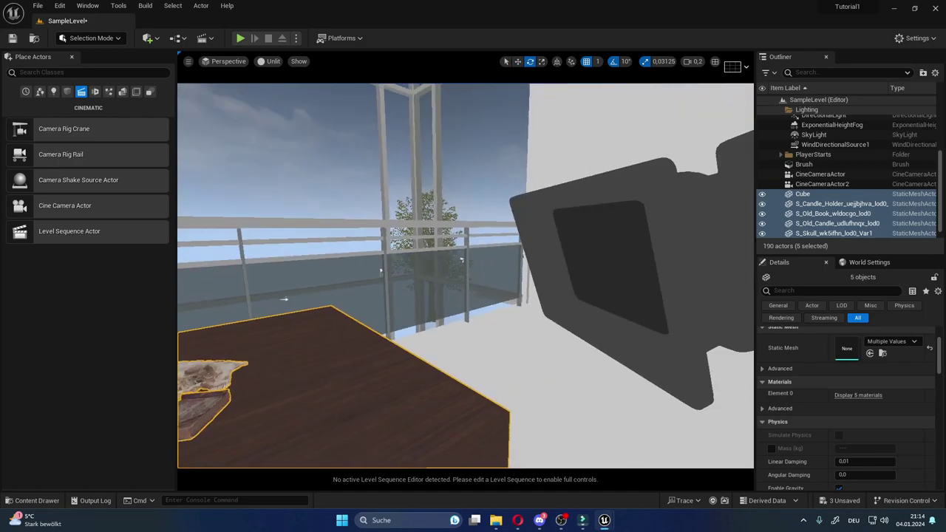
pyautogui.click(634, 237)
pyautogui.press('w')
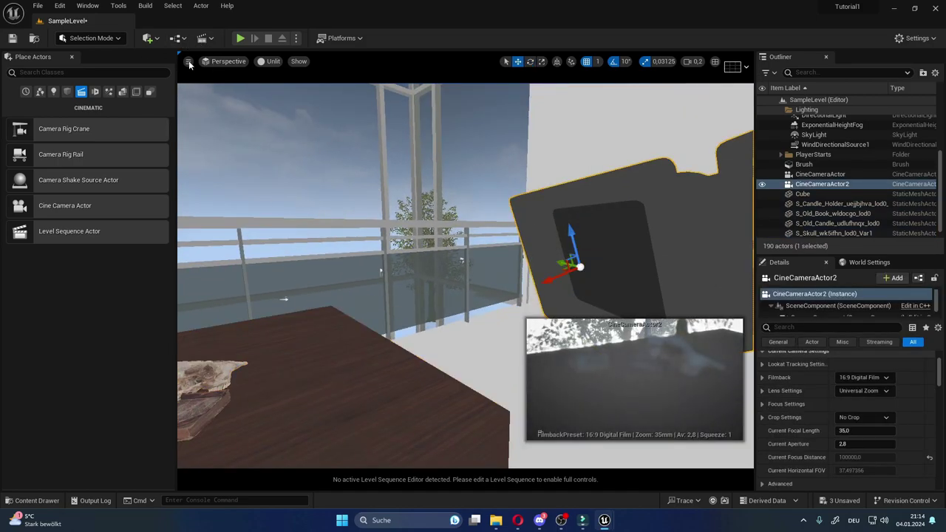
pyautogui.click(260, 62)
pyautogui.click(283, 88)
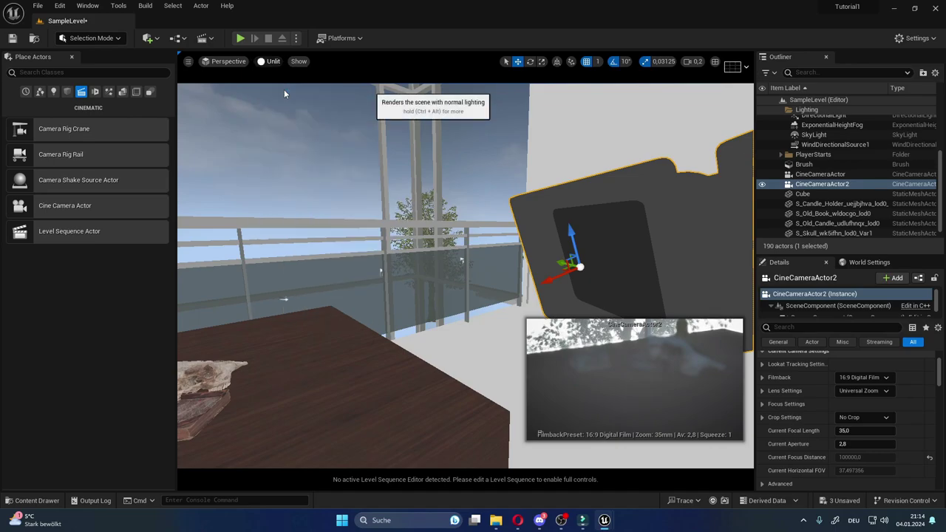
pyautogui.moveTo(466, 273); pyautogui.dragTo(415, 281, button='right')
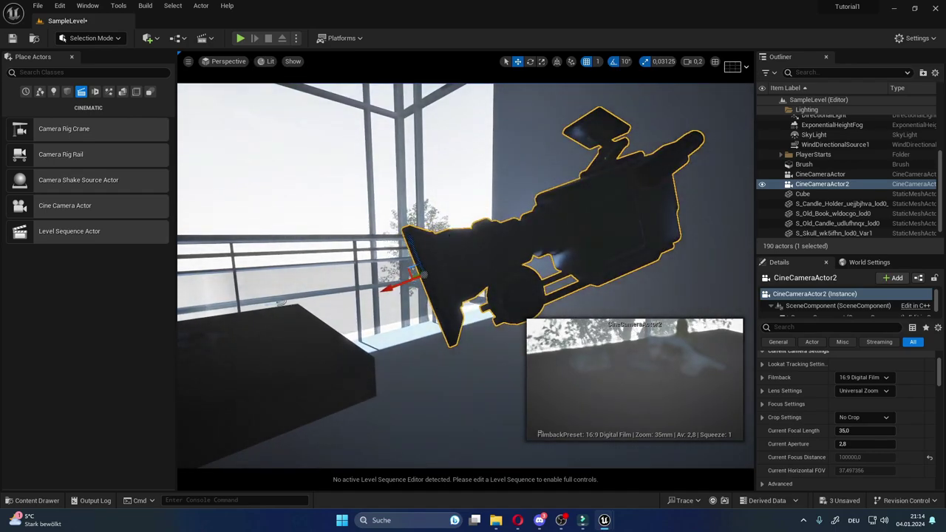
# Set CineCameraActor2's manual focus distance to 80.701973 cm by sampling the table props.
pyautogui.moveTo(417, 243); pyautogui.dragTo(394, 223)
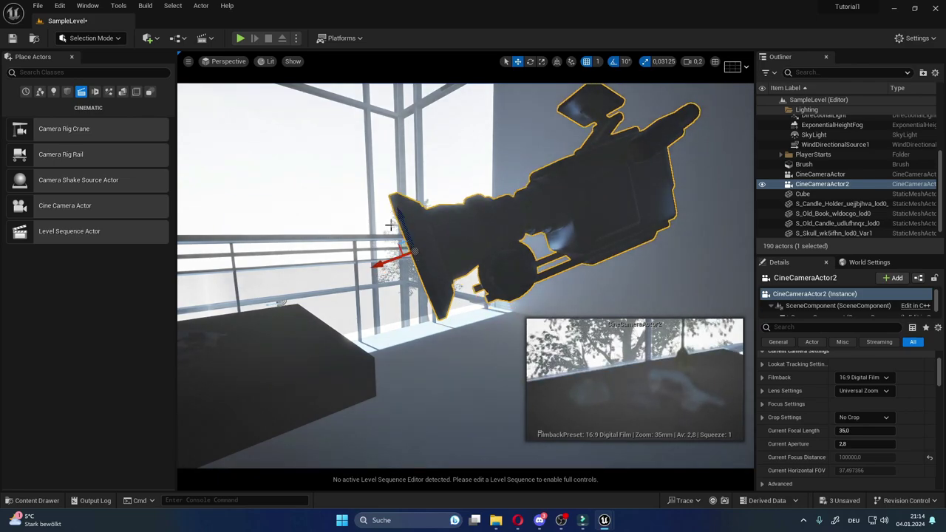
pyautogui.moveTo(378, 265); pyautogui.dragTo(741, 363, button='right')
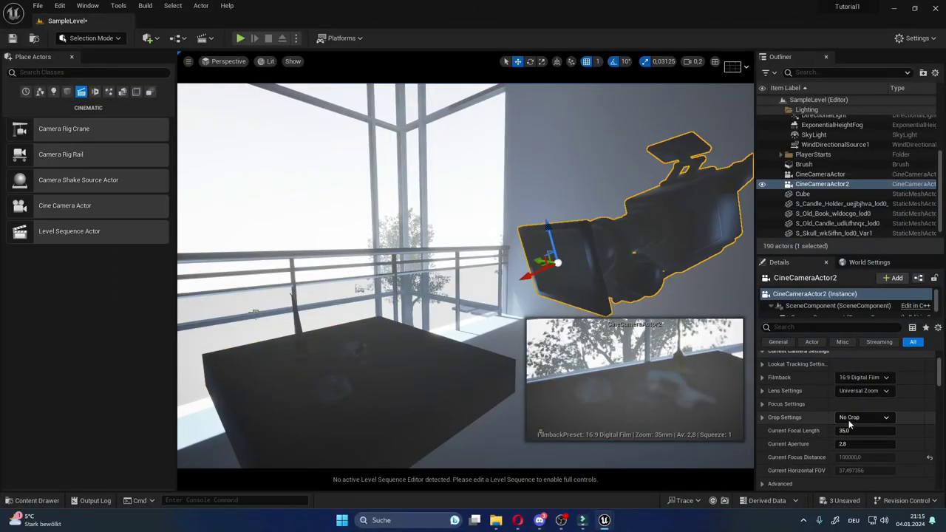
pyautogui.scroll(-1, 849, 420)
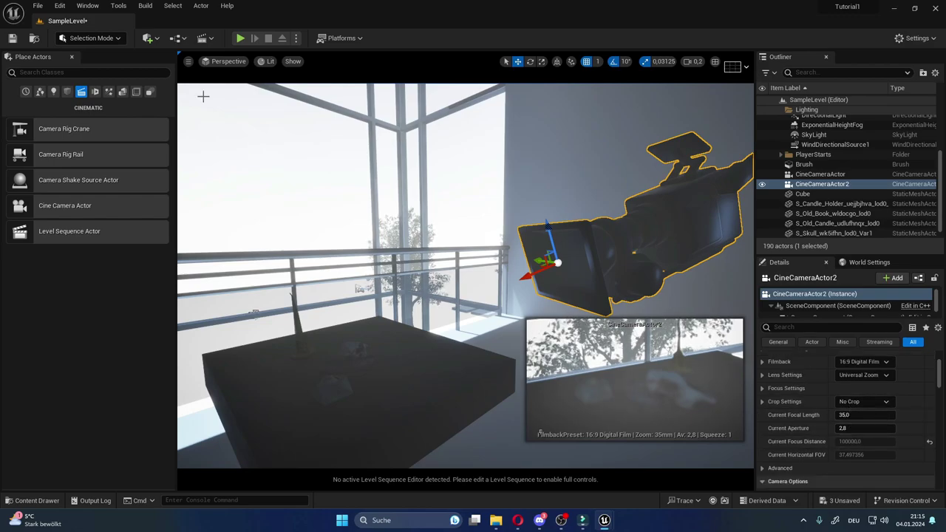
pyautogui.scroll(2, 817, 379)
pyautogui.scroll(-2, 817, 379)
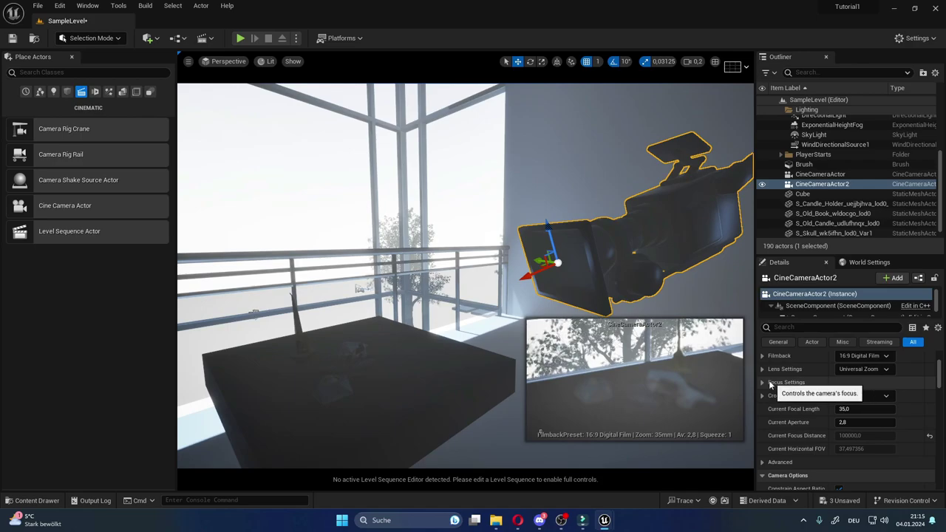
pyautogui.click(762, 383)
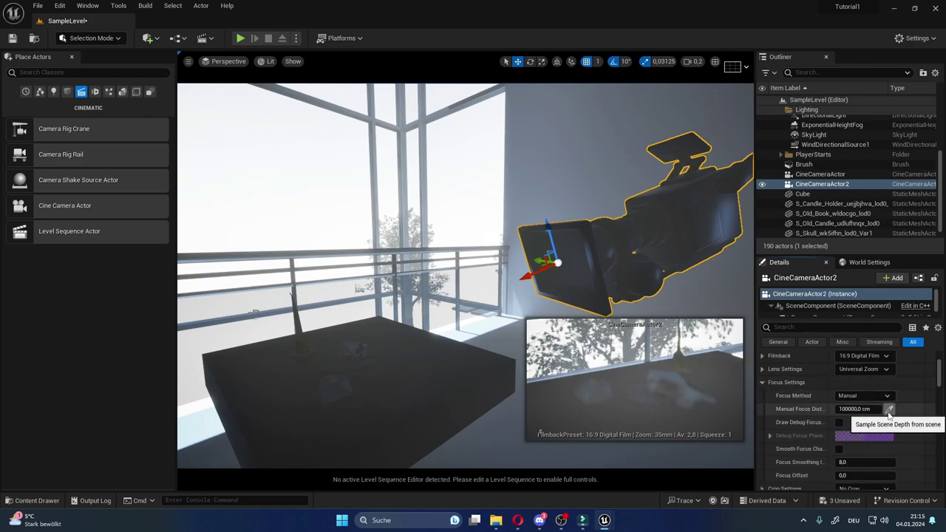
pyautogui.click(350, 348)
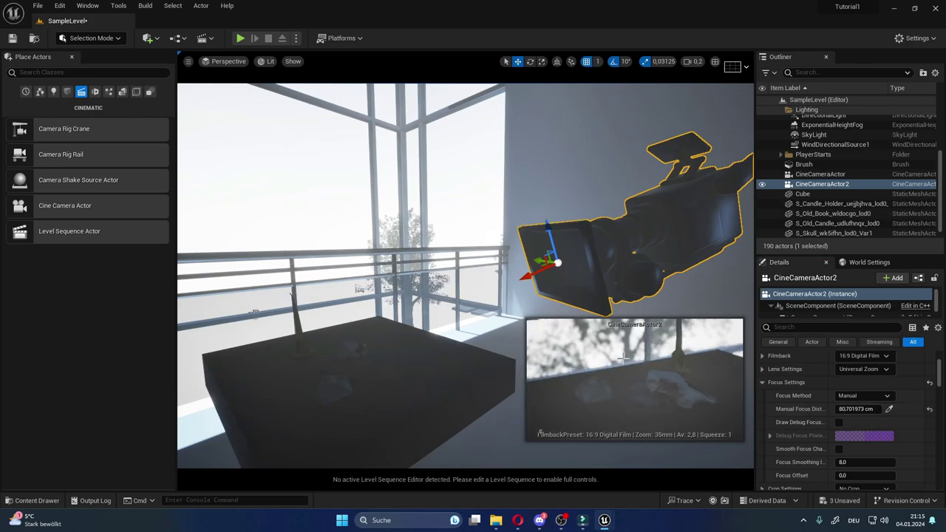
pyautogui.moveTo(425, 376); pyautogui.dragTo(712, 419, button='middle')
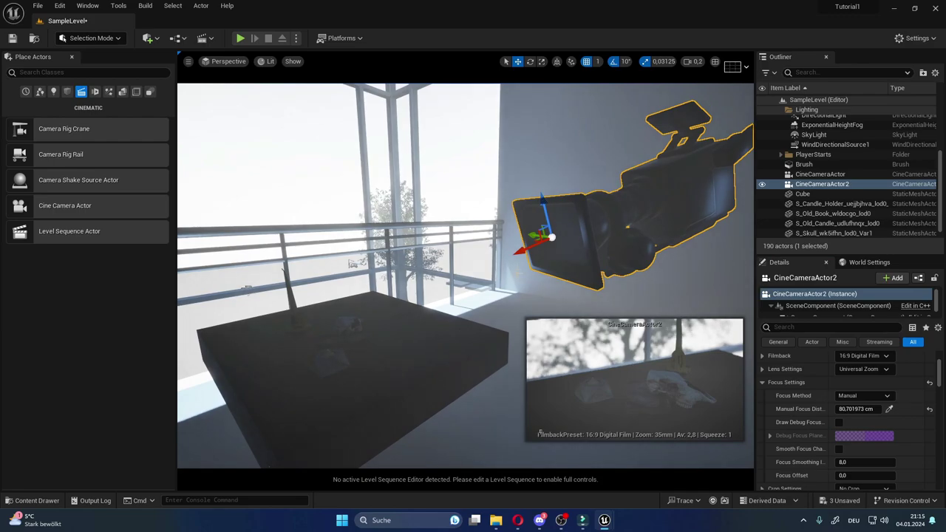
pyautogui.moveTo(423, 311); pyautogui.dragTo(443, 320, button='right')
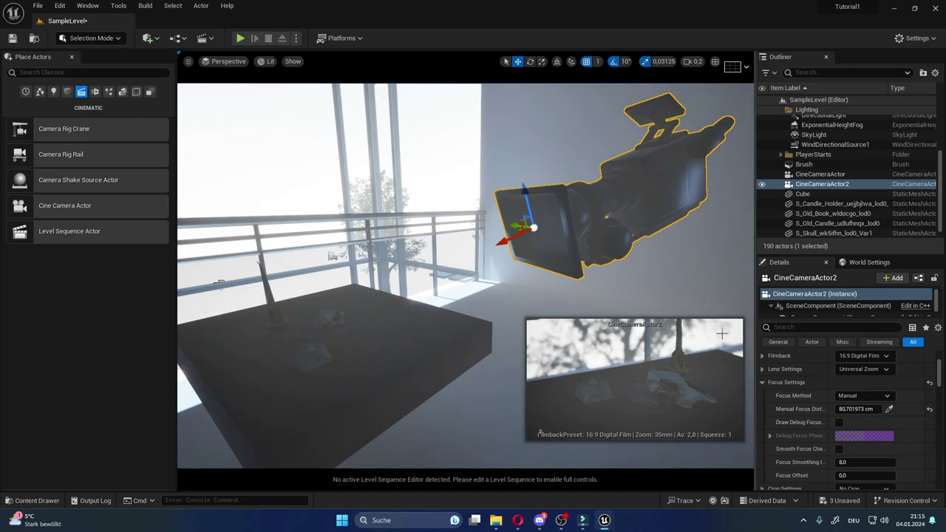
# Move the table Cube up-left, scale it larger, and add the wax candle to the selection.
pyautogui.click(305, 362)
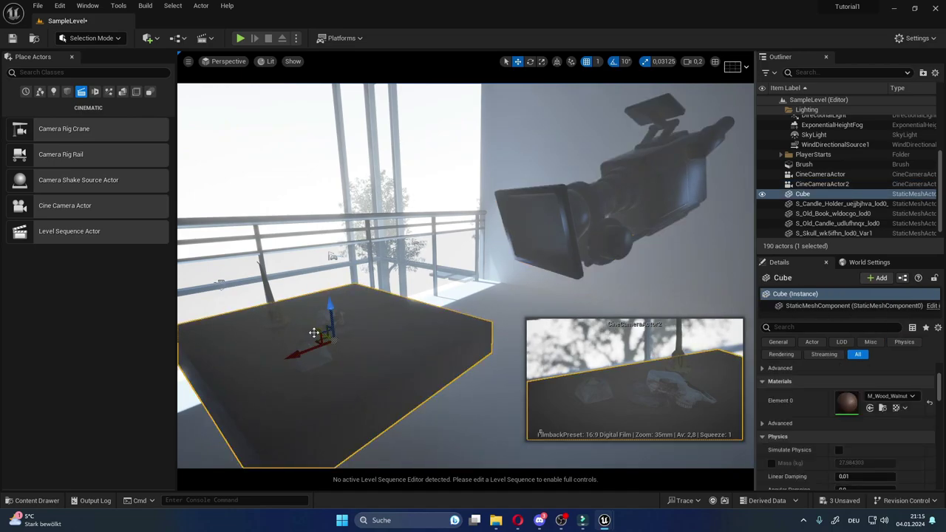
pyautogui.moveTo(314, 333); pyautogui.dragTo(299, 318)
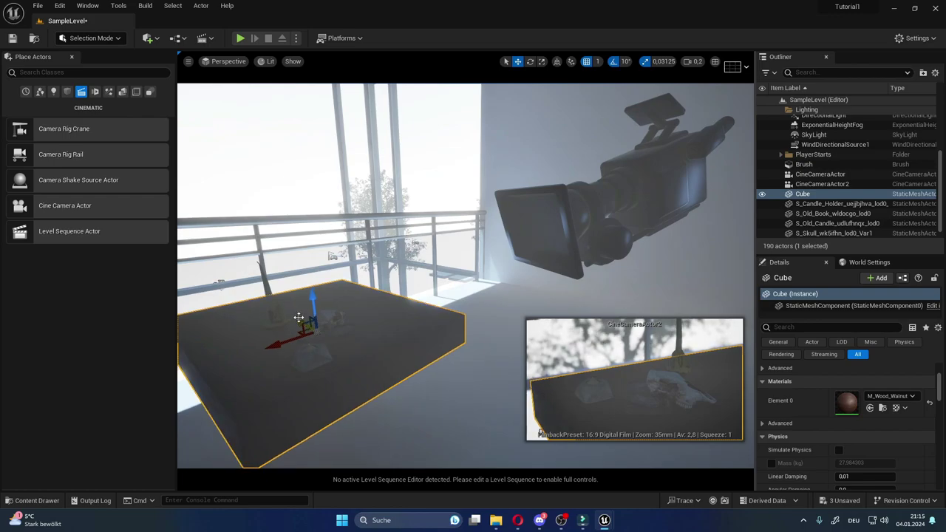
pyautogui.moveTo(306, 326); pyautogui.dragTo(310, 322)
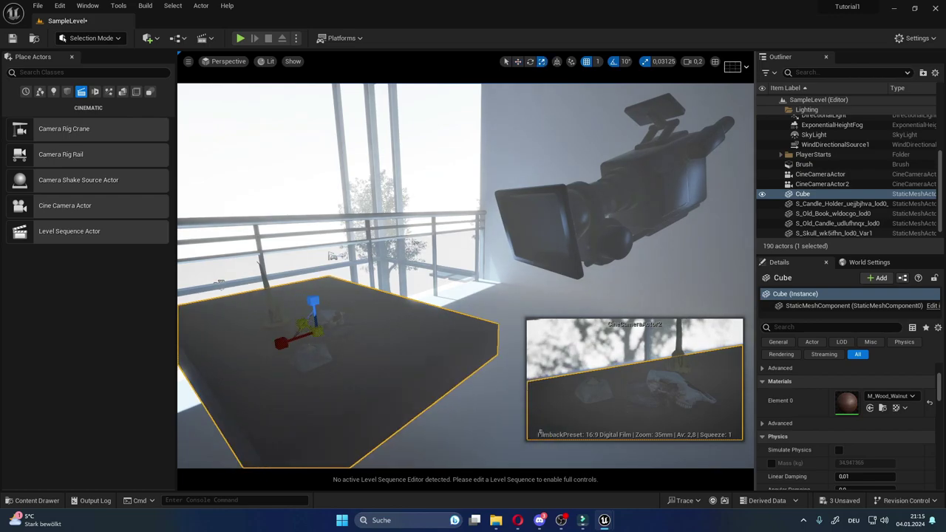
pyautogui.keyDown('ctrl'); pyautogui.click(331, 333); pyautogui.keyUp('ctrl')
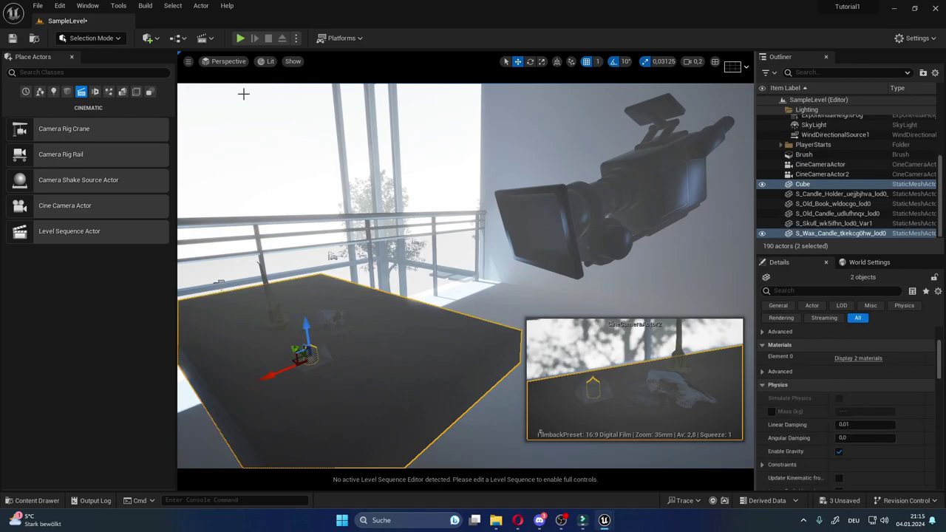
# Switch the viewport display mode to Unlit.
pyautogui.click(273, 62)
pyautogui.click(273, 89)
pyautogui.click(273, 62)
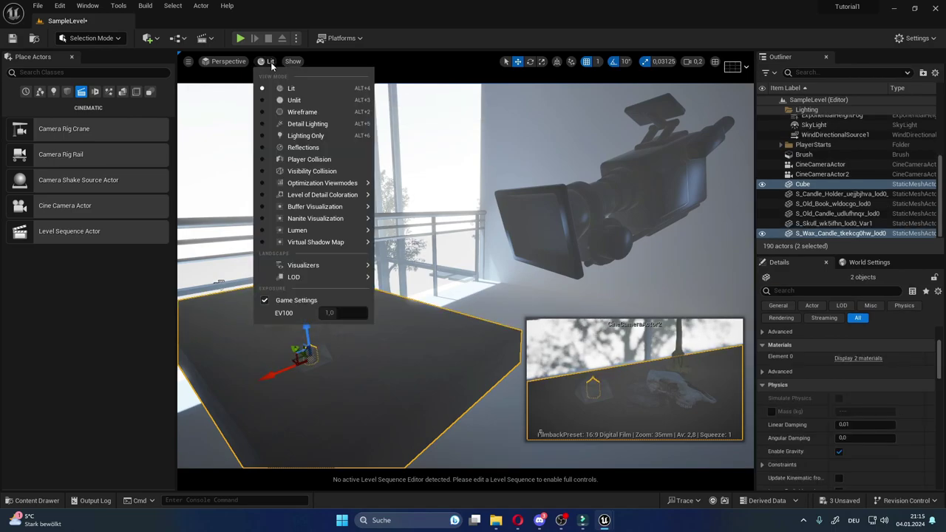
pyautogui.click(277, 103)
# Raise the table with its candles, book and skull together, then lift the cine camera higher.
pyautogui.keyDown('ctrl'); pyautogui.click(322, 340); pyautogui.keyUp('ctrl')
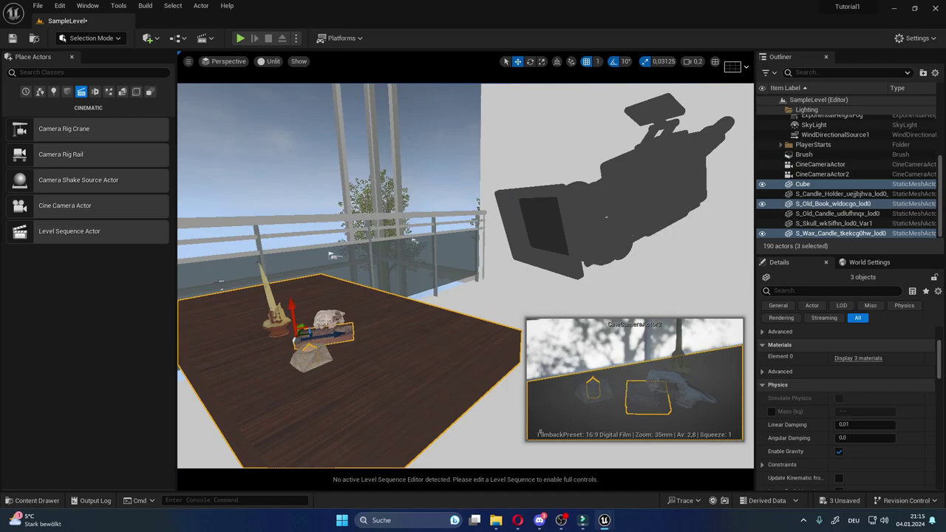
pyautogui.click(304, 325)
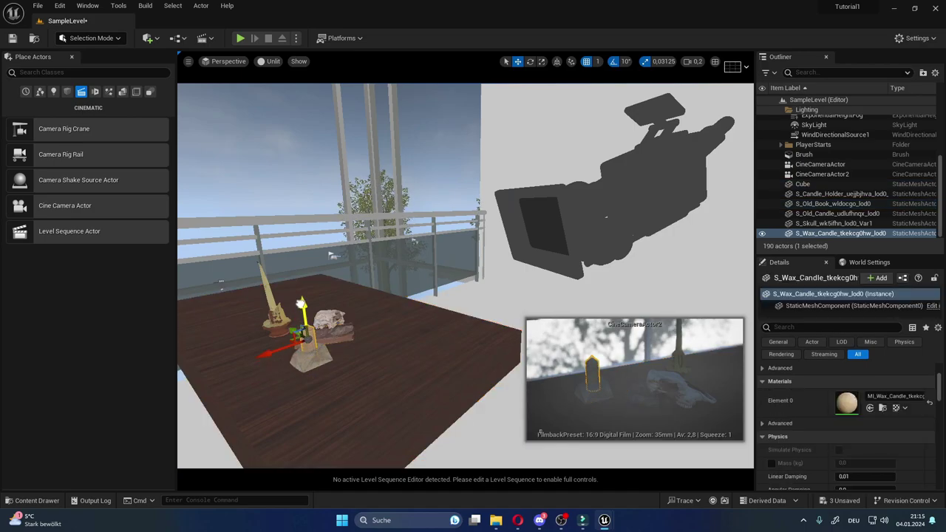
pyautogui.keyDown('ctrl'); pyautogui.click(329, 337); pyautogui.keyUp('ctrl')
pyautogui.keyDown('ctrl'); pyautogui.click(307, 360); pyautogui.keyUp('ctrl')
pyautogui.keyDown('ctrl'); pyautogui.click(326, 319); pyautogui.keyUp('ctrl')
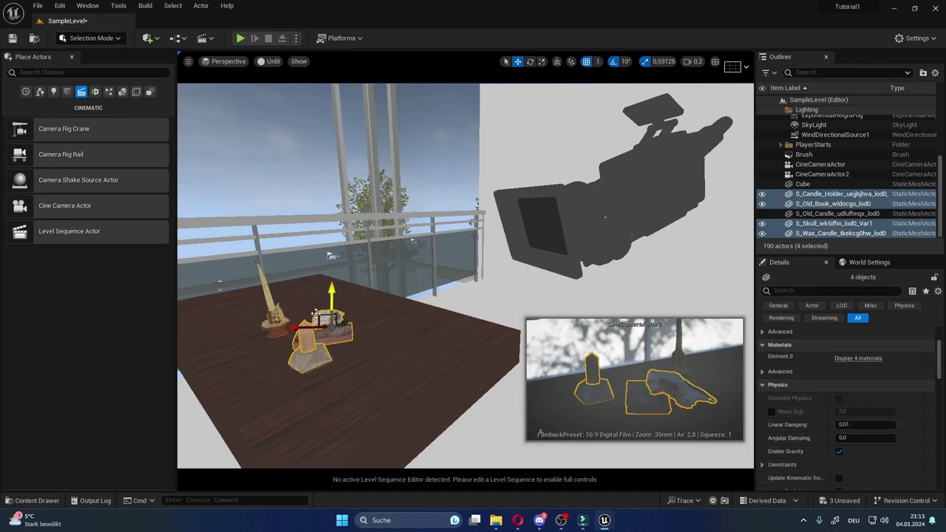
pyautogui.keyDown('ctrl'); pyautogui.click(272, 309); pyautogui.keyUp('ctrl')
pyautogui.keyDown('ctrl'); pyautogui.click(386, 302); pyautogui.keyUp('ctrl')
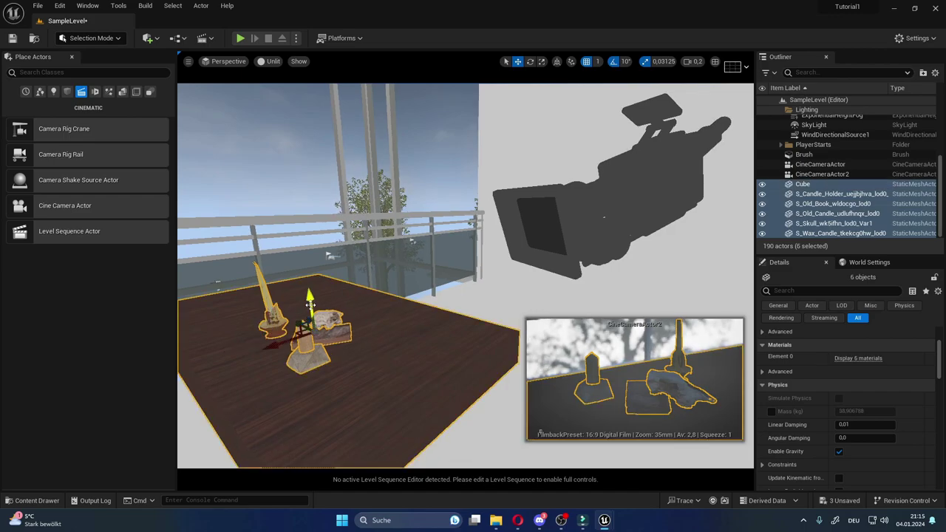
pyautogui.moveTo(310, 301); pyautogui.dragTo(308, 289)
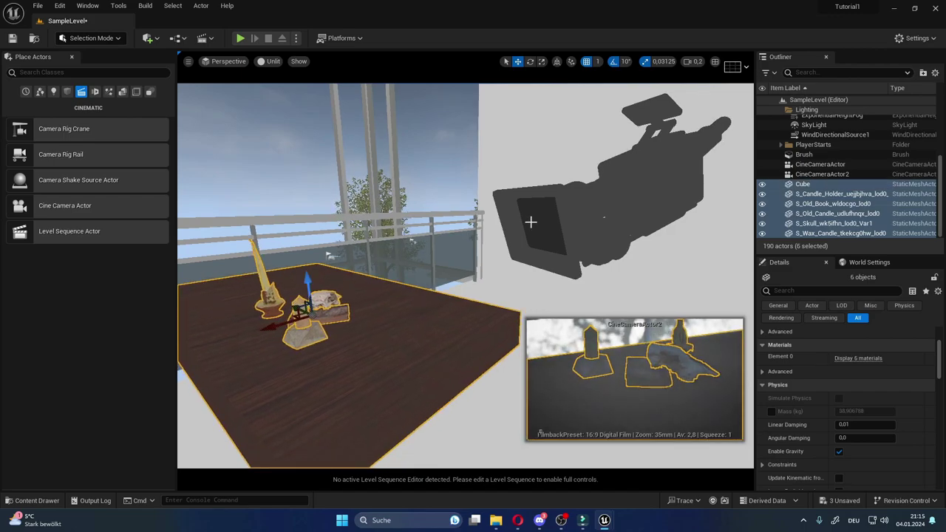
pyautogui.click(620, 155)
pyautogui.moveTo(530, 192)
pyautogui.mouseDown()
pyautogui.moveTo(515, 156)
pyautogui.moveTo(514, 180)
pyautogui.moveTo(505, 164)
pyautogui.moveTo(501, 141)
pyautogui.mouseUp()
# Rotate the cine camera a few degrees to tilt its framing of the candles and skull.
pyautogui.press('e')
pyautogui.press('w')
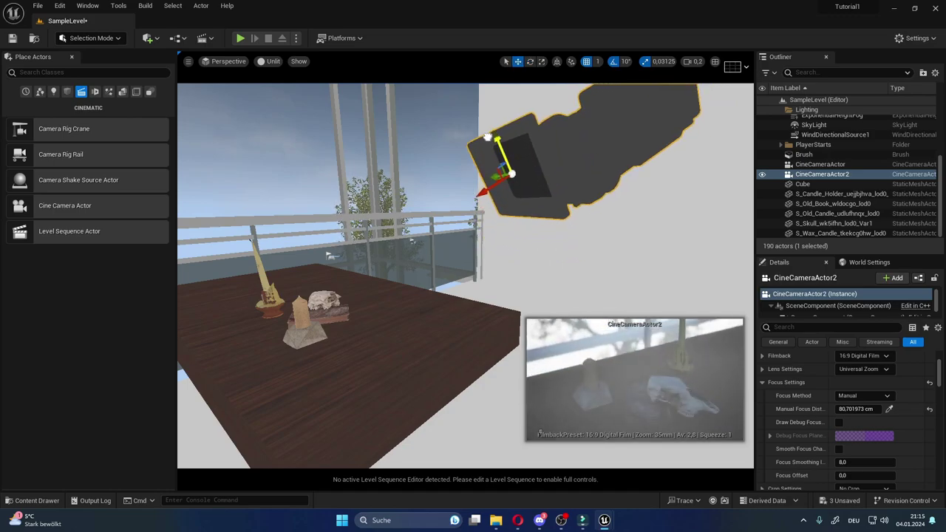
pyautogui.press('e')
pyautogui.moveTo(503, 189); pyautogui.dragTo(506, 201)
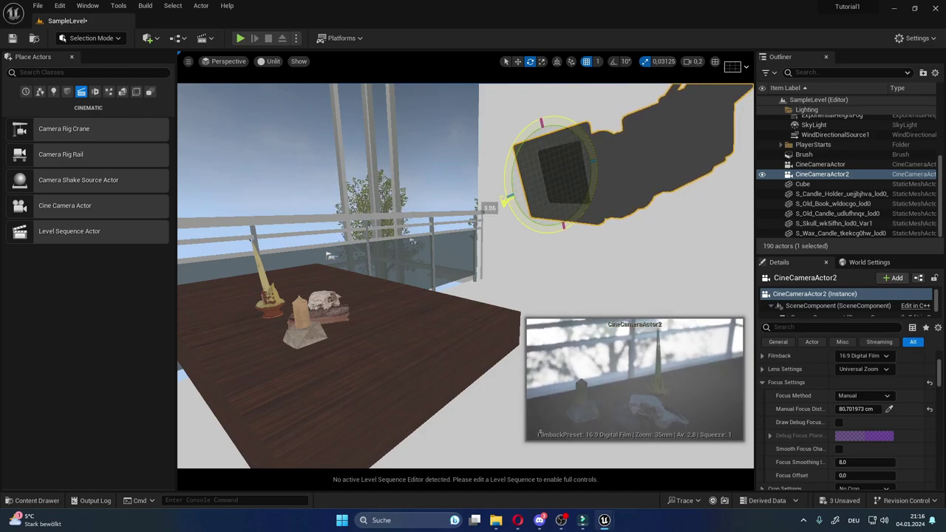
pyautogui.moveTo(460, 189); pyautogui.dragTo(399, 185, button='right')
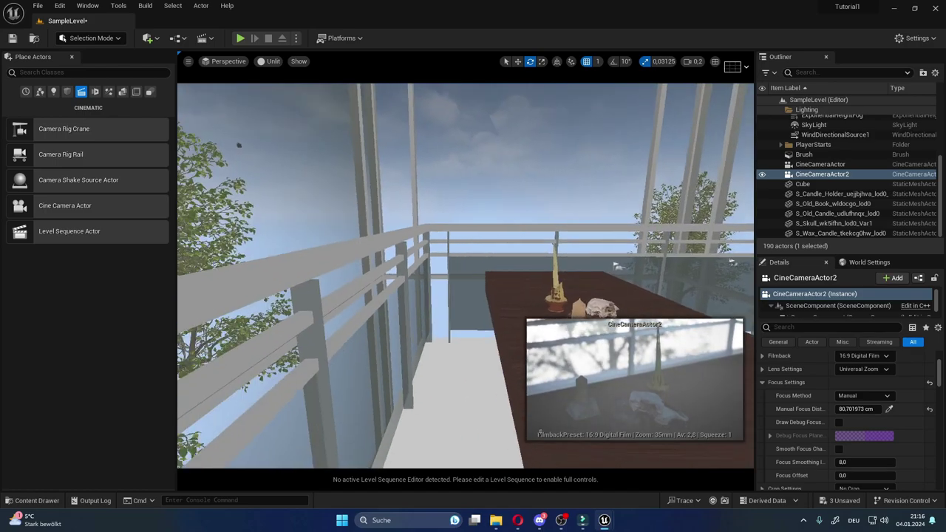
# Hide glass panels Railing_Panel_023 and Railing_Panel_024 and the CWall_004 rail beam.
pyautogui.click(460, 189)
pyautogui.click(455, 171)
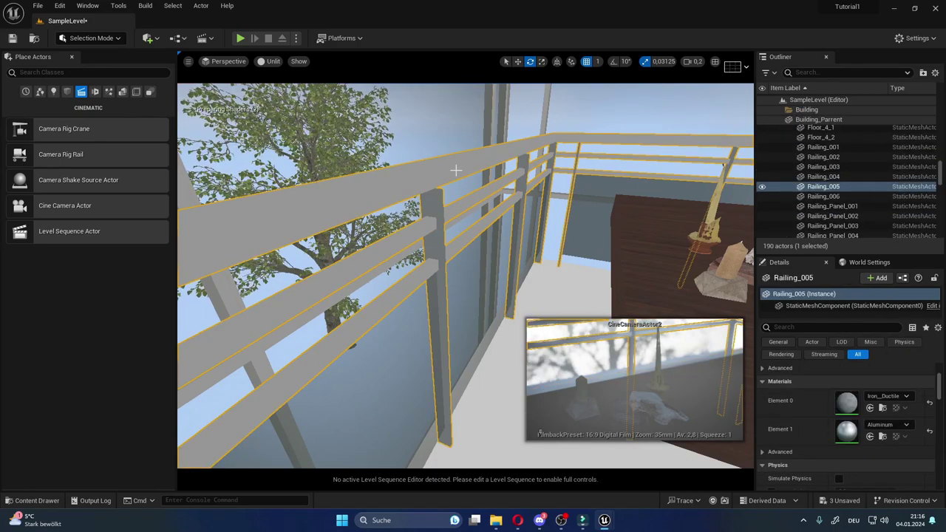
pyautogui.press('Escape')
pyautogui.moveTo(456, 171); pyautogui.dragTo(488, 228, button='right')
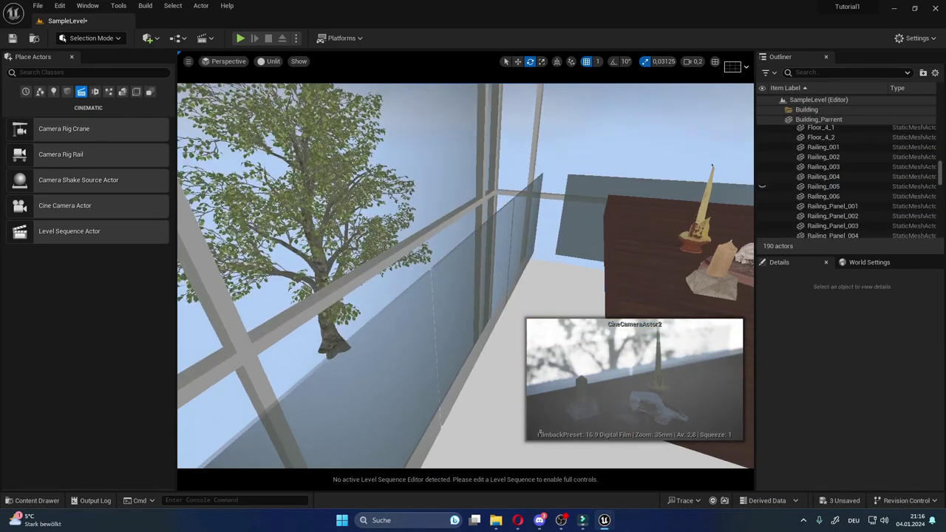
pyautogui.click(355, 353)
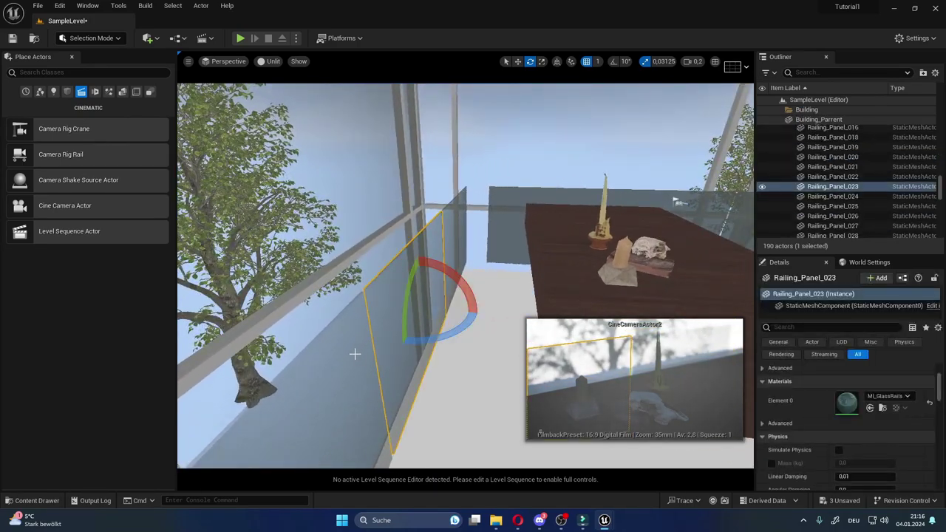
pyautogui.keyDown('ctrl'); pyautogui.click(457, 230); pyautogui.keyUp('ctrl')
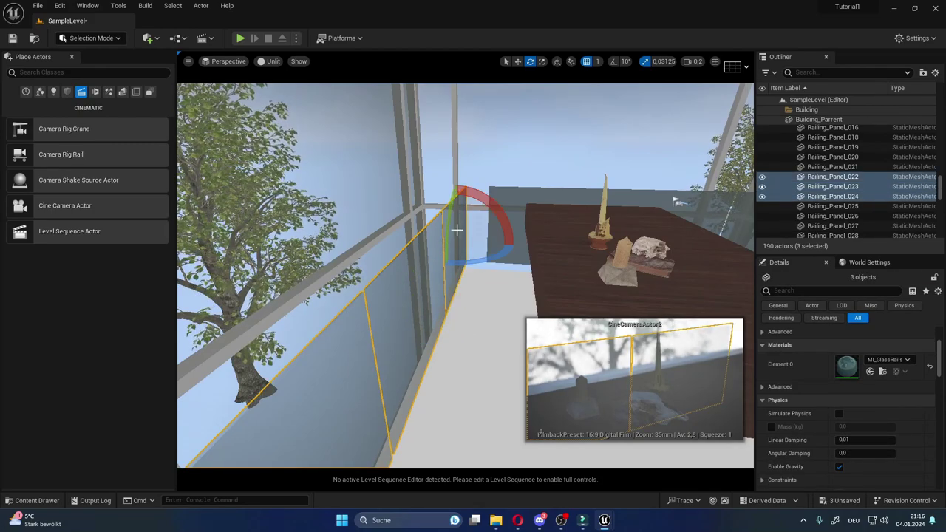
pyautogui.press('h')
pyautogui.moveTo(444, 254); pyautogui.dragTo(444, 253, button='right')
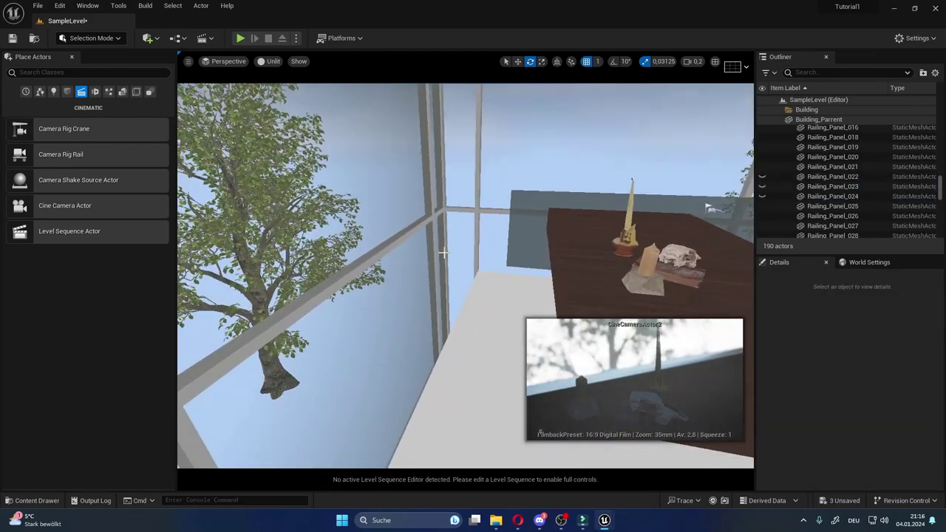
pyautogui.click(341, 278)
pyautogui.click(341, 281)
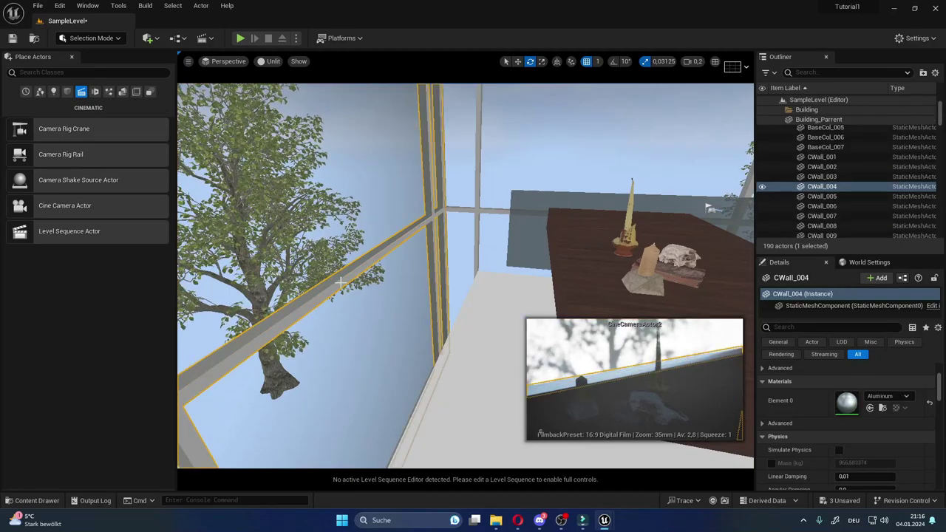
pyautogui.press('h')
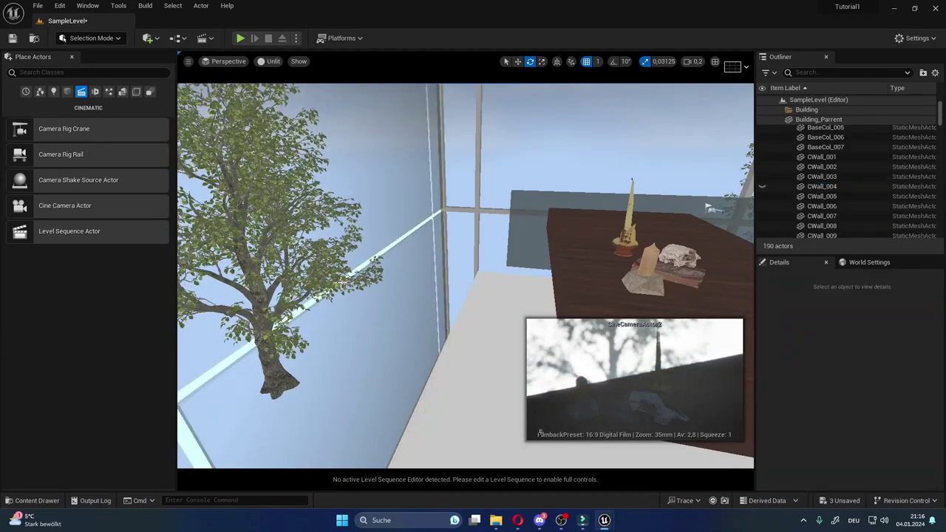
# Inspect glass wall panel CWall_Panels_037 and its MI_GlassWalls material, framing the panel in view.
pyautogui.moveTo(340, 281); pyautogui.dragTo(341, 281, button='right')
pyautogui.moveTo(443, 253); pyautogui.dragTo(444, 254, button='right')
pyautogui.click(310, 222)
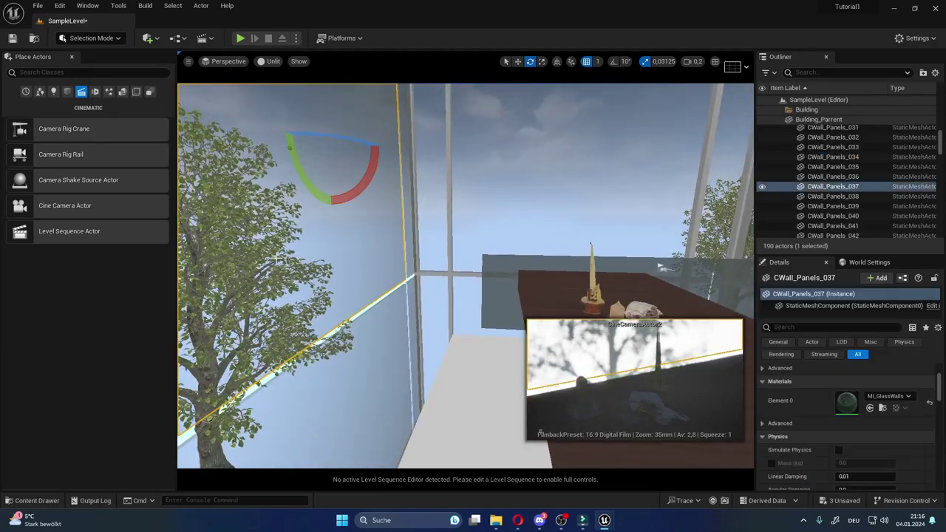
pyautogui.doubleClick(847, 403)
pyautogui.click(197, 350)
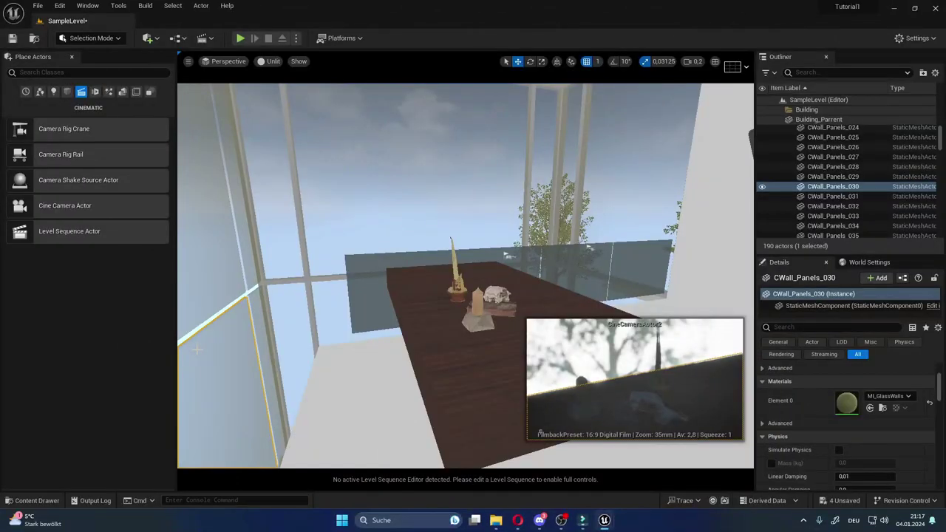
pyautogui.click(199, 299)
pyautogui.press('f')
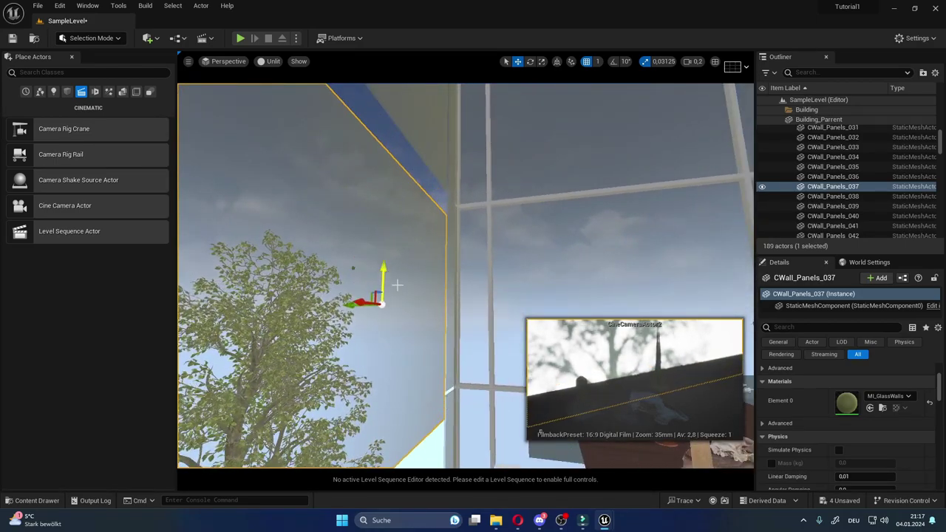
pyautogui.moveTo(383, 229)
pyautogui.mouseDown(button='right')
pyautogui.moveTo(443, 281)
pyautogui.moveTo(444, 341)
pyautogui.mouseUp(button='right')
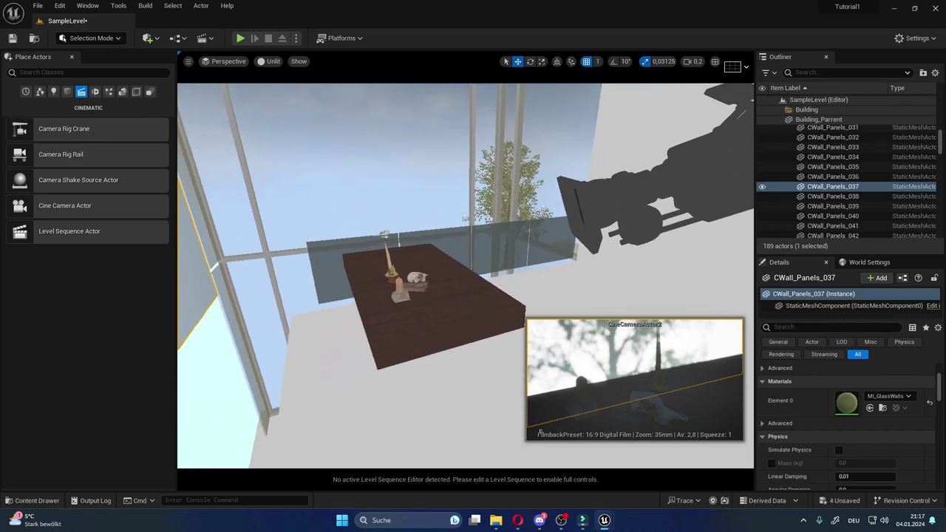
# Raise CineCameraActor2 slightly and turn it a touch to refine the table framing.
pyautogui.click(575, 207)
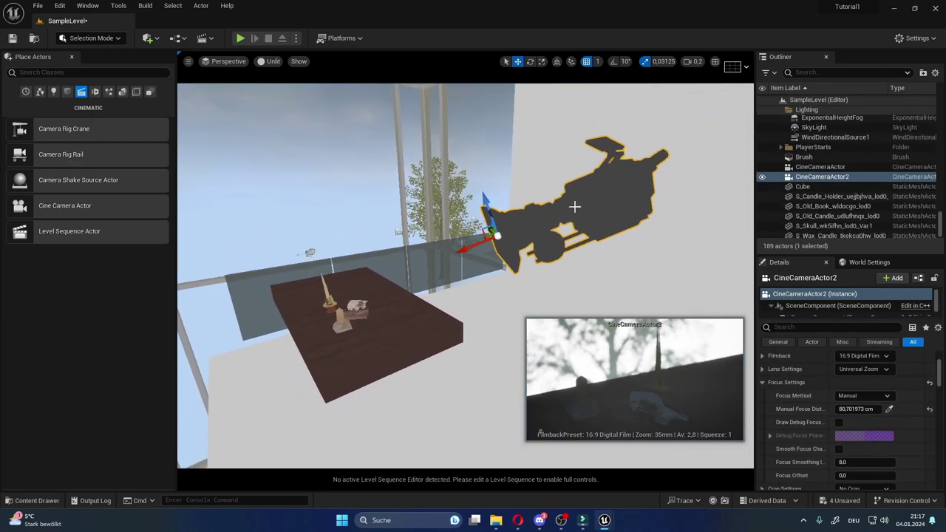
pyautogui.moveTo(488, 244); pyautogui.dragTo(486, 245)
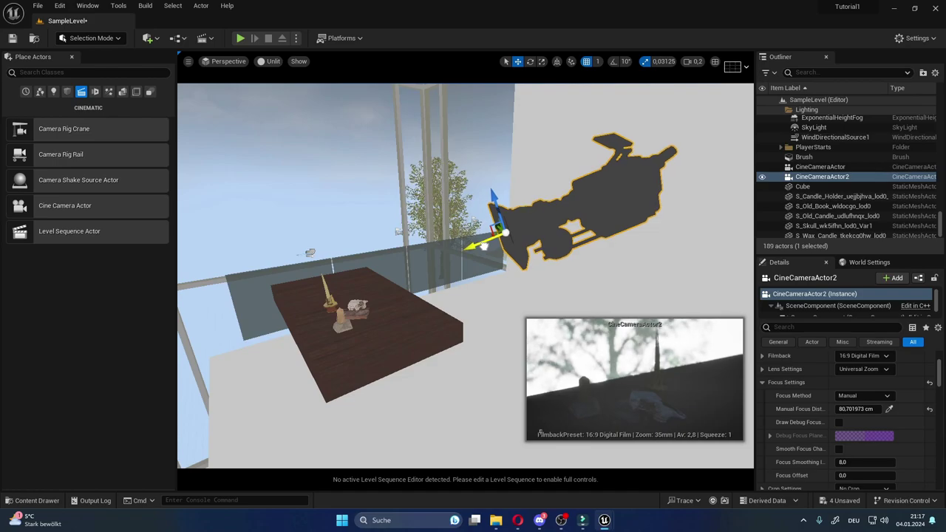
pyautogui.moveTo(496, 198); pyautogui.dragTo(496, 200)
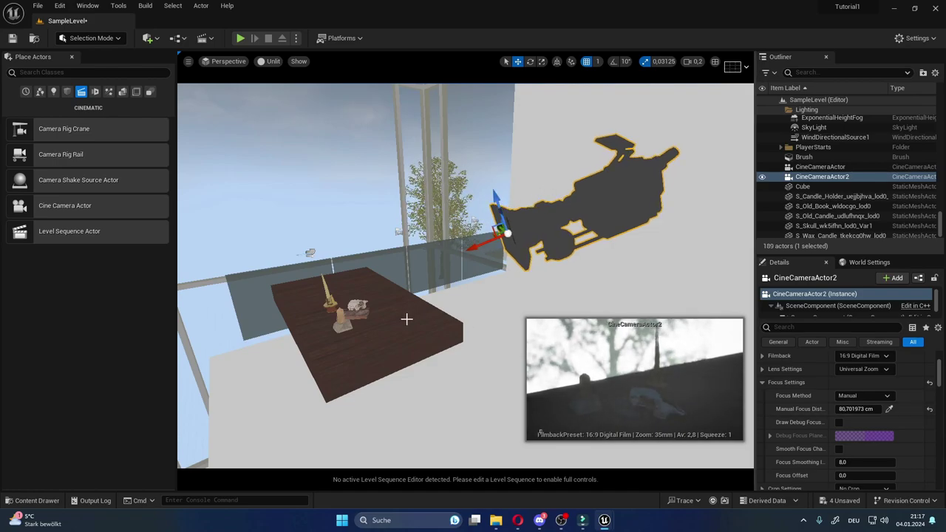
pyautogui.moveTo(407, 319); pyautogui.dragTo(400, 310, button='middle')
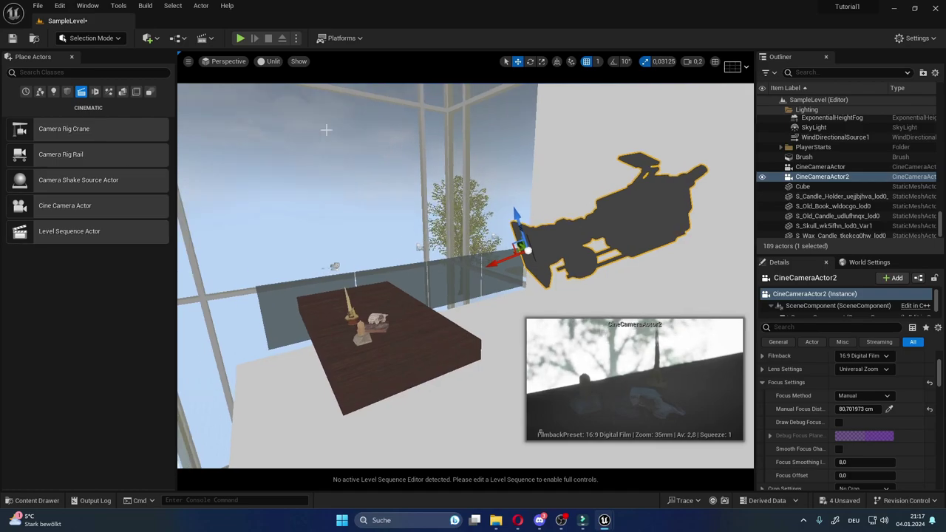
pyautogui.moveTo(307, 228); pyautogui.dragTo(295, 207)
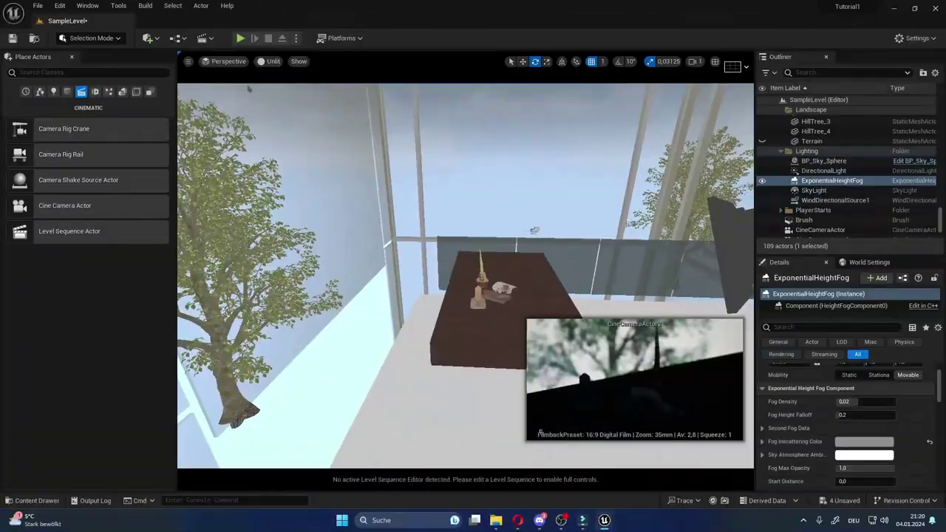
pyautogui.moveTo(248, 89); pyautogui.dragTo(459, 244, button='right')
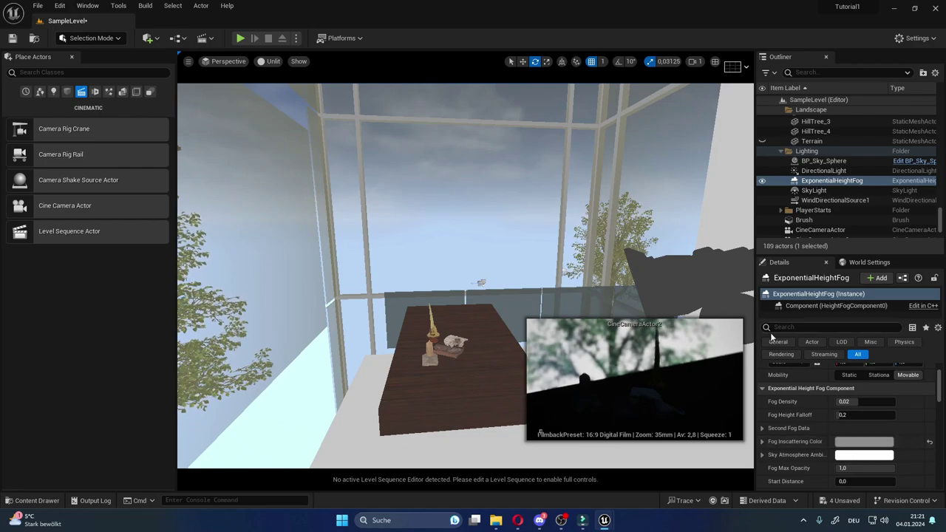
# Darken the fog inscattering colour and the sky atmosphere ambient colour.
pyautogui.scroll(2, 844, 441)
pyautogui.scroll(-2, 859, 450)
pyautogui.click(861, 457)
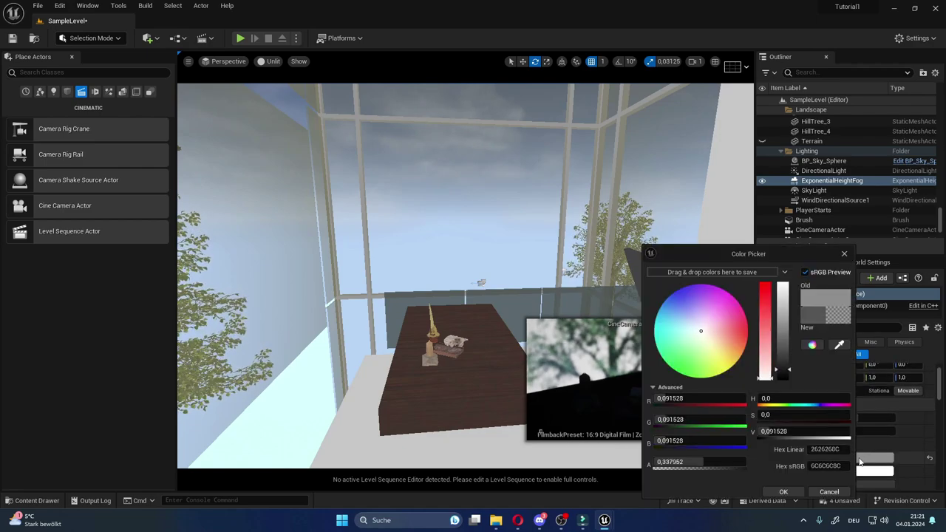
pyautogui.moveTo(785, 360)
pyautogui.mouseDown()
pyautogui.moveTo(786, 376)
pyautogui.moveTo(786, 359)
pyautogui.mouseUp()
pyautogui.click(784, 492)
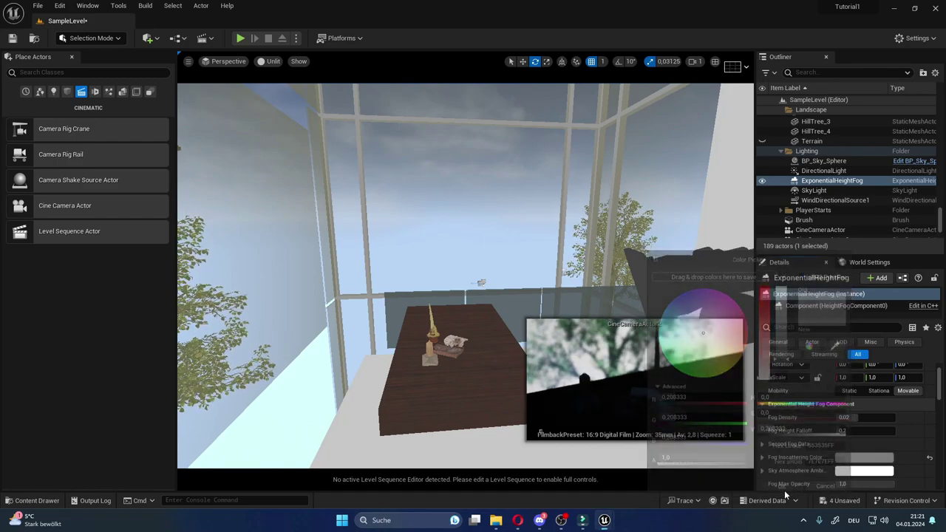
pyautogui.click(840, 477)
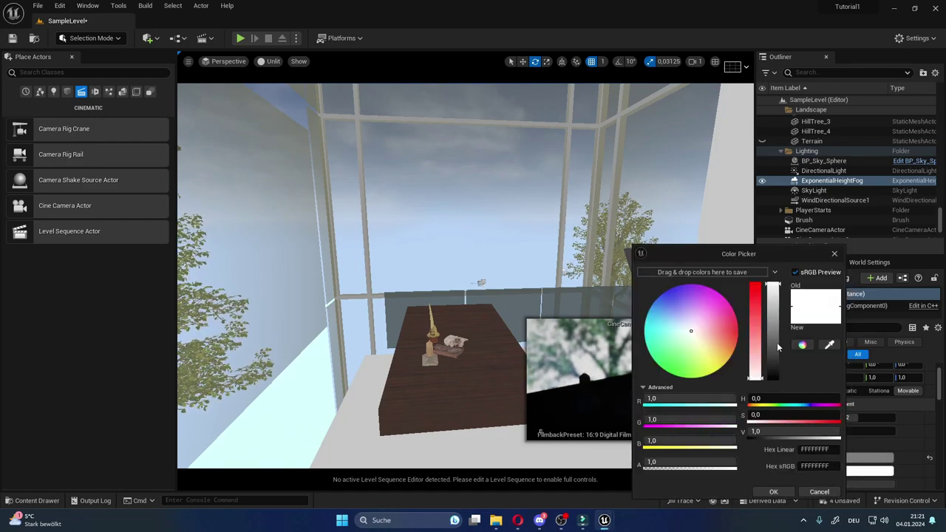
pyautogui.moveTo(774, 295); pyautogui.dragTo(783, 390)
pyautogui.click(773, 492)
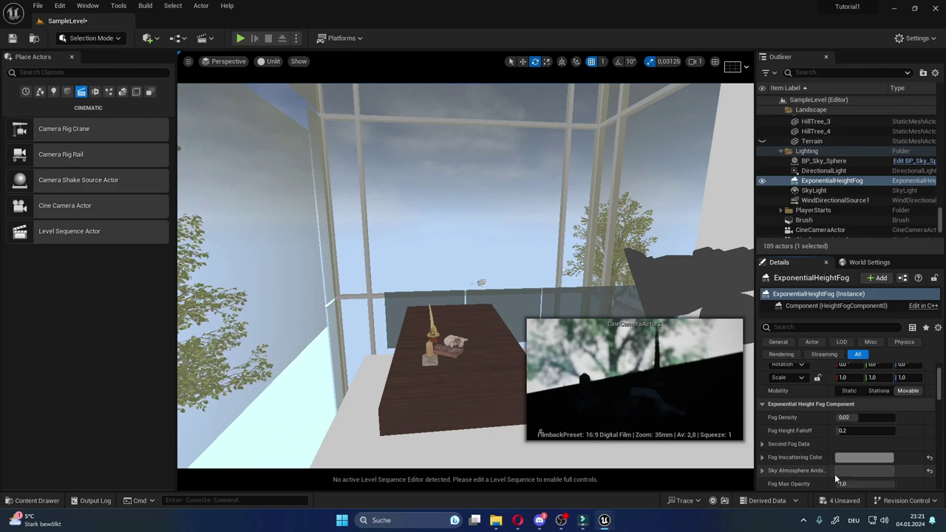
# Retint the fog inscattering colour to a desaturated orange-beige.
pyautogui.click(867, 477)
pyautogui.moveTo(768, 375); pyautogui.dragTo(769, 320)
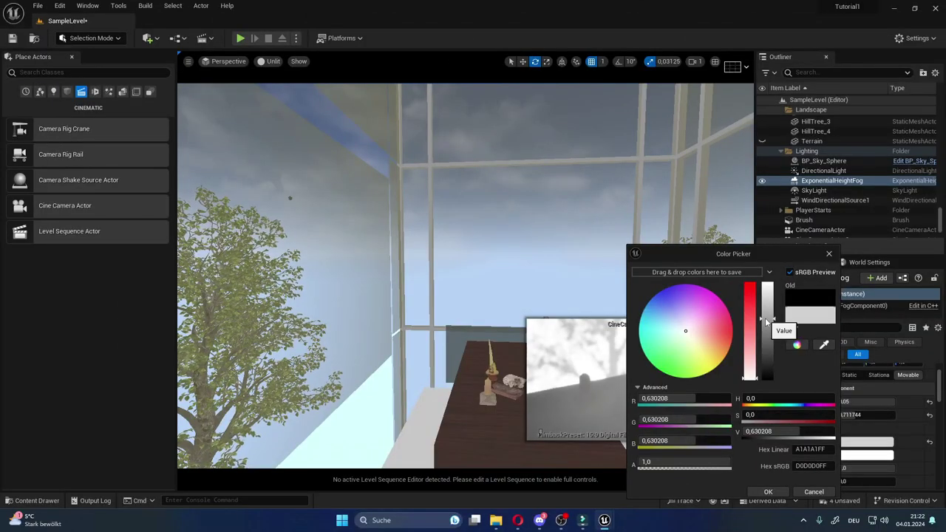
pyautogui.click(710, 340)
pyautogui.click(710, 366)
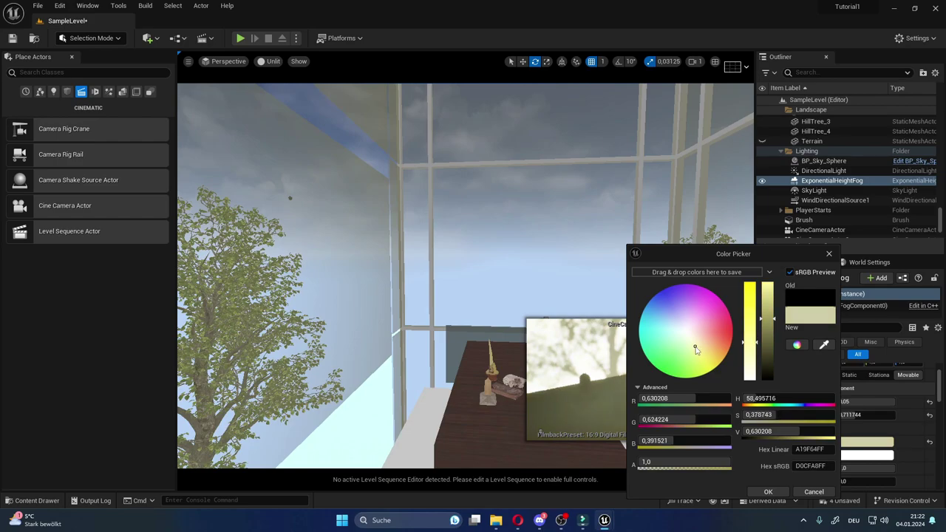
pyautogui.moveTo(695, 349); pyautogui.dragTo(702, 353)
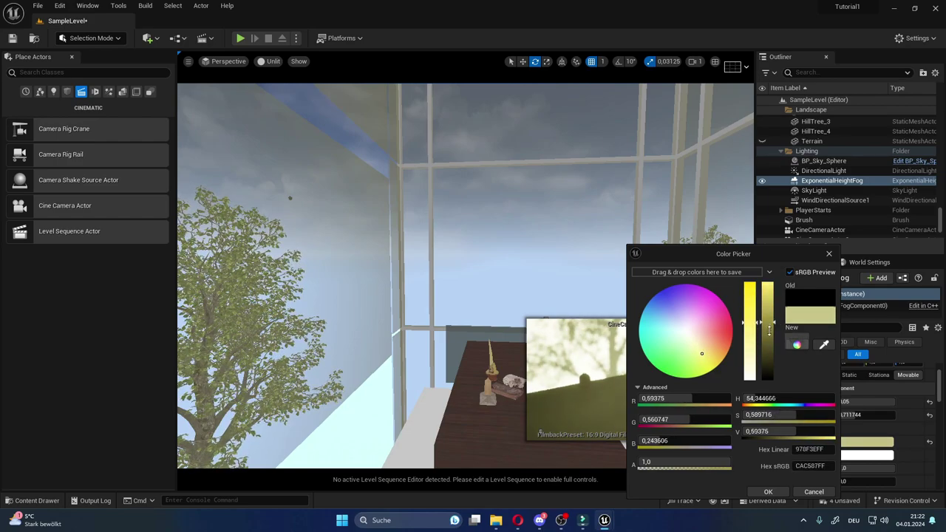
pyautogui.moveTo(769, 319); pyautogui.dragTo(771, 342)
pyautogui.click(712, 352)
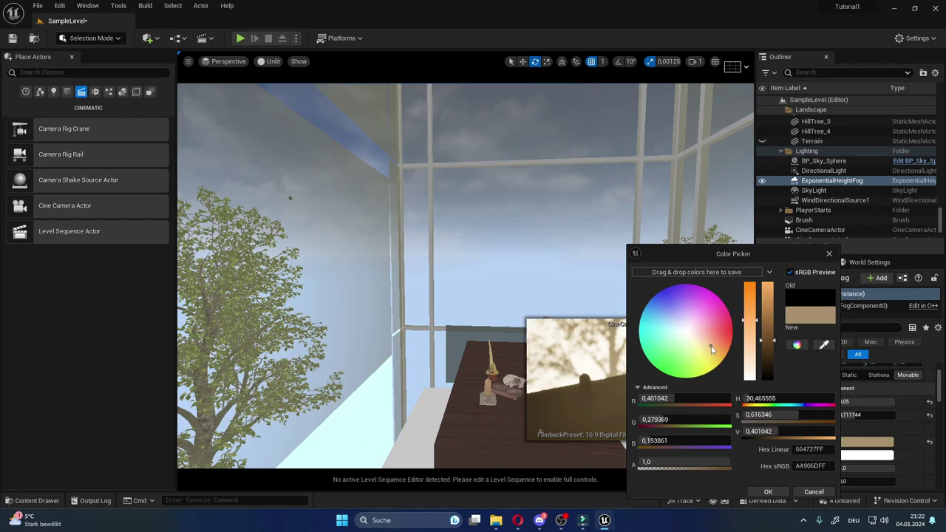
pyautogui.click(768, 491)
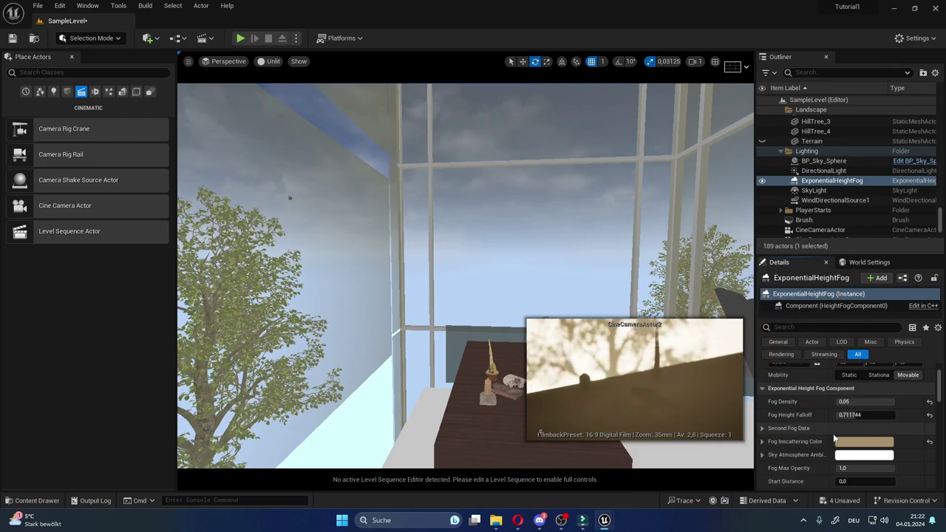
# Set fog max opacity to about 0.992 and deepen the inscattering colour to dark brown.
pyautogui.moveTo(850, 468); pyautogui.dragTo(895, 468)
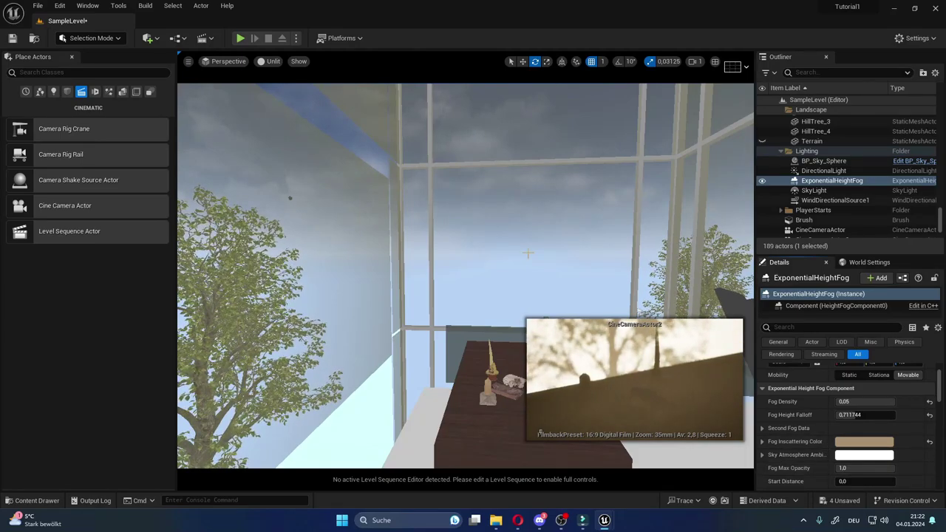
pyautogui.moveTo(528, 254); pyautogui.dragTo(528, 280, button='right')
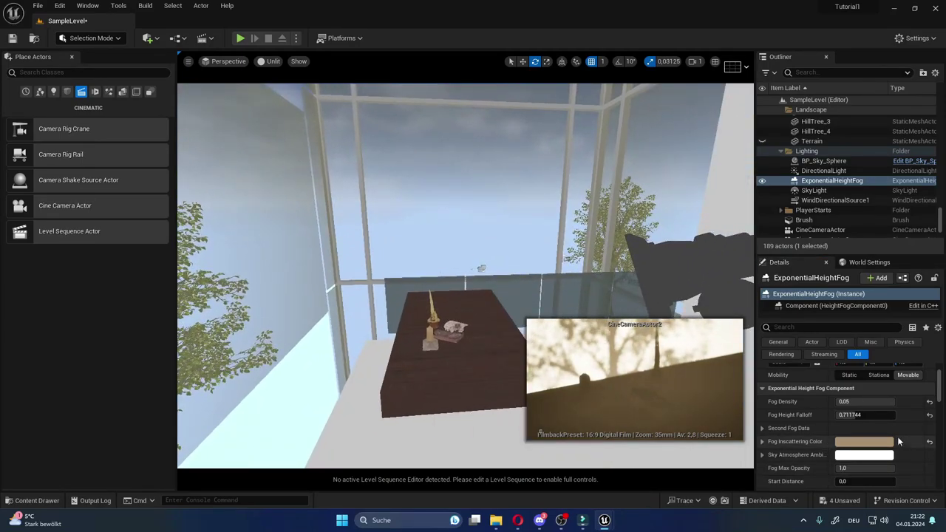
pyautogui.click(886, 441)
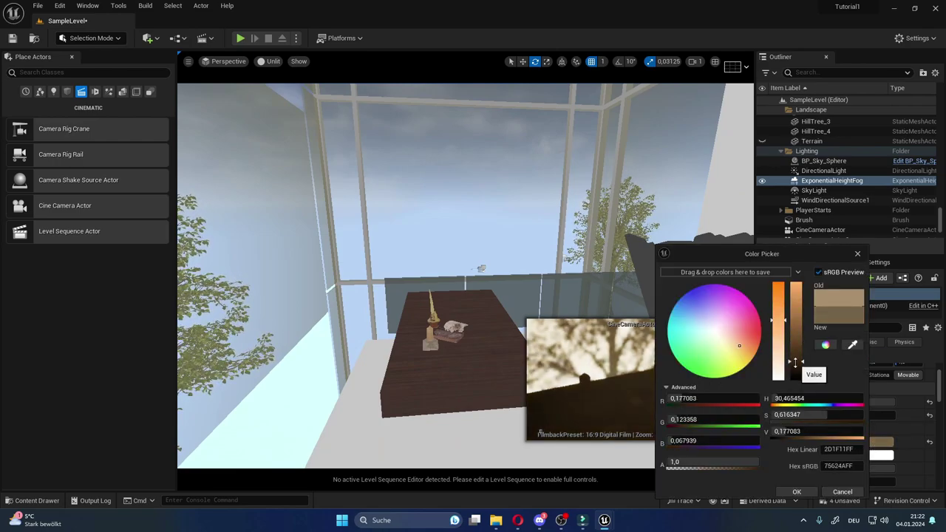
pyautogui.moveTo(795, 362); pyautogui.dragTo(793, 365)
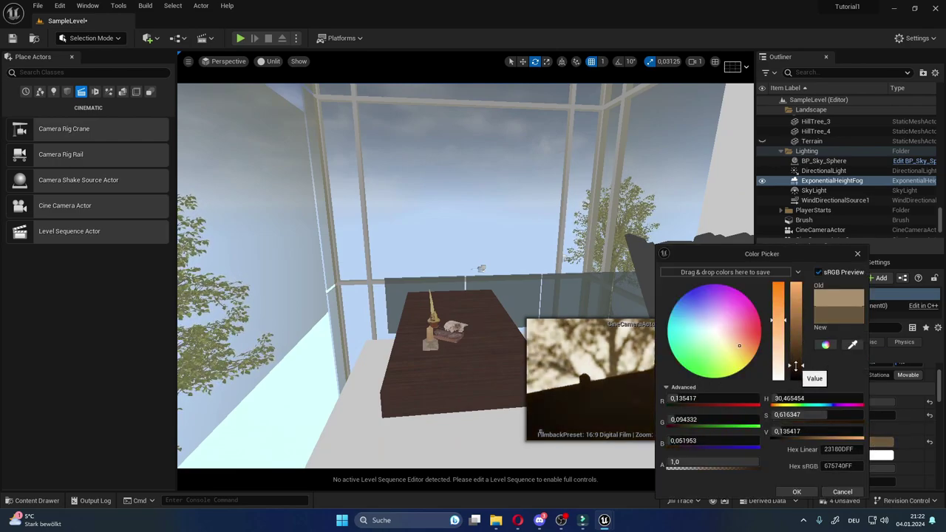
pyautogui.click(797, 492)
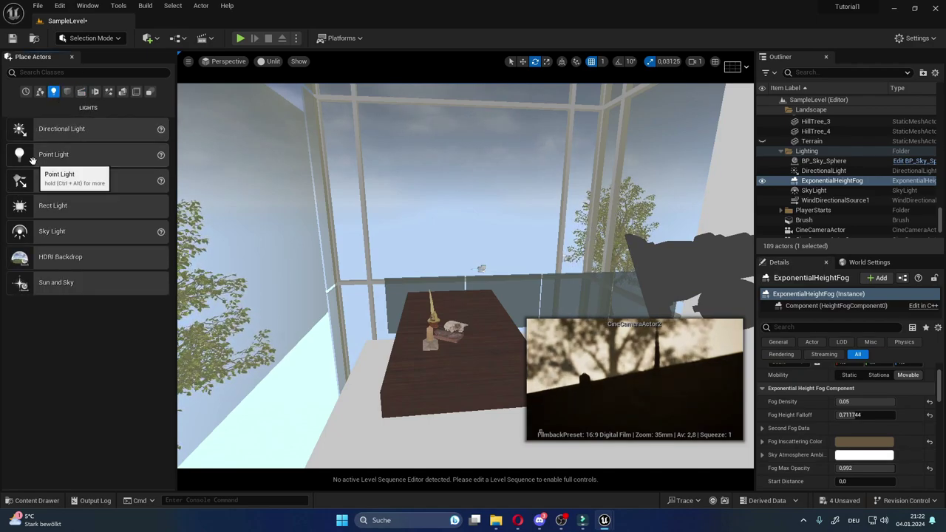
# Place a point light in the level and move it up and right near the candles.
pyautogui.moveTo(32, 159)
pyautogui.mouseDown()
pyautogui.moveTo(465, 285)
pyautogui.moveTo(486, 337)
pyautogui.moveTo(481, 326)
pyautogui.mouseUp()
pyautogui.press('f')
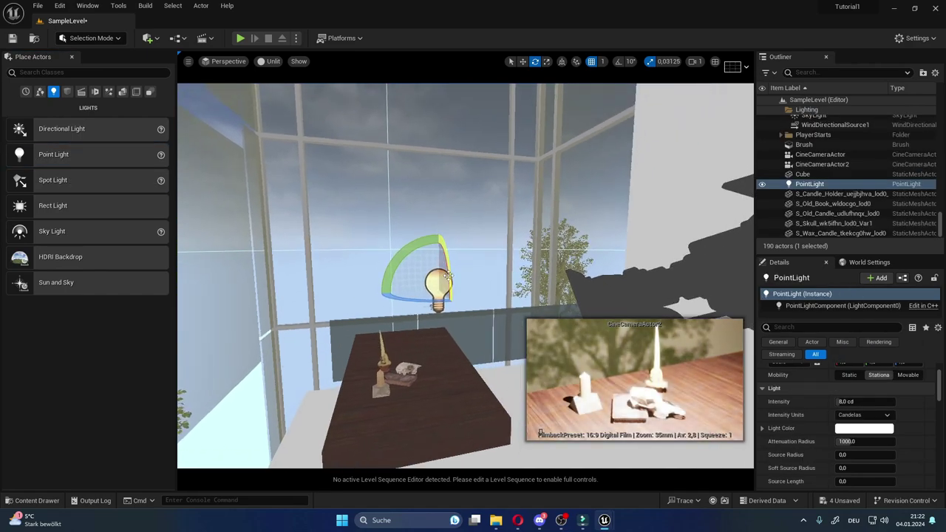
pyautogui.press('w')
pyautogui.moveTo(440, 238); pyautogui.dragTo(442, 200)
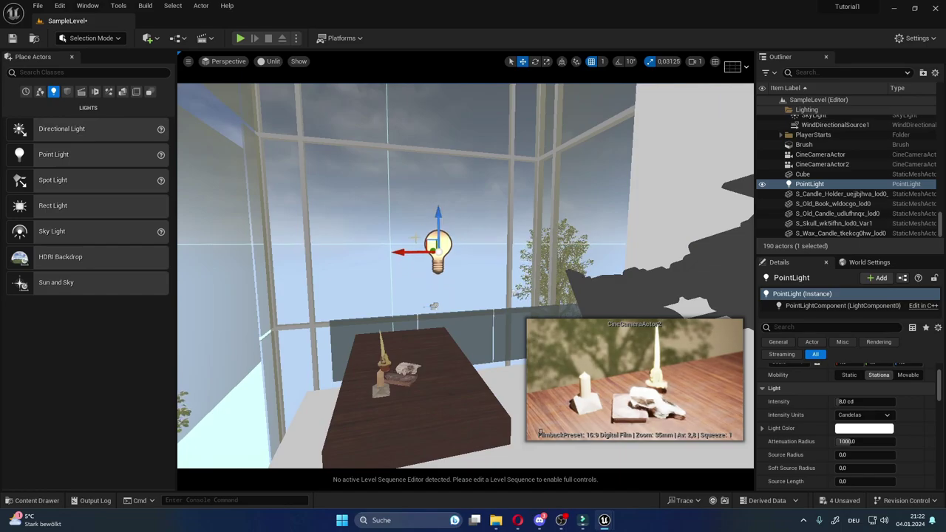
pyautogui.moveTo(411, 252); pyautogui.dragTo(463, 252)
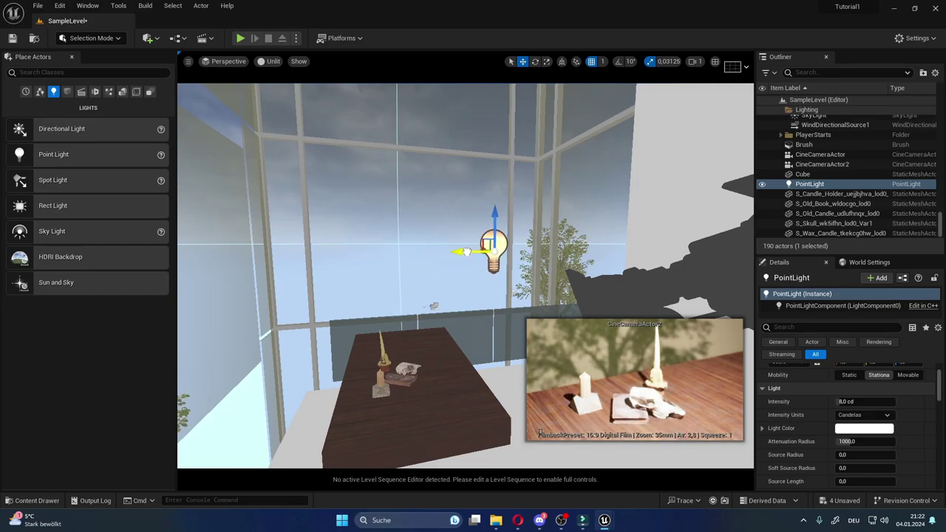
pyautogui.moveTo(462, 260)
pyautogui.keyDown('alt'); pyautogui.mouseDown()
pyautogui.moveTo(424, 302)
pyautogui.moveTo(368, 324)
pyautogui.moveTo(400, 321)
pyautogui.mouseUp(); pyautogui.keyUp('alt')
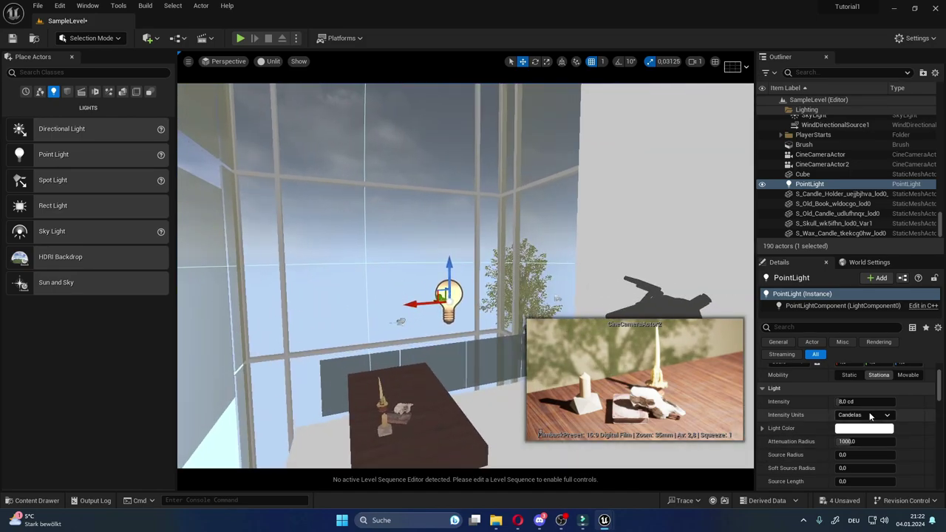
# Lower the point light's intensity from 8.0 to 0.2 cd.
pyautogui.moveTo(865, 402)
pyautogui.mouseDown()
pyautogui.moveTo(814, 401)
pyautogui.moveTo(868, 401)
pyautogui.mouseUp()
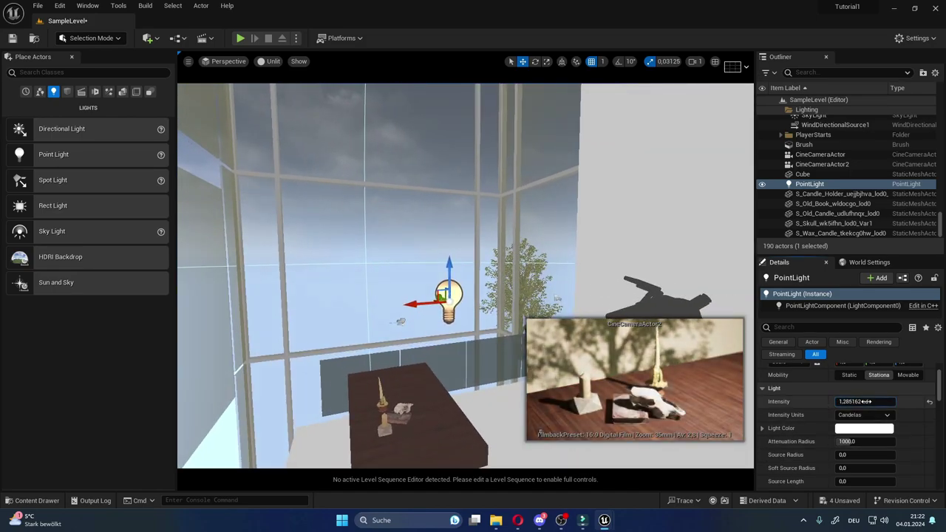
pyautogui.write('0,8')
pyautogui.press('Return')
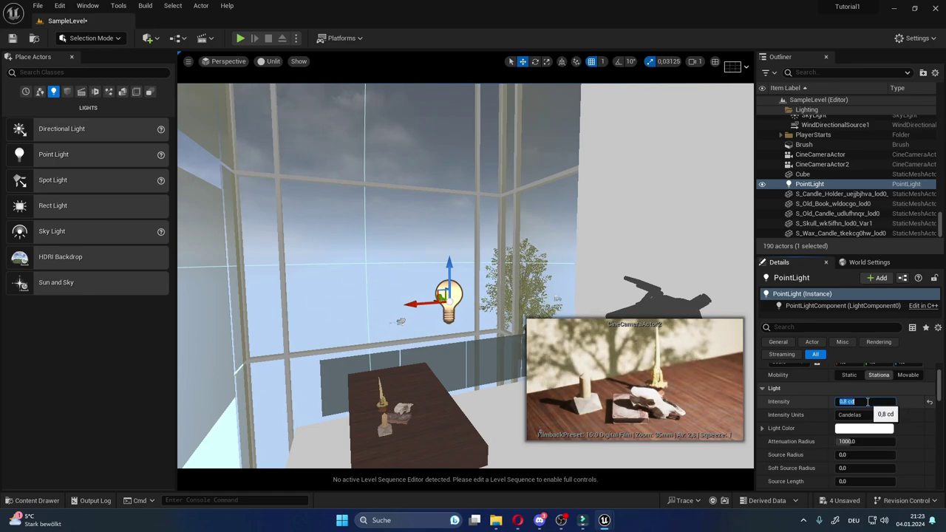
pyautogui.press('Return')
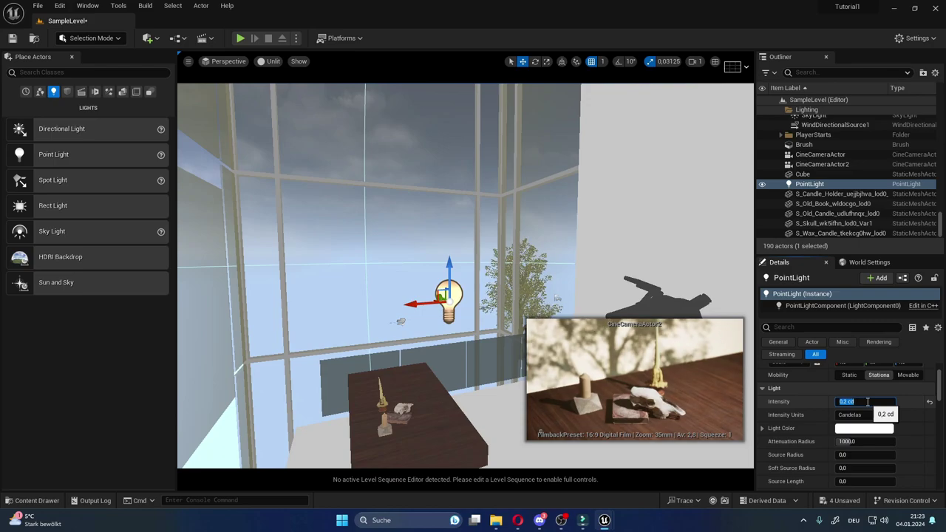
# Give the point light a soft pink colour.
pyautogui.click(863, 428)
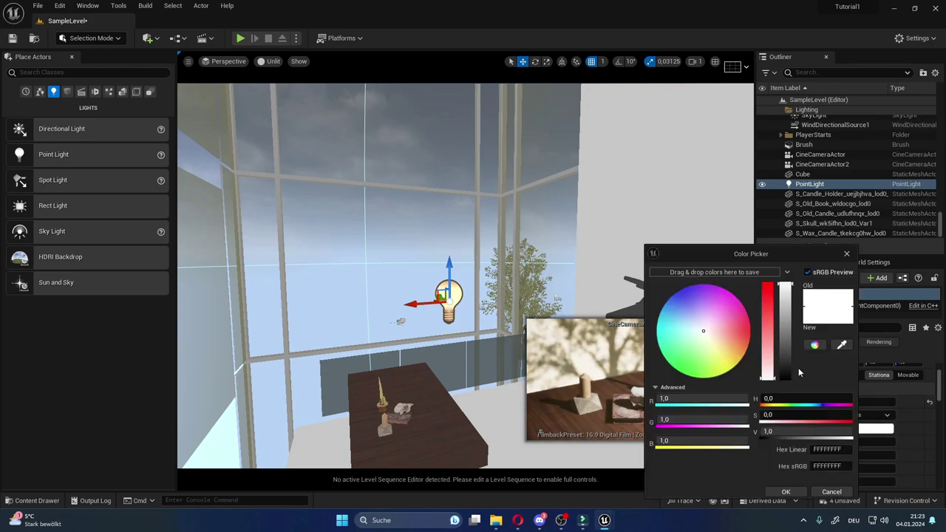
pyautogui.moveTo(764, 372); pyautogui.dragTo(767, 365)
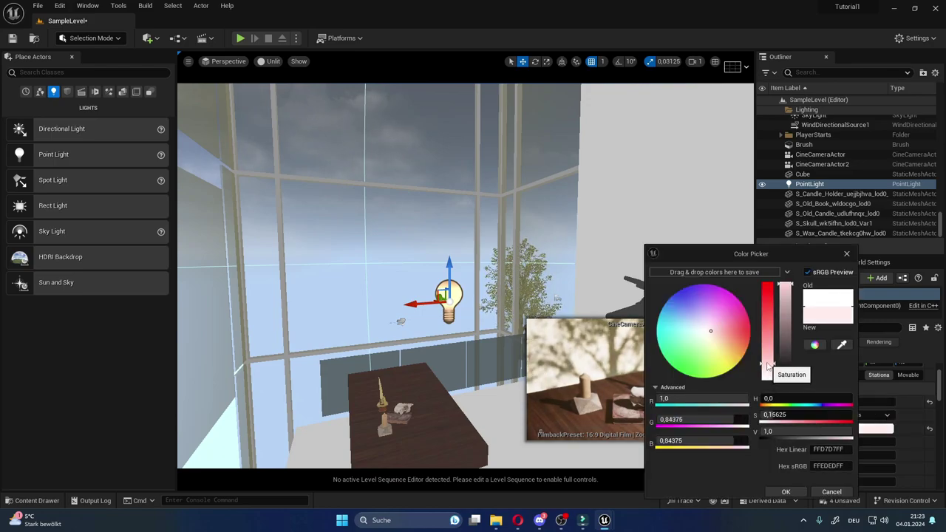
pyautogui.click(725, 333)
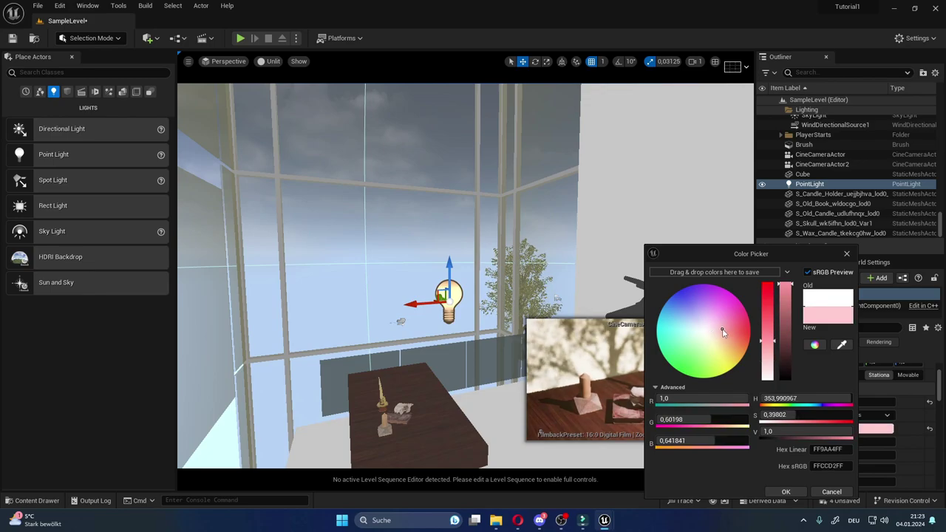
pyautogui.click(787, 493)
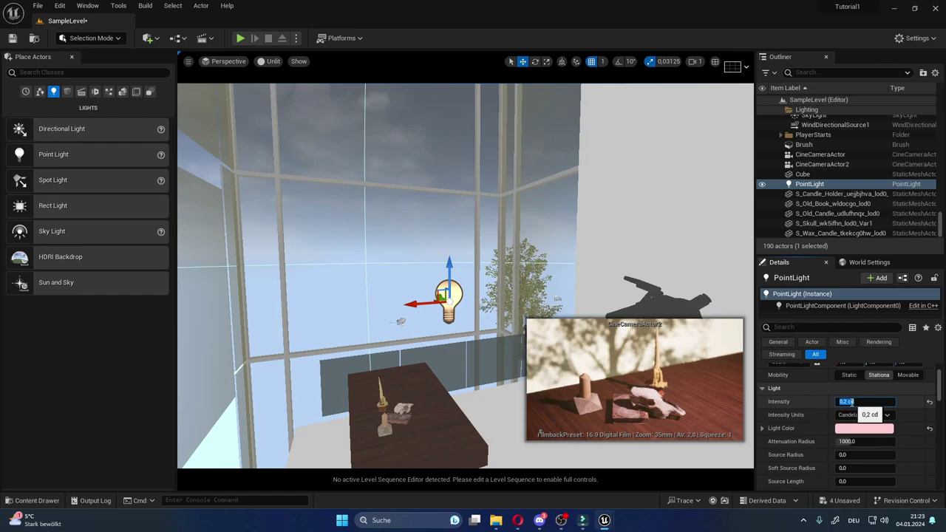
# Duplicate the point light and move the copy to the right.
pyautogui.scroll(-1, 851, 401)
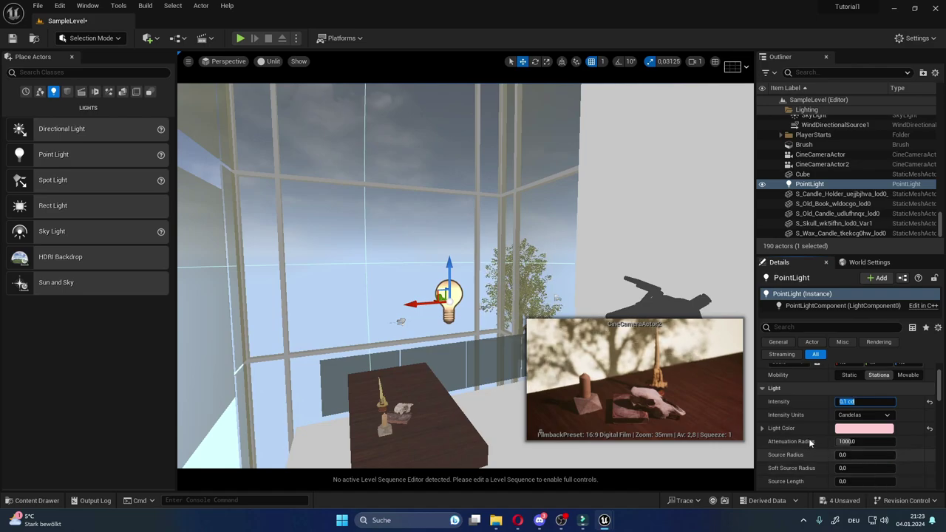
pyautogui.moveTo(673, 354)
pyautogui.mouseDown(button='right')
pyautogui.moveTo(703, 377)
pyautogui.moveTo(673, 373)
pyautogui.mouseUp(button='right')
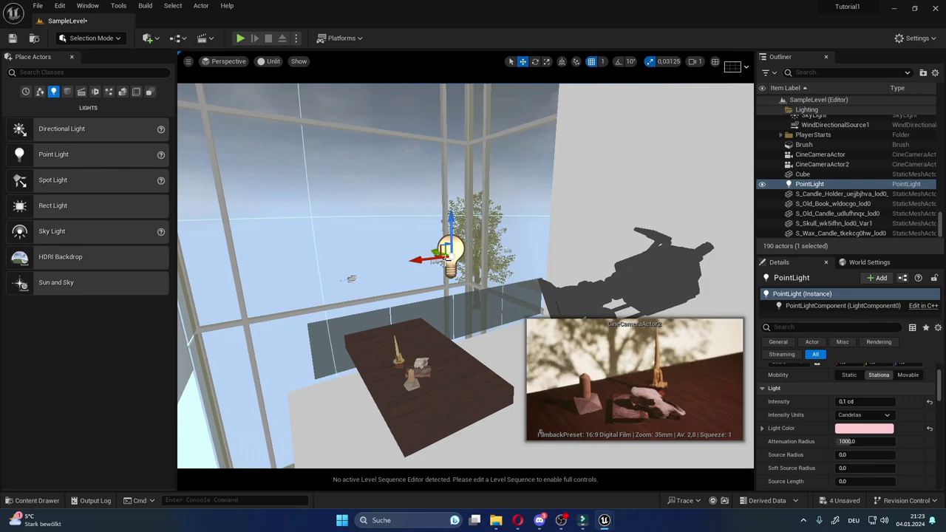
pyautogui.keyDown('alt'); pyautogui.moveTo(437, 252); pyautogui.dragTo(478, 265); pyautogui.keyUp('alt')
pyautogui.write('04')
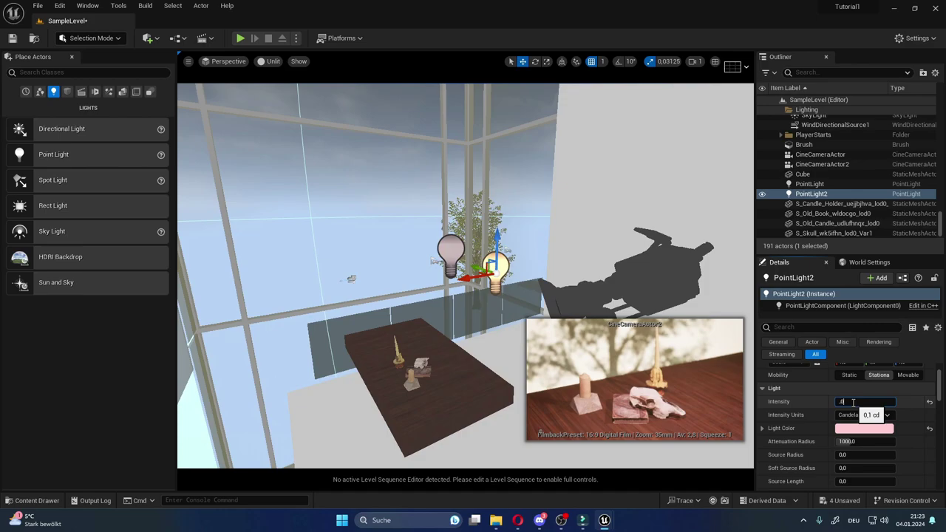
# Set the duplicated PointLight2's intensity to 0.04 cd.
pyautogui.press('Return')
pyautogui.moveTo(443, 333); pyautogui.dragTo(414, 325, button='right')
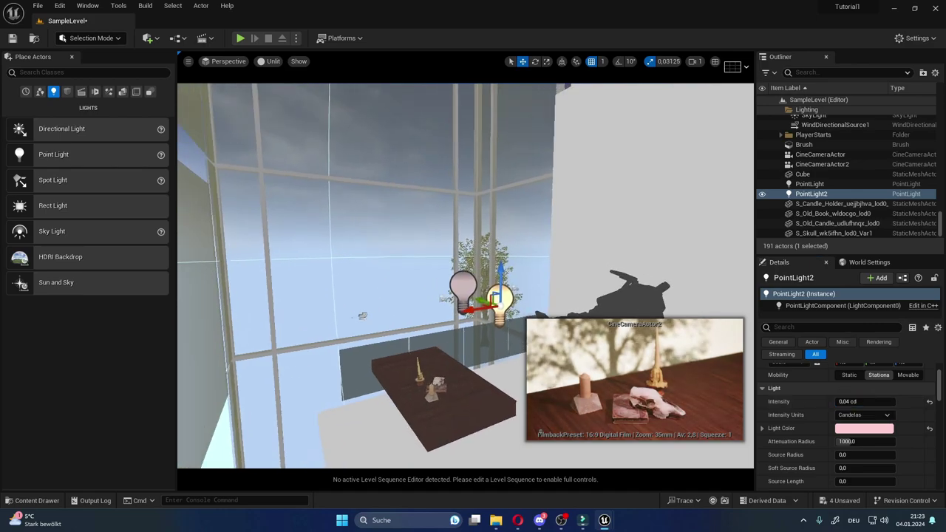
pyautogui.moveTo(339, 351)
pyautogui.mouseDown(button='right')
pyautogui.moveTo(185, 241)
pyautogui.moveTo(199, 114)
pyautogui.moveTo(372, 229)
pyautogui.moveTo(372, 207)
pyautogui.mouseUp(button='right')
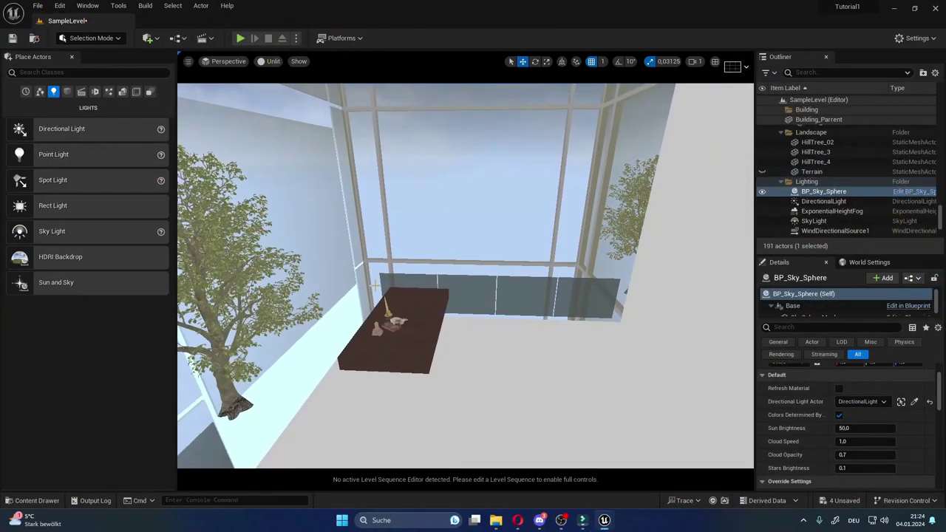
# Pilot CineCameraActor2 and switch the viewport from Unlit to Lit.
pyautogui.moveTo(492, 387); pyautogui.dragTo(306, 184, button='right')
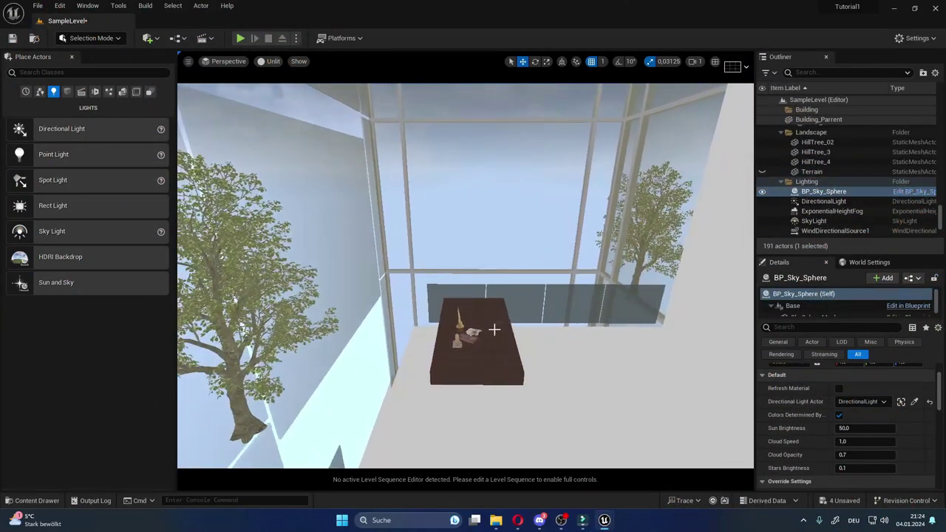
pyautogui.click(229, 64)
pyautogui.click(253, 182)
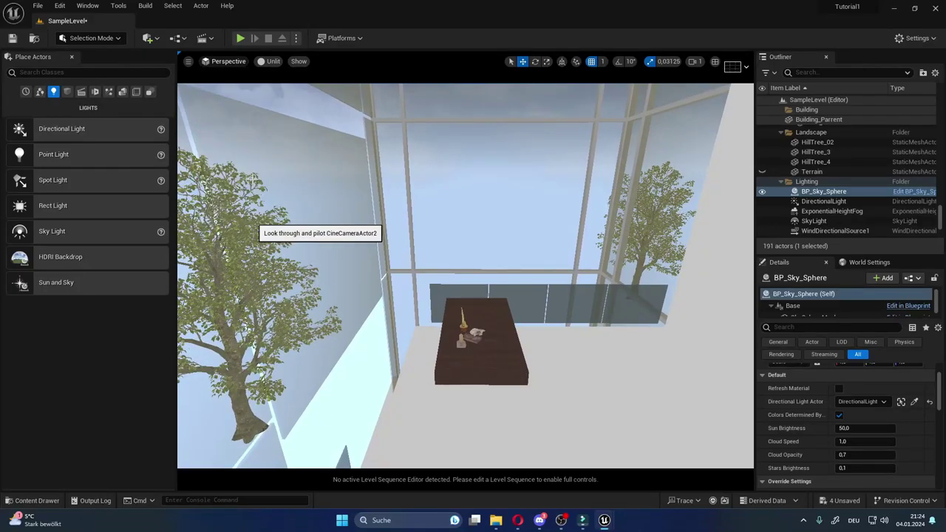
pyautogui.click(269, 62)
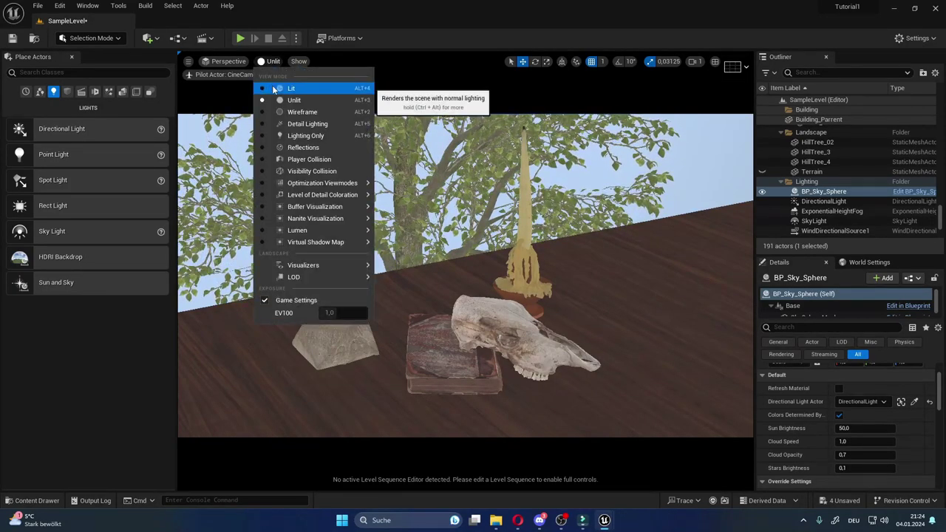
pyautogui.click(281, 86)
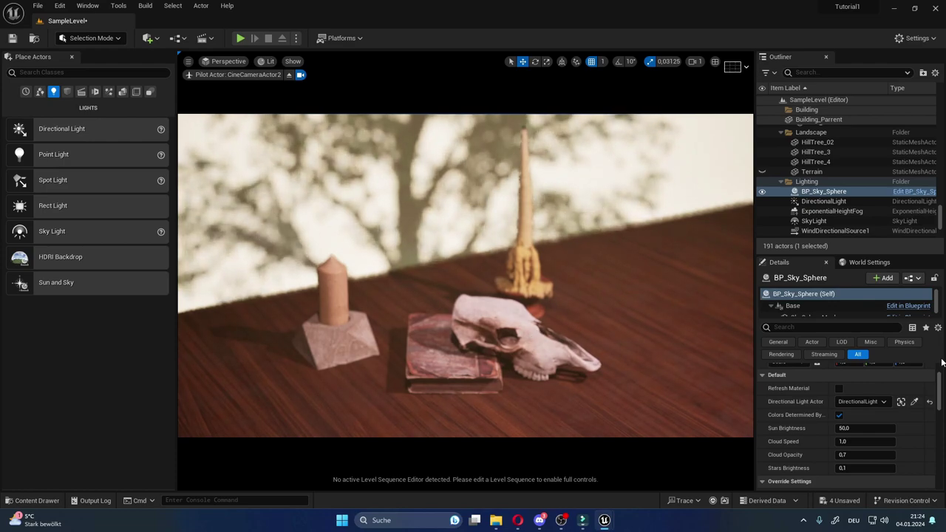
# Select the skull on the table directly in the scene.
pyautogui.click(915, 402)
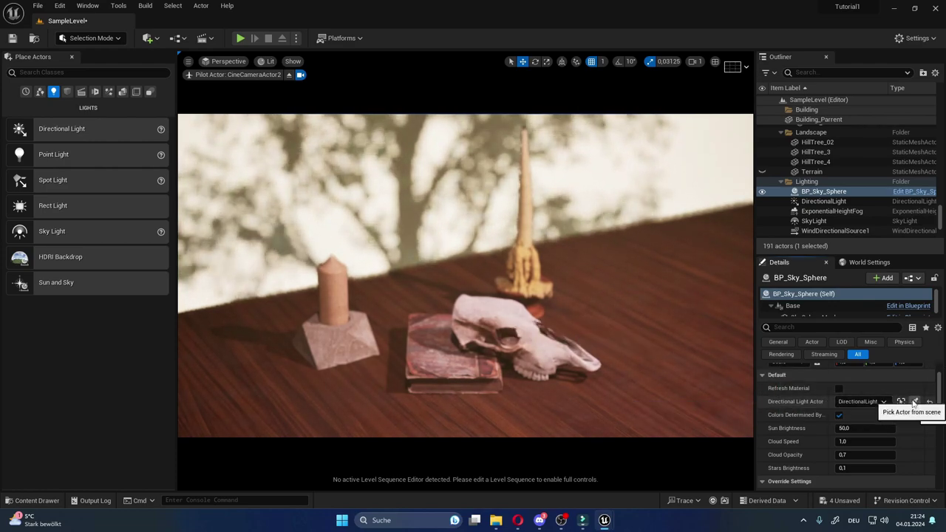
pyautogui.click(487, 320)
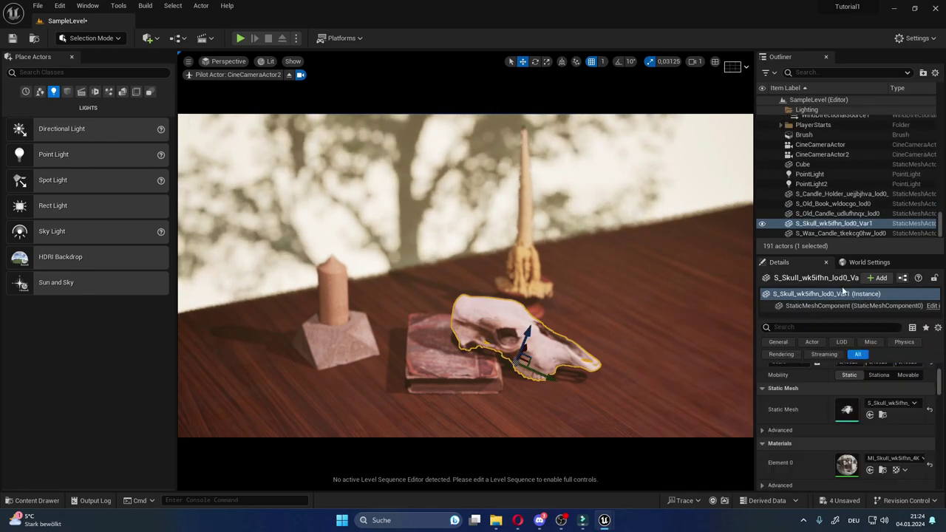
pyautogui.scroll(1, 786, 148)
# Set CineCameraActor2's manual focus distance to the skull, about 97 cm.
pyautogui.click(813, 170)
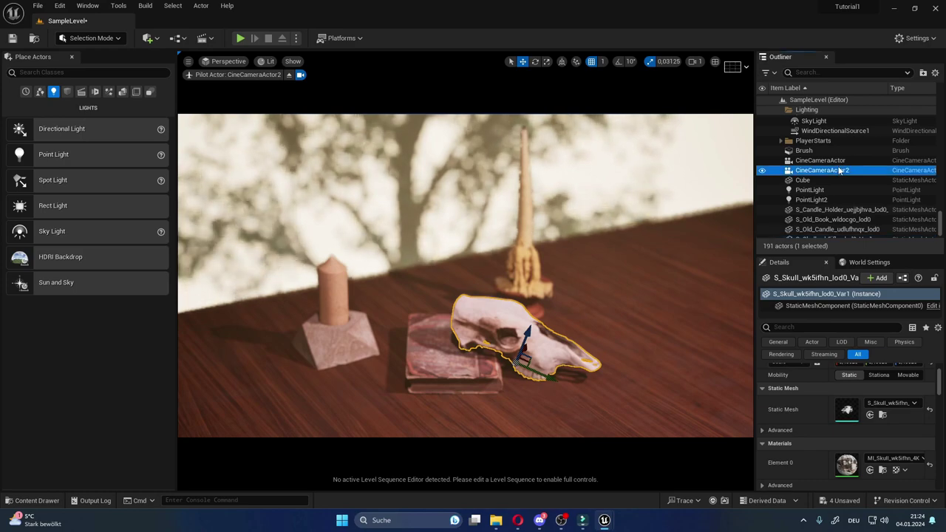
pyautogui.click(889, 455)
pyautogui.click(510, 317)
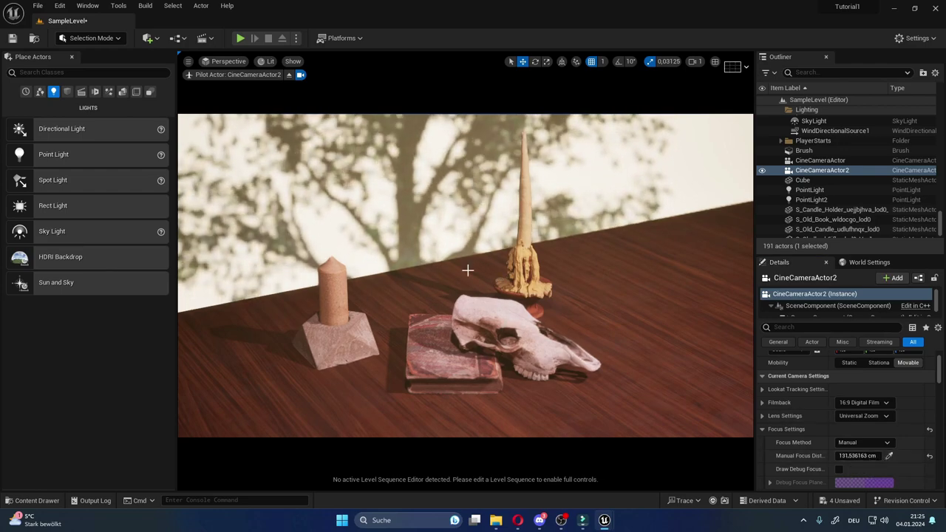
pyautogui.click(889, 456)
pyautogui.click(488, 318)
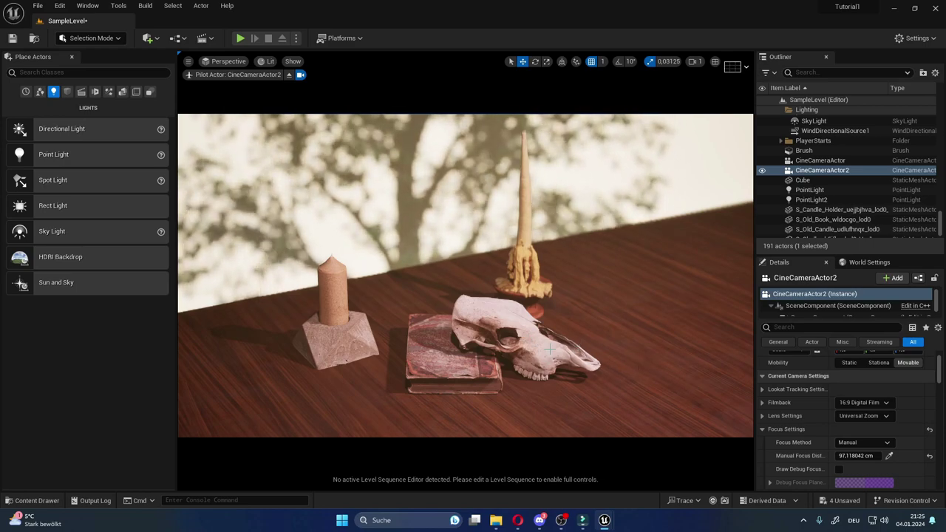
# Crop the camera frame to 1.33 (4:3), leaving the filmback preset unchanged.
pyautogui.click(863, 403)
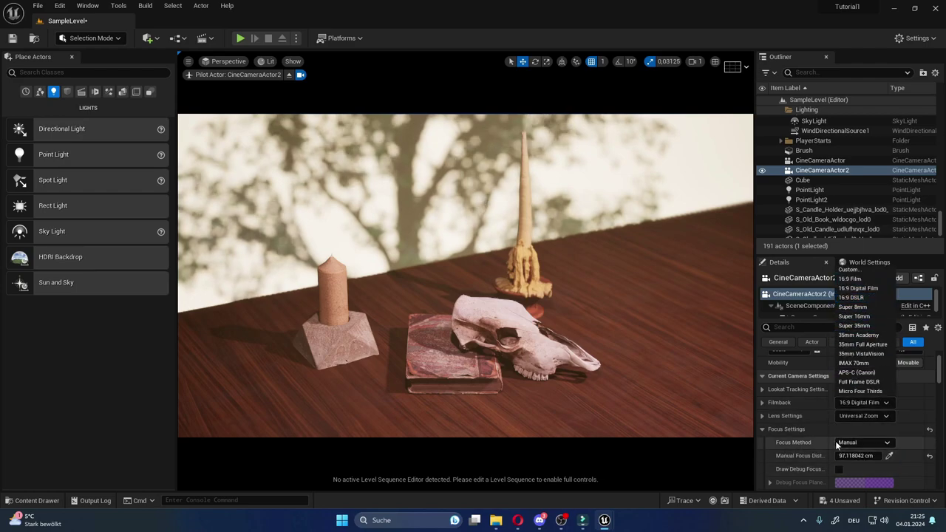
pyautogui.scroll(-3, 821, 444)
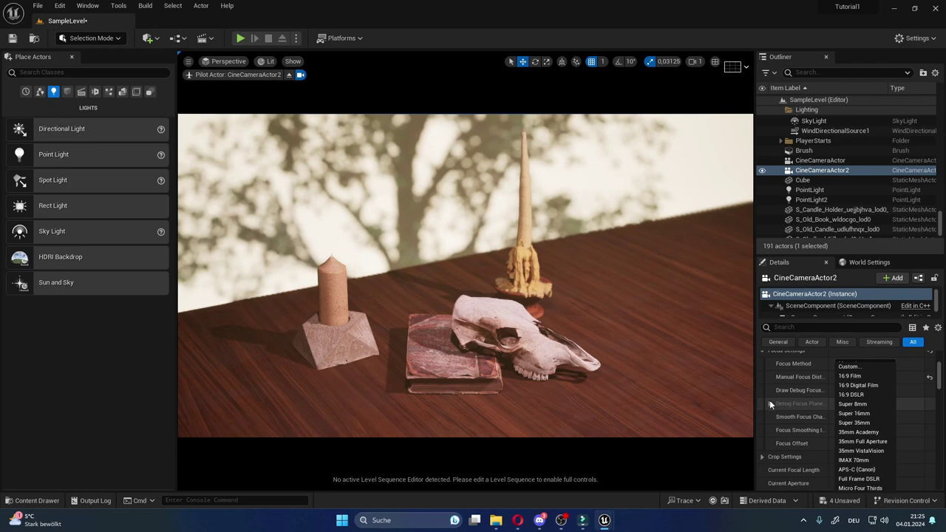
pyautogui.click(763, 392)
pyautogui.scroll(2, 763, 390)
pyautogui.scroll(-1, 764, 390)
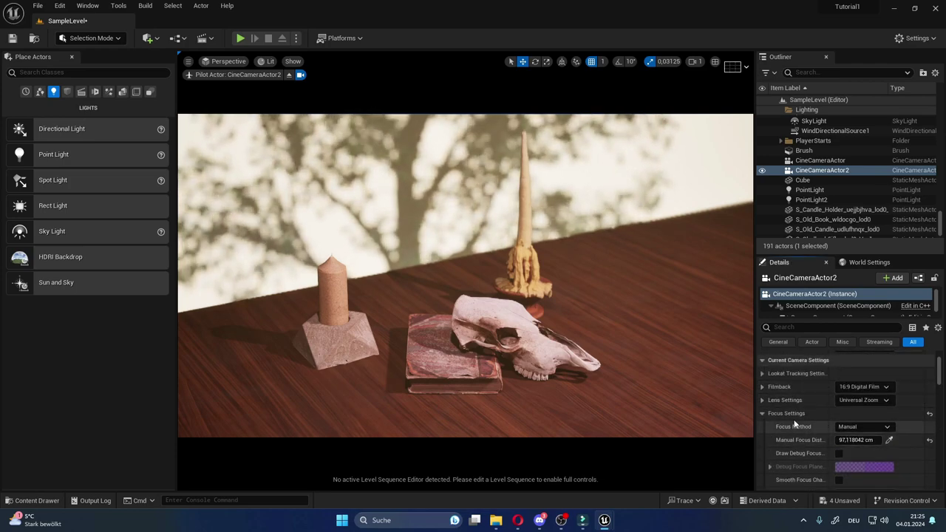
pyautogui.scroll(-3, 806, 411)
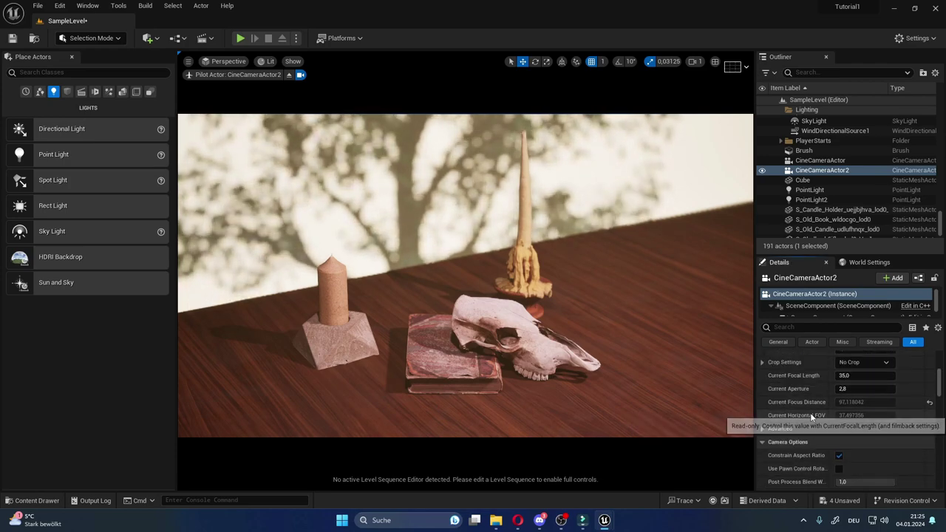
pyautogui.click(884, 396)
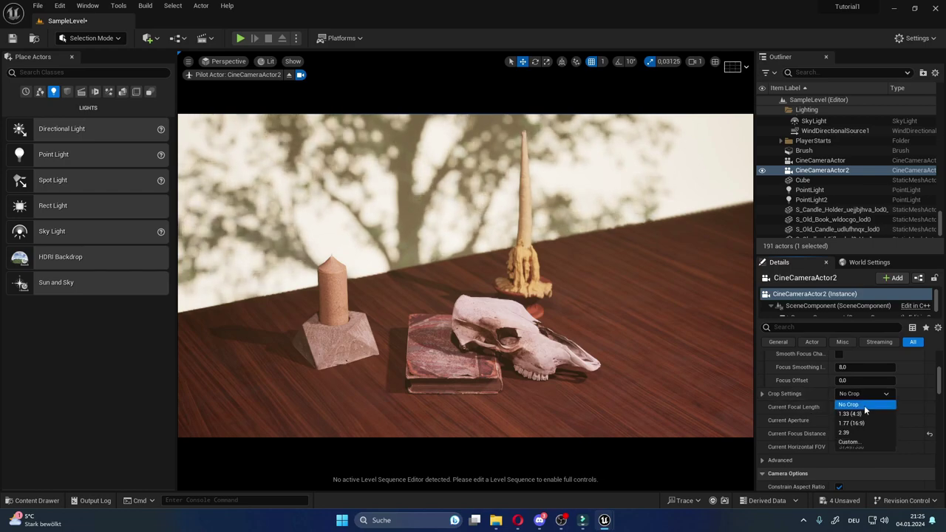
pyautogui.click(864, 414)
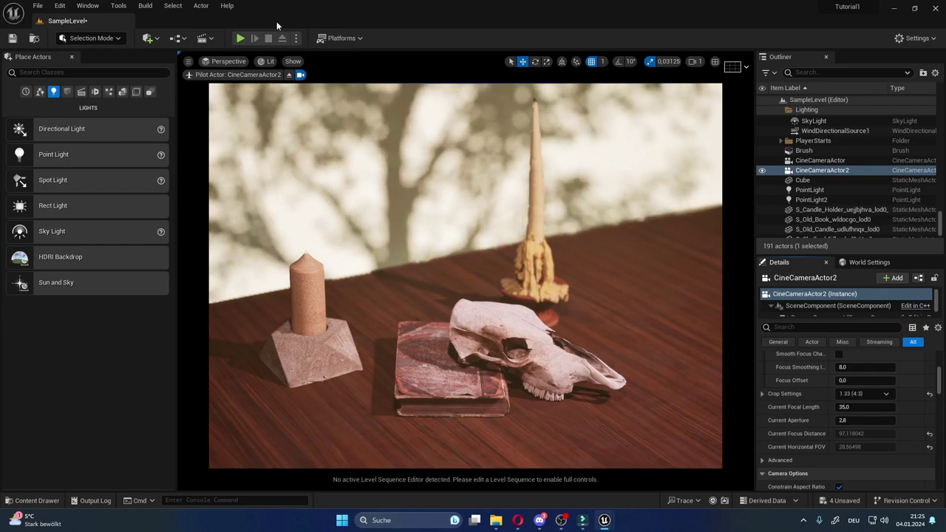
# In immersive mode, capture a high-resolution screenshot of the camera's still-life view.
pyautogui.click(328, 224)
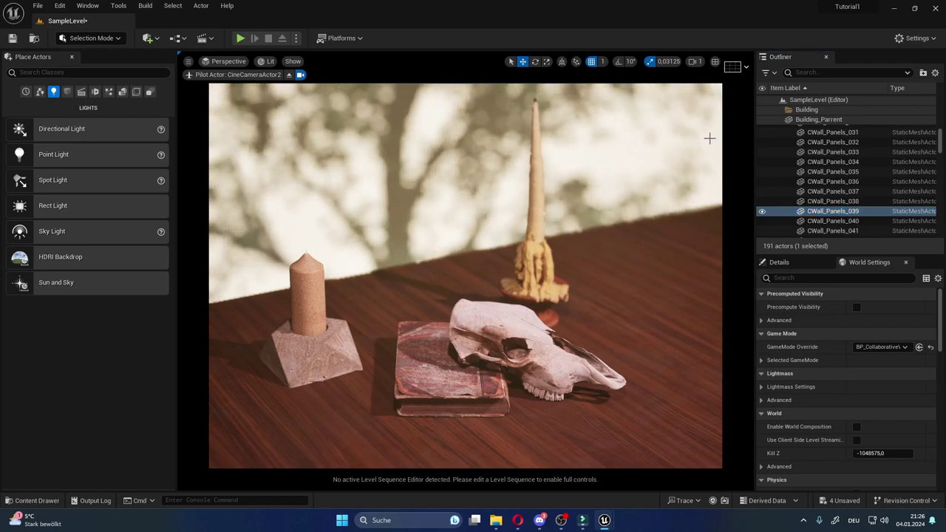
pyautogui.press('F11')
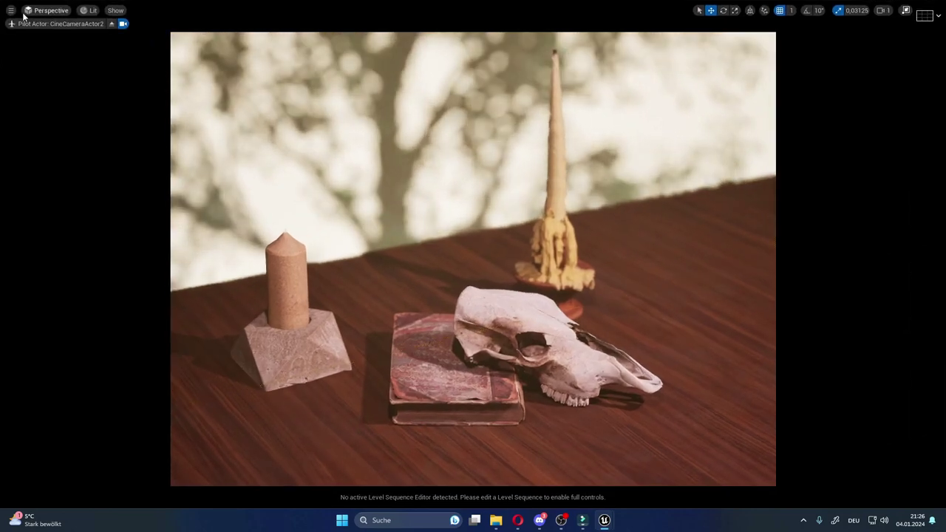
pyautogui.click(11, 10)
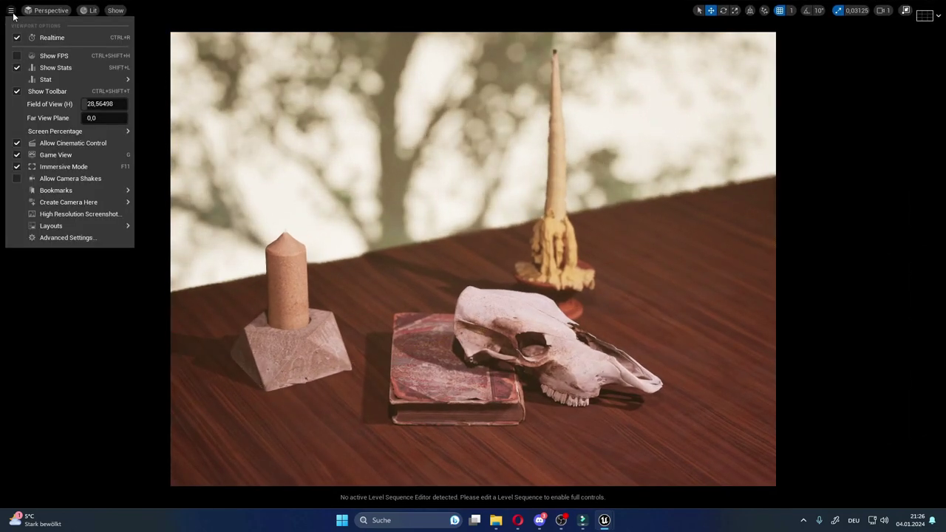
pyautogui.click(87, 215)
pyautogui.moveTo(418, 181); pyautogui.dragTo(275, 165)
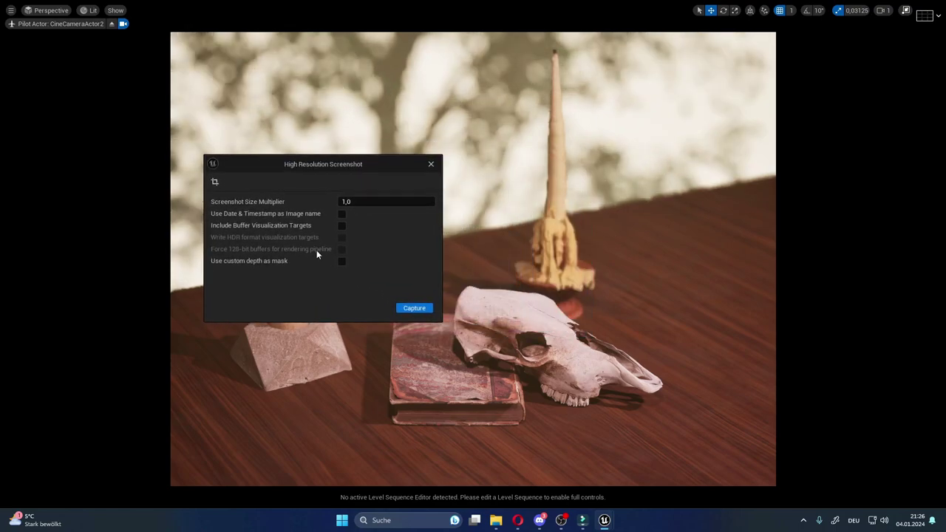
pyautogui.click(415, 310)
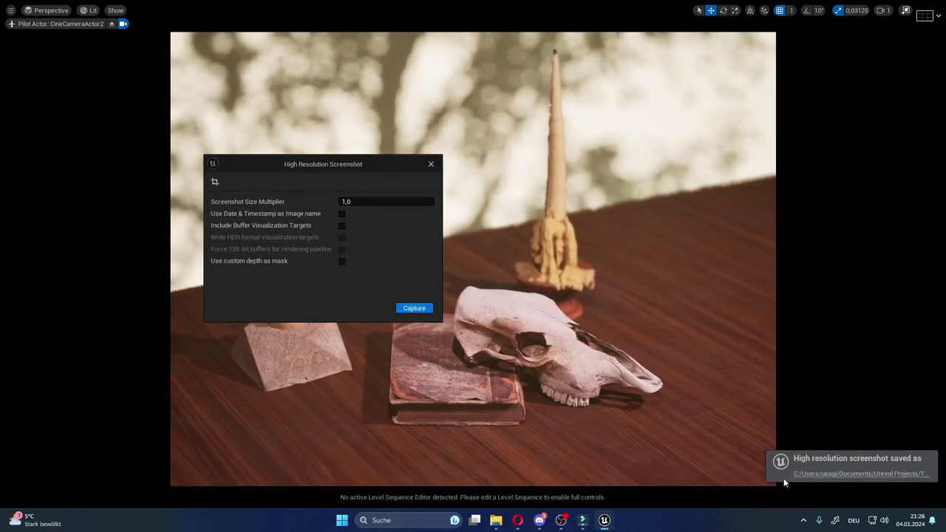
# Close the screenshot dialog, exit immersive mode and stop piloting the camera.
pyautogui.click(430, 164)
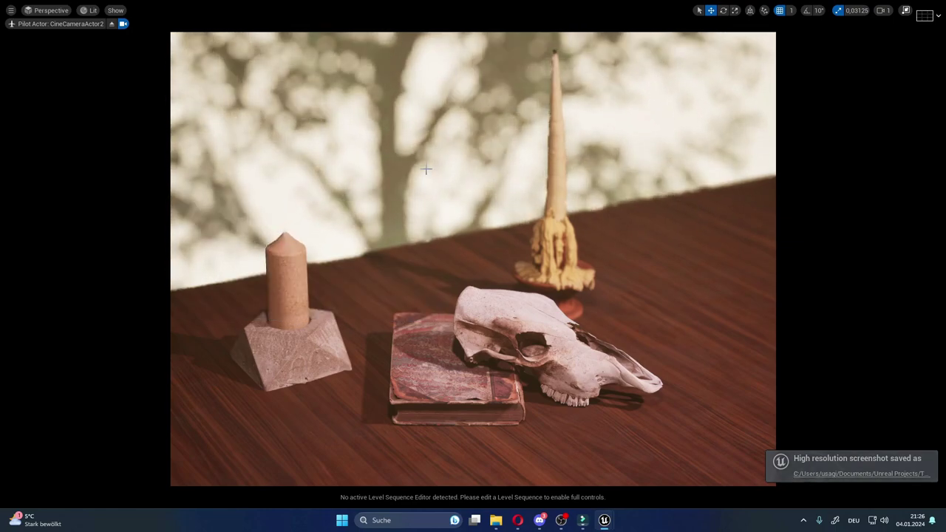
pyautogui.press('F11')
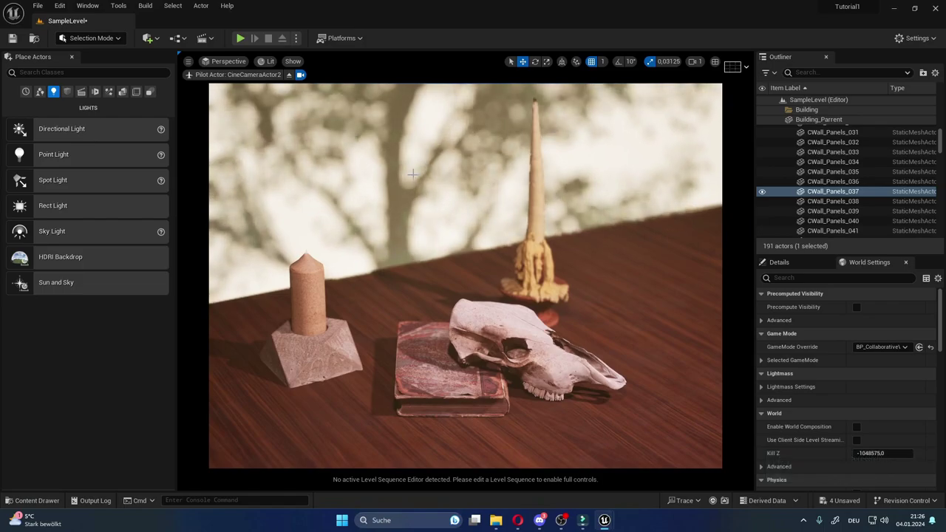
pyautogui.click(289, 75)
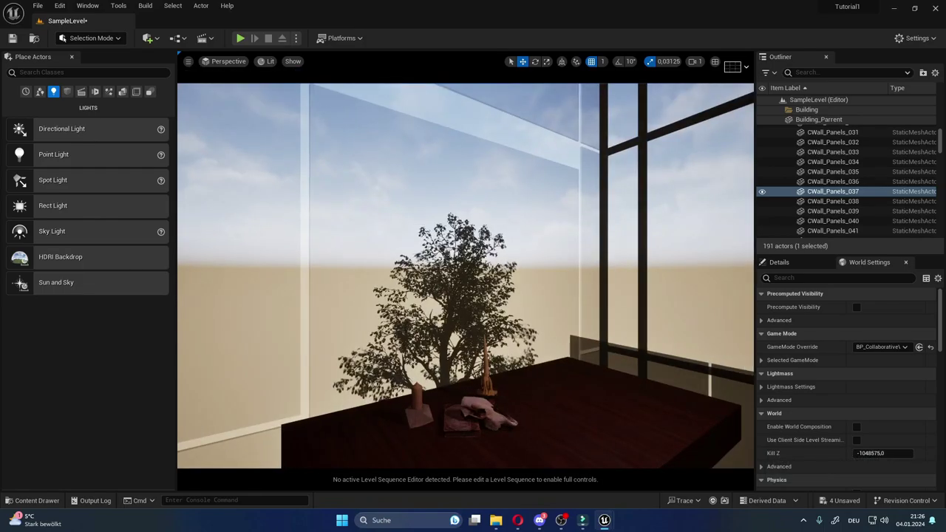